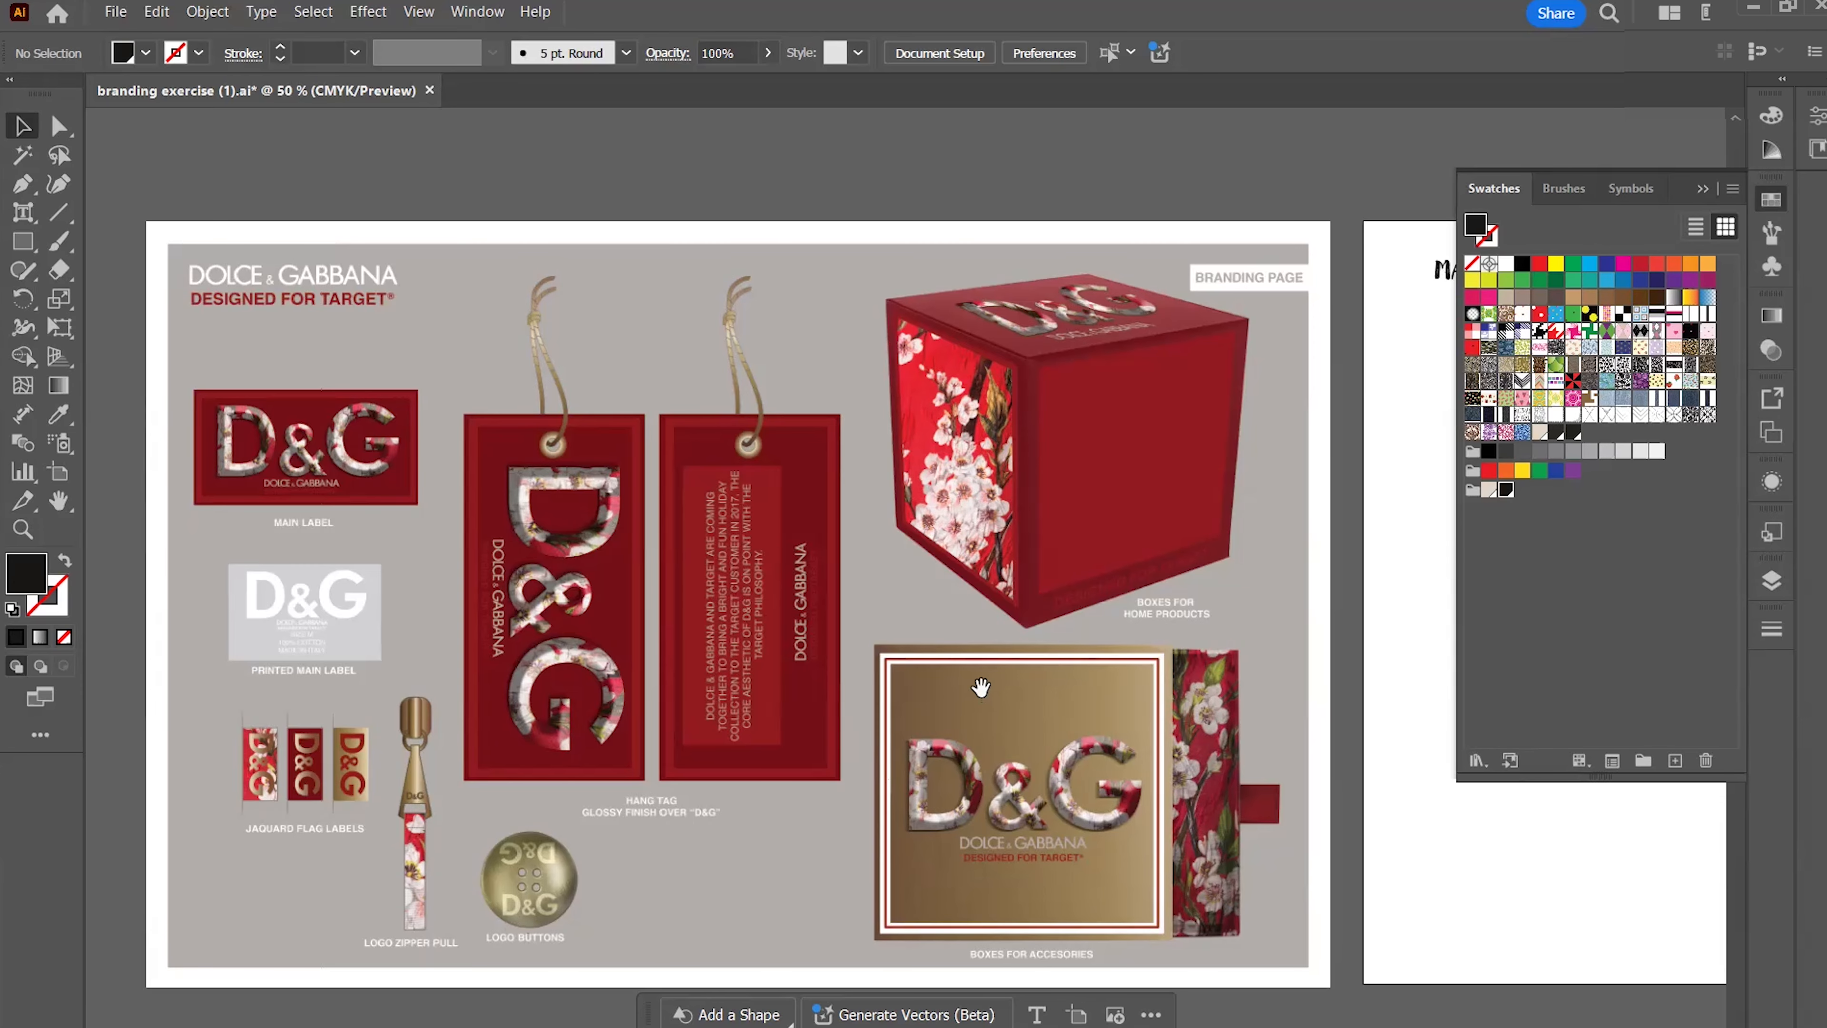
Examine the finished D&G branding page and the artboard holding the designer's name and initials
left_click_drag(1001, 577, 443, 598)
left_click_drag(915, 500, 768, 497)
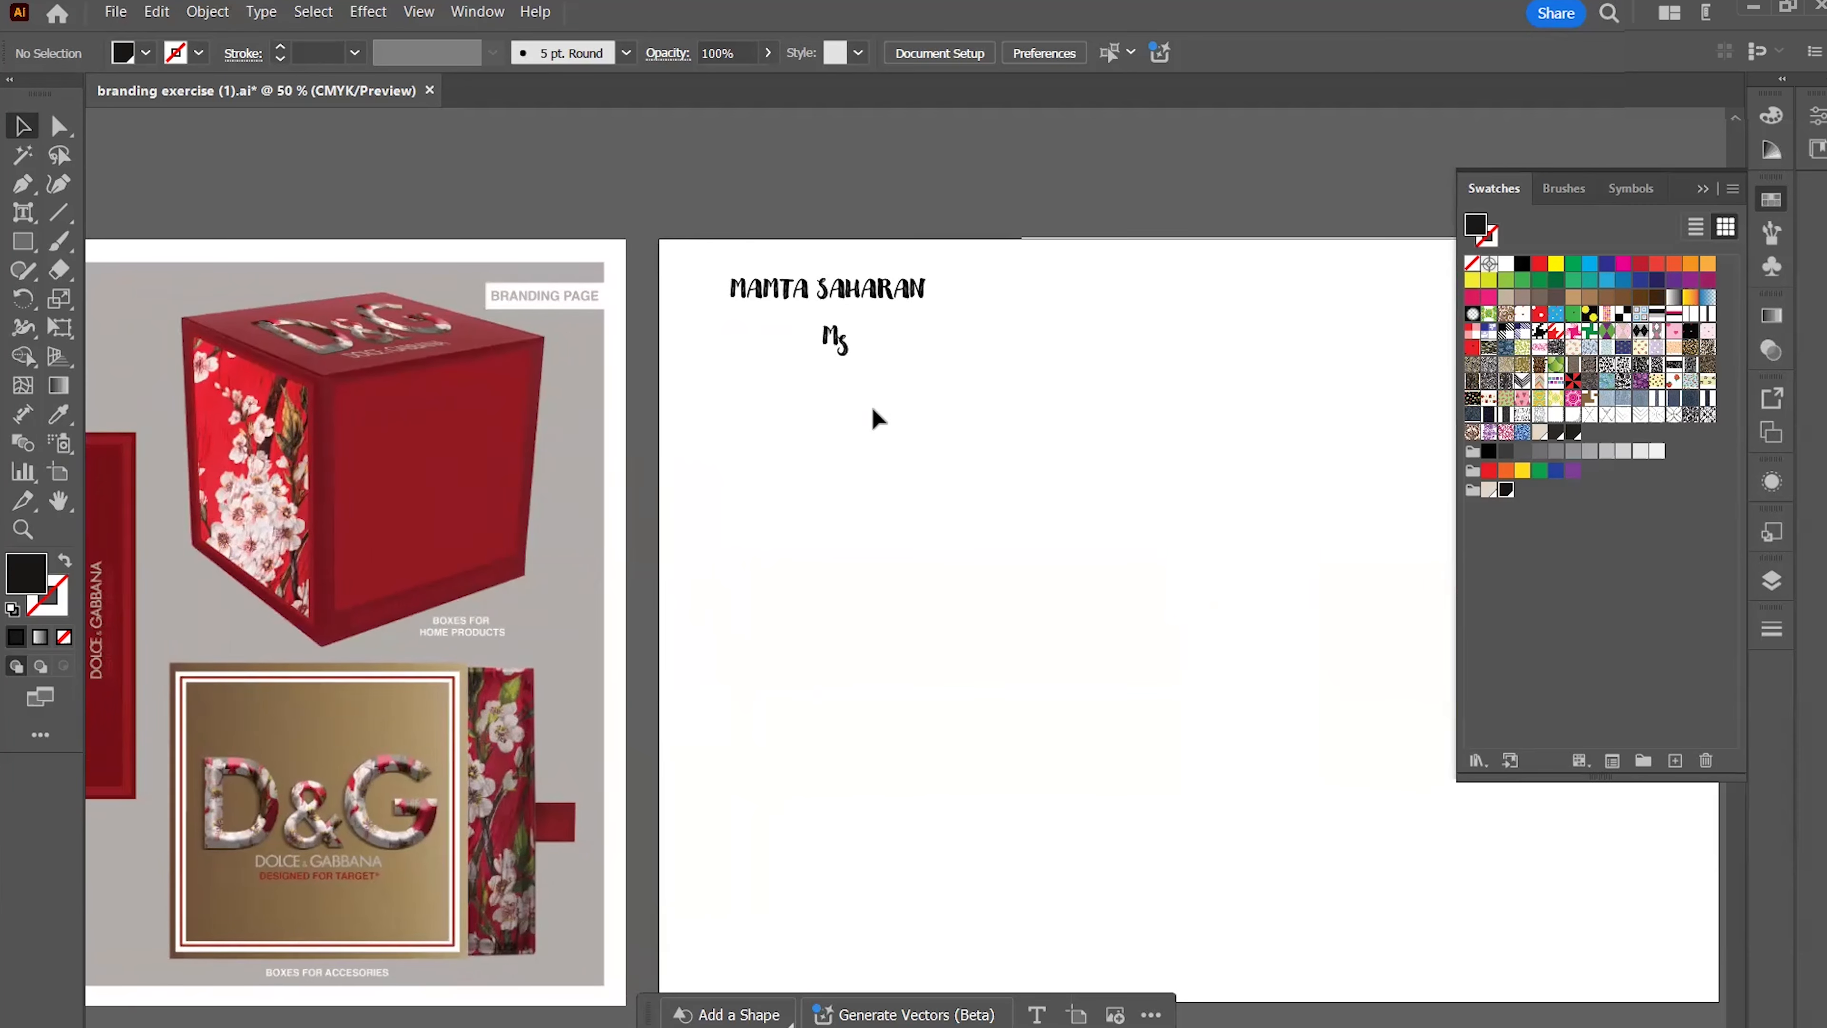
left_click_drag(873, 412, 632, 400)
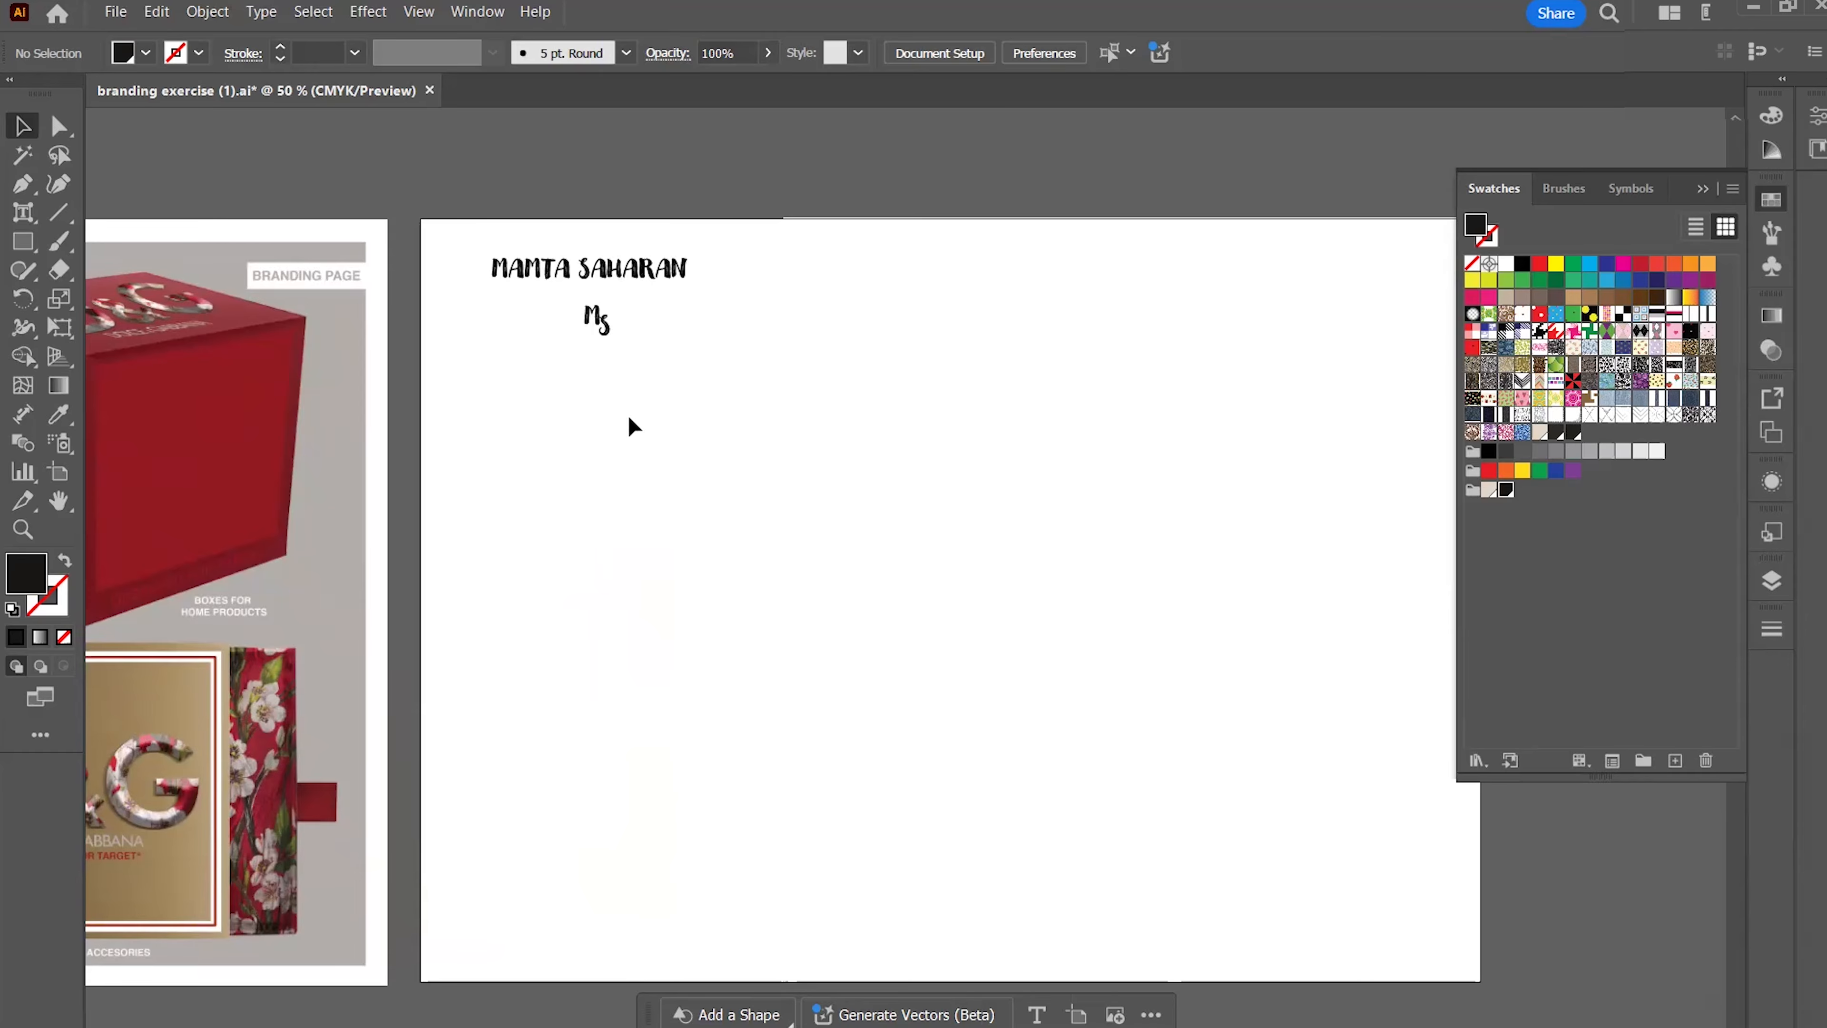
left_click_drag(611, 421, 606, 454)
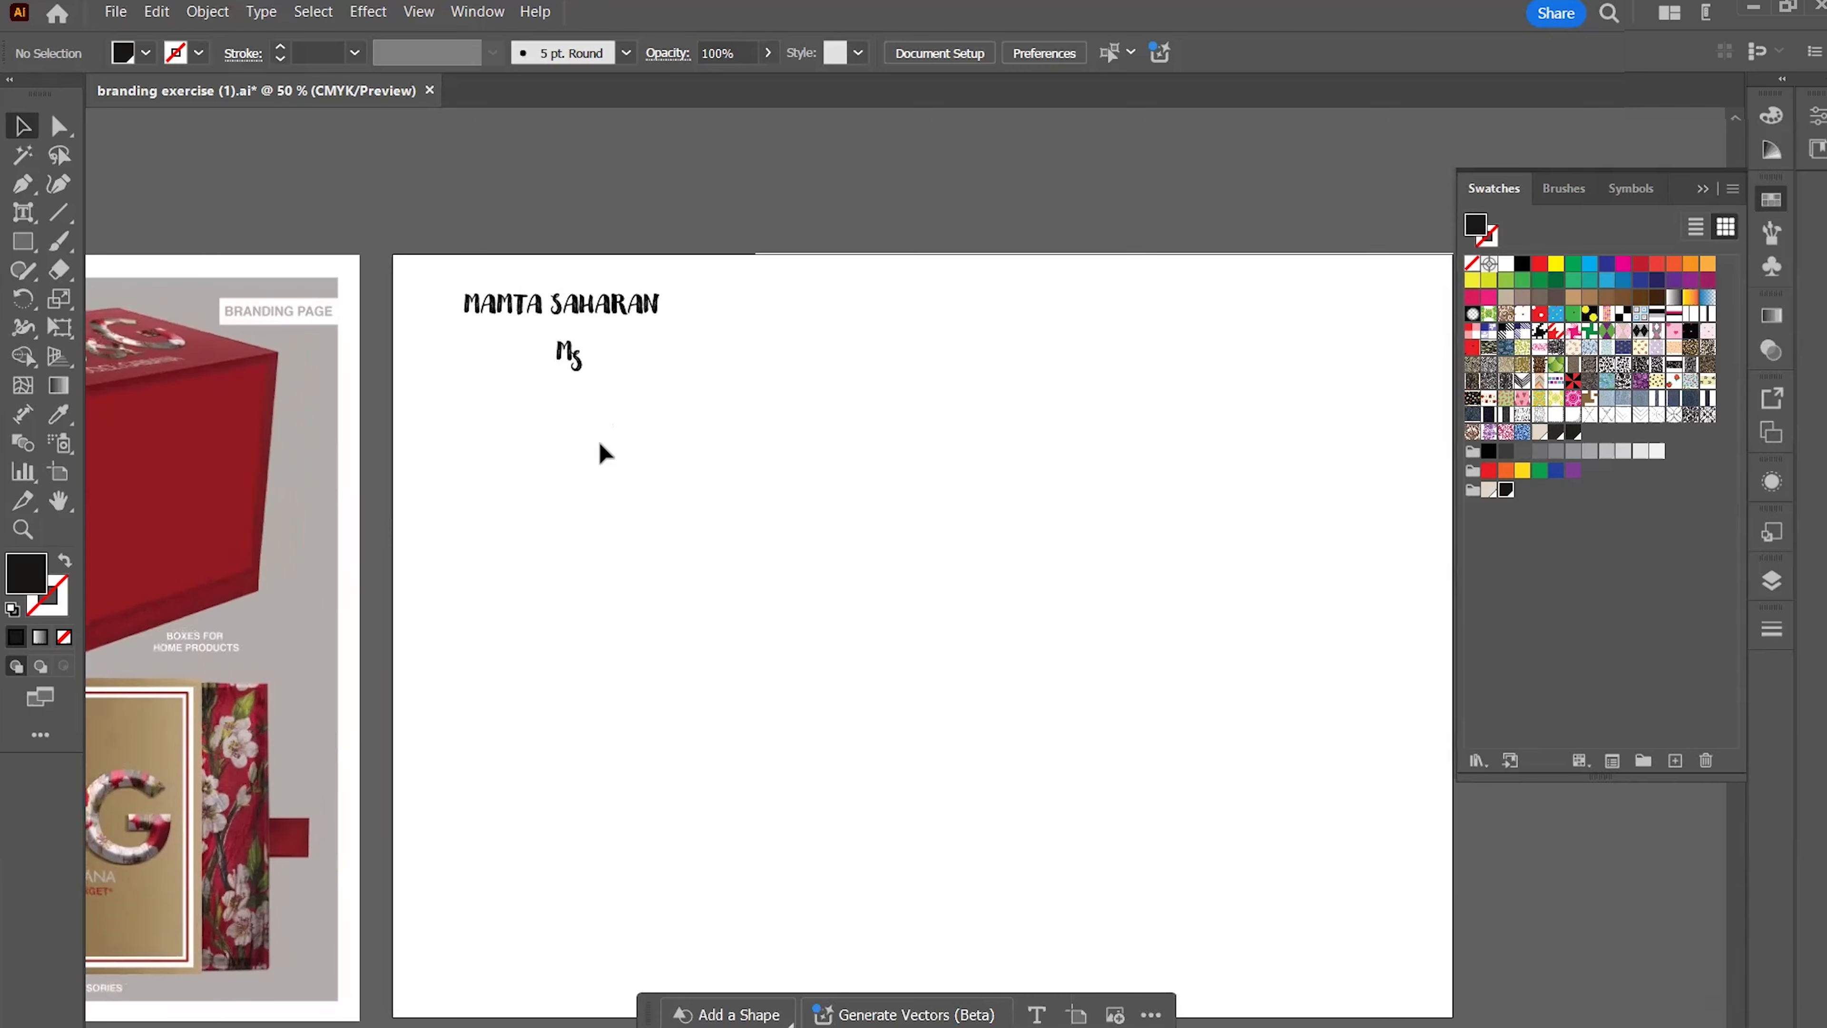
scroll(671, 415, "up", 1)
scroll(672, 416, "down", 1)
left_click_drag(659, 416, 587, 404)
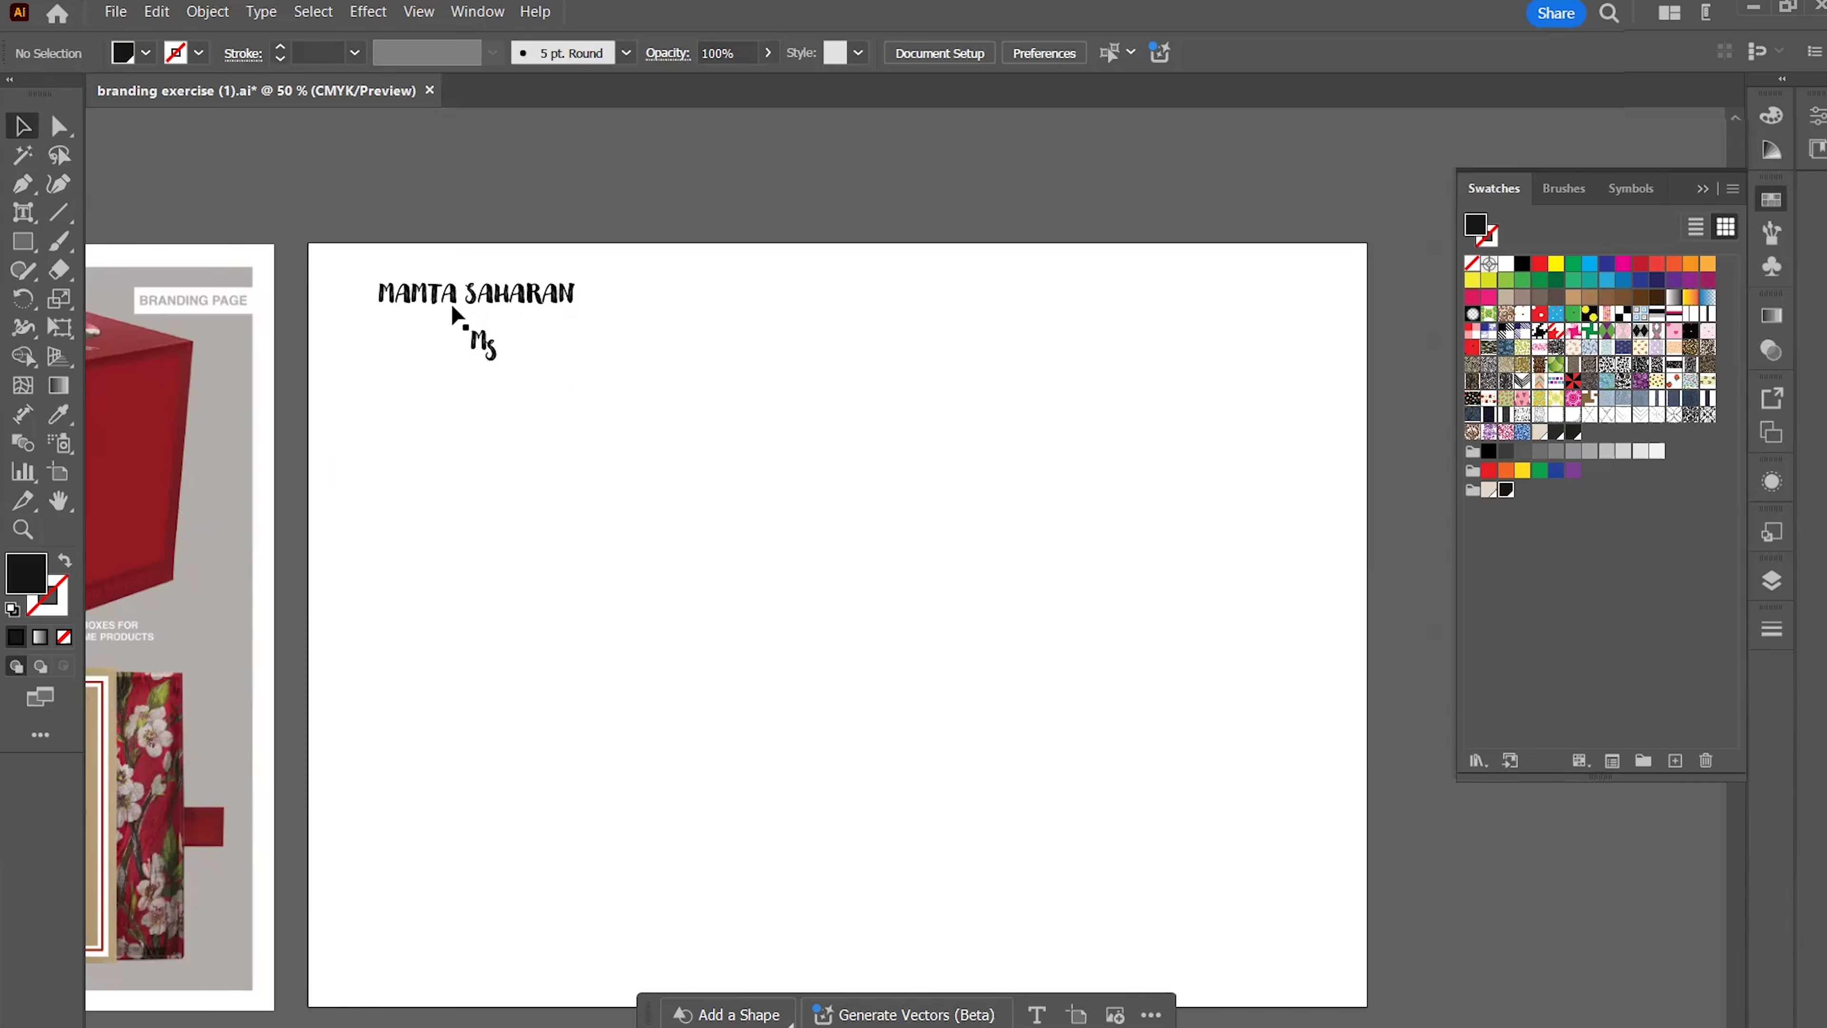
scroll(541, 383, "down", 3)
scroll(525, 387, "up", 5)
scroll(513, 344, "down", 2)
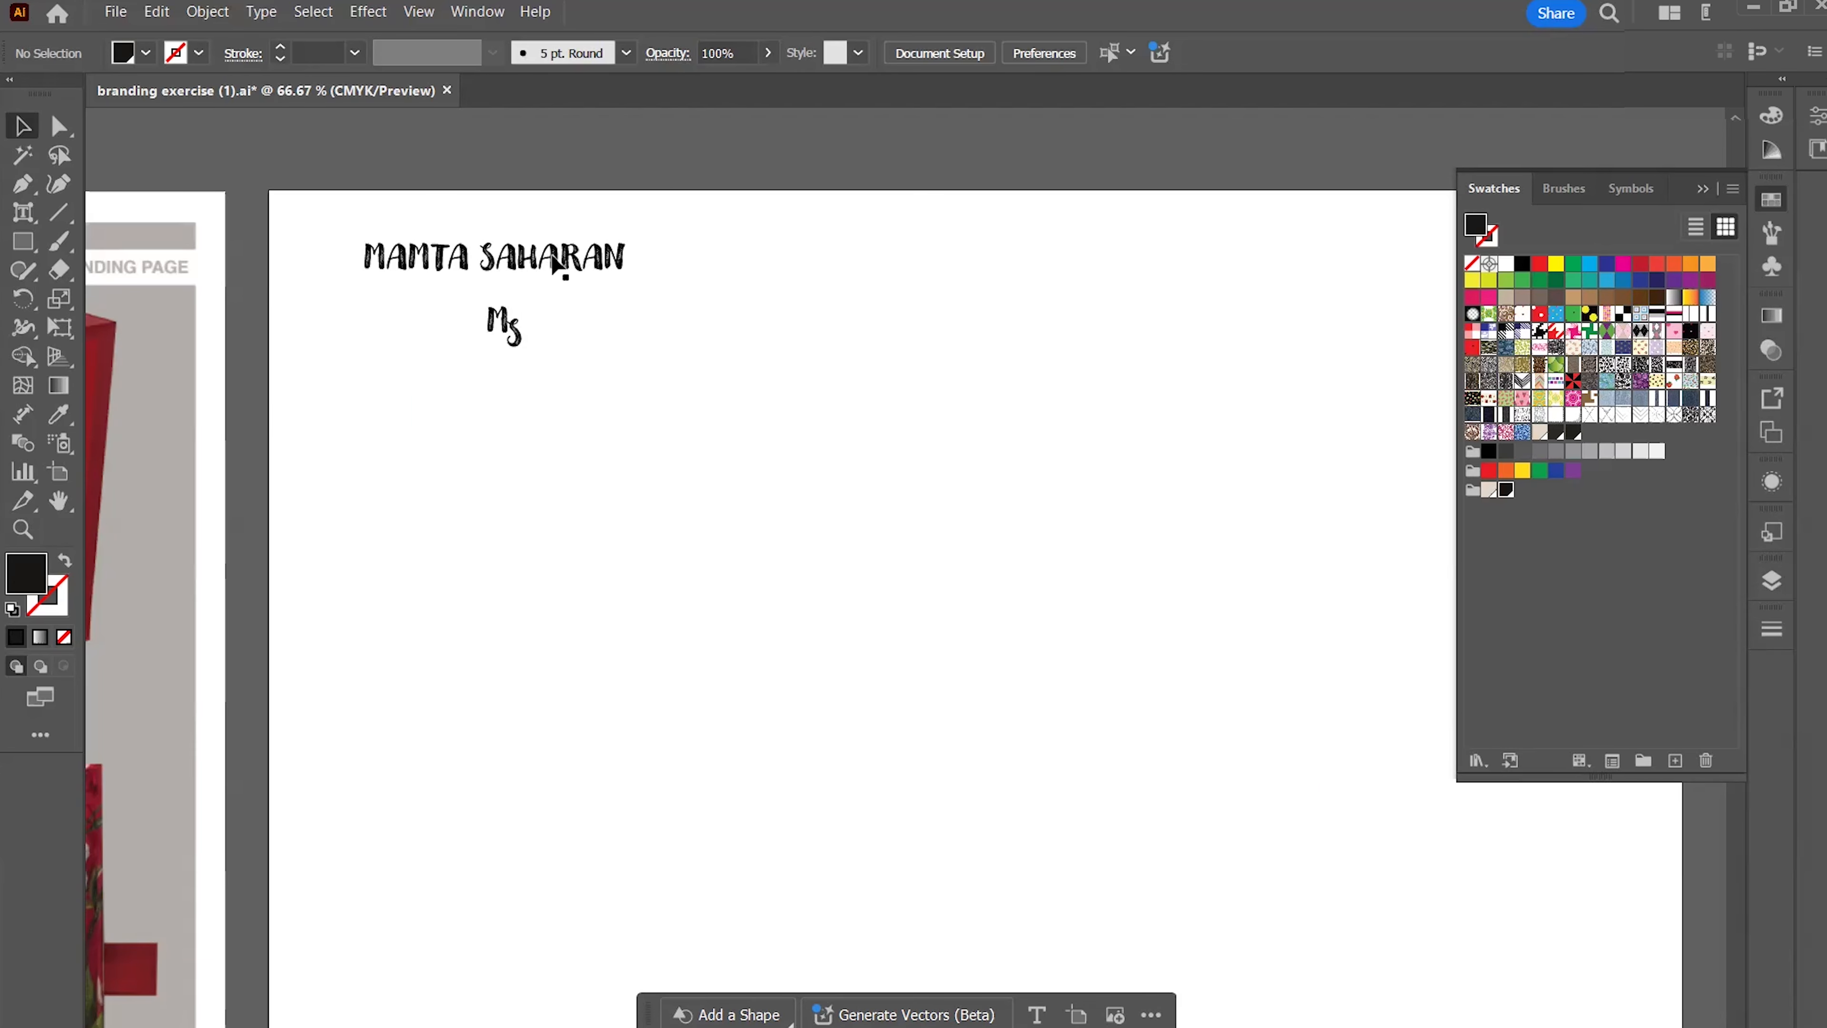
Choose the Target Logo image from the Downloads folder for placing in the document
left_click(117, 15)
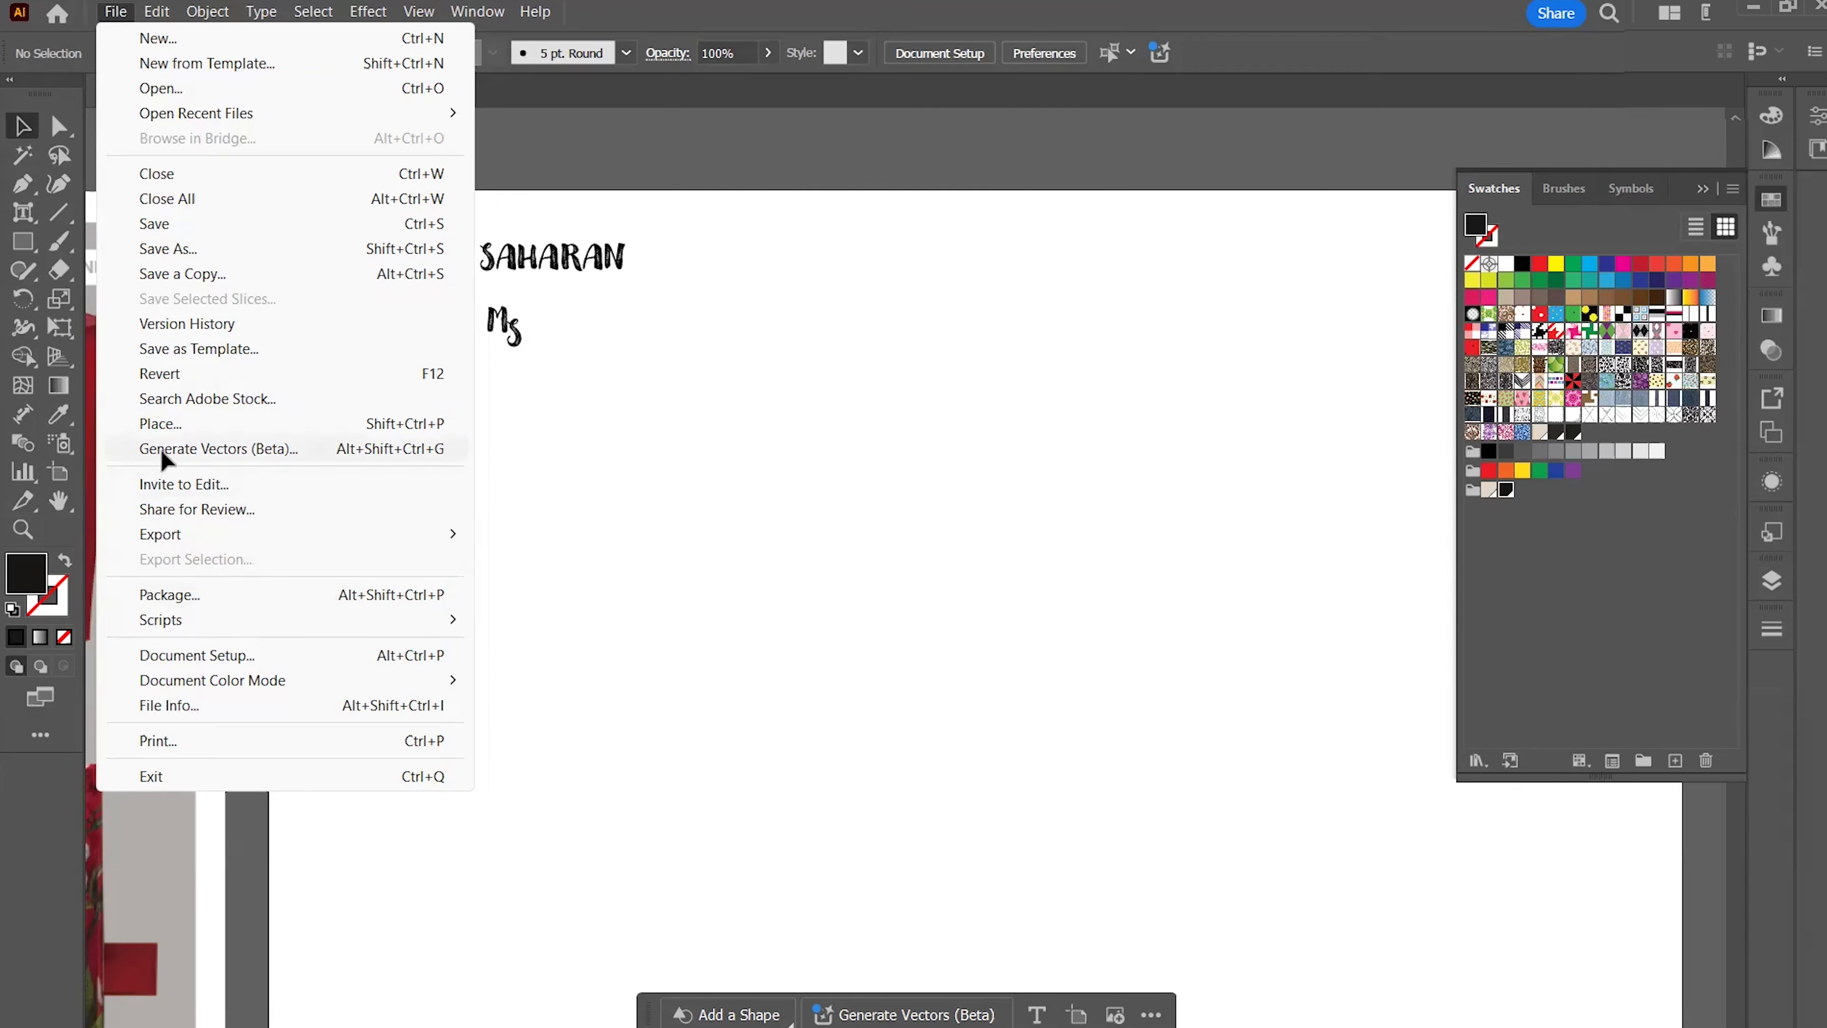
left_click(164, 417)
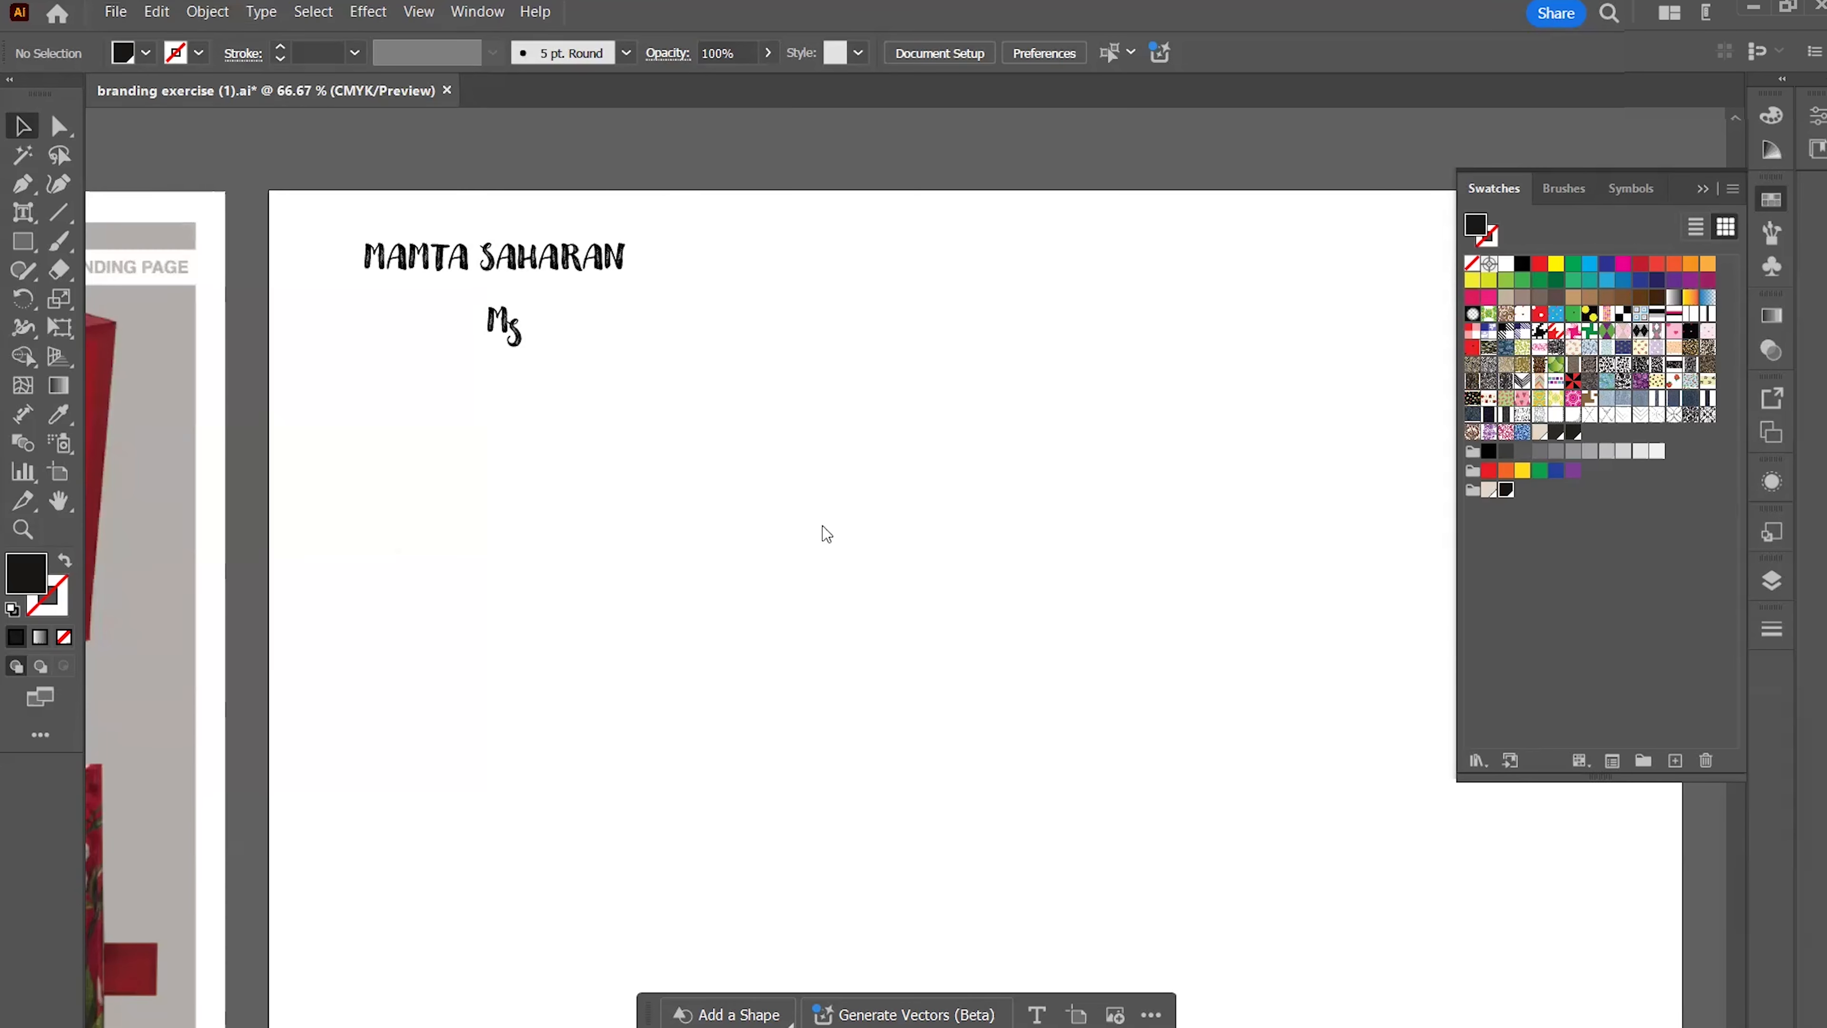
scroll(142, 331, "up", 10)
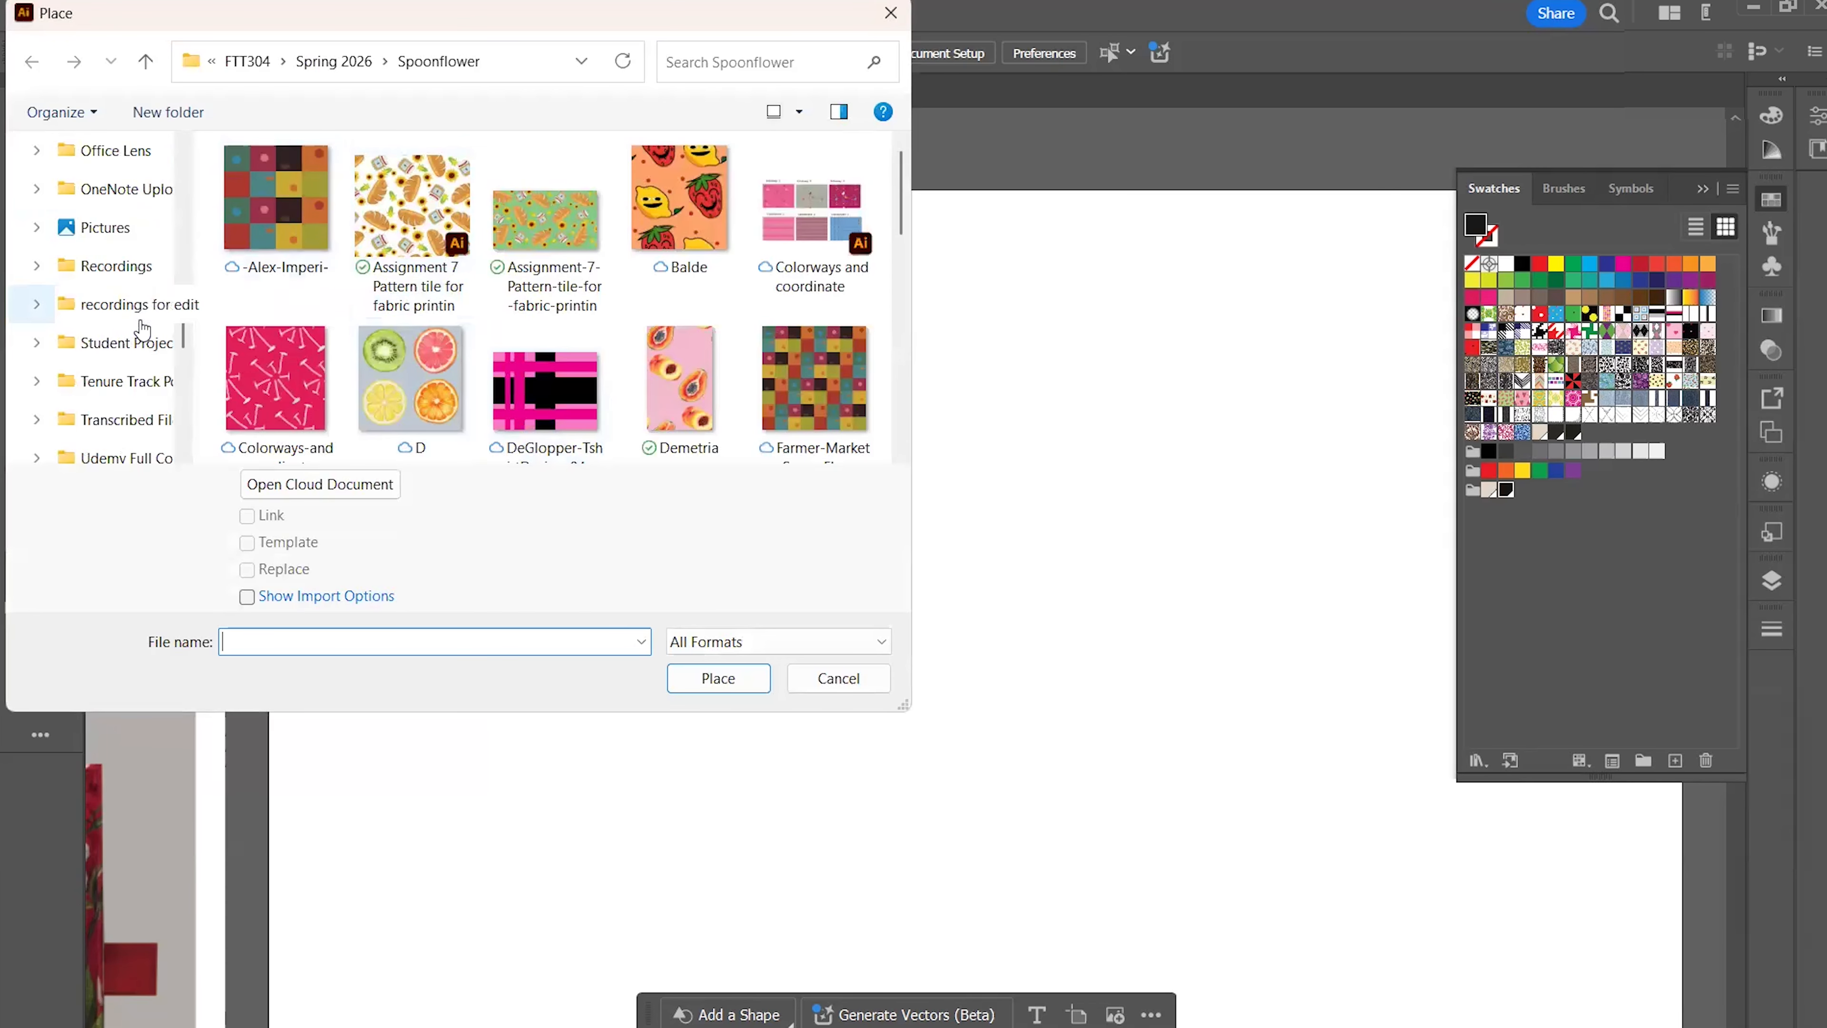
scroll(136, 335, "down", 1)
scroll(126, 332, "up", 3)
left_click(114, 265)
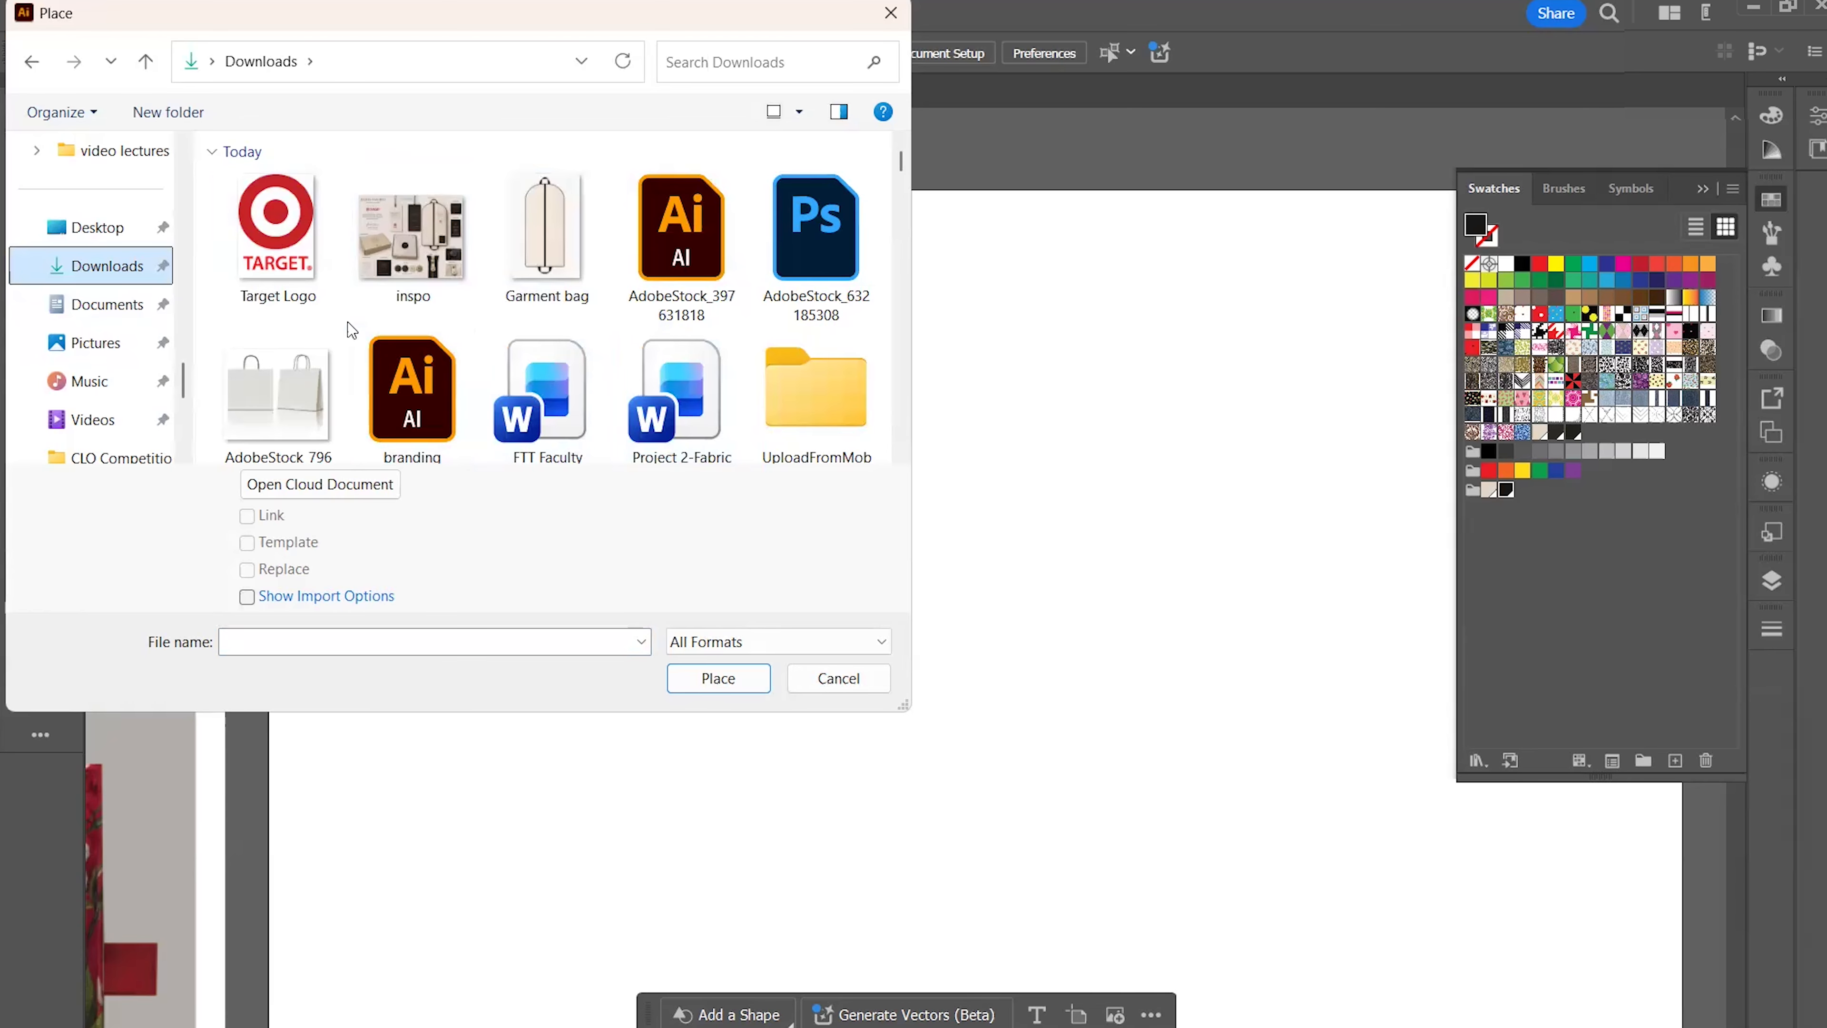
left_click(277, 230)
left_click(701, 680)
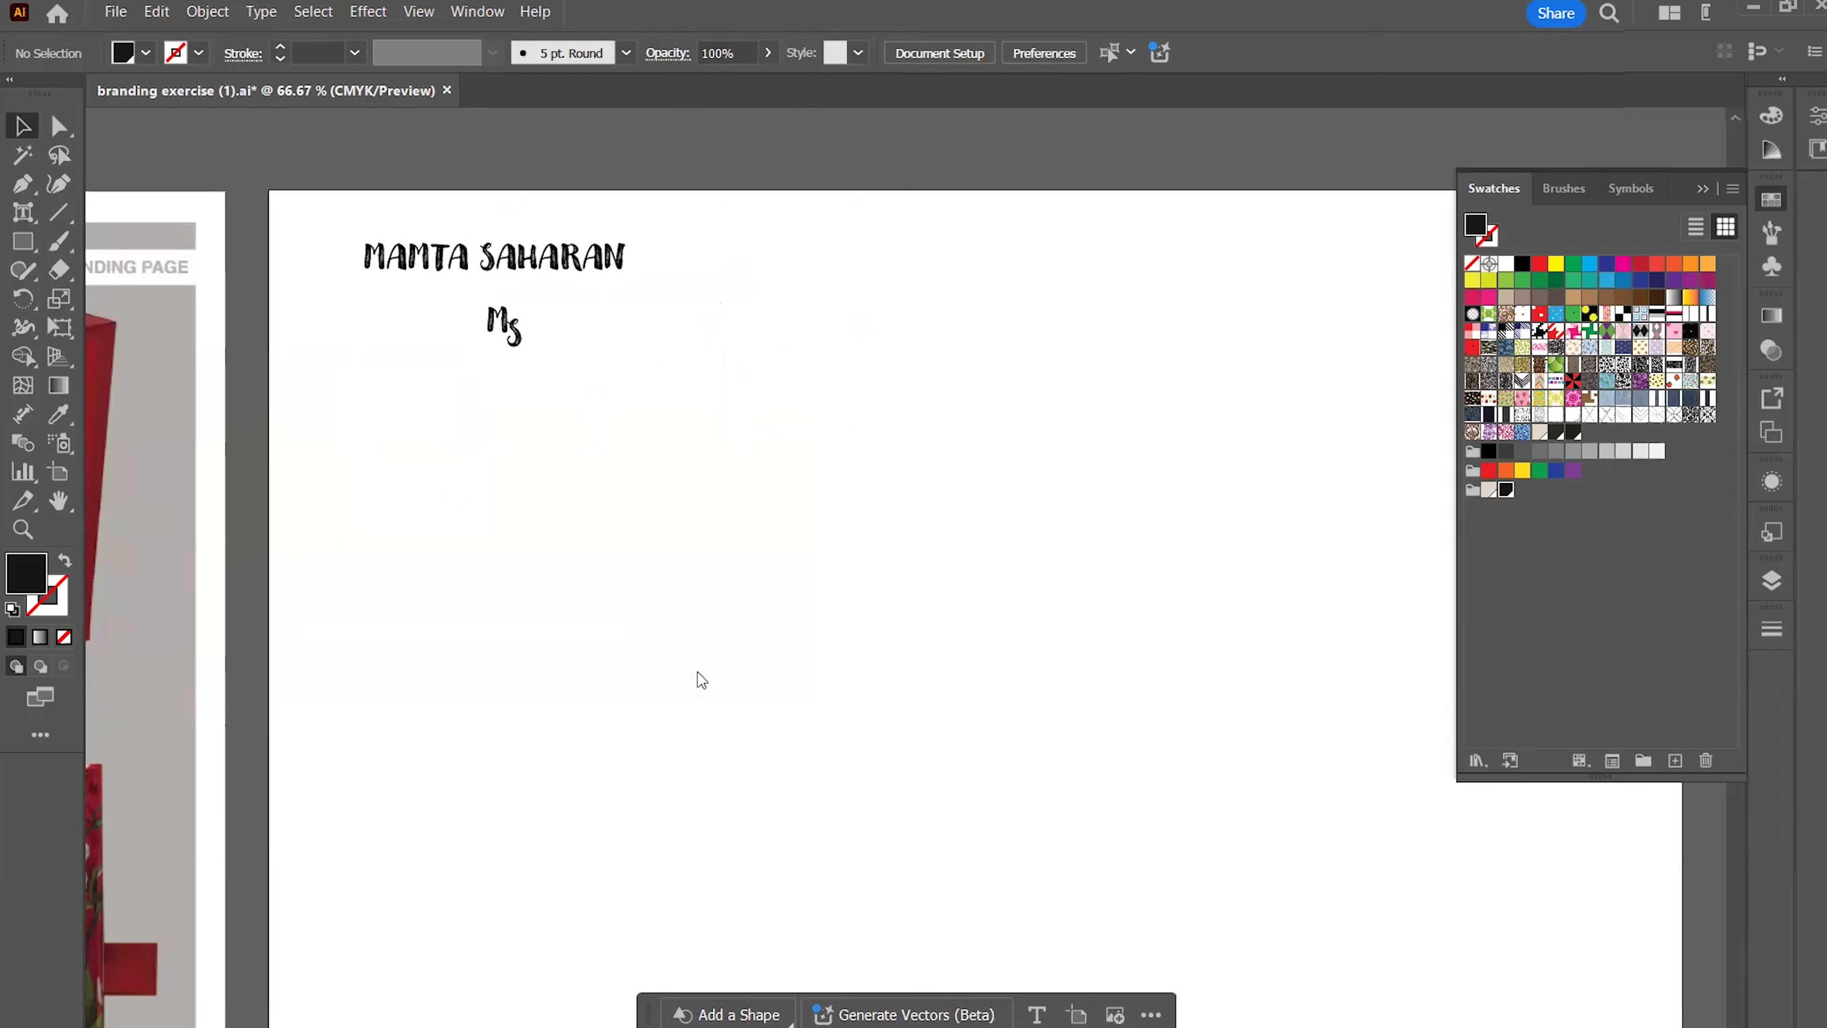
Place the Target logo centred beneath the initials monogram and embed it in the document
mouse_move(411, 381)
left_mouse_down()
mouse_move(500, 458)
mouse_move(685, 563)
left_mouse_up()
left_click_drag(512, 474, 540, 469)
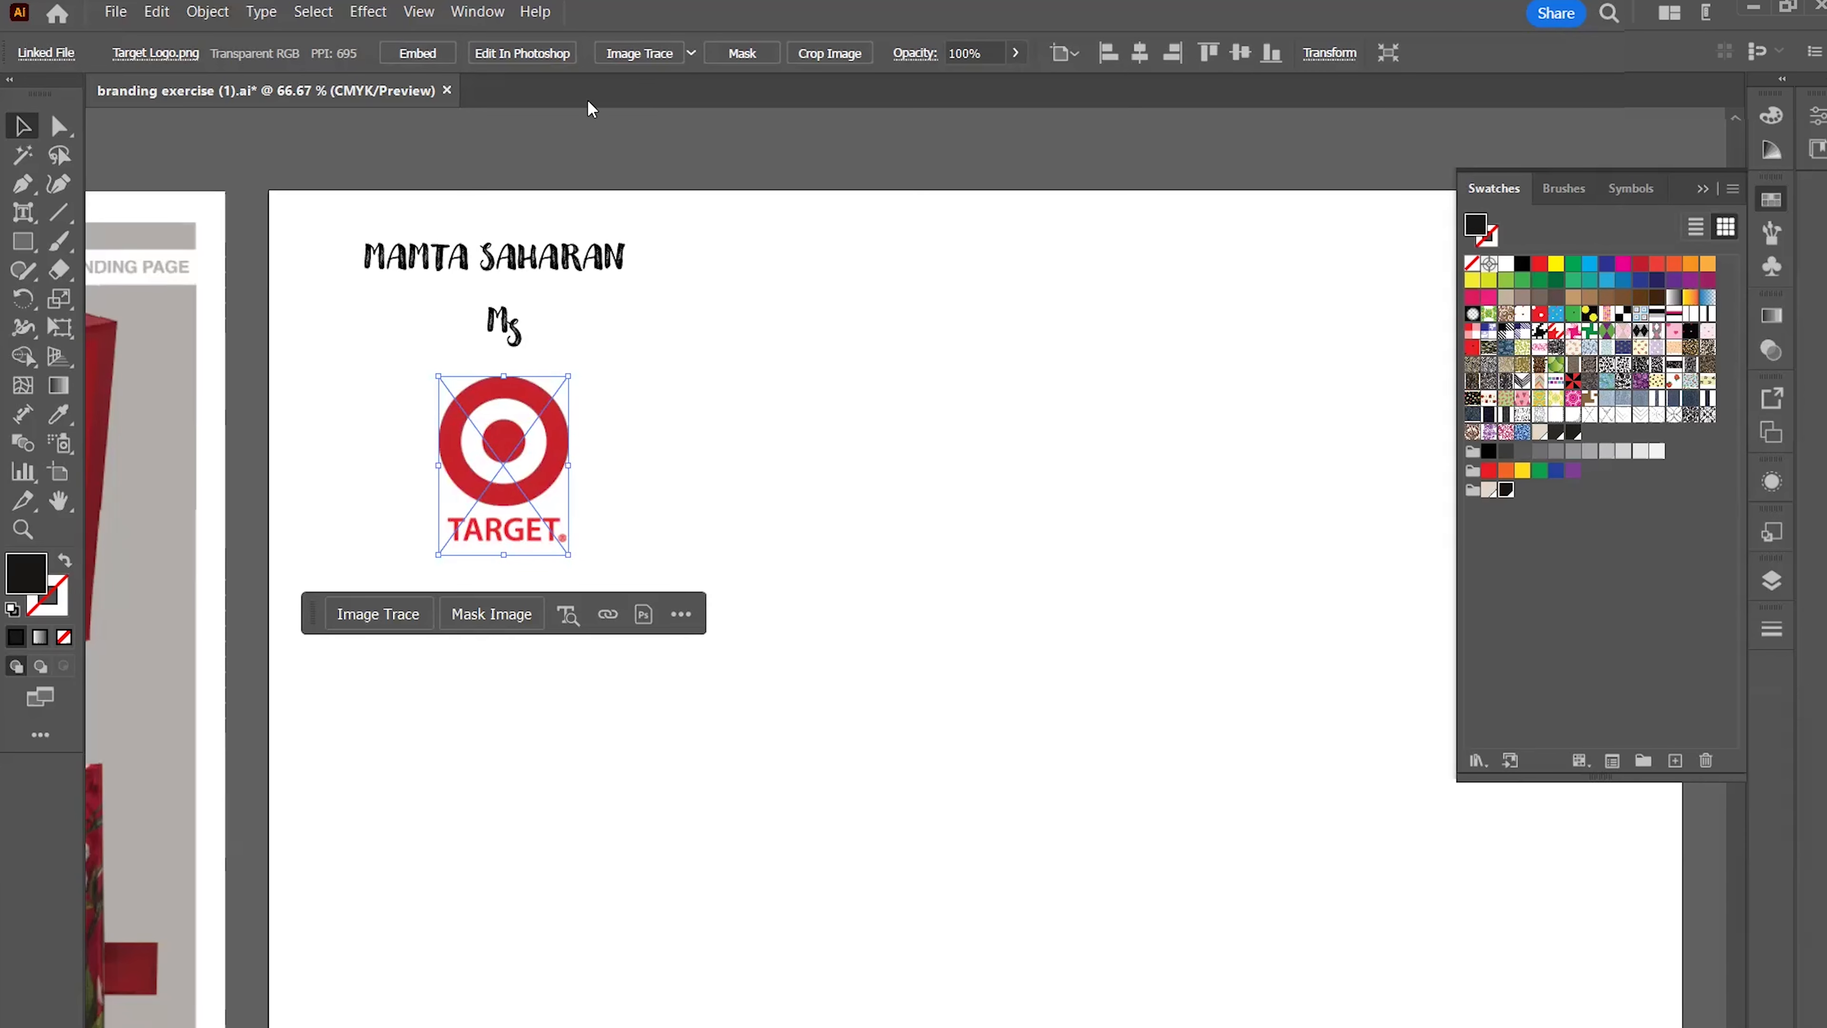
left_click(418, 54)
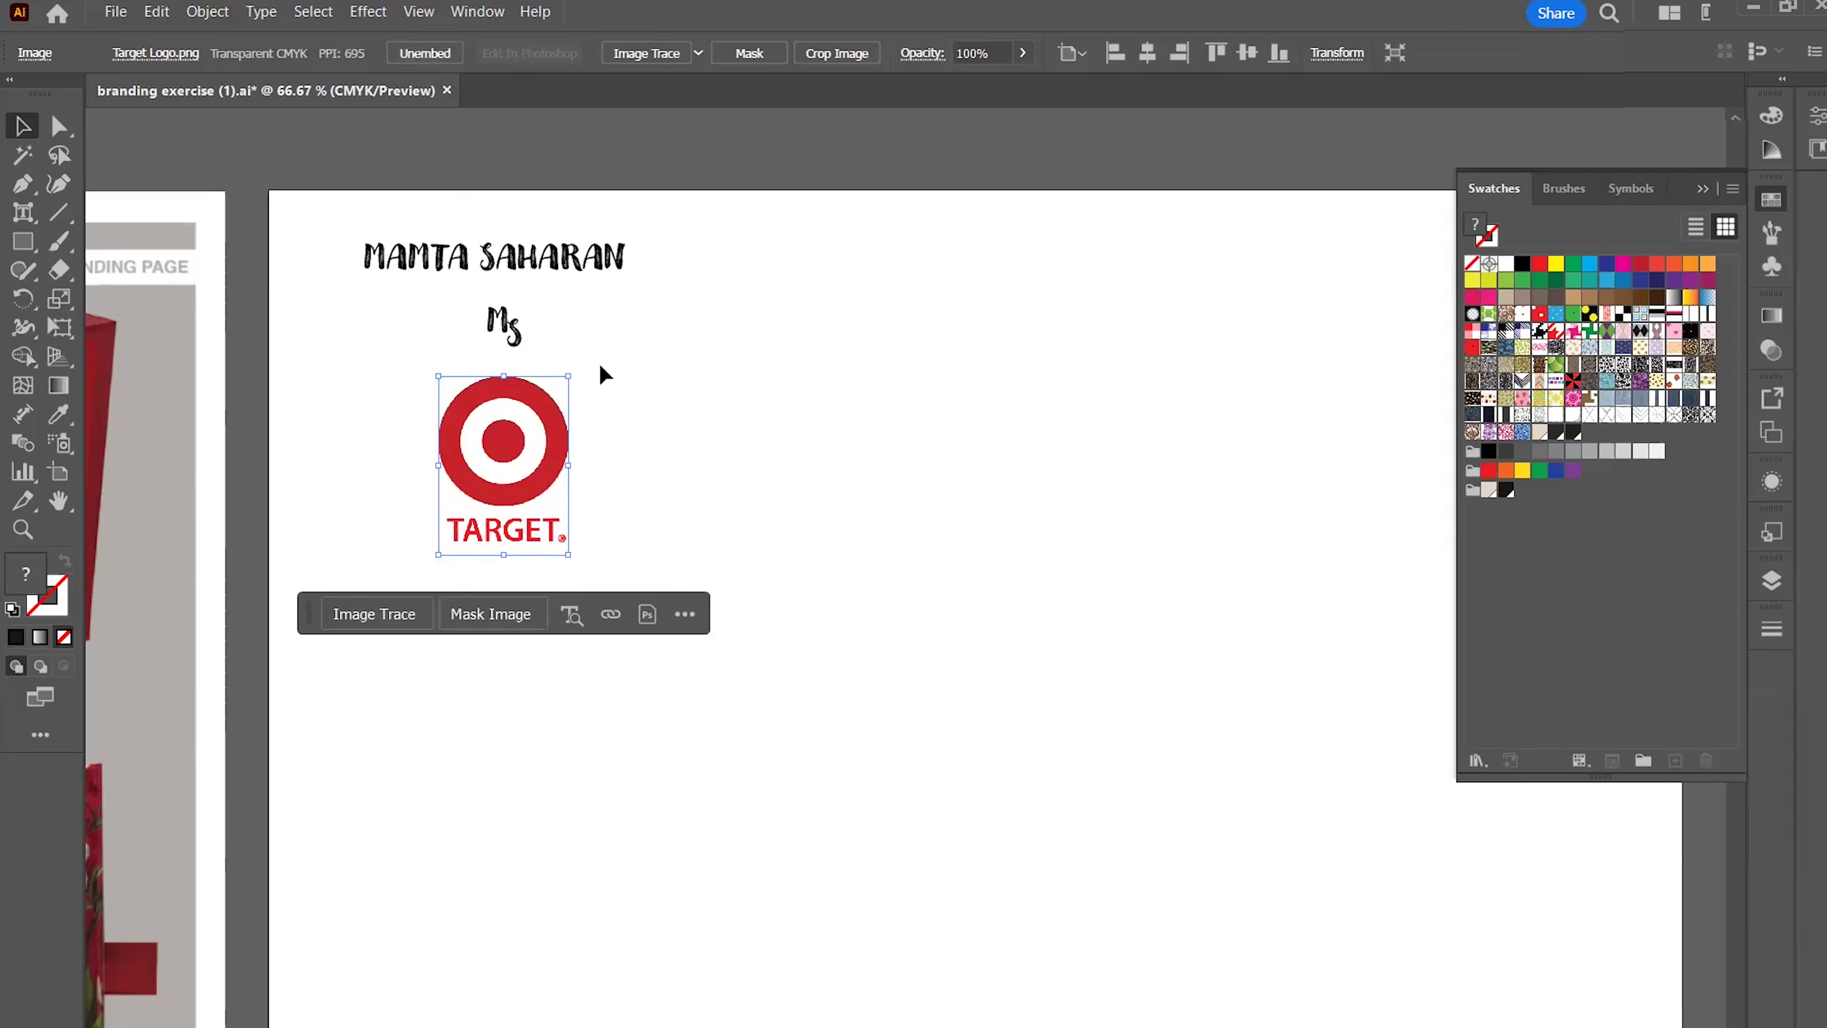
left_click(608, 442)
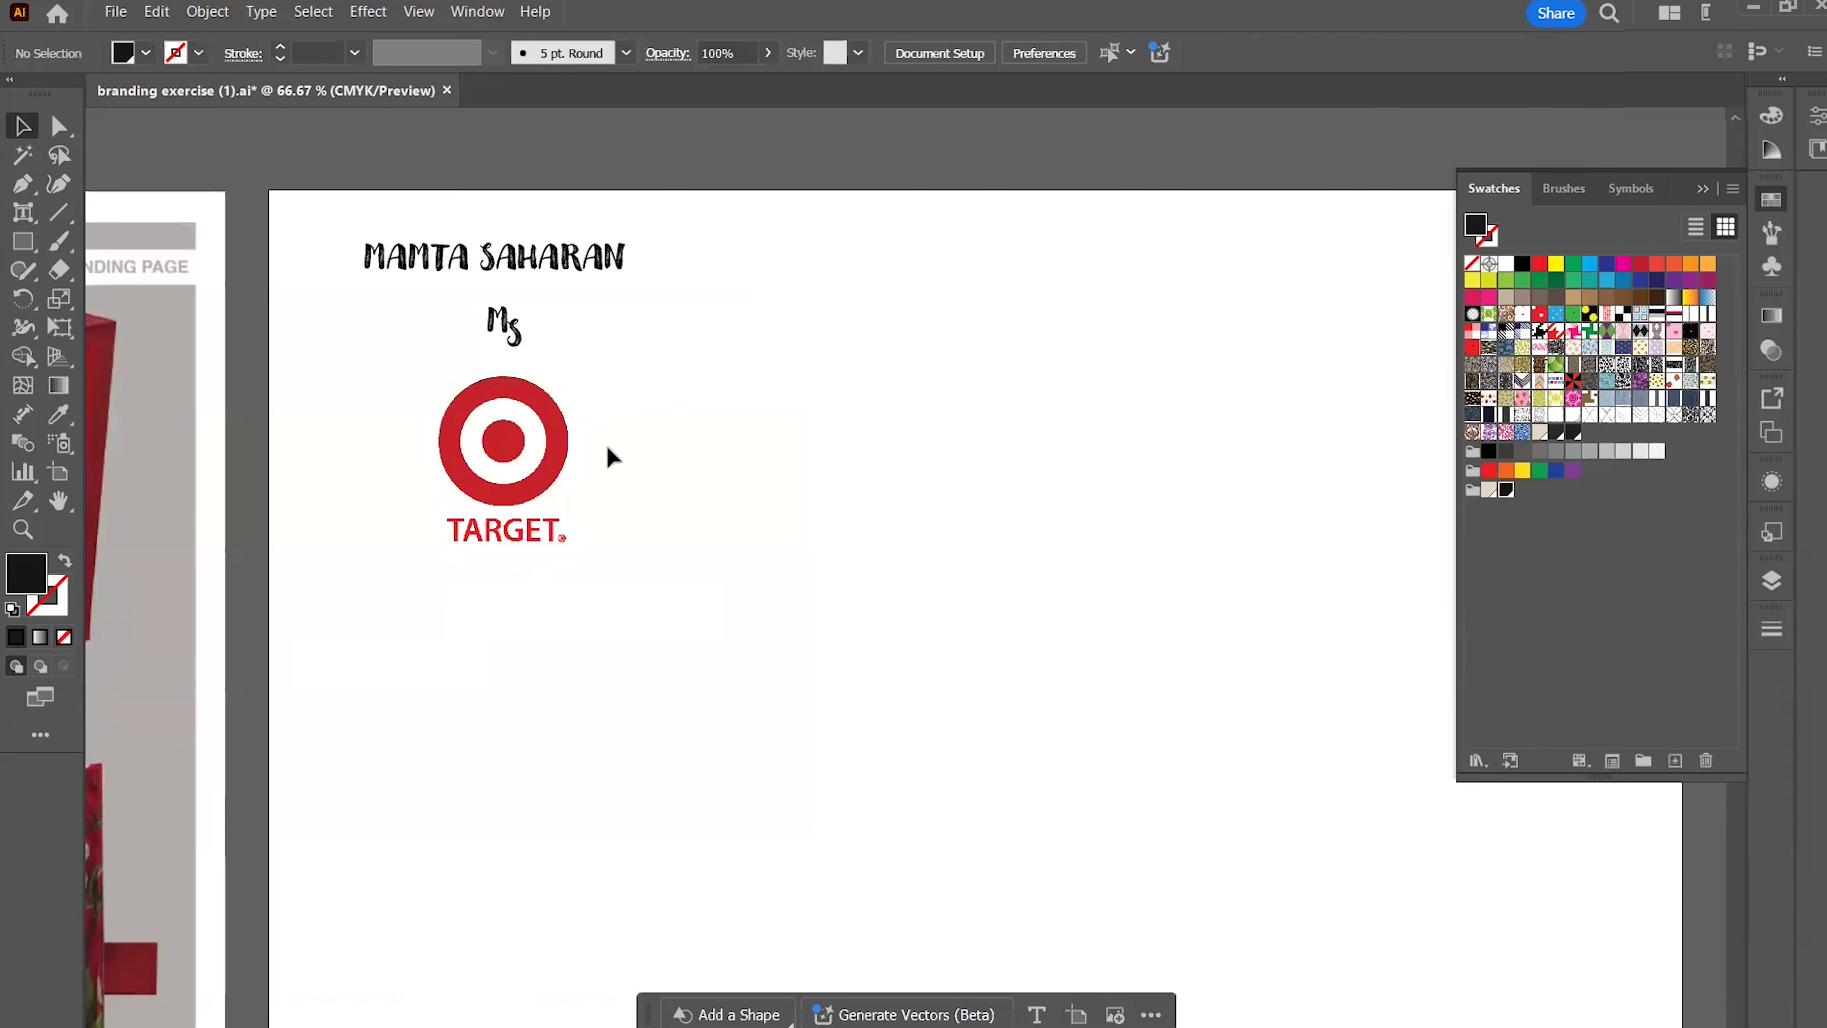
Scale the Target logo down proportionally to slightly more than half its size
scroll(458, 394, "up", 1)
left_click_drag(465, 390, 516, 474)
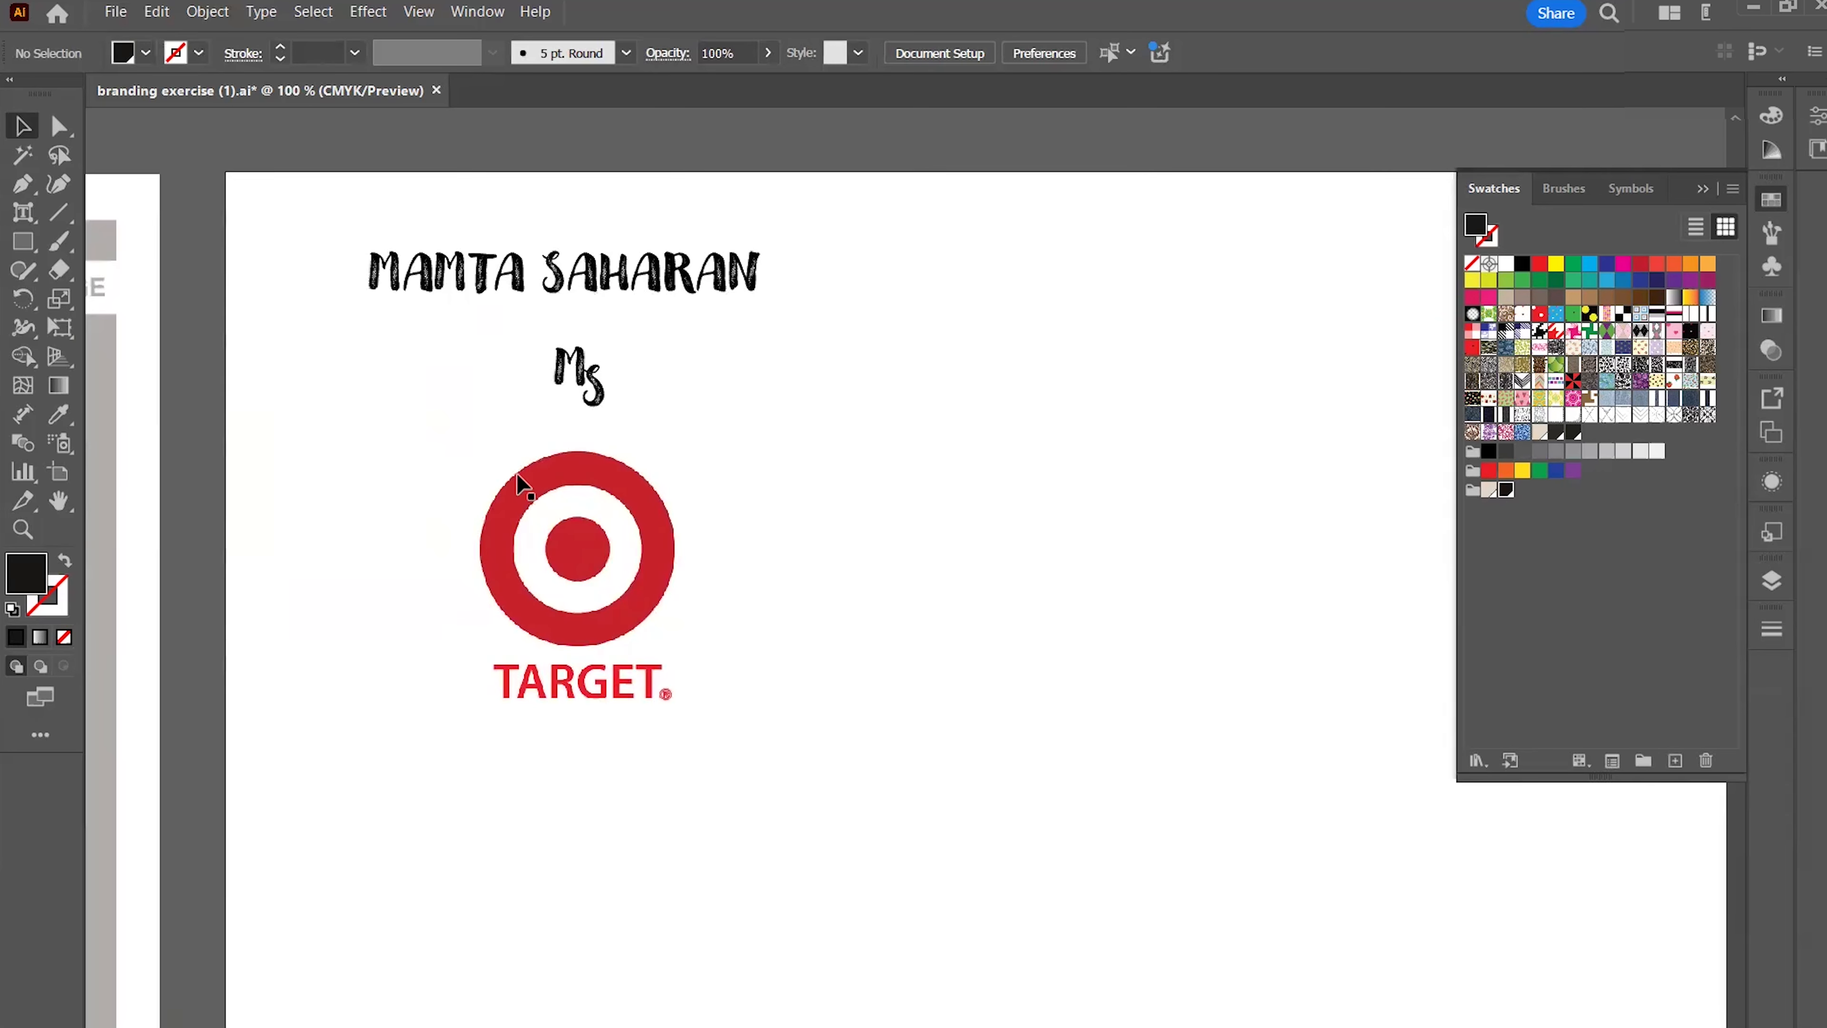
scroll(570, 514, "up", 2)
left_click(606, 587)
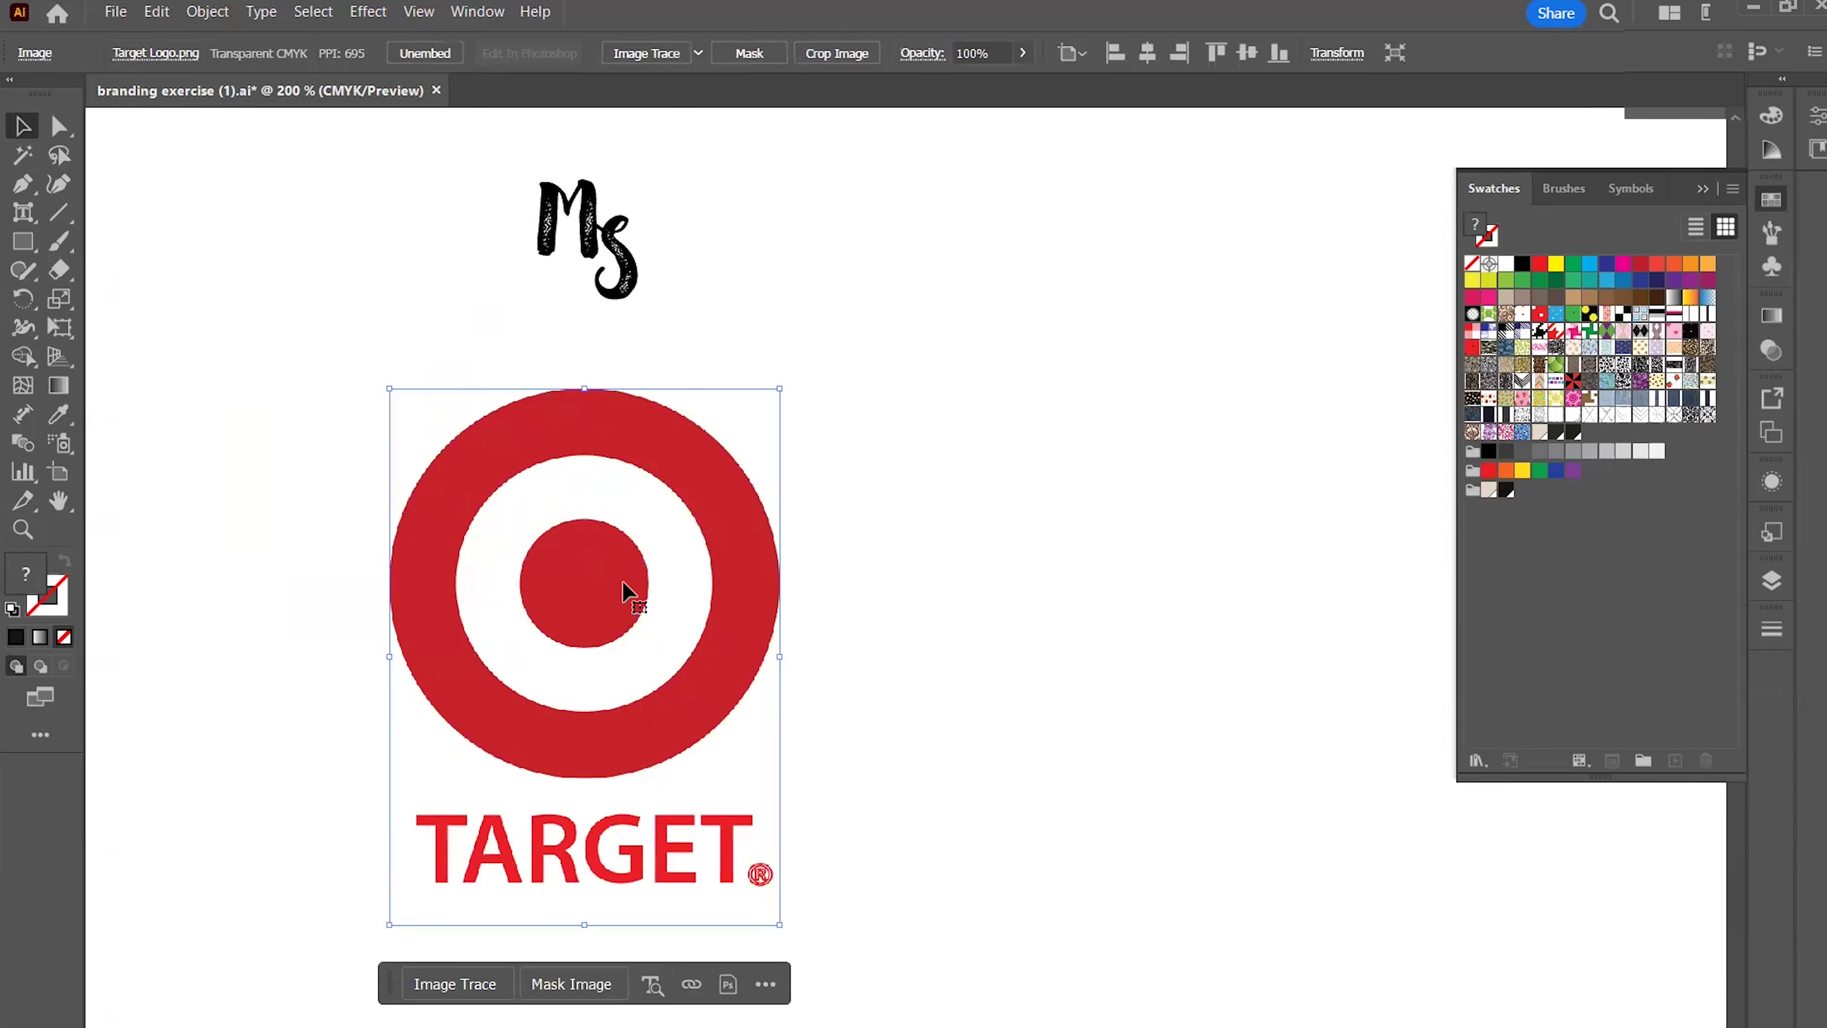
scroll(623, 580, "down", 3)
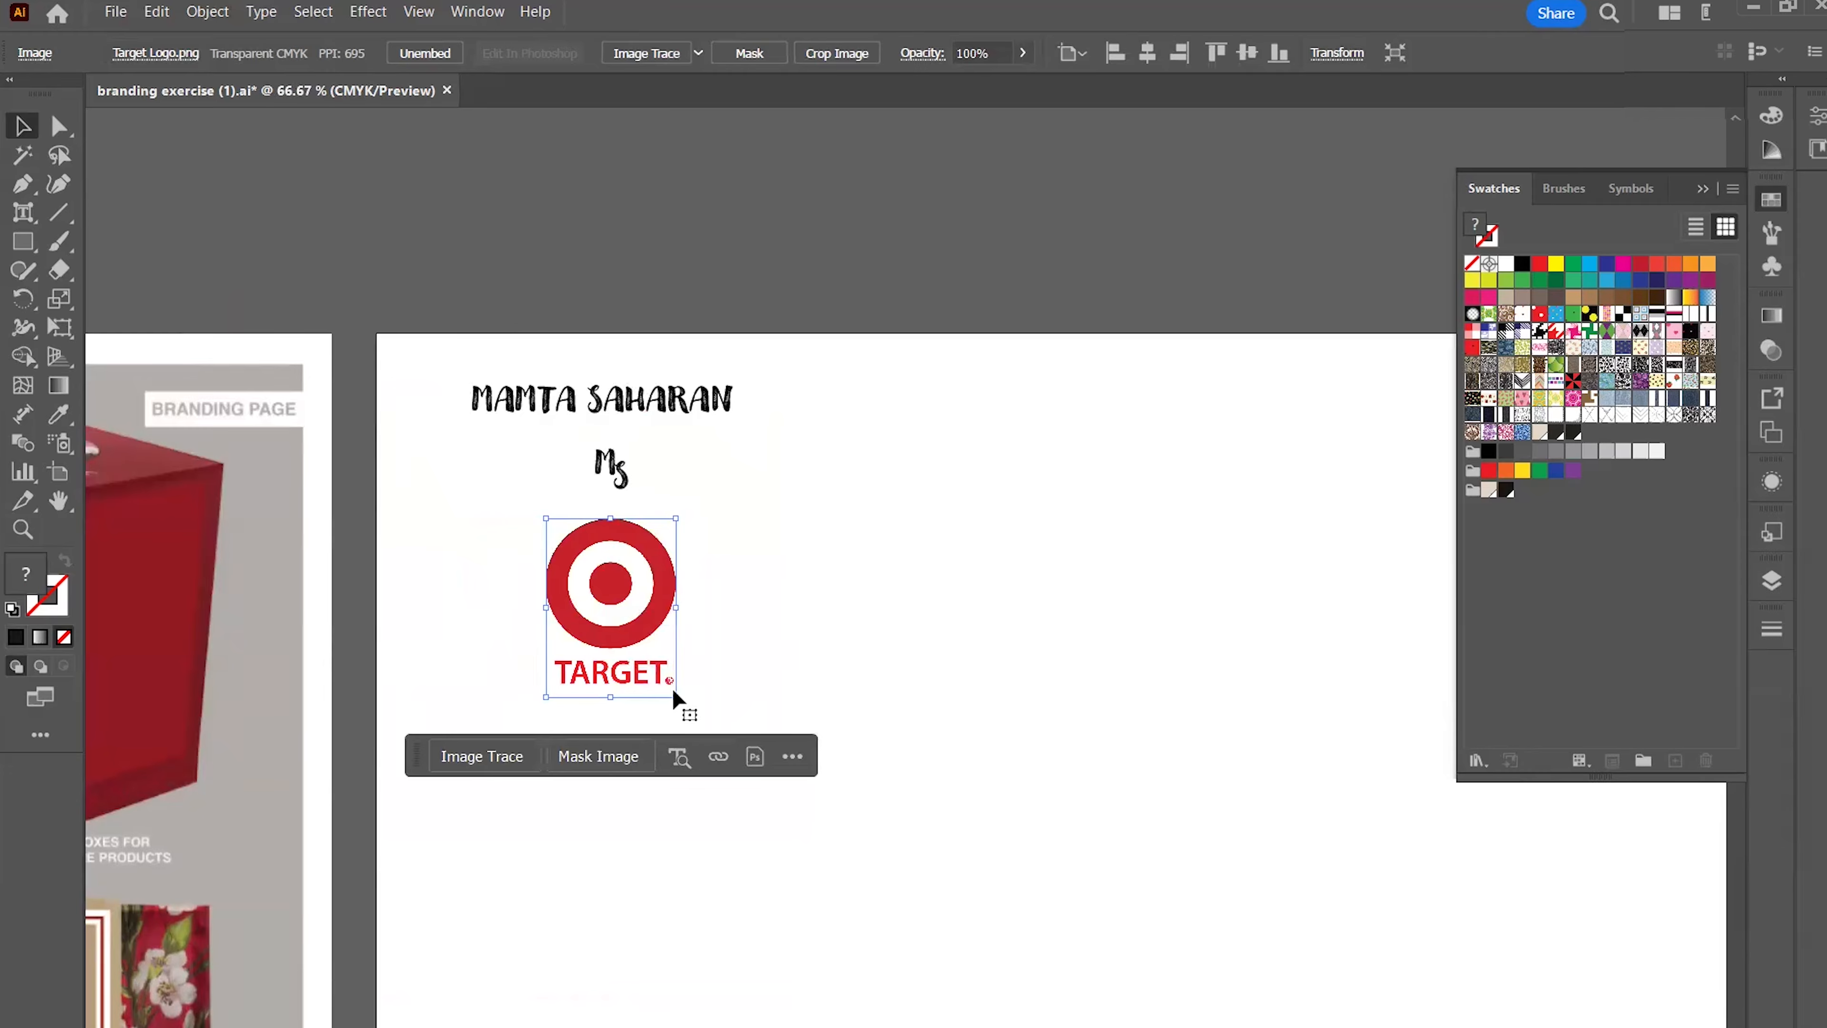
left_click_drag(678, 695, 633, 621)
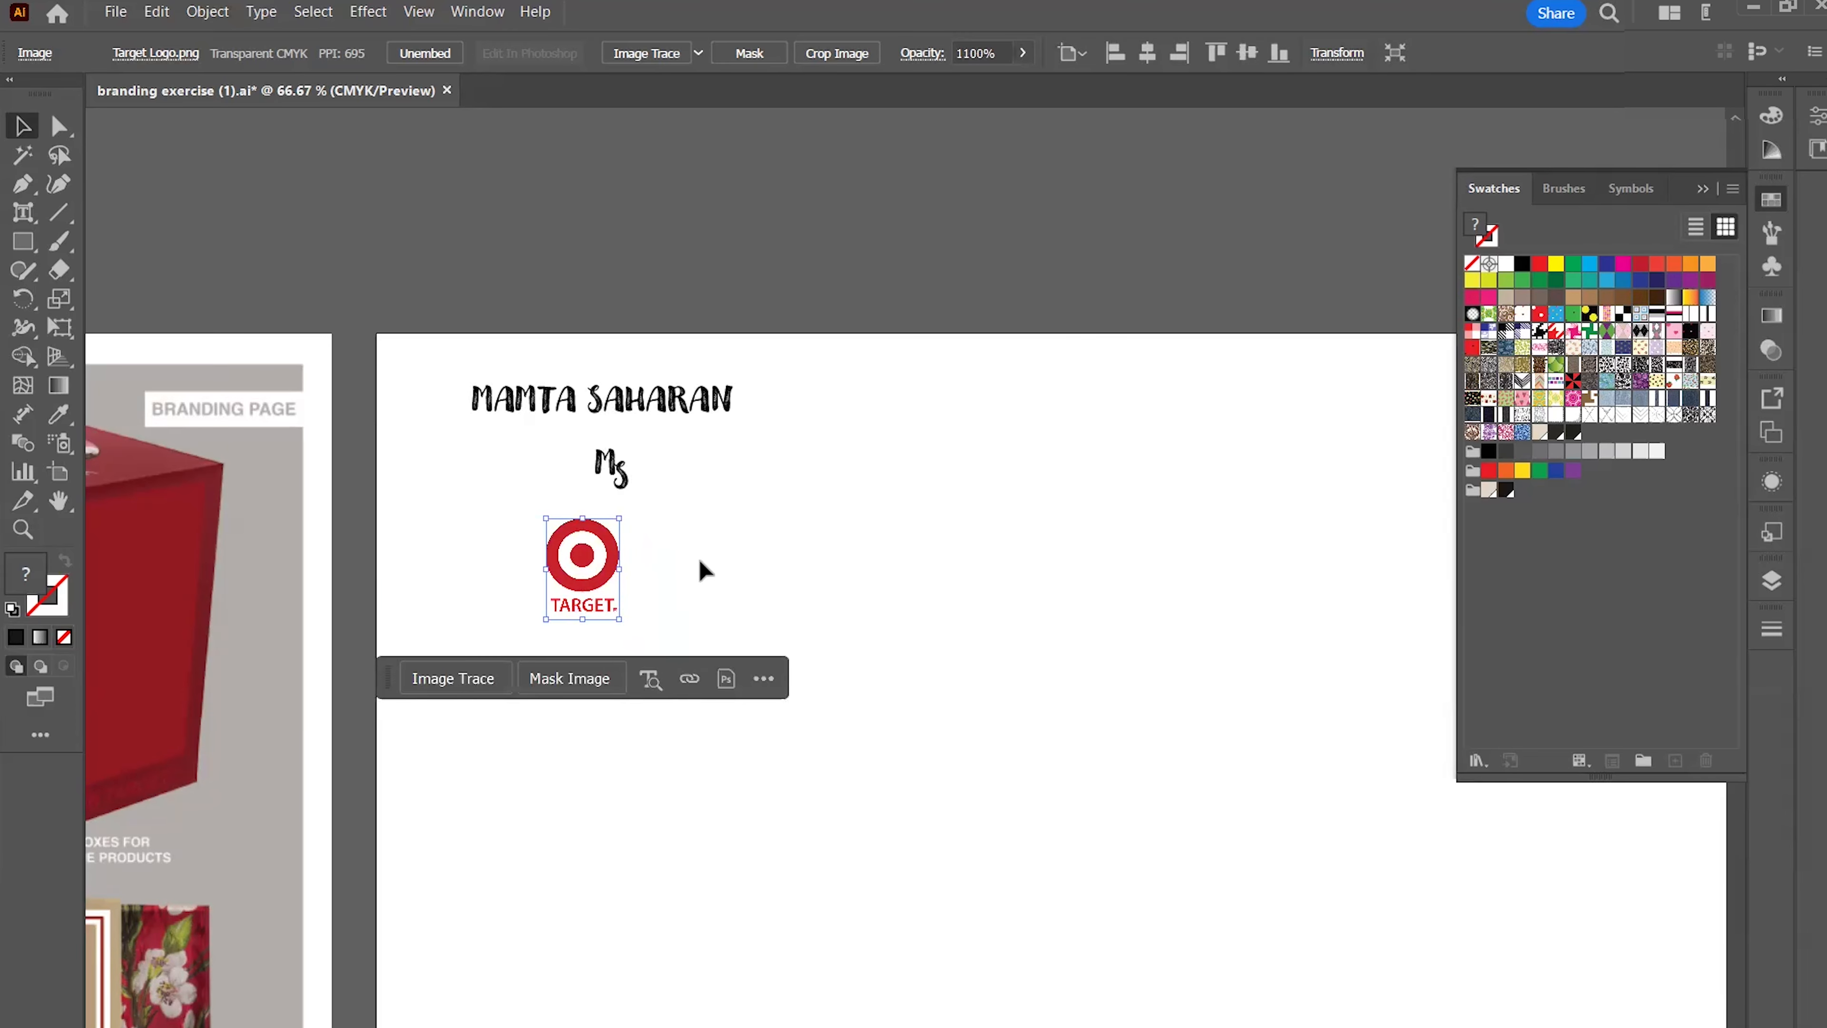
Move the initials monogram to the right of the designer's name and the Target logo up beneath the name
left_click(652, 567)
left_click_drag(604, 475, 854, 417)
left_click_drag(562, 560, 588, 525)
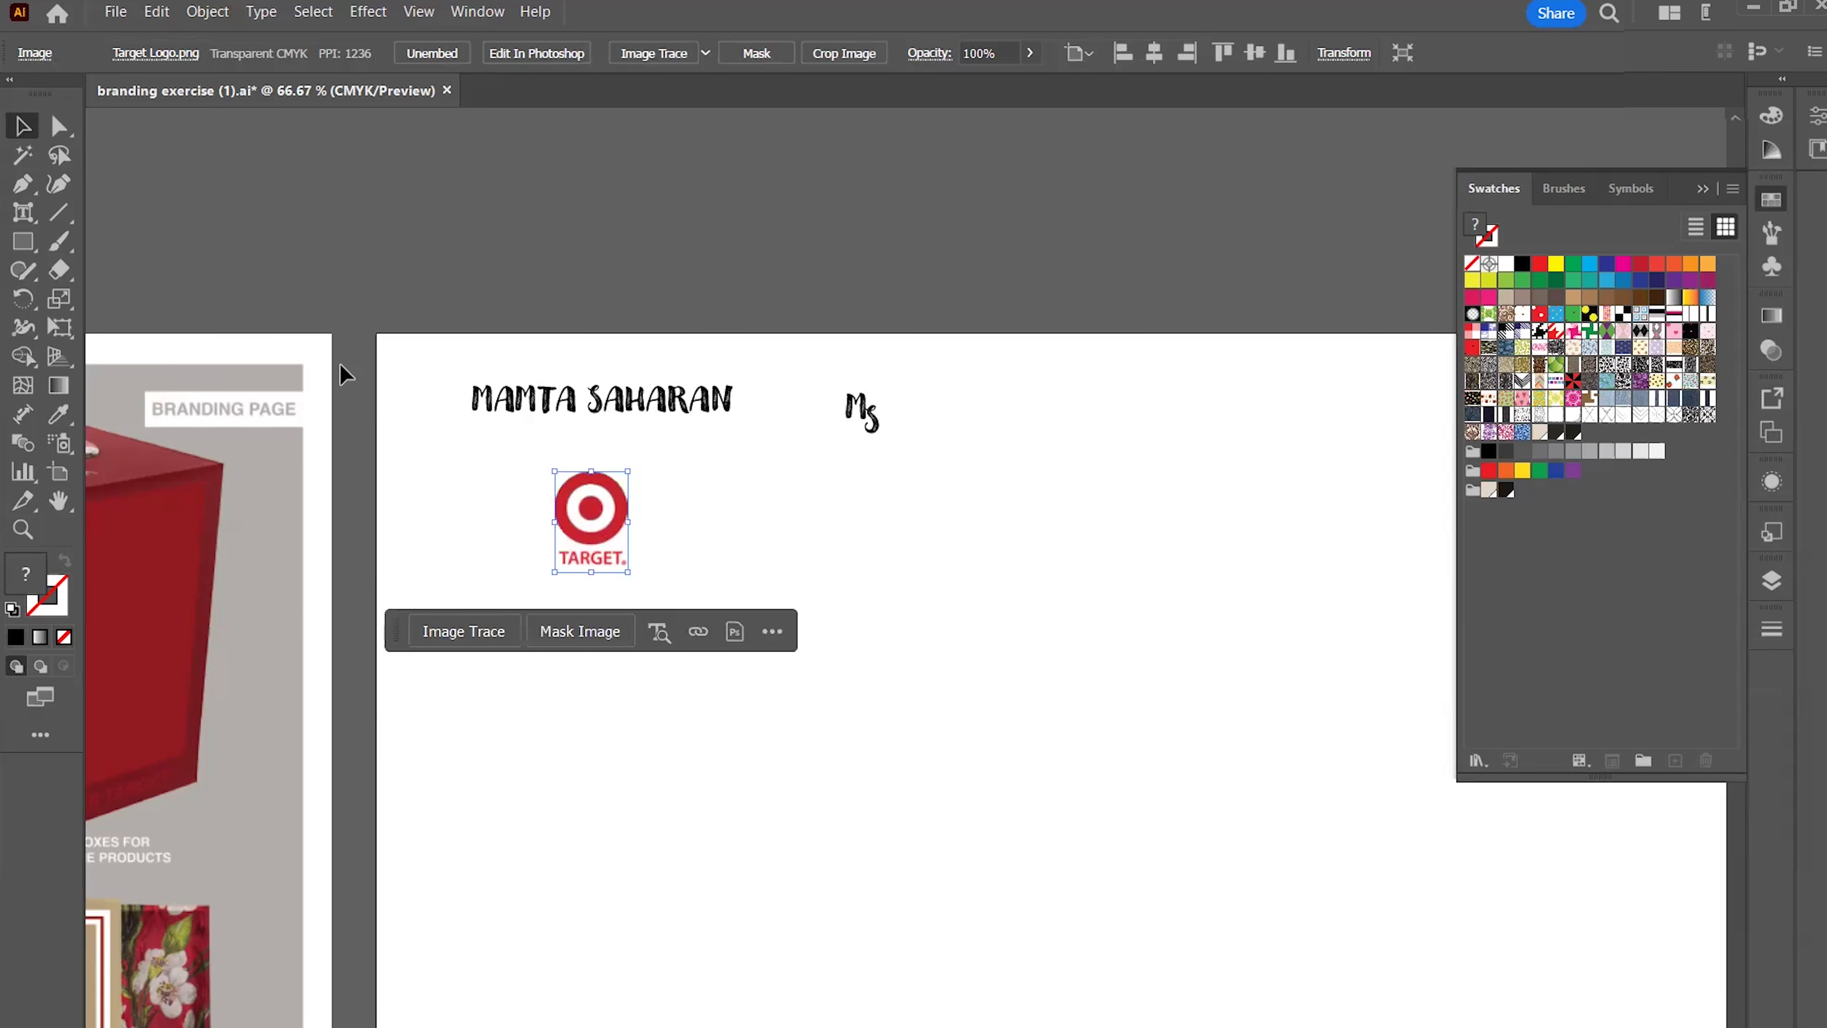
Draw a short horizontal line beneath the first word of the designer's name, above the Target logo
left_click(57, 215)
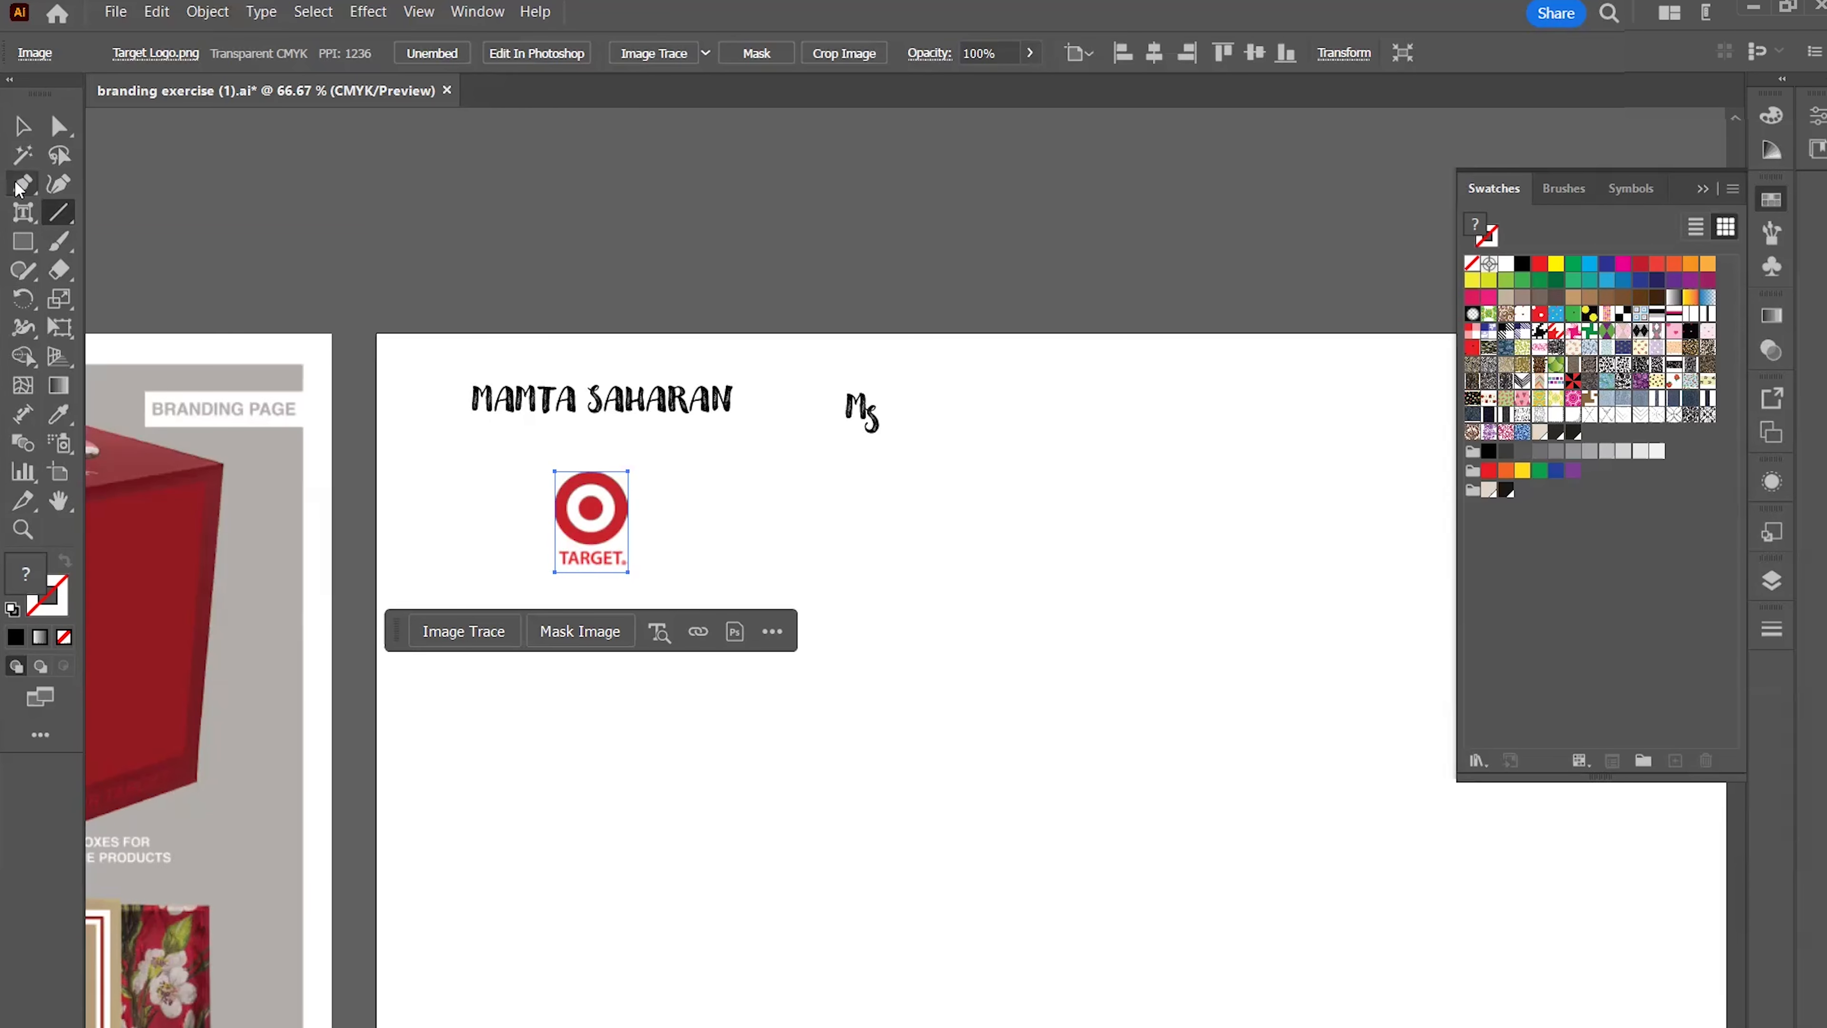
left_click(474, 429)
left_click(978, 626)
left_click_drag(475, 434, 579, 434)
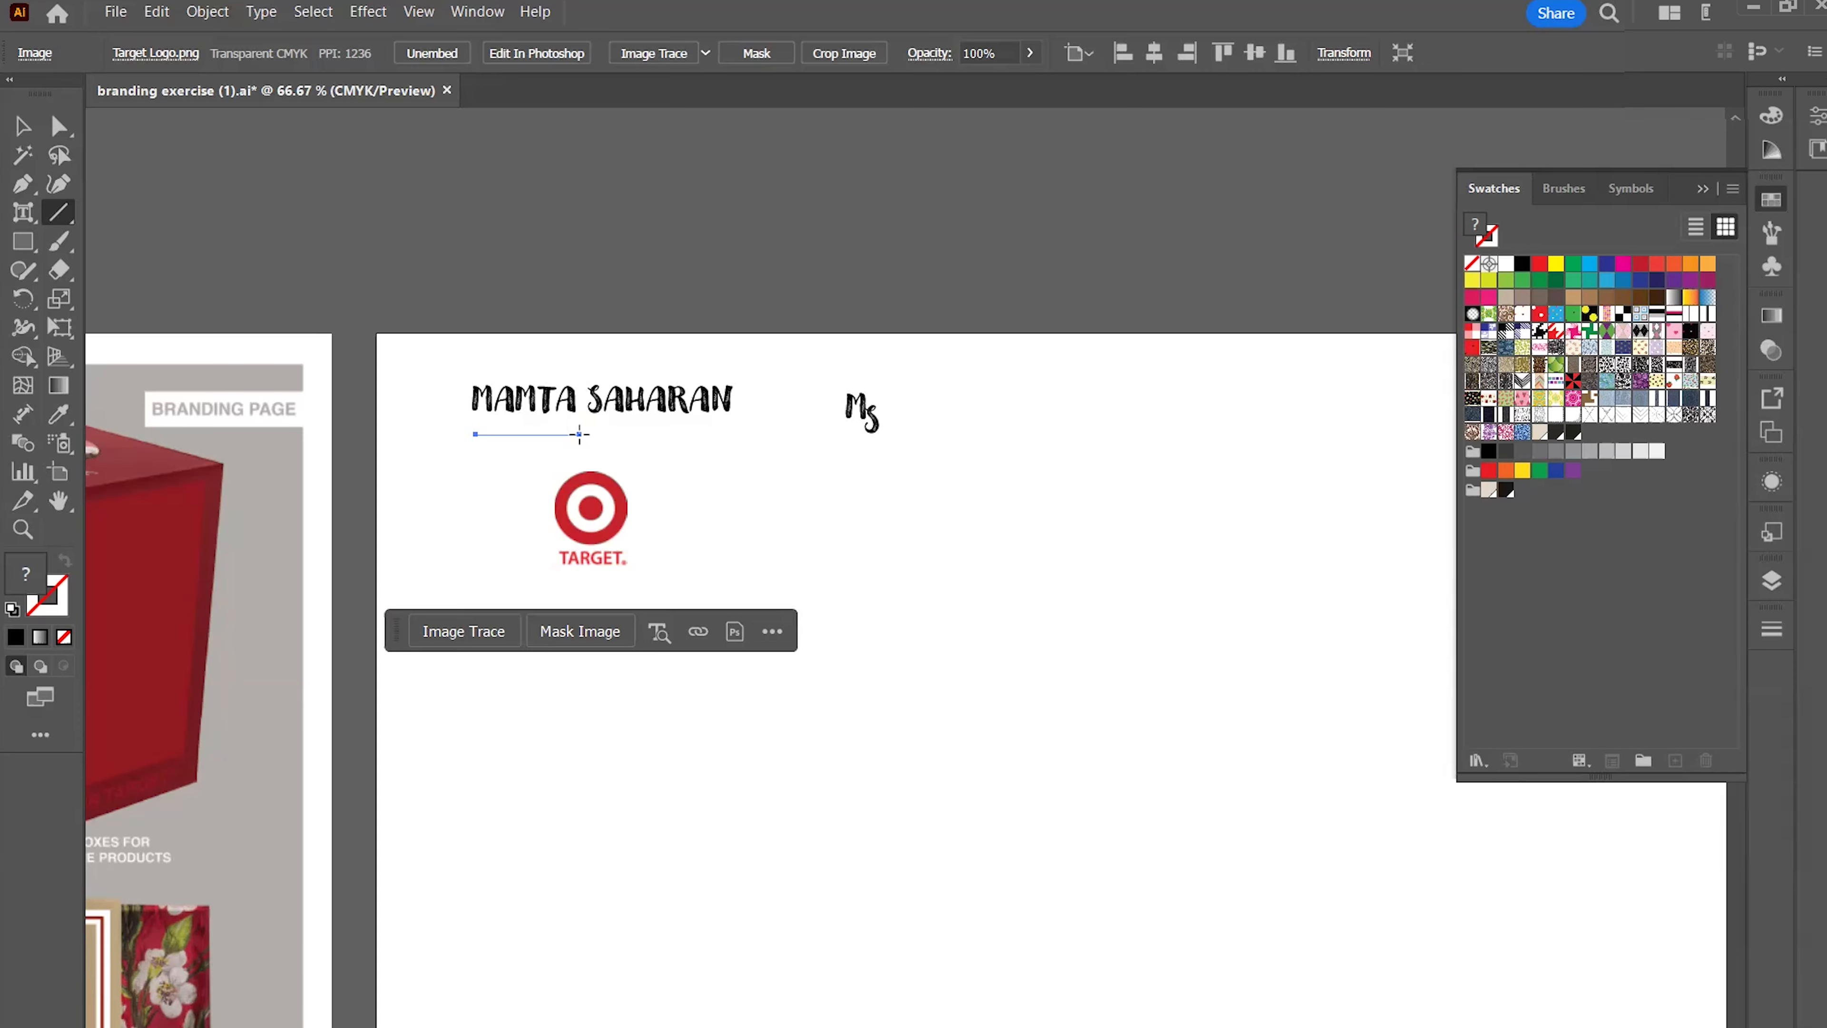
left_click_drag(580, 434, 580, 434)
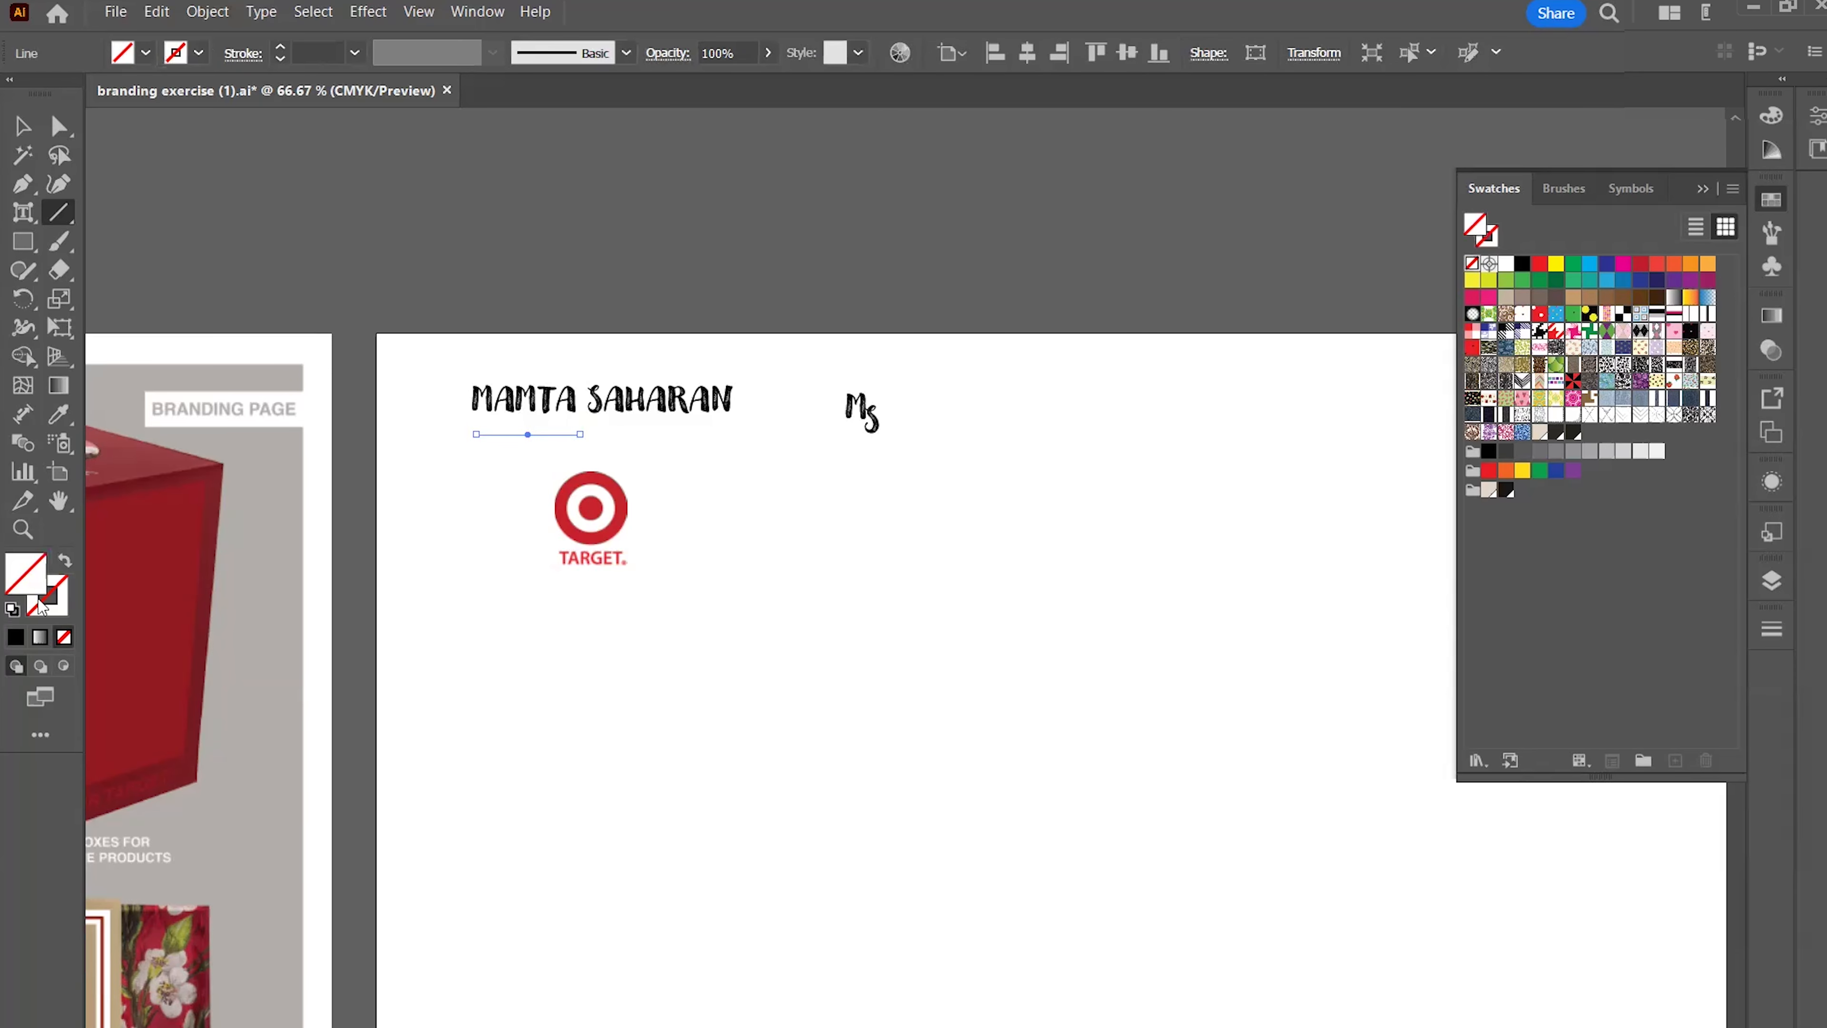
Give the short line beneath the designer's name a black 1 pt stroke
left_click(46, 611)
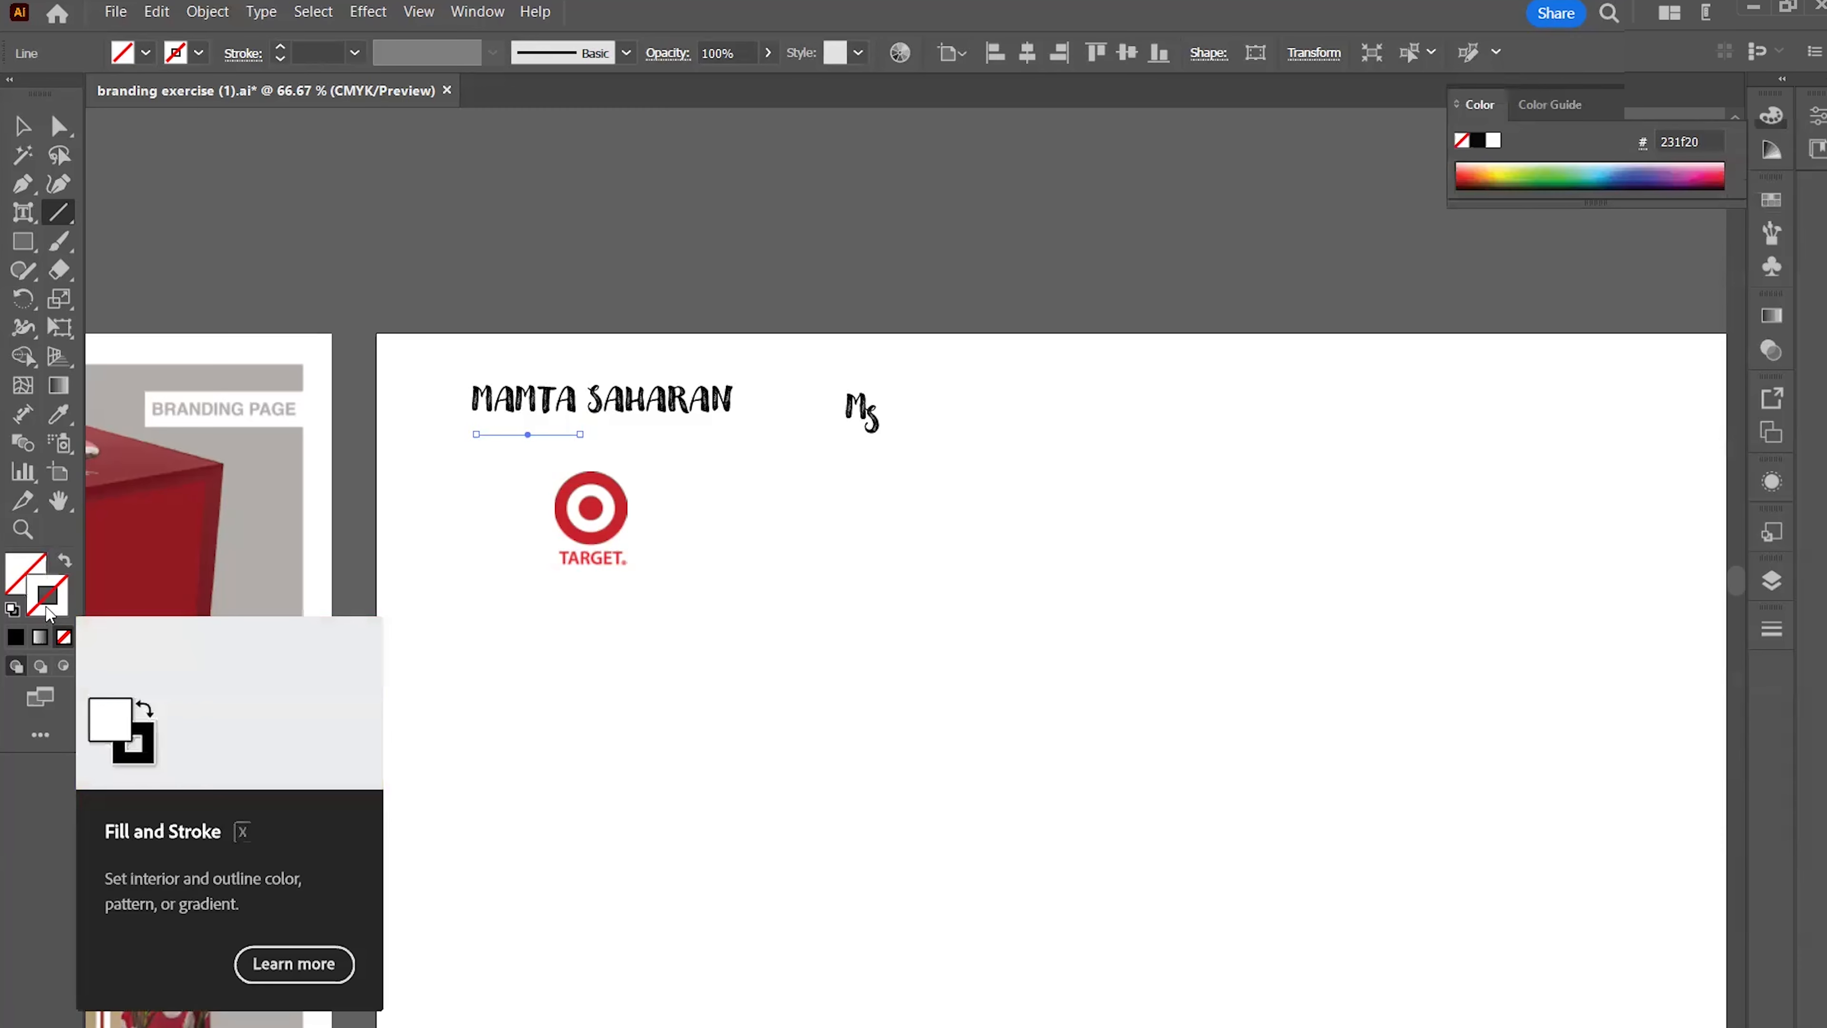
double_click(47, 610)
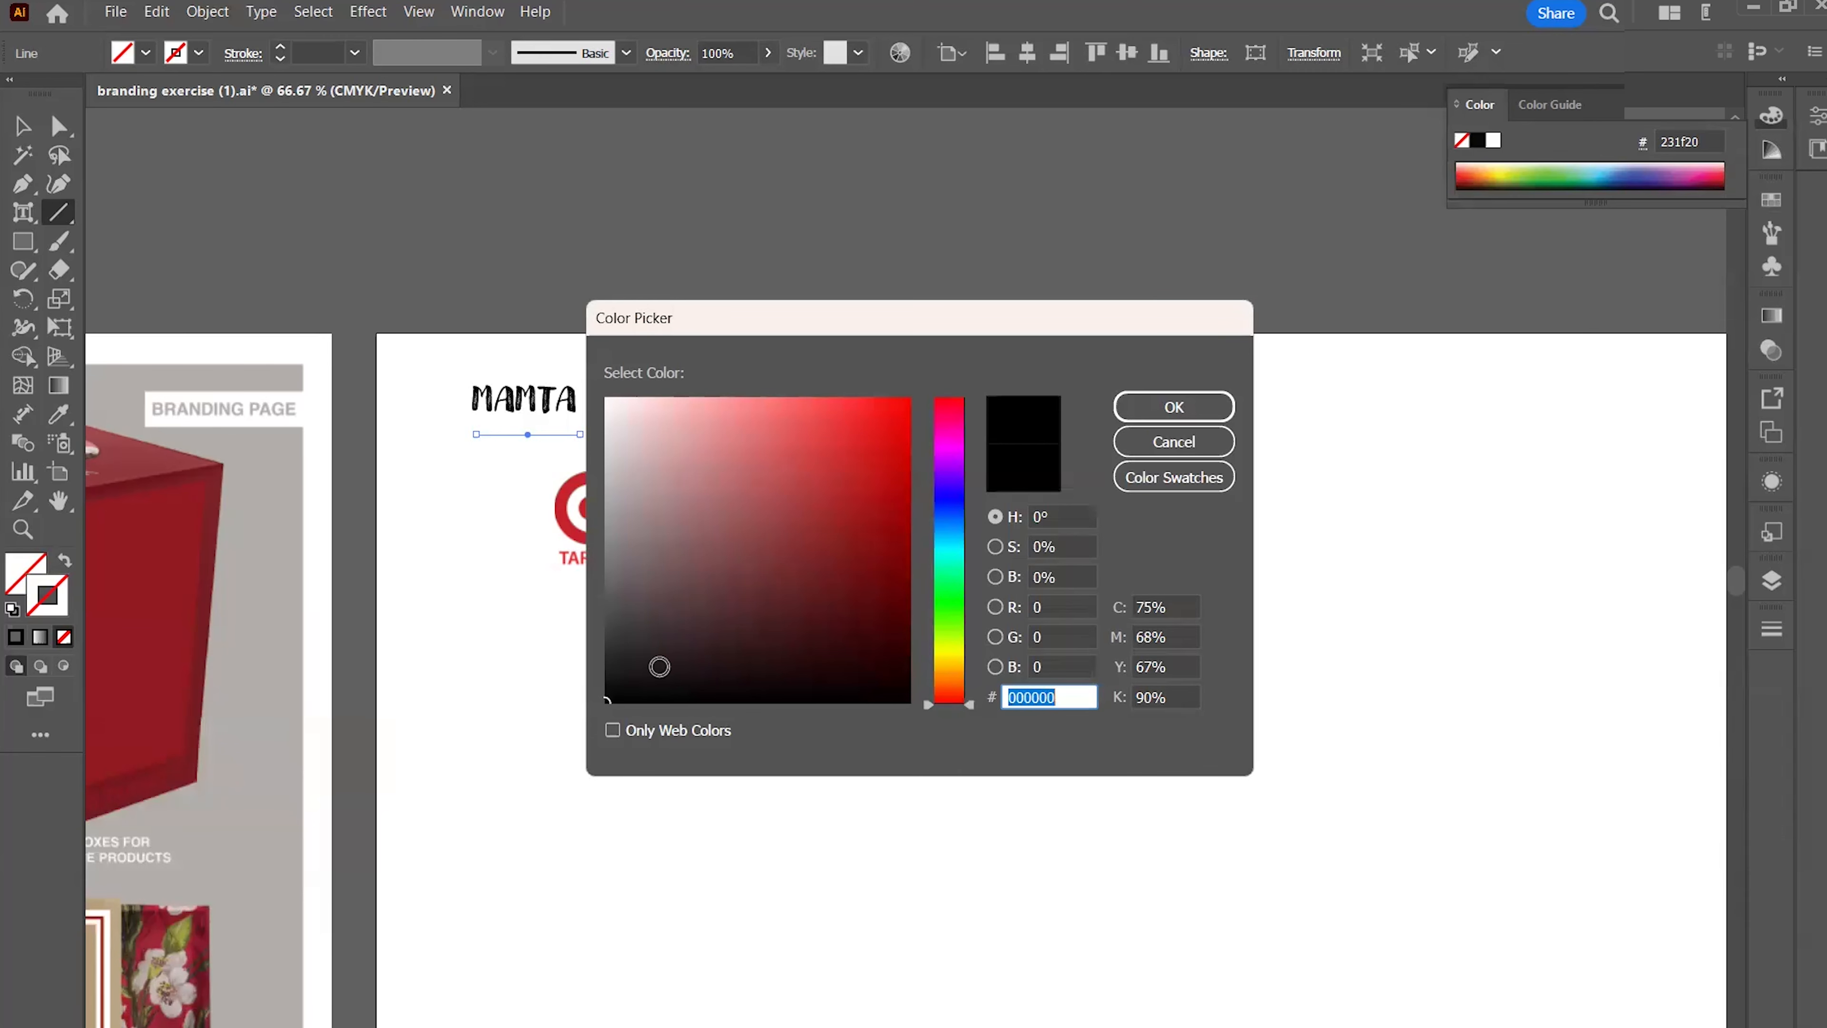
left_click(1151, 409)
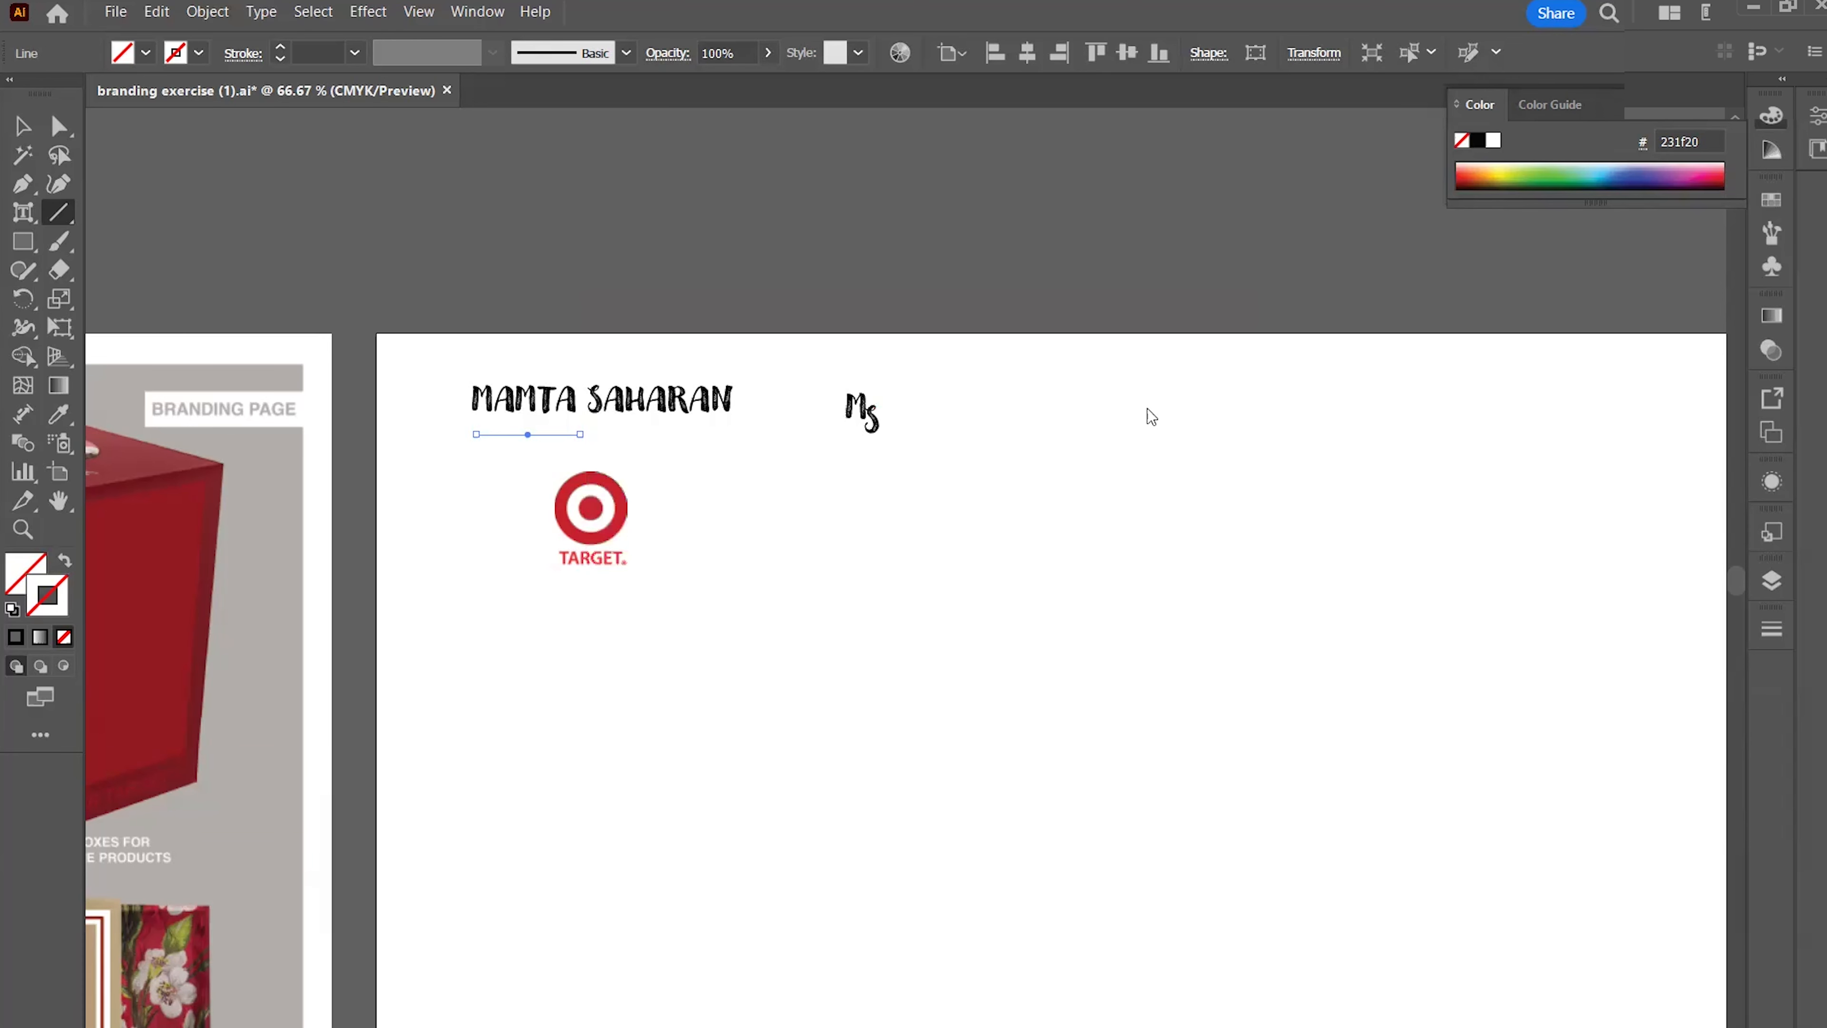
left_click(27, 133)
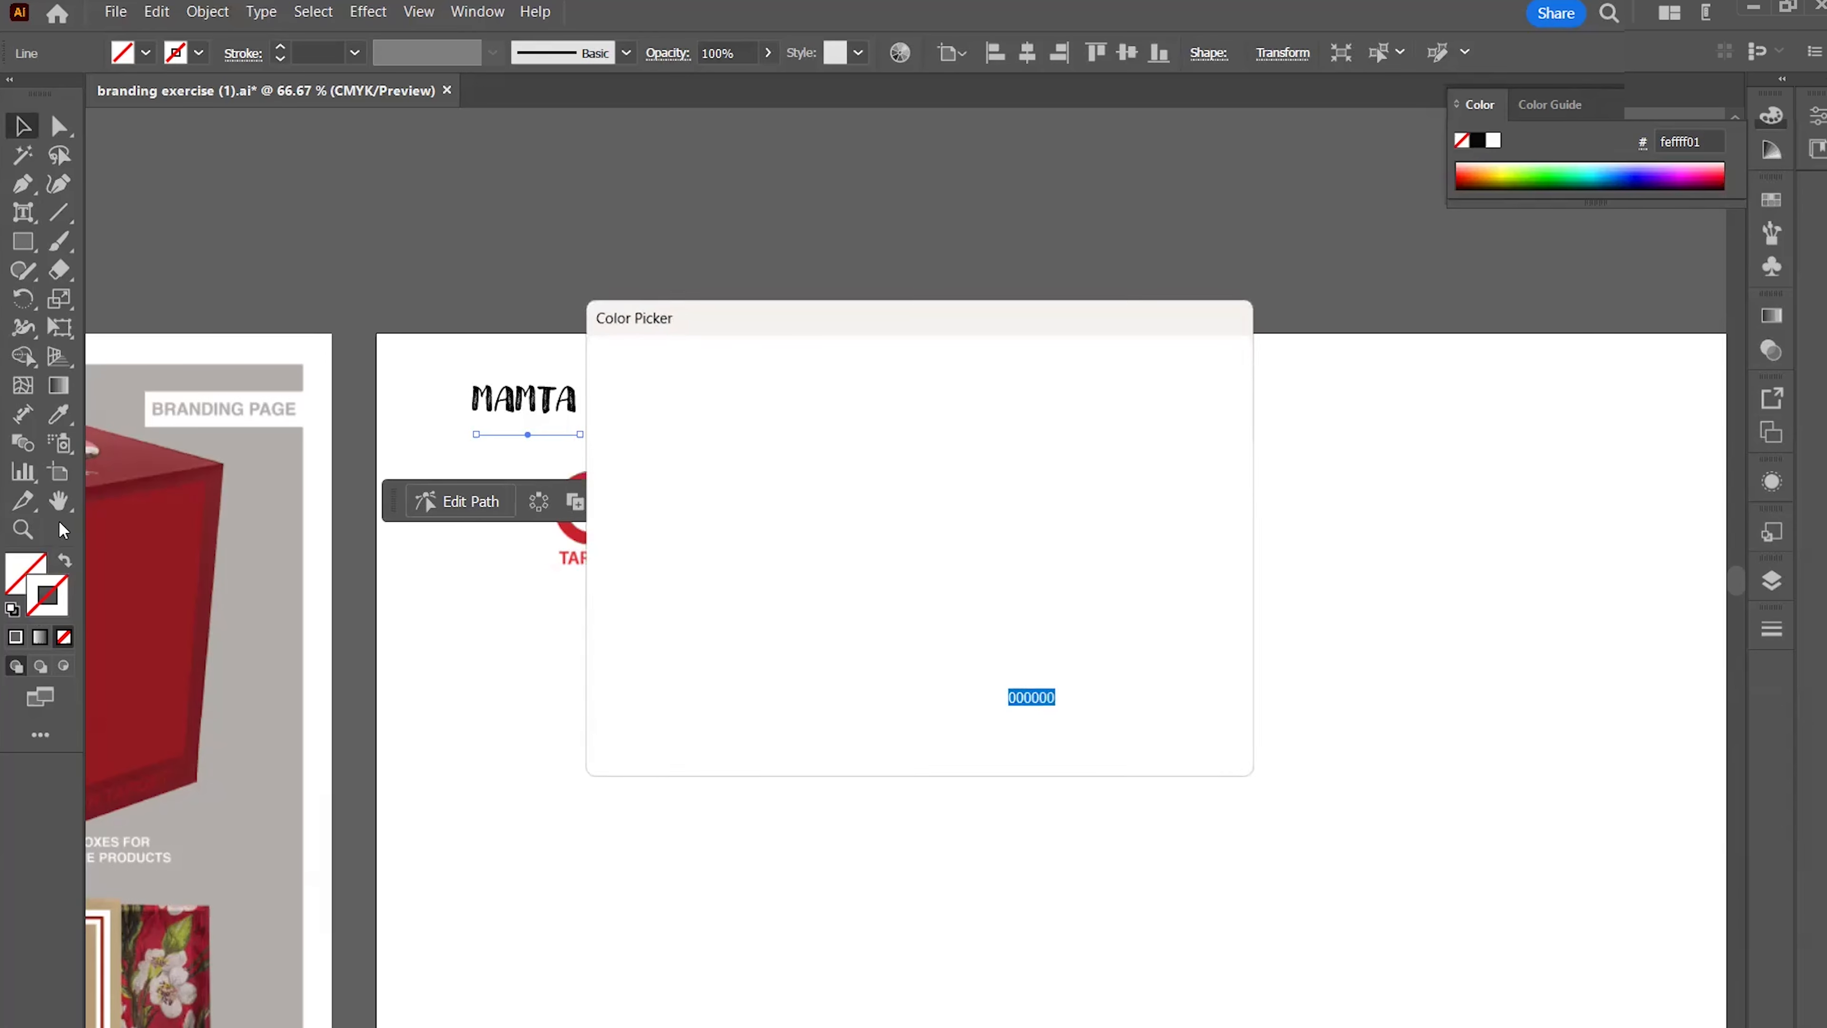
left_click(608, 696)
left_click_drag(607, 696, 595, 705)
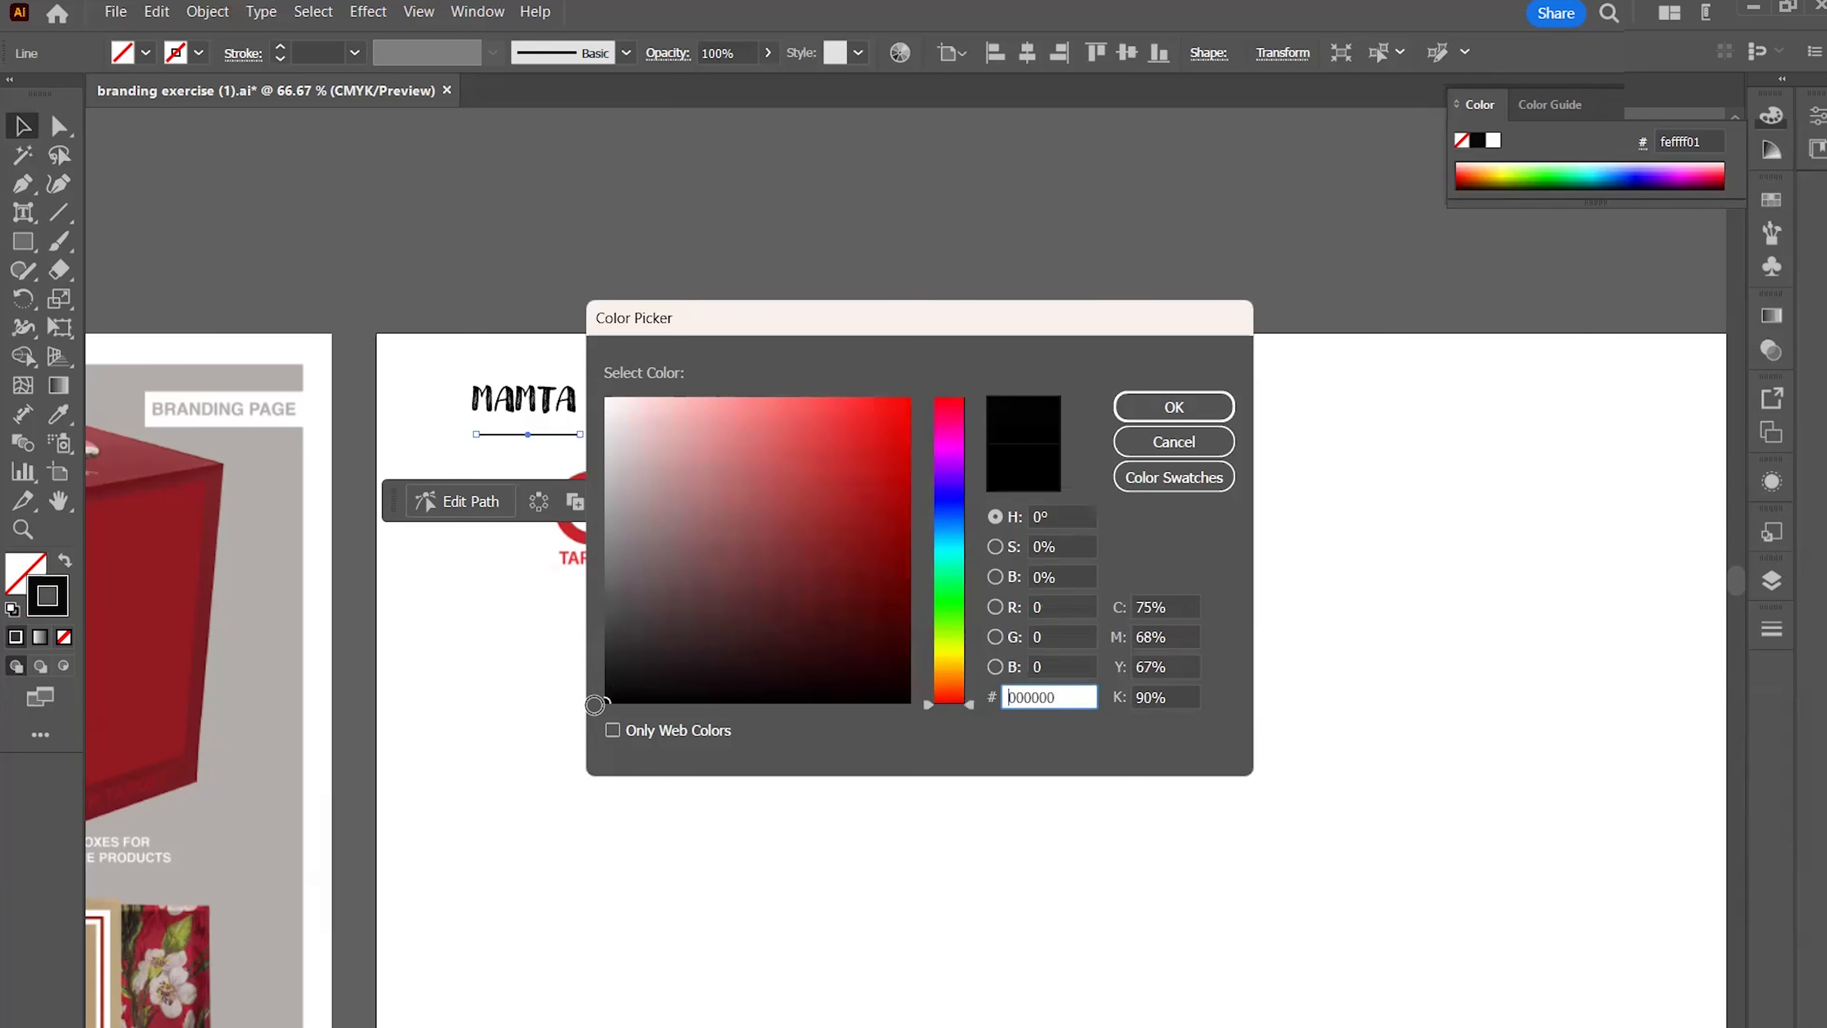
left_click(1174, 407)
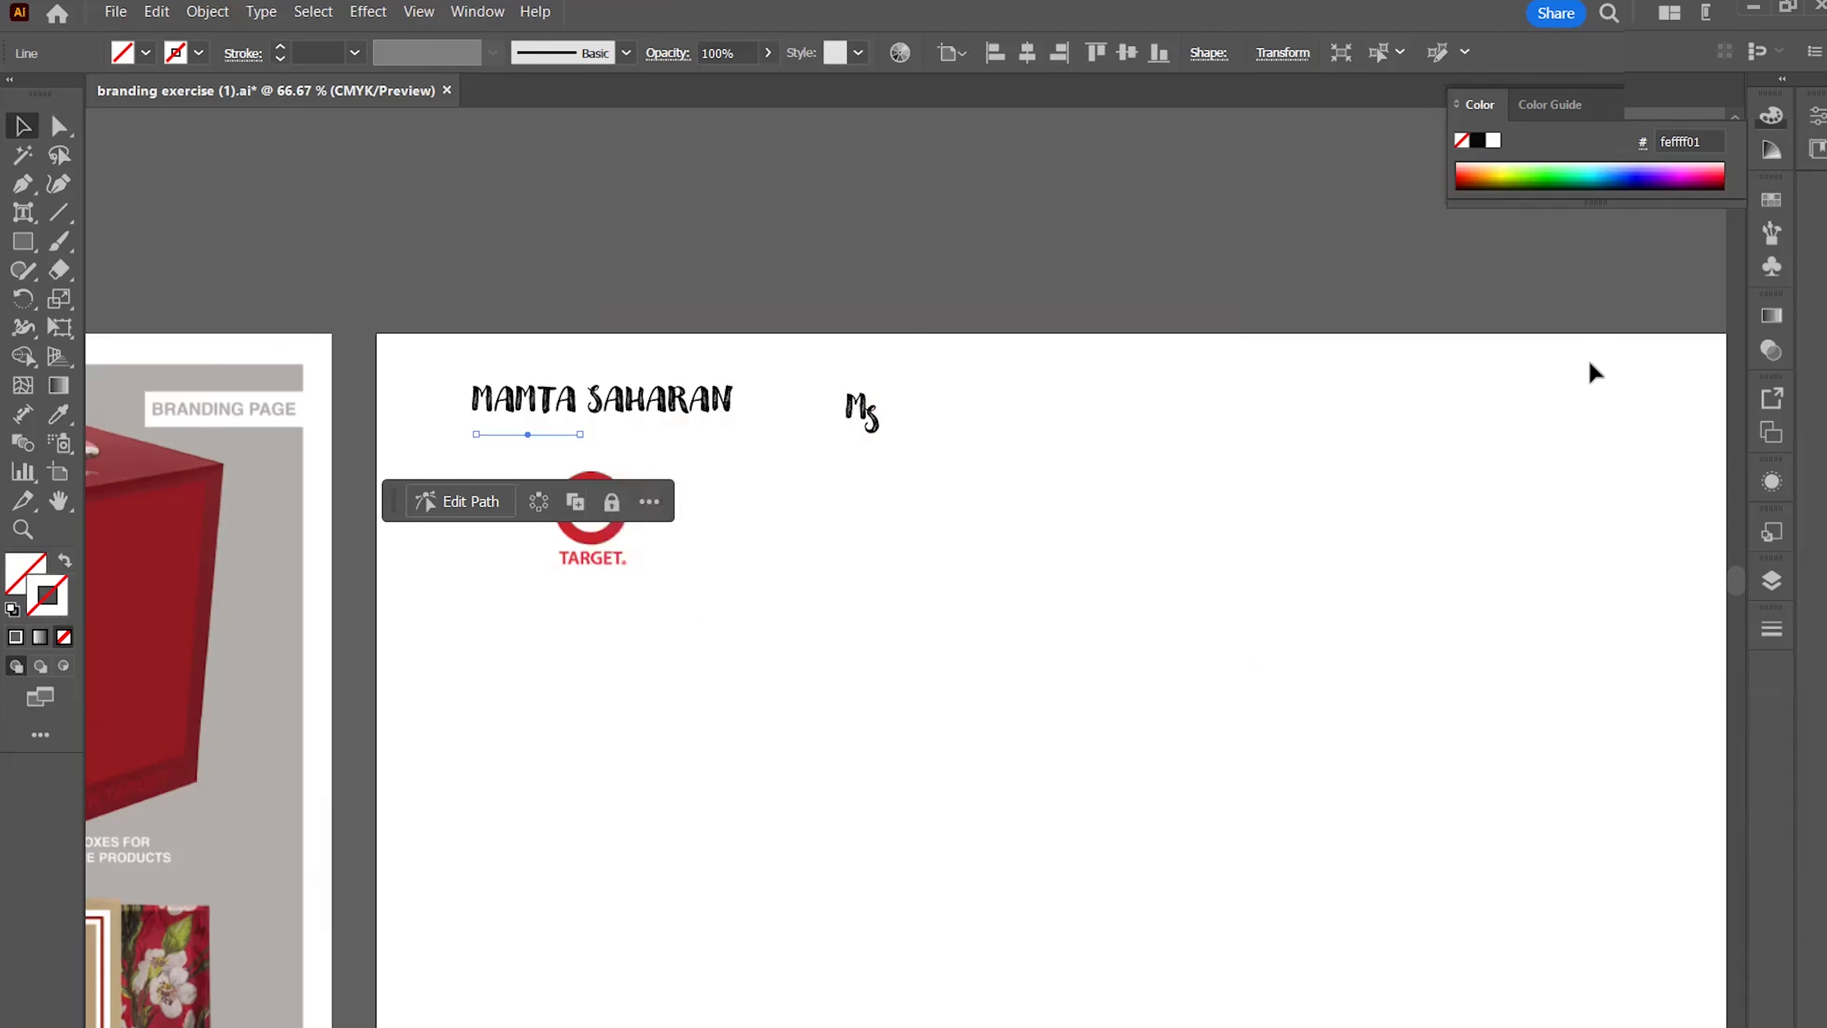
left_click(356, 57)
left_click(382, 154)
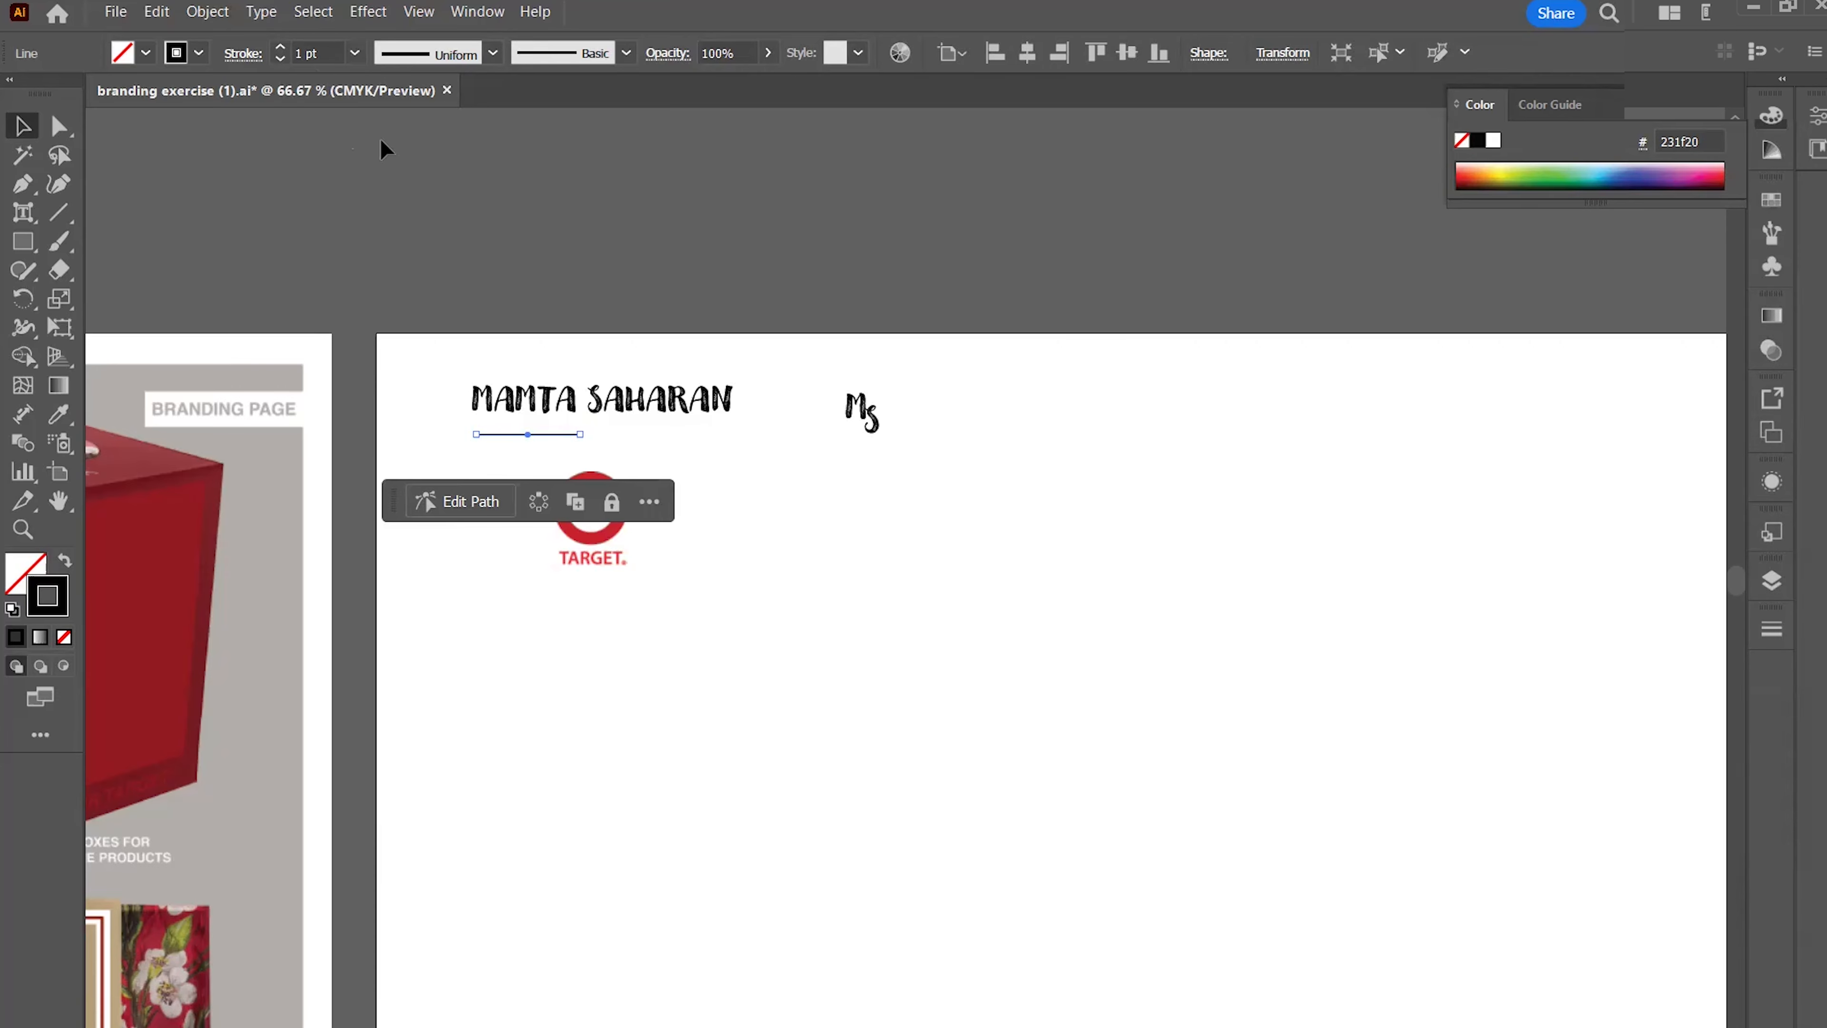
left_click(587, 445)
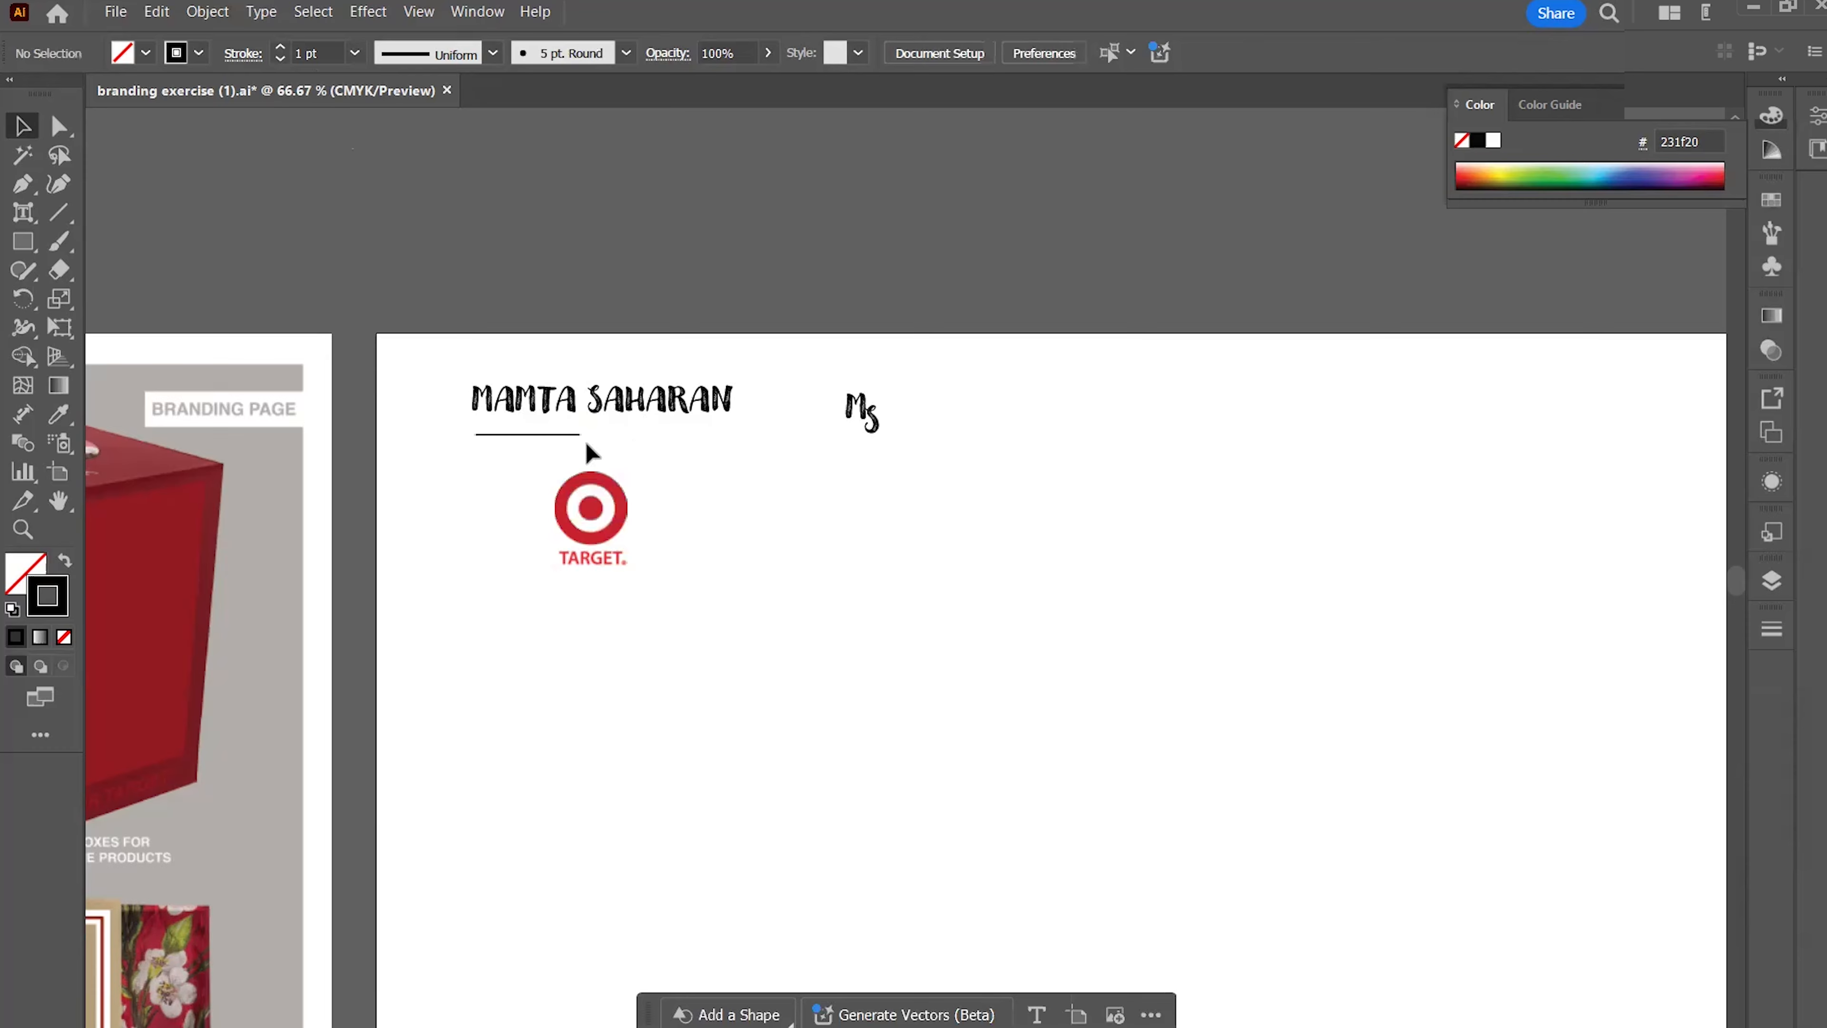
Duplicate the short line horizontally beneath the second word of the name, leaving a gap between the two lines
left_click(547, 435)
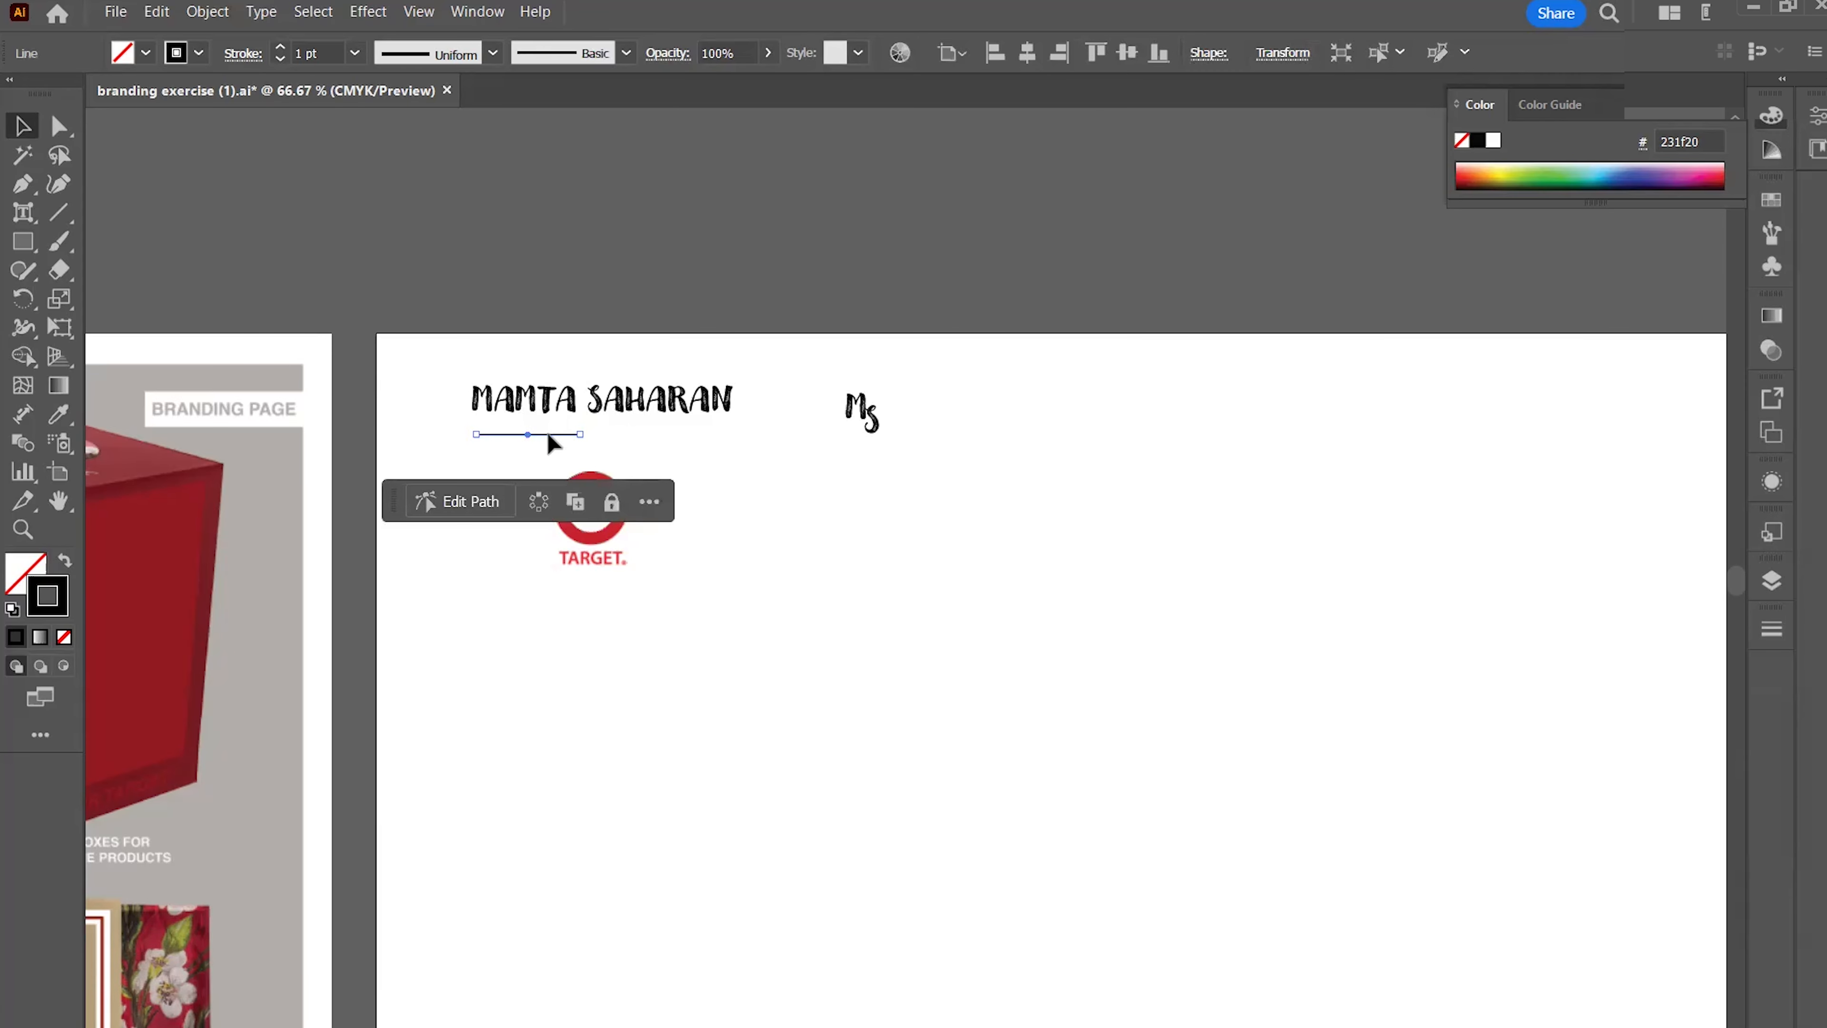
left_click_drag(548, 434, 700, 433)
left_click(780, 572)
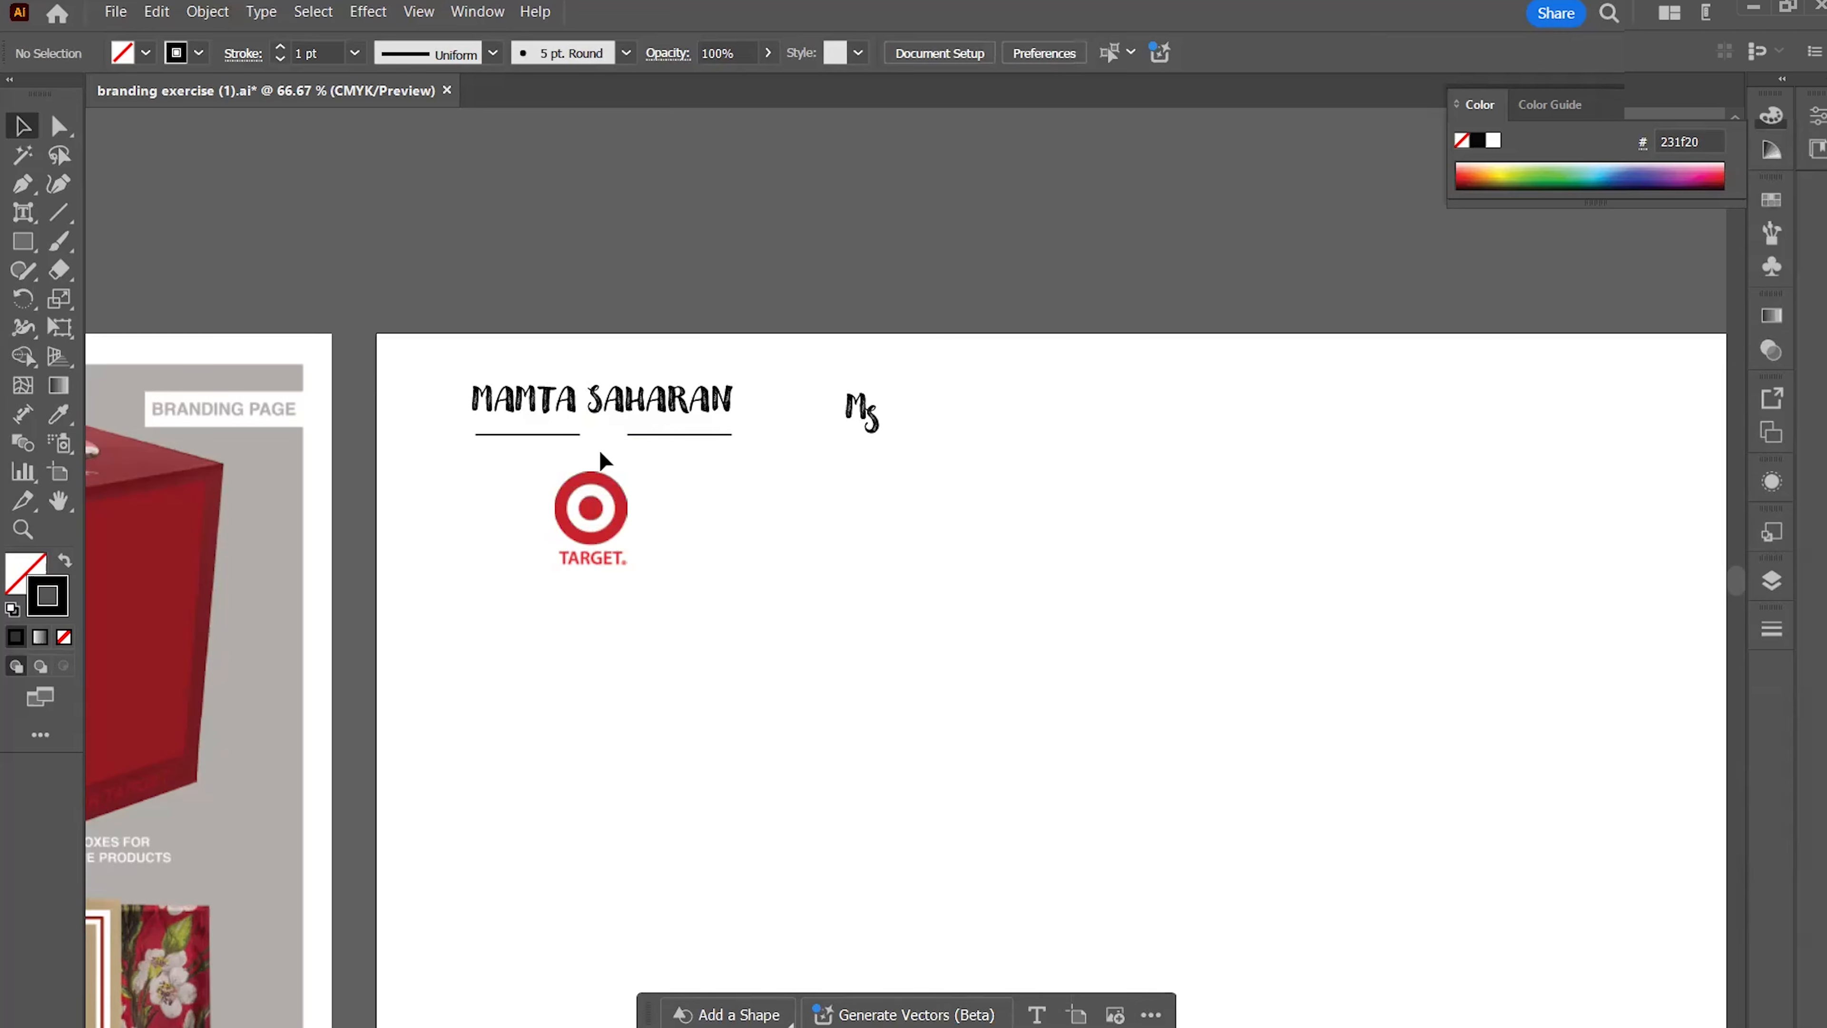
Add a 24 pt text X in the Myriad Pro font below the Target logo
left_click(22, 214)
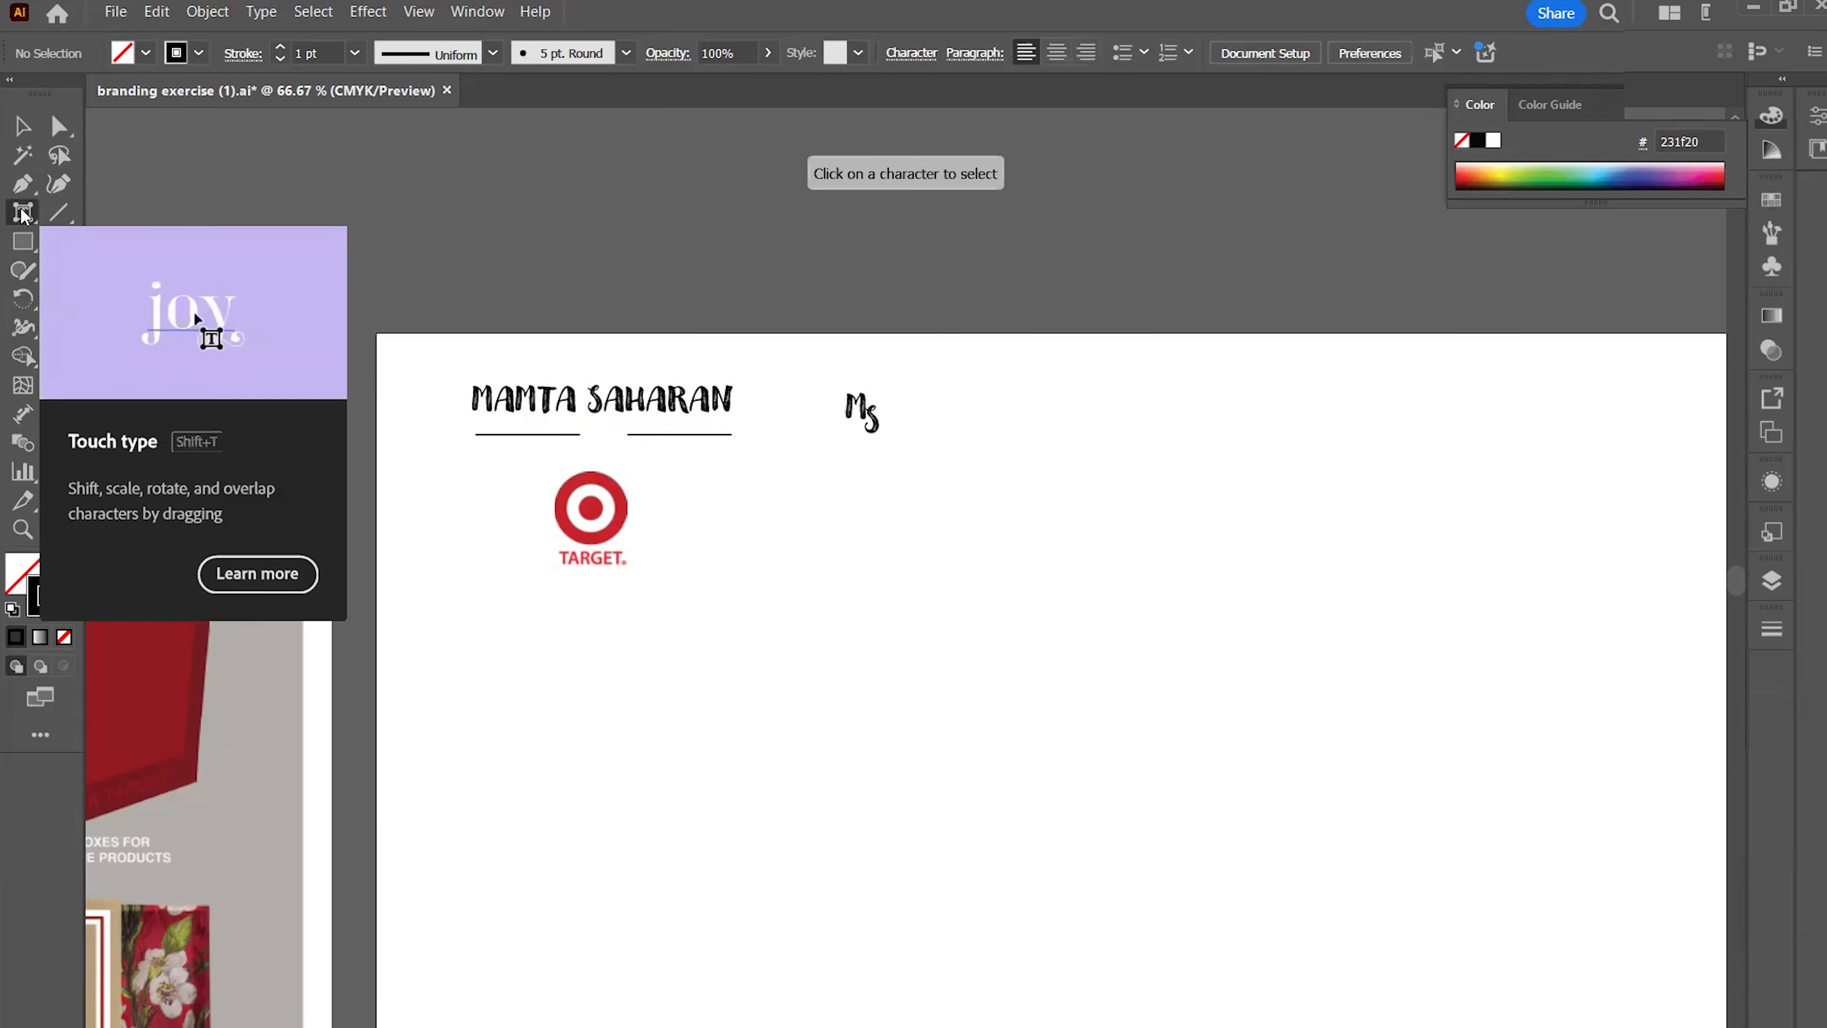
left_click_drag(22, 214, 93, 211)
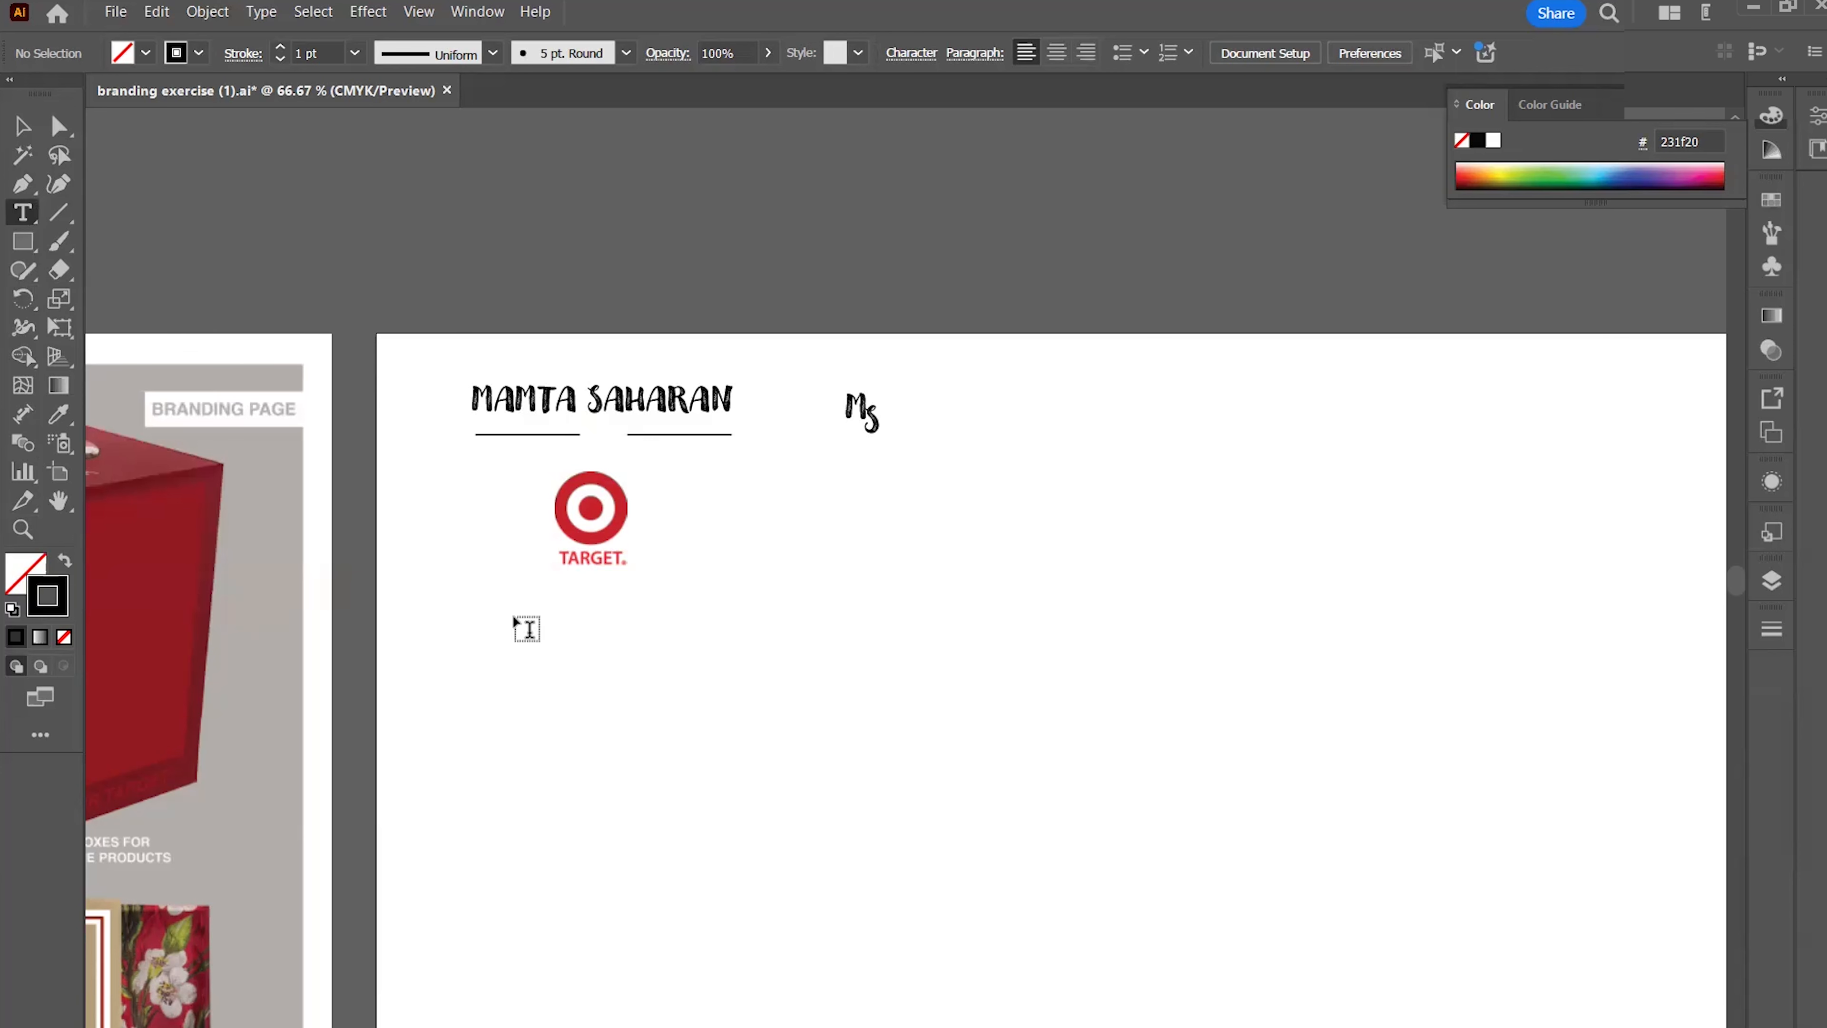
left_click(576, 640)
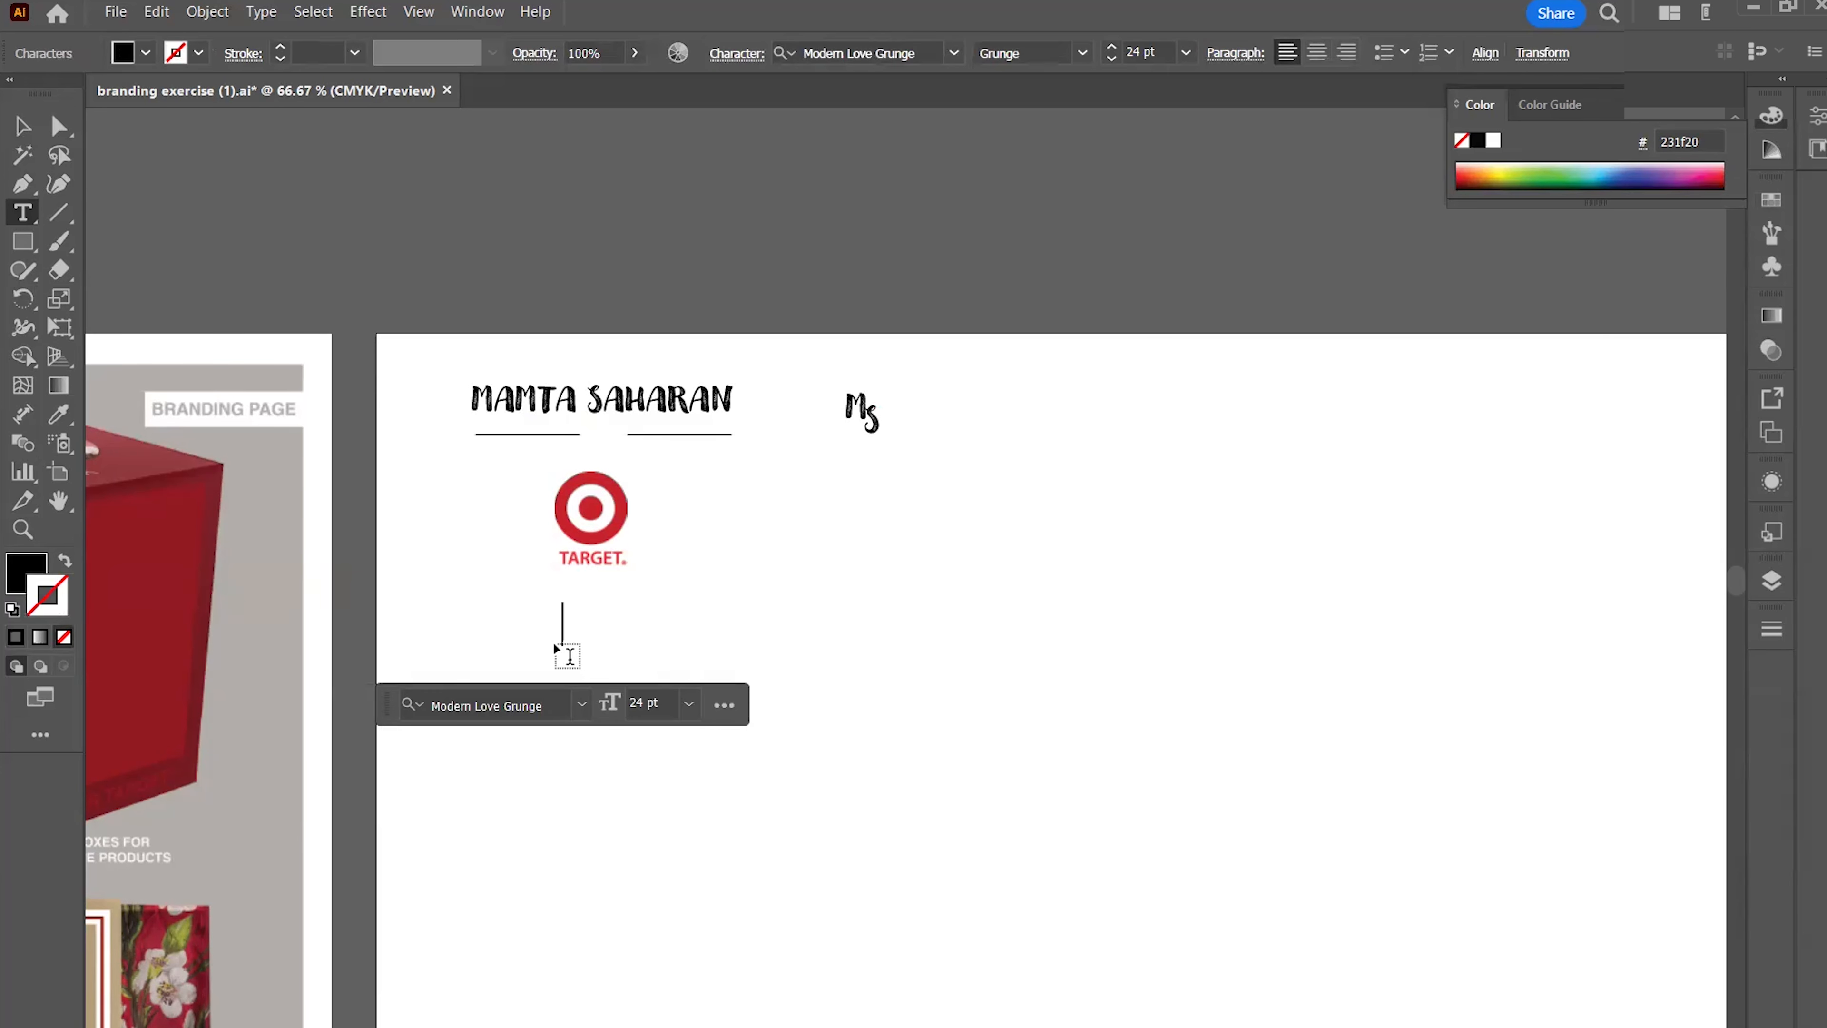
type("X")
left_click(581, 705)
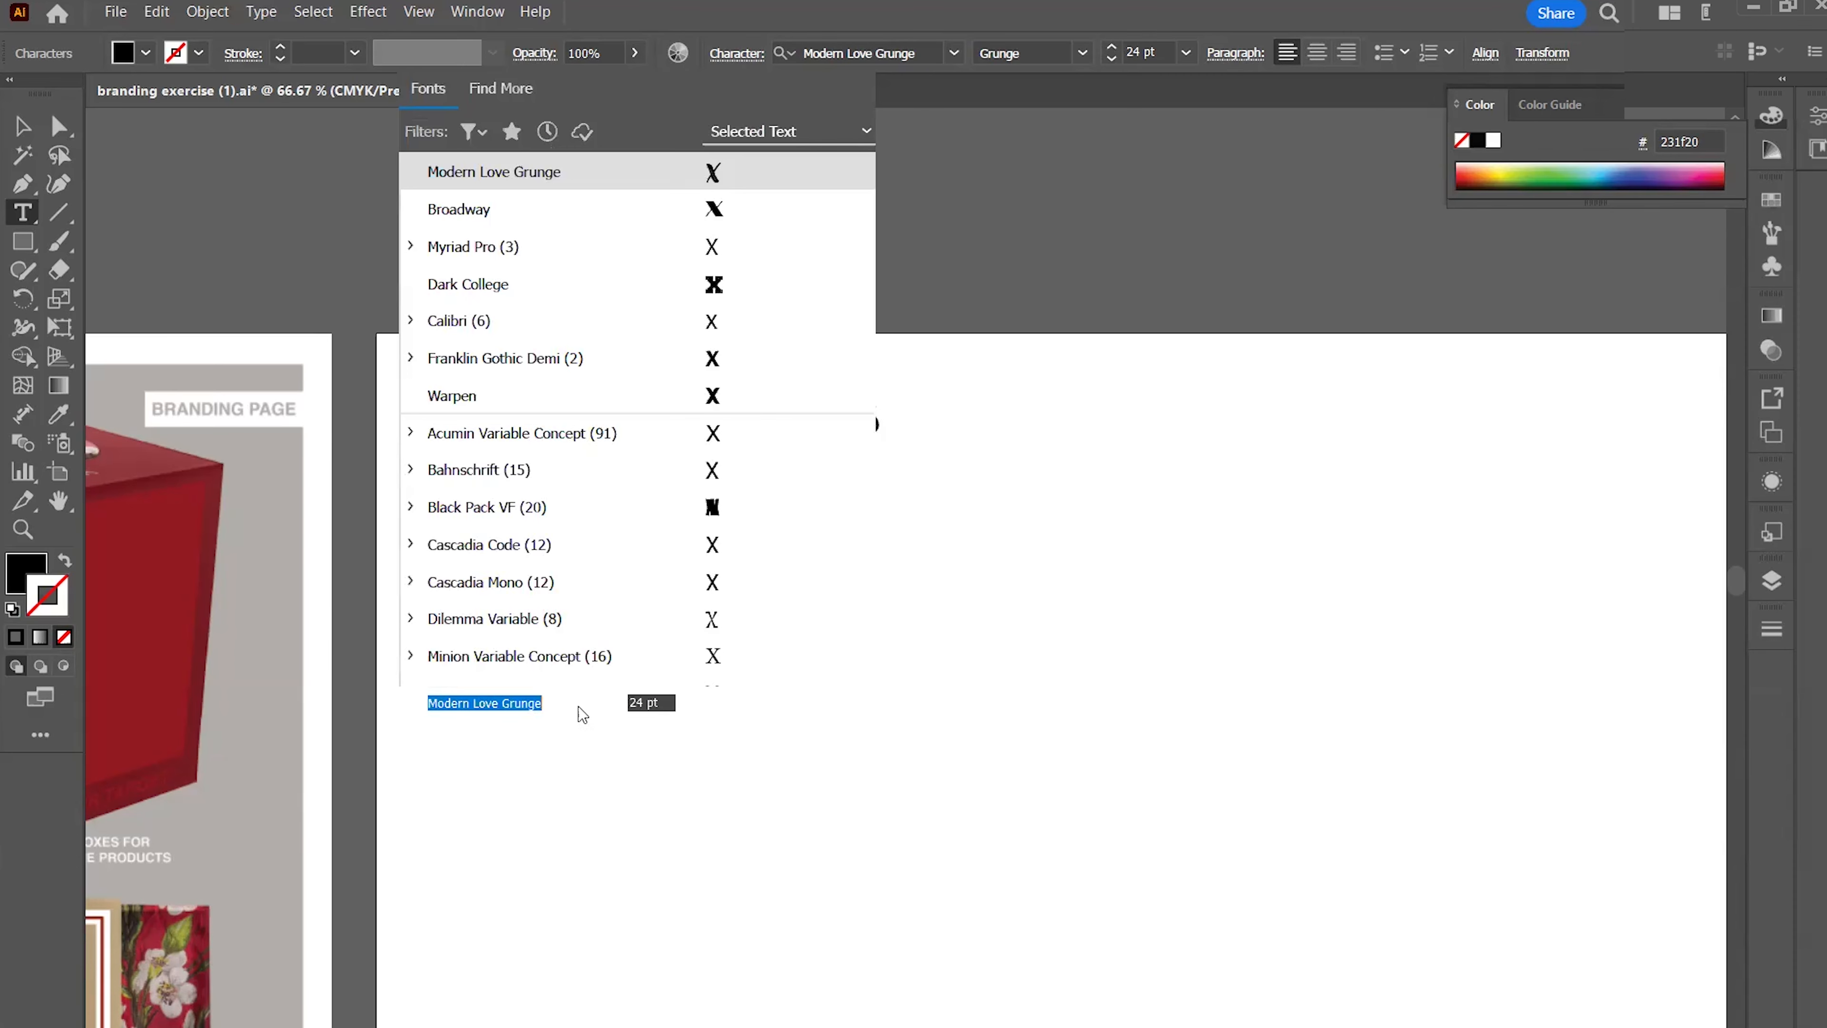
left_click(717, 247)
Place the X in the gap between the two lines and centre the Target logo directly beneath it
left_click(22, 126)
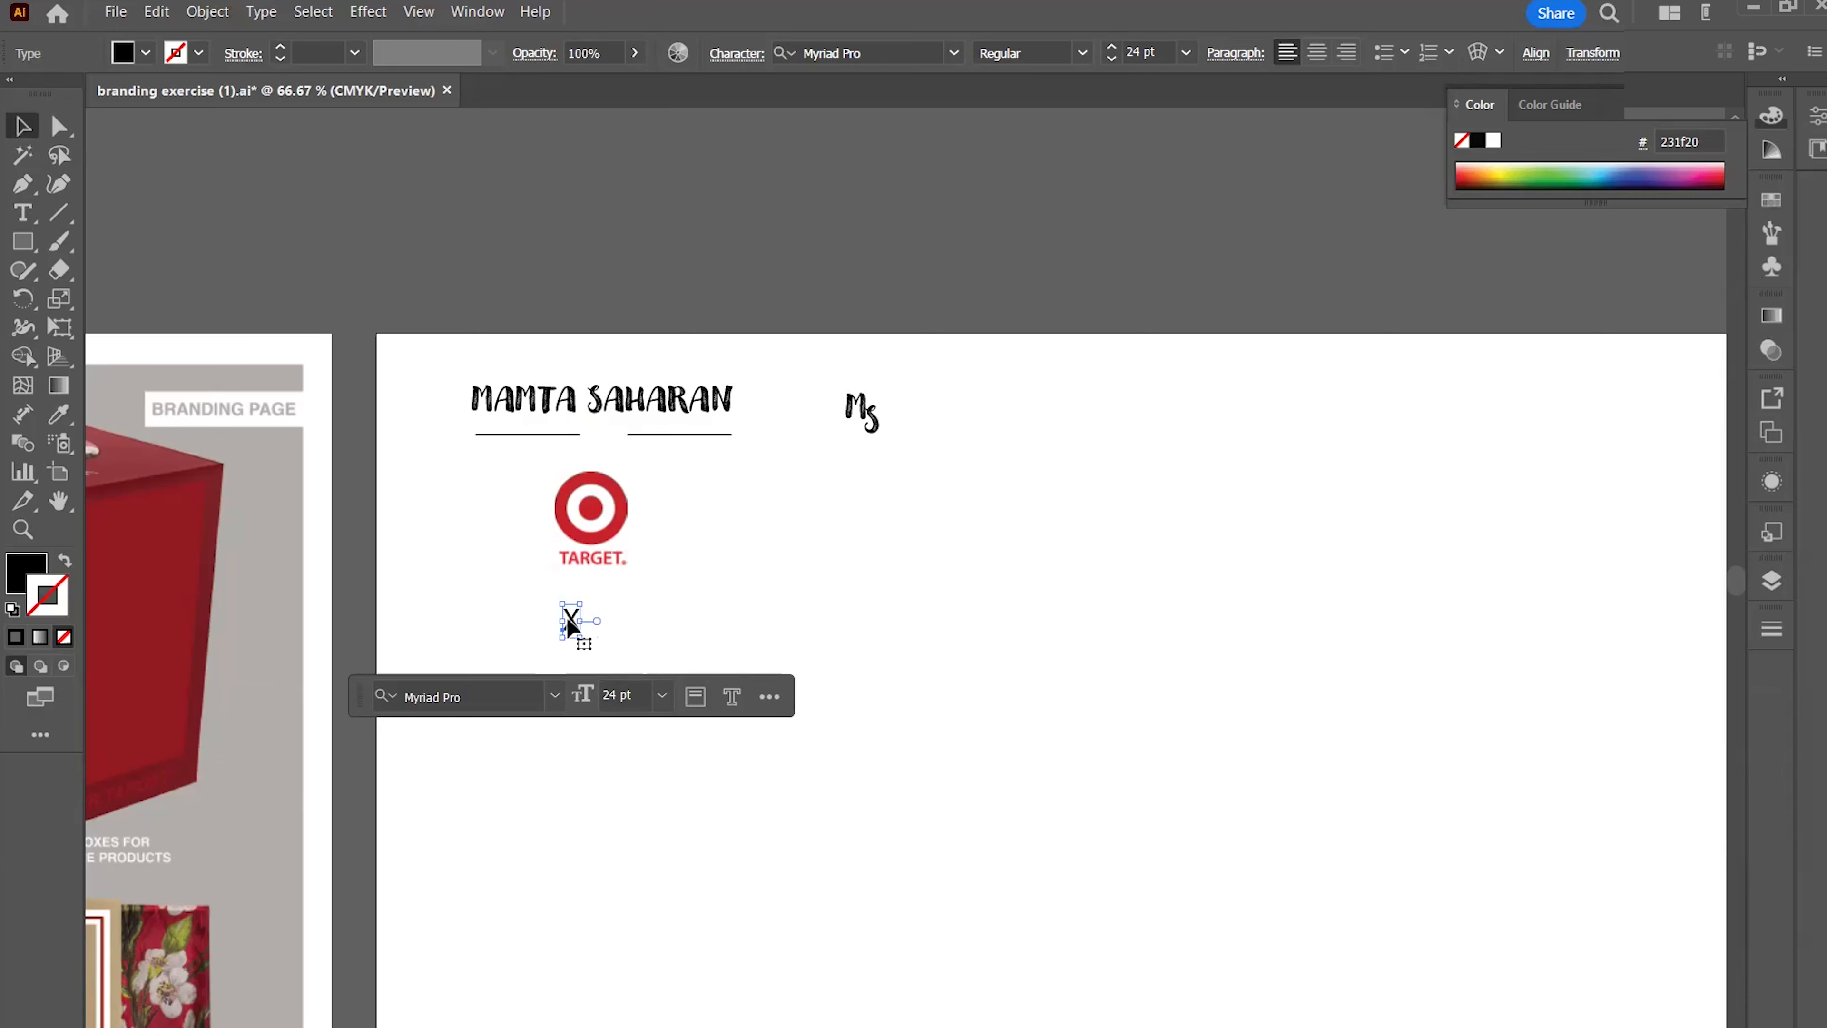
left_click_drag(570, 619, 626, 456)
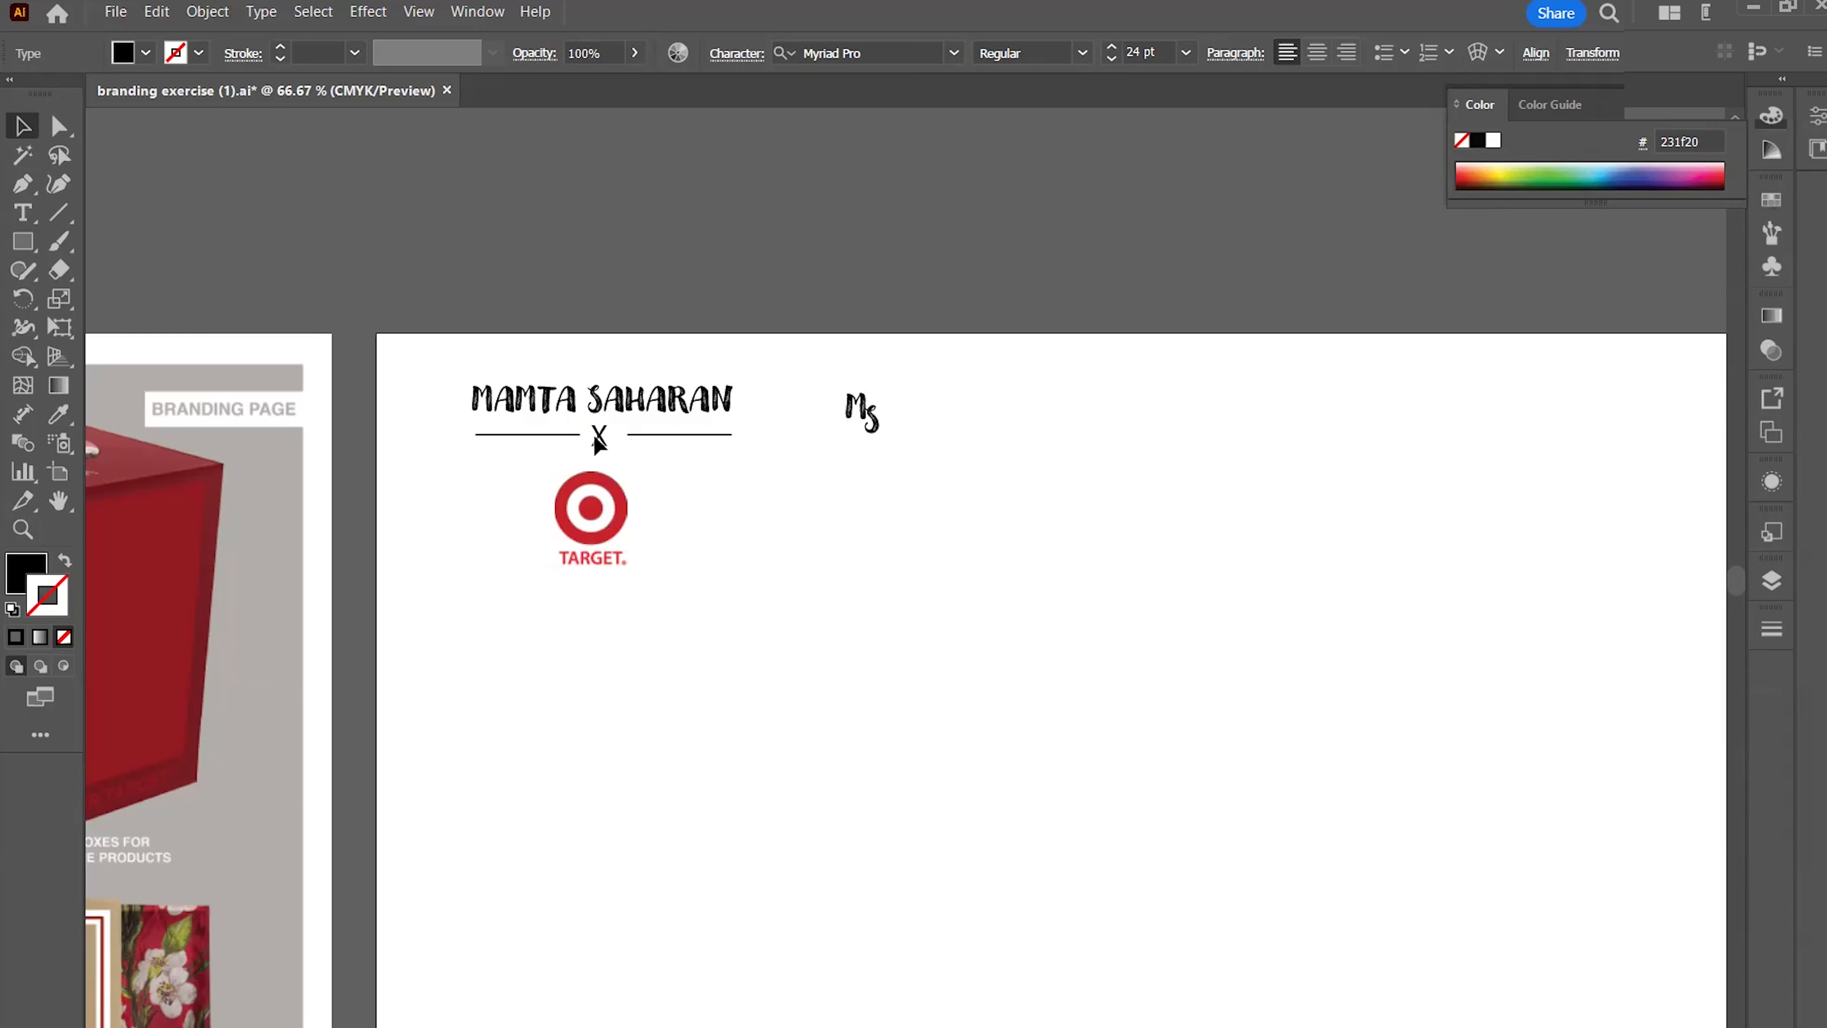
left_click(926, 597)
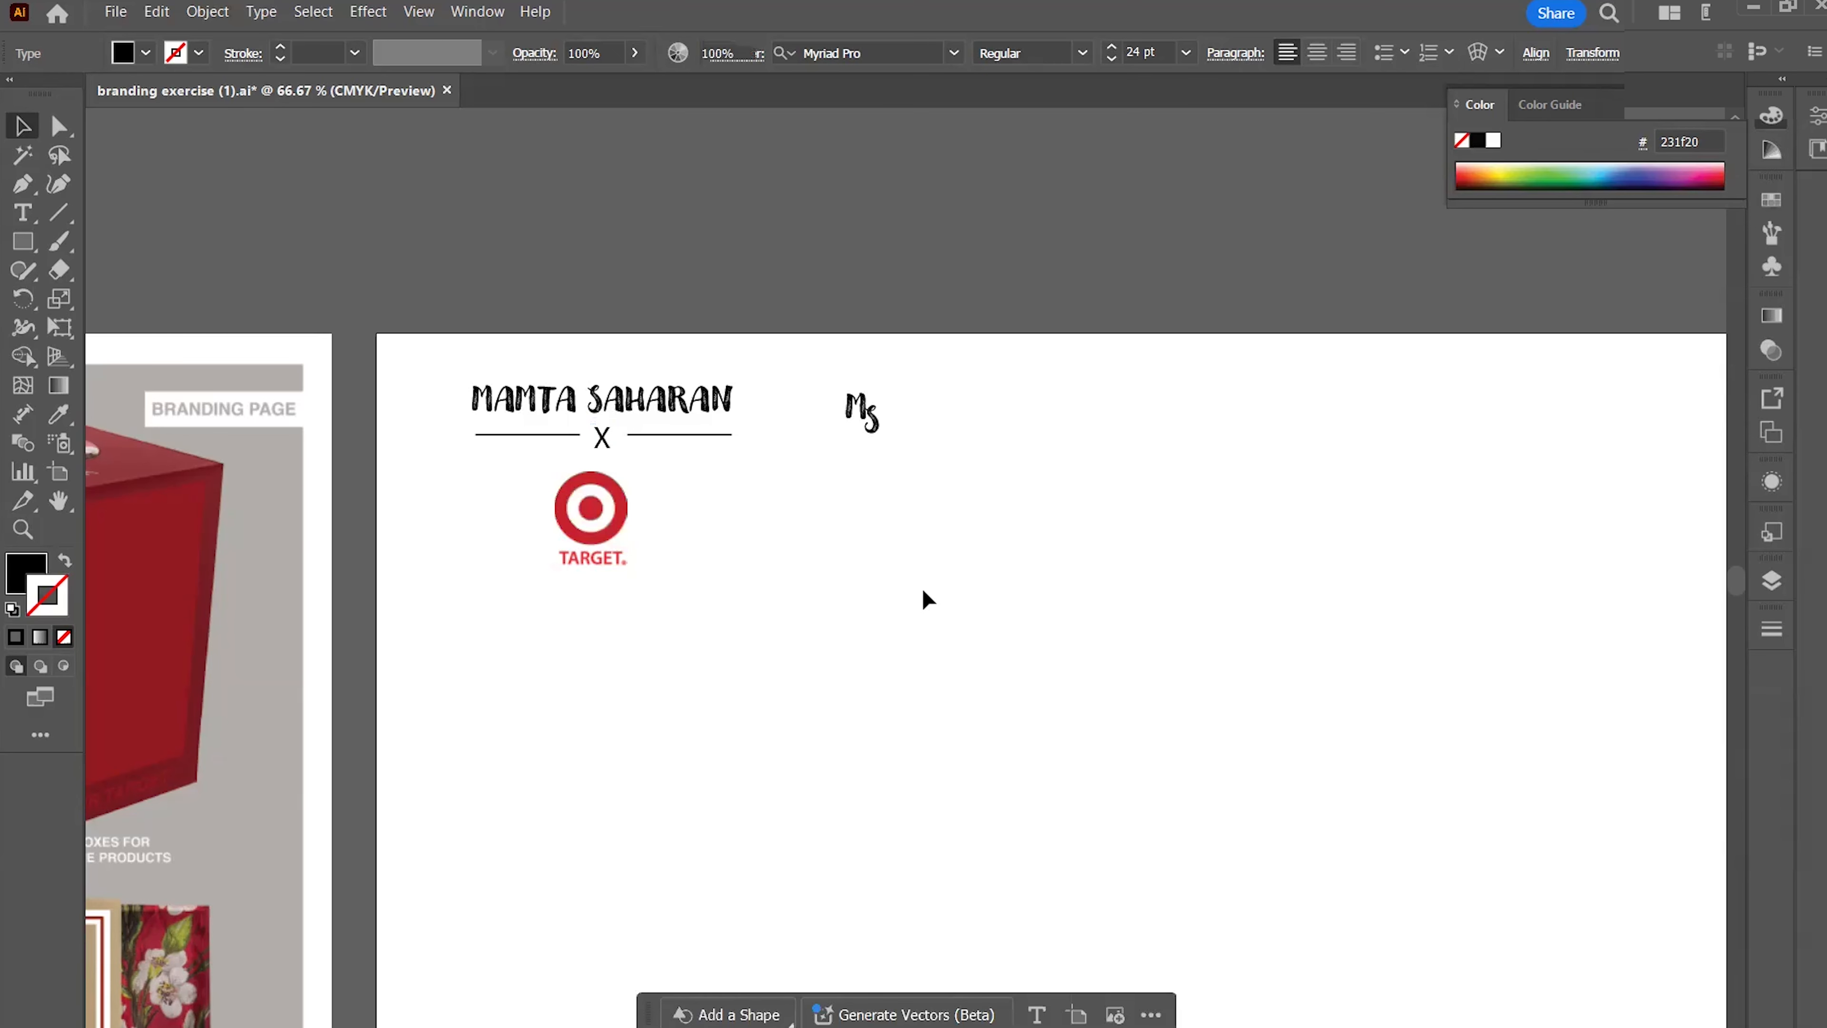
left_click_drag(594, 526, 605, 509)
left_click(759, 551)
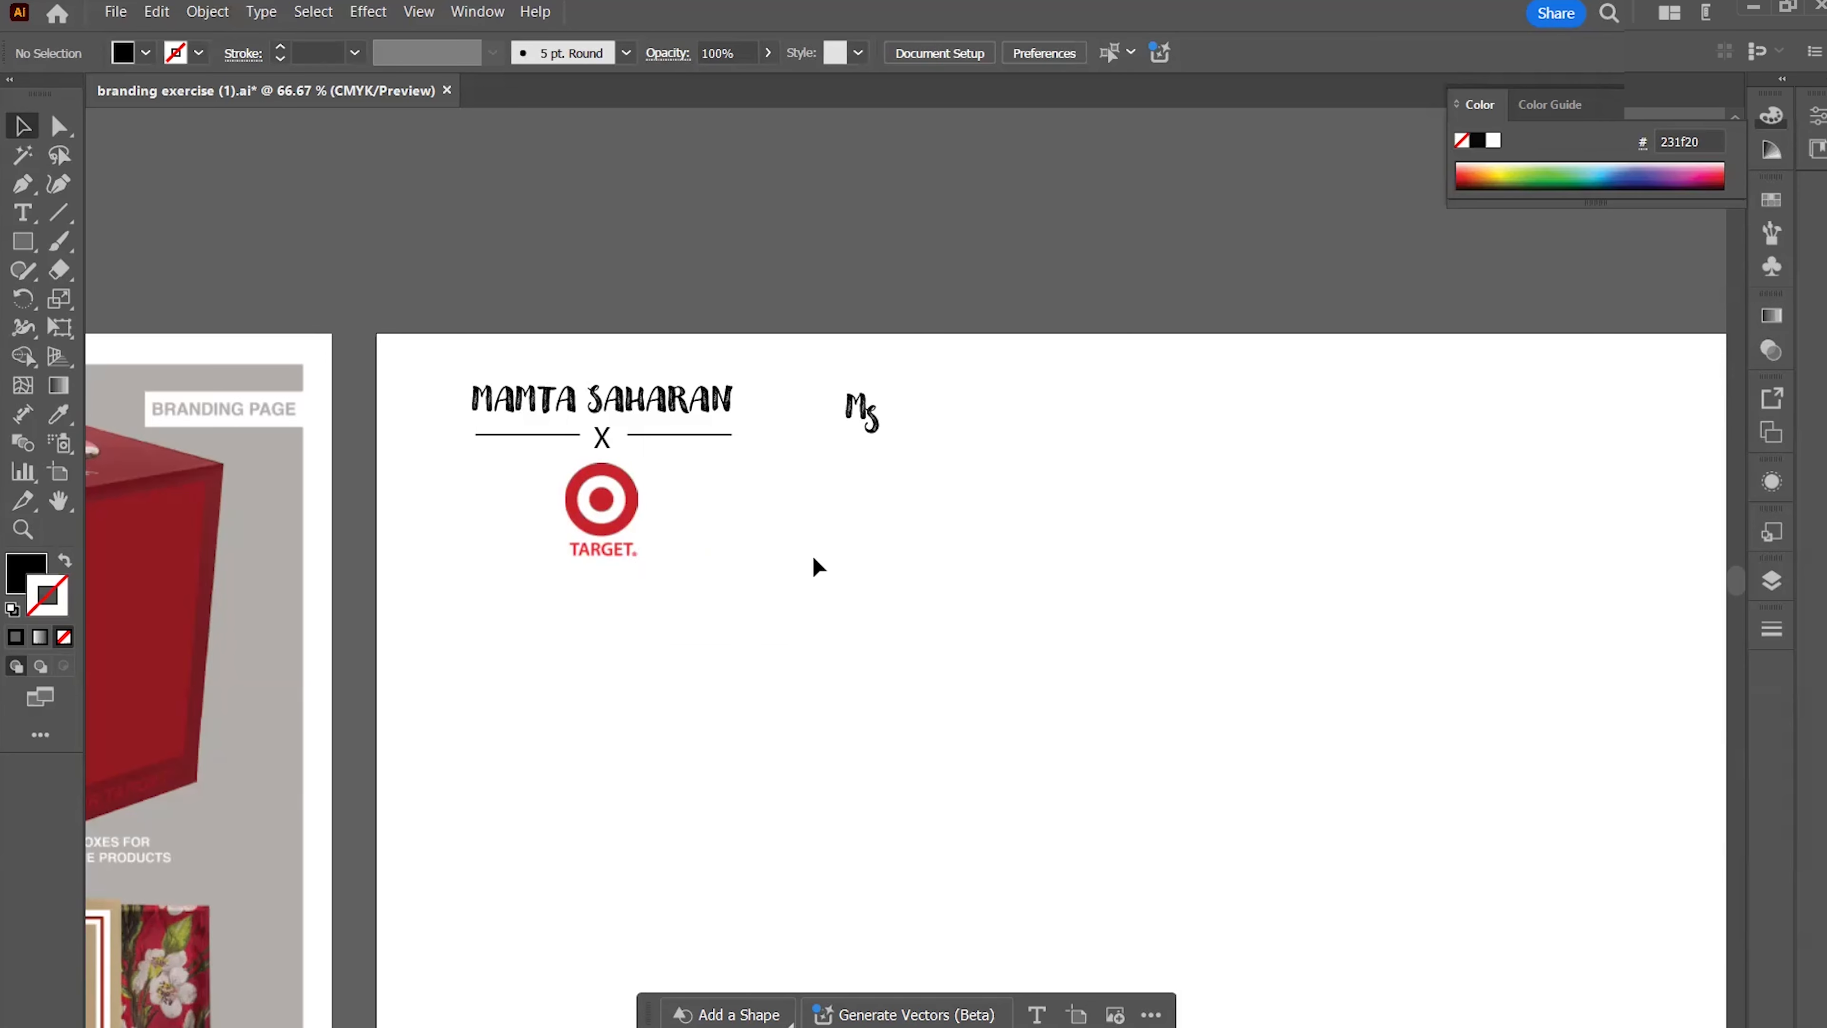
Examine the hang tags, labels and boxes on the neighbouring D&G reference branding page
key("space")
left_click_drag(828, 584, 842, 505)
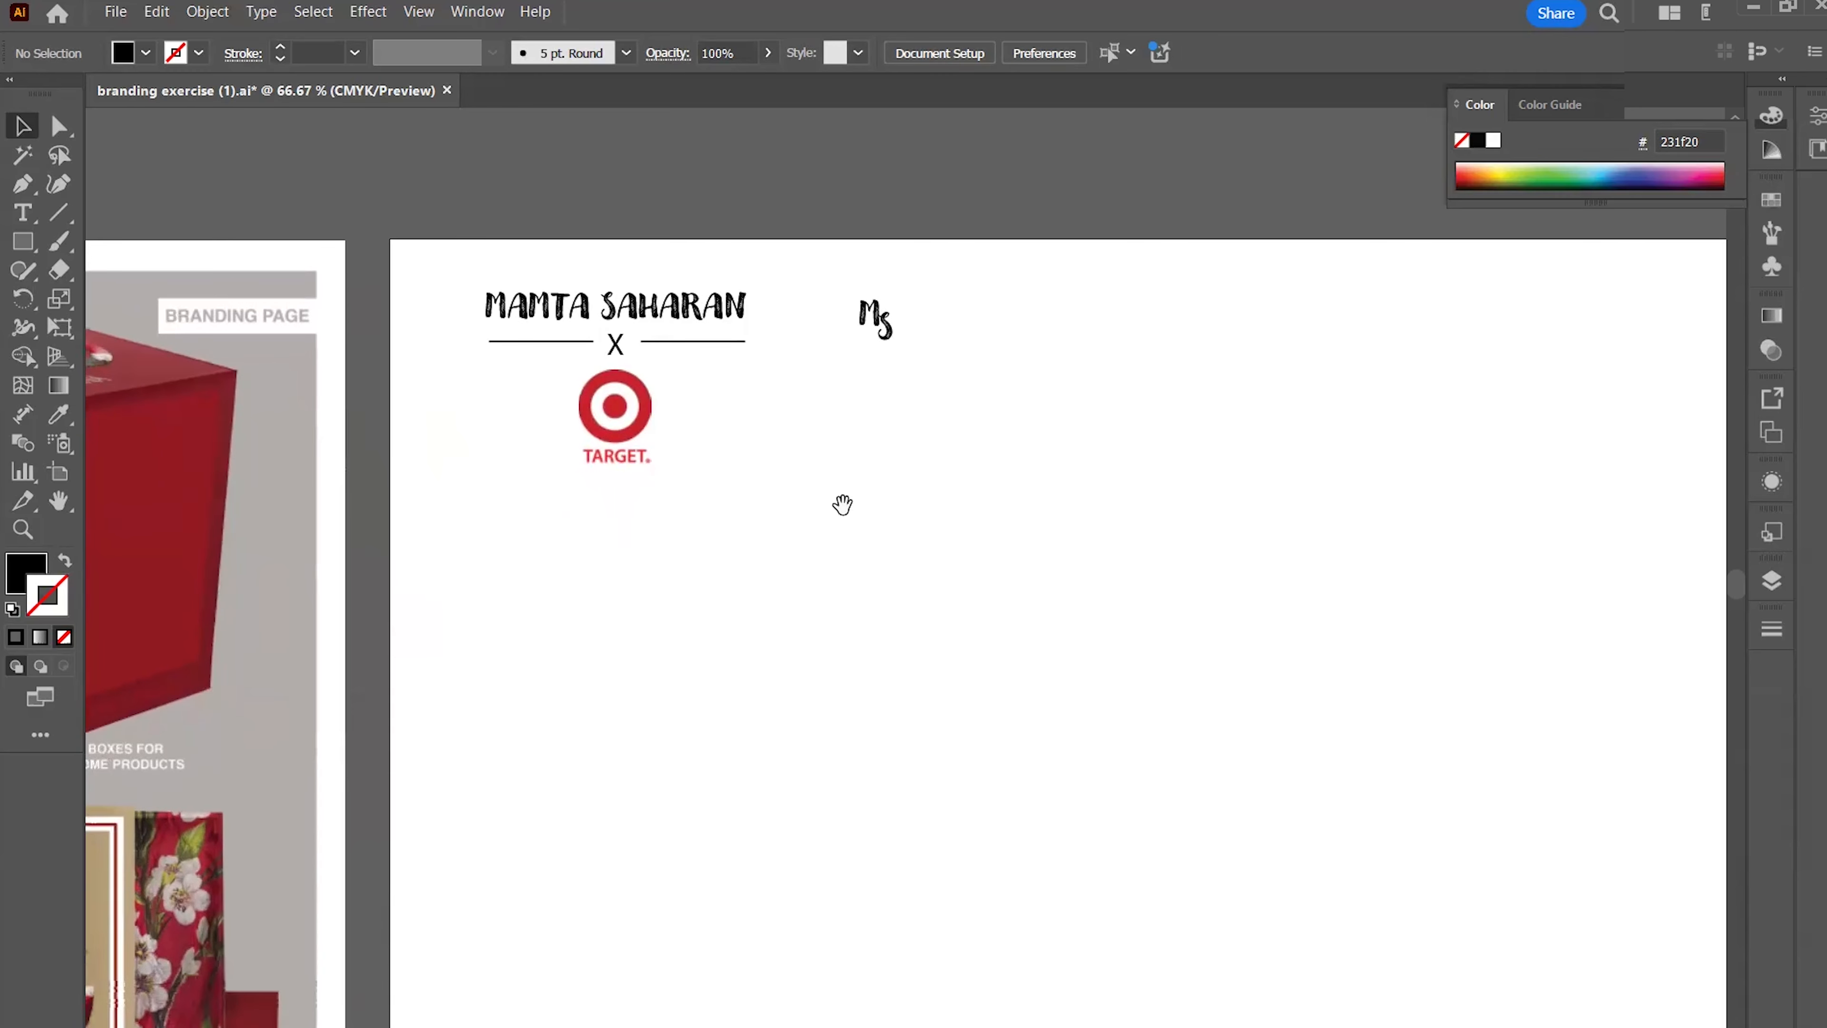
key("space")
mouse_move(656, 546)
left_mouse_down()
mouse_move(616, 559)
mouse_move(583, 526)
mouse_move(658, 512)
left_mouse_up()
scroll(581, 518, "down", 1)
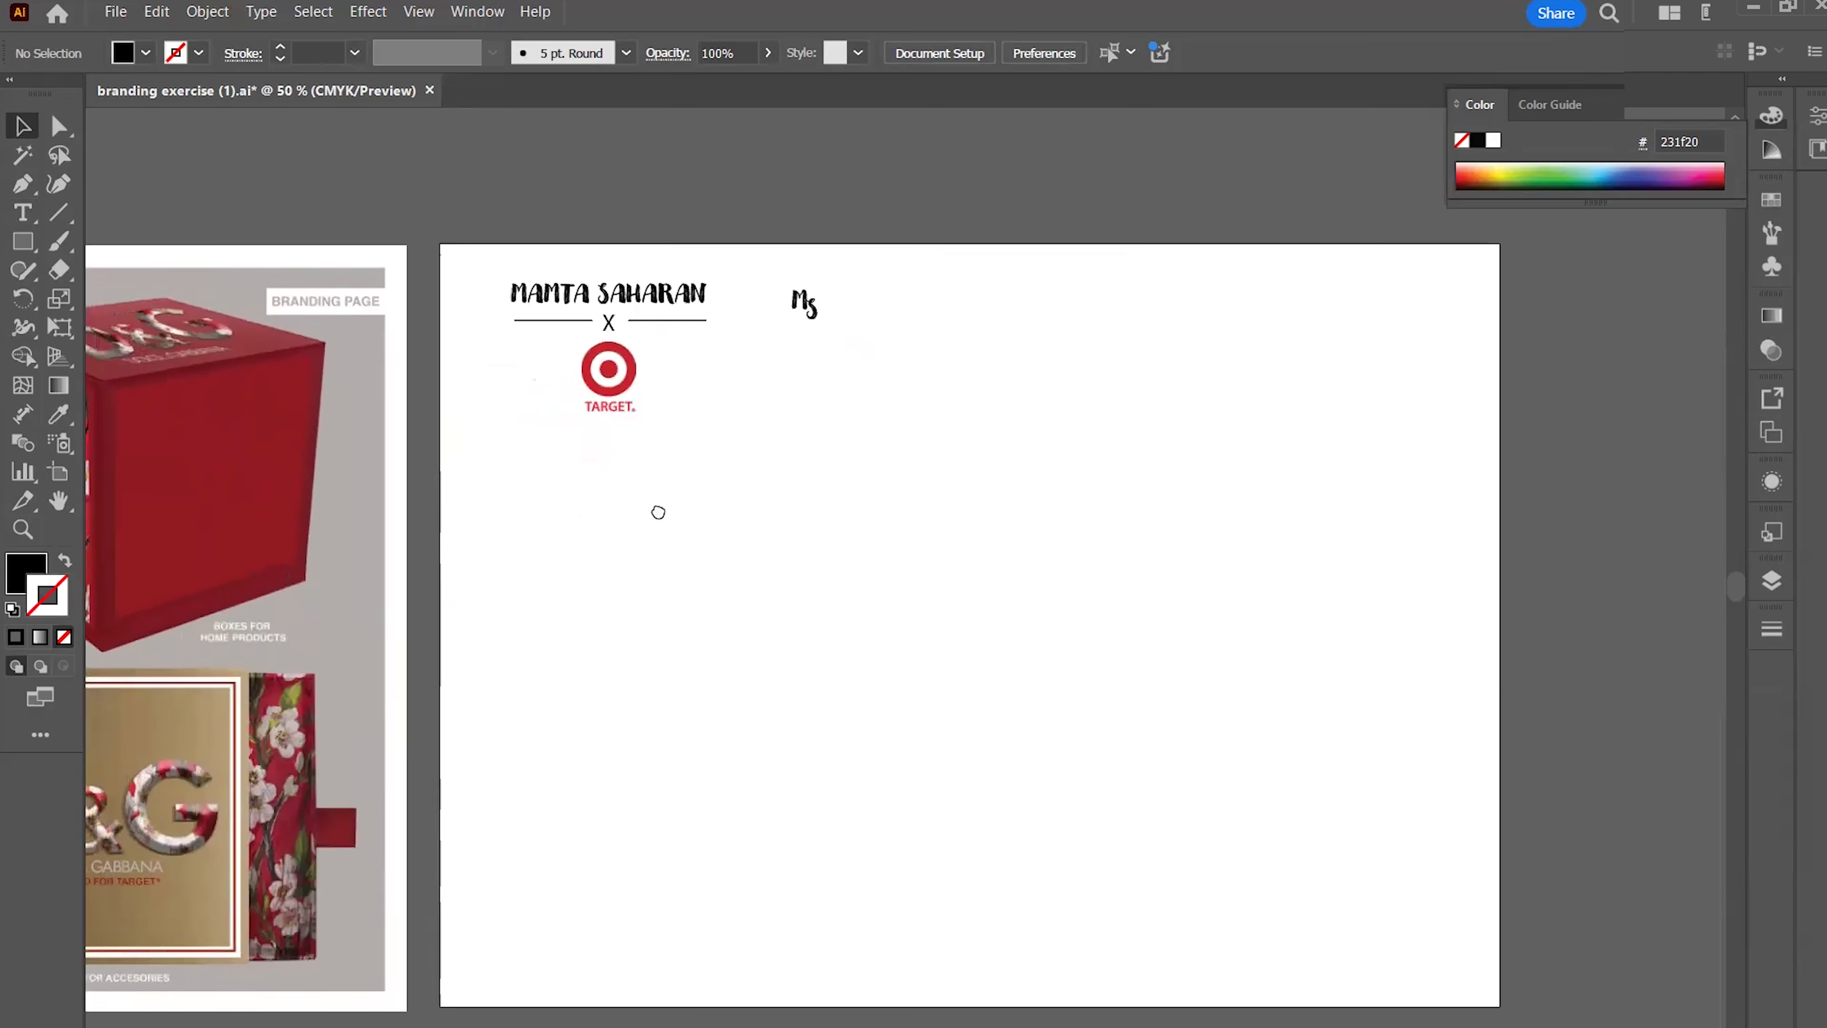
scroll(676, 410, "up", 1)
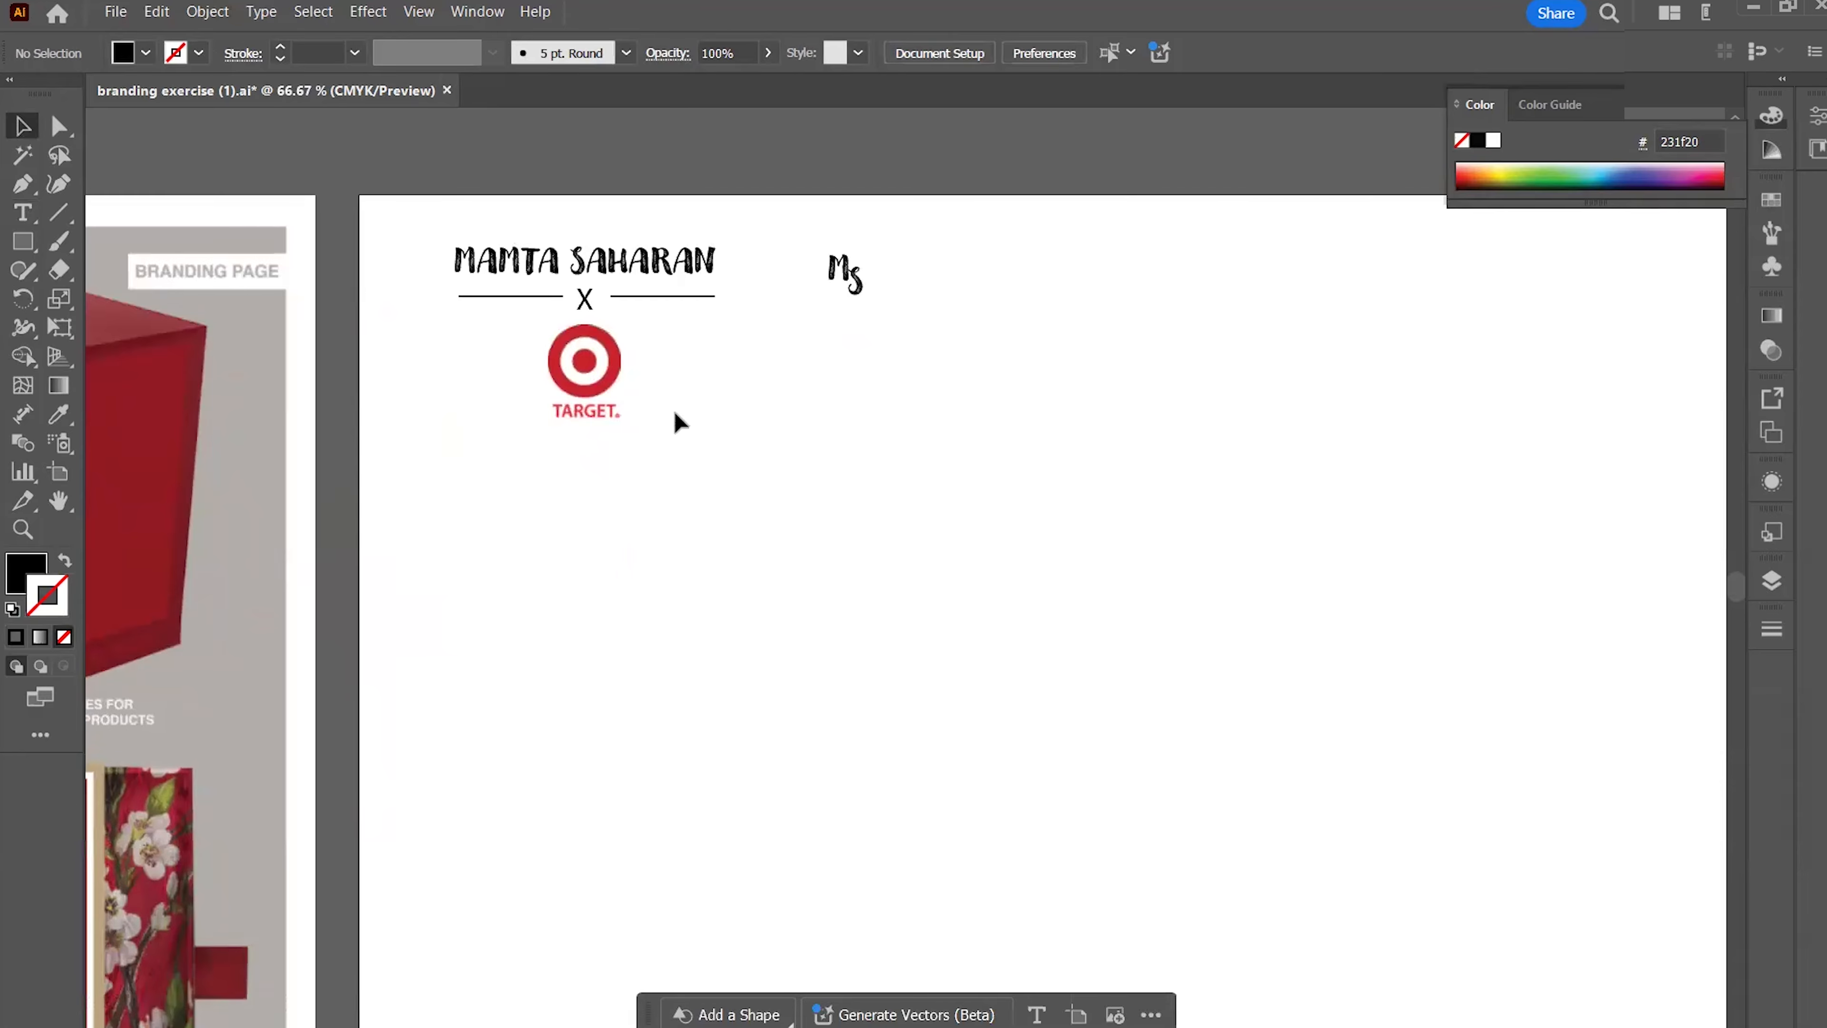
left_click(24, 244)
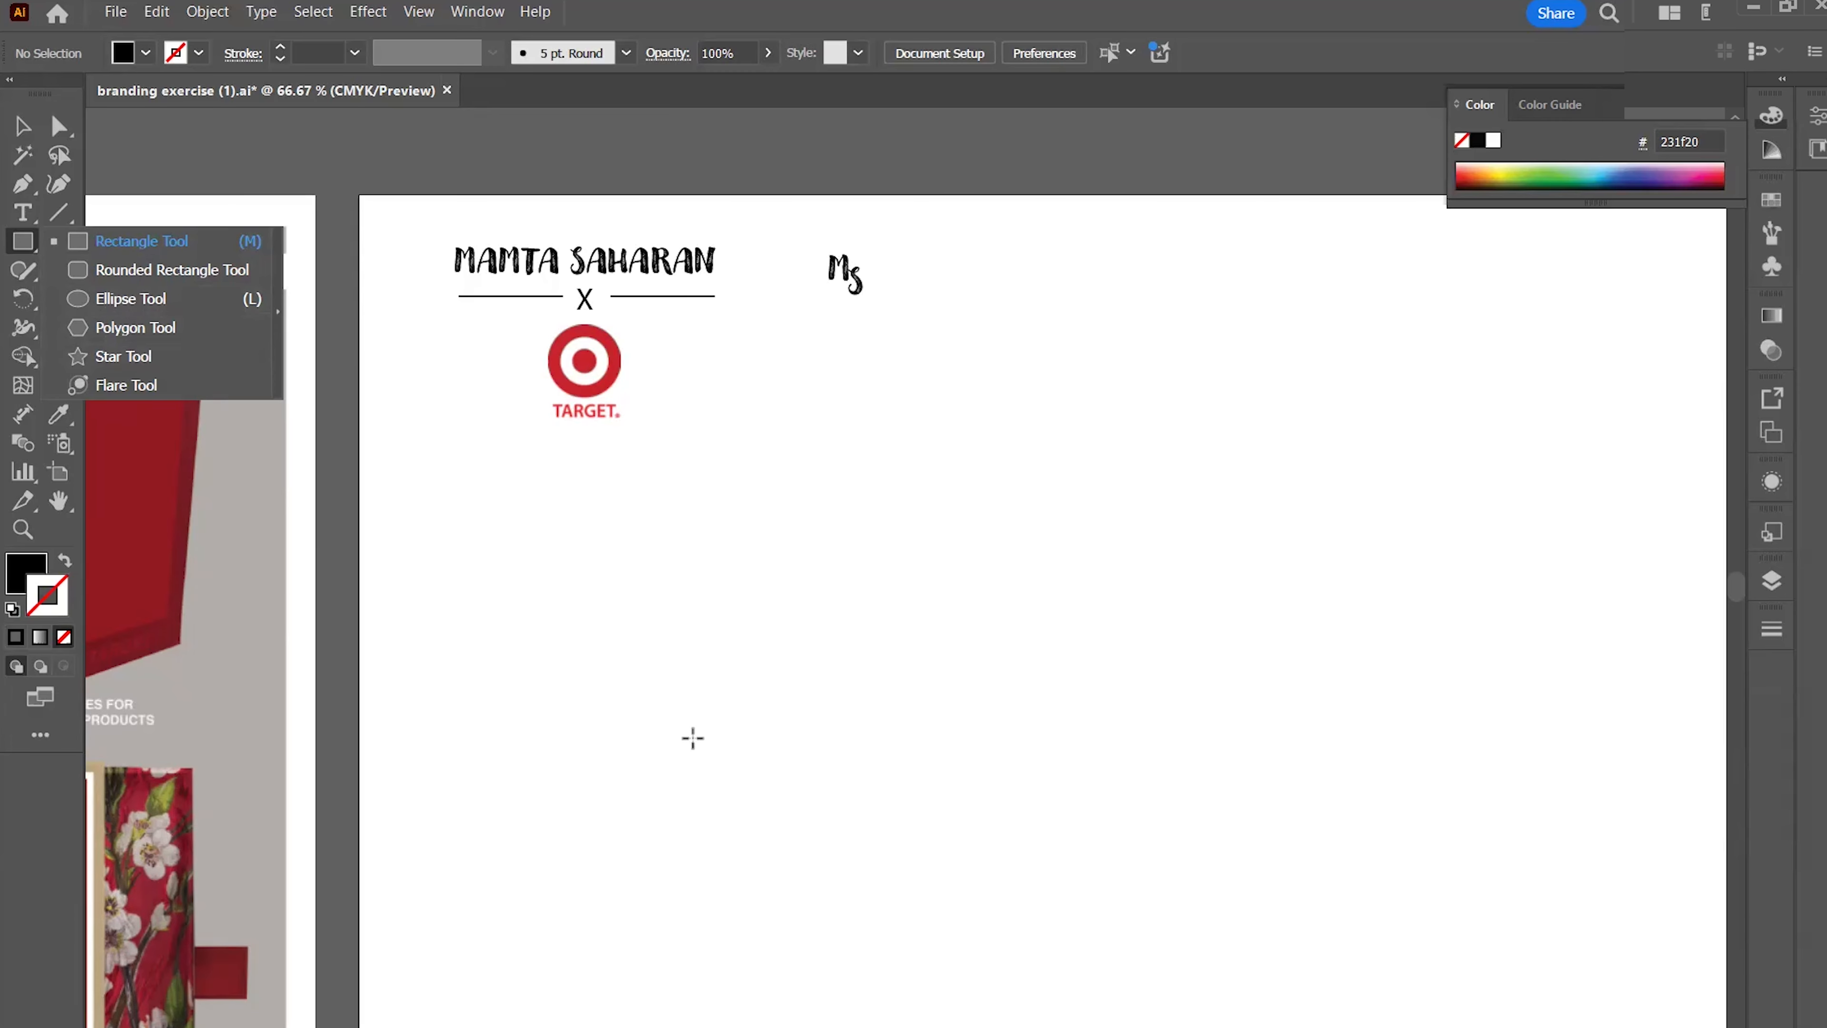
left_click(546, 588)
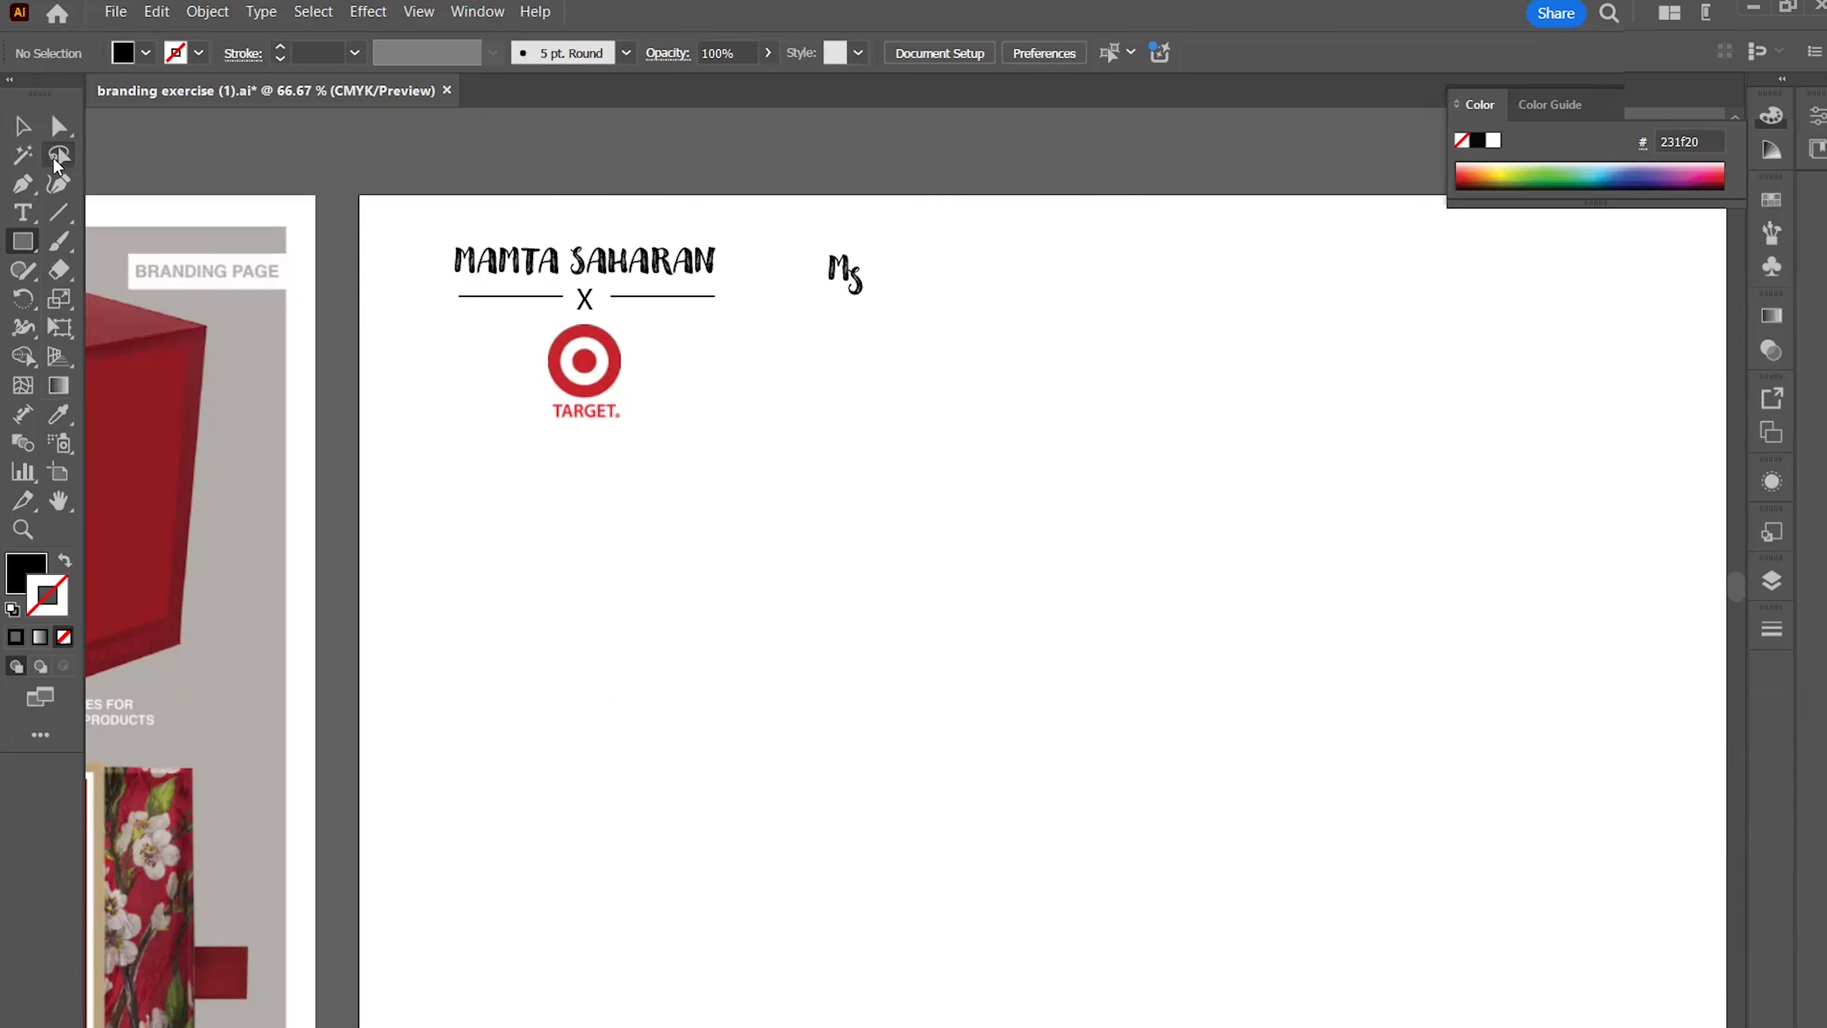
left_click(22, 127)
left_click_drag(375, 581, 1226, 600)
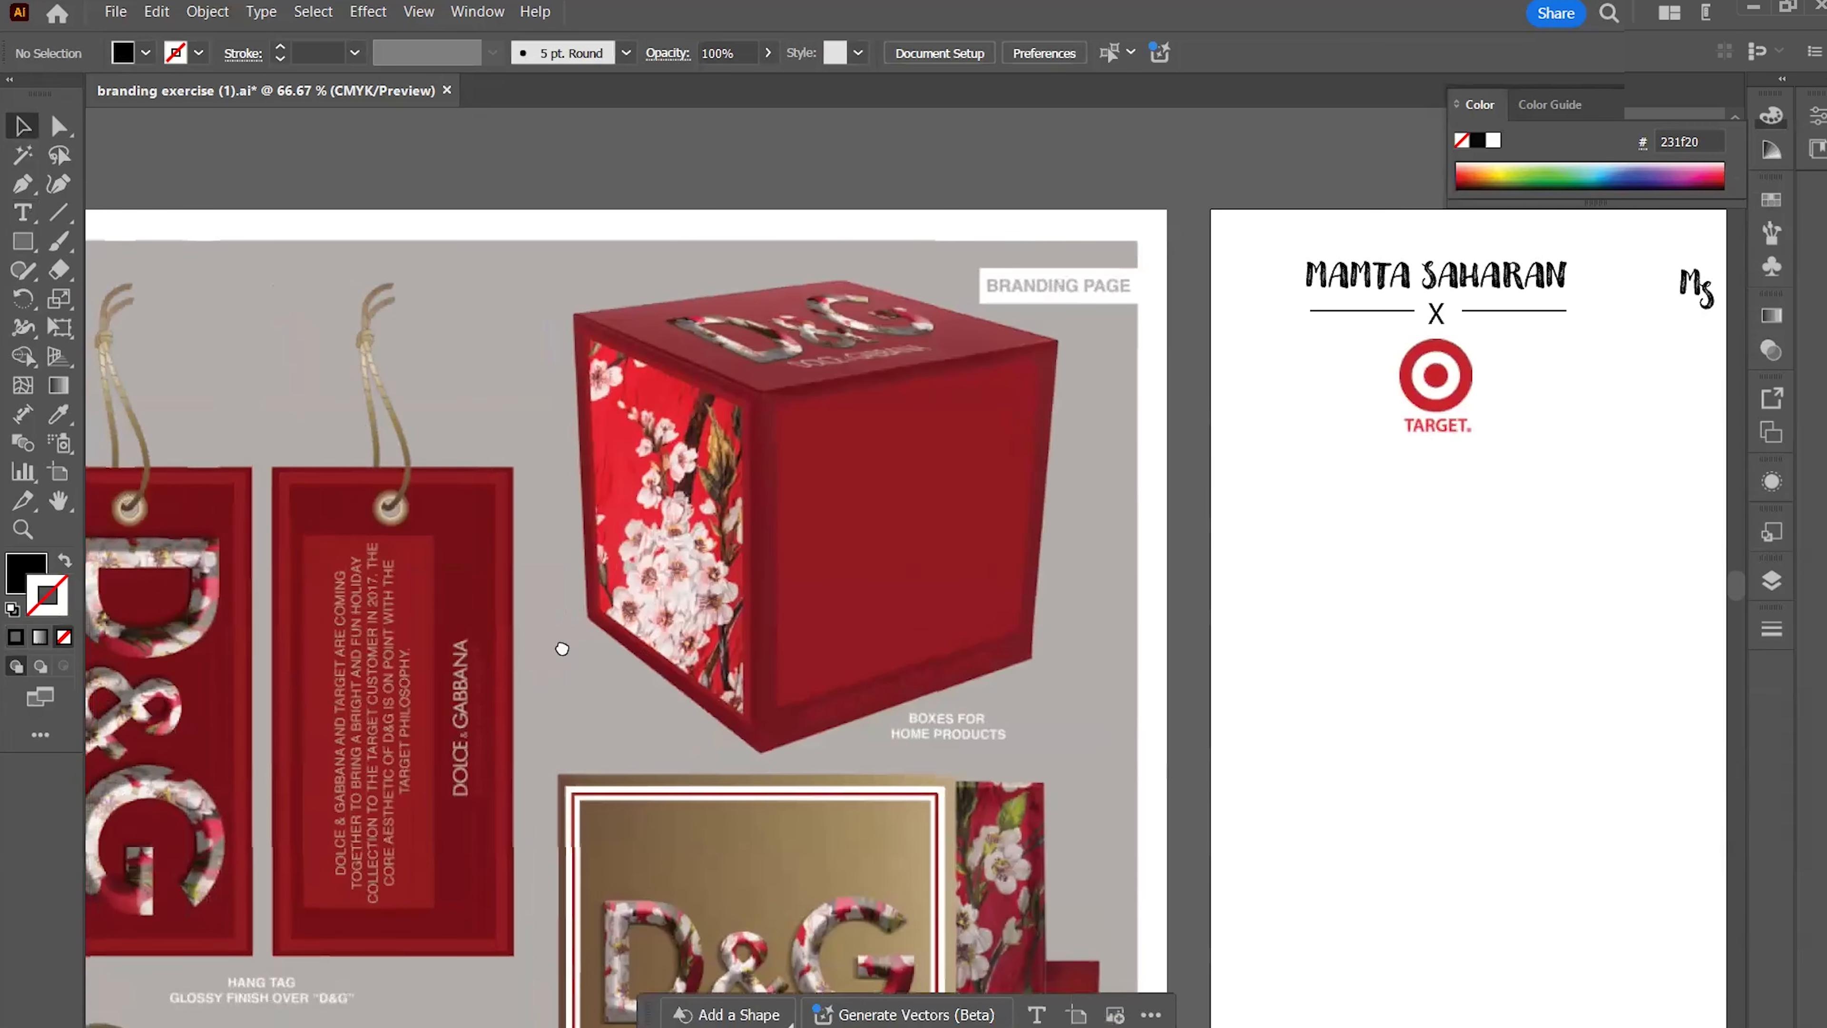
left_click_drag(560, 649, 927, 550)
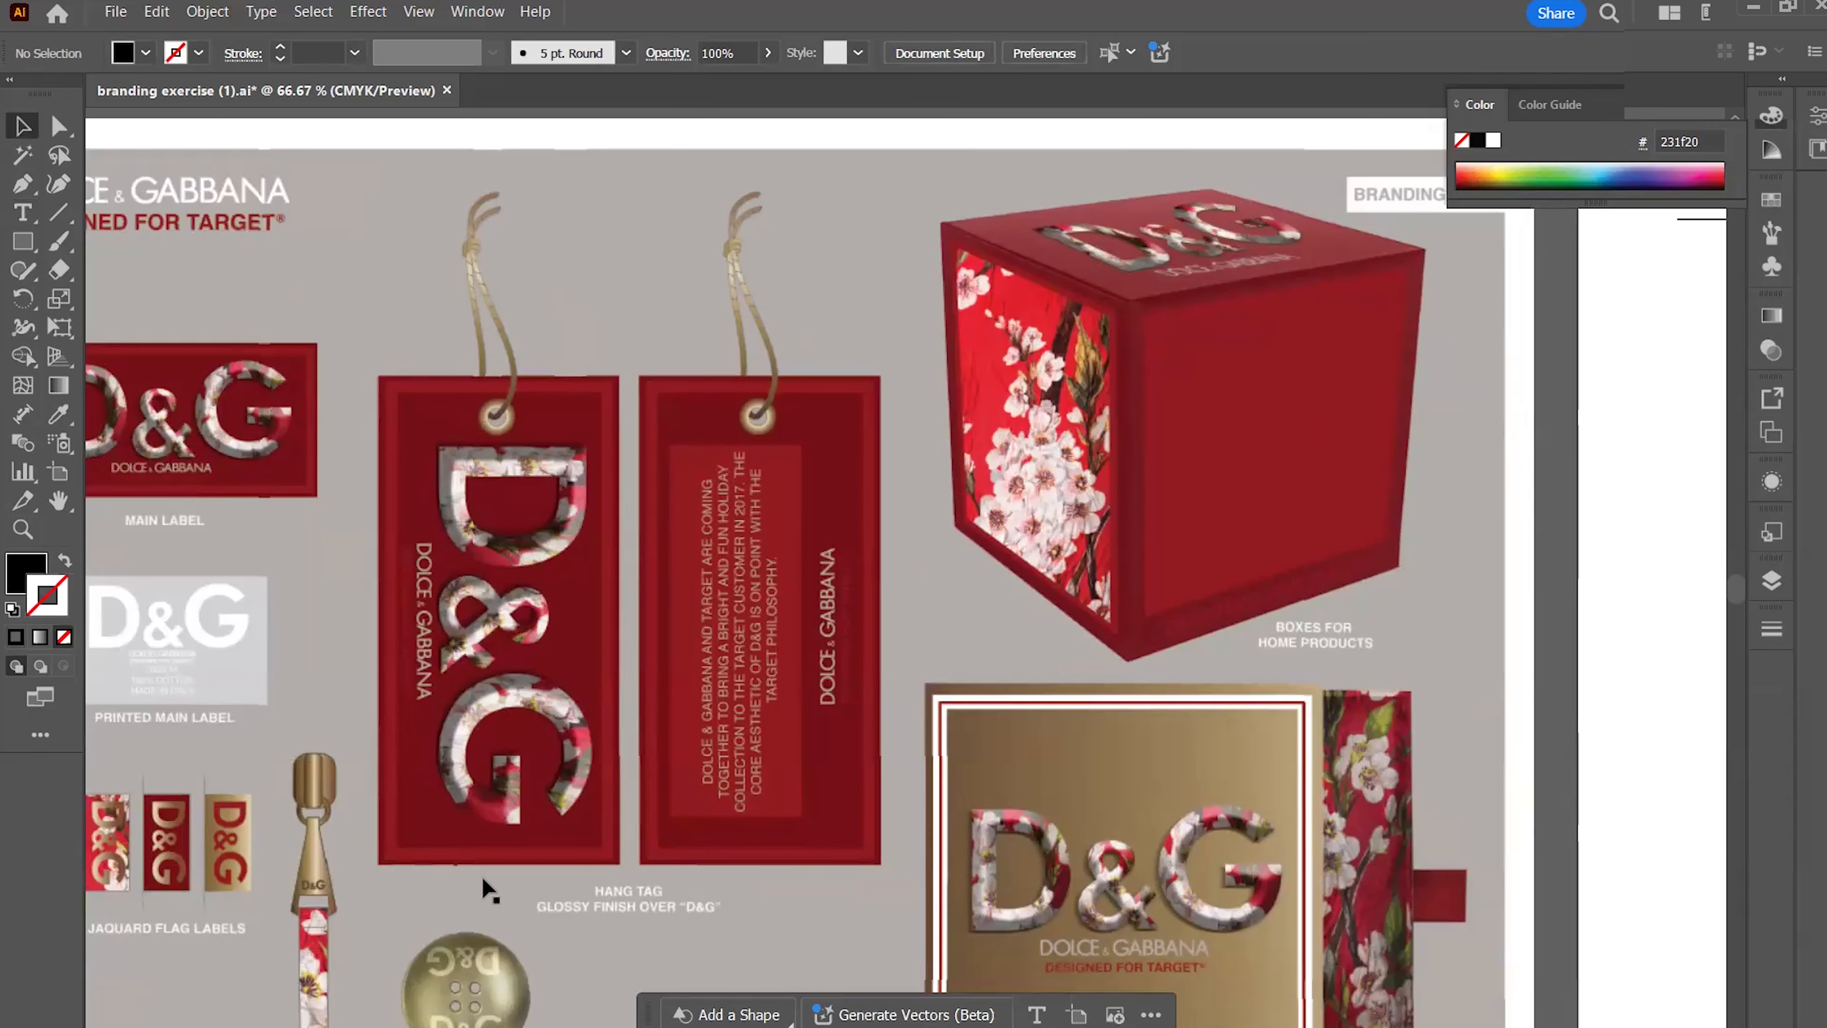
left_click_drag(1063, 532, 175, 527)
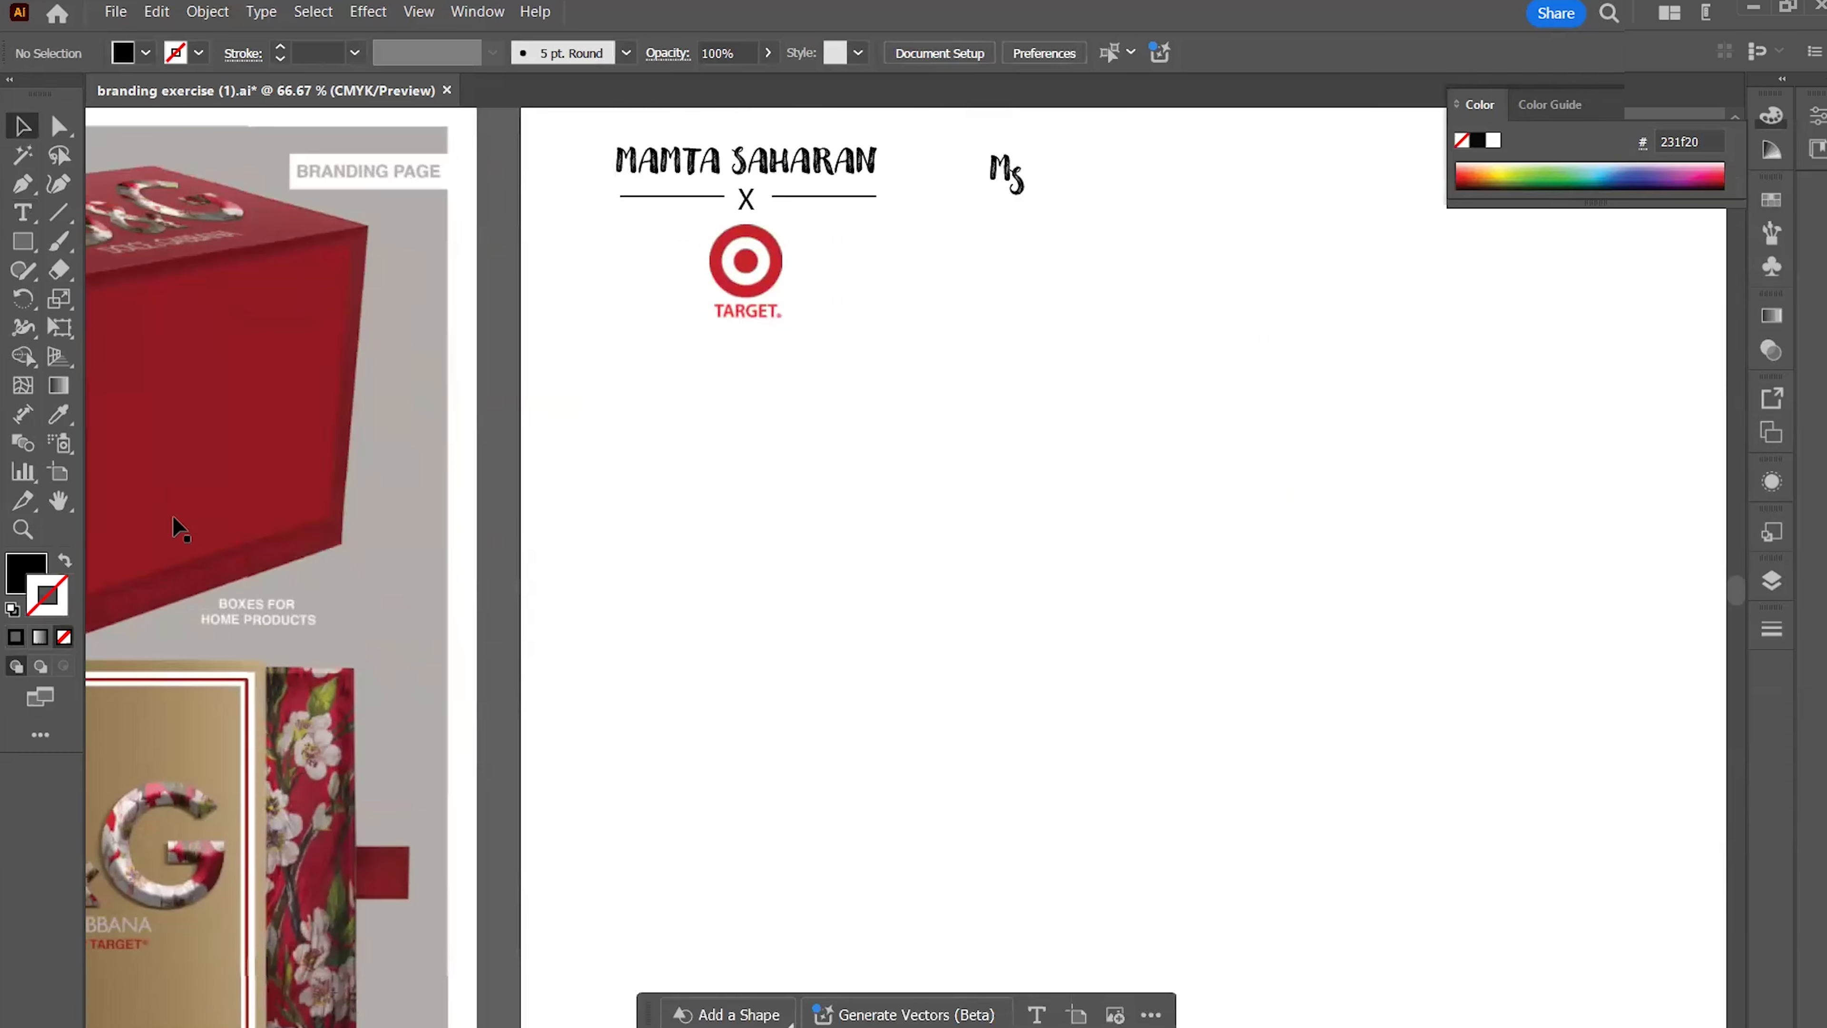
left_click_drag(784, 474, 652, 501)
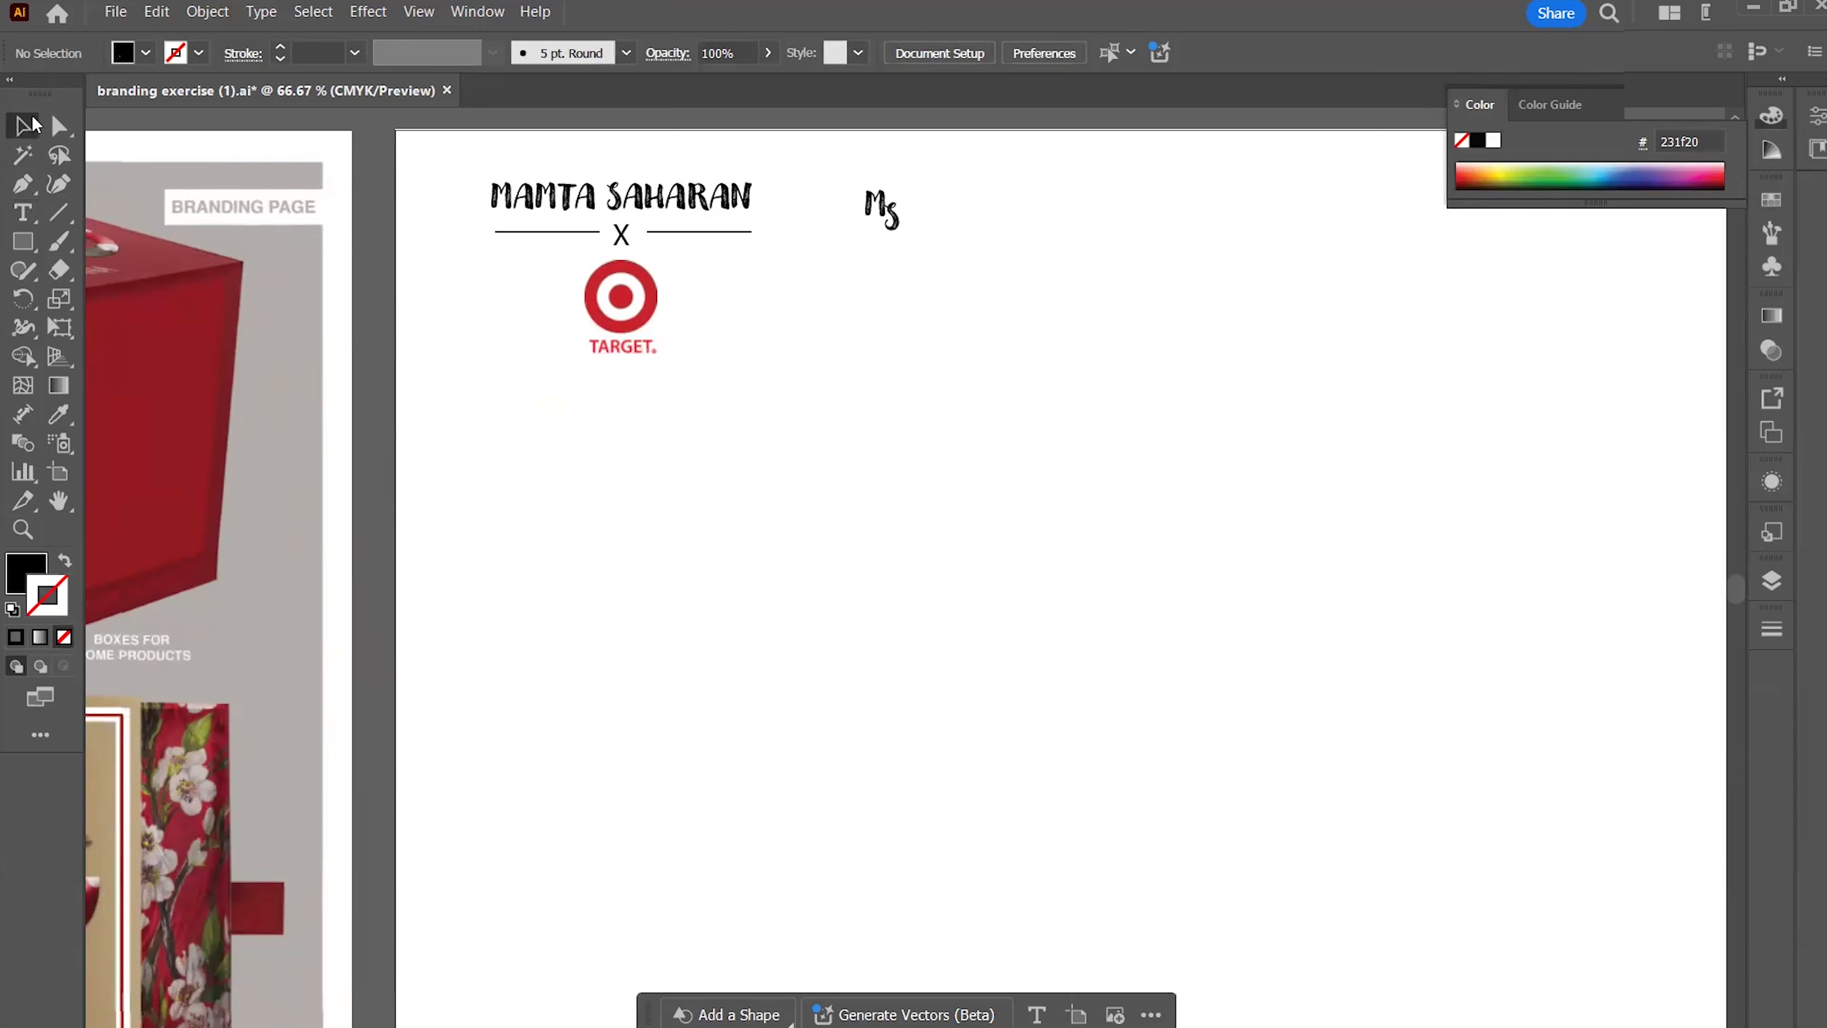
Draw a tall vertical rectangle below the Target logo as the base shape of a hang tag
left_click(27, 243)
left_click_drag(27, 242, 116, 243)
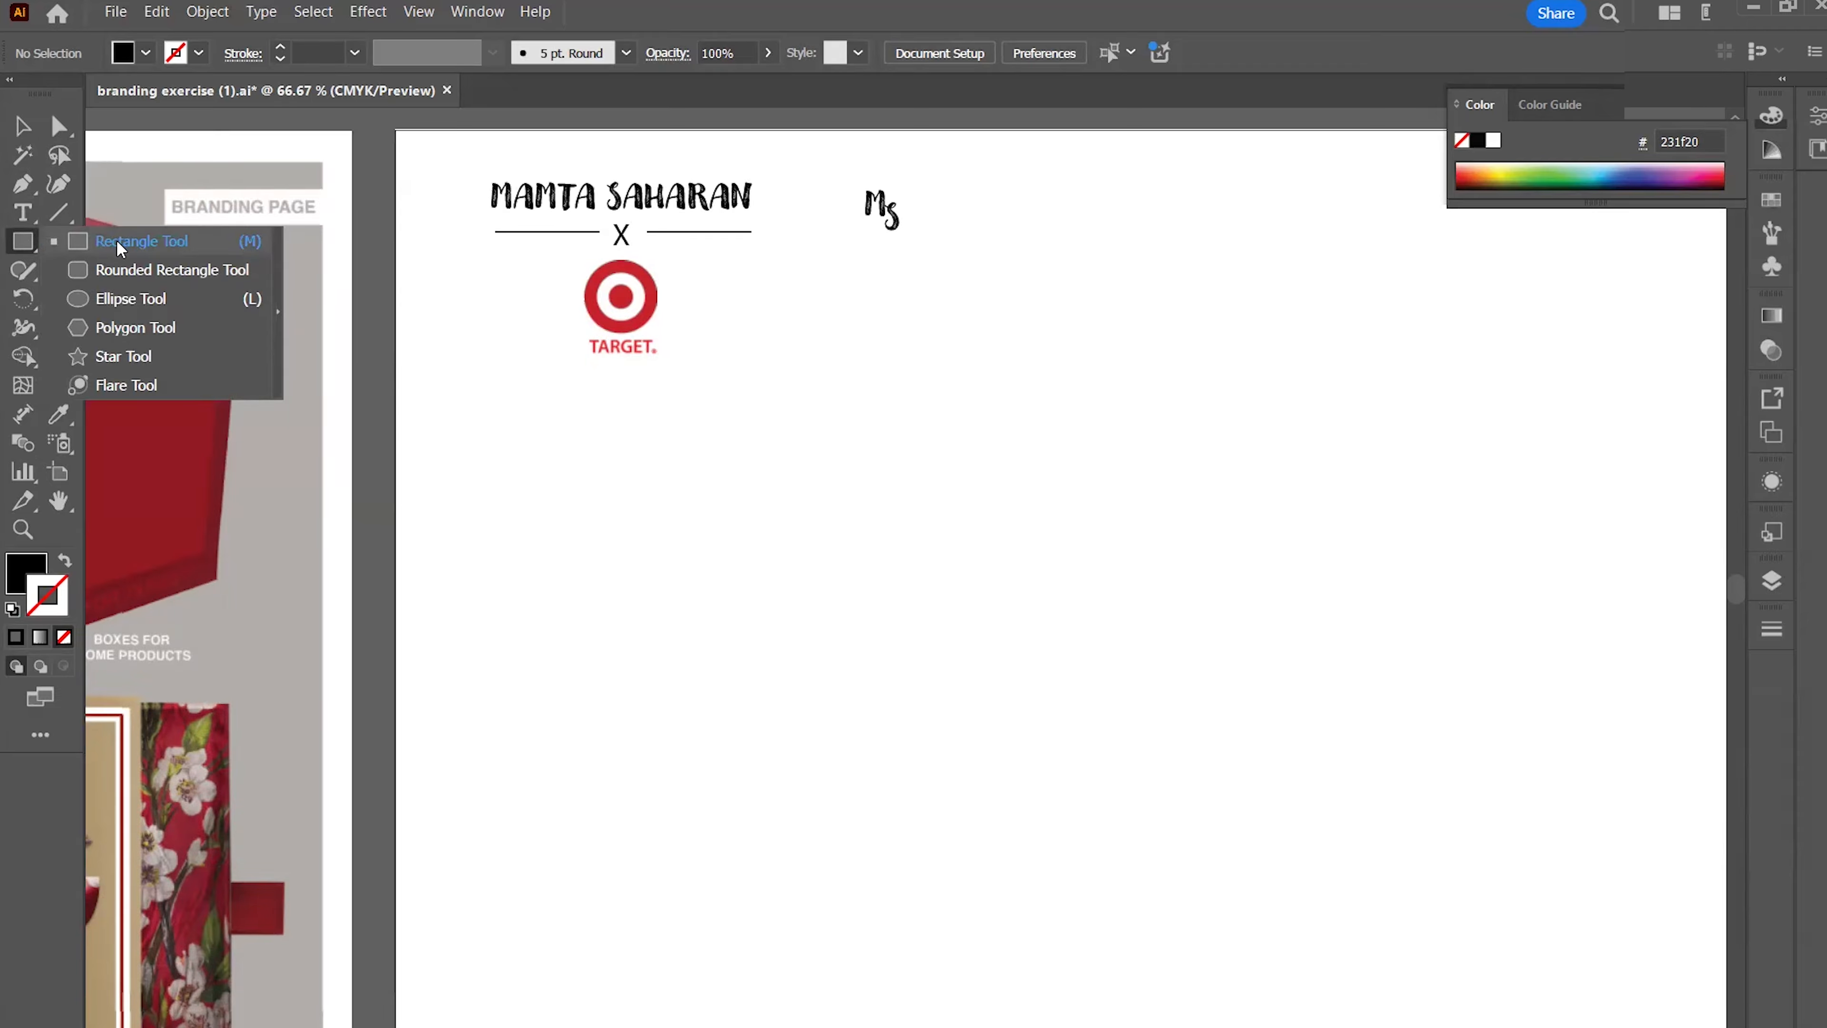
left_click_drag(116, 240, 116, 240)
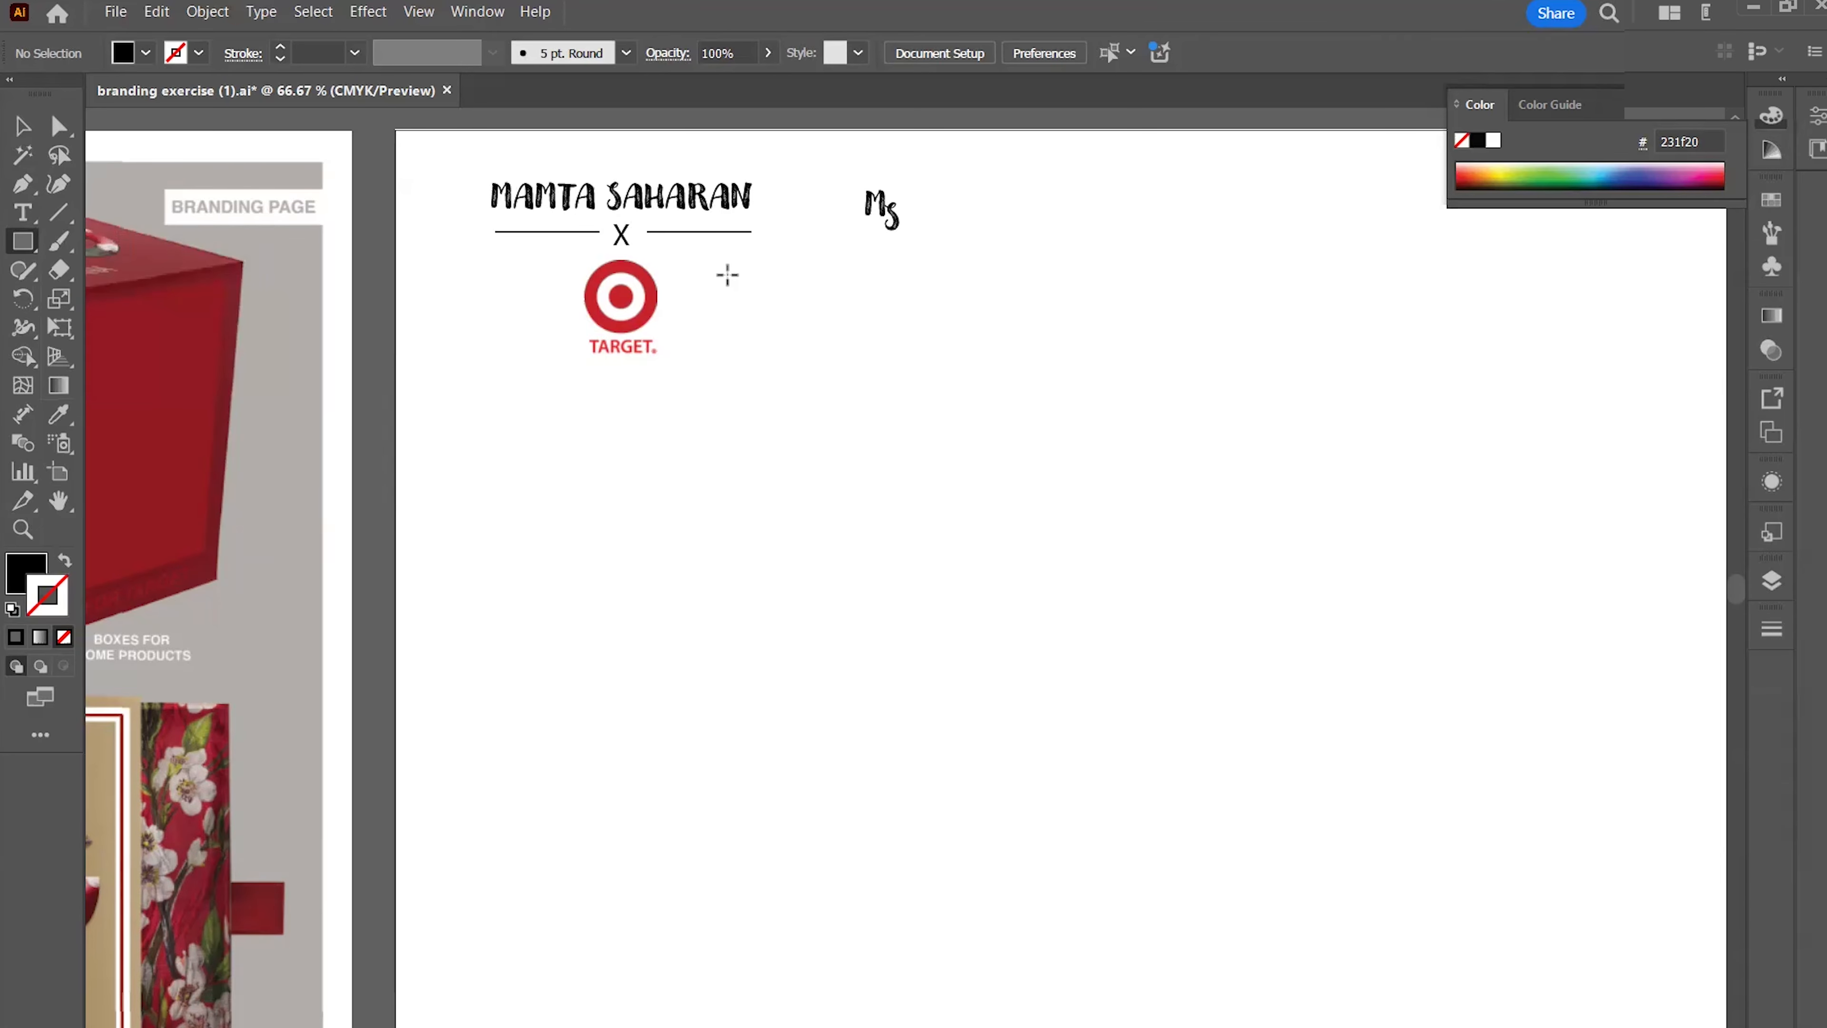
left_click_drag(506, 398, 564, 452)
mouse_move(615, 515)
left_mouse_down()
mouse_move(755, 747)
mouse_move(698, 840)
left_mouse_up()
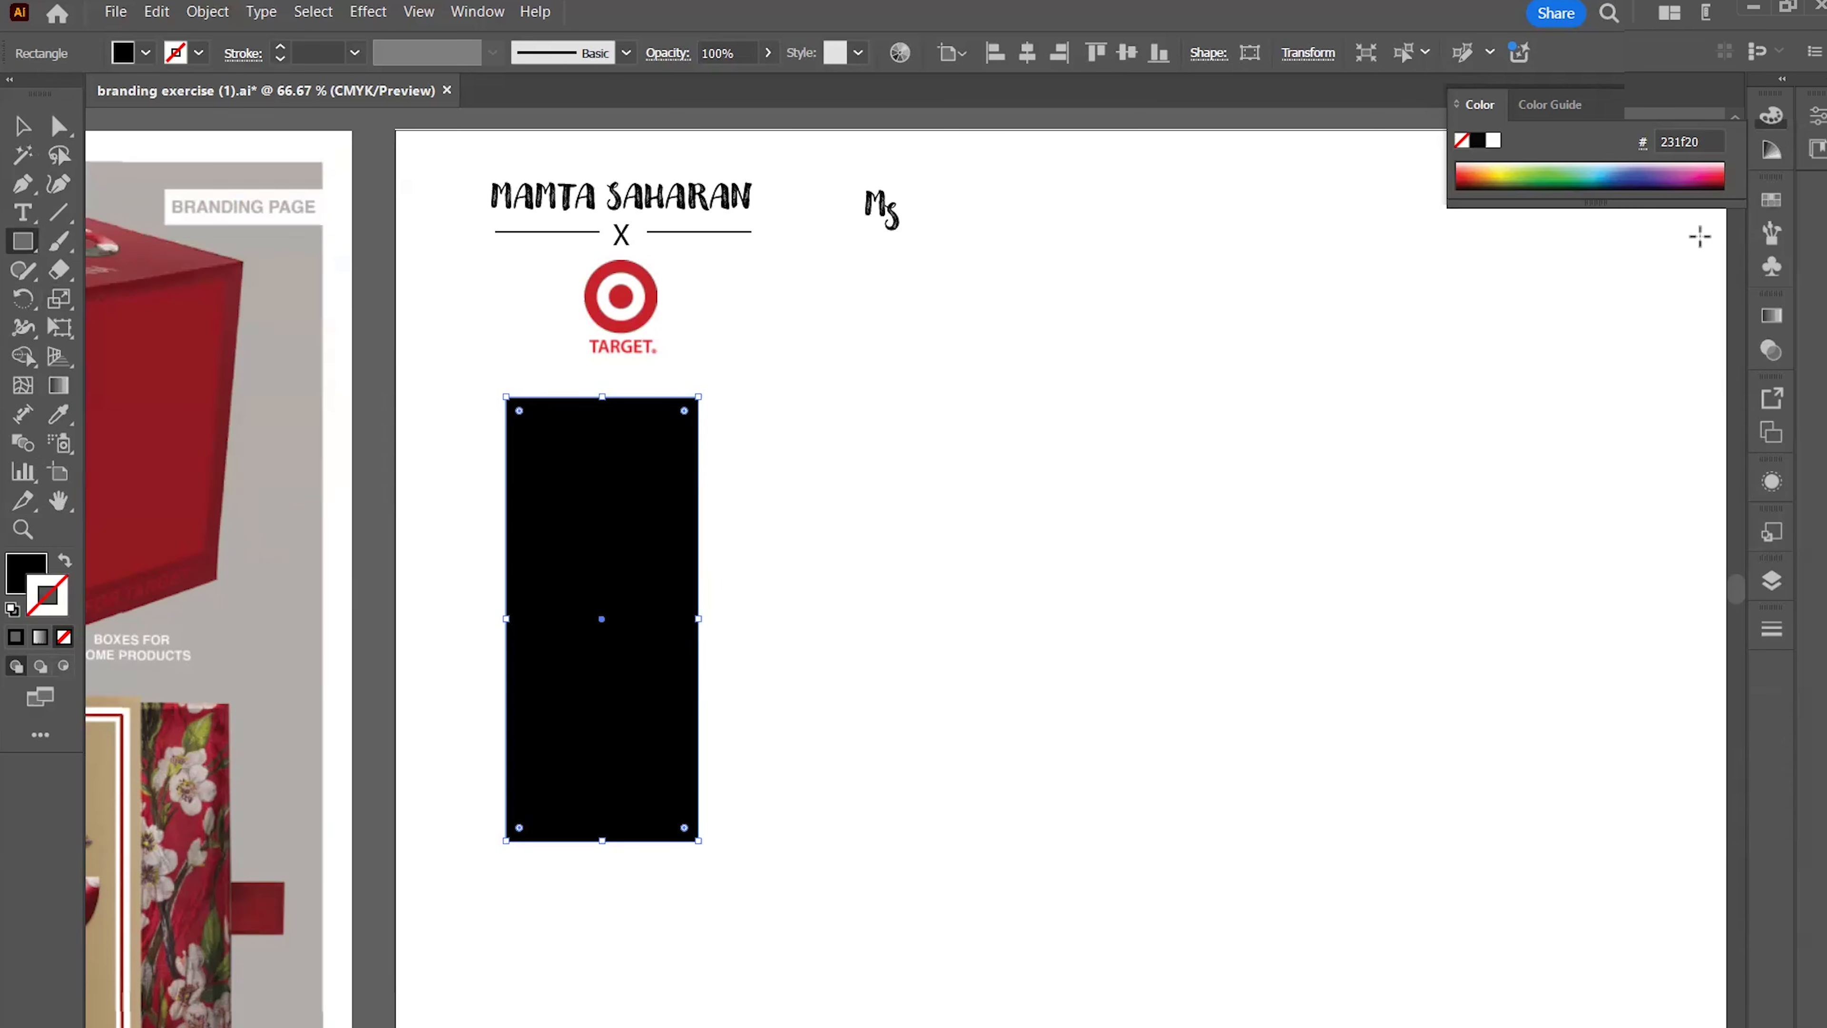
Fill the rectangle with the beige swatch C=9 M=14 Y=21 K=0 copy 2
left_click(1771, 205)
left_click(1771, 204)
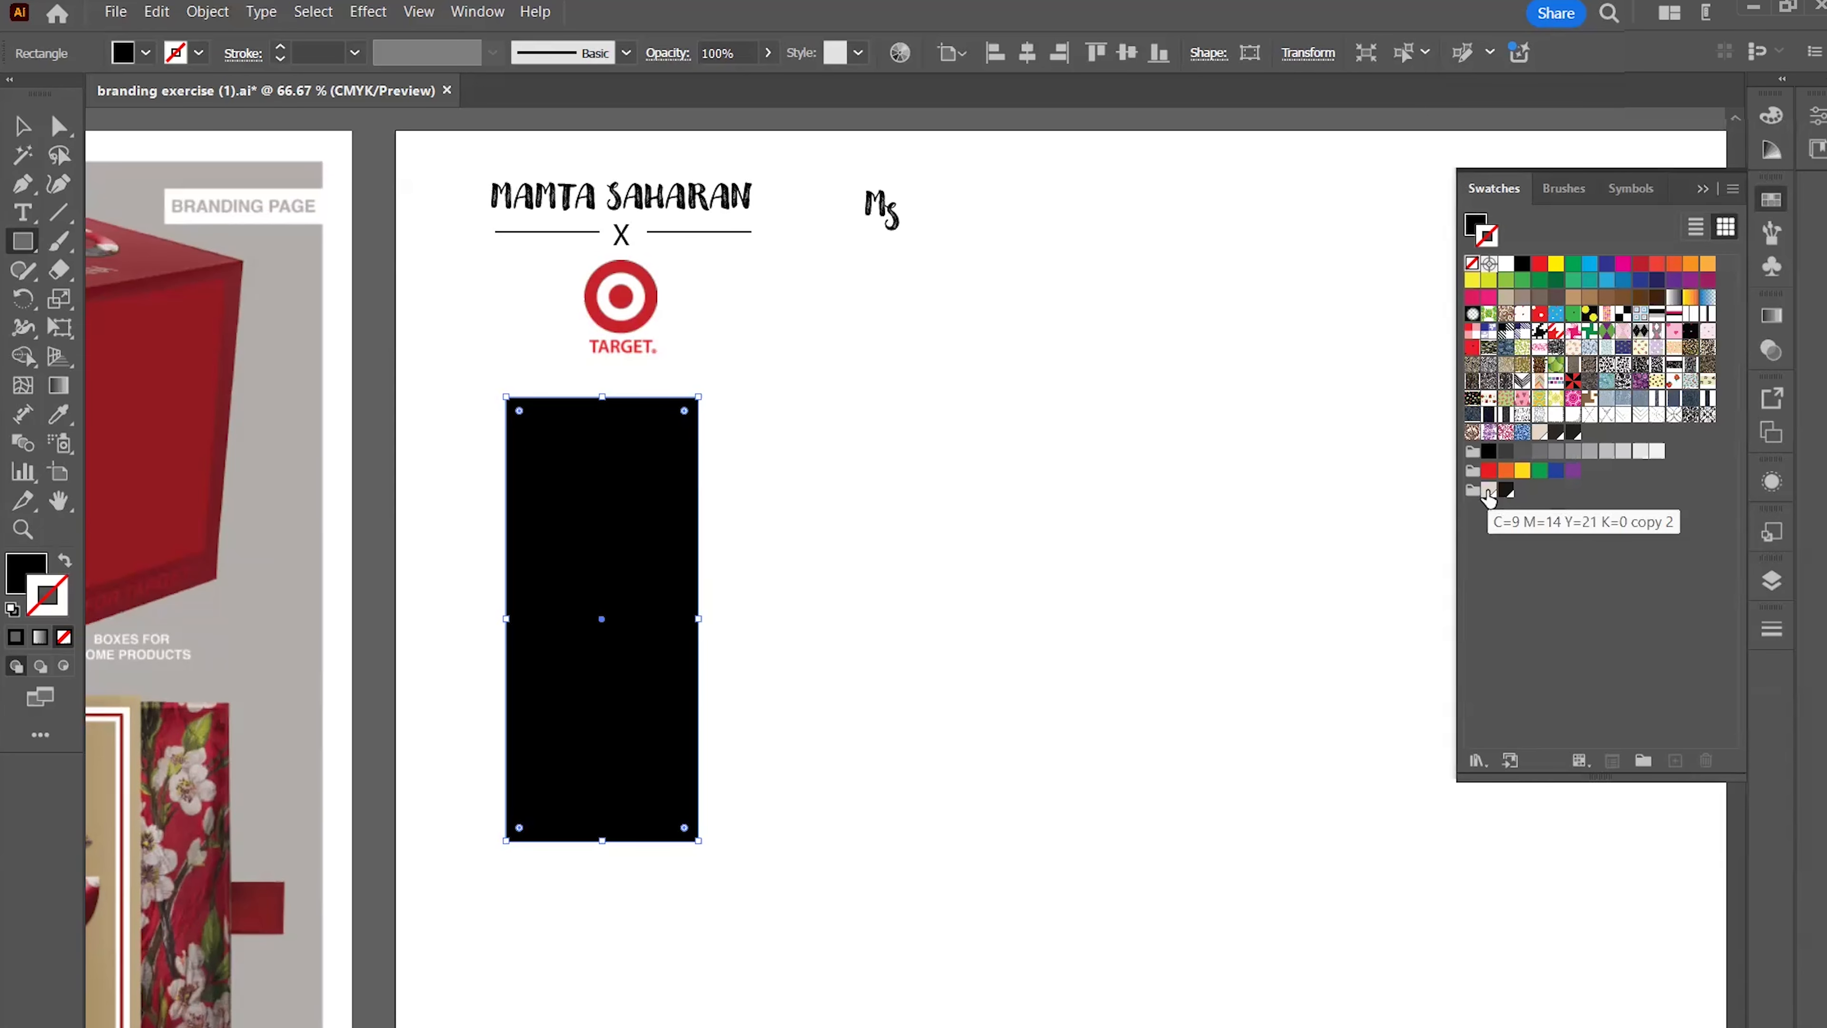
left_click(1488, 491)
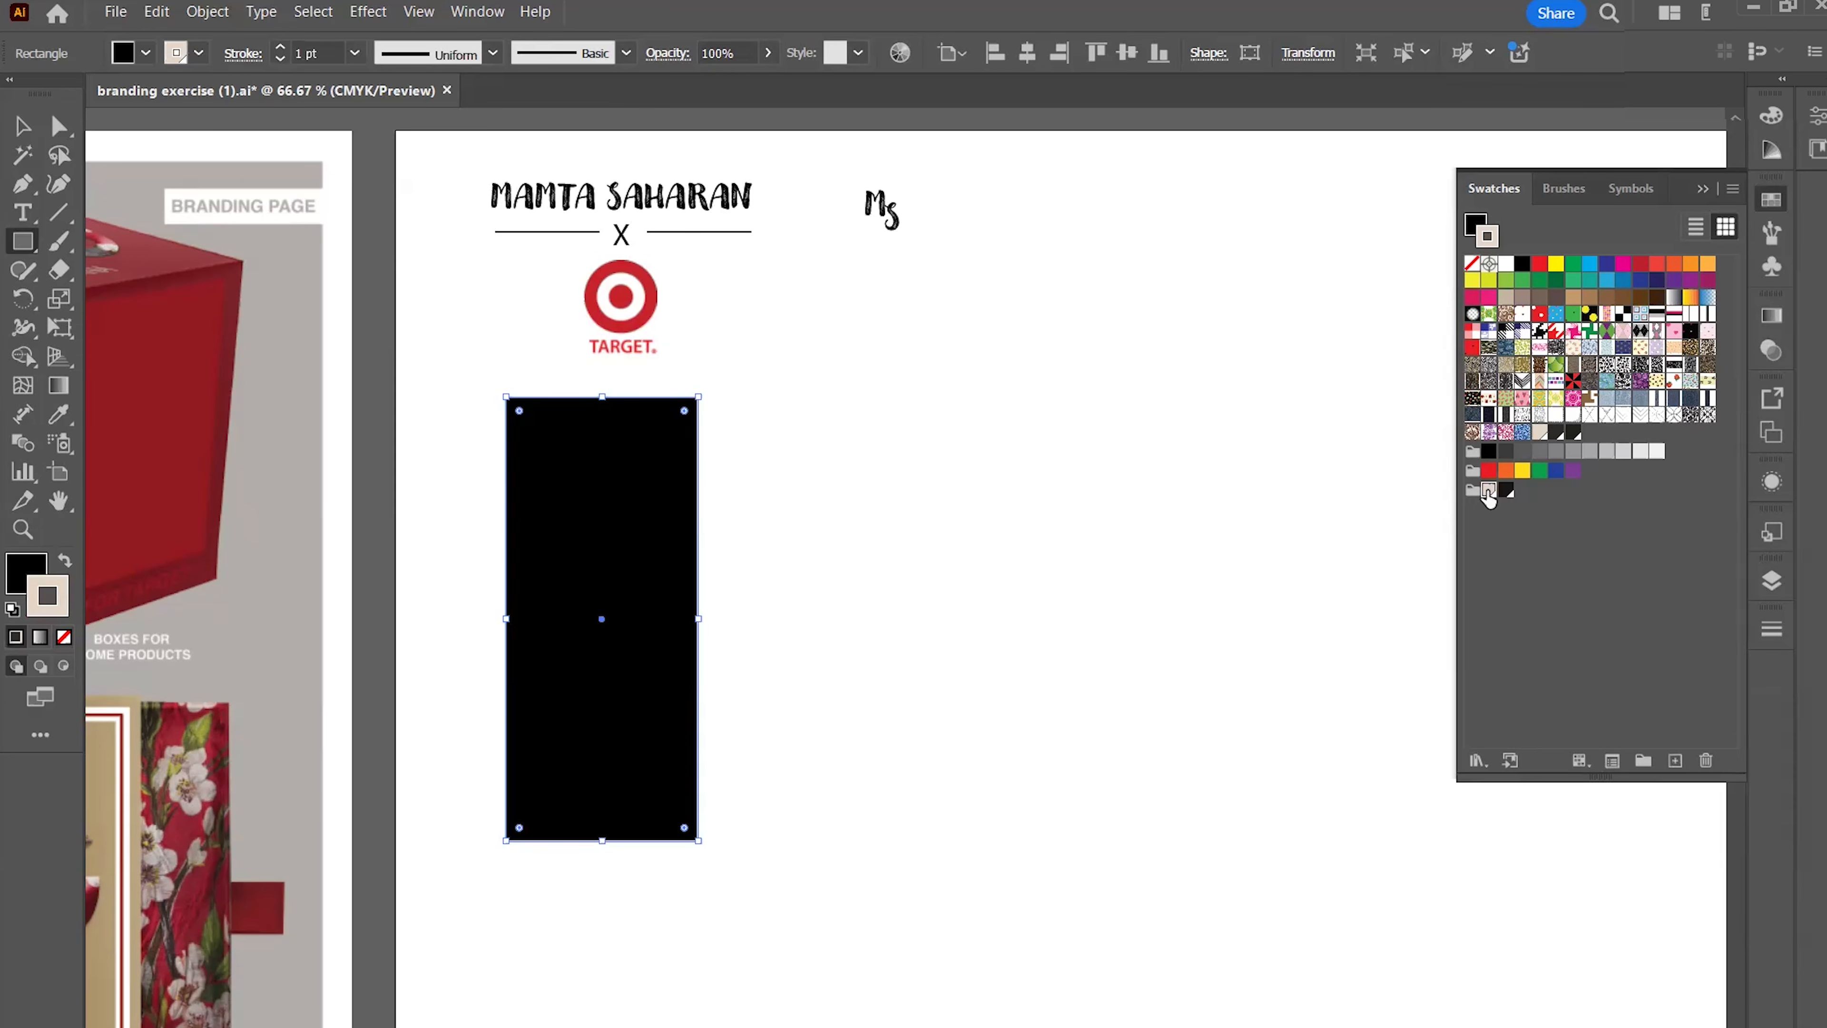
key("v")
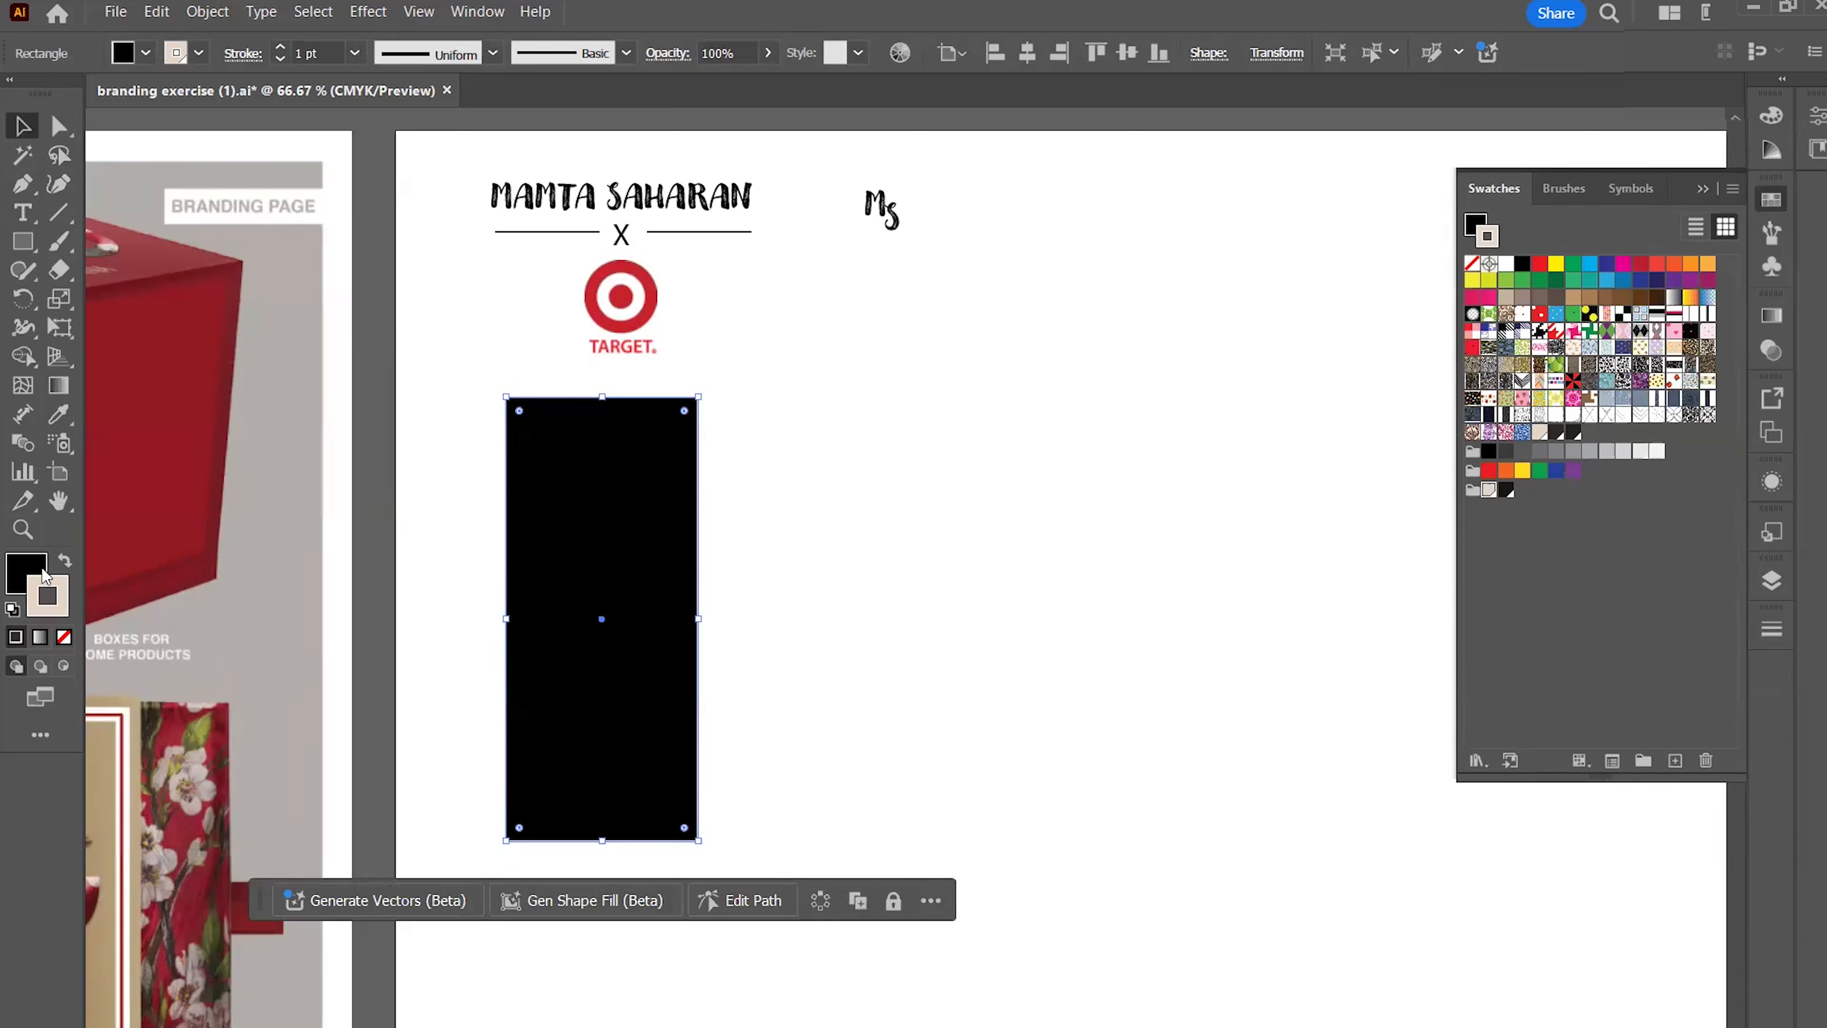
left_click(65, 562)
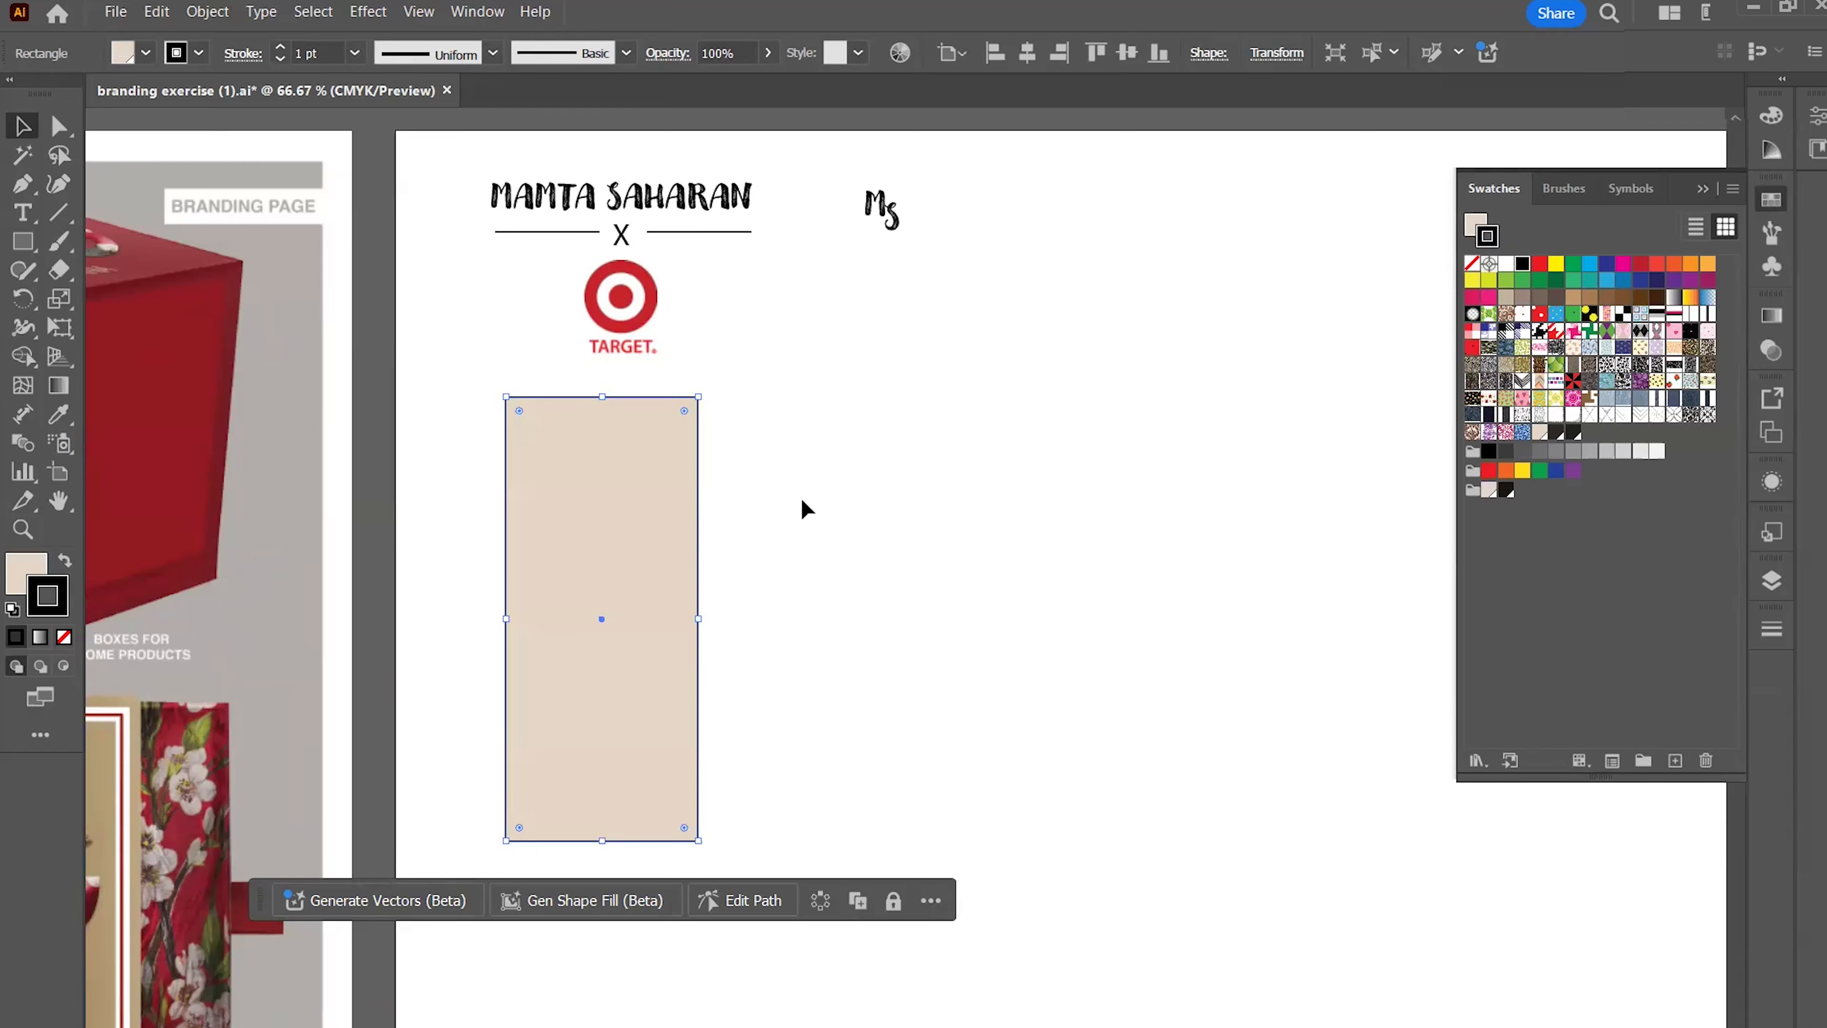
Remove the black stroke from the beige rectangle
left_click(749, 507)
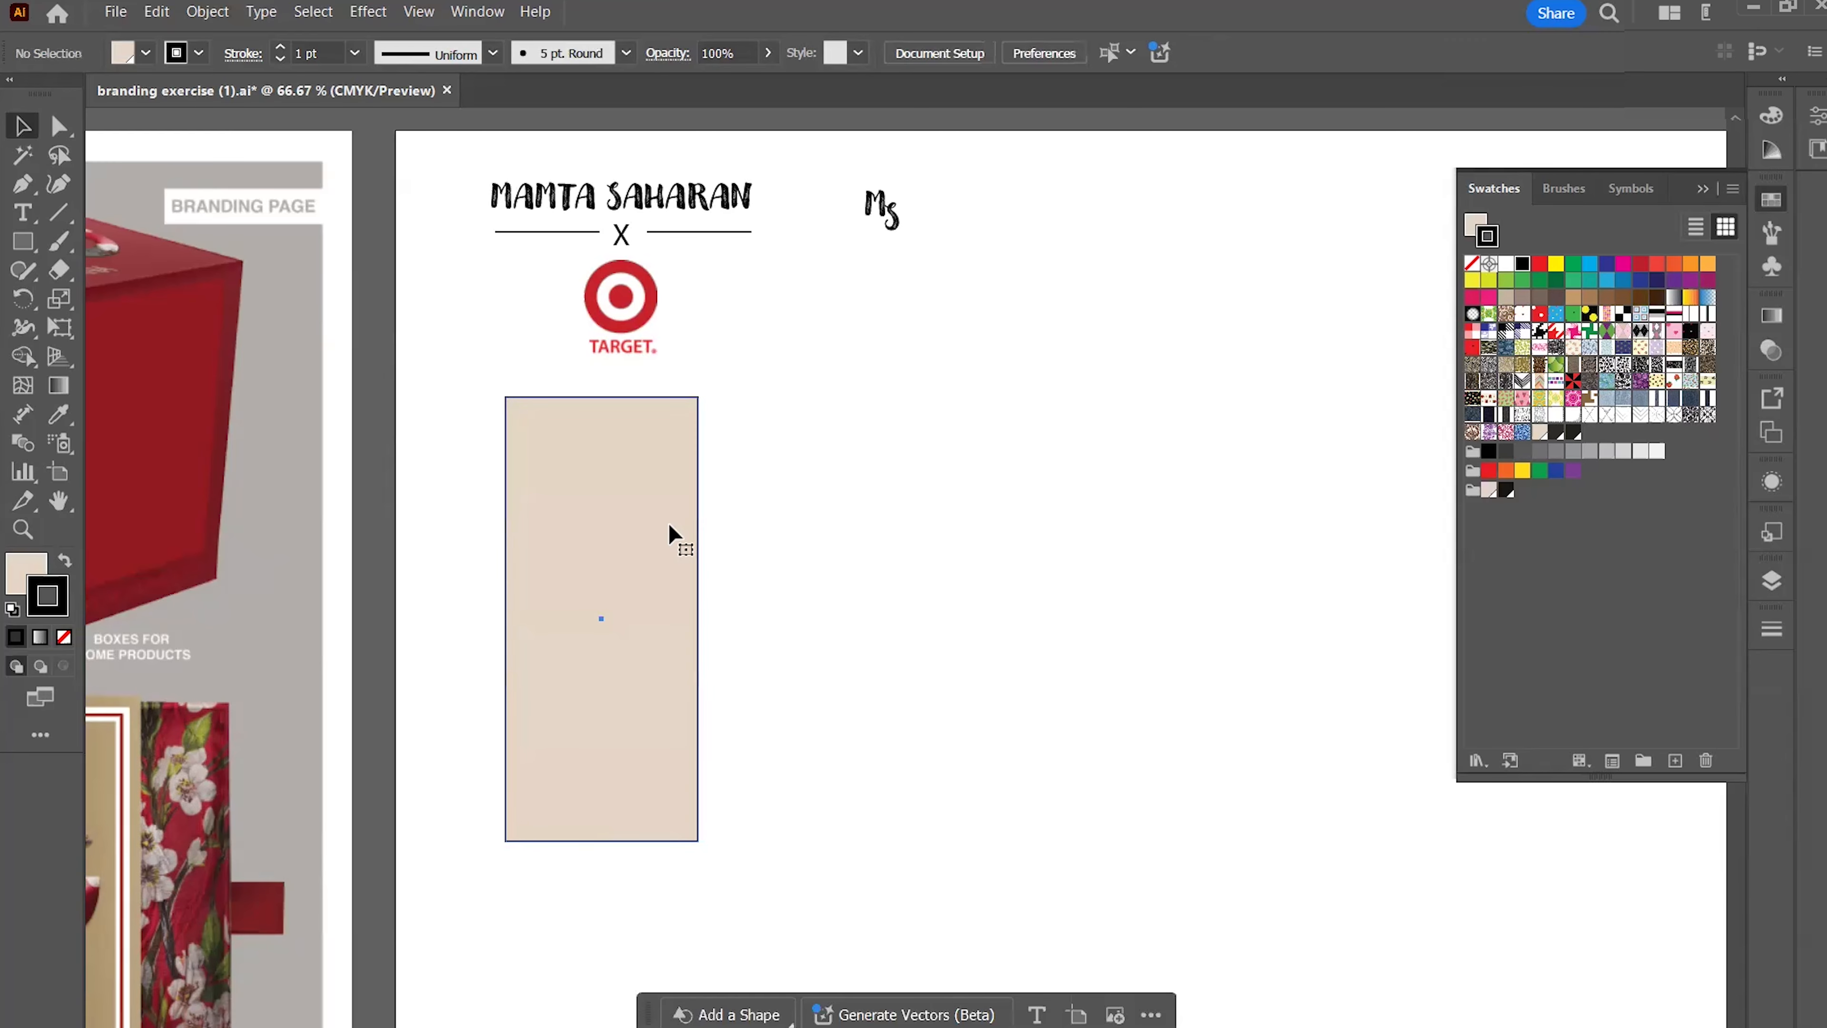
left_click(670, 530)
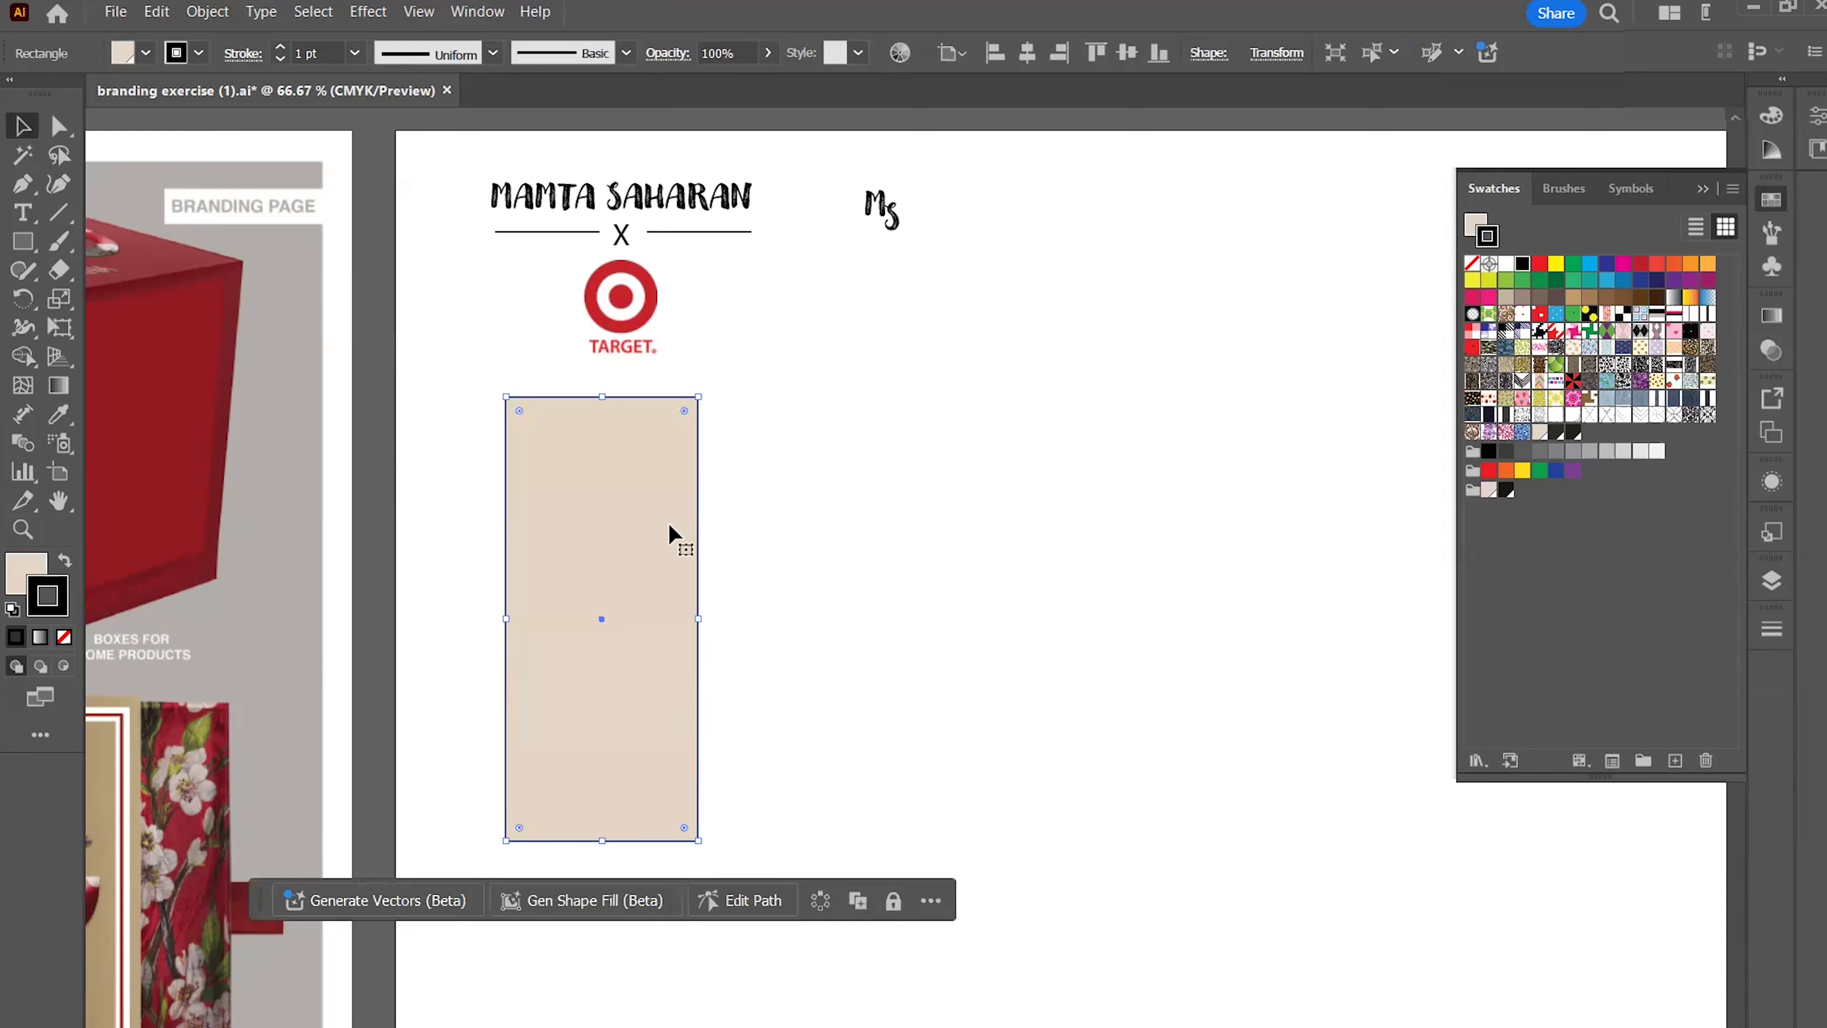
left_click(64, 638)
left_click(787, 518)
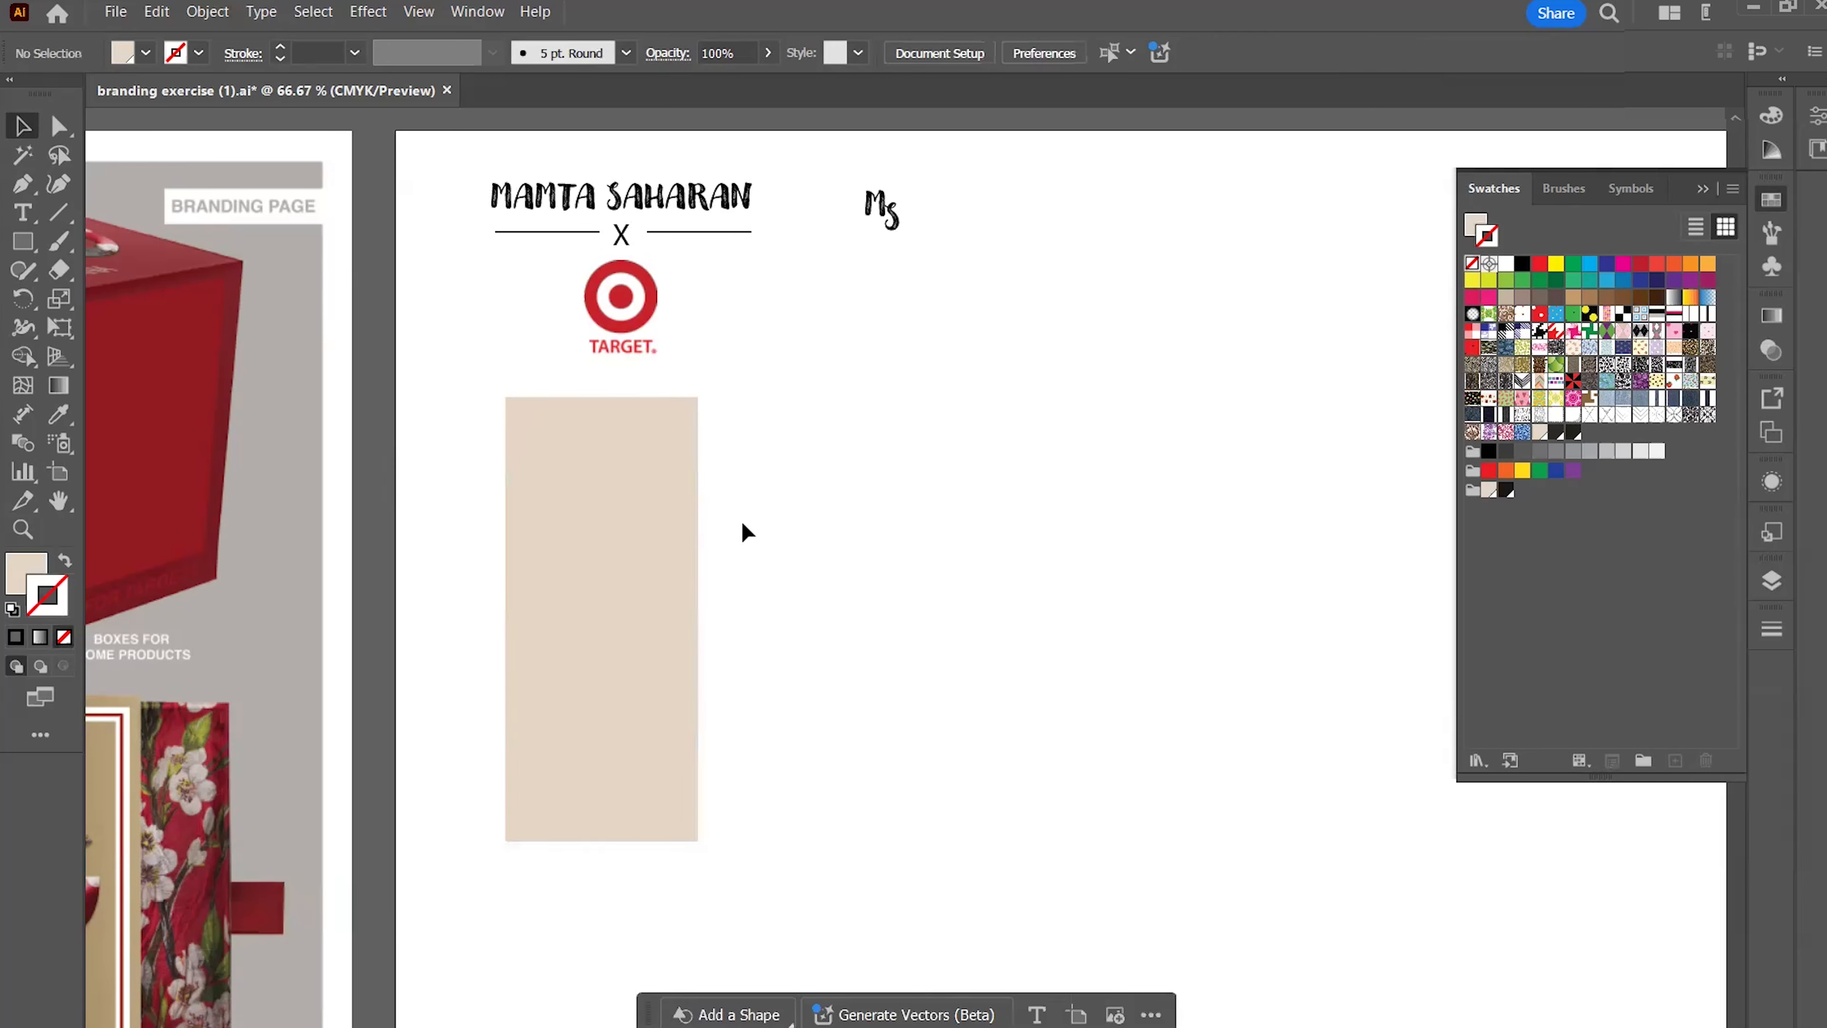
left_click(684, 535)
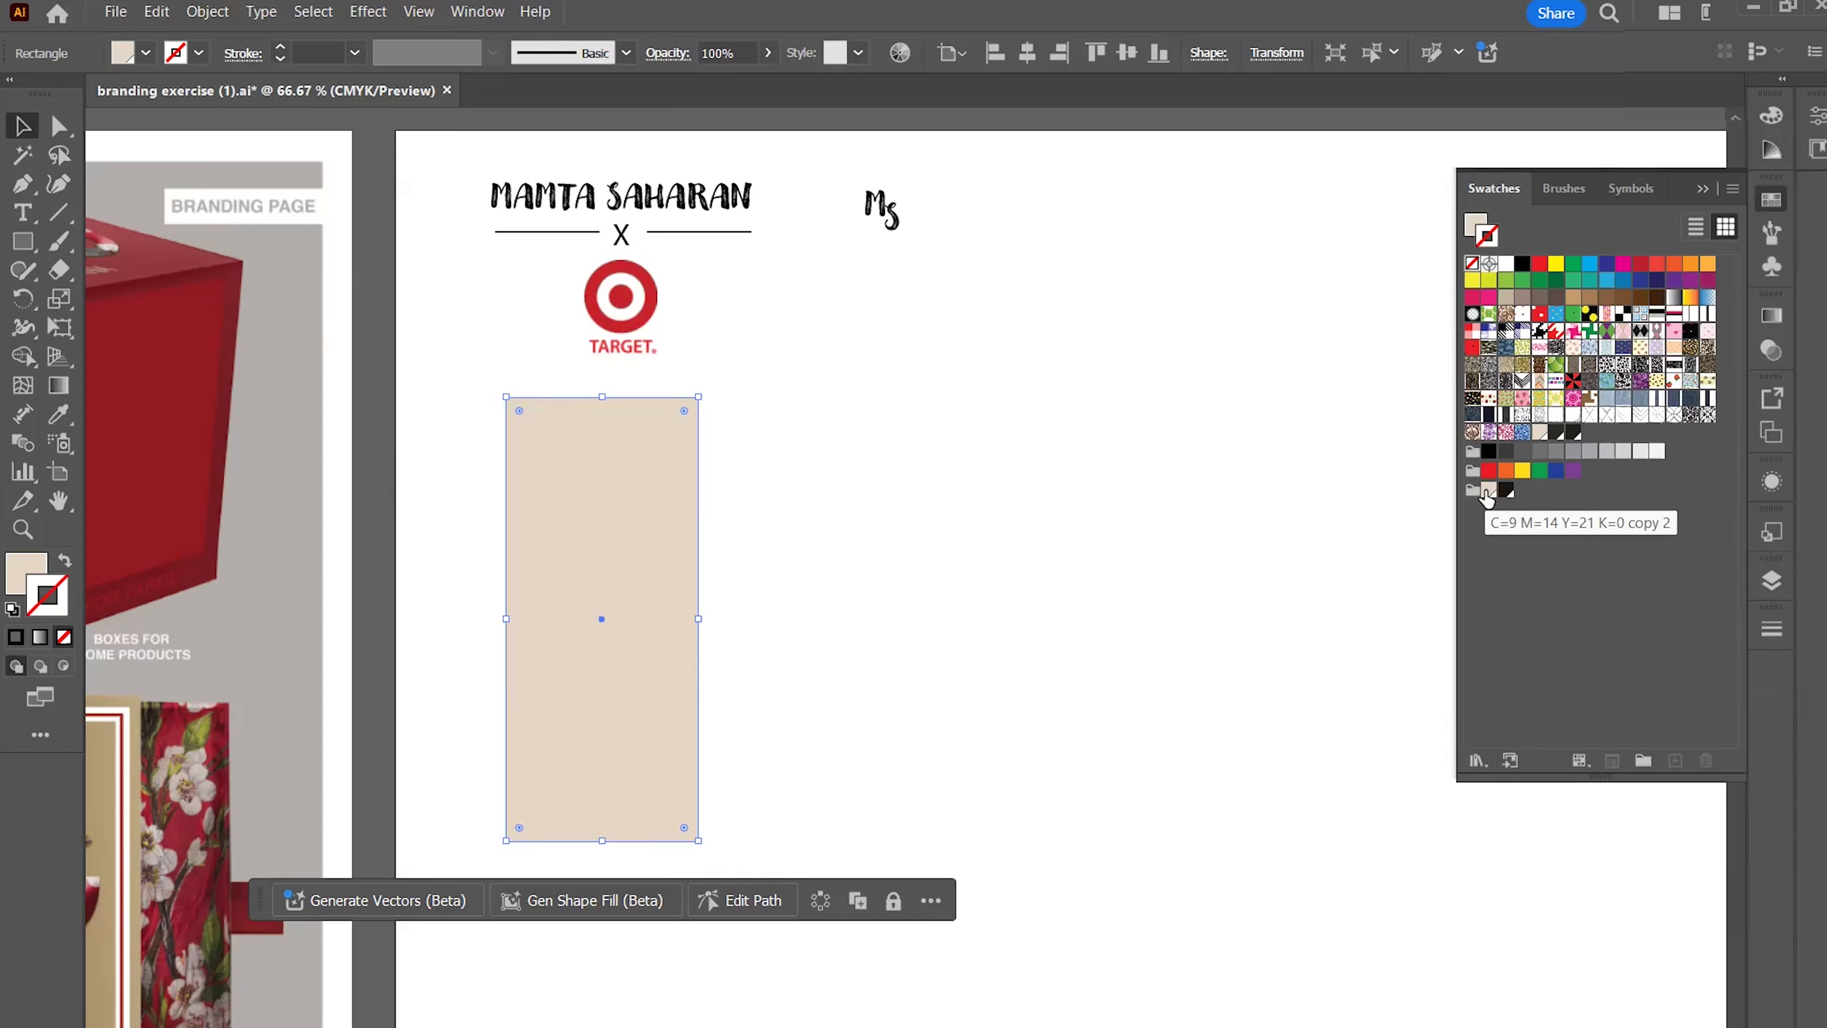
left_click(826, 516)
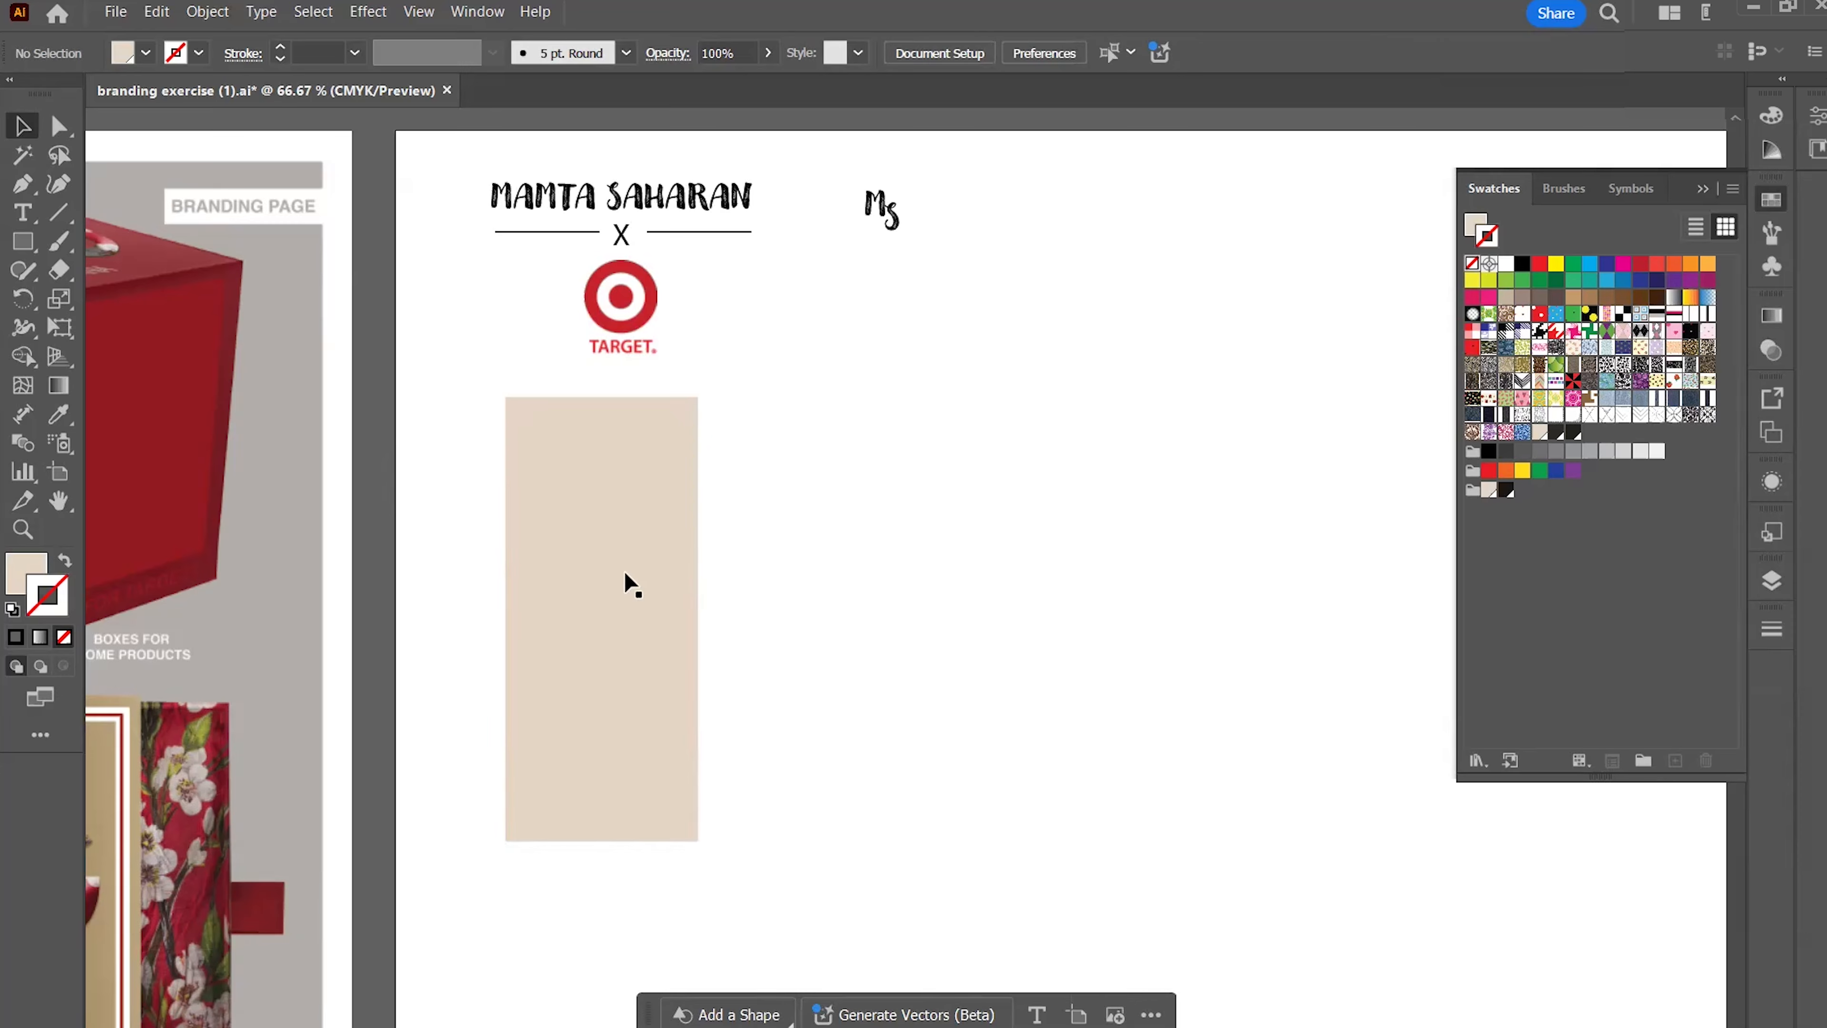
Duplicate the beige rectangle horizontally to its right, leaving a narrow gap between the two
left_click_drag(630, 584, 844, 580)
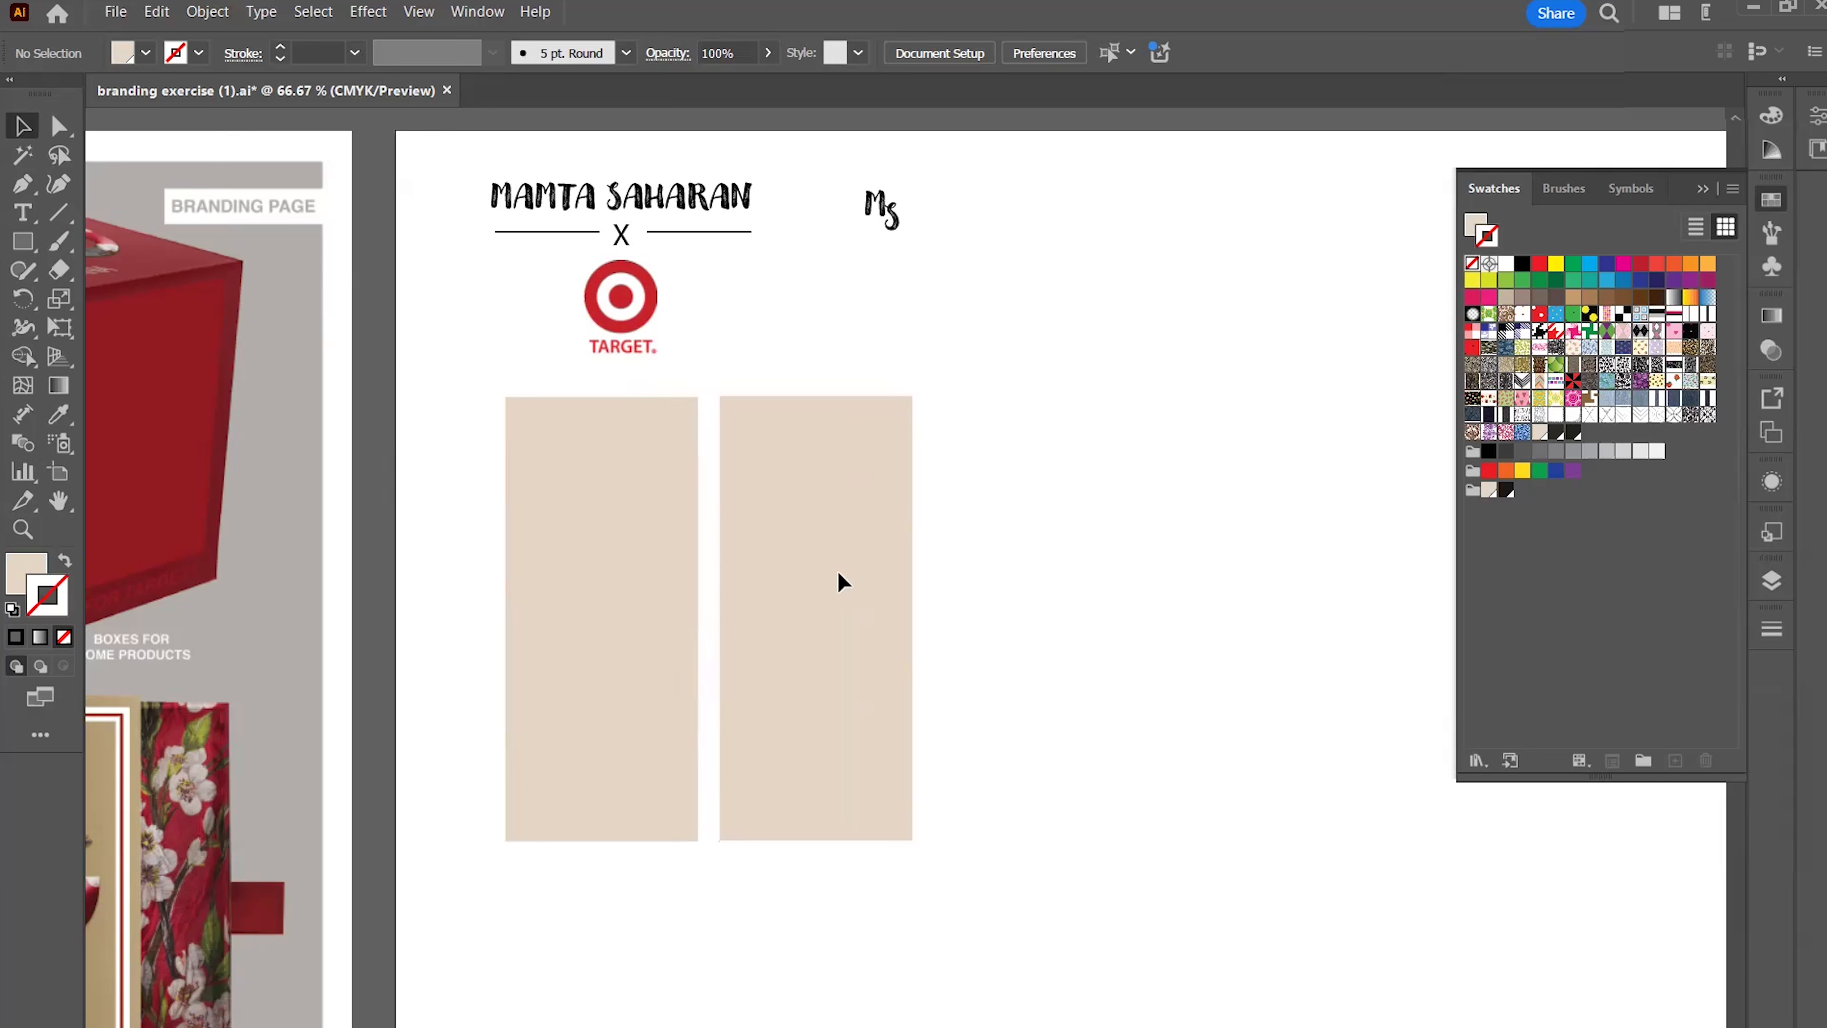
left_click(842, 580)
left_click(645, 589)
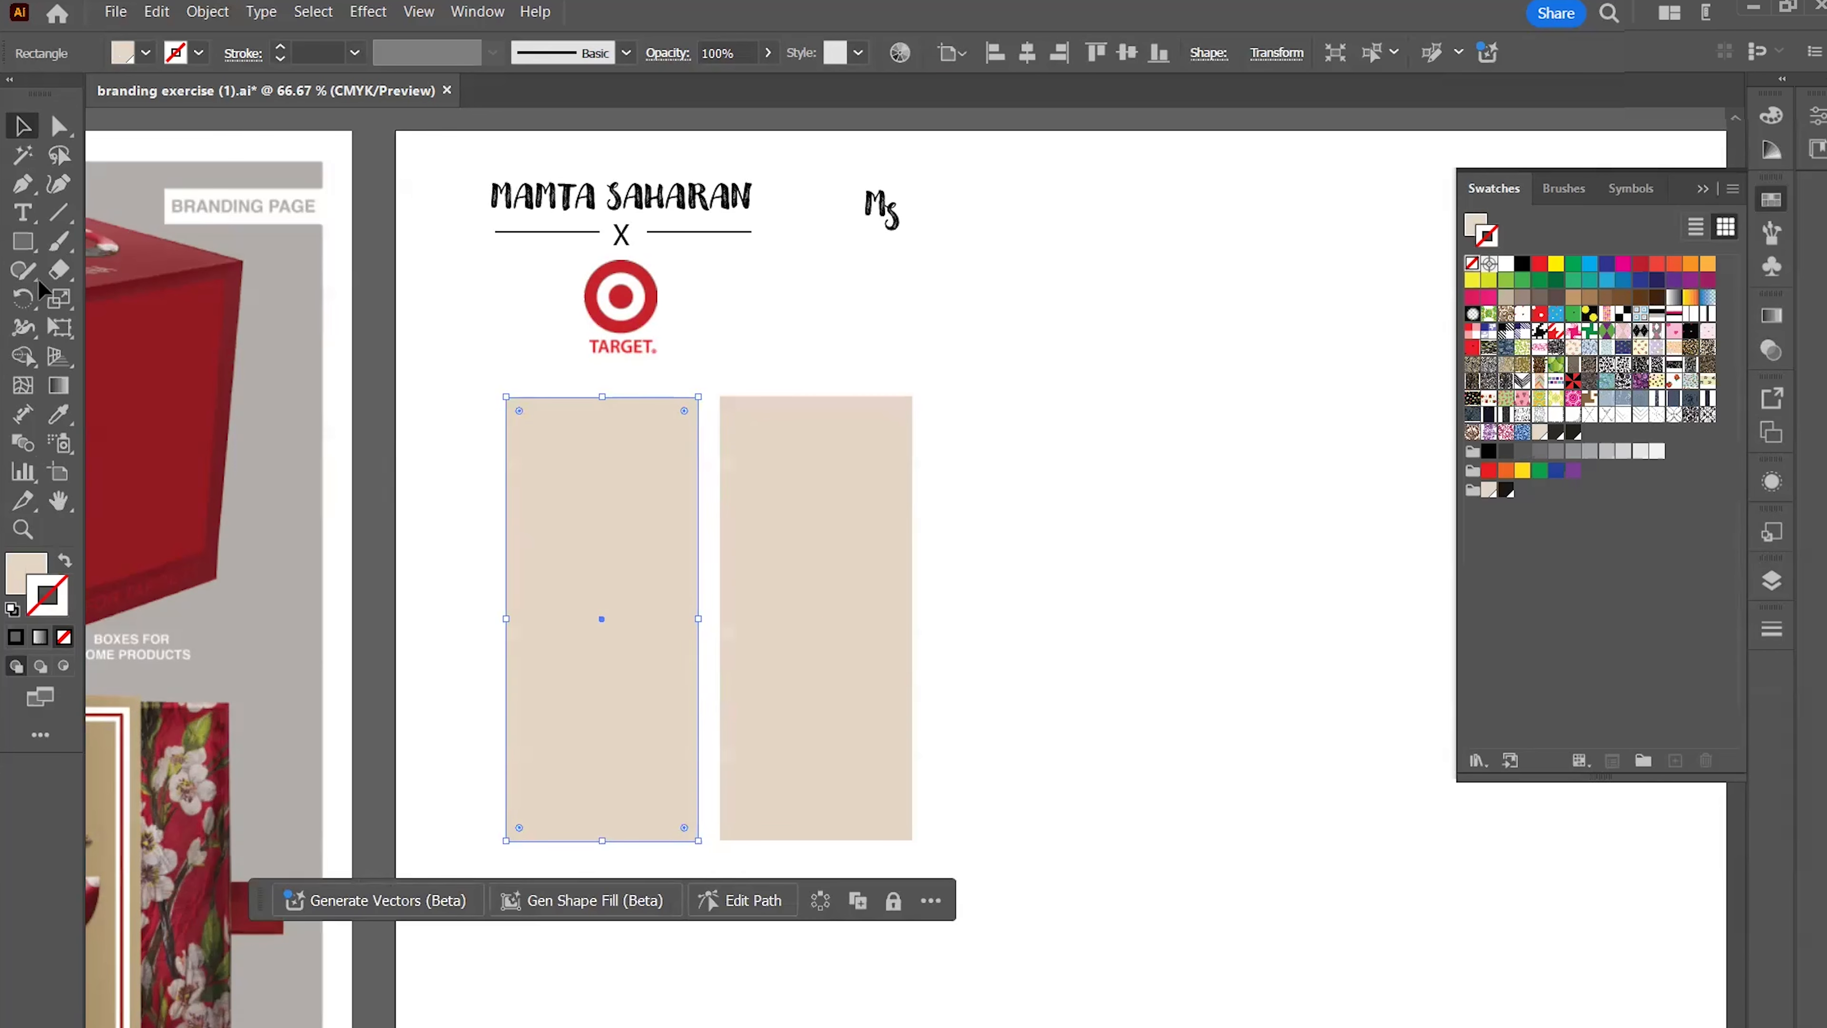
left_click(22, 243)
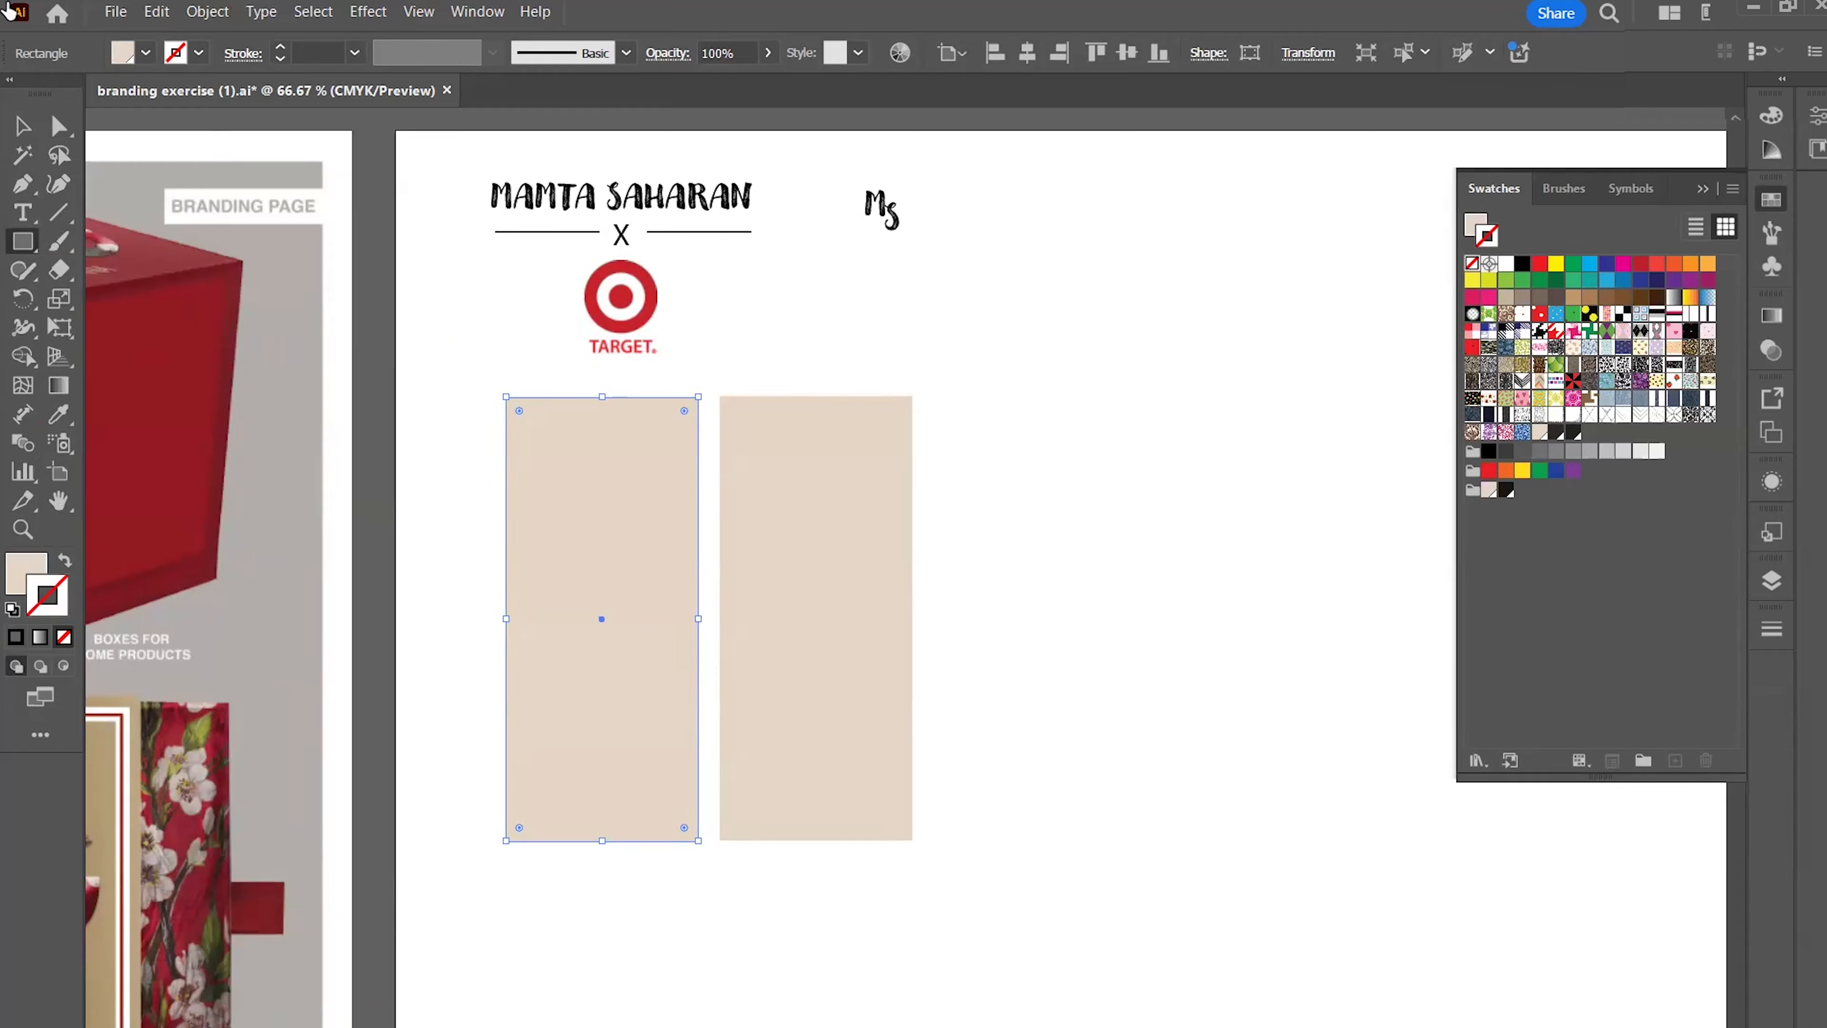
left_click(8, 124)
Fill the duplicated right-hand rectangle with the black swatch and leave it without a stroke
left_click_drag(887, 563, 891, 563)
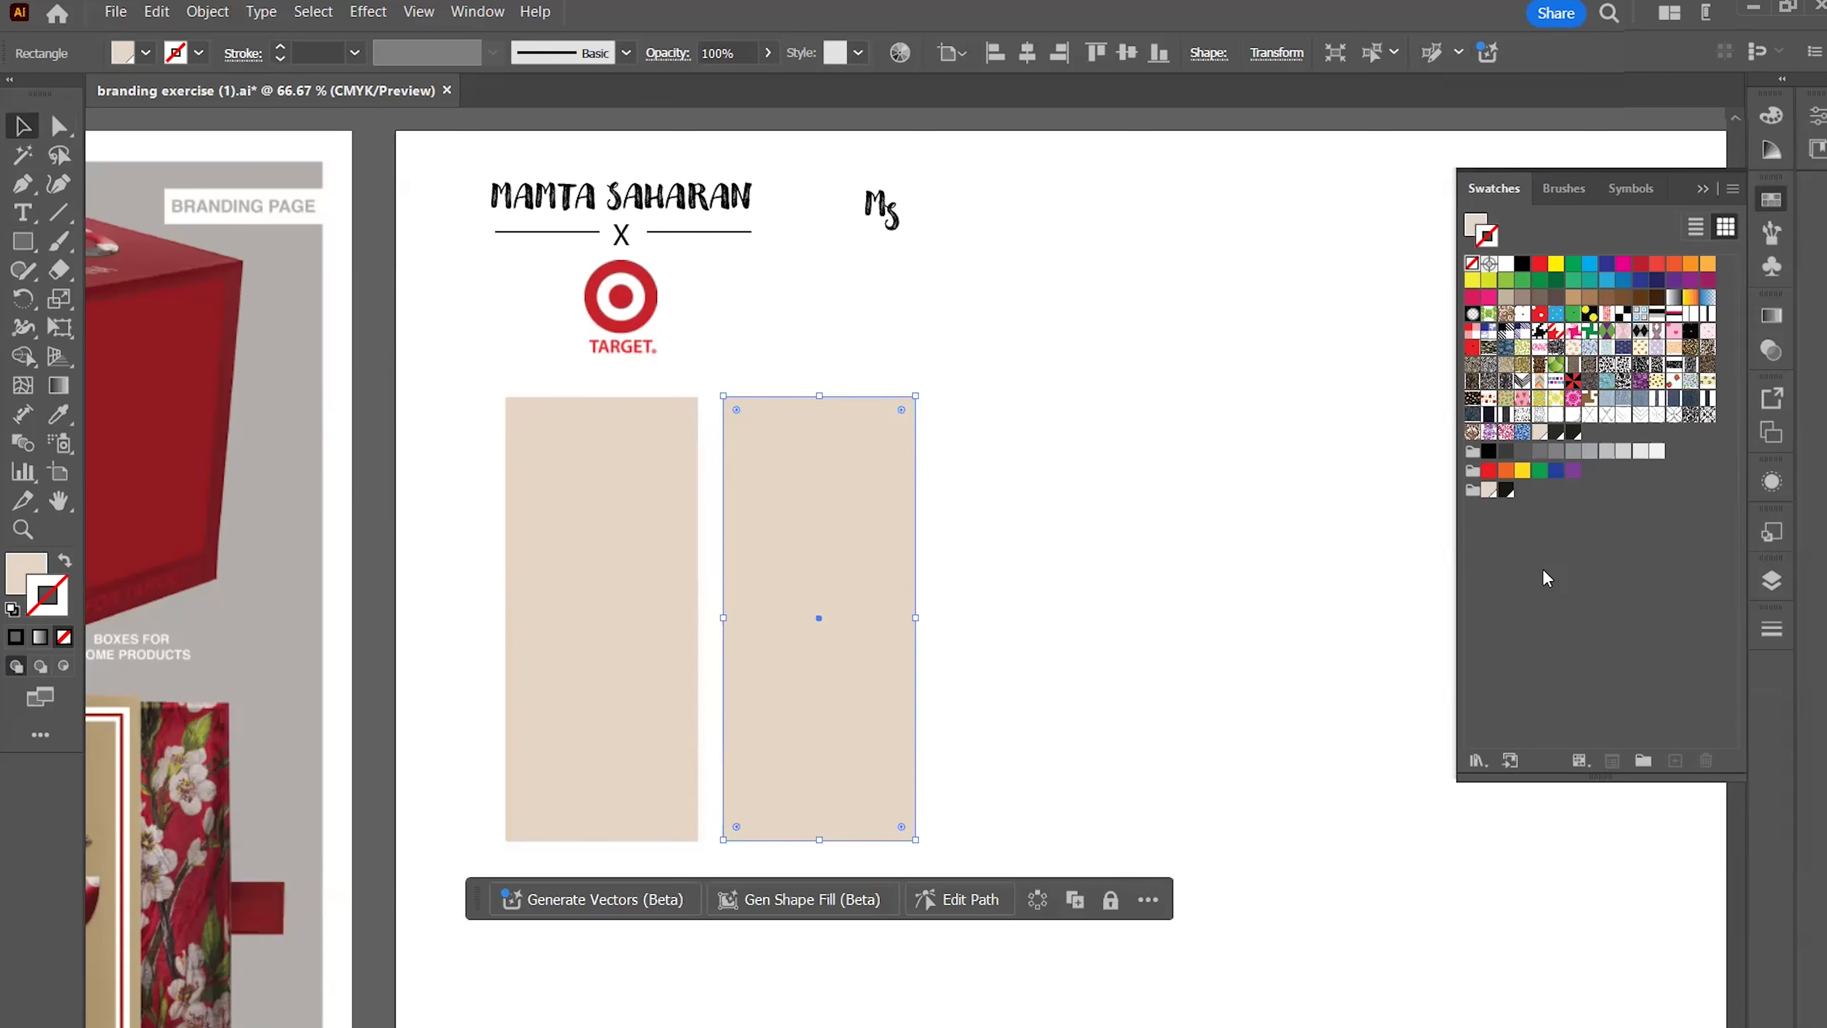
left_click(1505, 490)
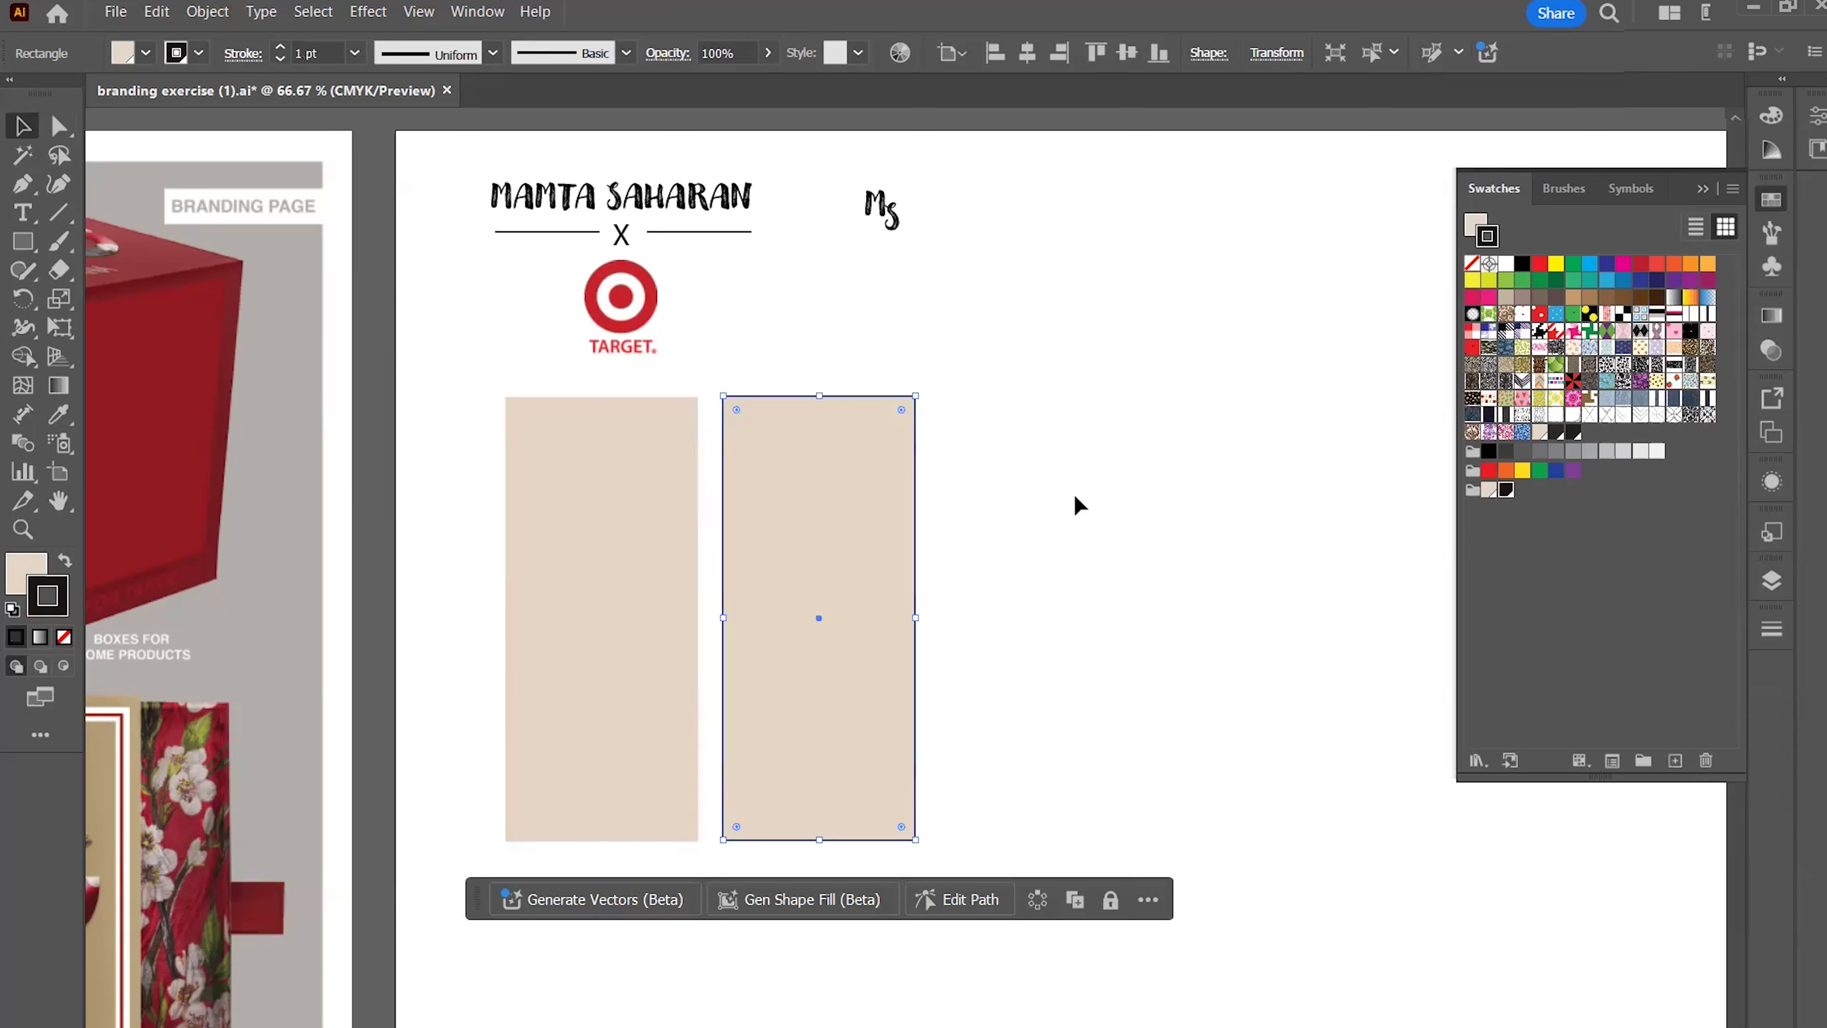
left_click(63, 636)
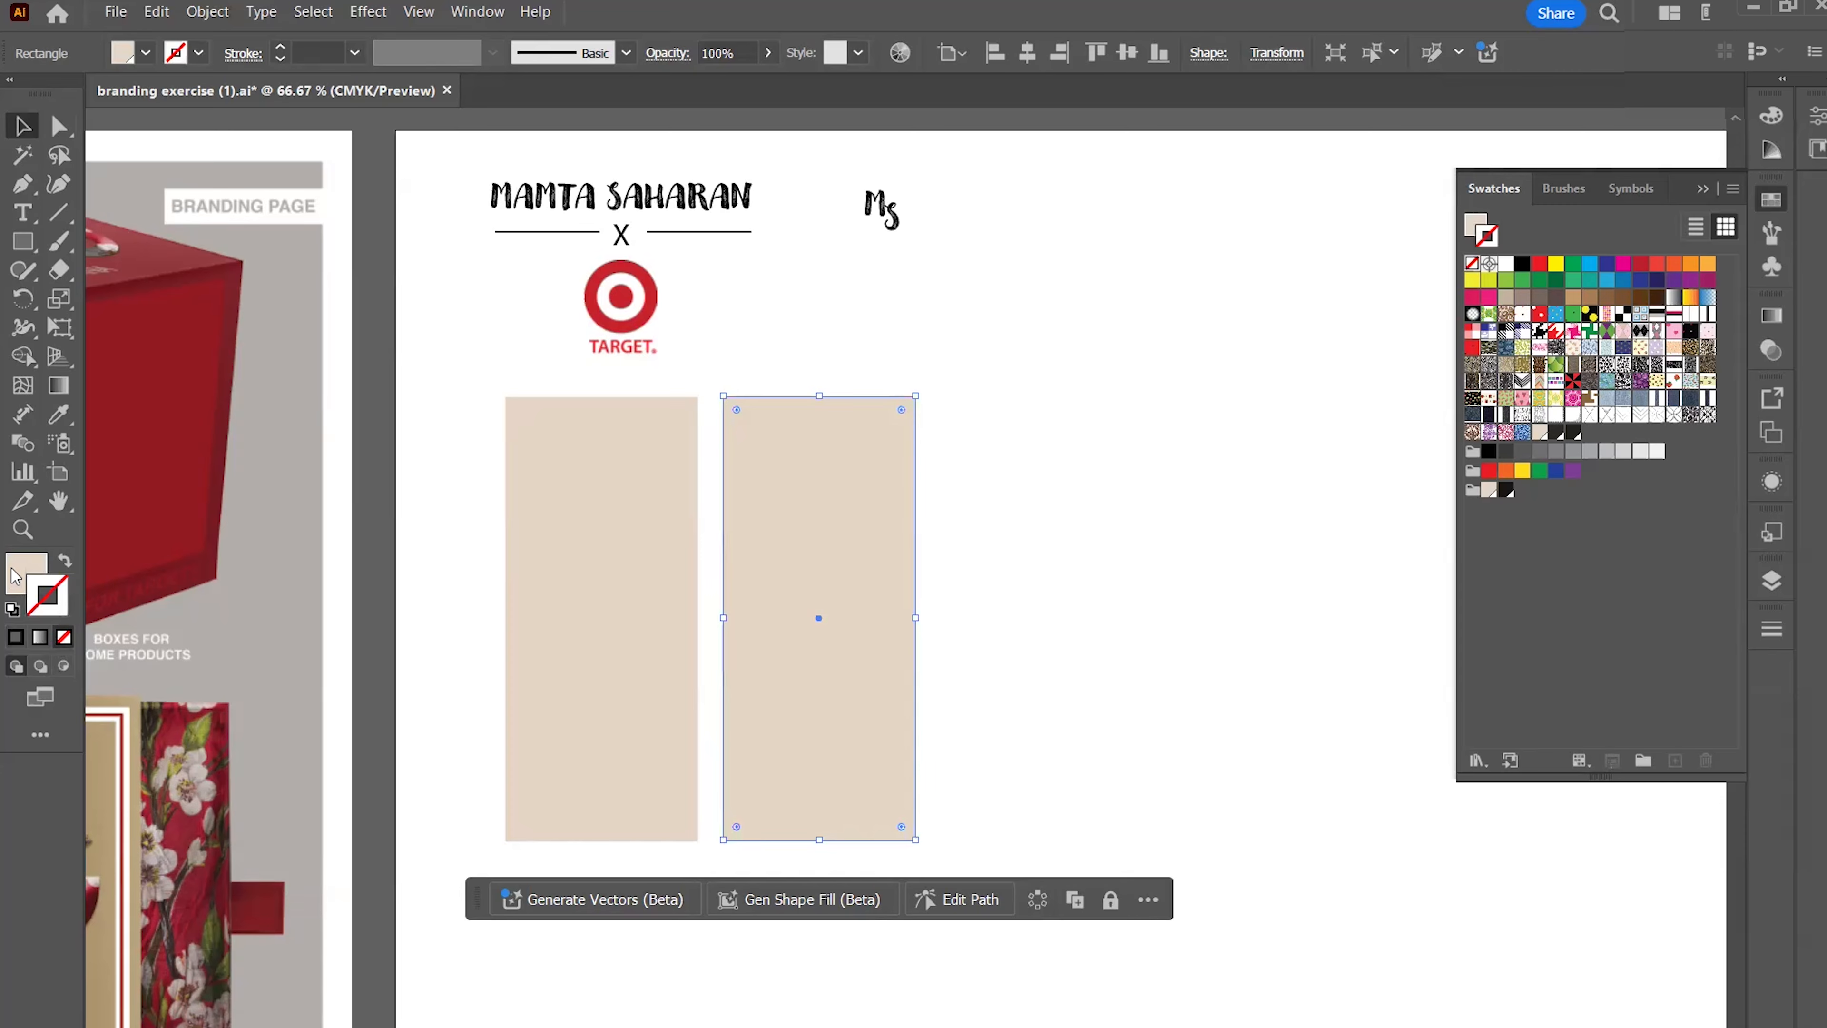
left_click(12, 569)
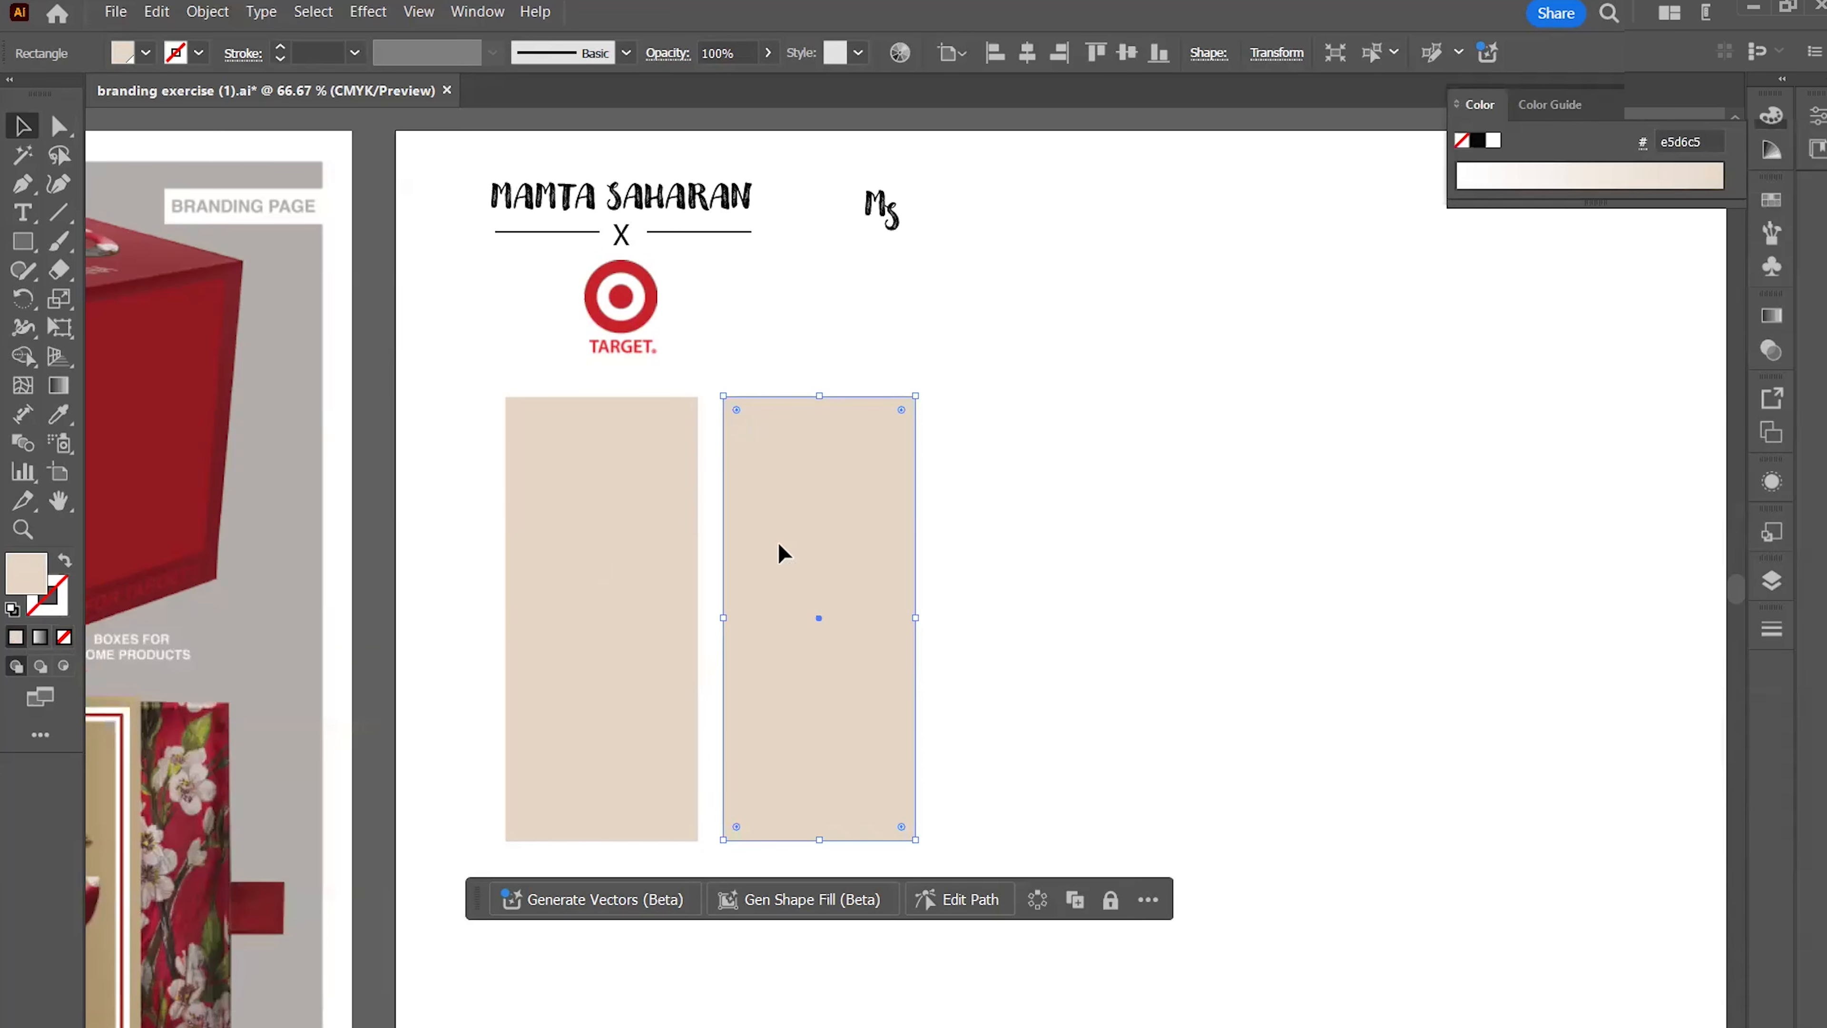
left_click(1772, 199)
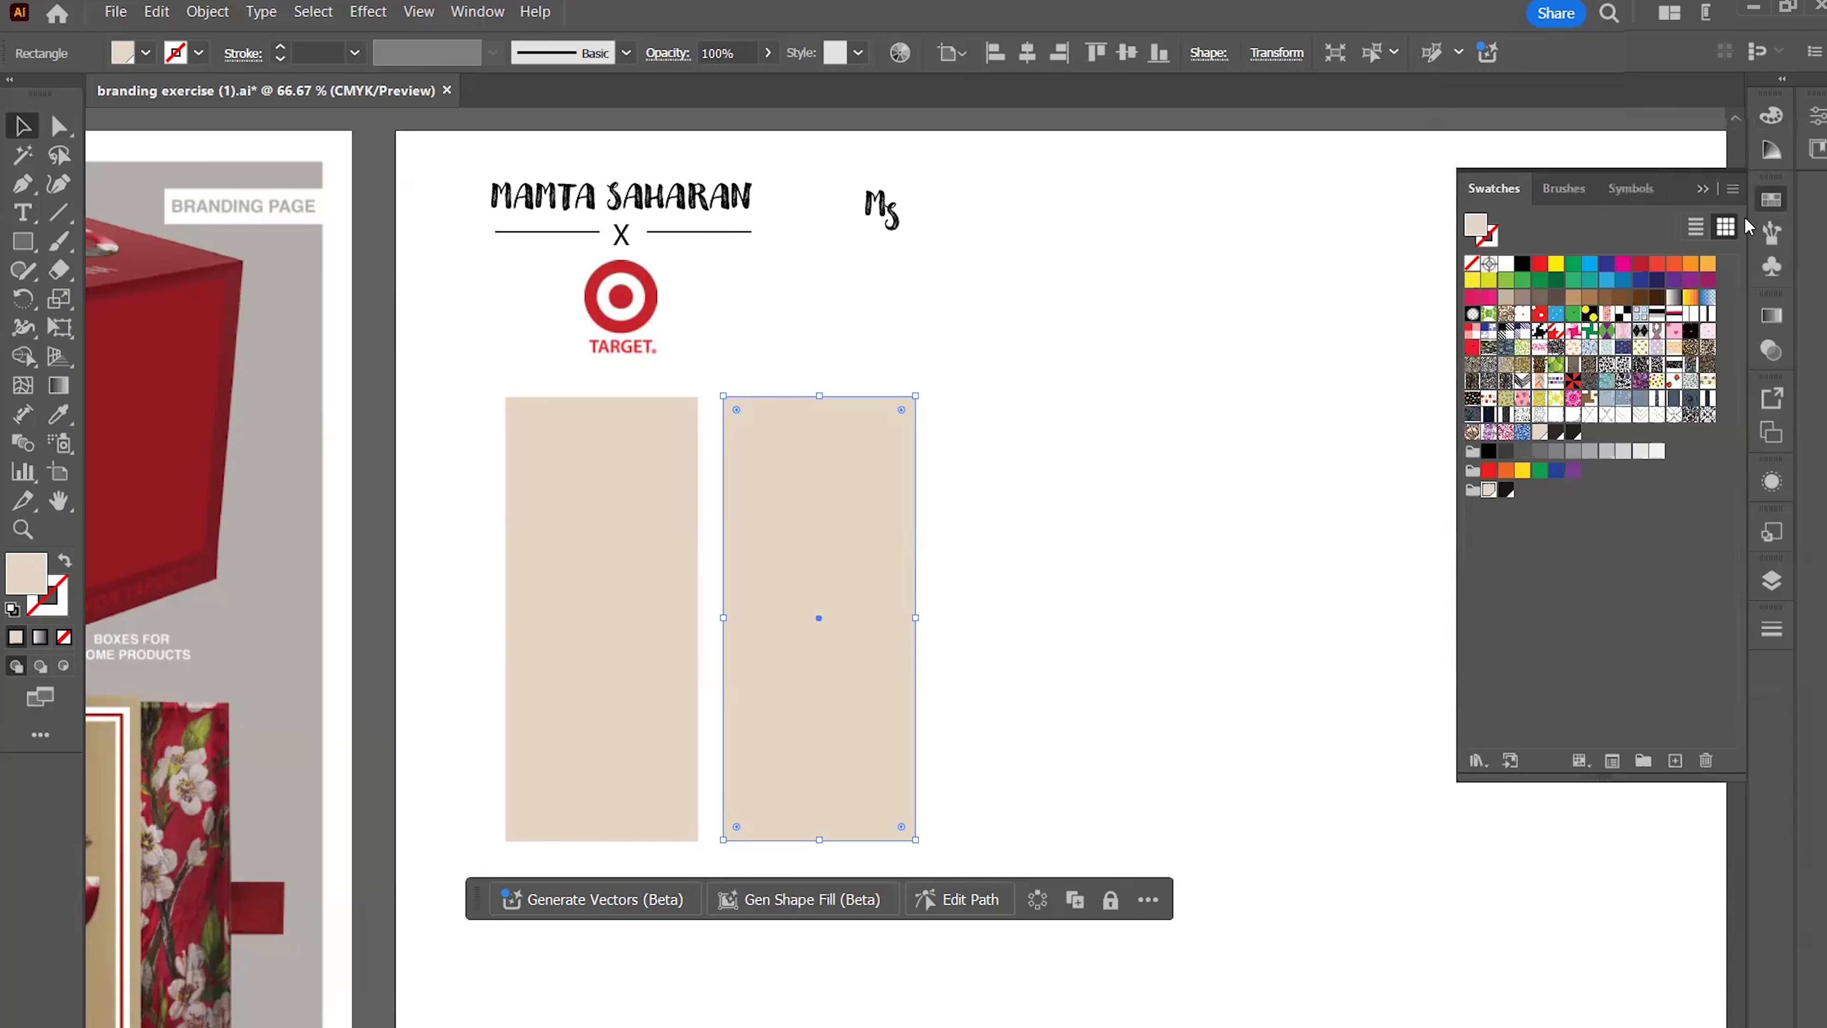
left_click(1506, 490)
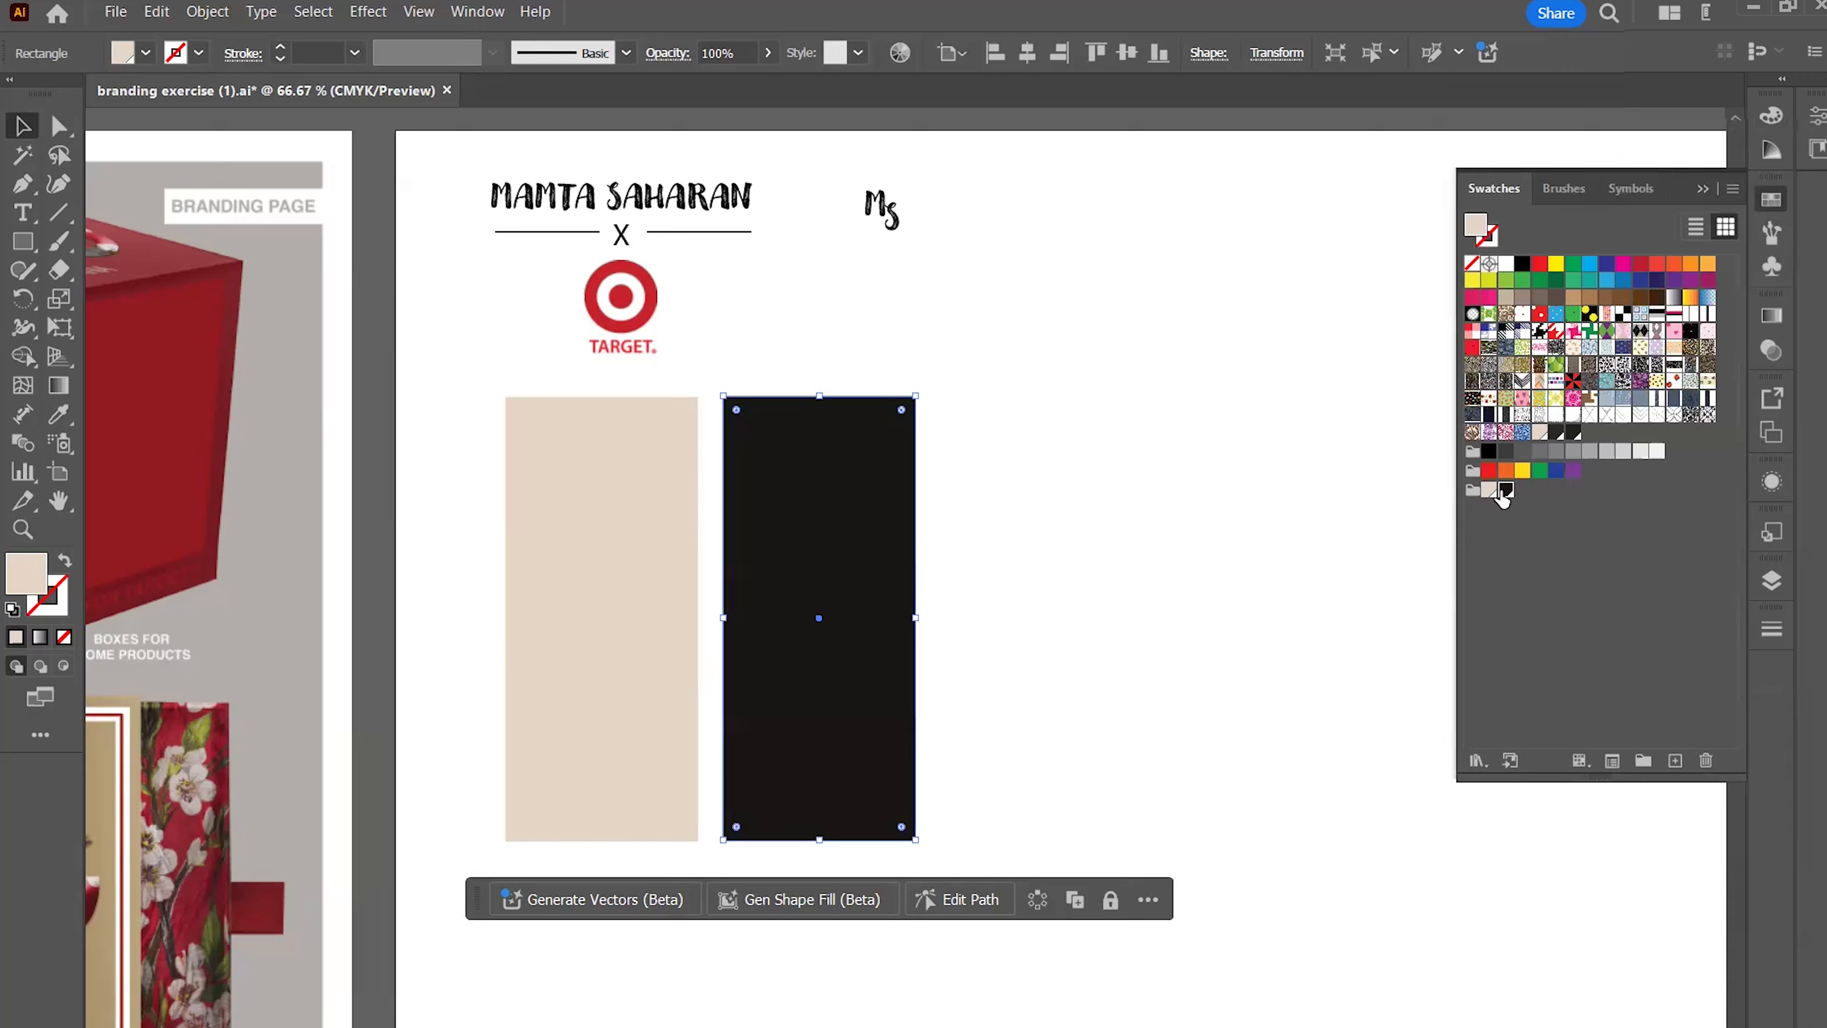
left_click(1137, 477)
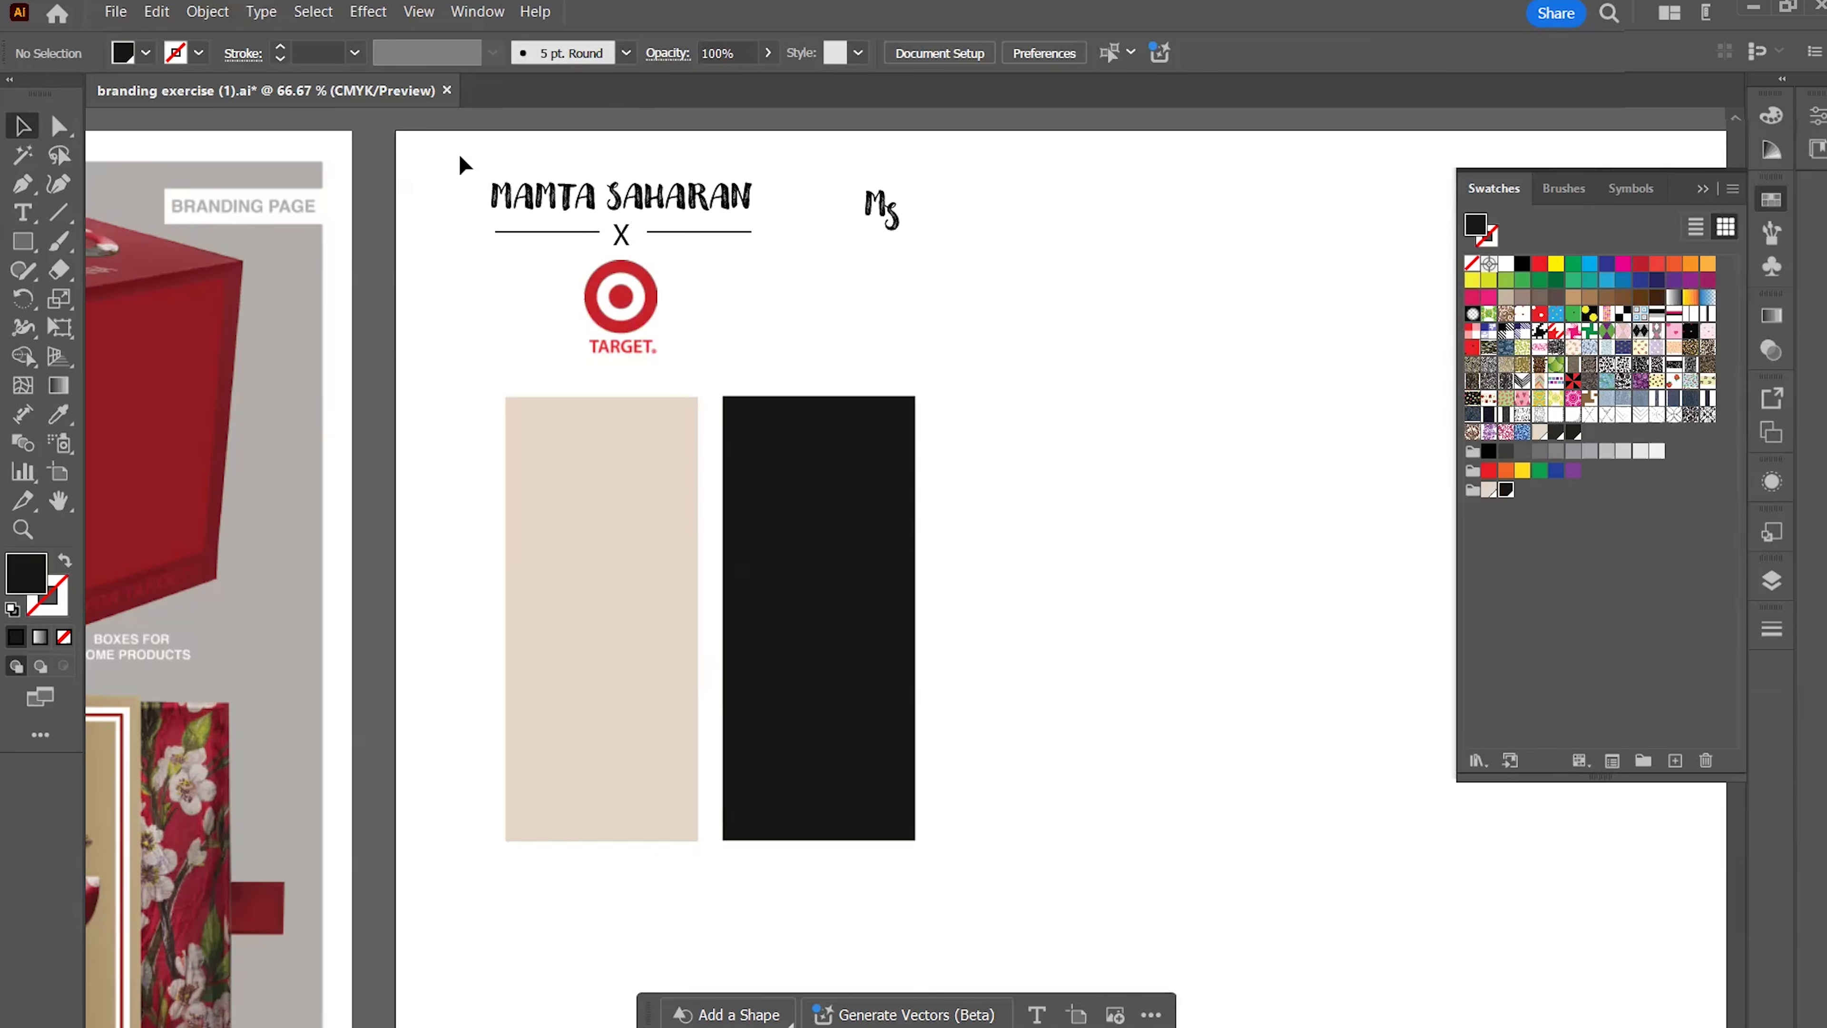
left_click(575, 498)
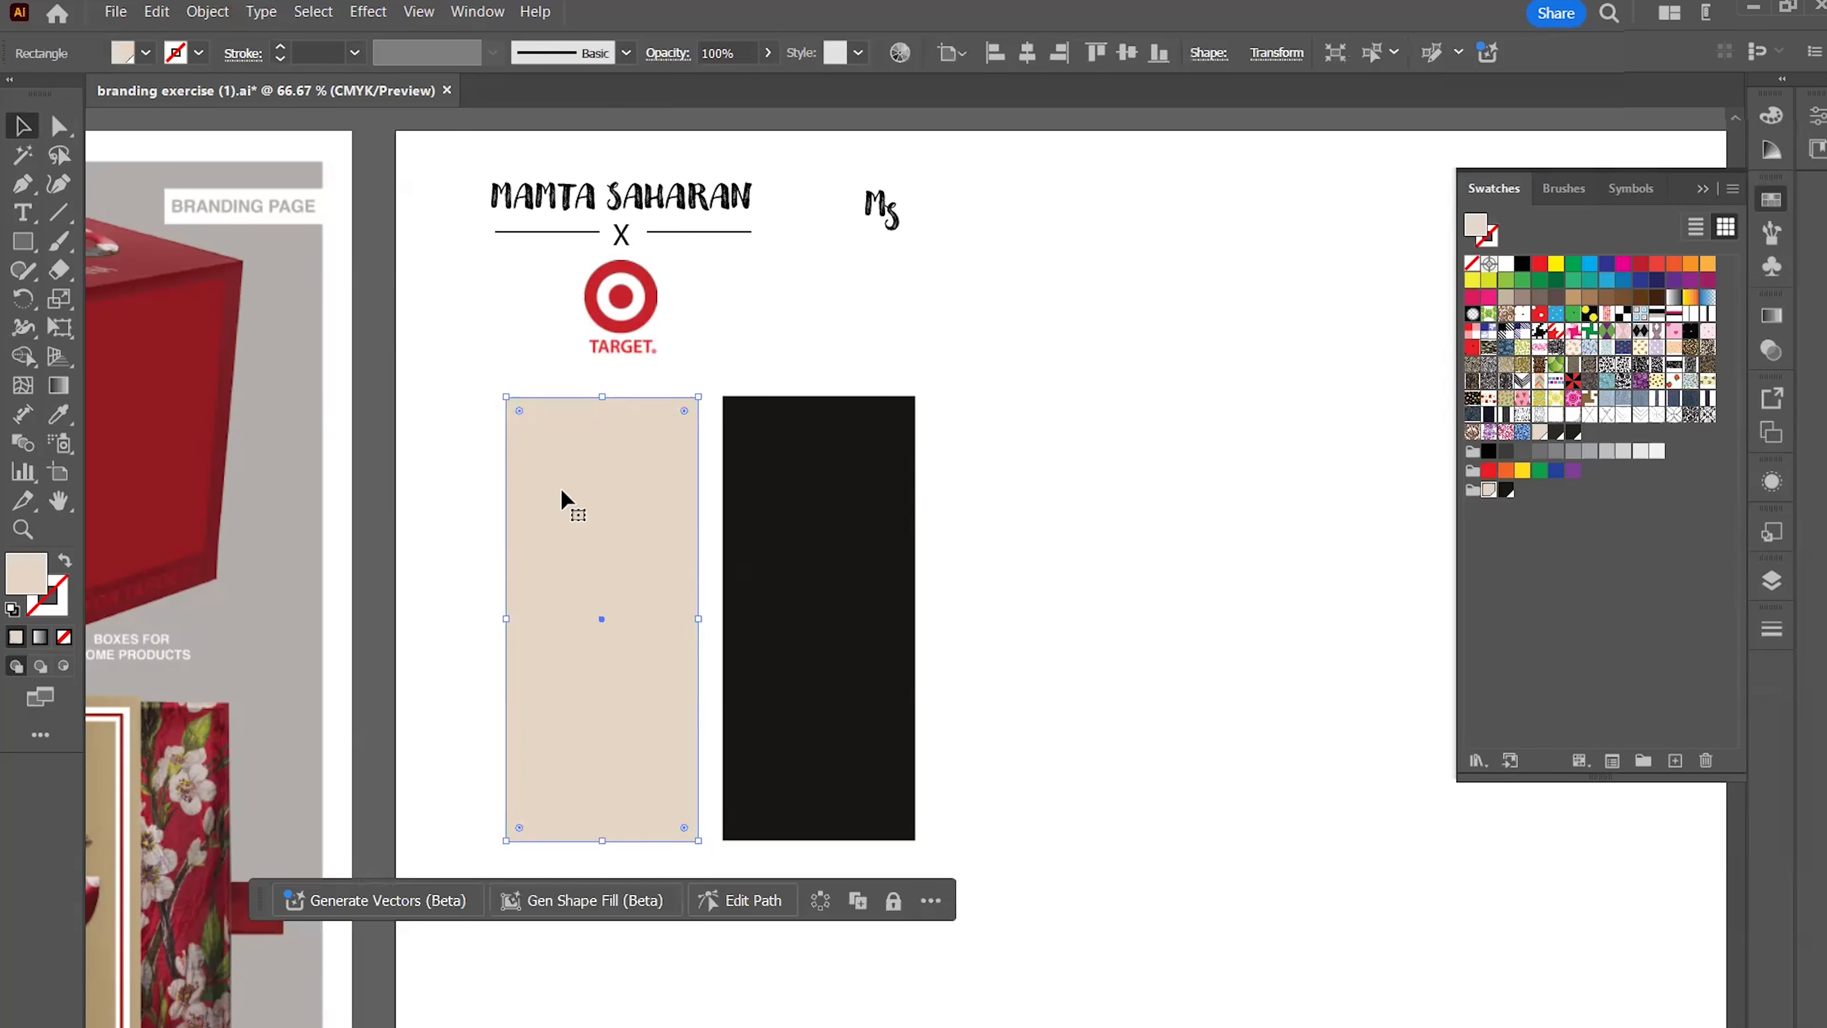
left_click(22, 241)
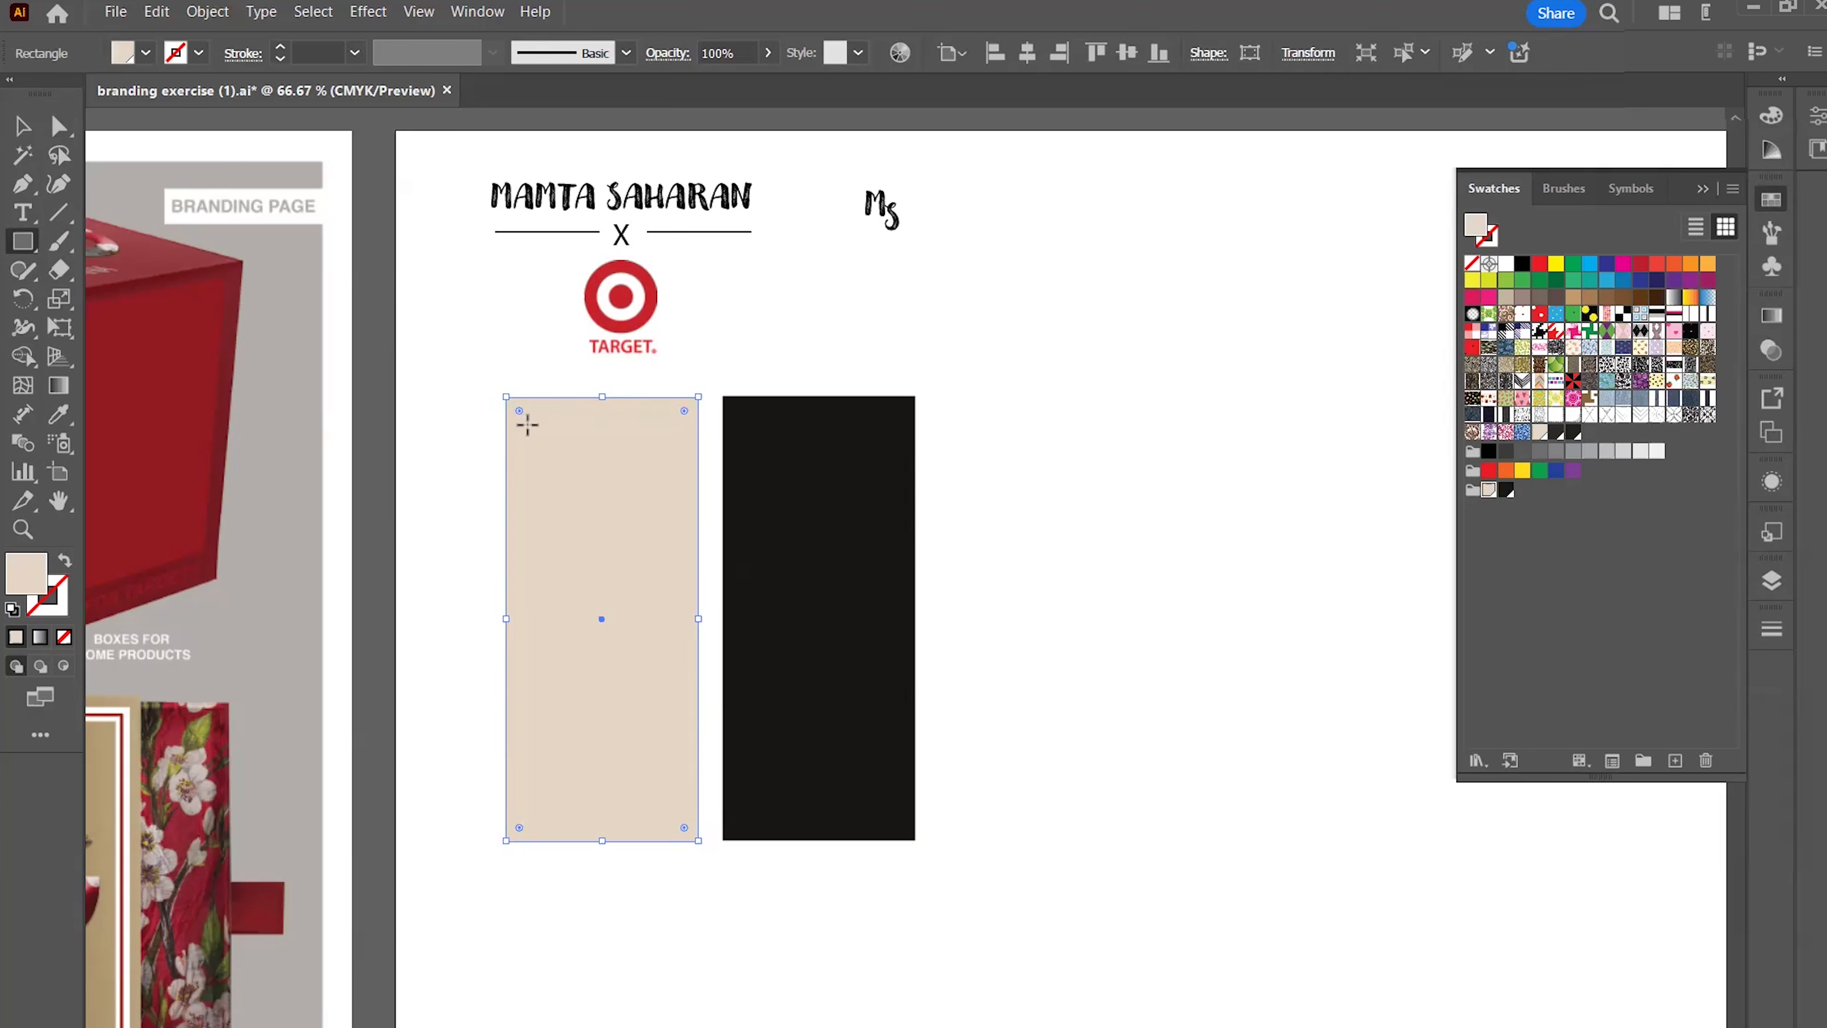
left_click_drag(528, 424, 677, 813)
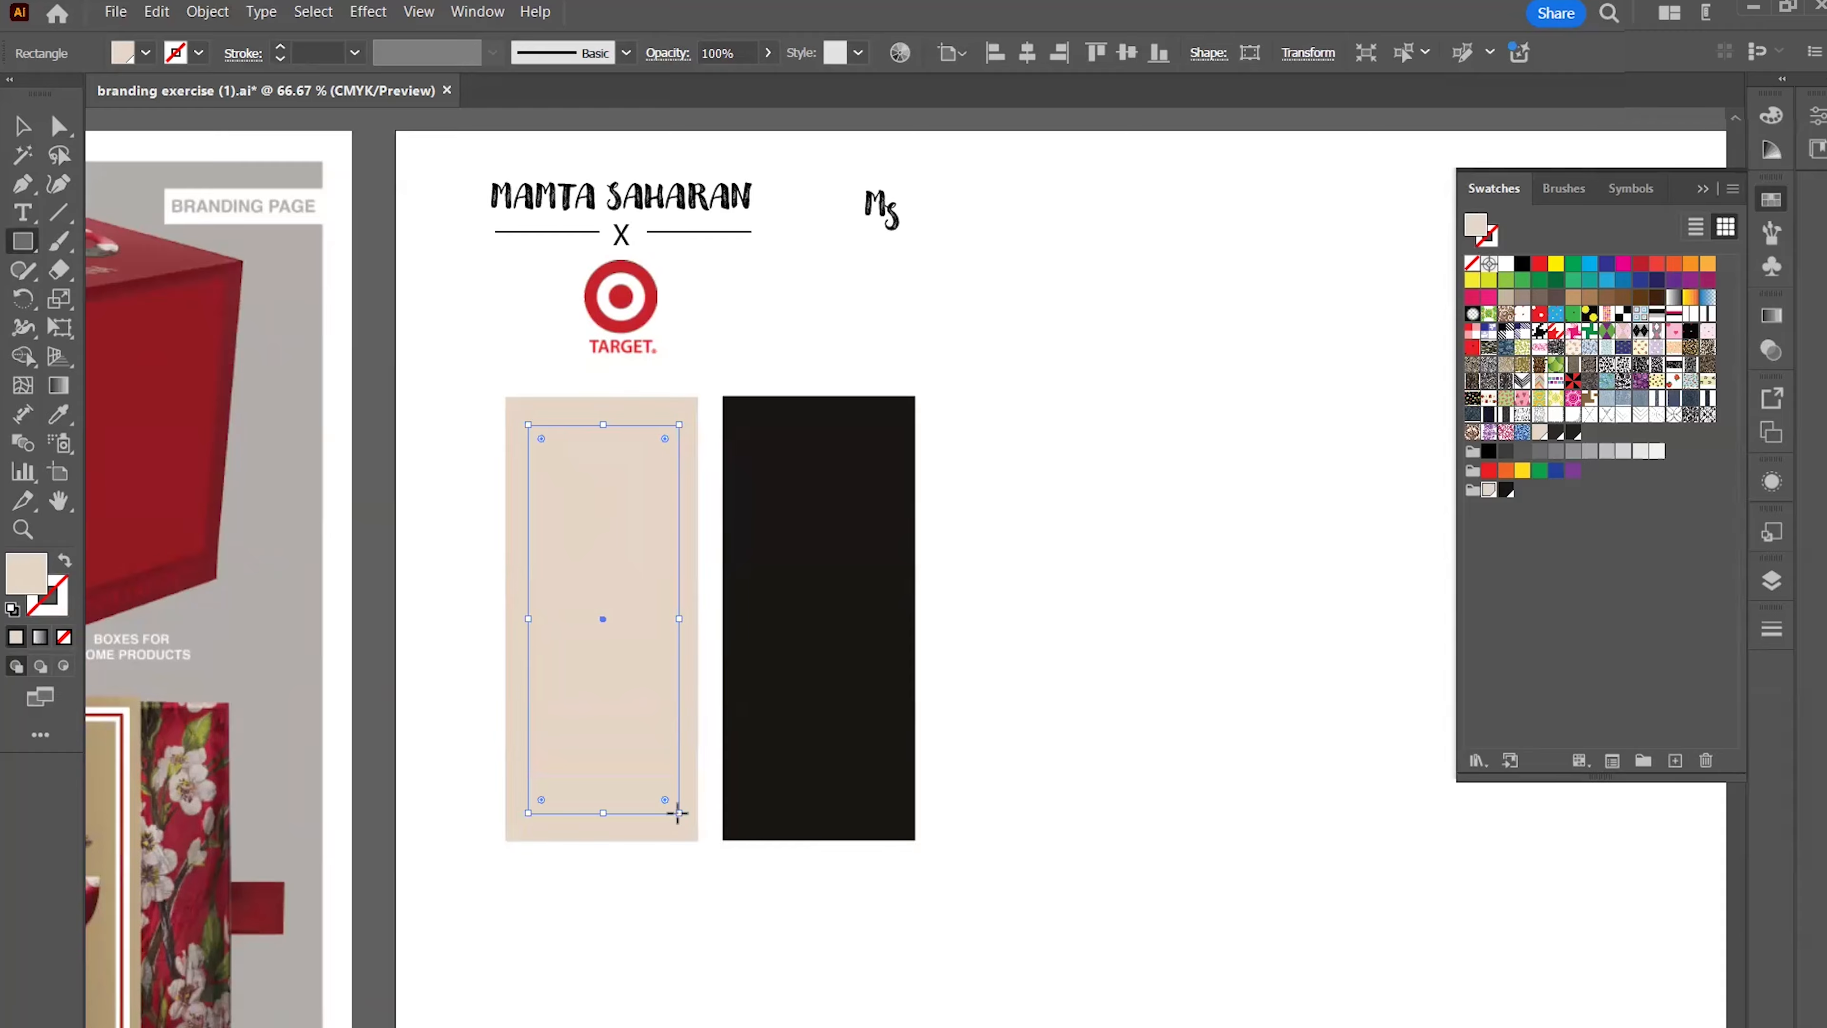
key("ctrl+z")
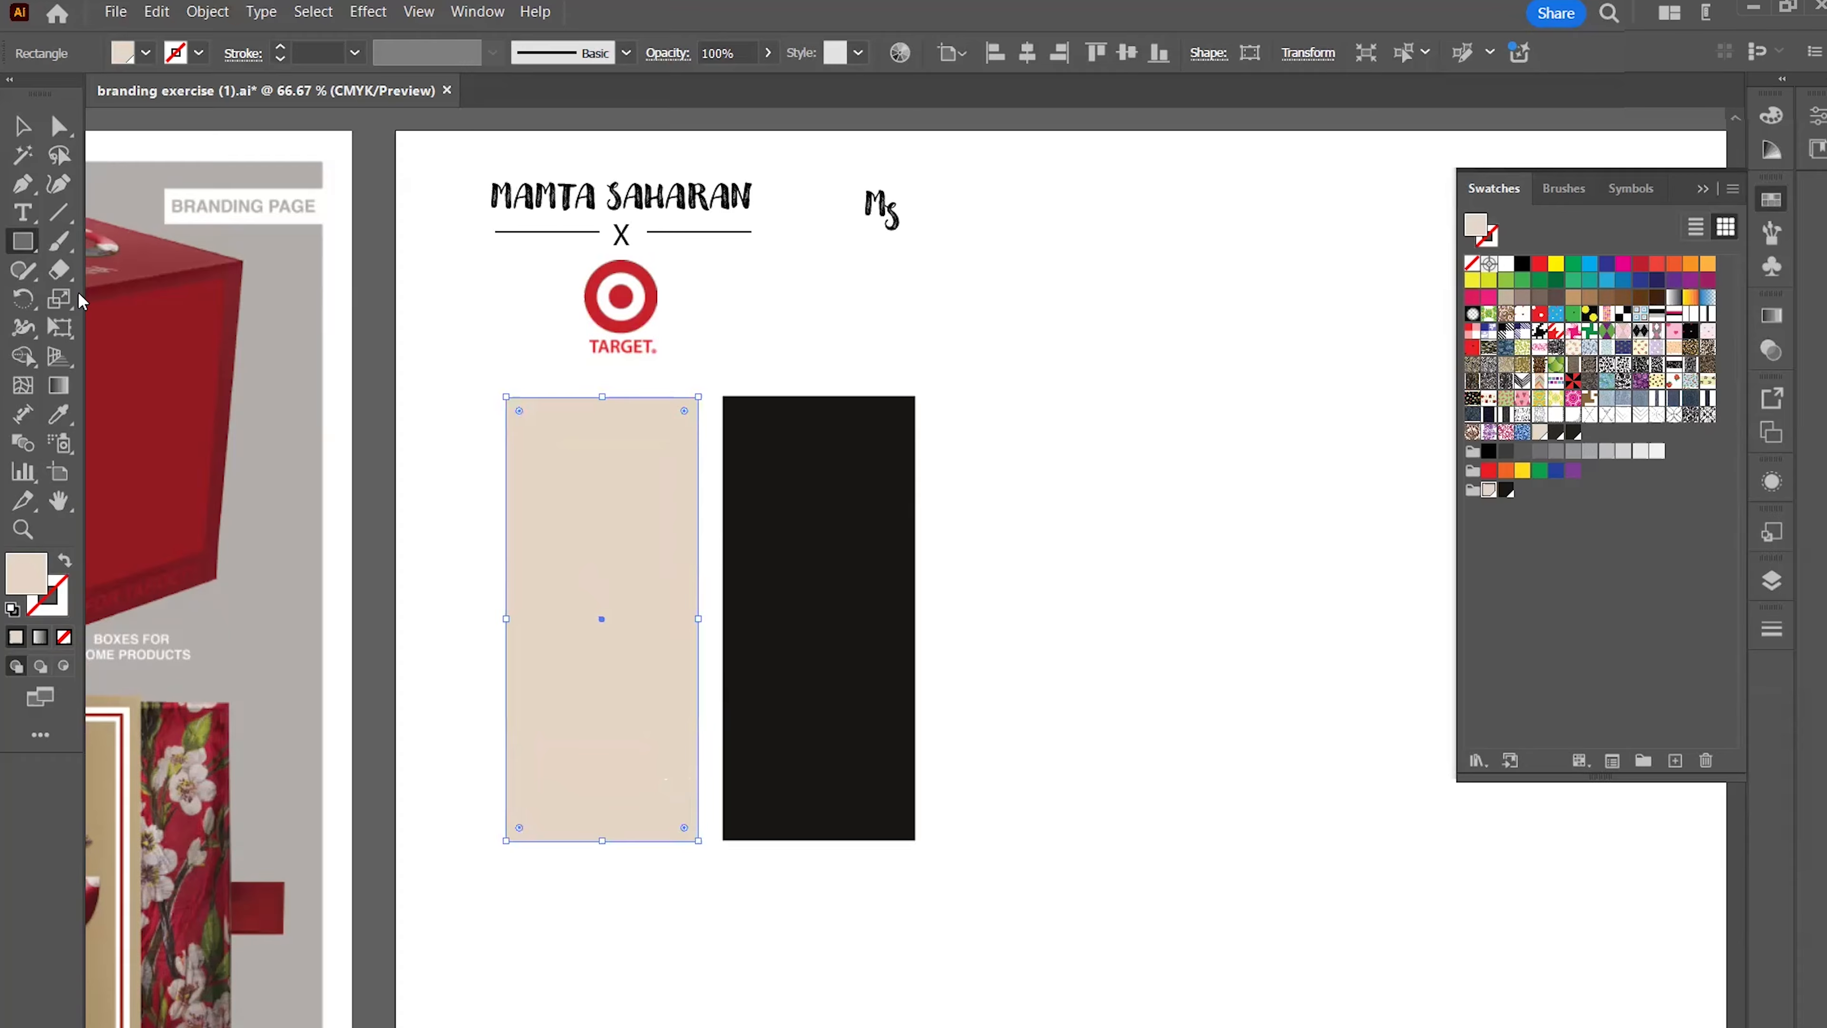
Create a copy of the beige rectangle scaled uniformly to 80% around its centre
left_click(22, 126)
left_click(58, 297)
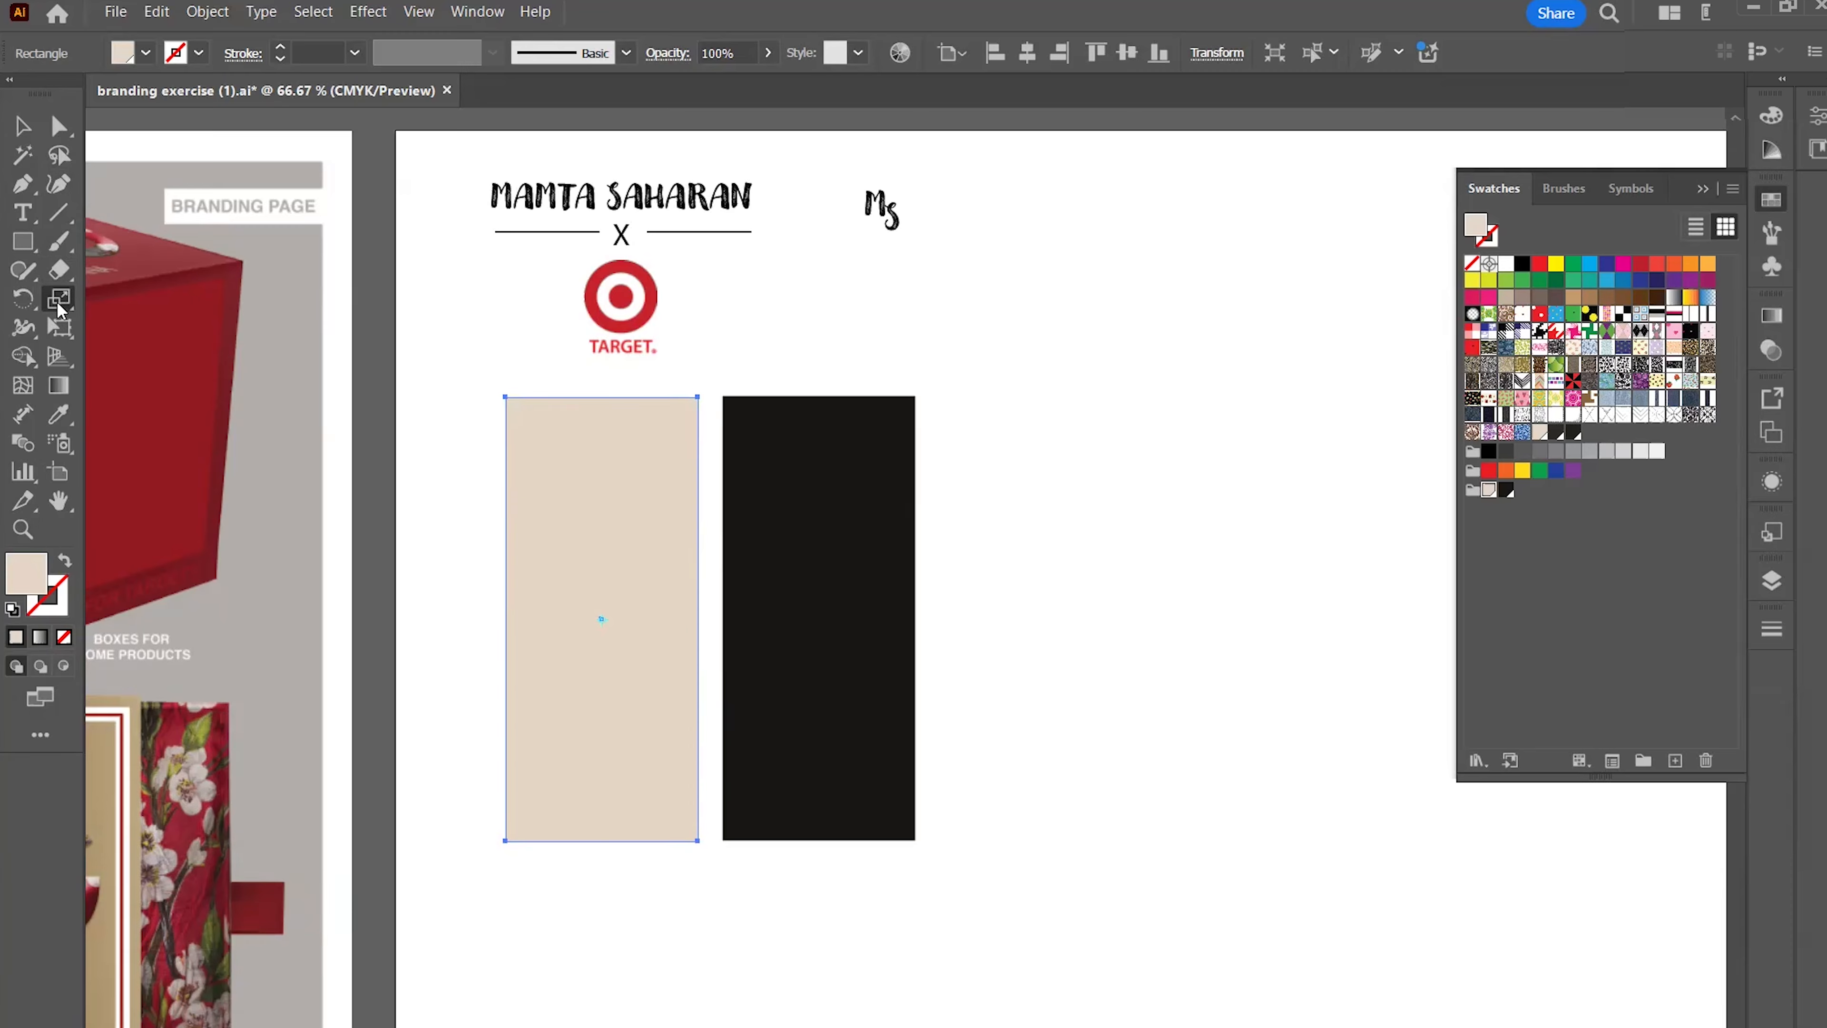
double_click(58, 300)
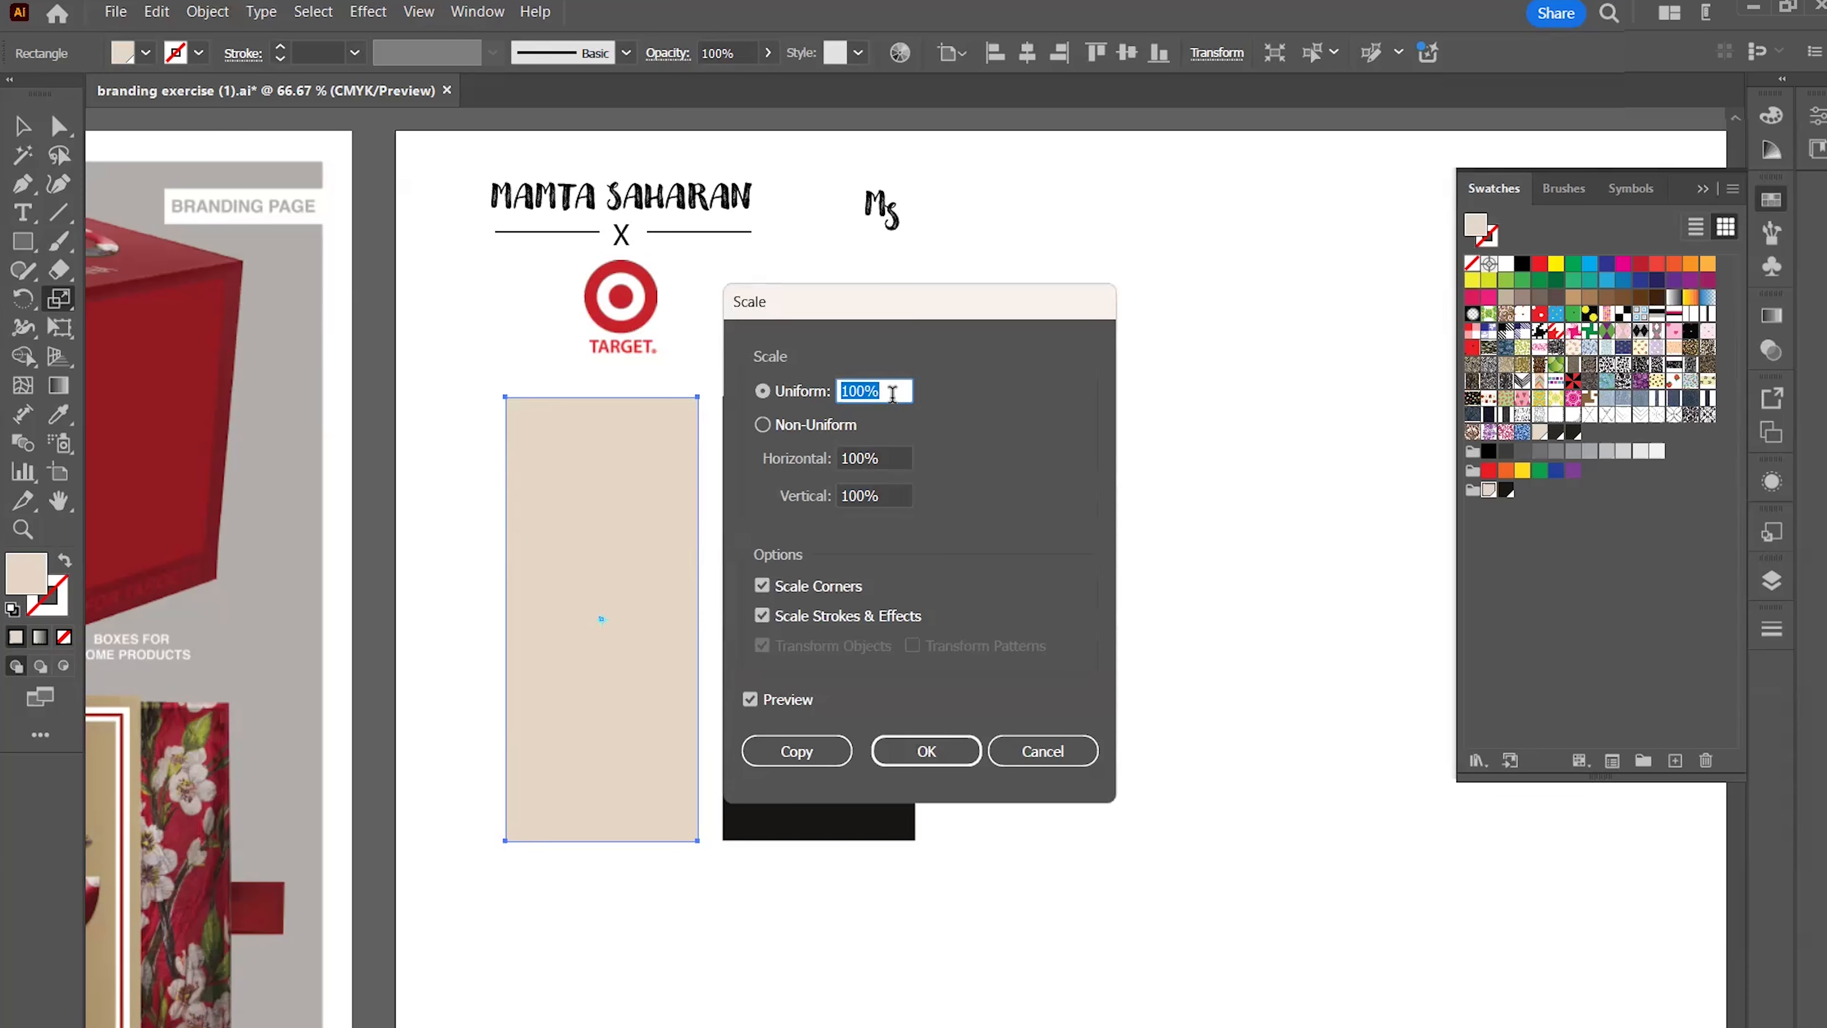
type("80")
left_click_drag(912, 310, 1224, 280)
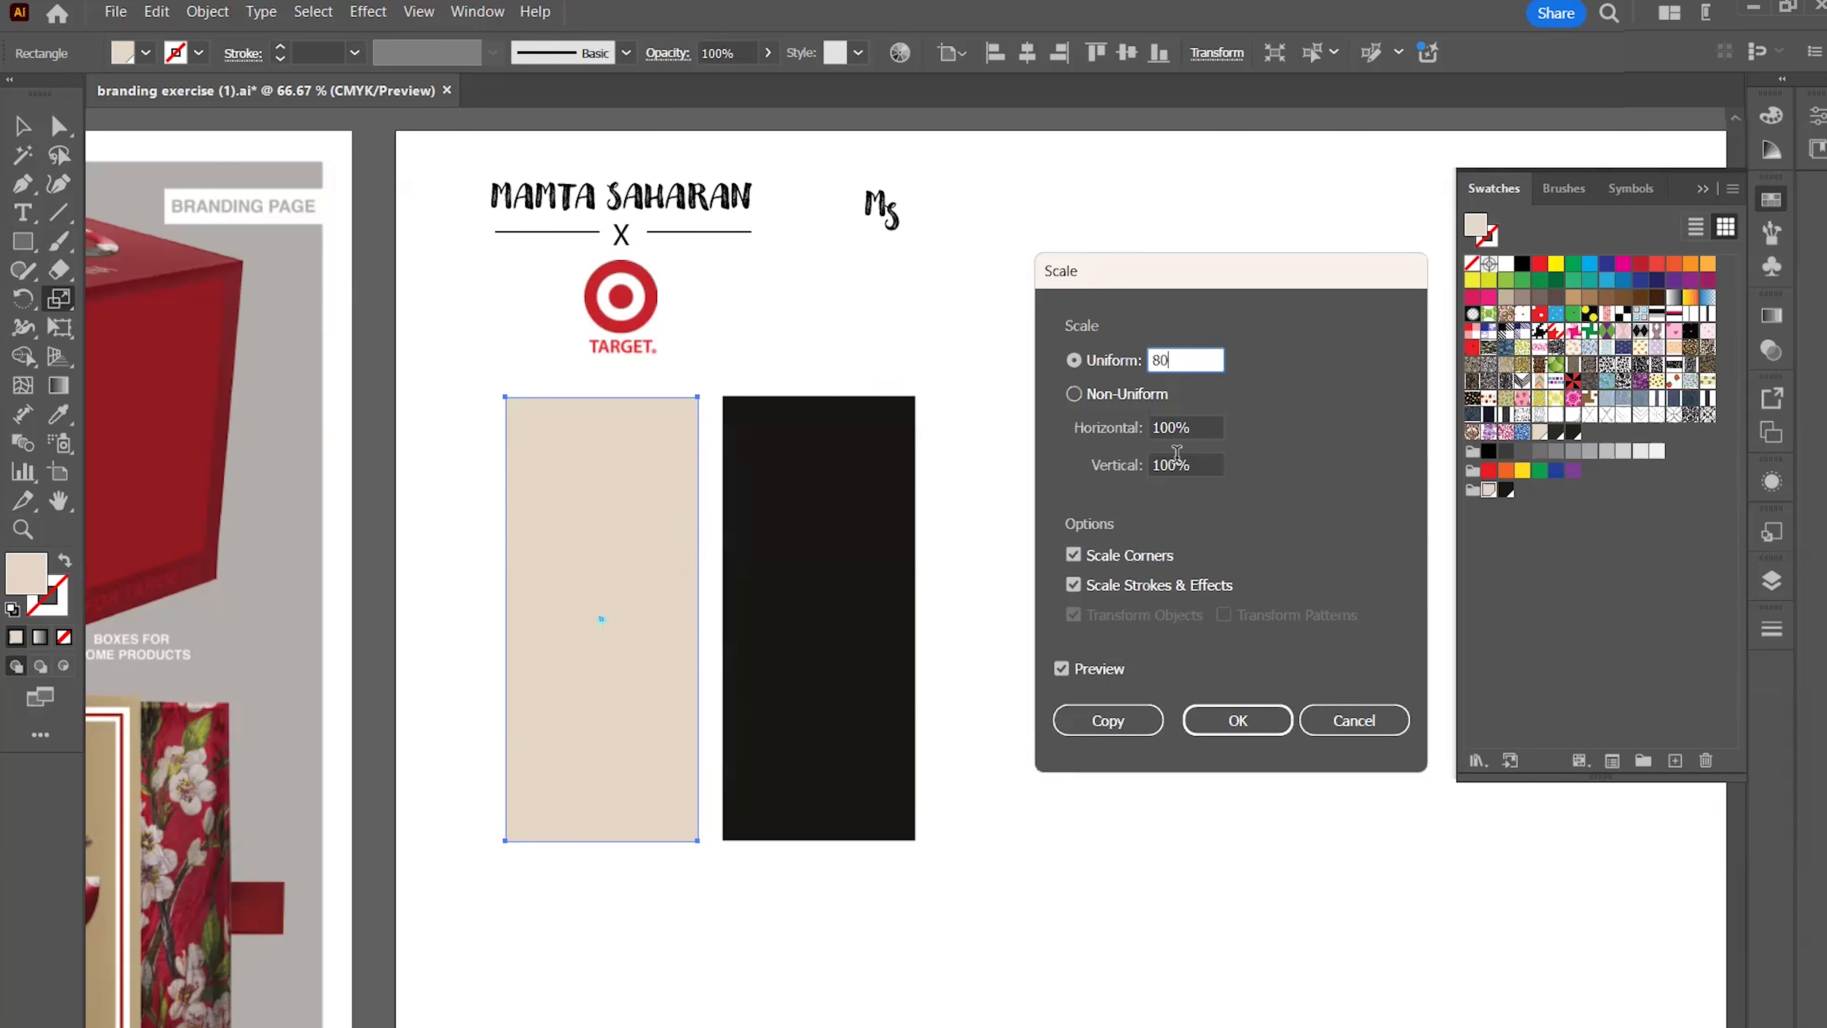
left_click(1109, 722)
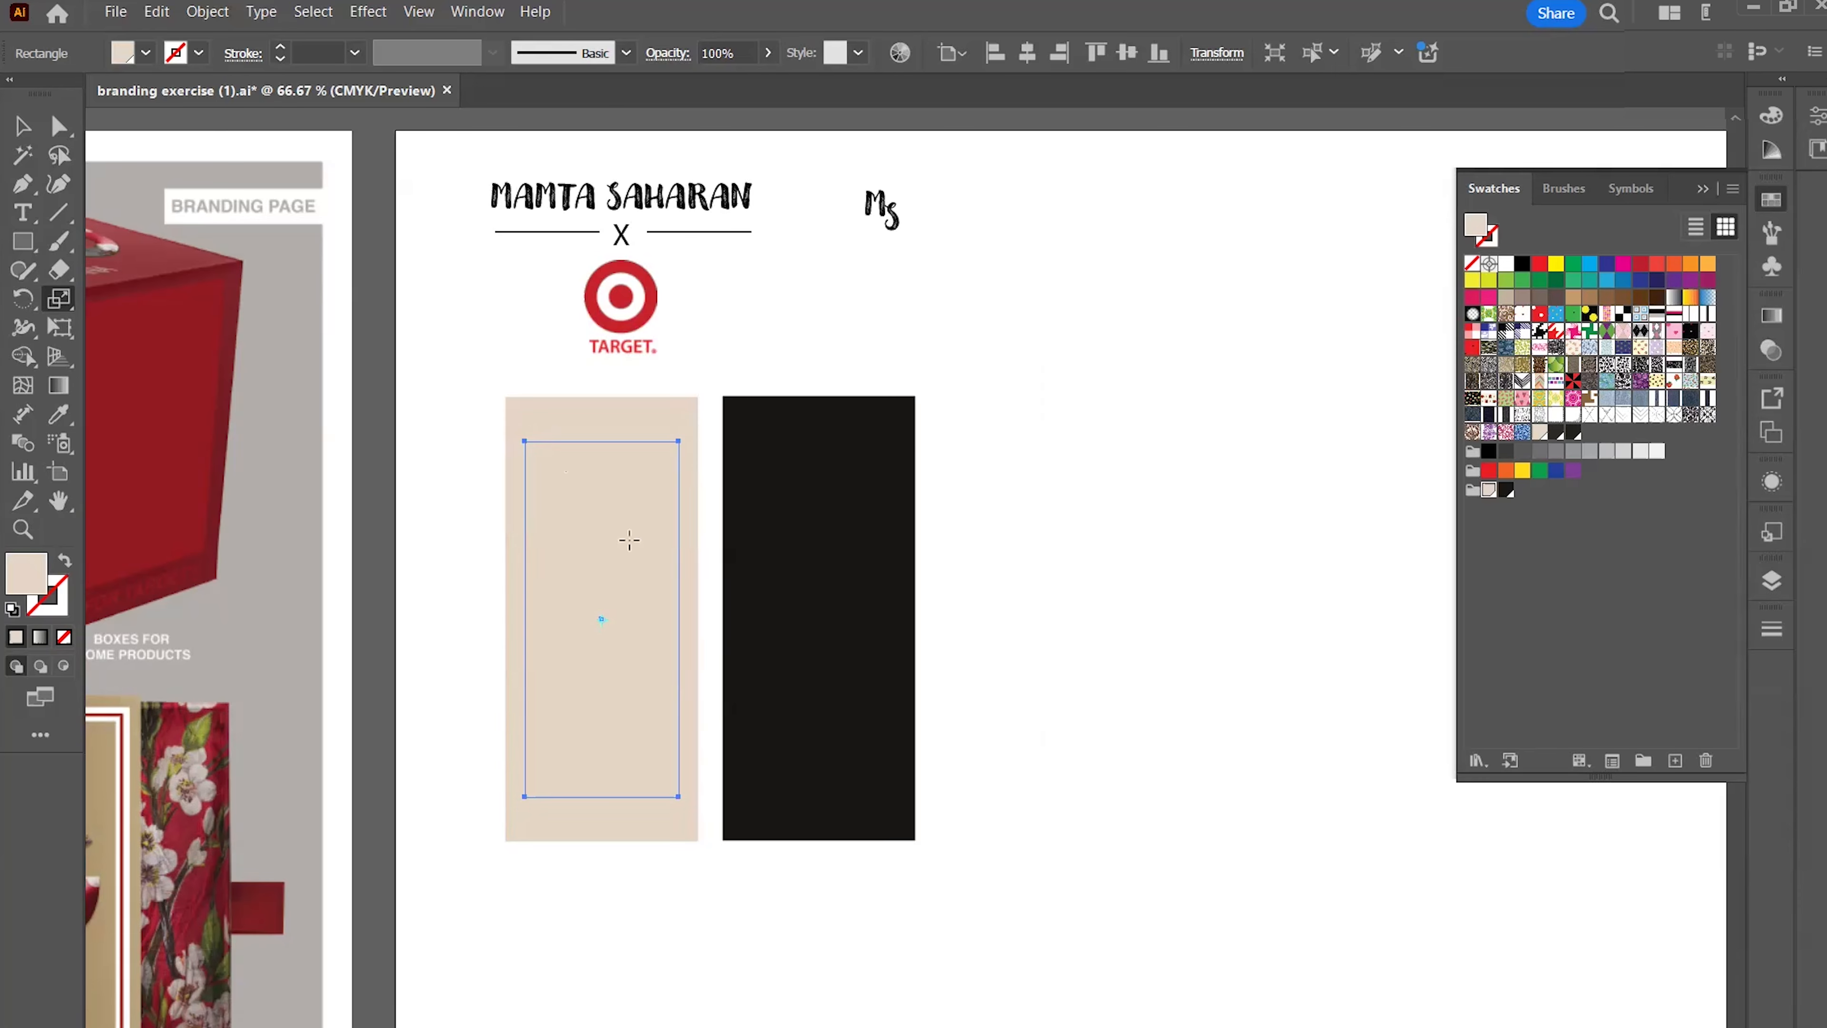
Fill the outer beige rectangle behind the smaller copy with the black swatch
left_click(21, 127)
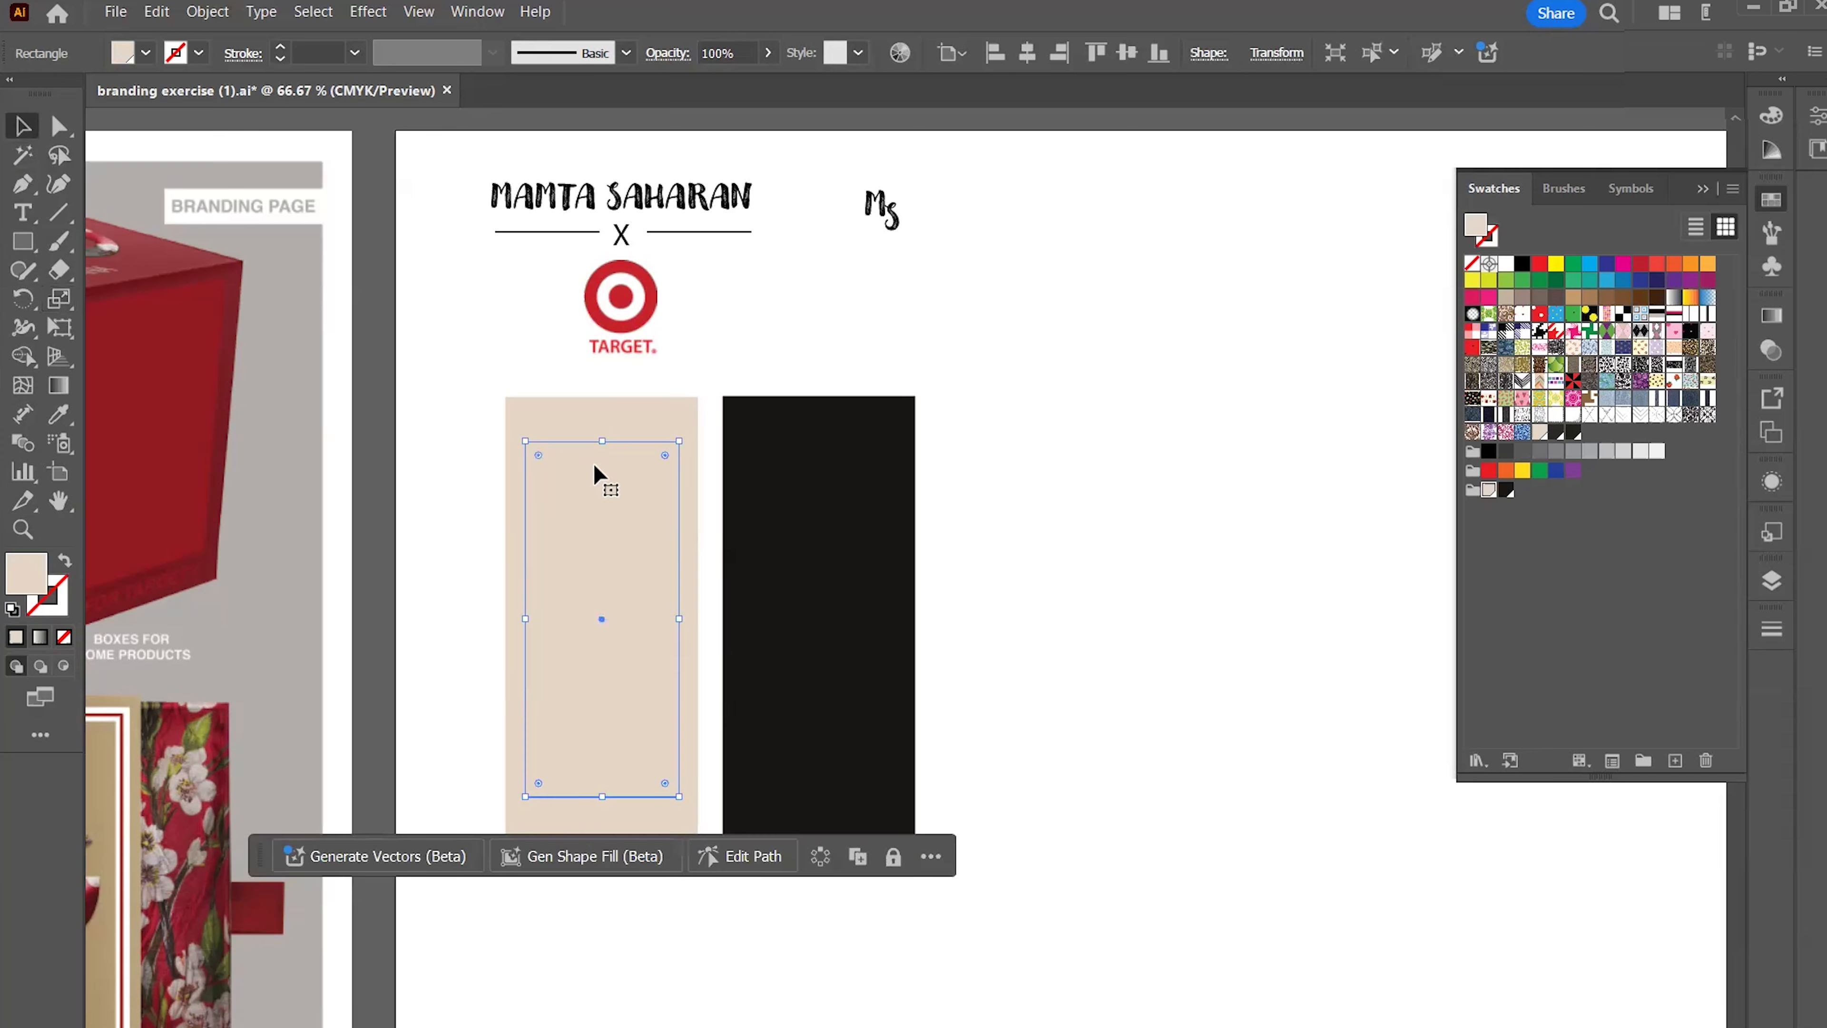
left_click(605, 411)
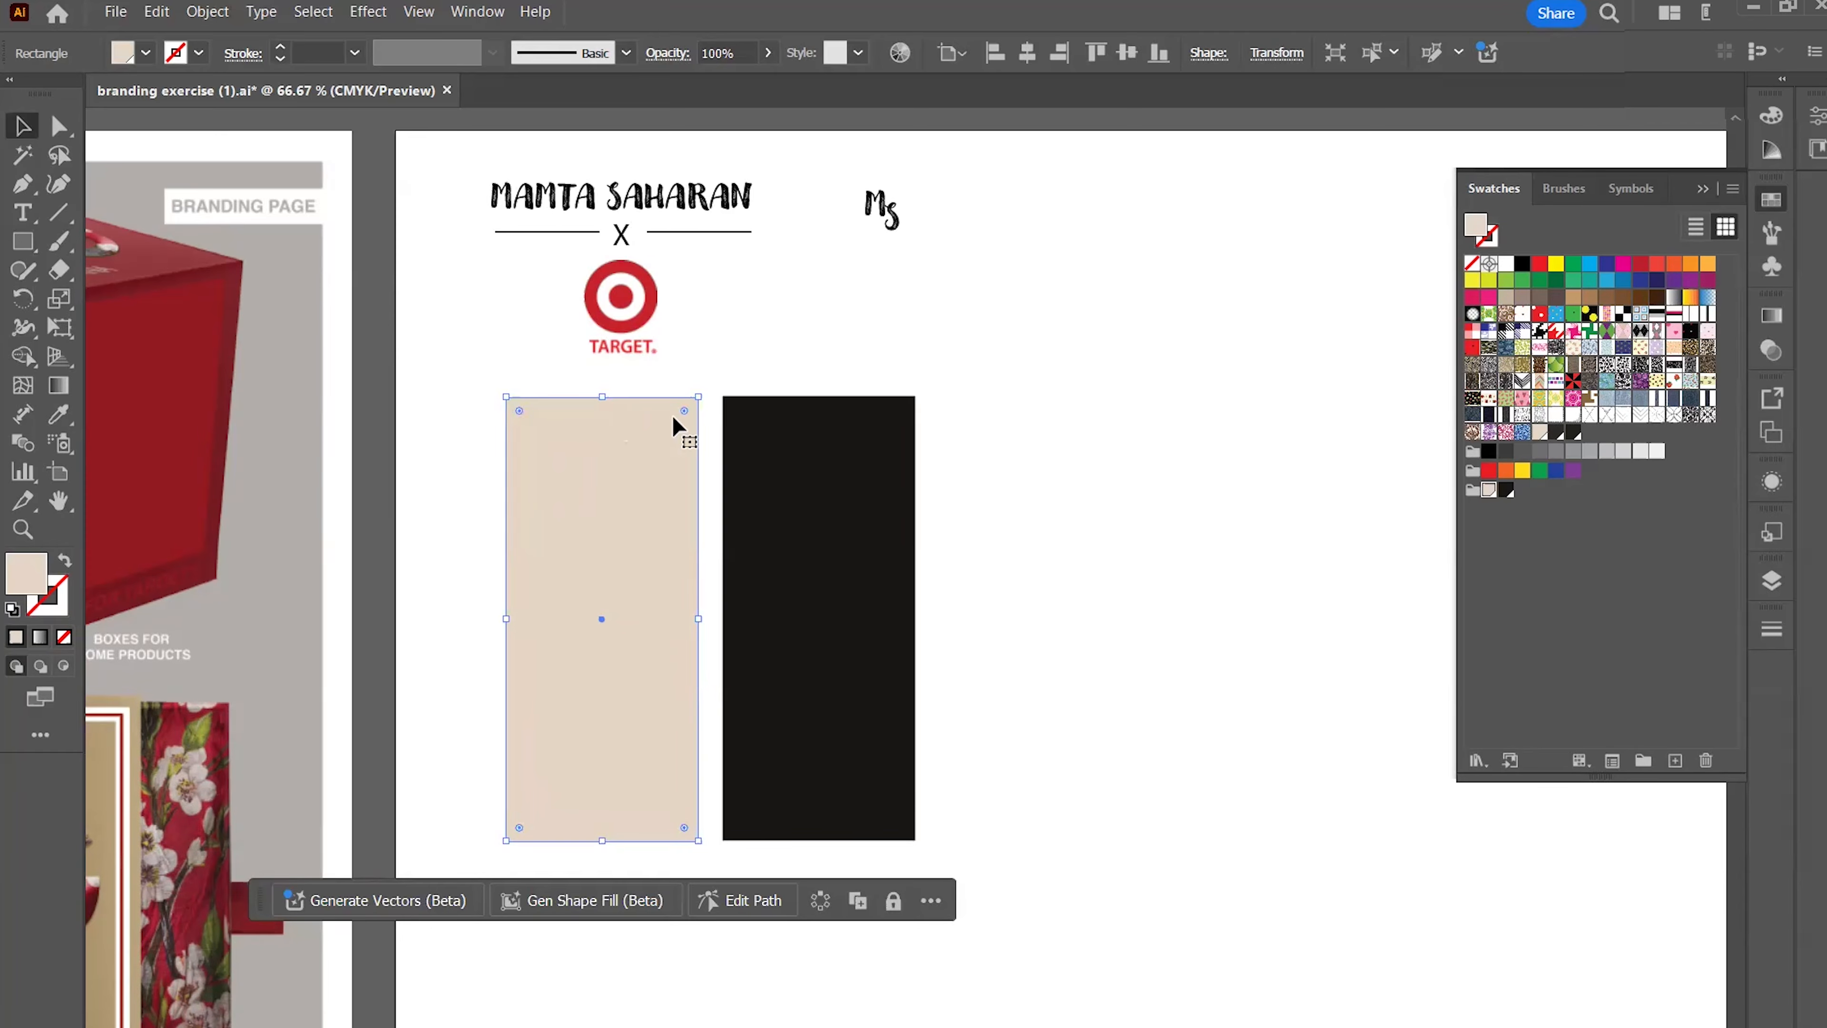
left_click(1505, 490)
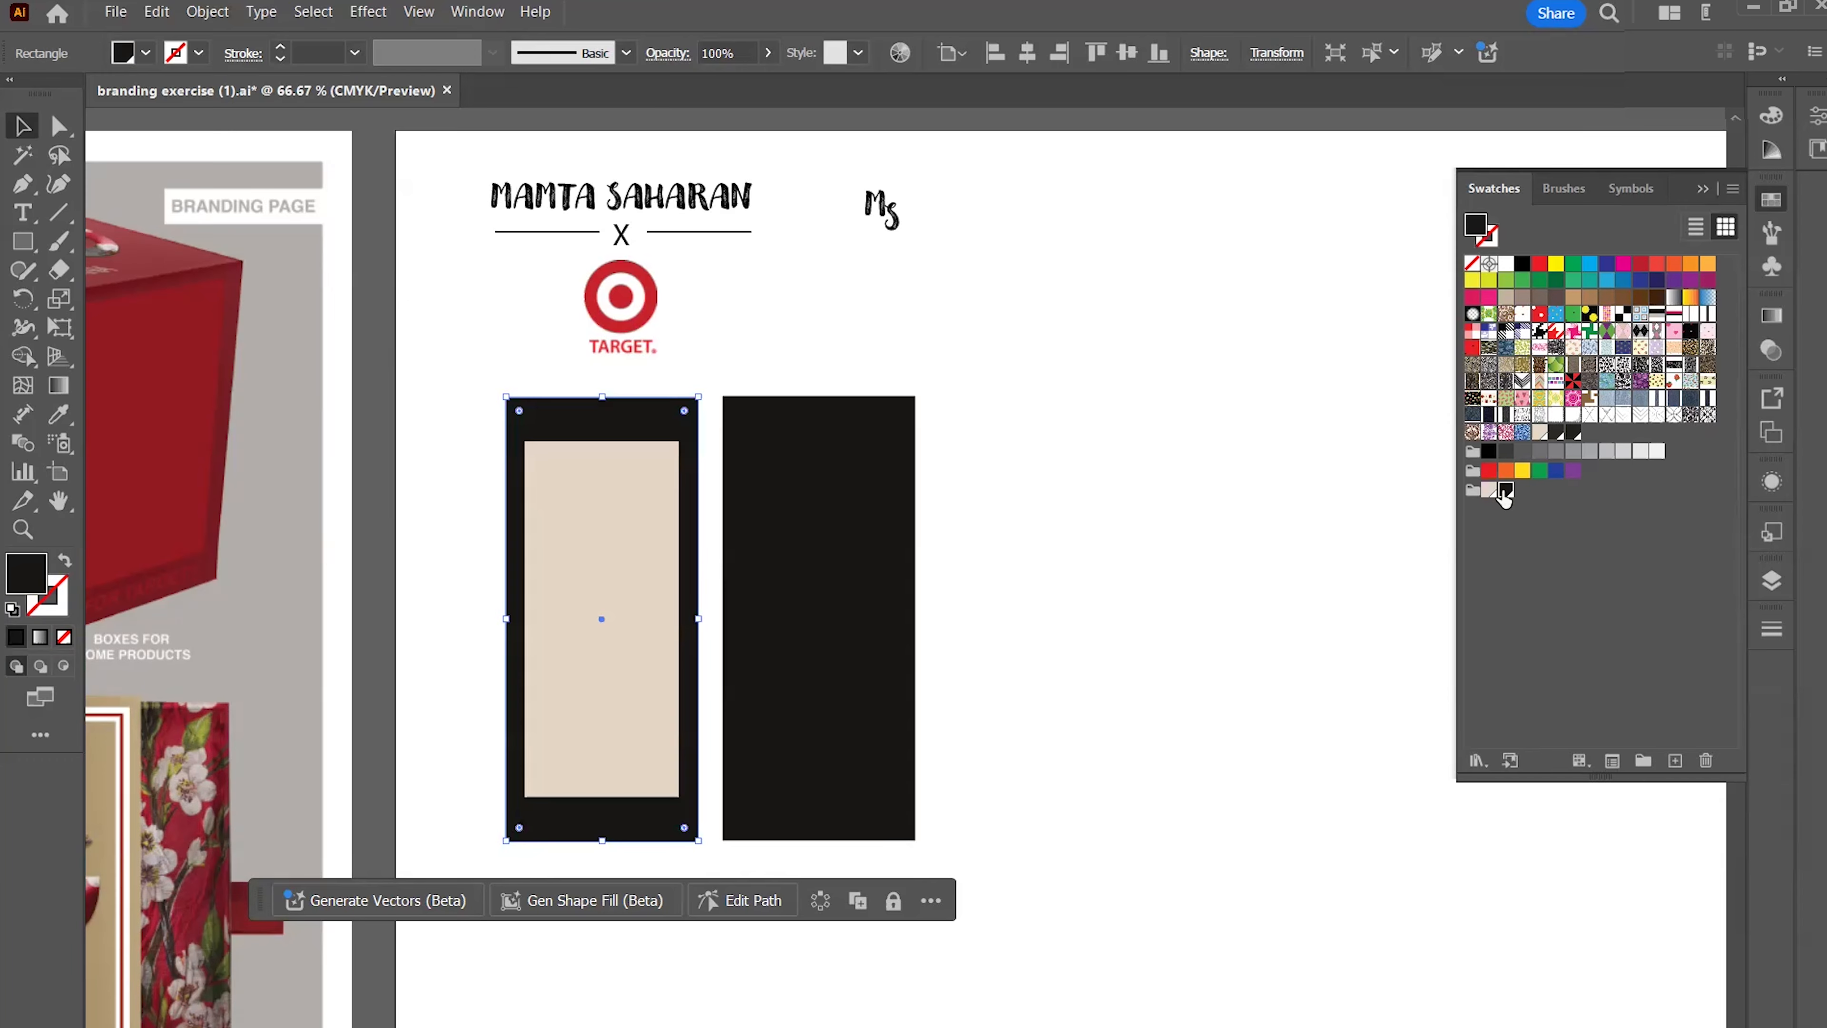
left_click(1055, 482)
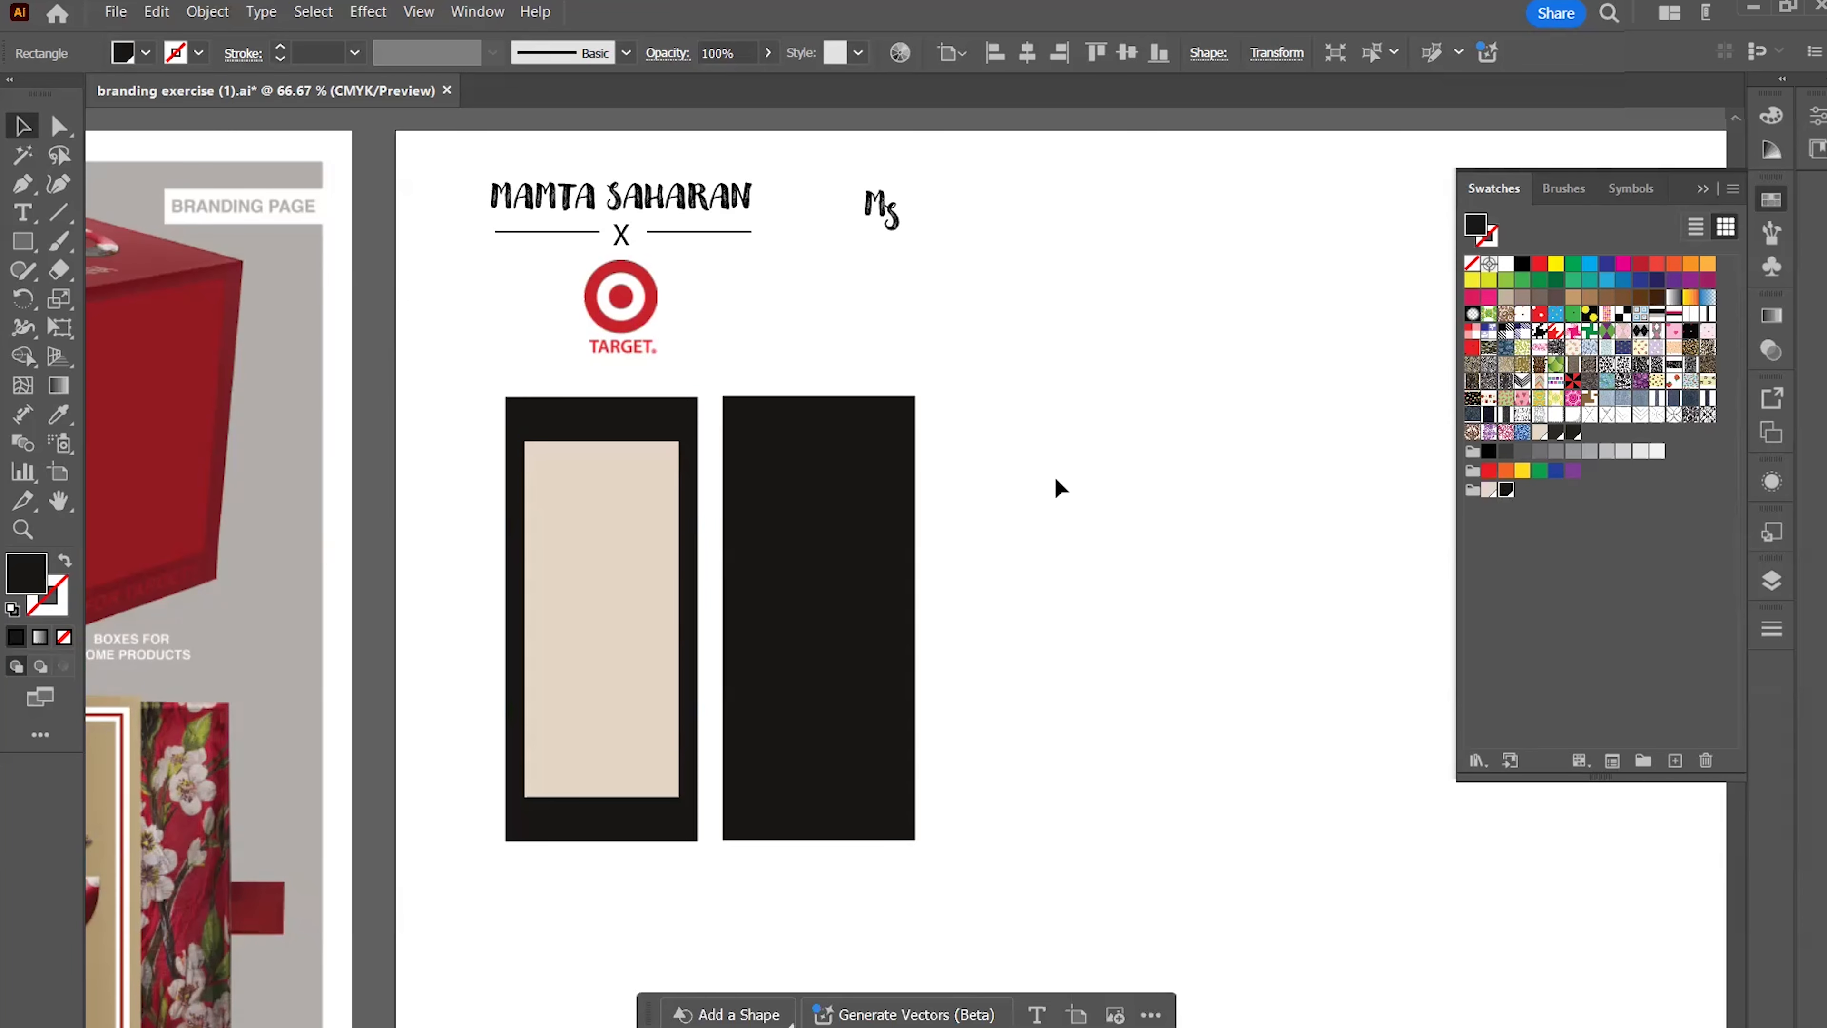
Stretch the inner beige panel upward and downward to leave an even black border around it
left_click(603, 507)
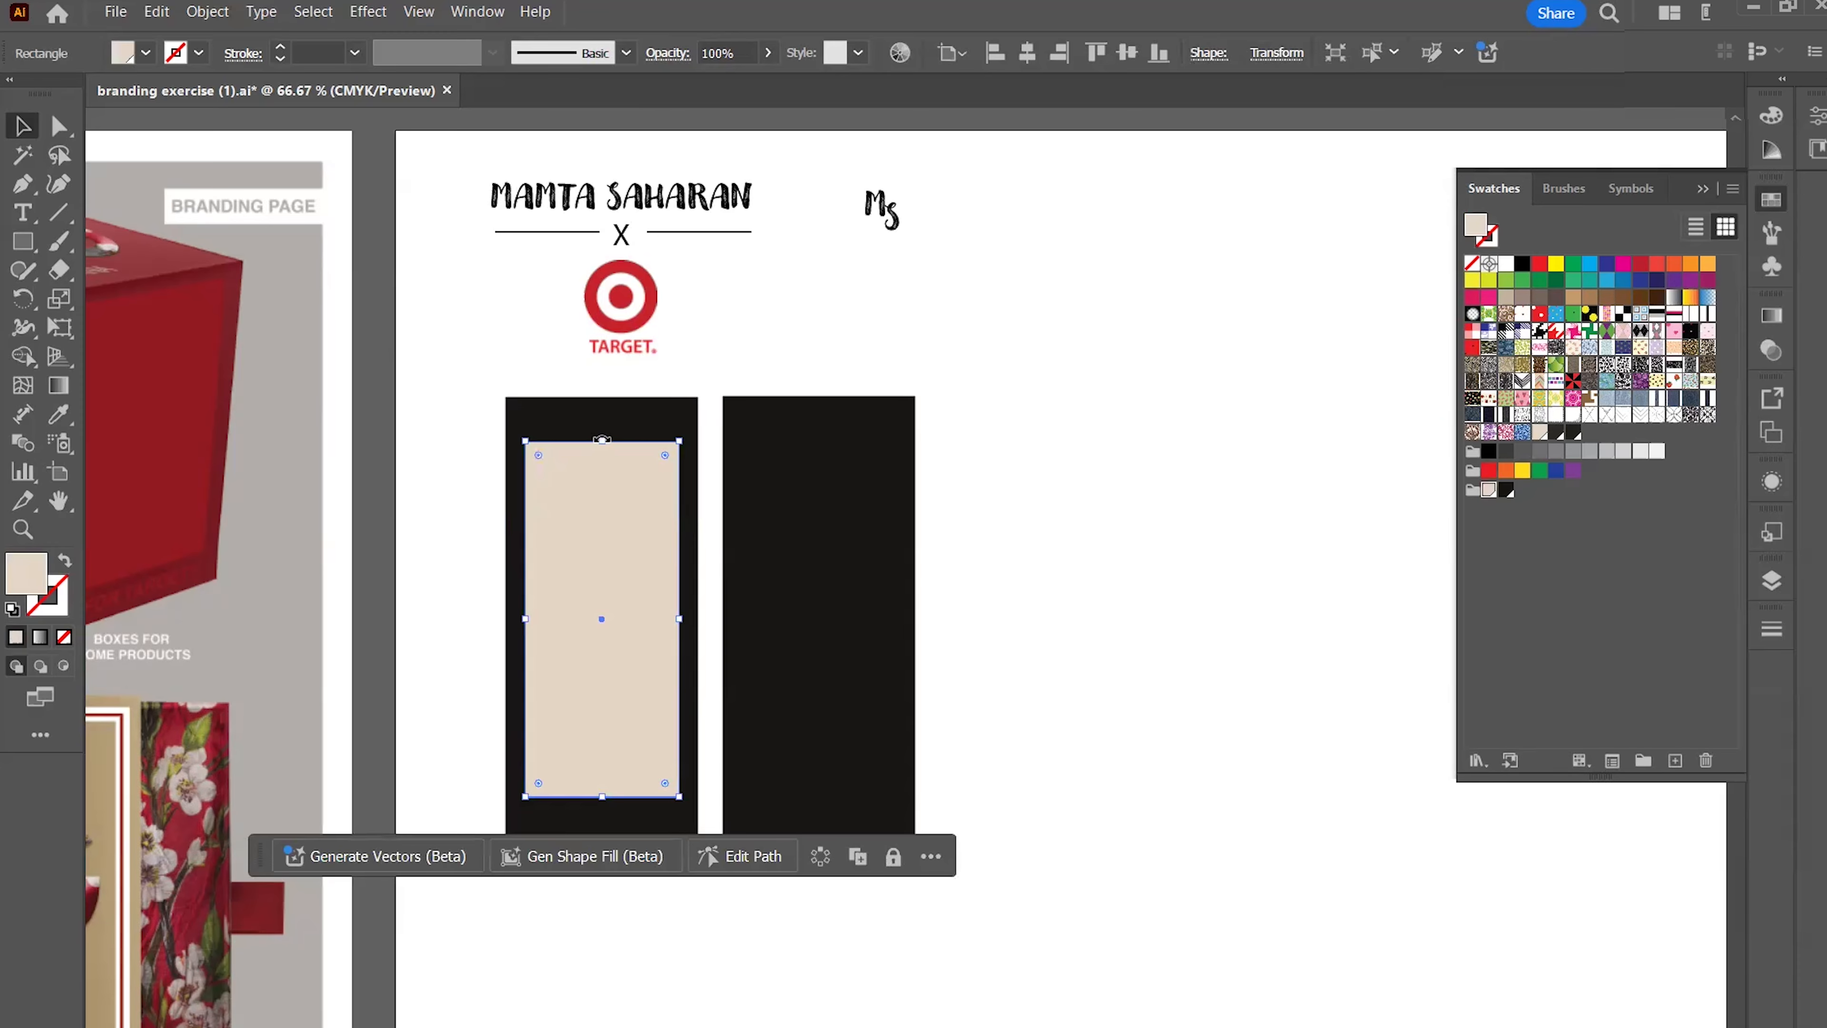
left_click_drag(602, 441, 604, 426)
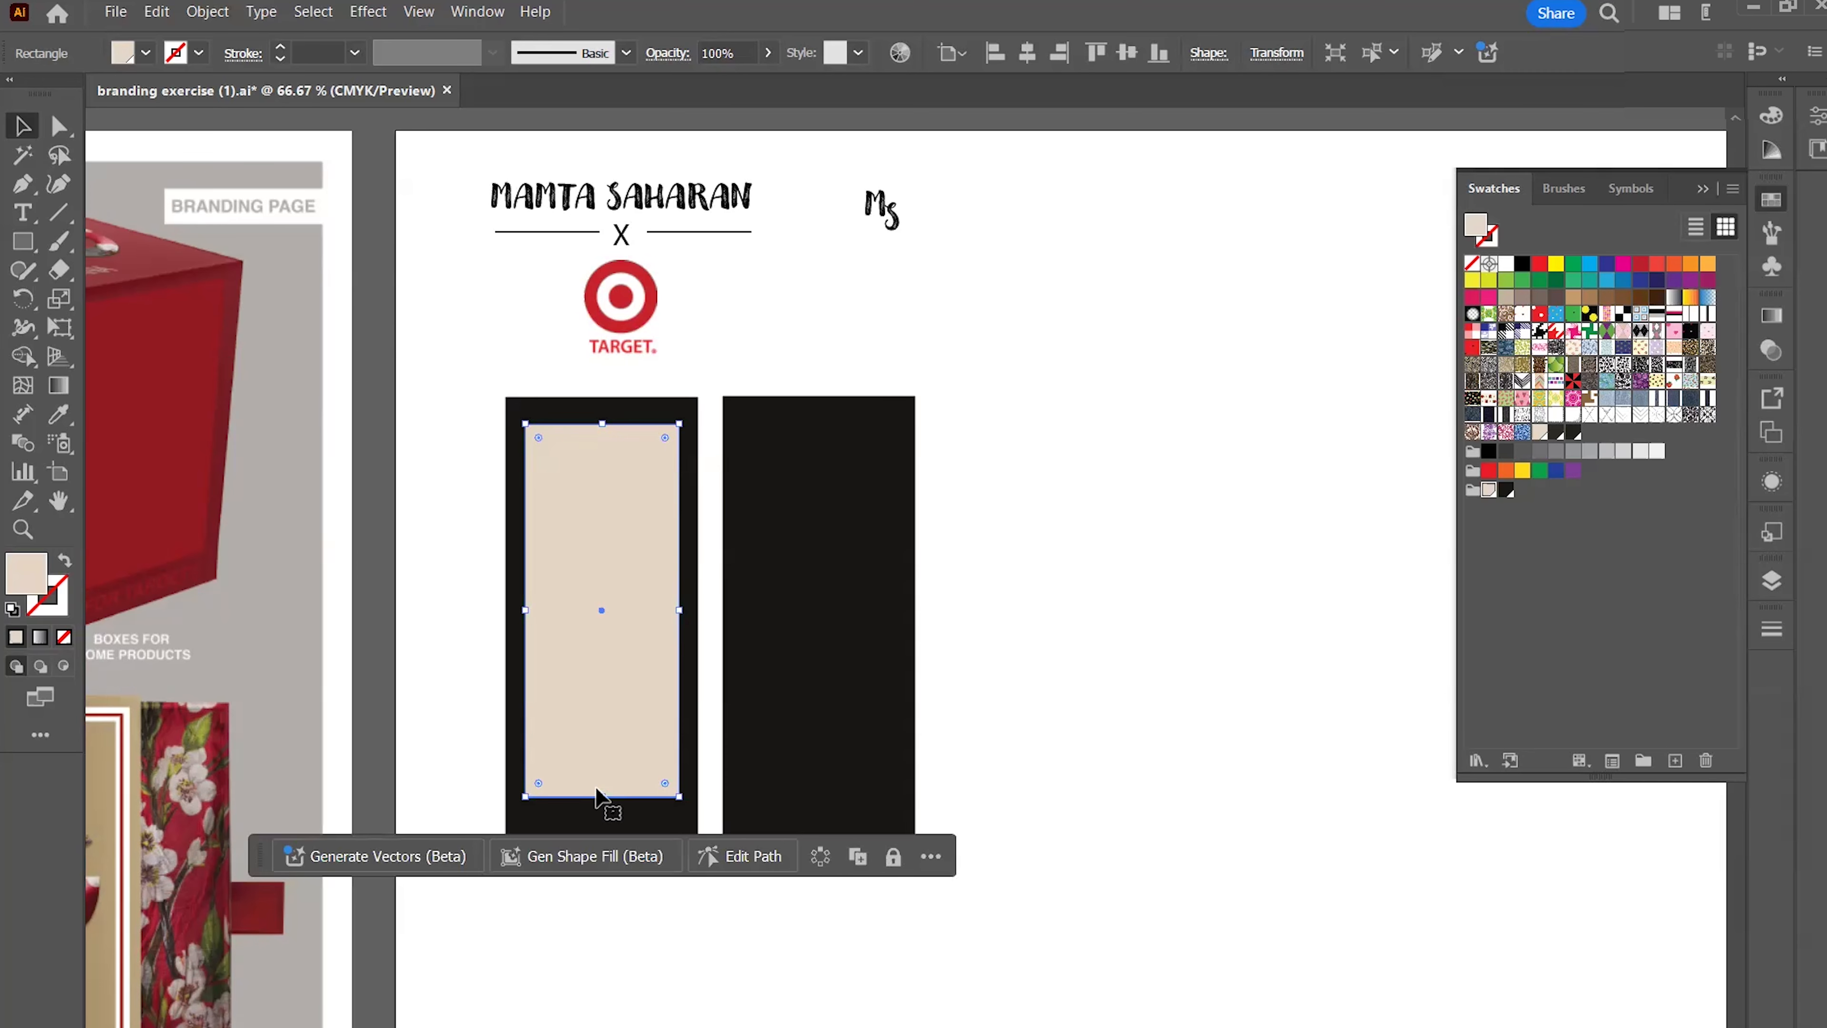
left_click_drag(602, 796, 604, 821)
left_click_drag(602, 424, 603, 413)
left_click(985, 504)
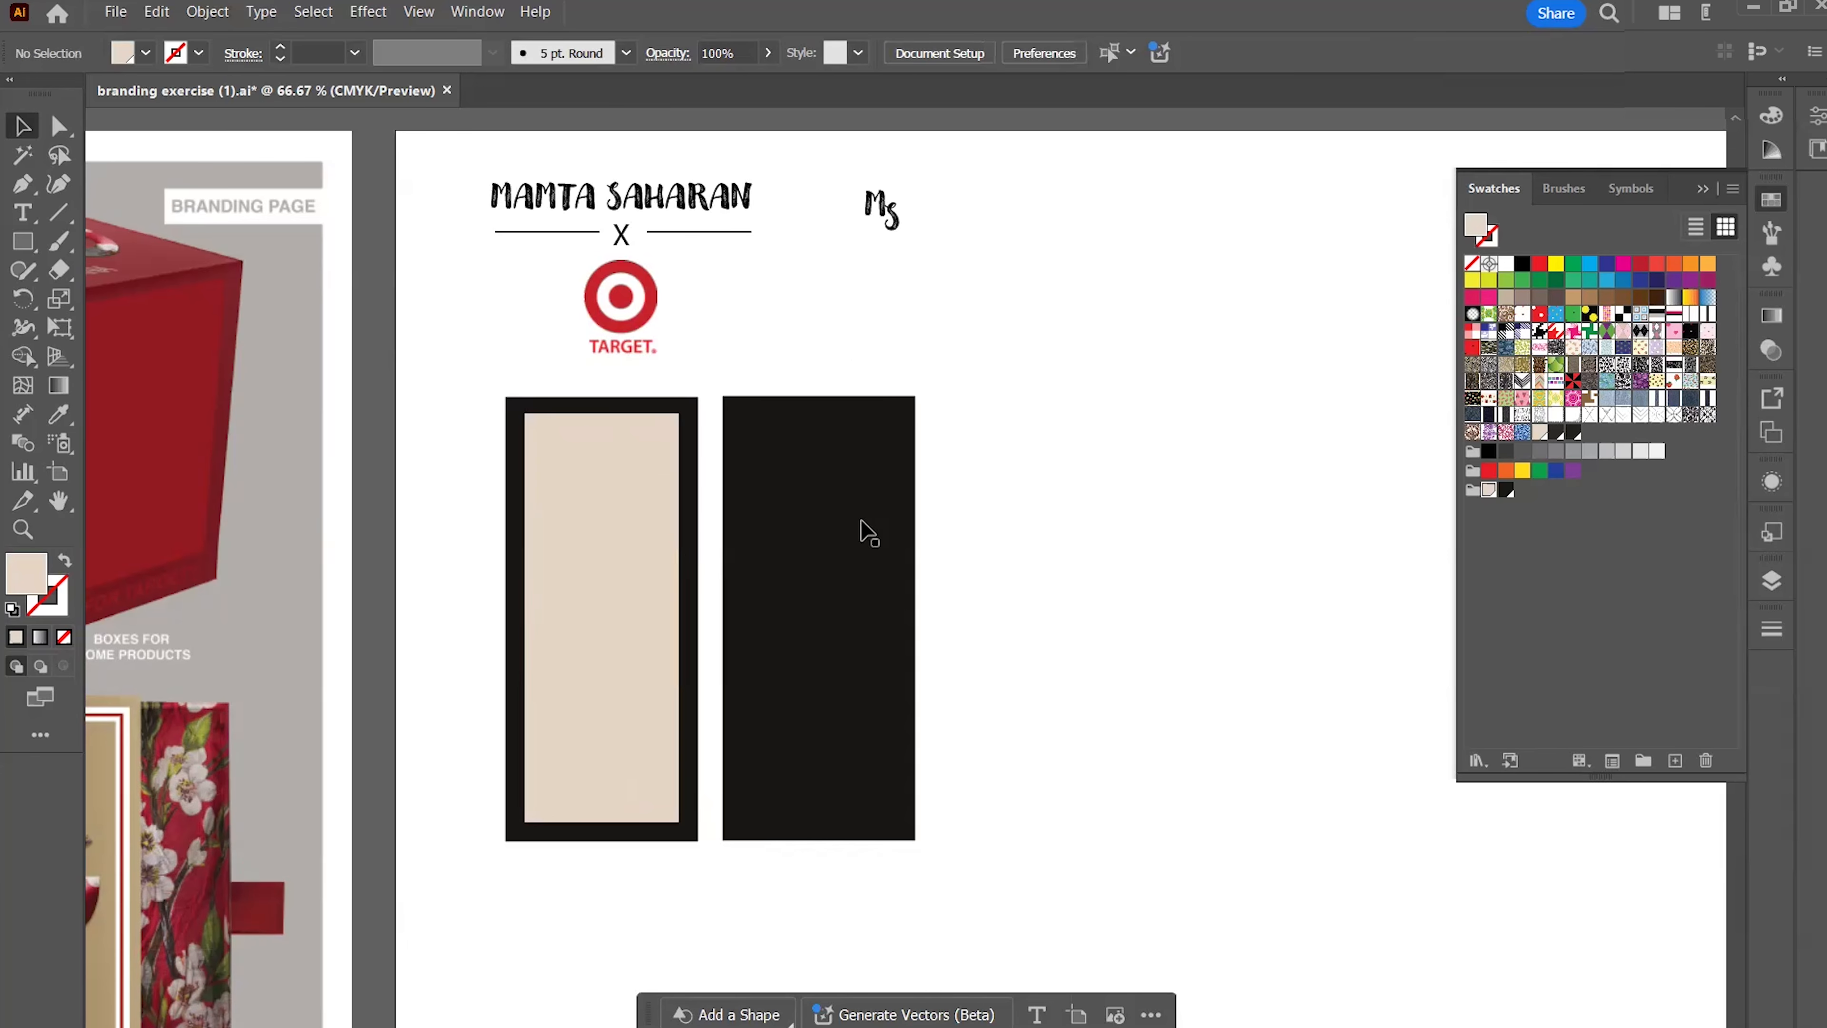
Duplicate the co-branded logo to the right of the hang tags and scale the copy down to about 117 pt wide
left_click_drag(460, 166, 775, 379)
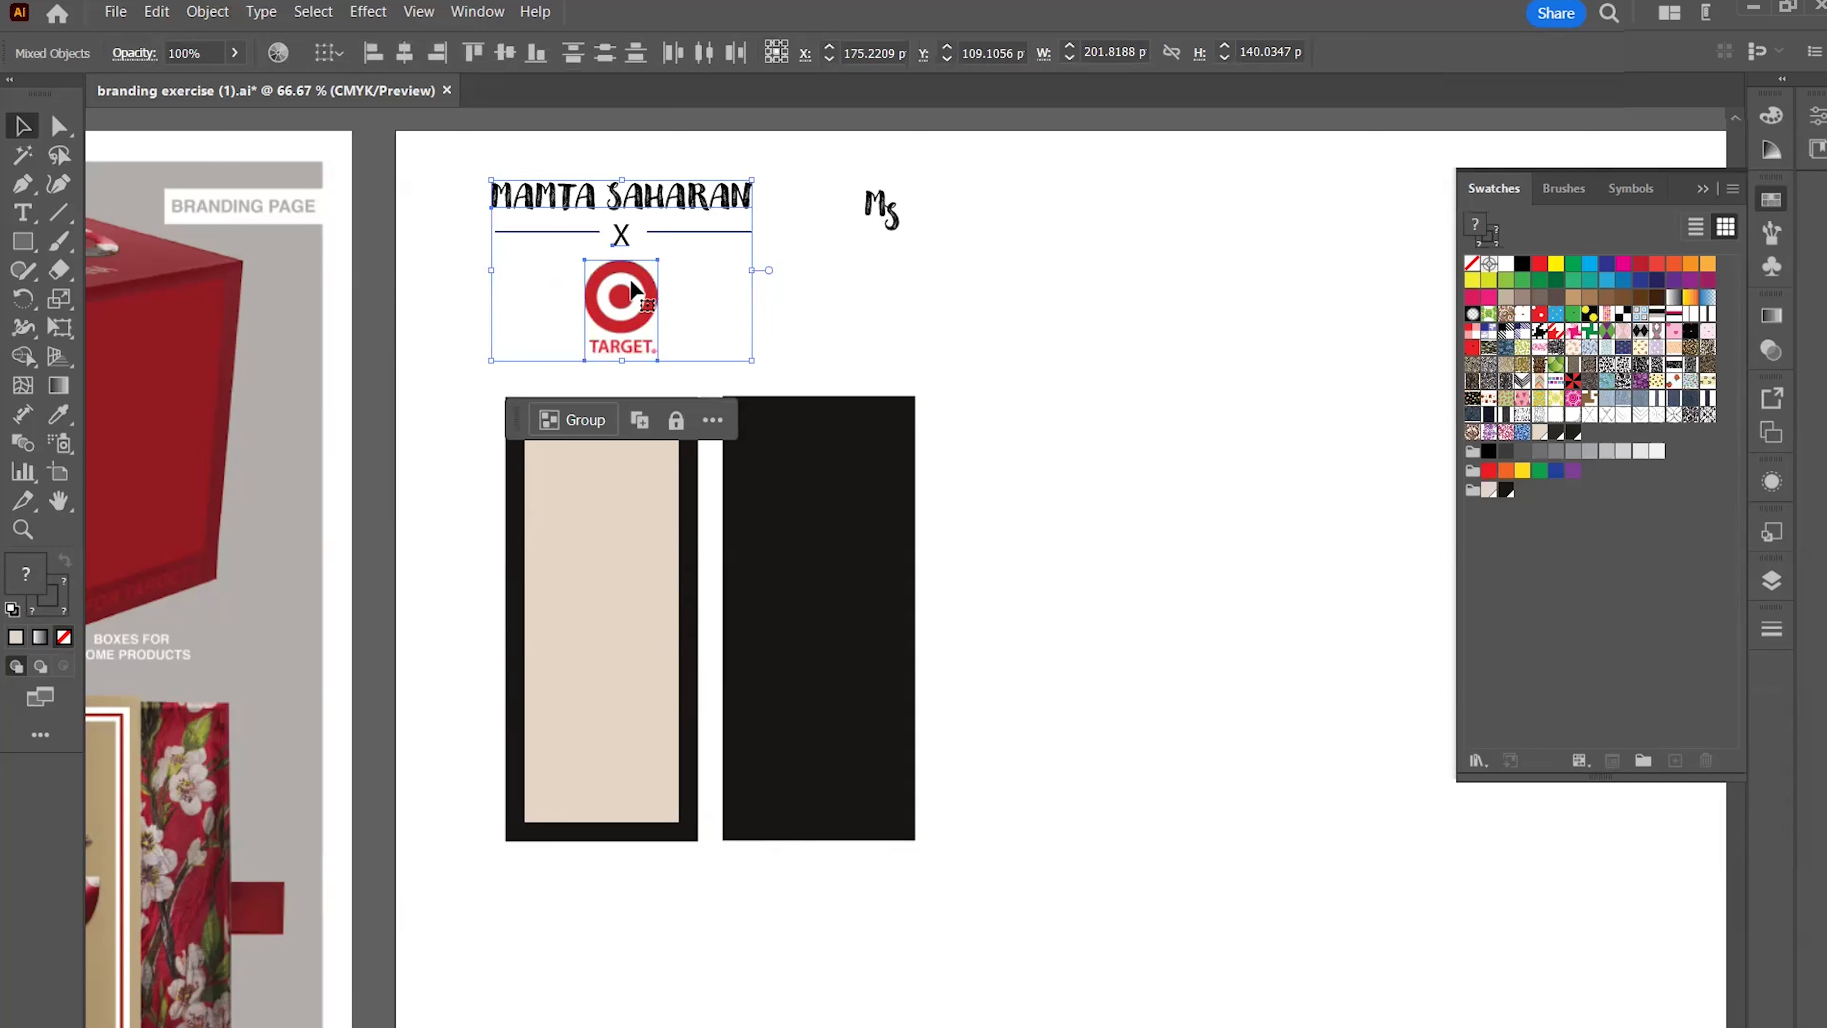
left_click_drag(631, 291, 1135, 327)
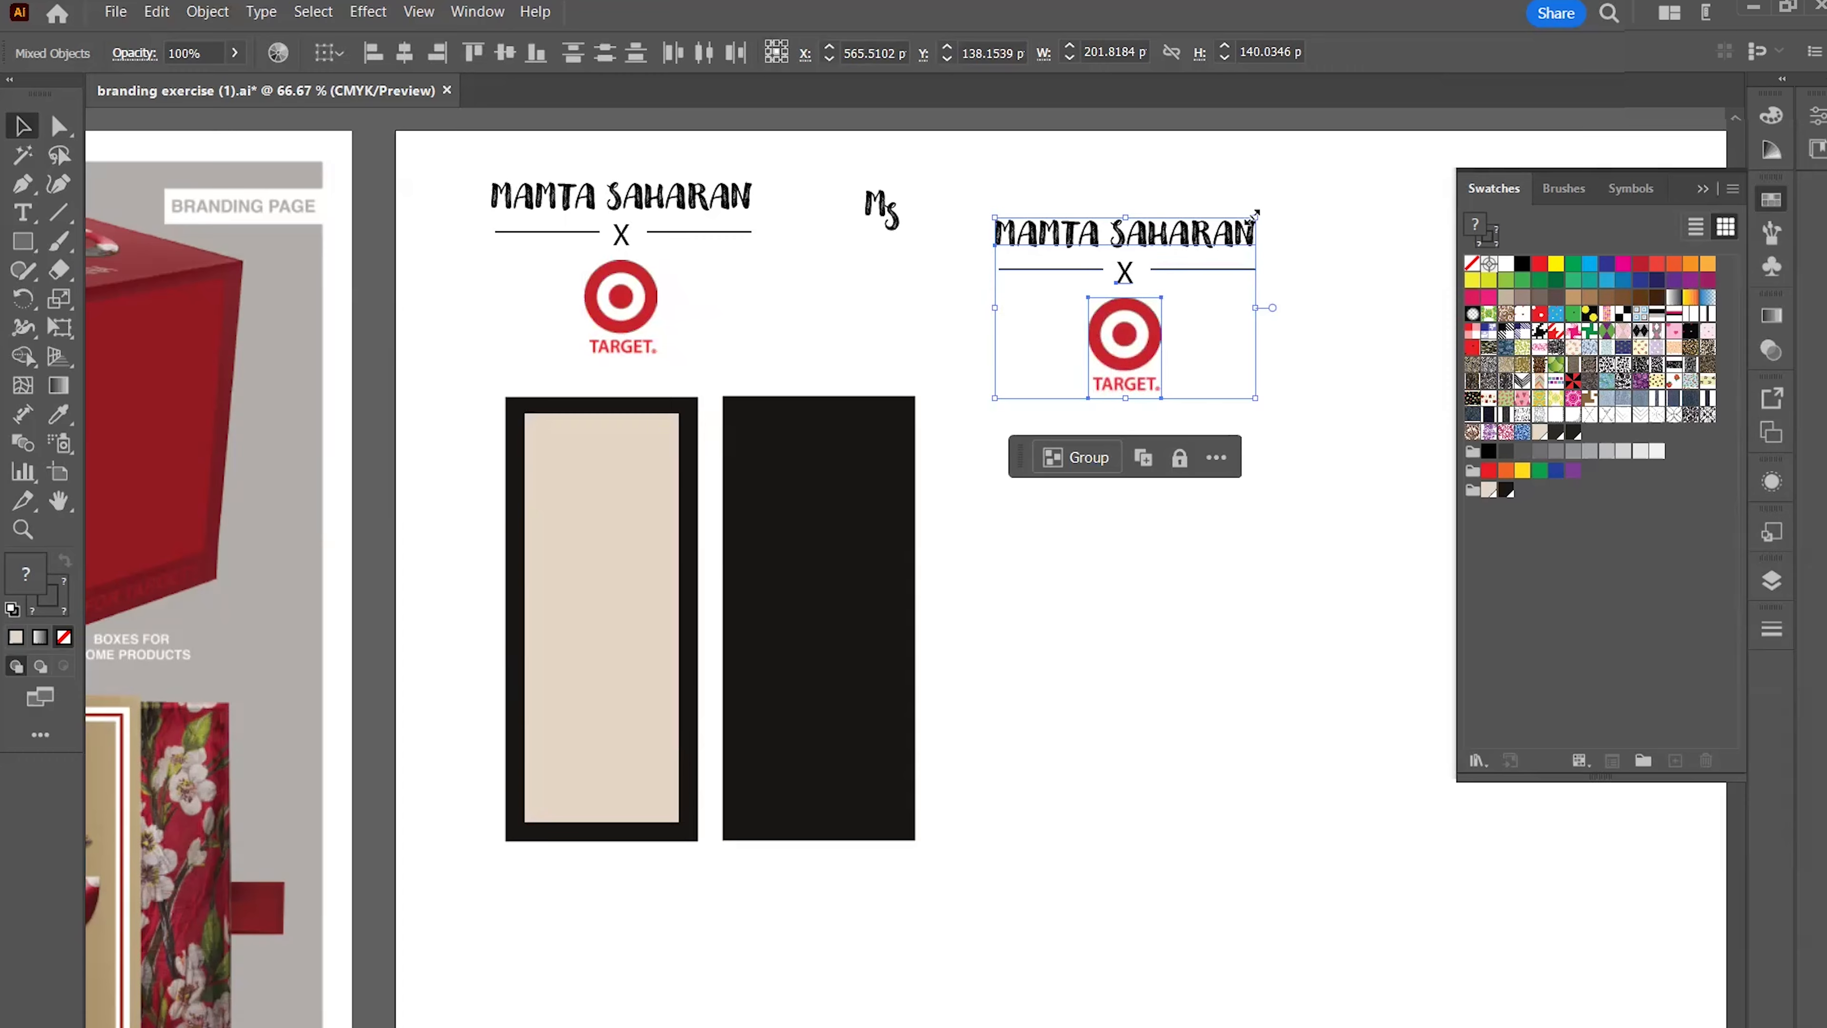
left_click_drag(1255, 214, 605, 561)
left_click_drag(1065, 461, 1126, 378)
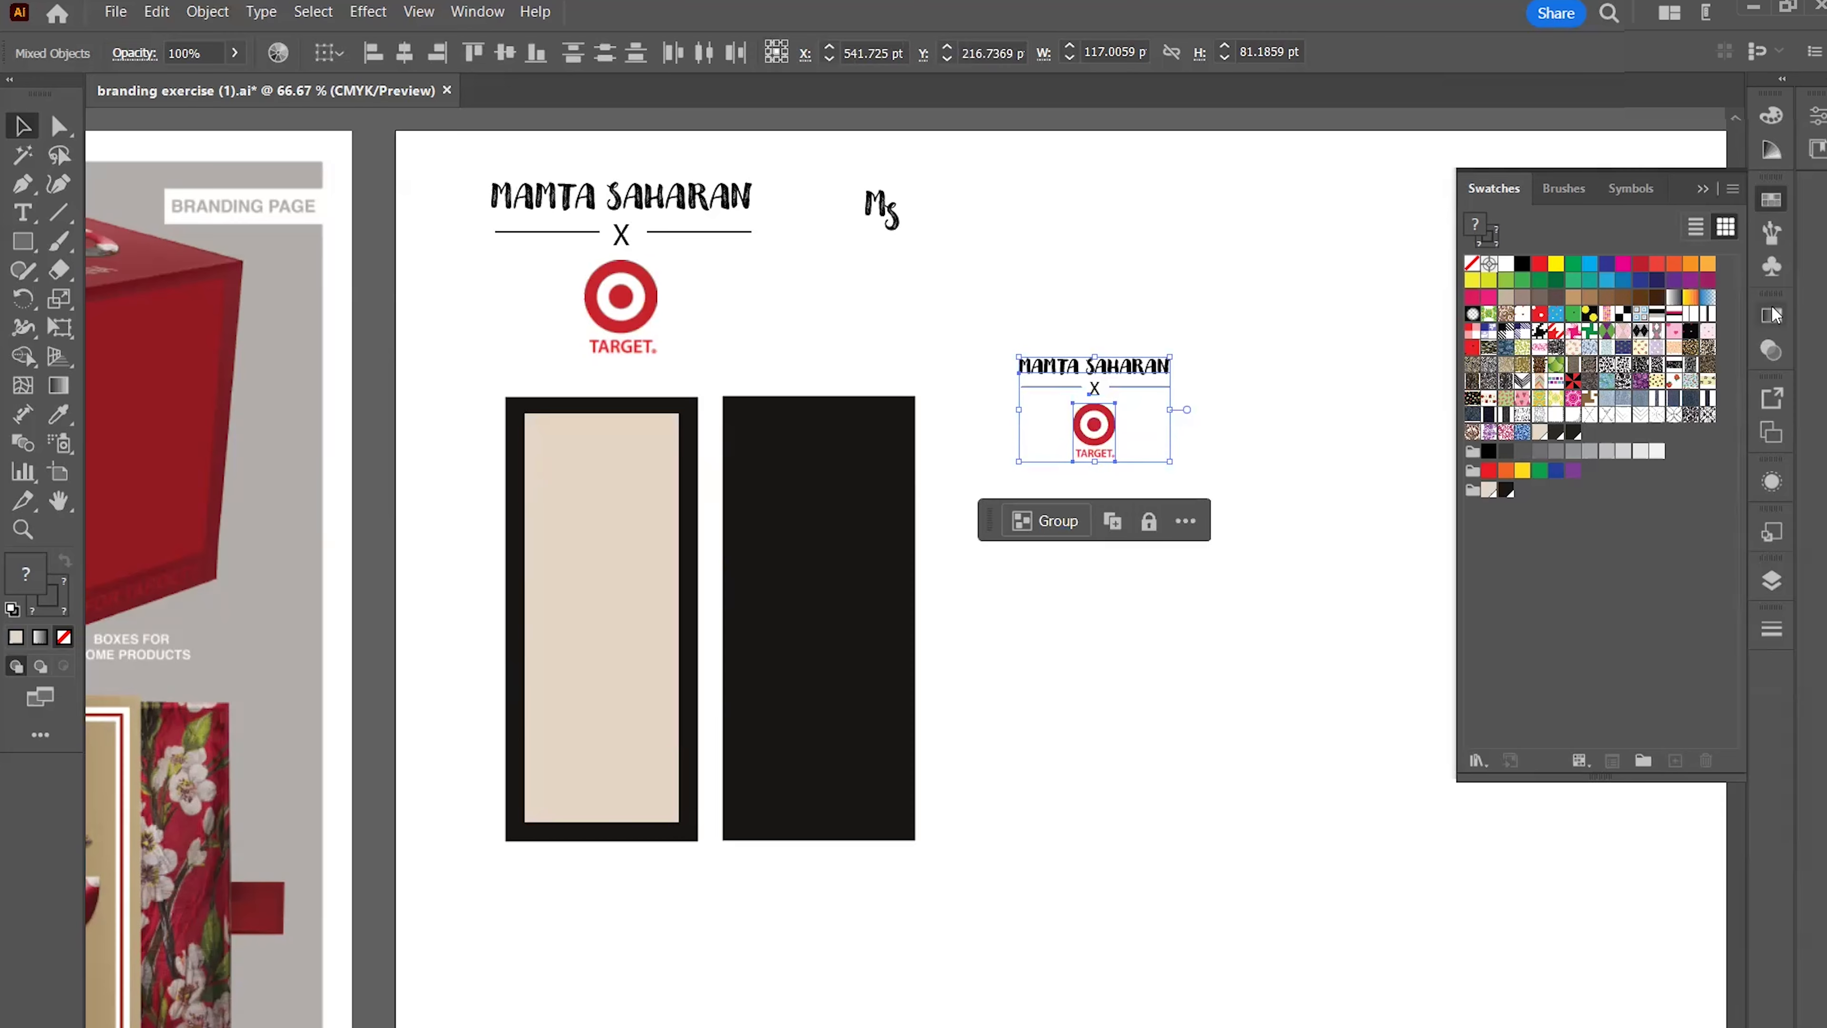
Bring the small co-branded logo copy to the front of the stacking order
right_click(1125, 377)
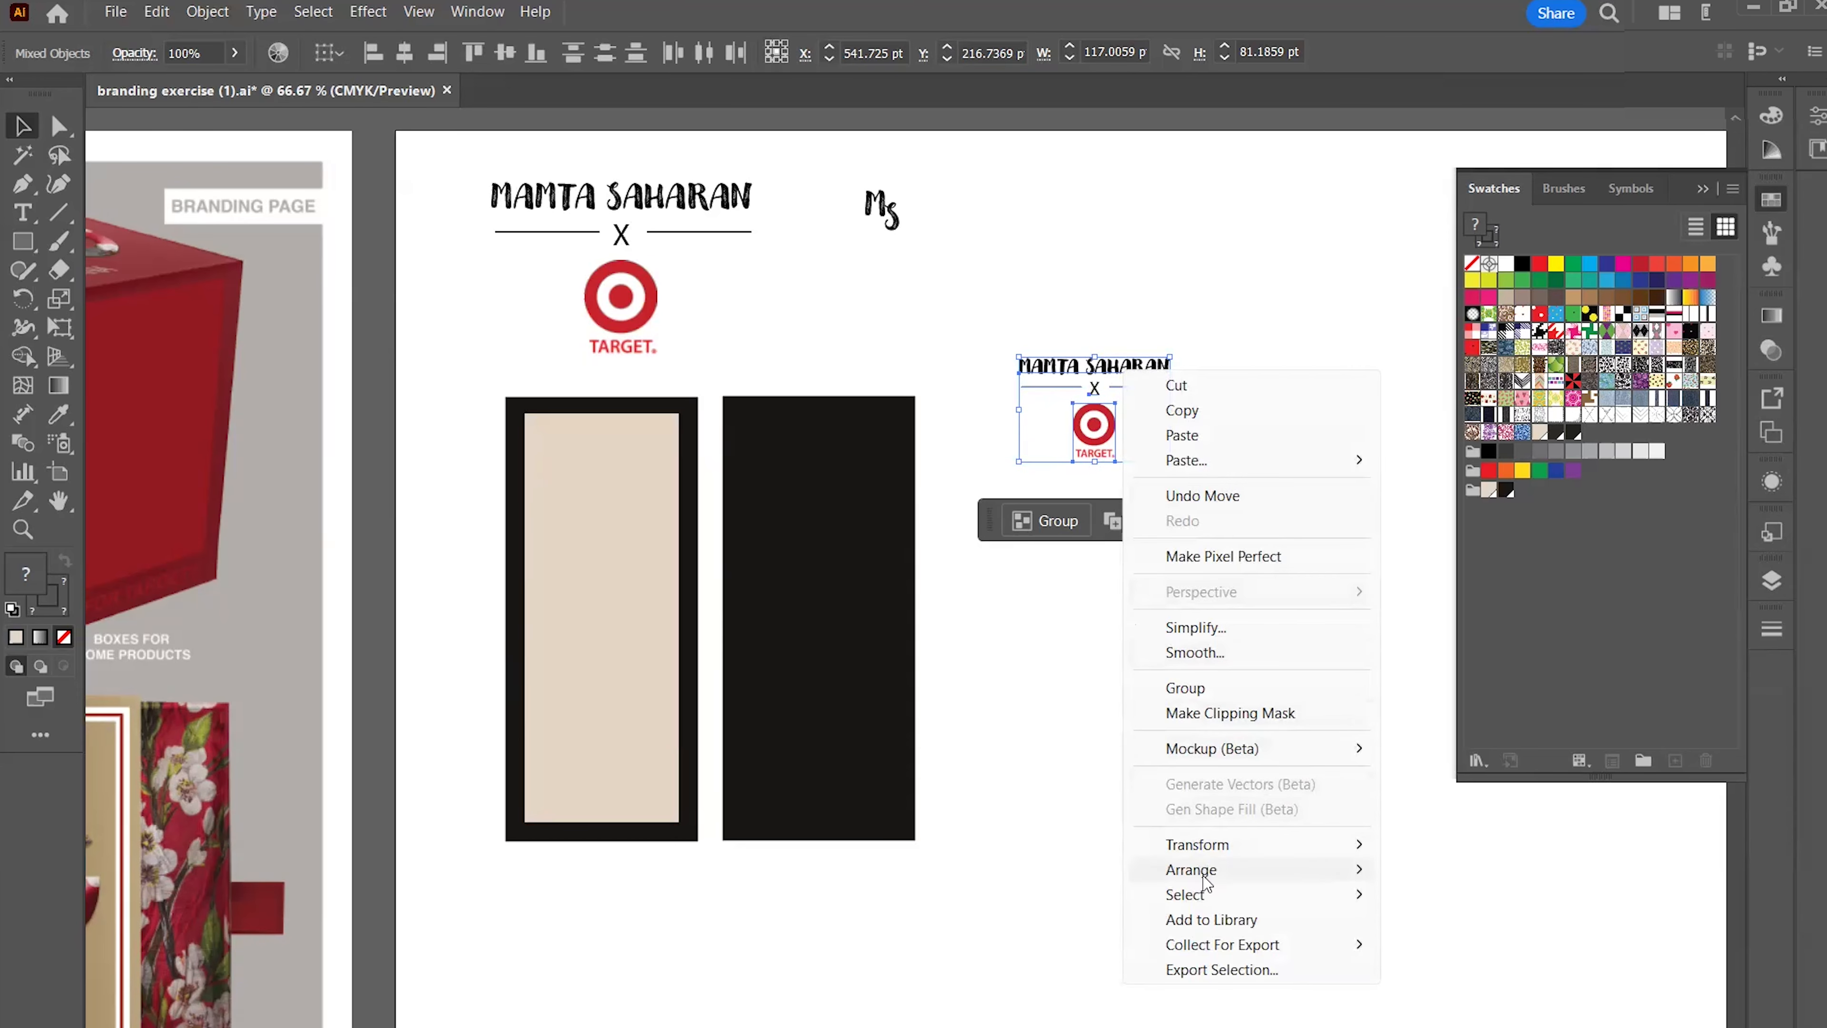
mouse_move(1205, 879)
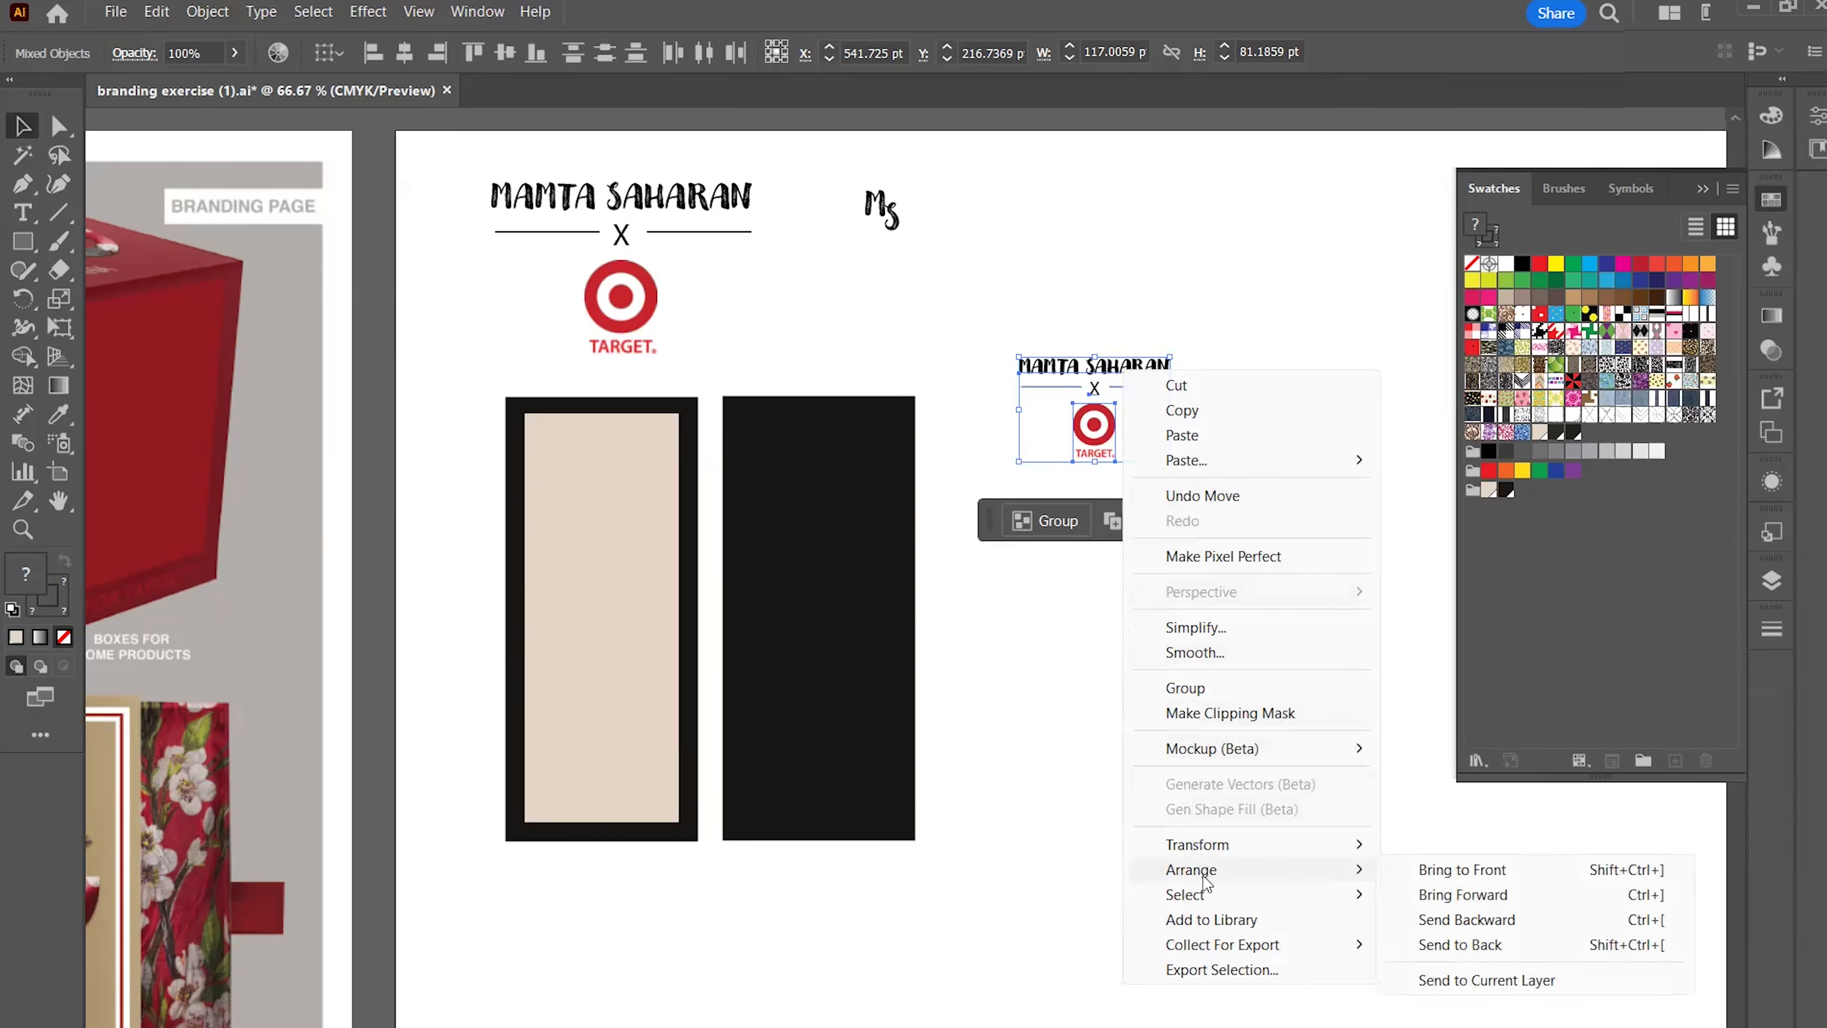
left_click(1447, 871)
Try to place the small logo copy on the beige tag panel and scale it to about 111 pt wide
left_click_drag(1108, 432, 615, 577)
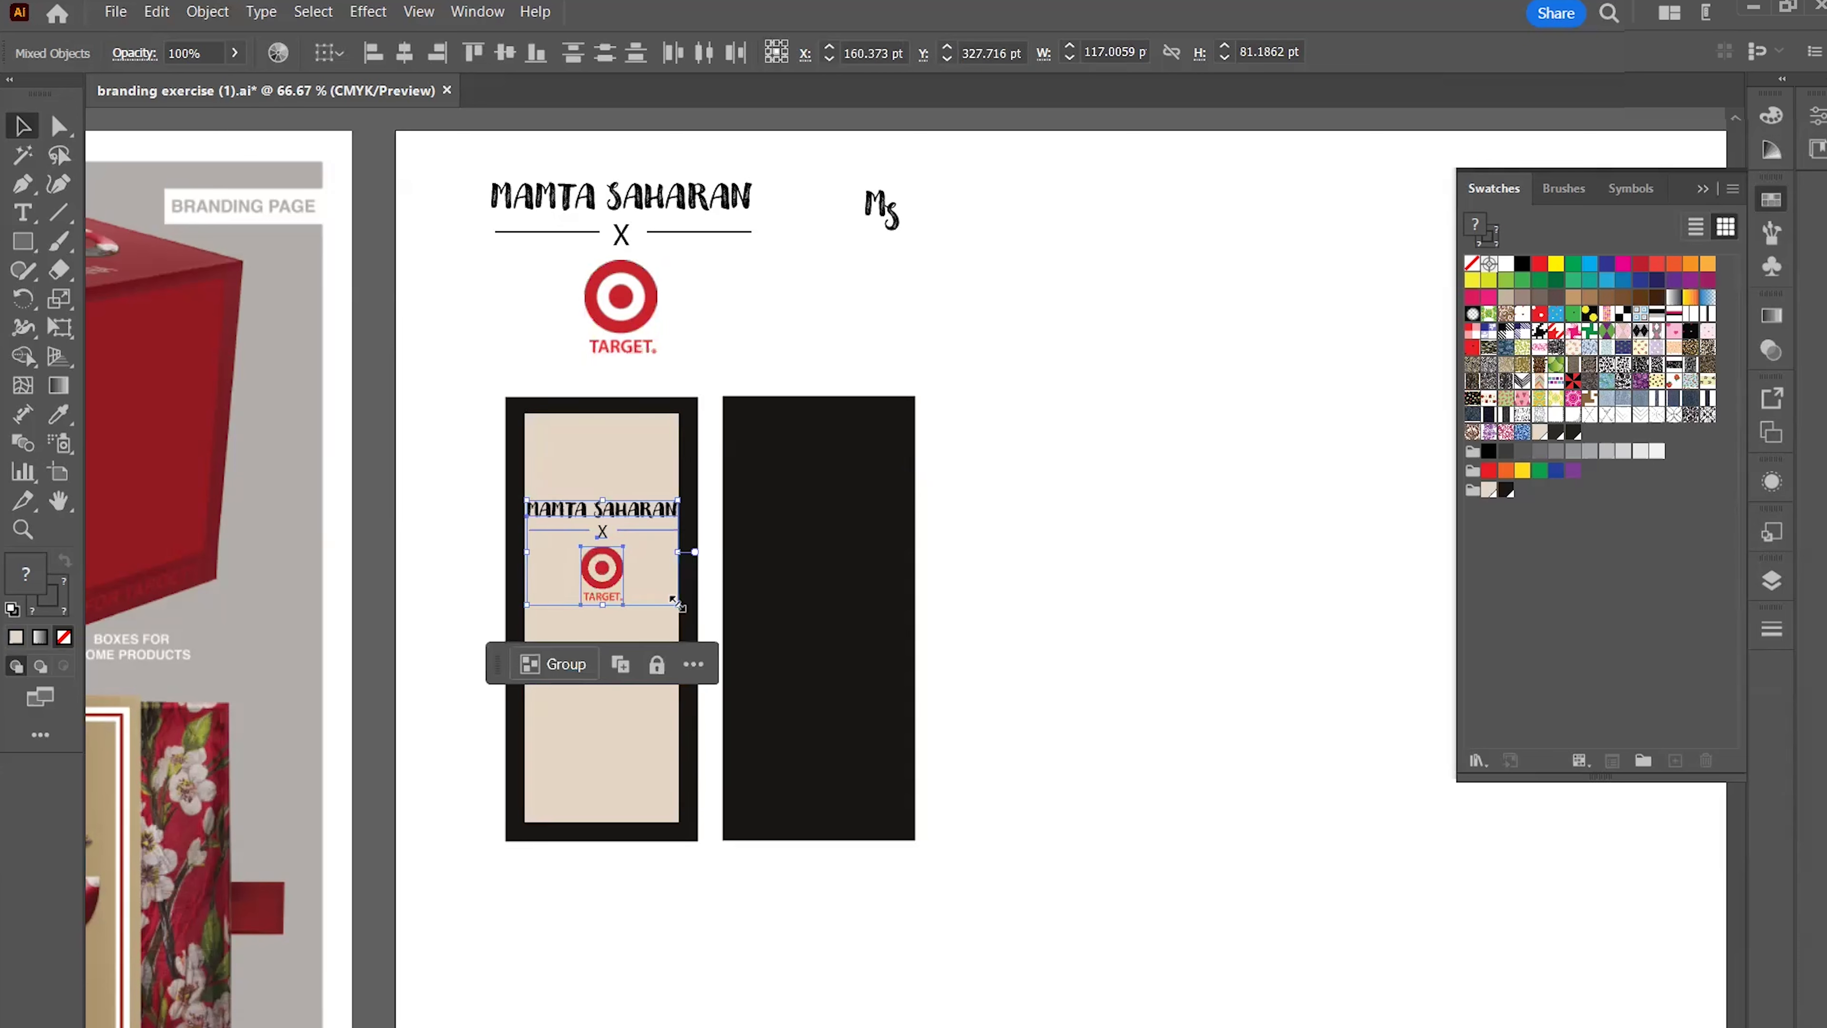
left_click_drag(675, 601, 669, 598)
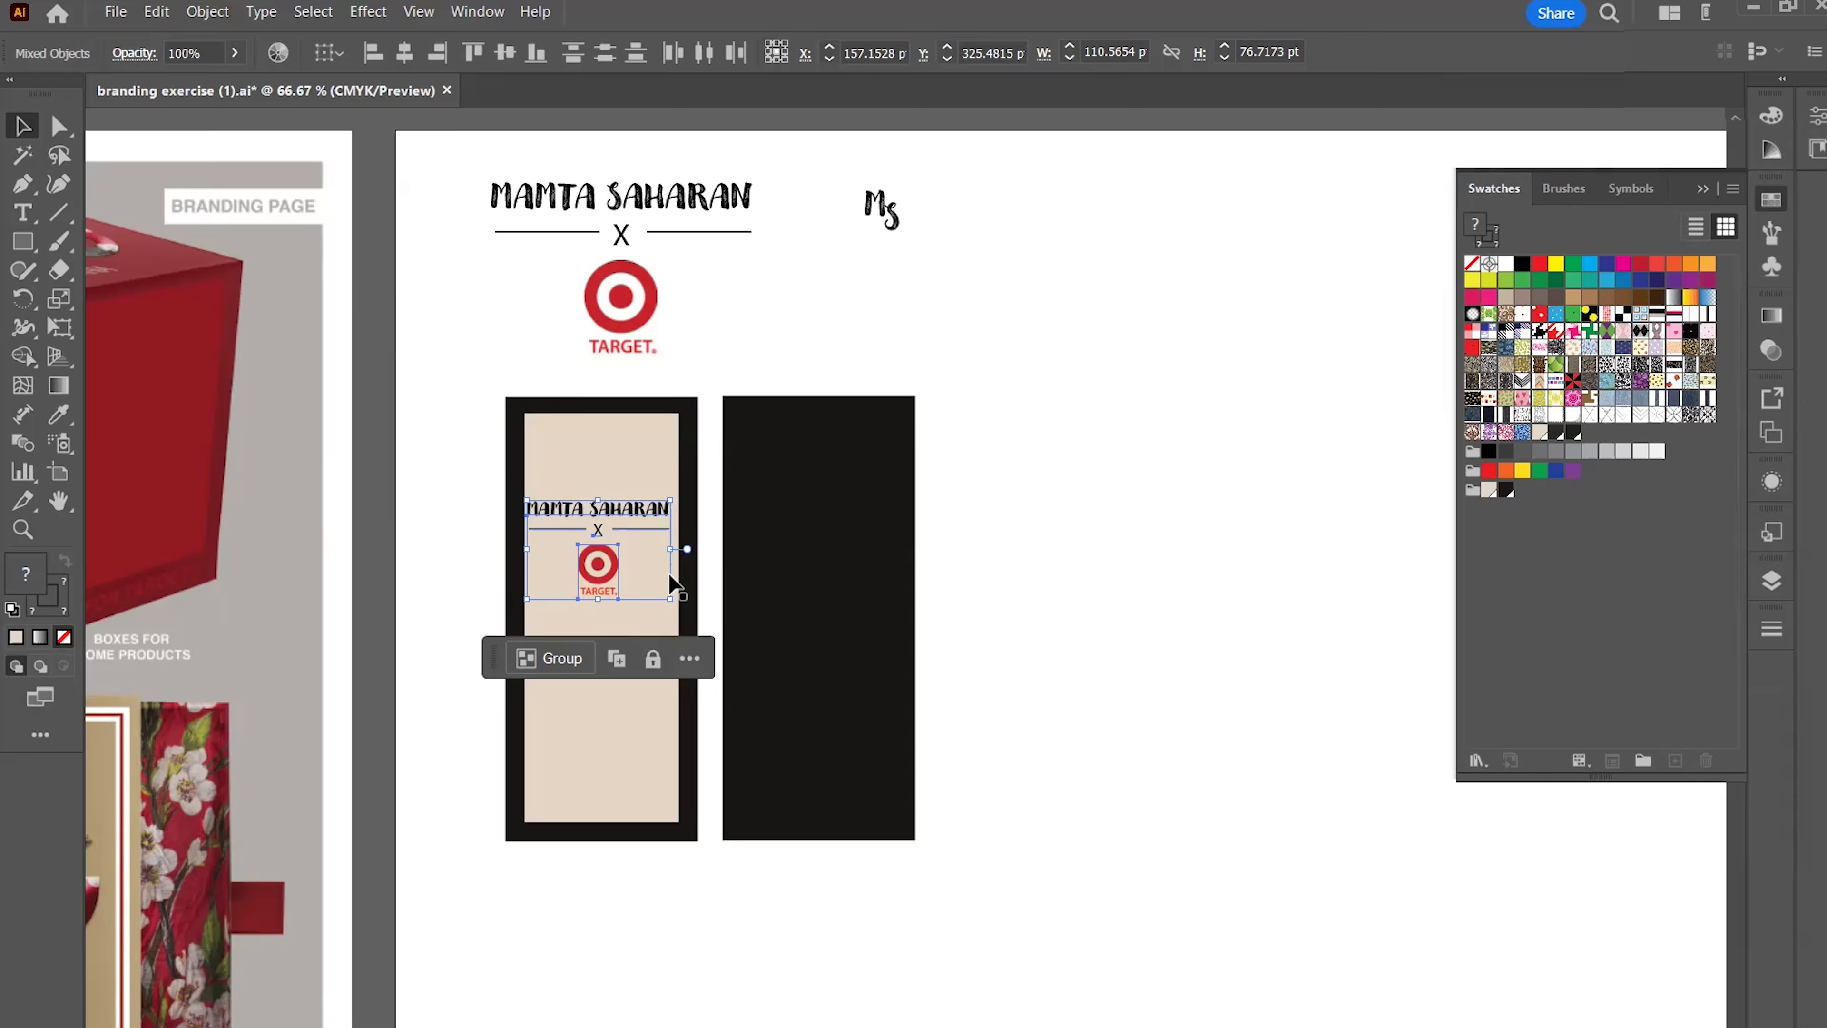
left_click(1032, 531)
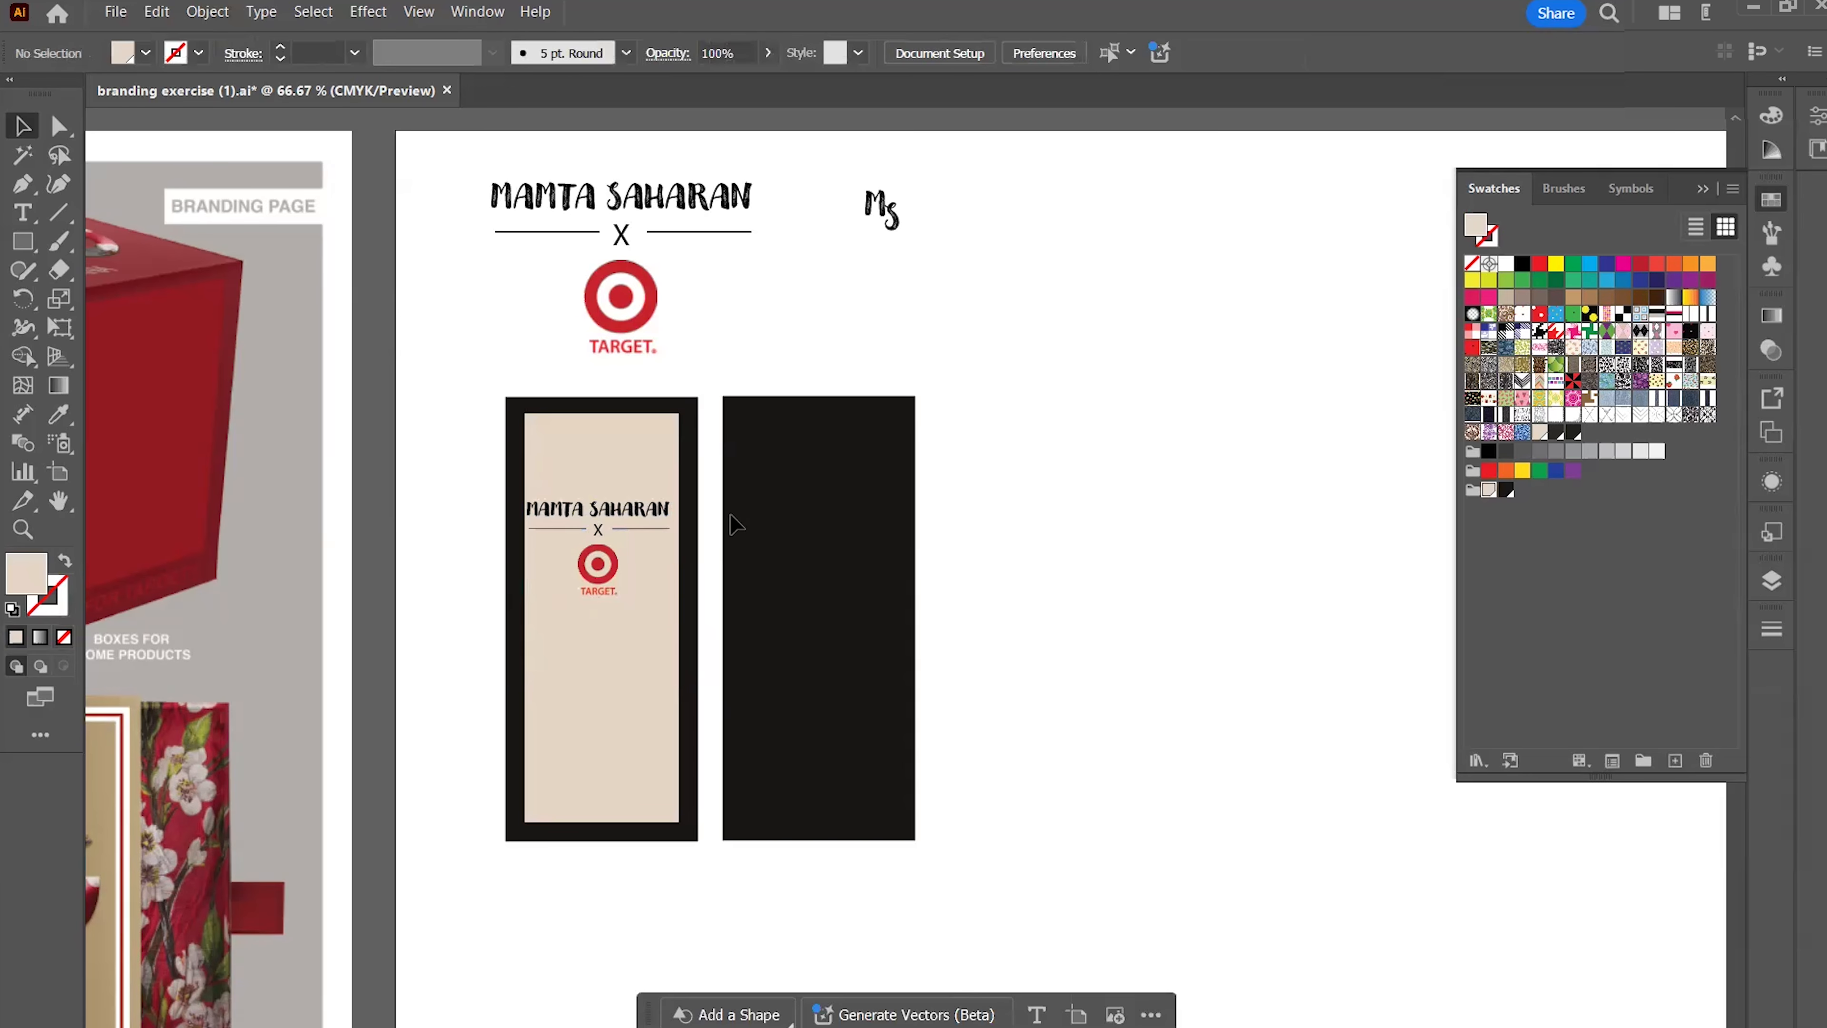
left_click_drag(604, 521, 614, 527)
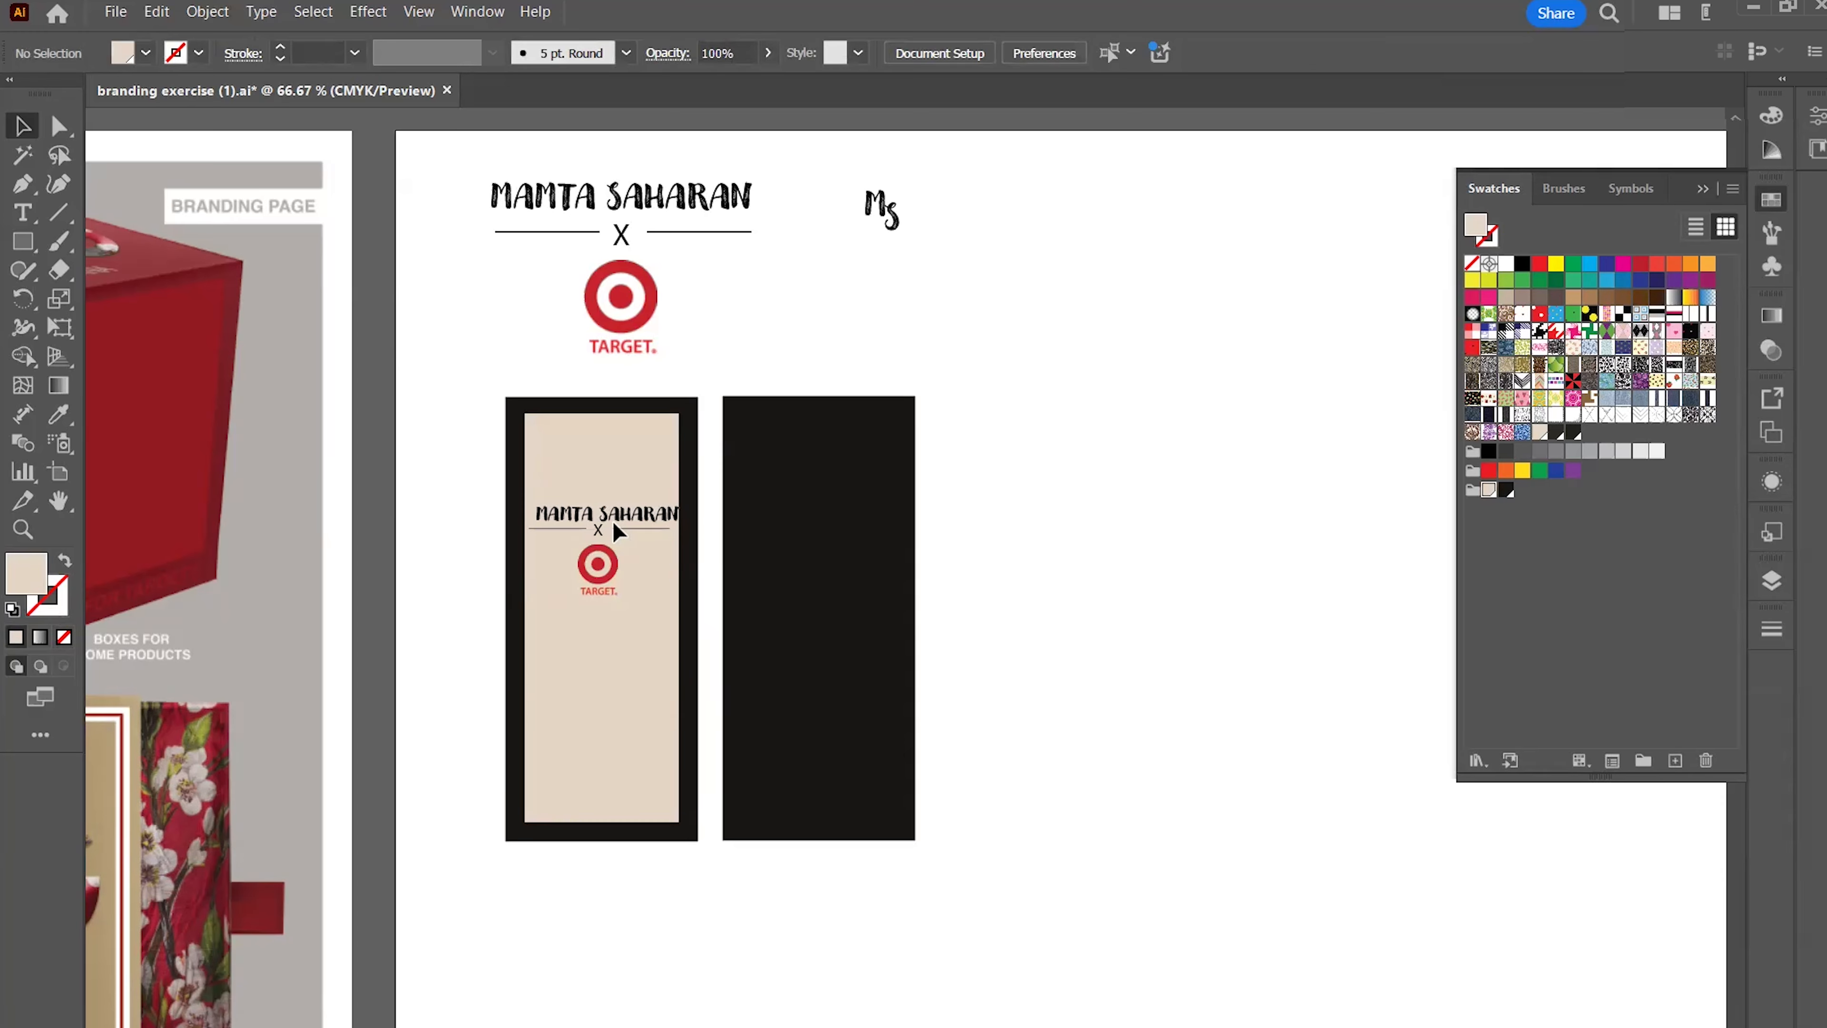
left_click(615, 531)
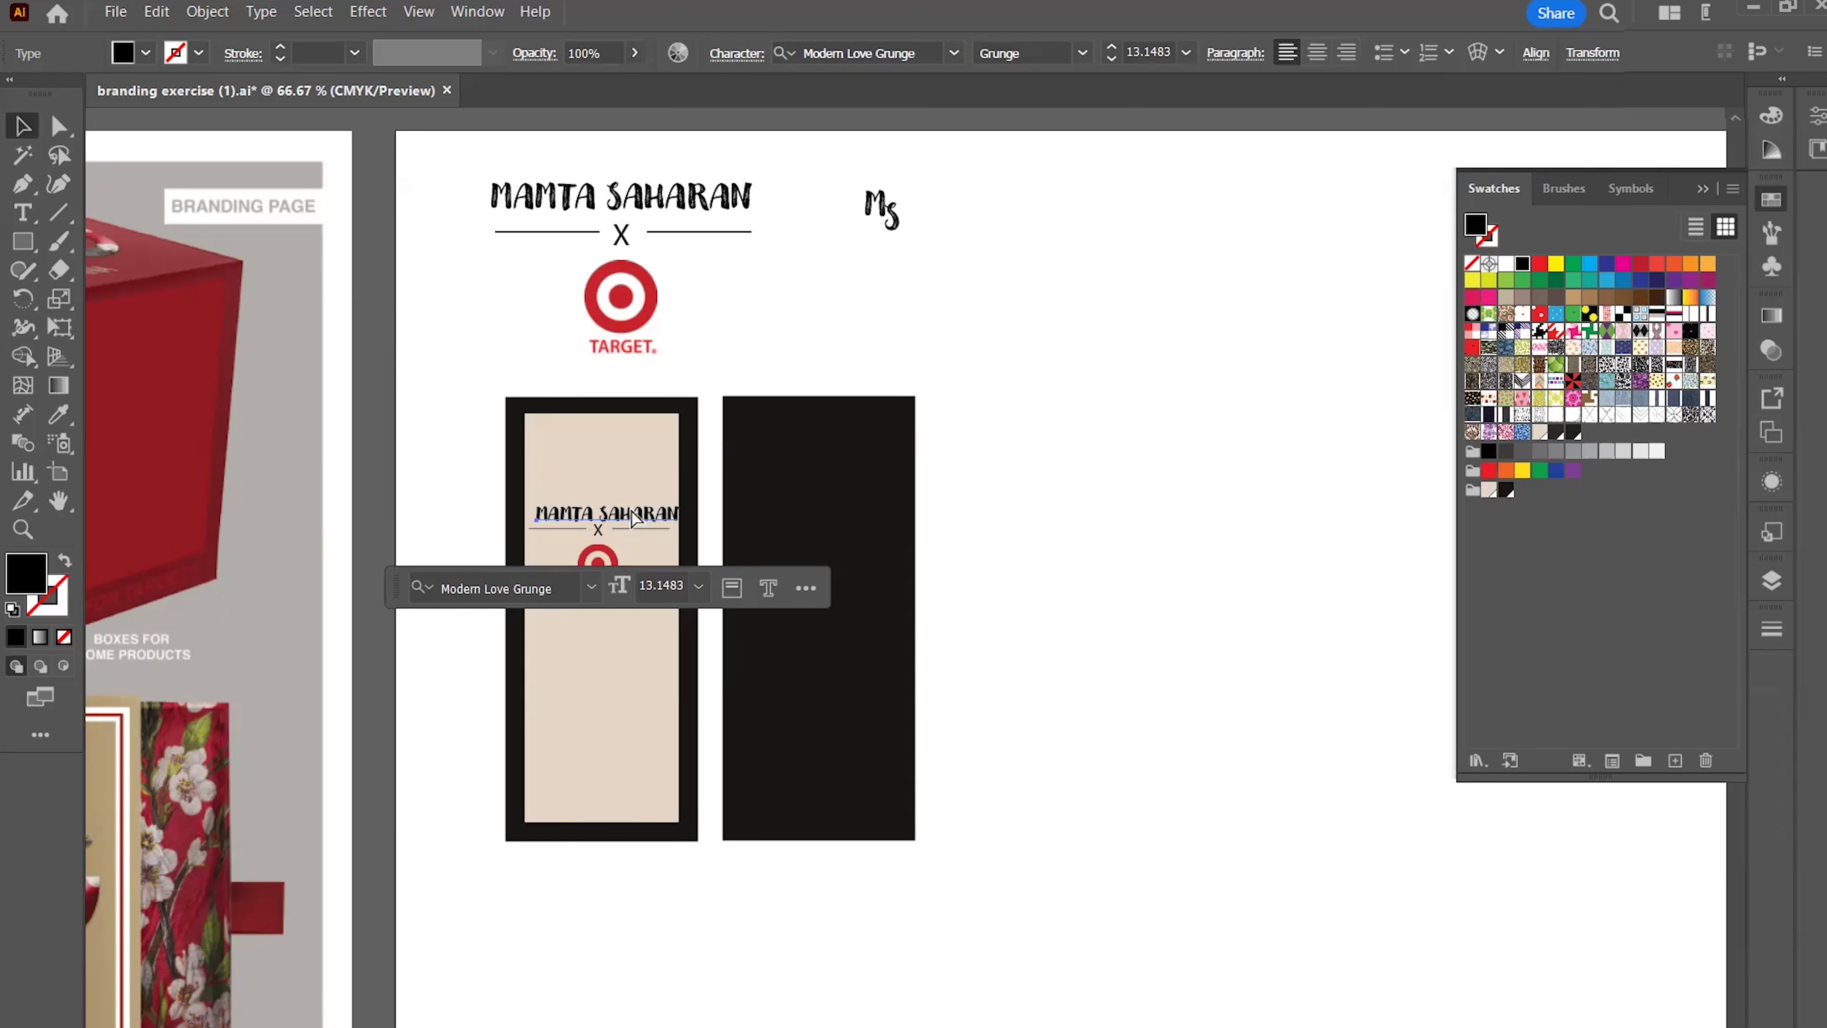
left_click_drag(638, 523, 628, 518)
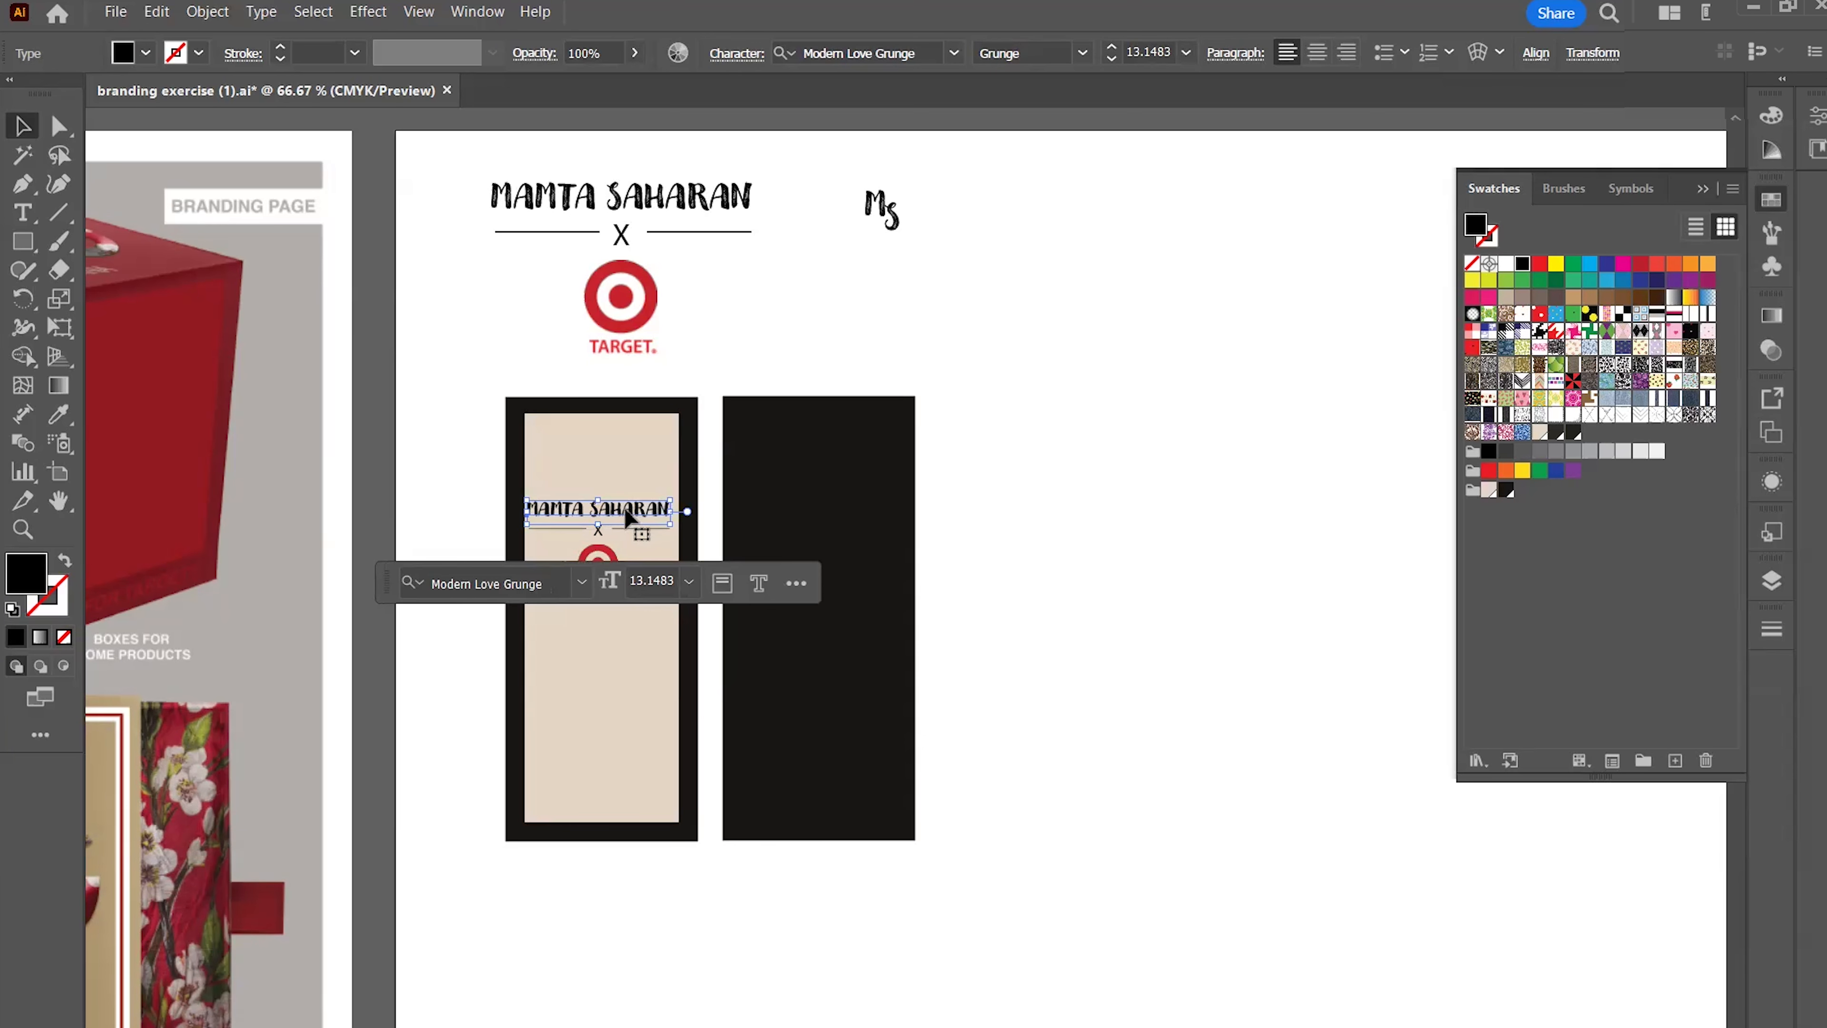
left_click(632, 525, "shift")
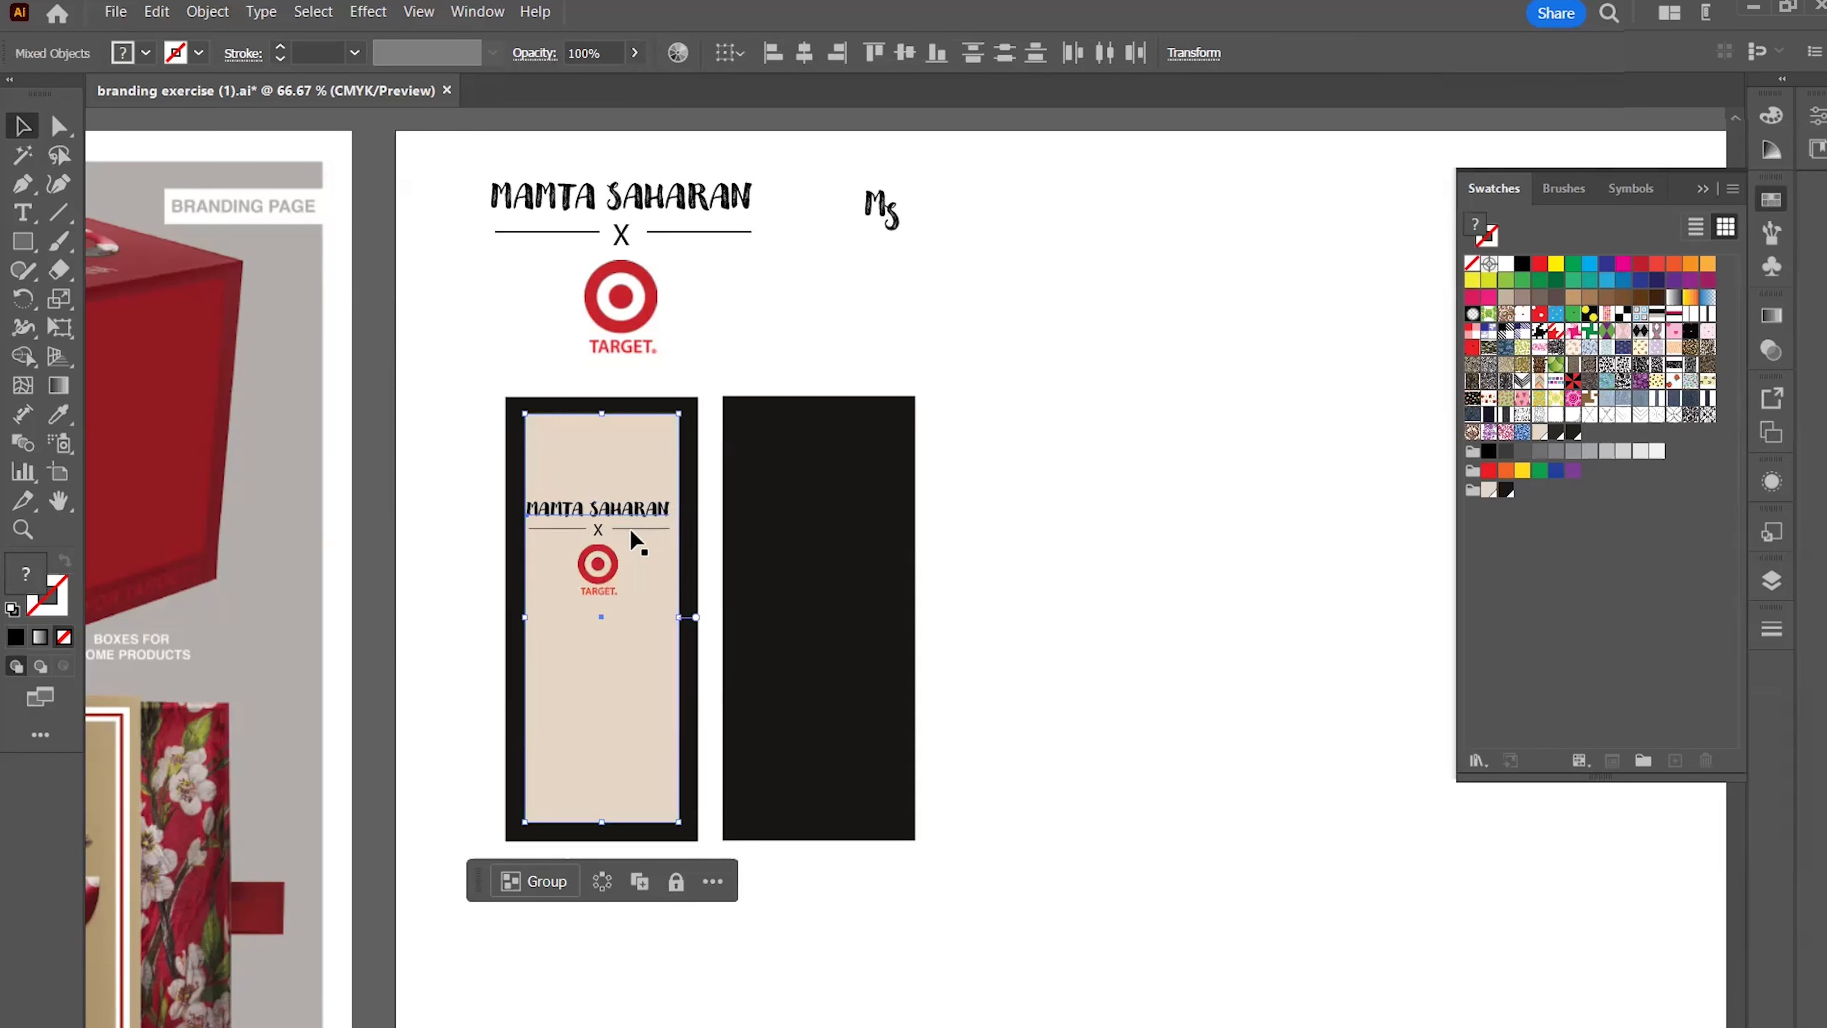
left_click(964, 515)
Undo the logo copy's placement and resizing on the beige tag panel
key("ctrl+z")
key("ctrl+z")
key("ctrl+z")
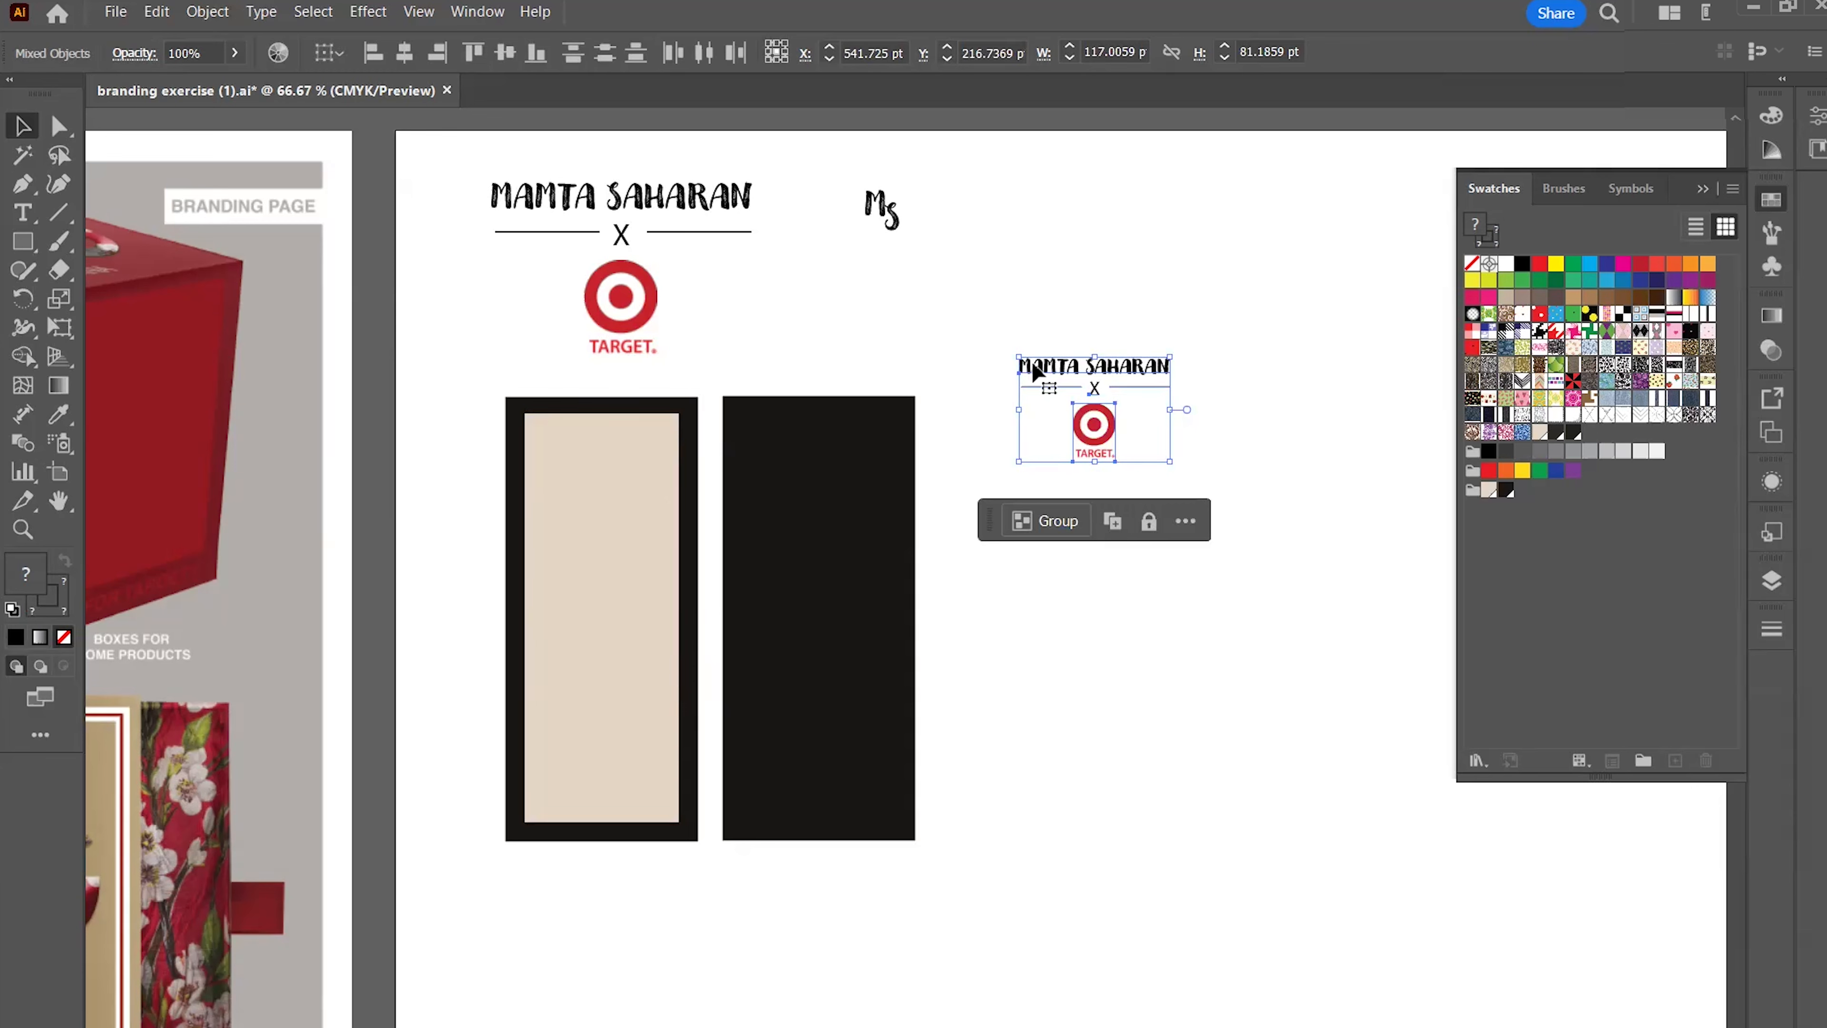
Group all parts of the small co-branded logo copy beside the black tag
left_click(984, 348)
left_click_drag(982, 340, 1246, 484)
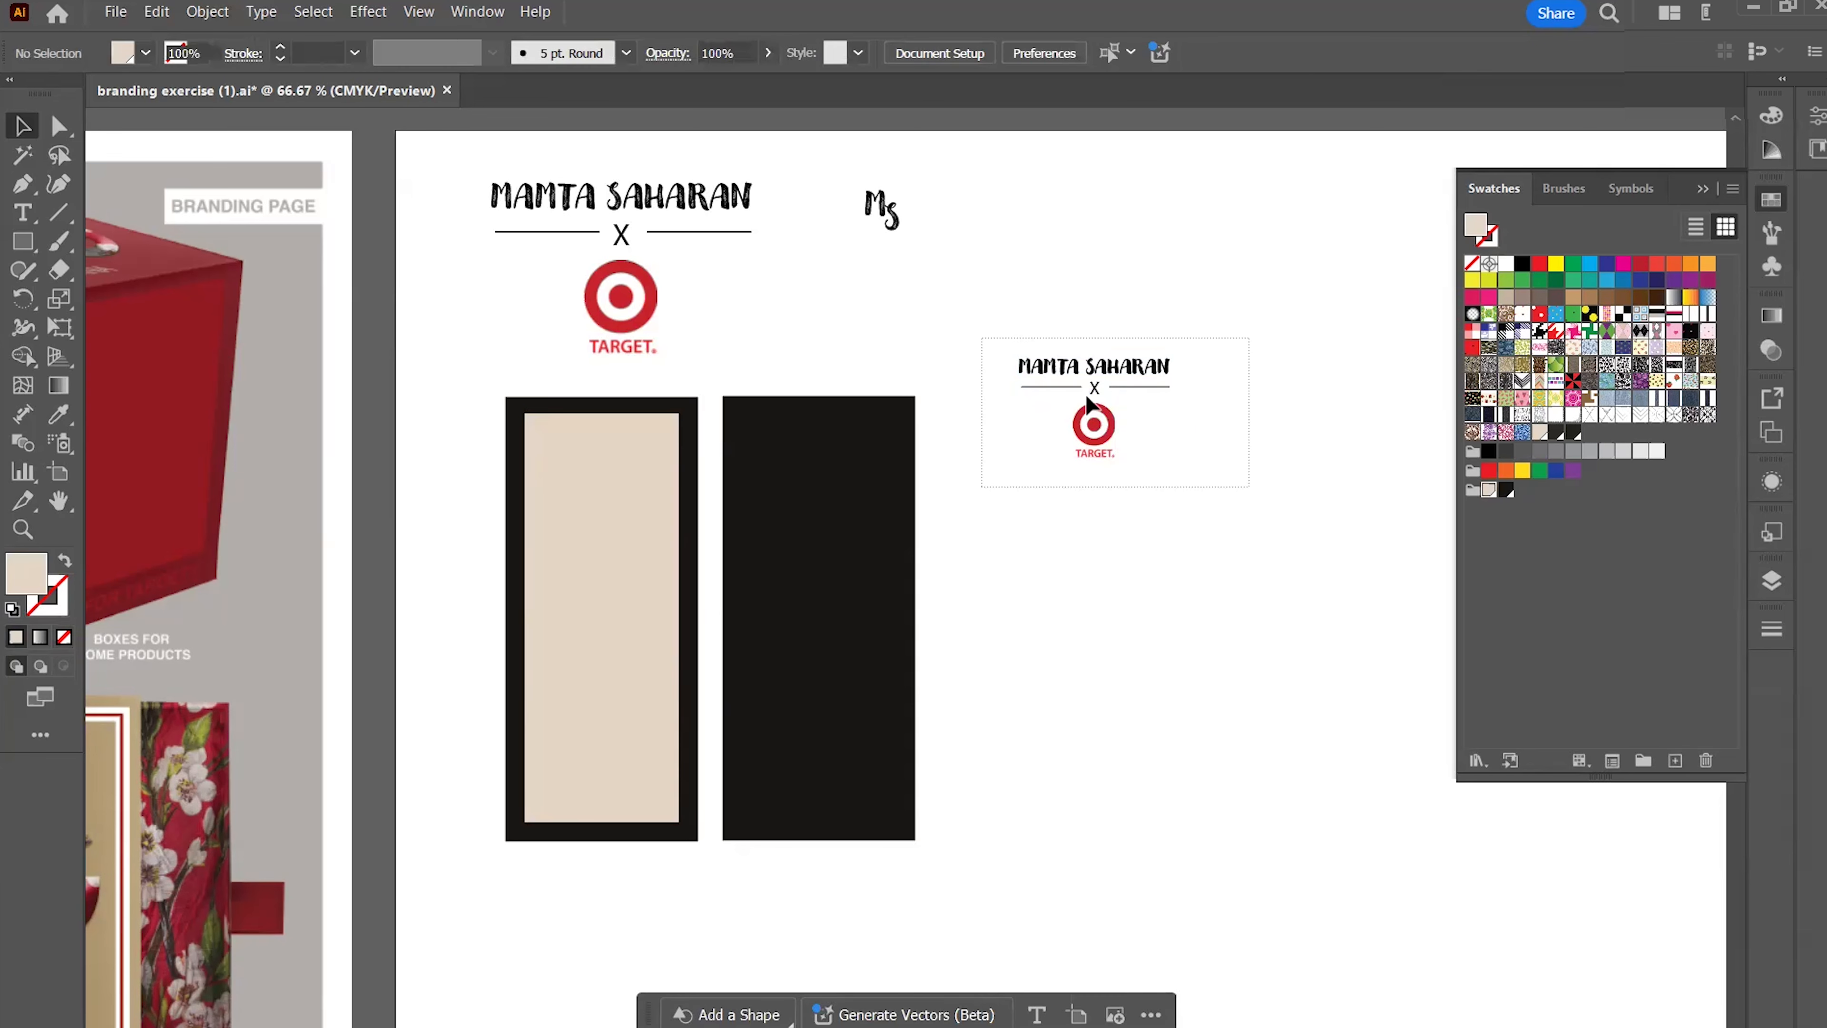
right_click(1088, 375)
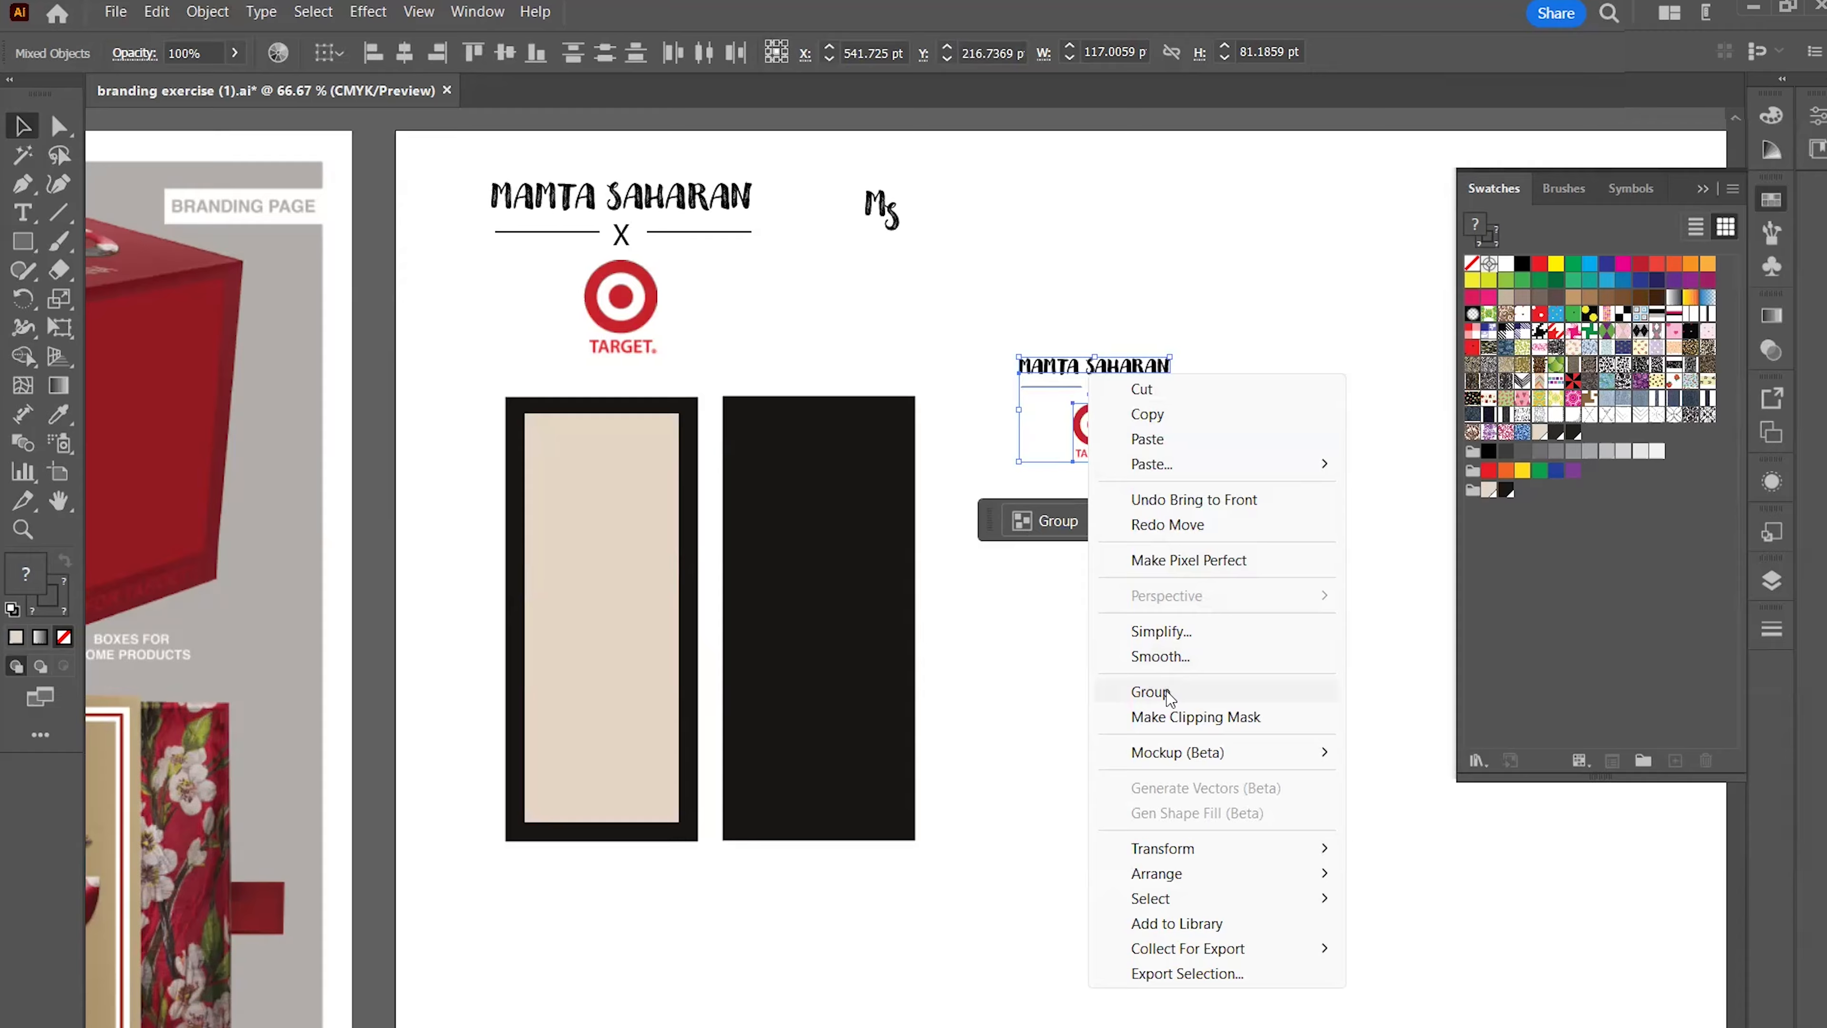
left_click(1151, 692)
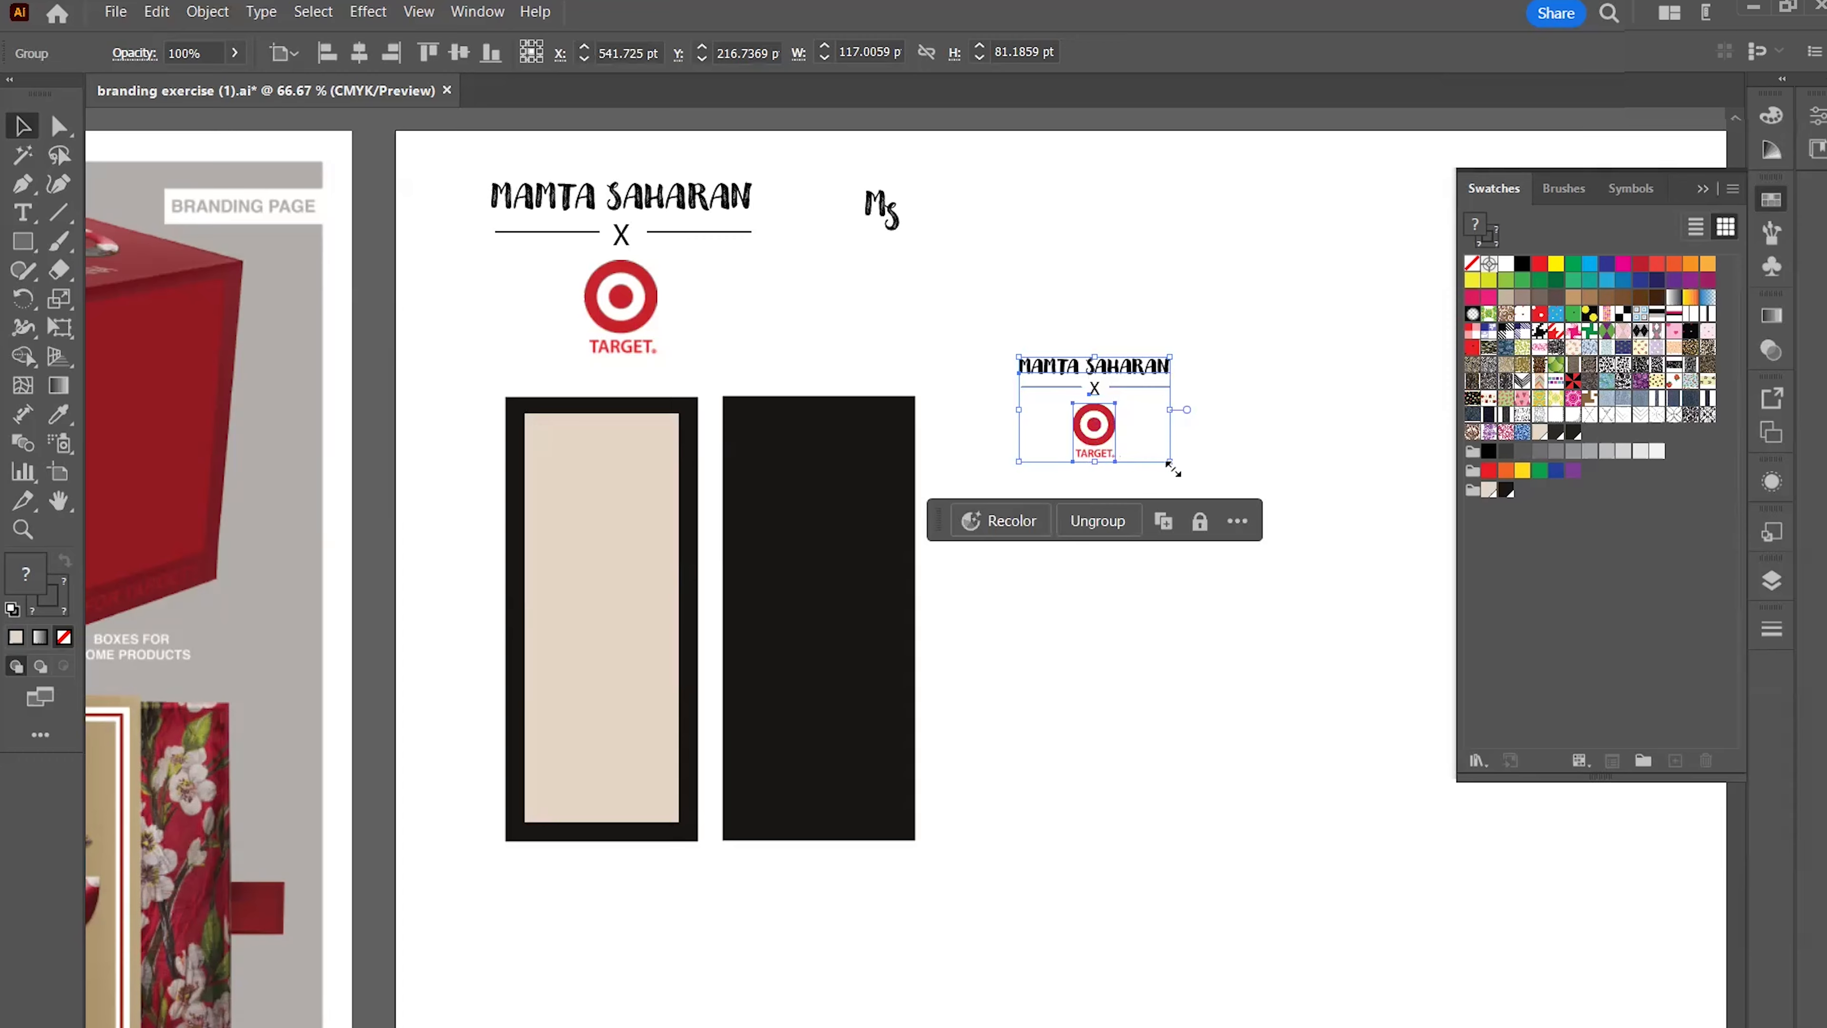
Scale the grouped small logo down to about 110 pt wide and place it in the middle of the beige tag panel
left_click_drag(1169, 461, 1162, 455)
left_click_drag(1093, 368, 606, 574)
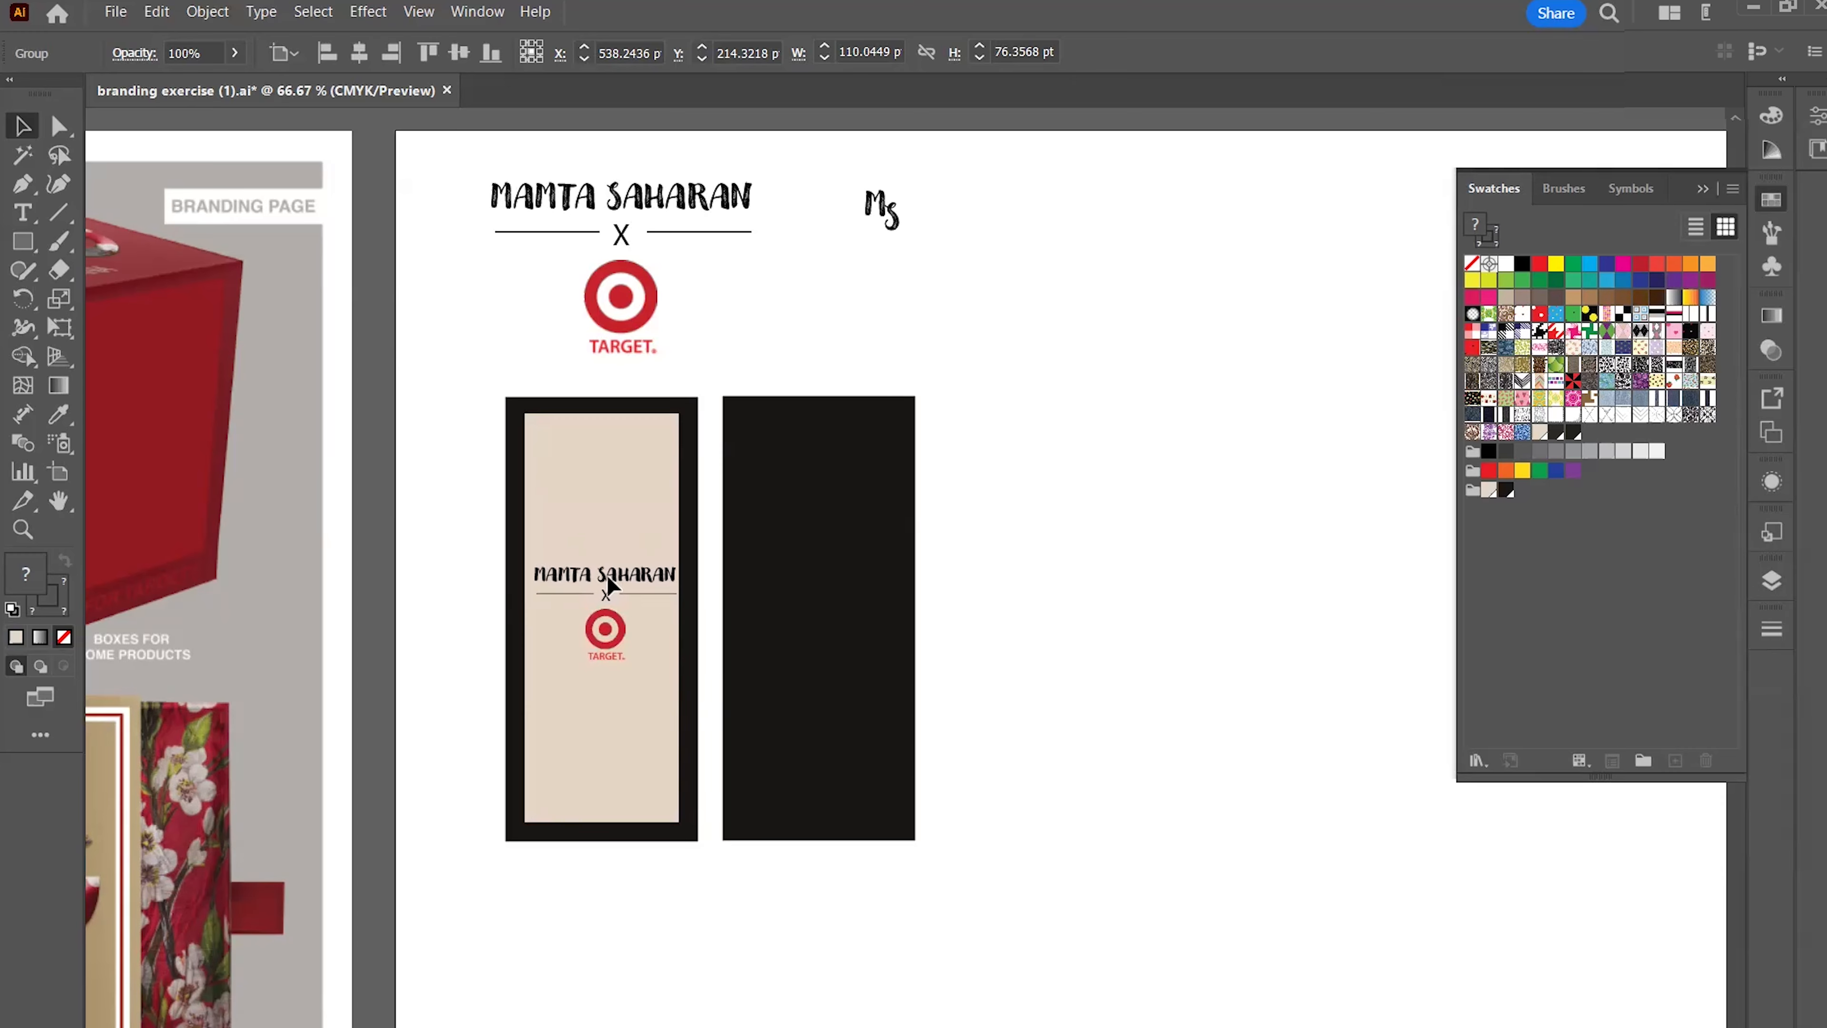
left_click_drag(606, 575, 606, 574)
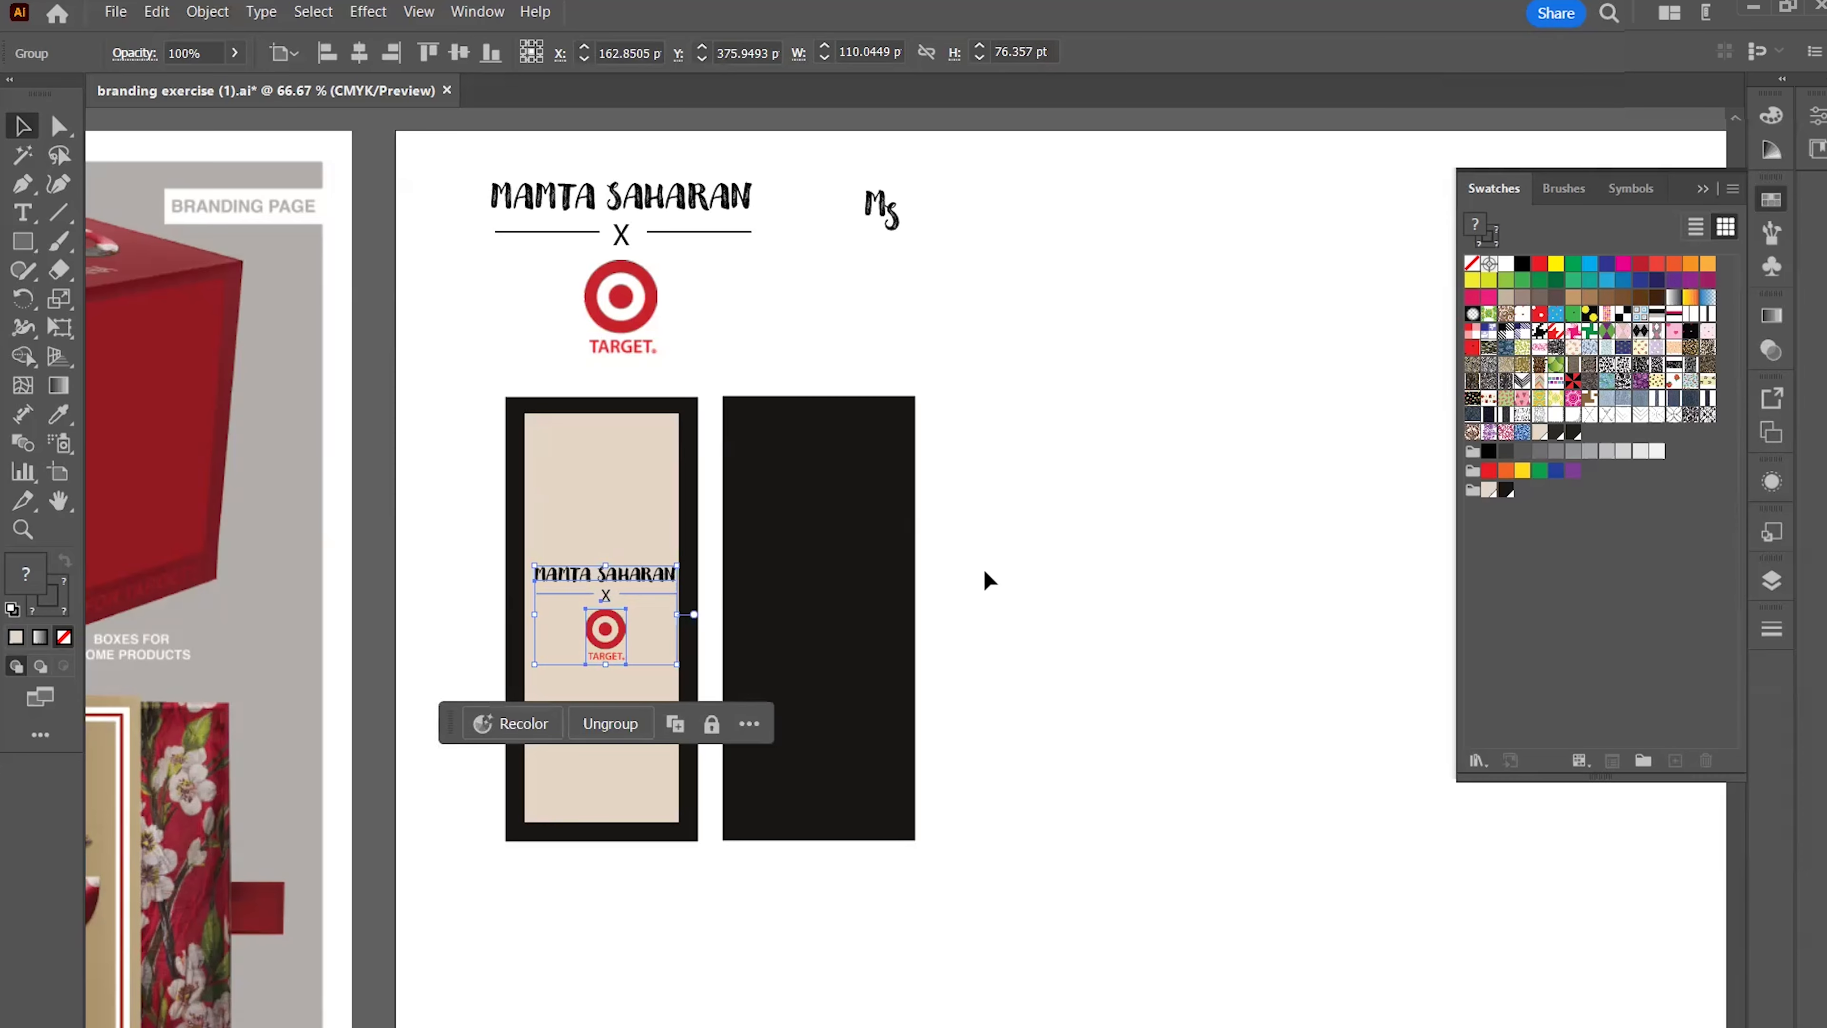
left_click(987, 580)
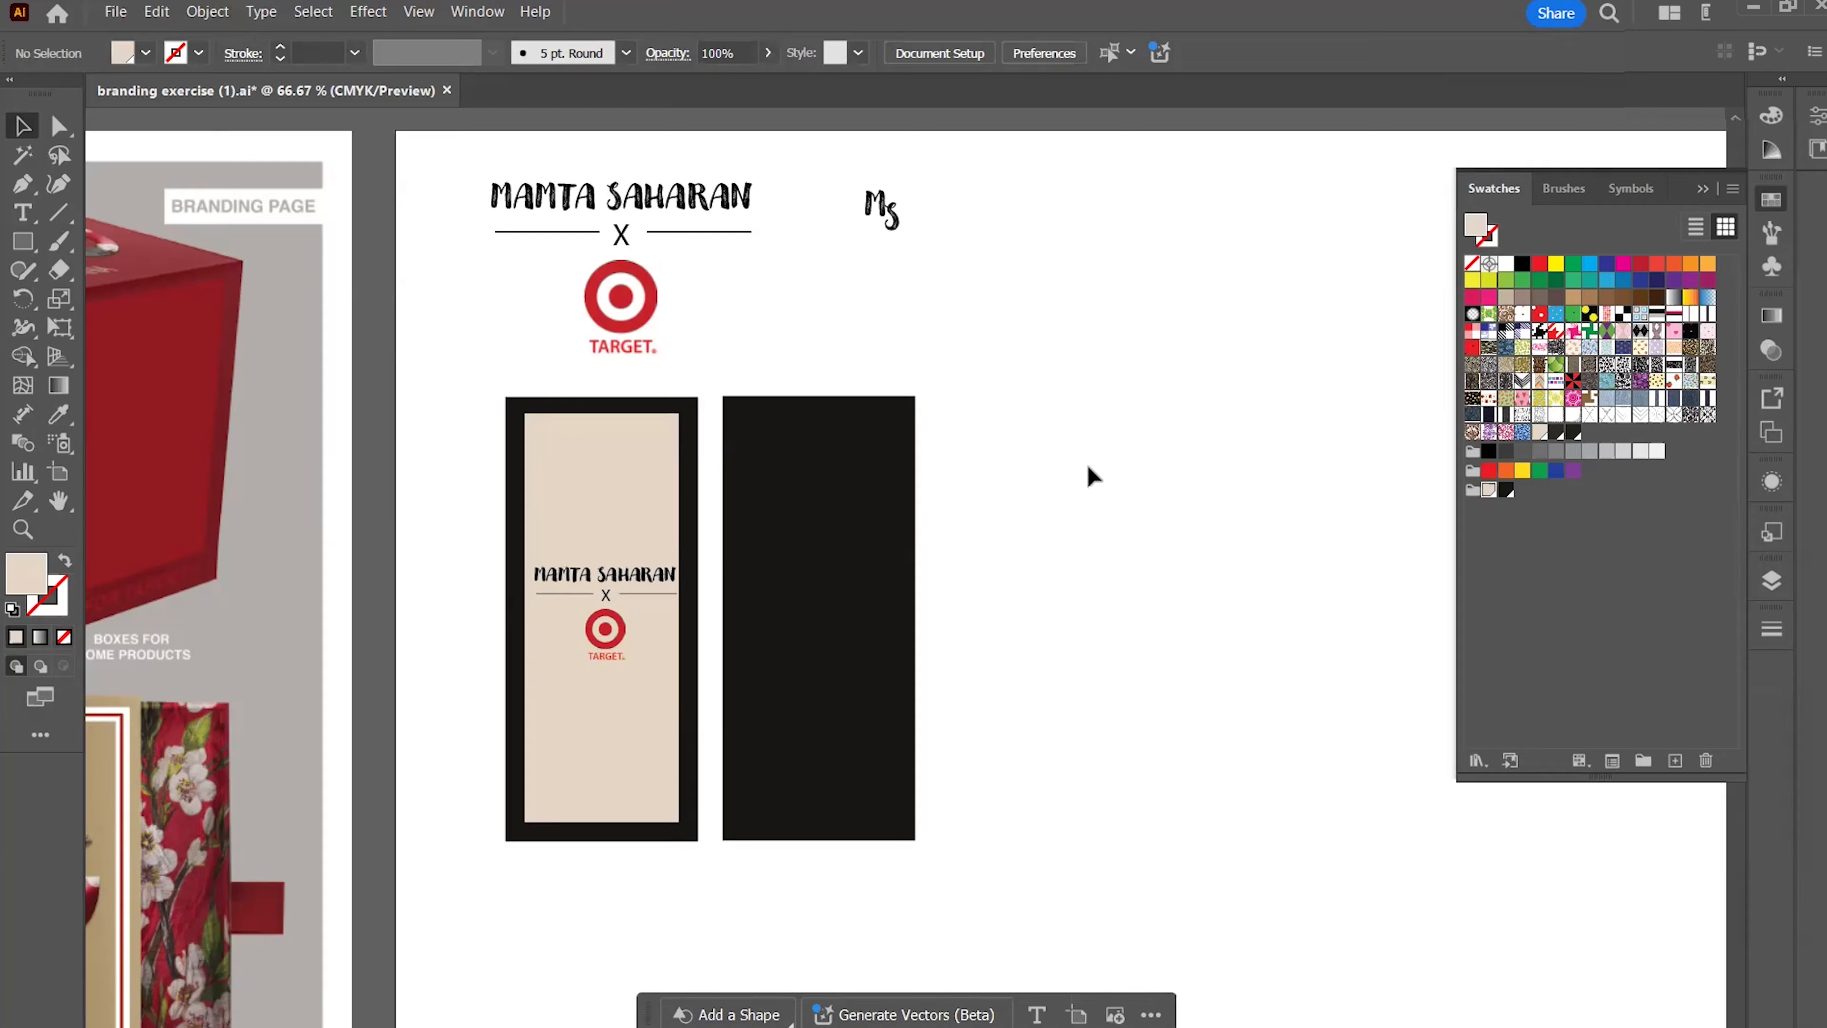
Duplicate the large co-branded logo to the right of the initials and delete the Target image from the copy
left_click_drag(842, 172, 941, 267)
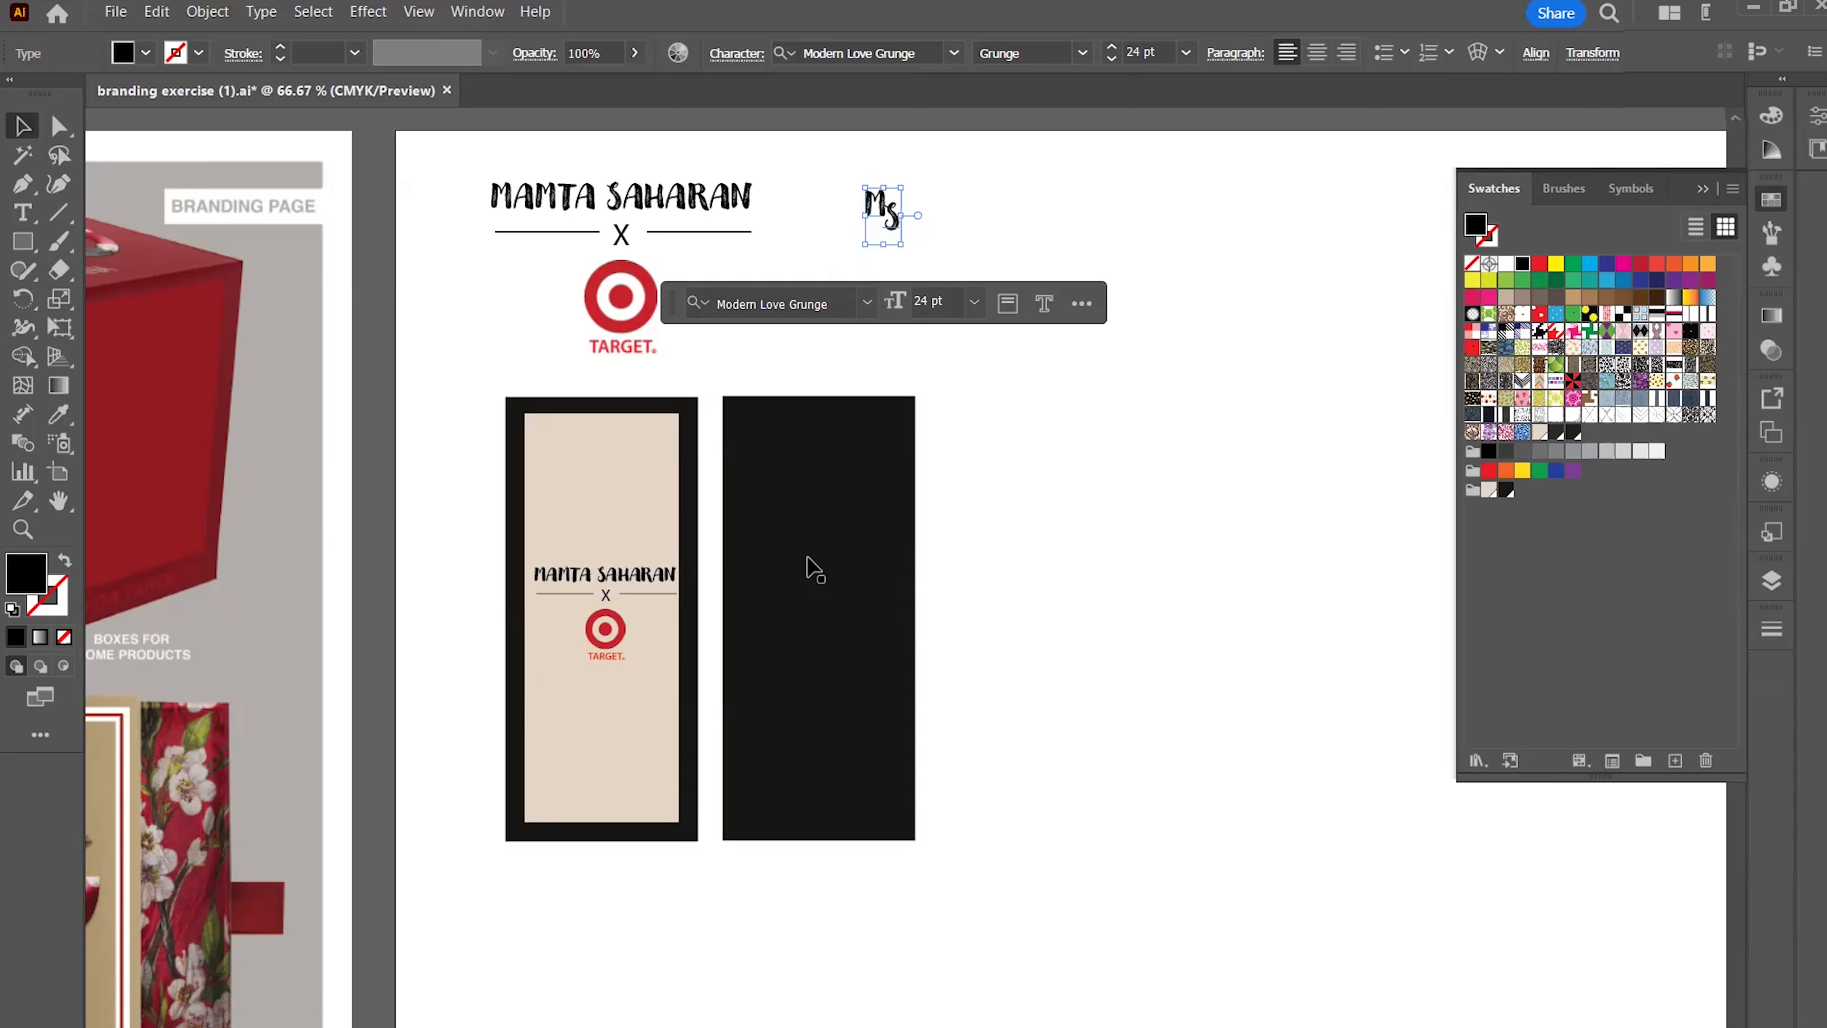
left_click_drag(464, 162, 662, 332)
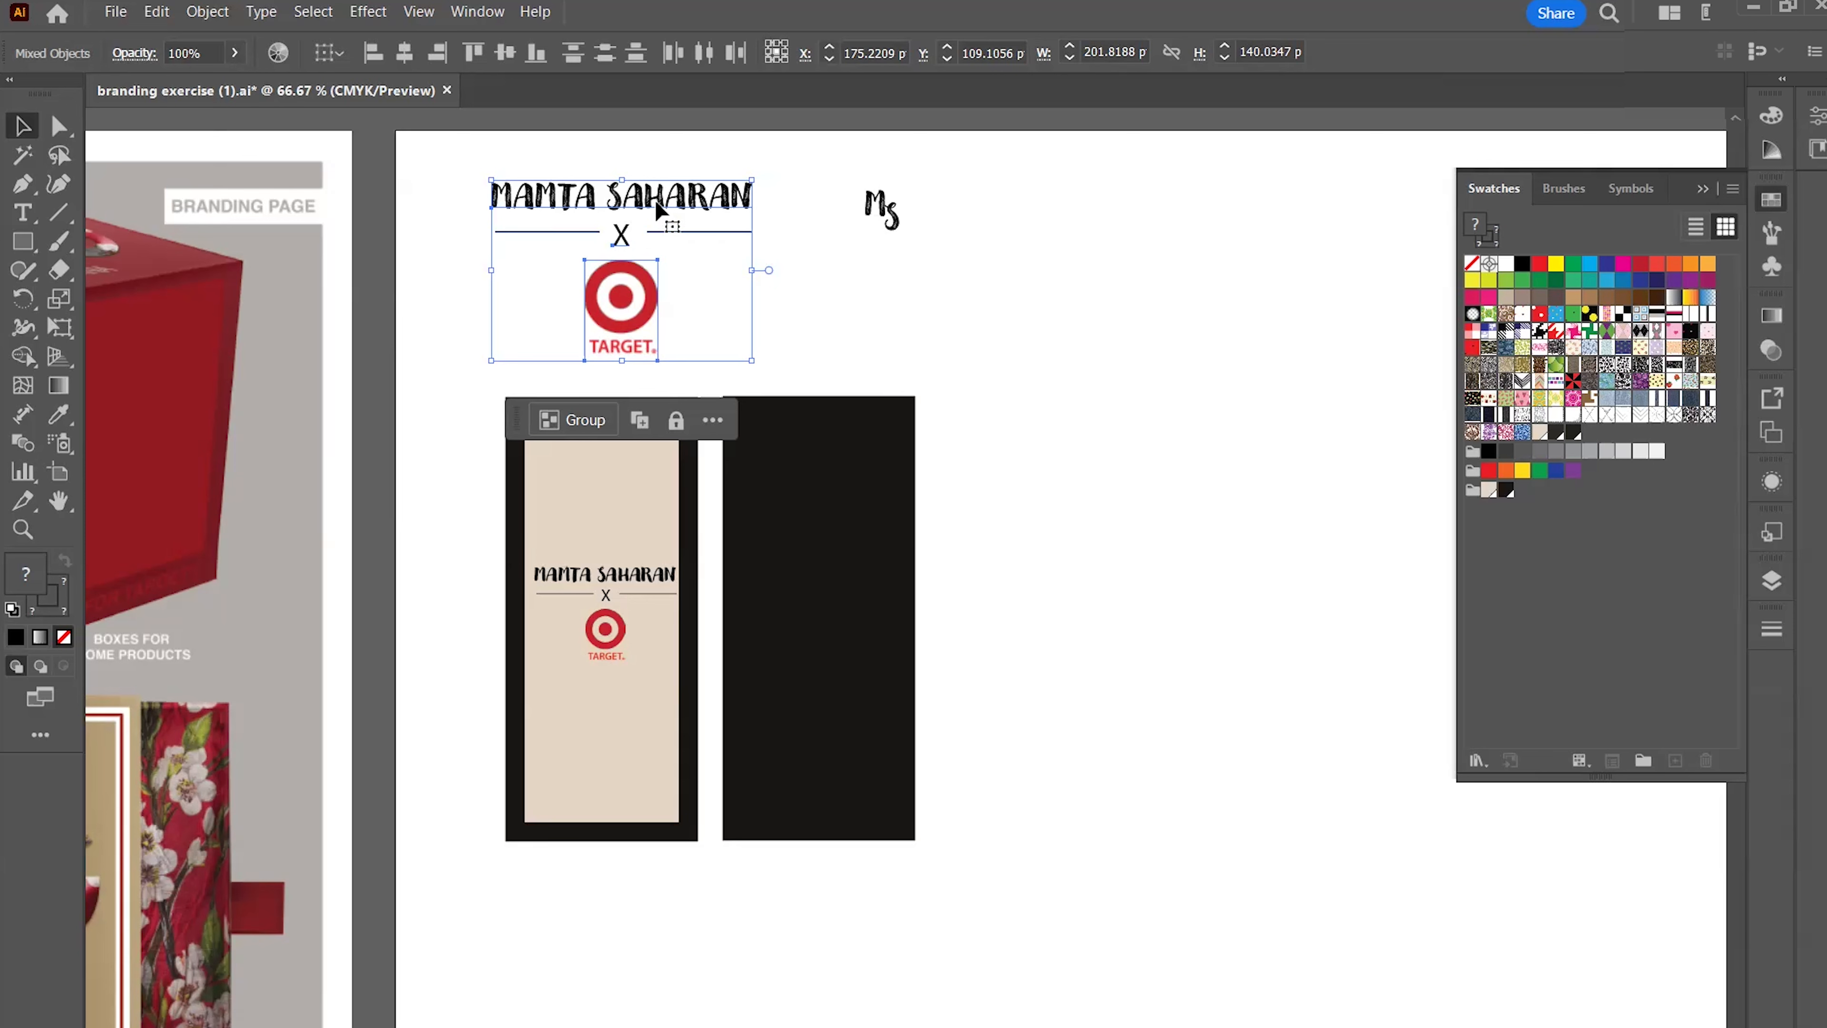
left_click_drag(655, 200, 1153, 221)
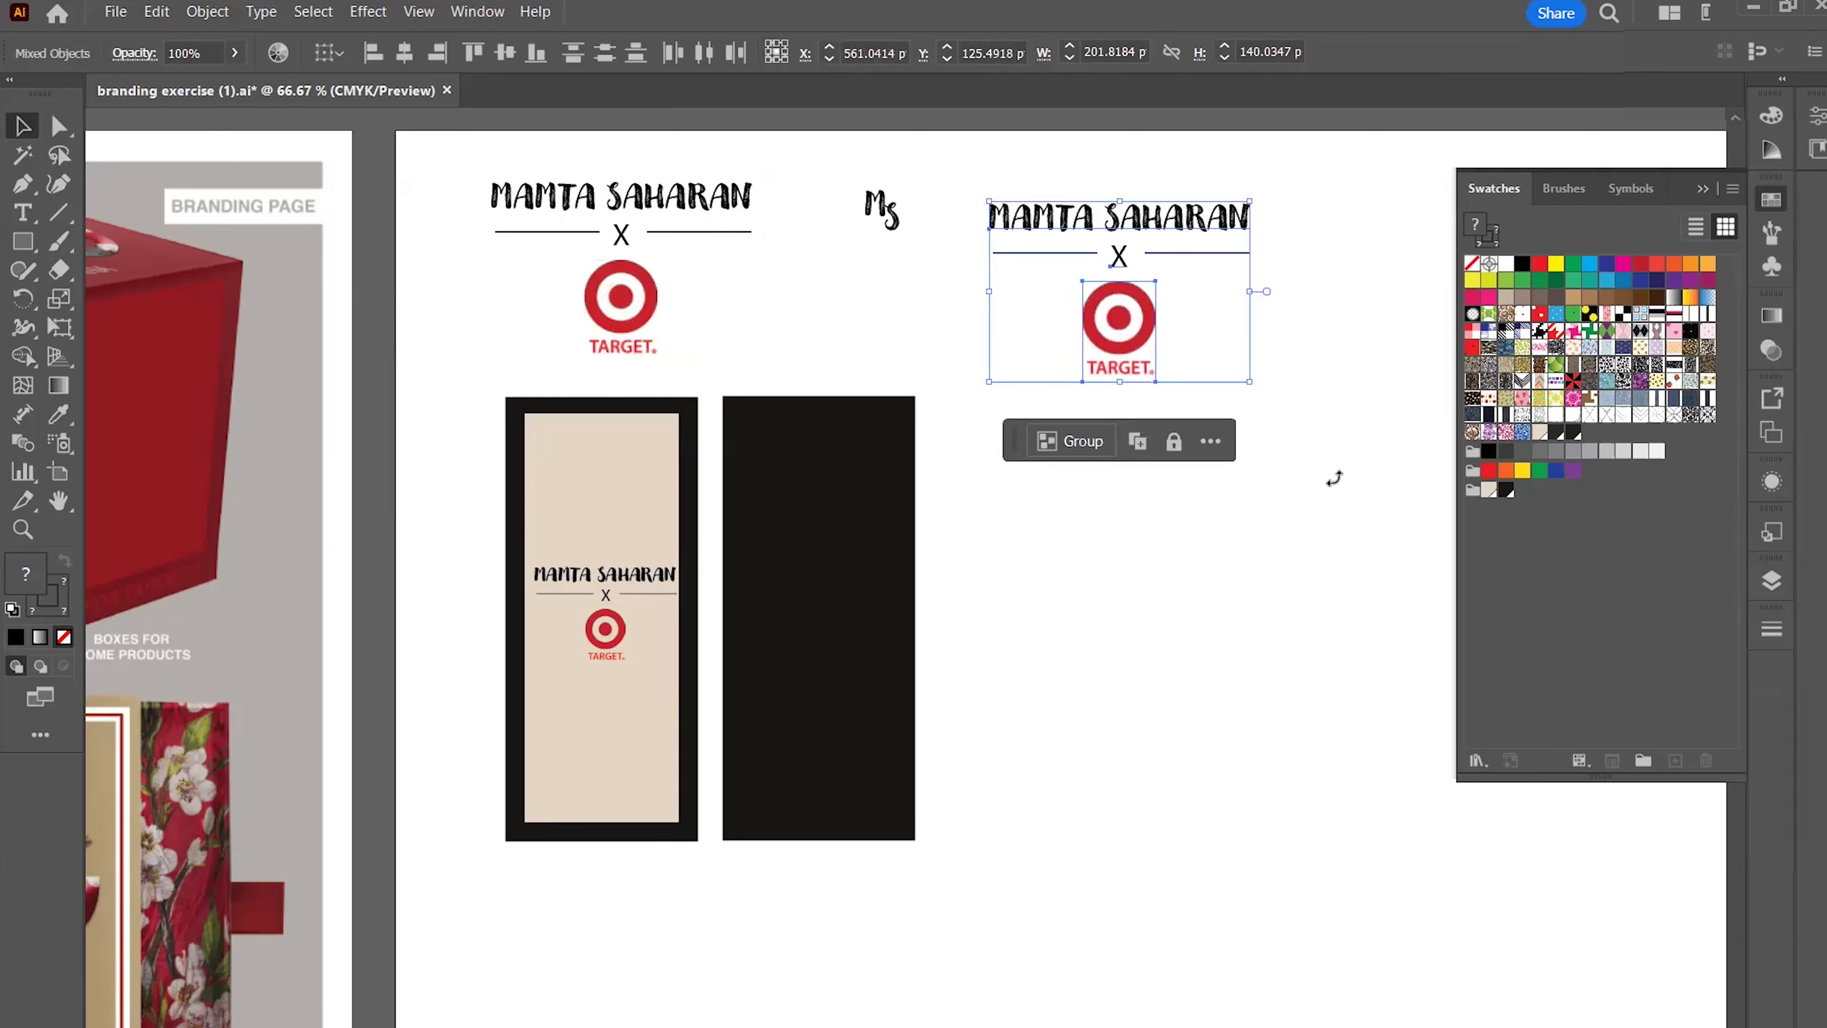
left_click(1291, 450)
left_click(1126, 344)
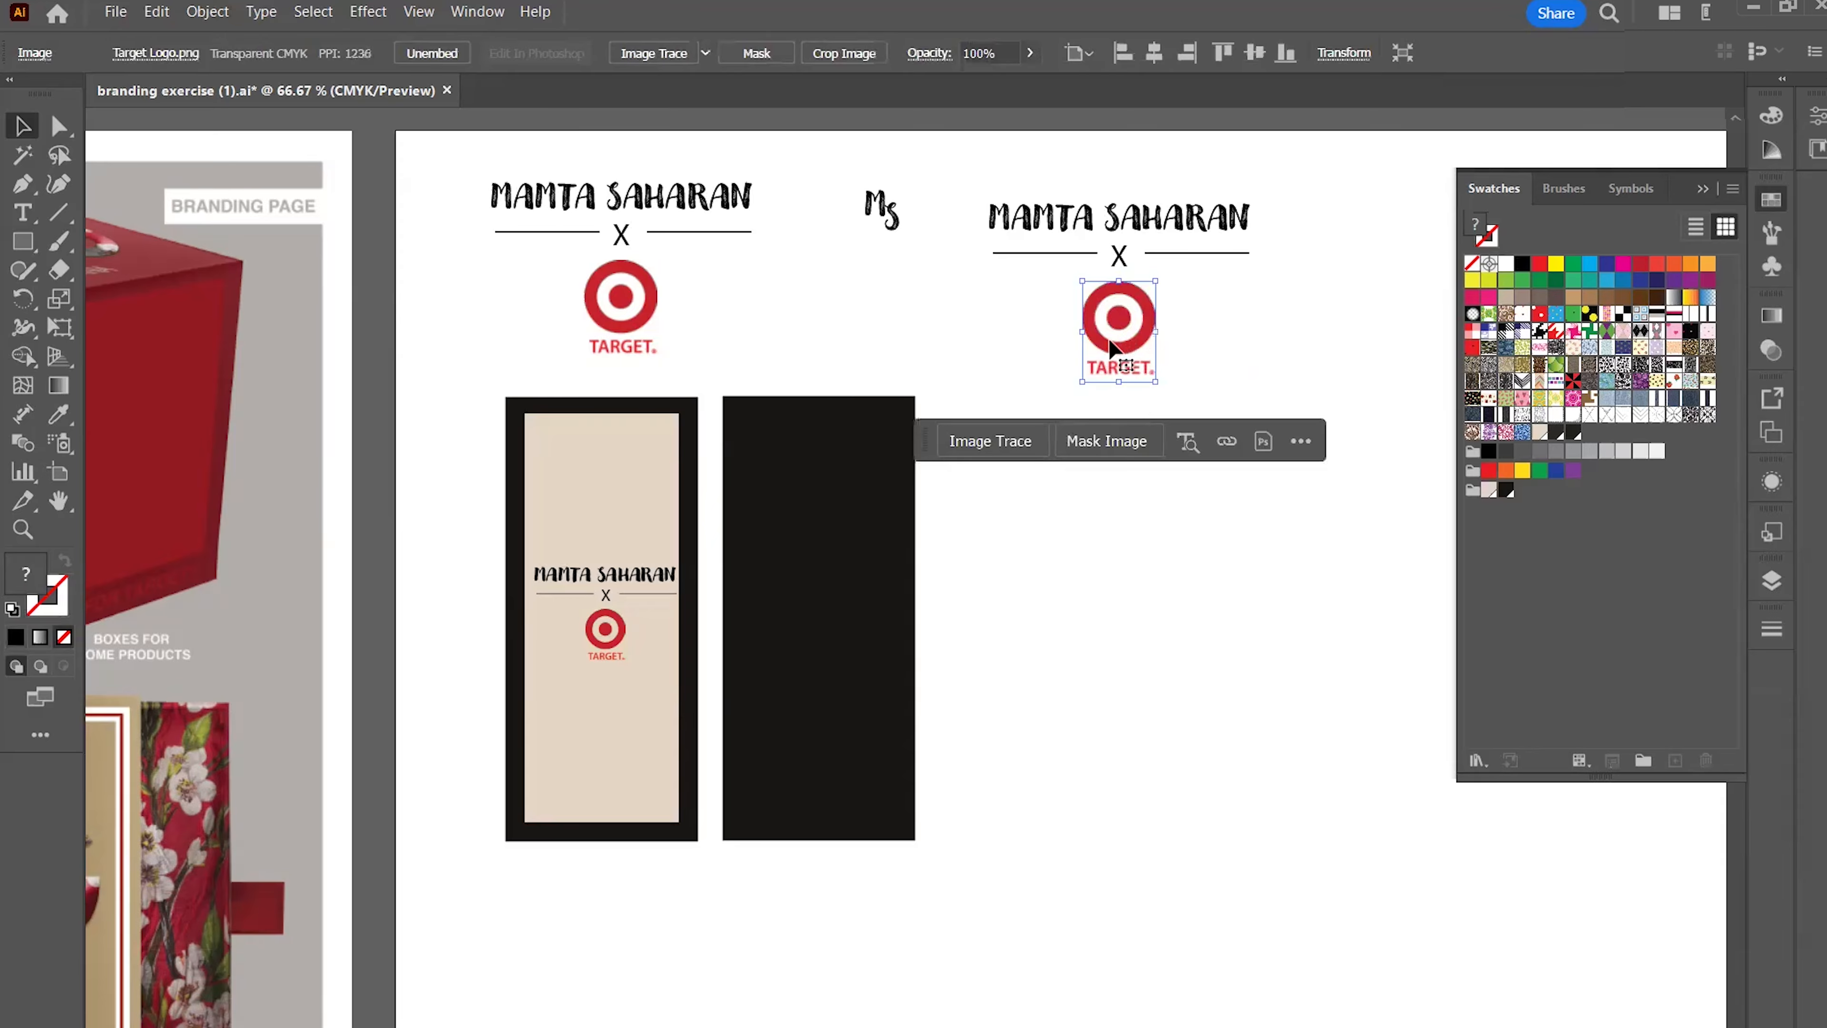
key("Delete")
Add the text TARGET below the X of the logo copy and set its font to Franklin Gothic Demi
left_click(23, 212)
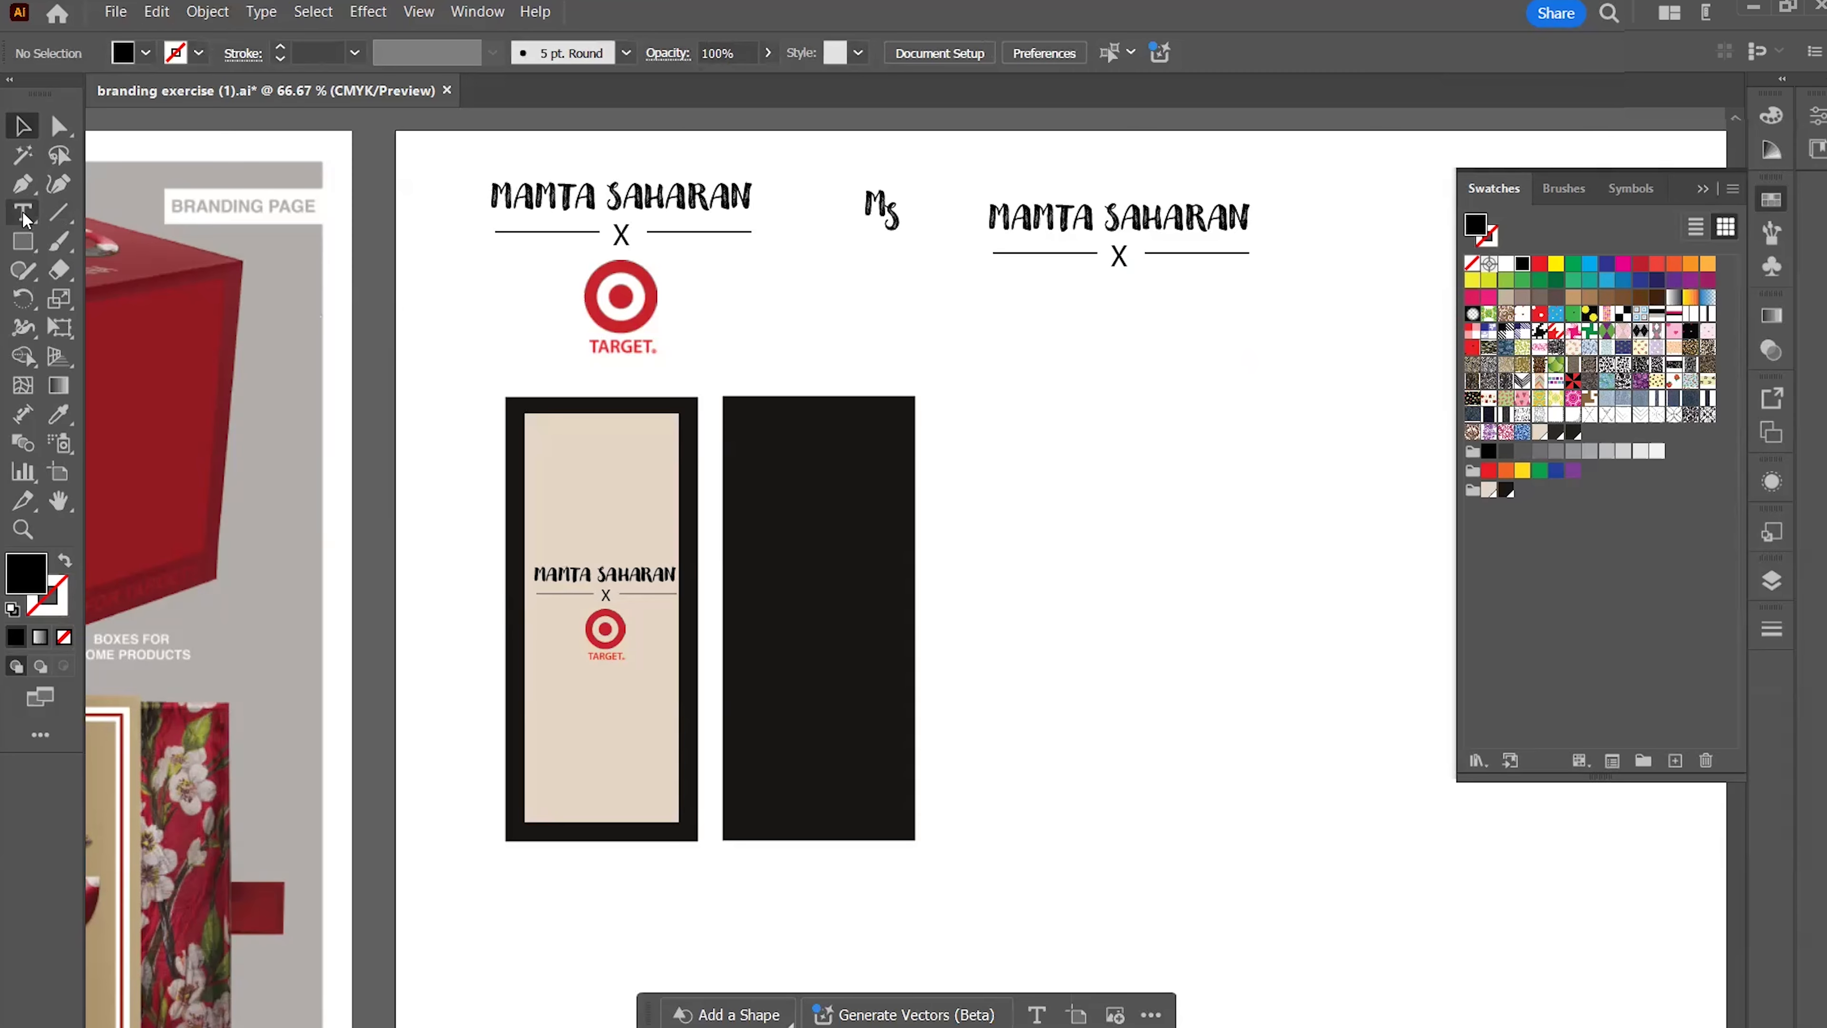
left_click(1070, 309)
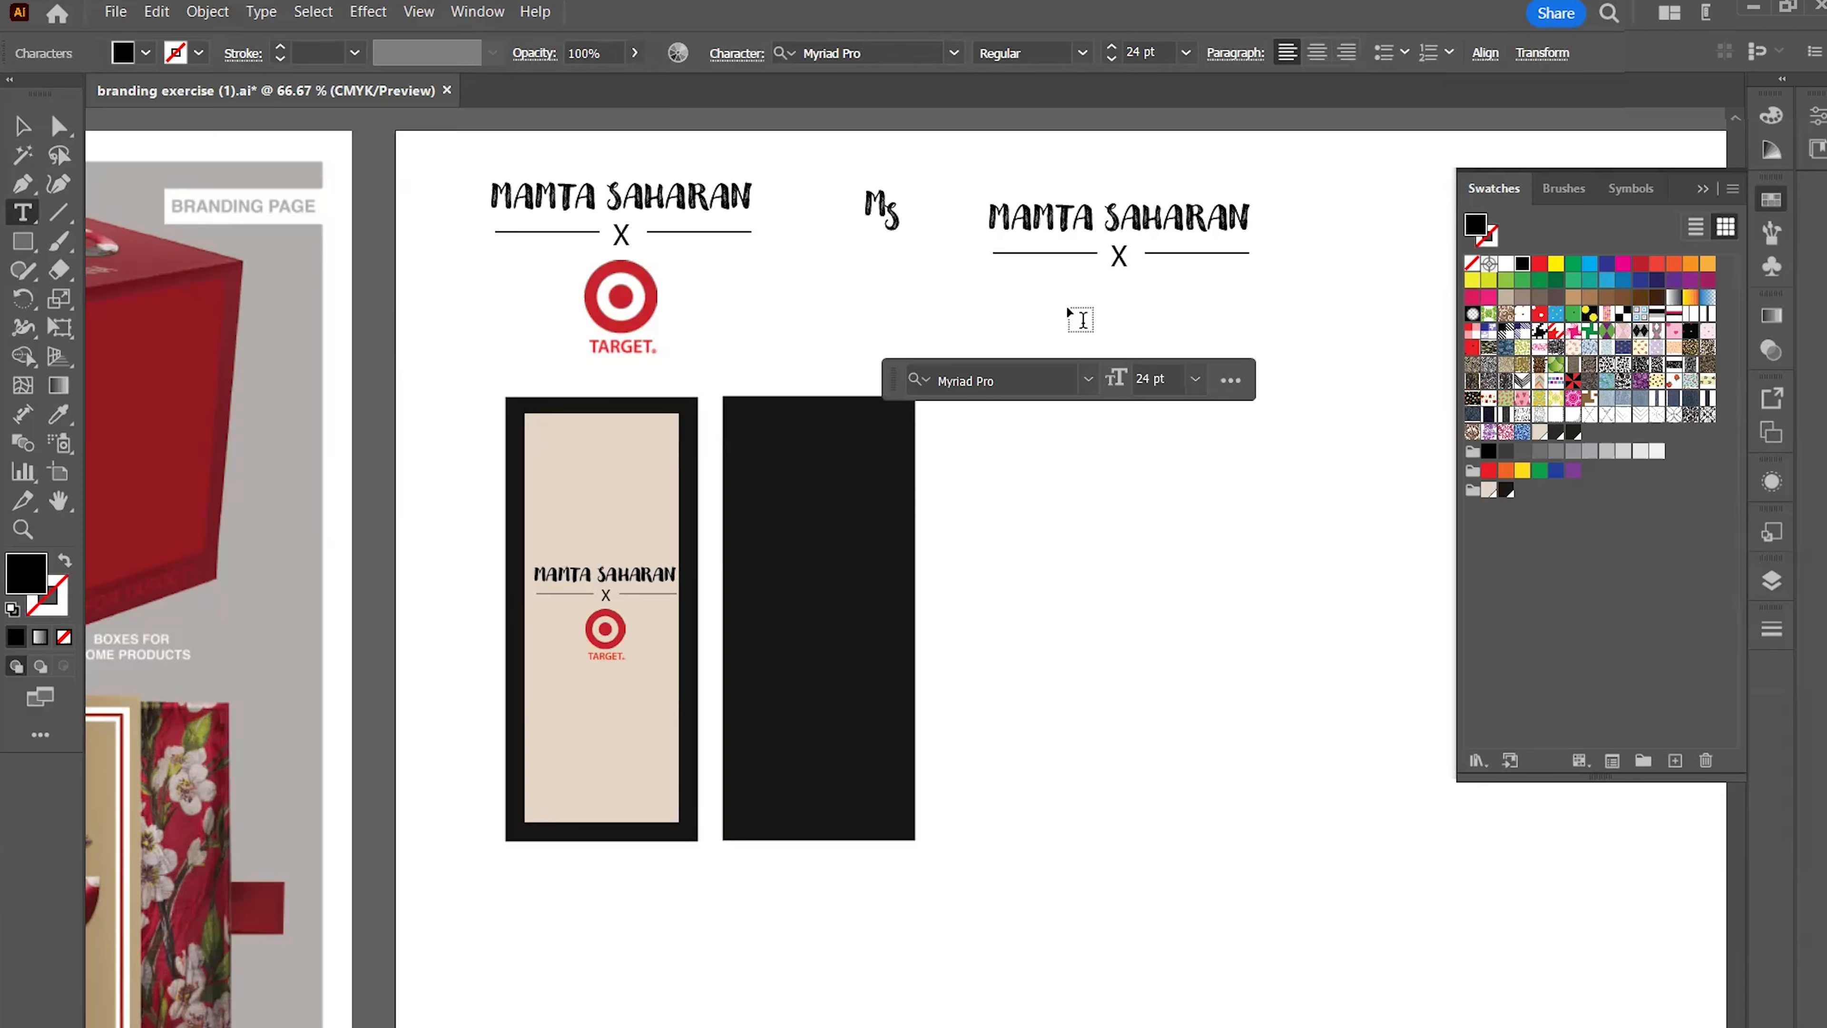
type("TARGET")
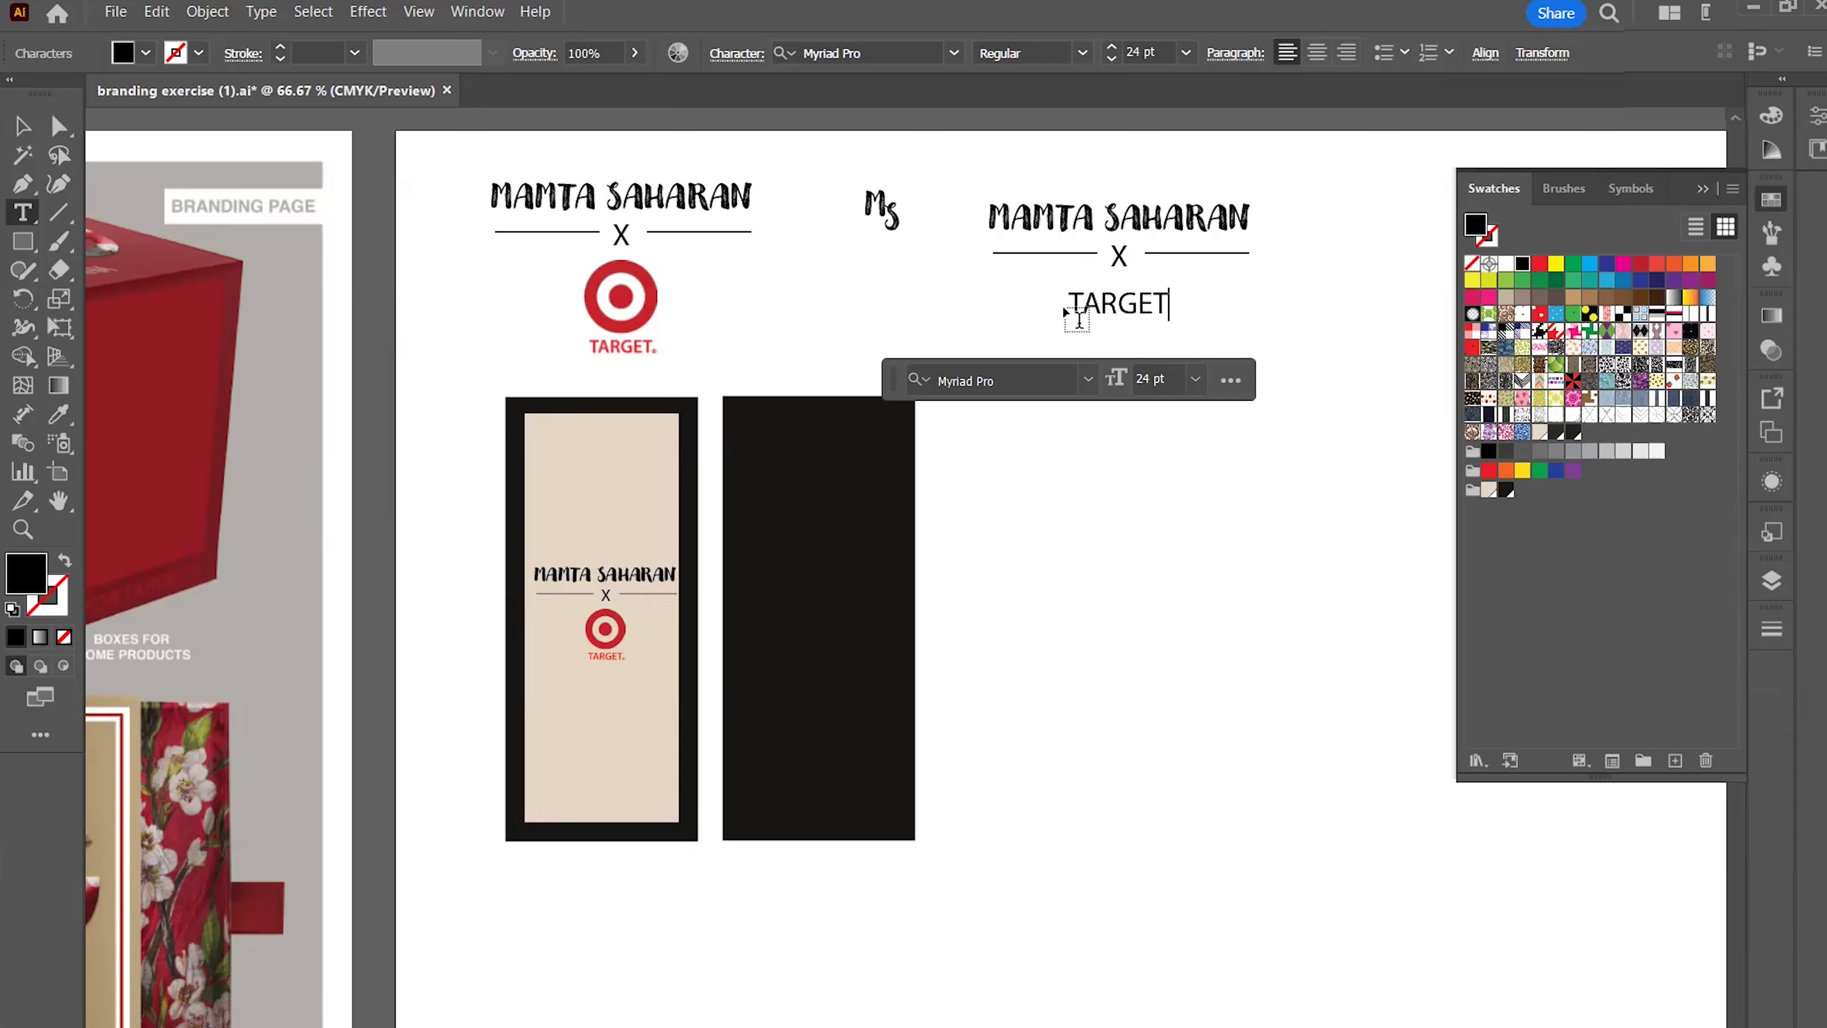
left_click_drag(1068, 306, 1183, 295)
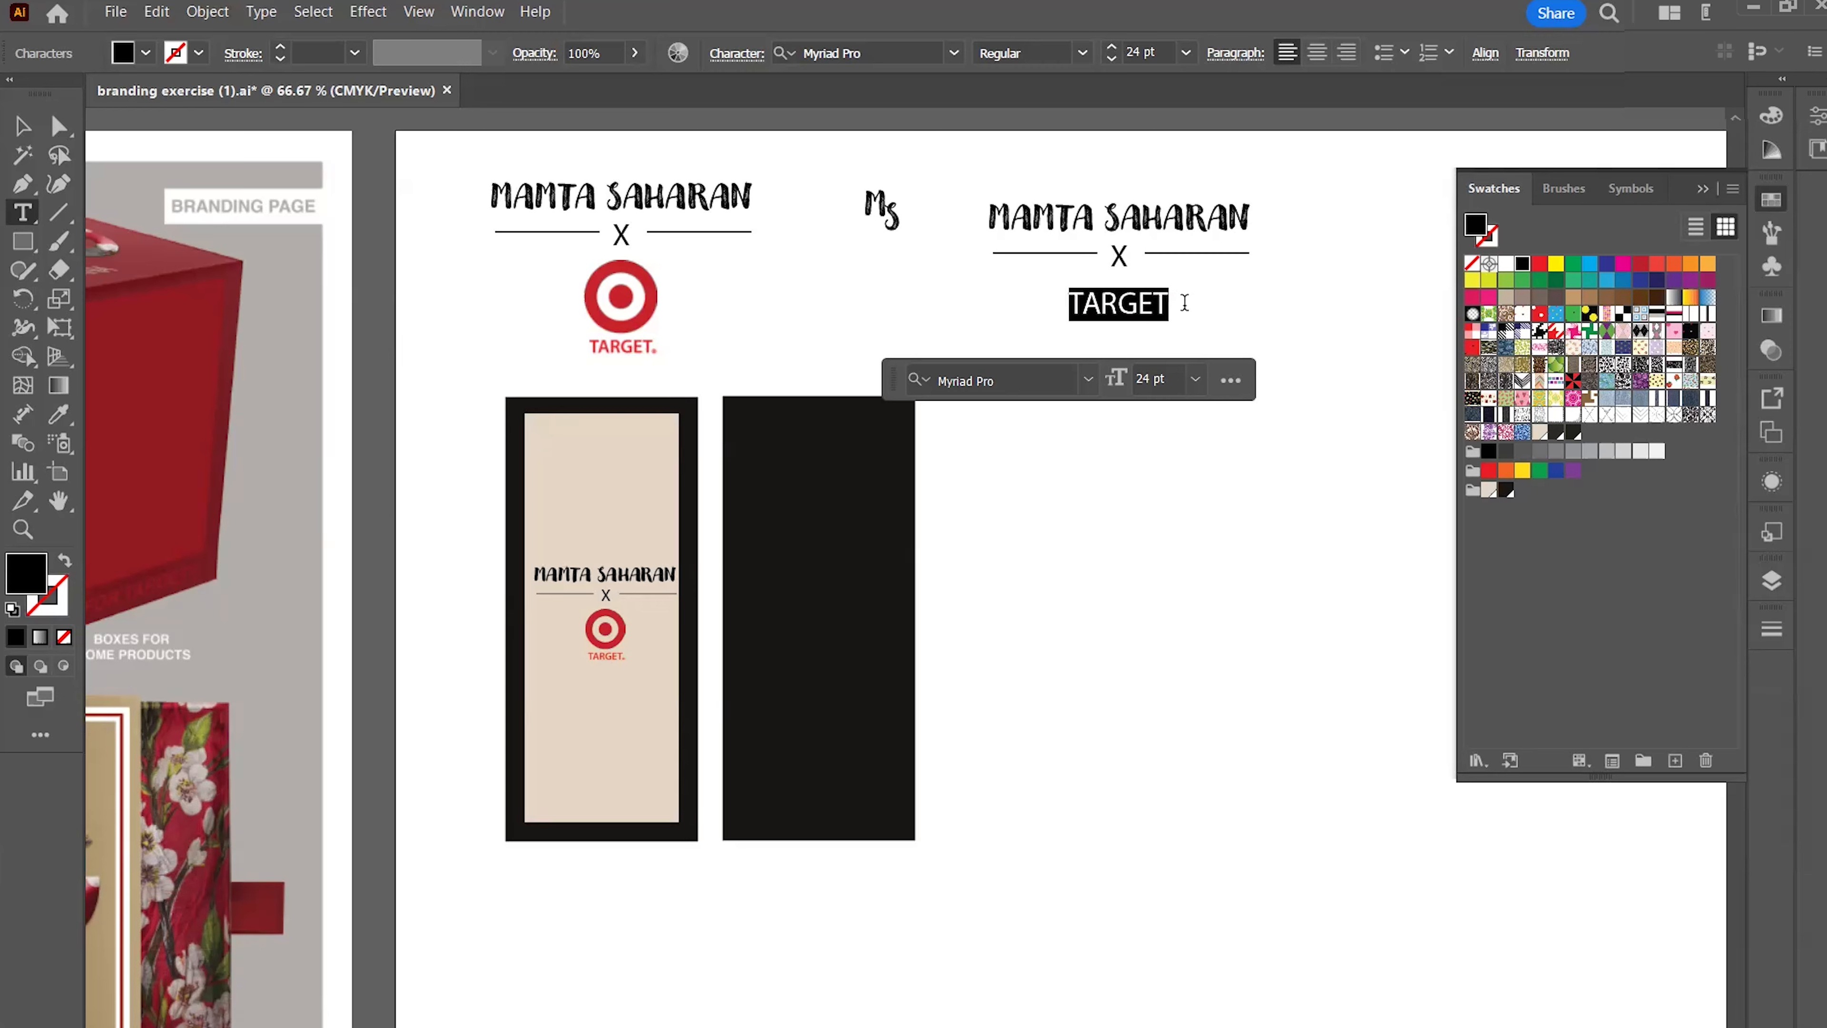
left_click(1089, 383)
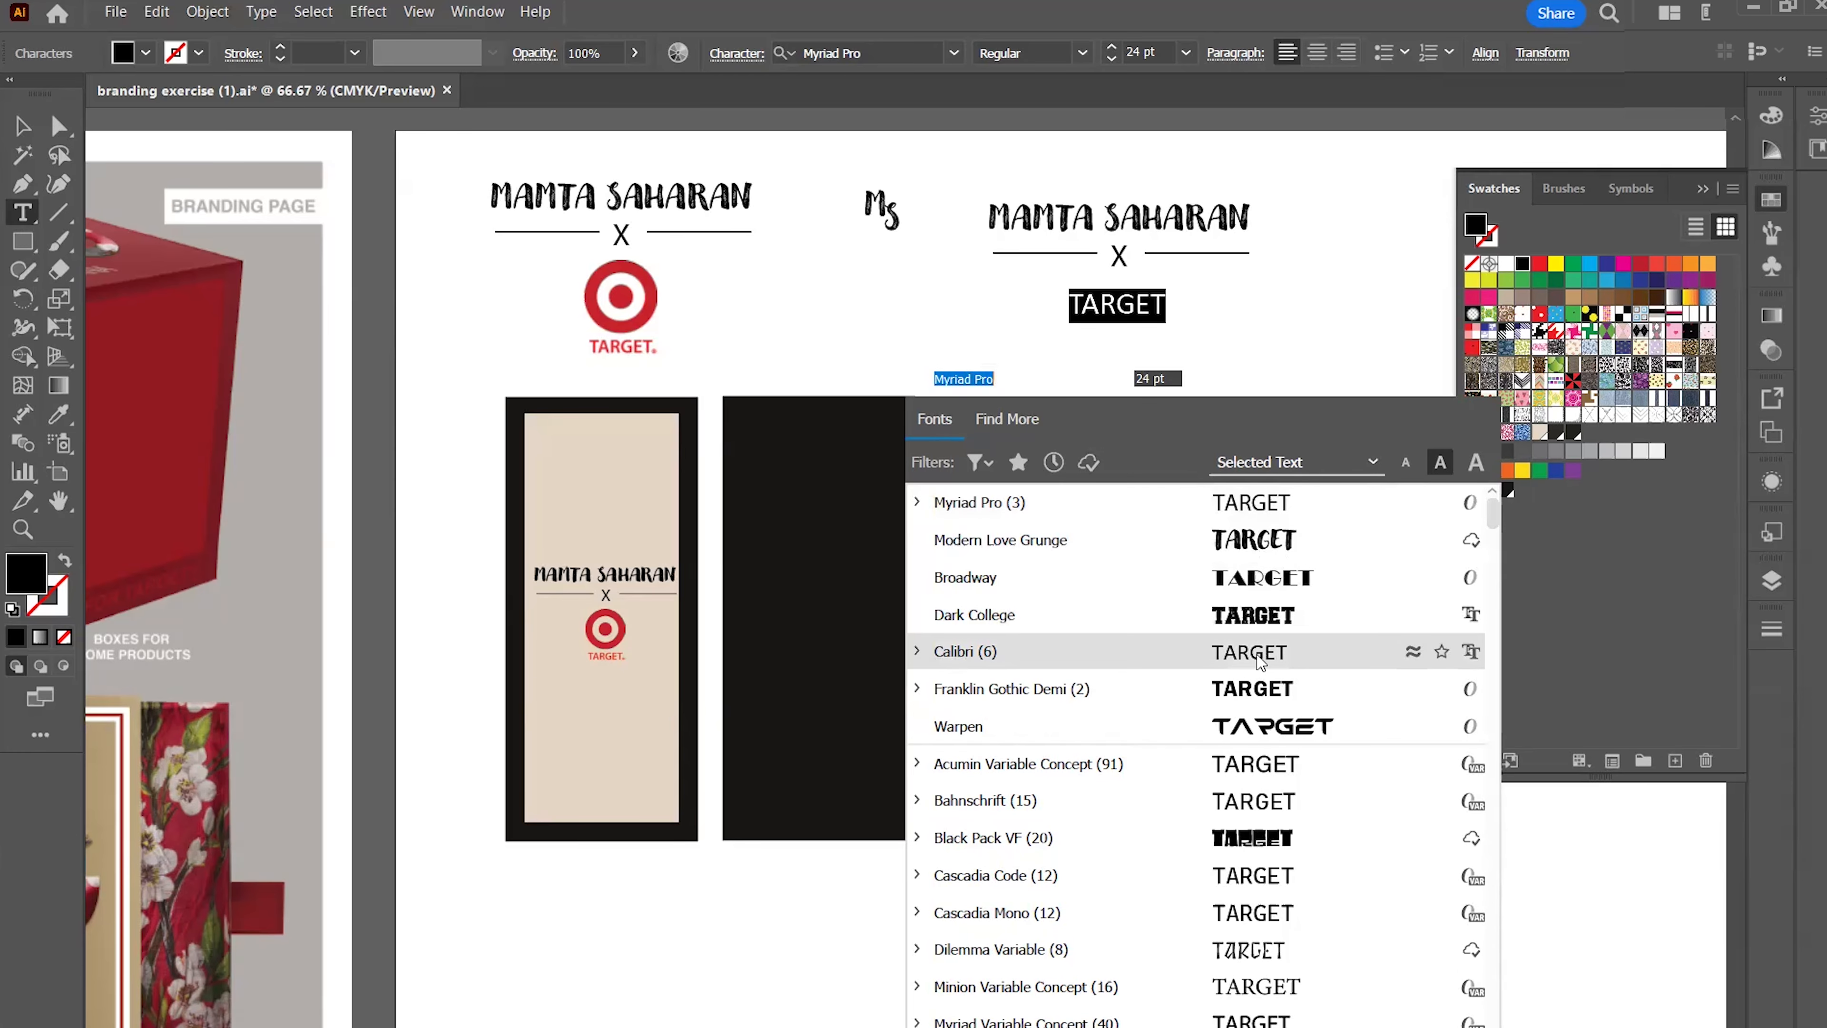
left_click(1262, 697)
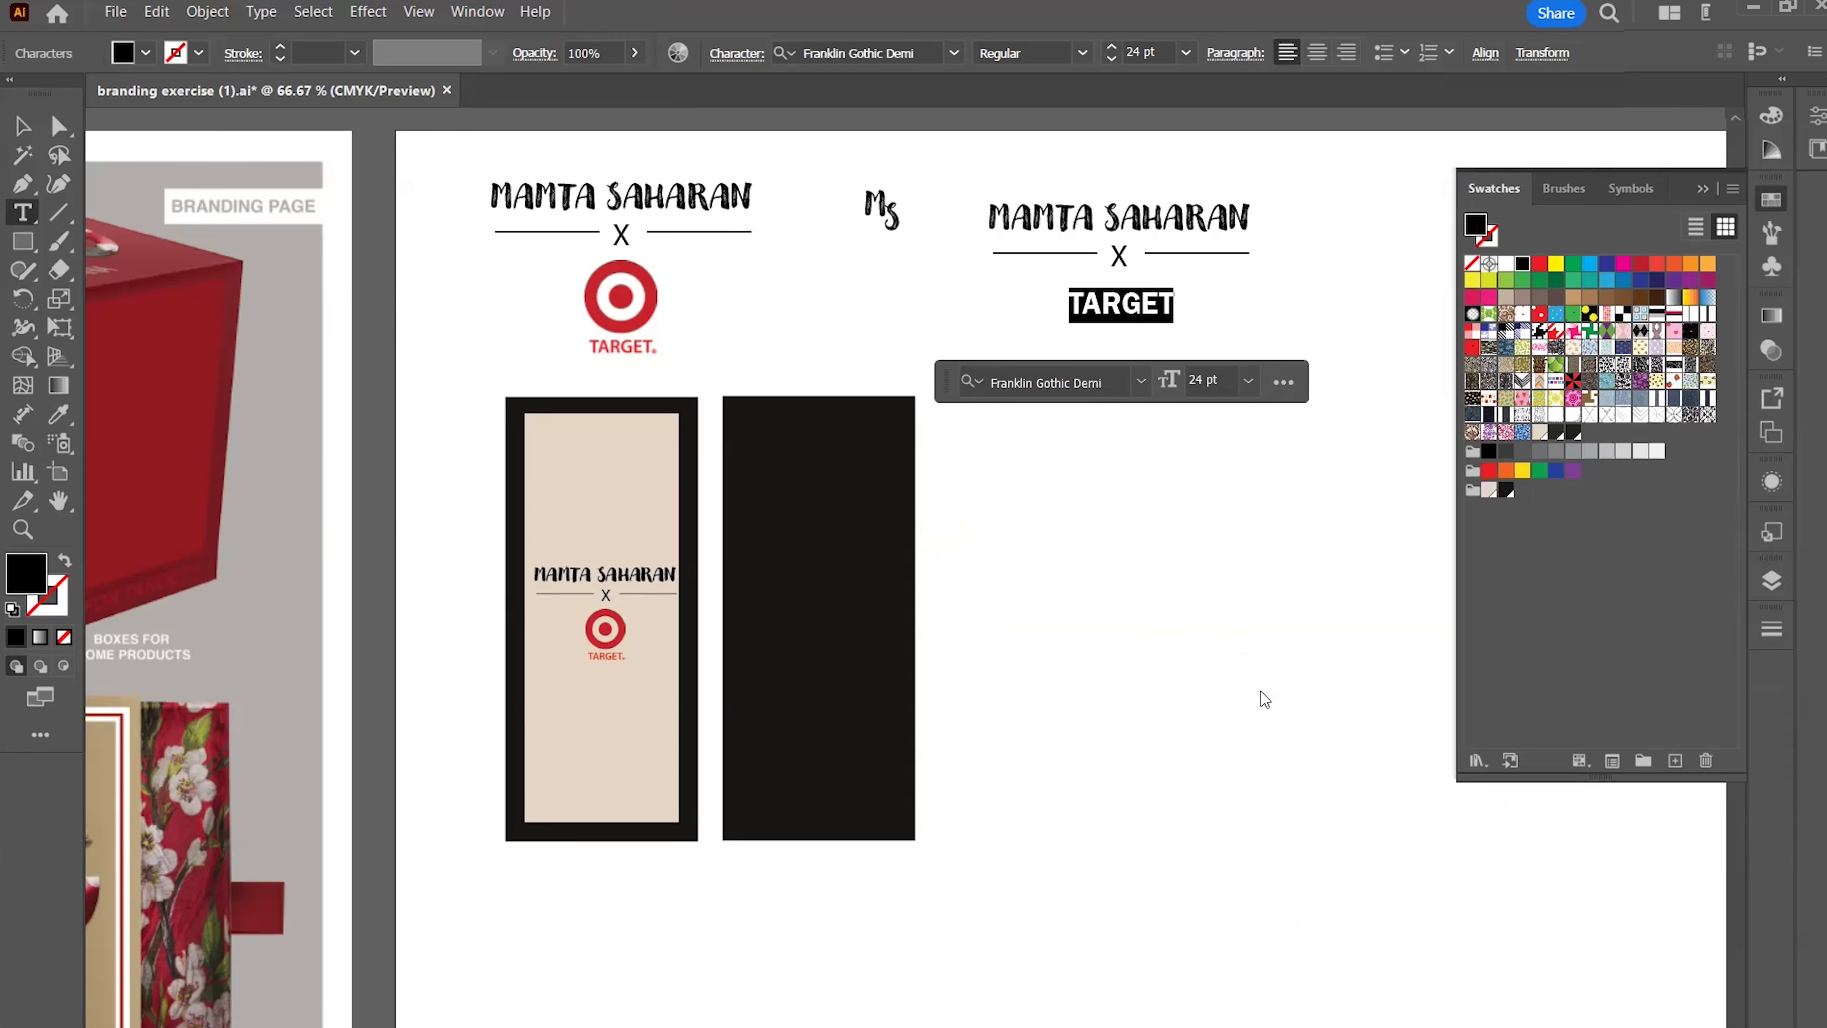
Move the TARGET text up and center it closely beneath the X in the logo copy
left_click(23, 133)
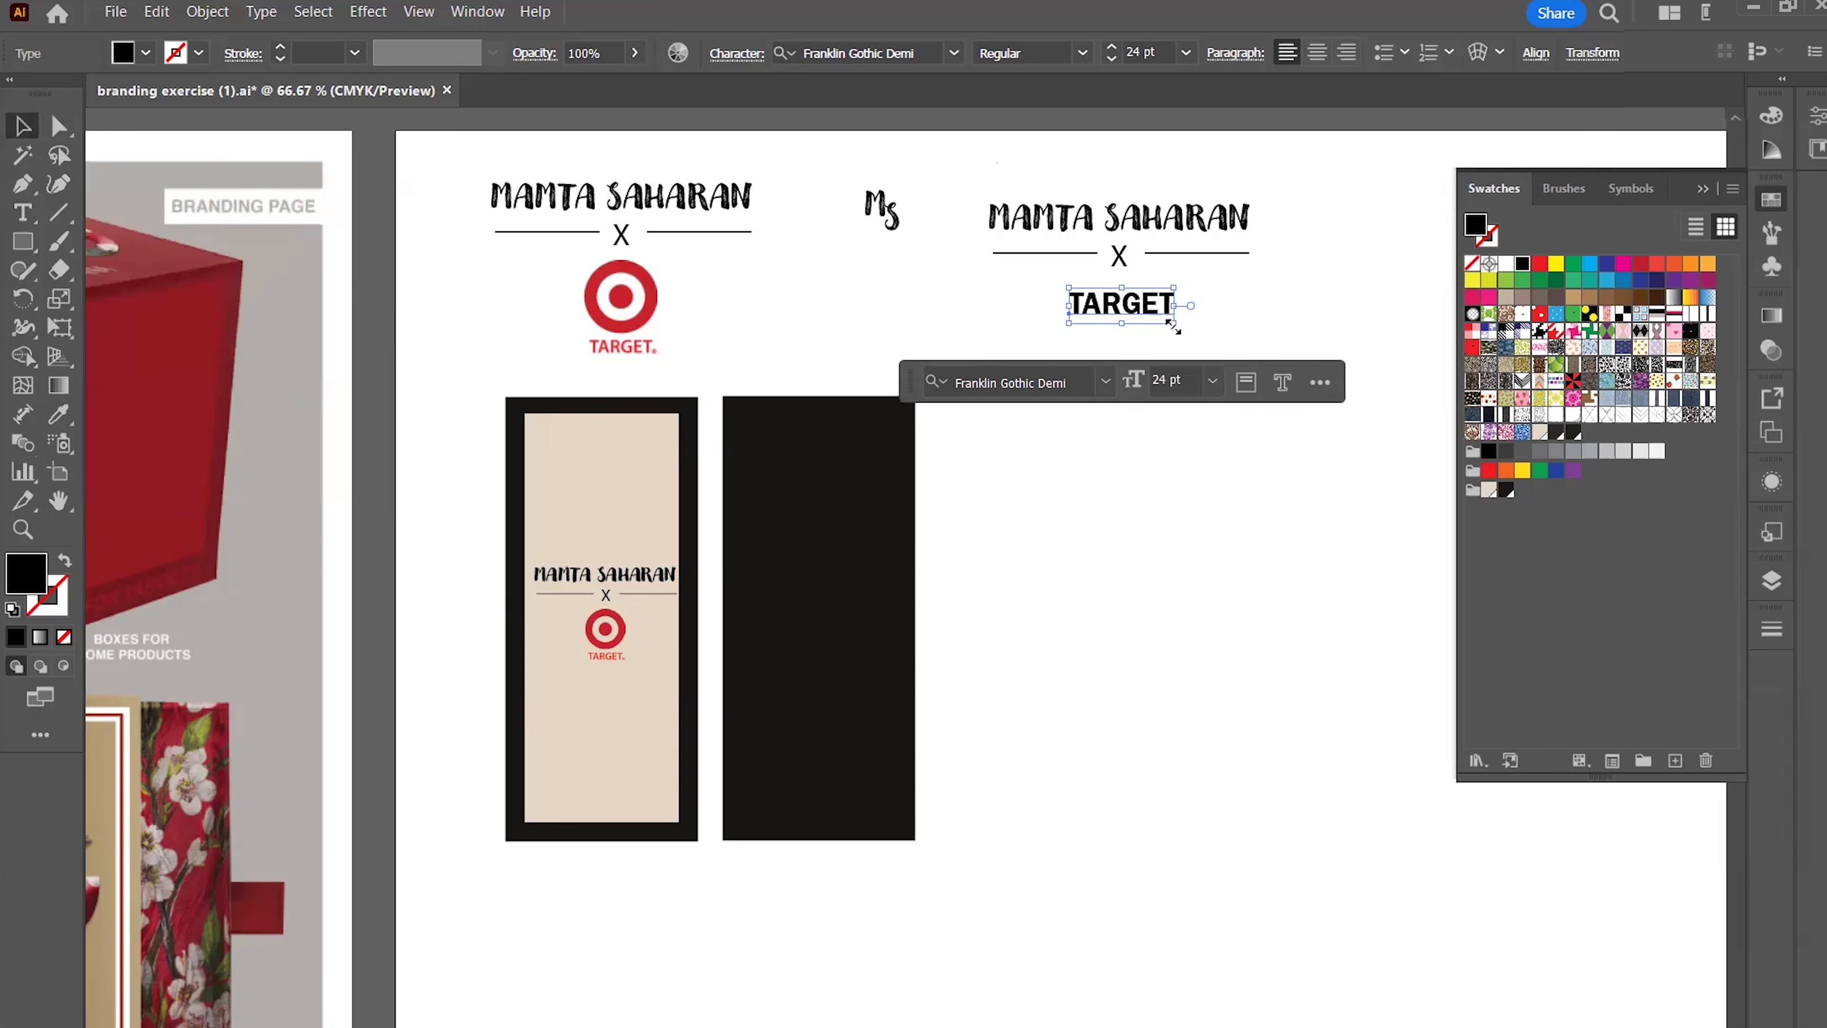
left_click(1250, 321)
left_click_drag(1123, 305, 1119, 290)
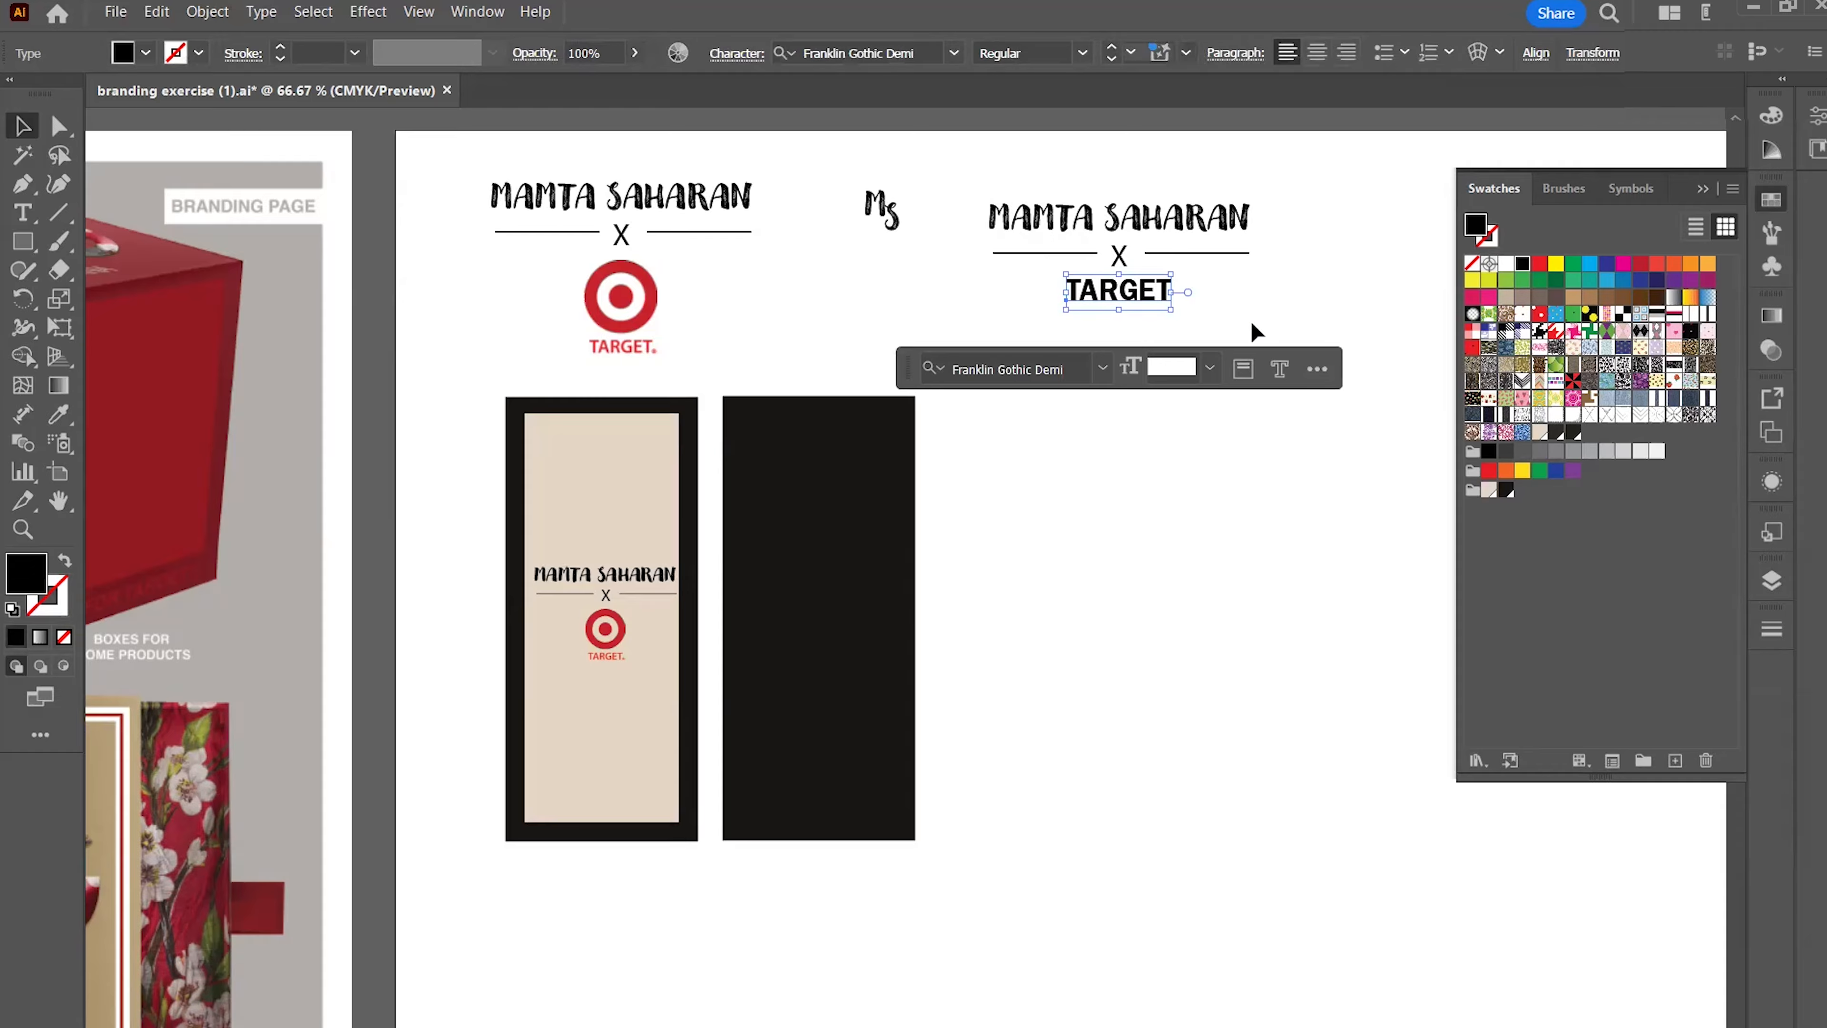
left_click(1302, 287)
Fill the designer name, X and TARGET text of the logo copy with the beige swatch
left_click_drag(962, 184, 1335, 379)
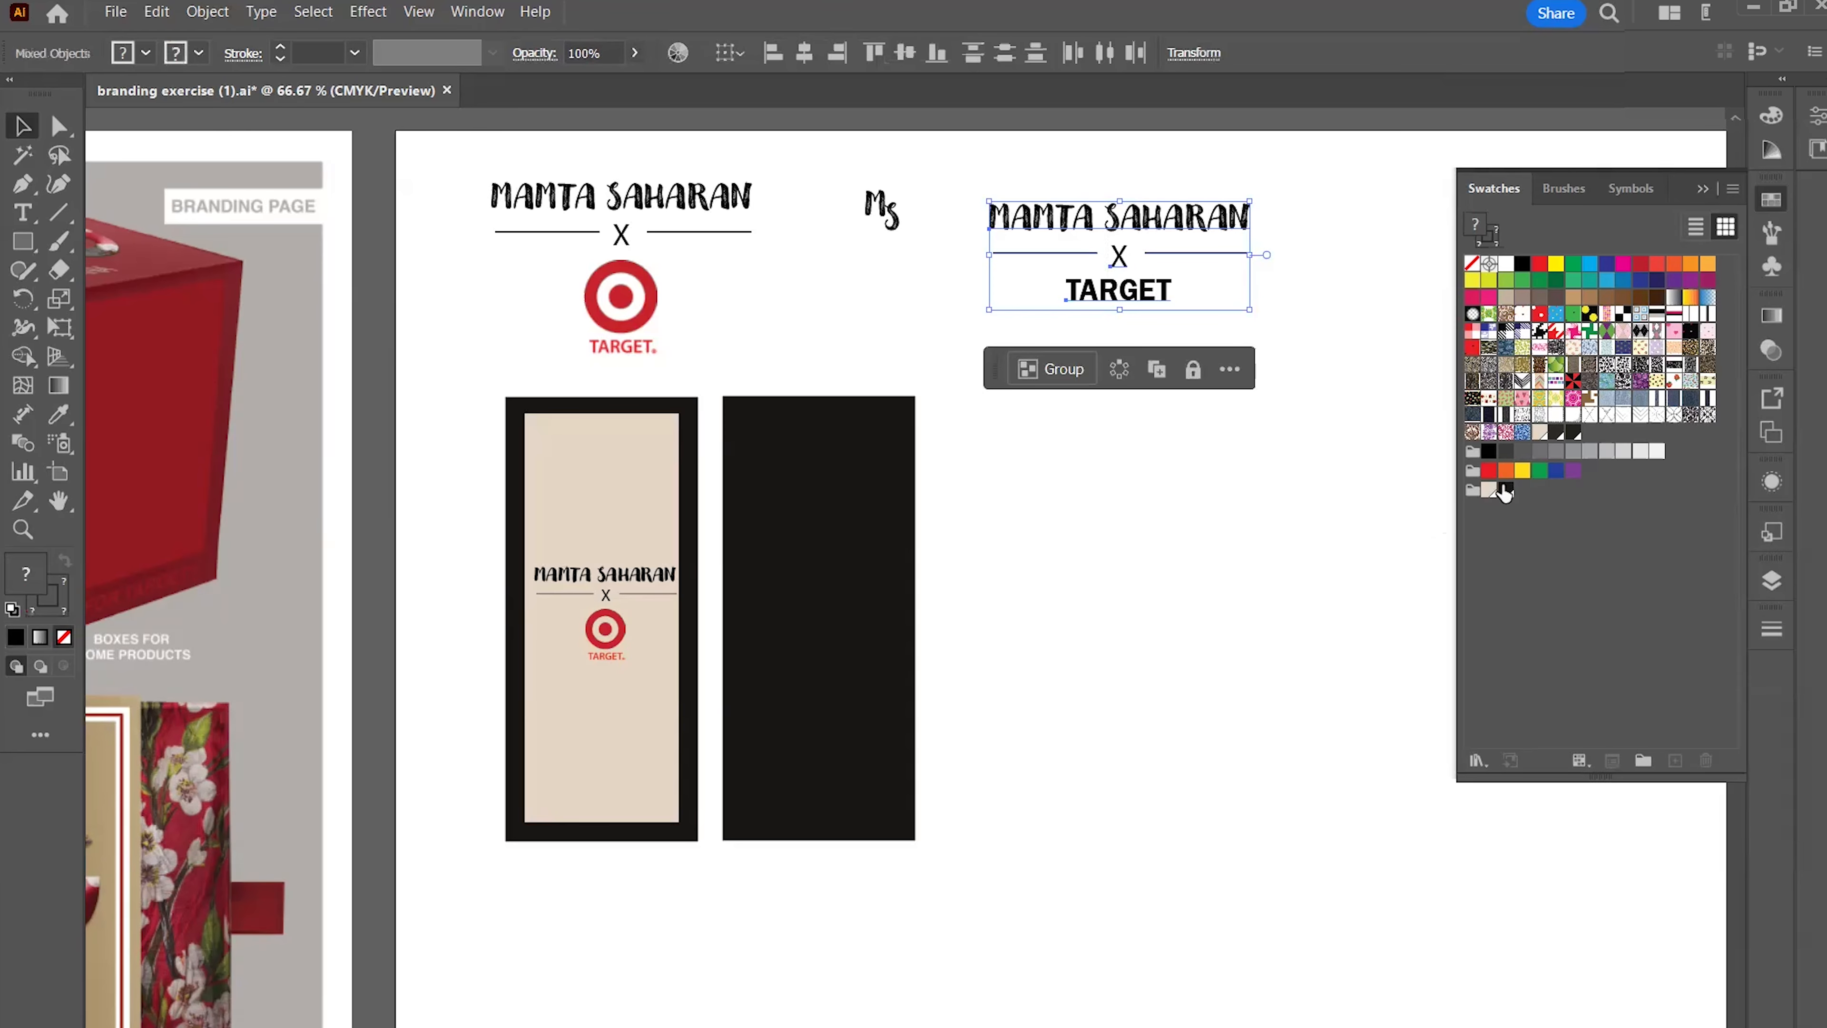
left_click(1489, 490)
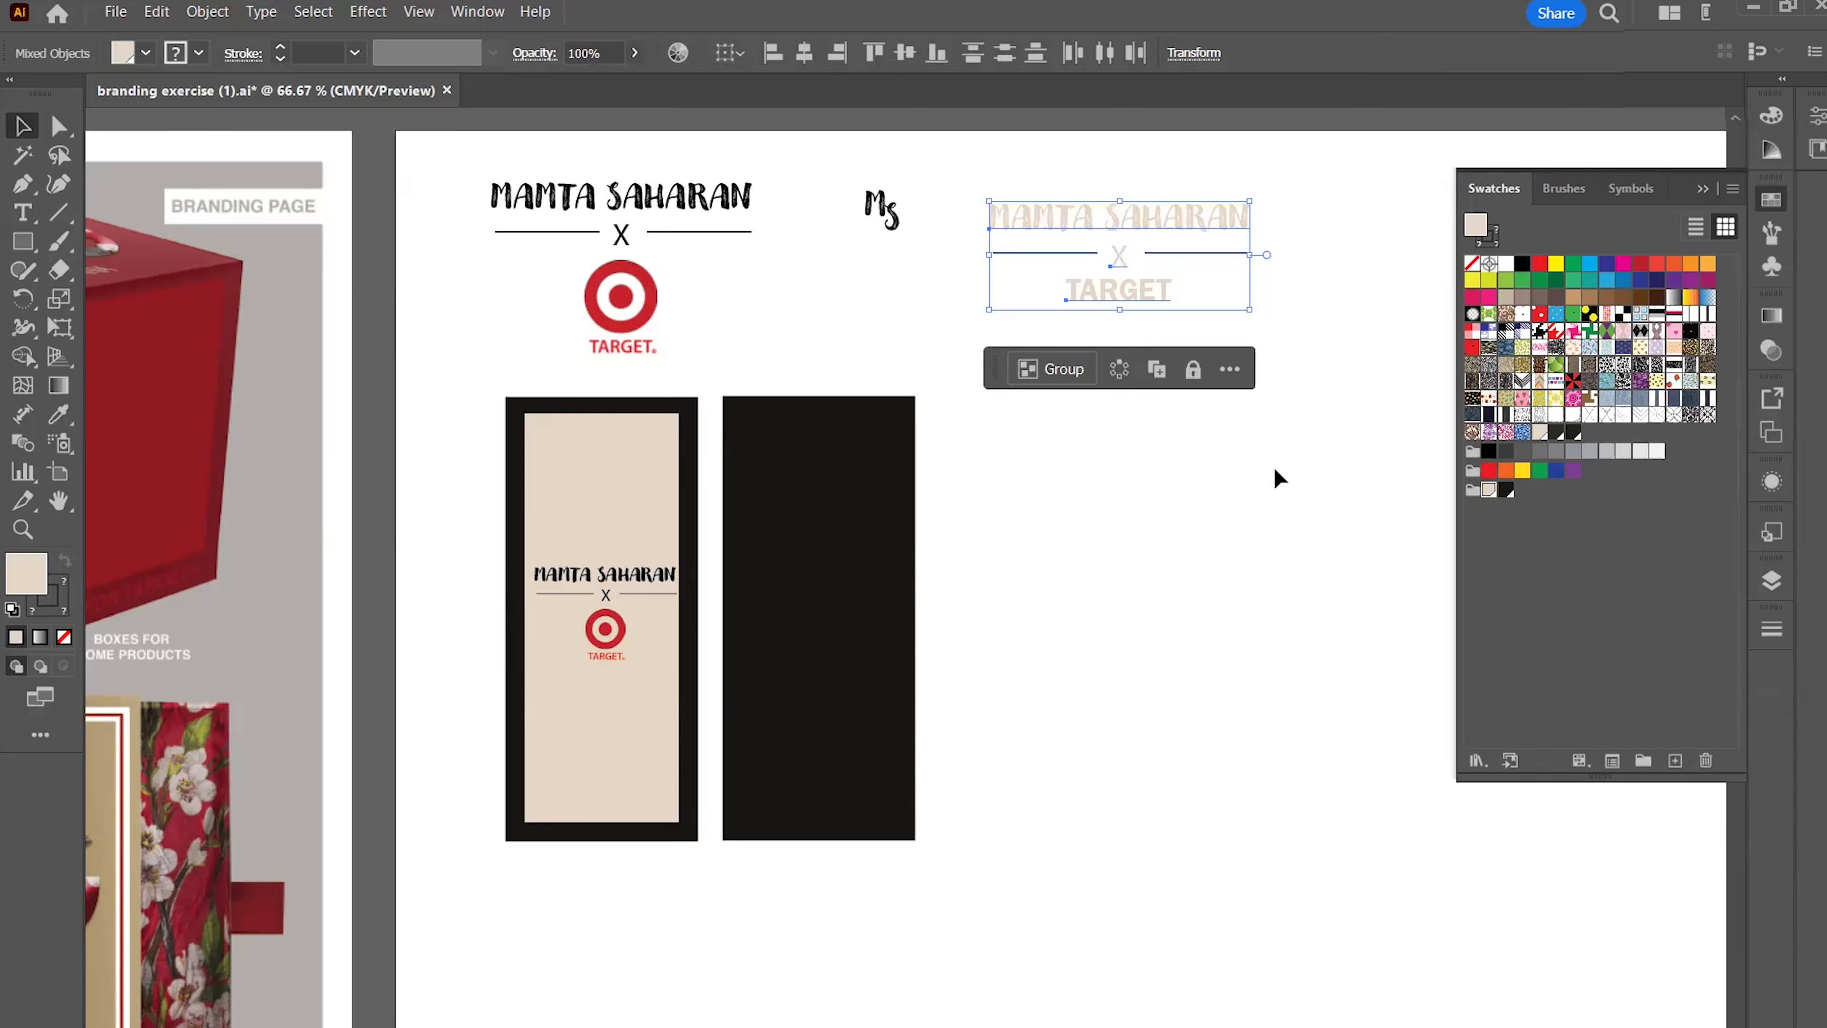
left_click(1274, 467)
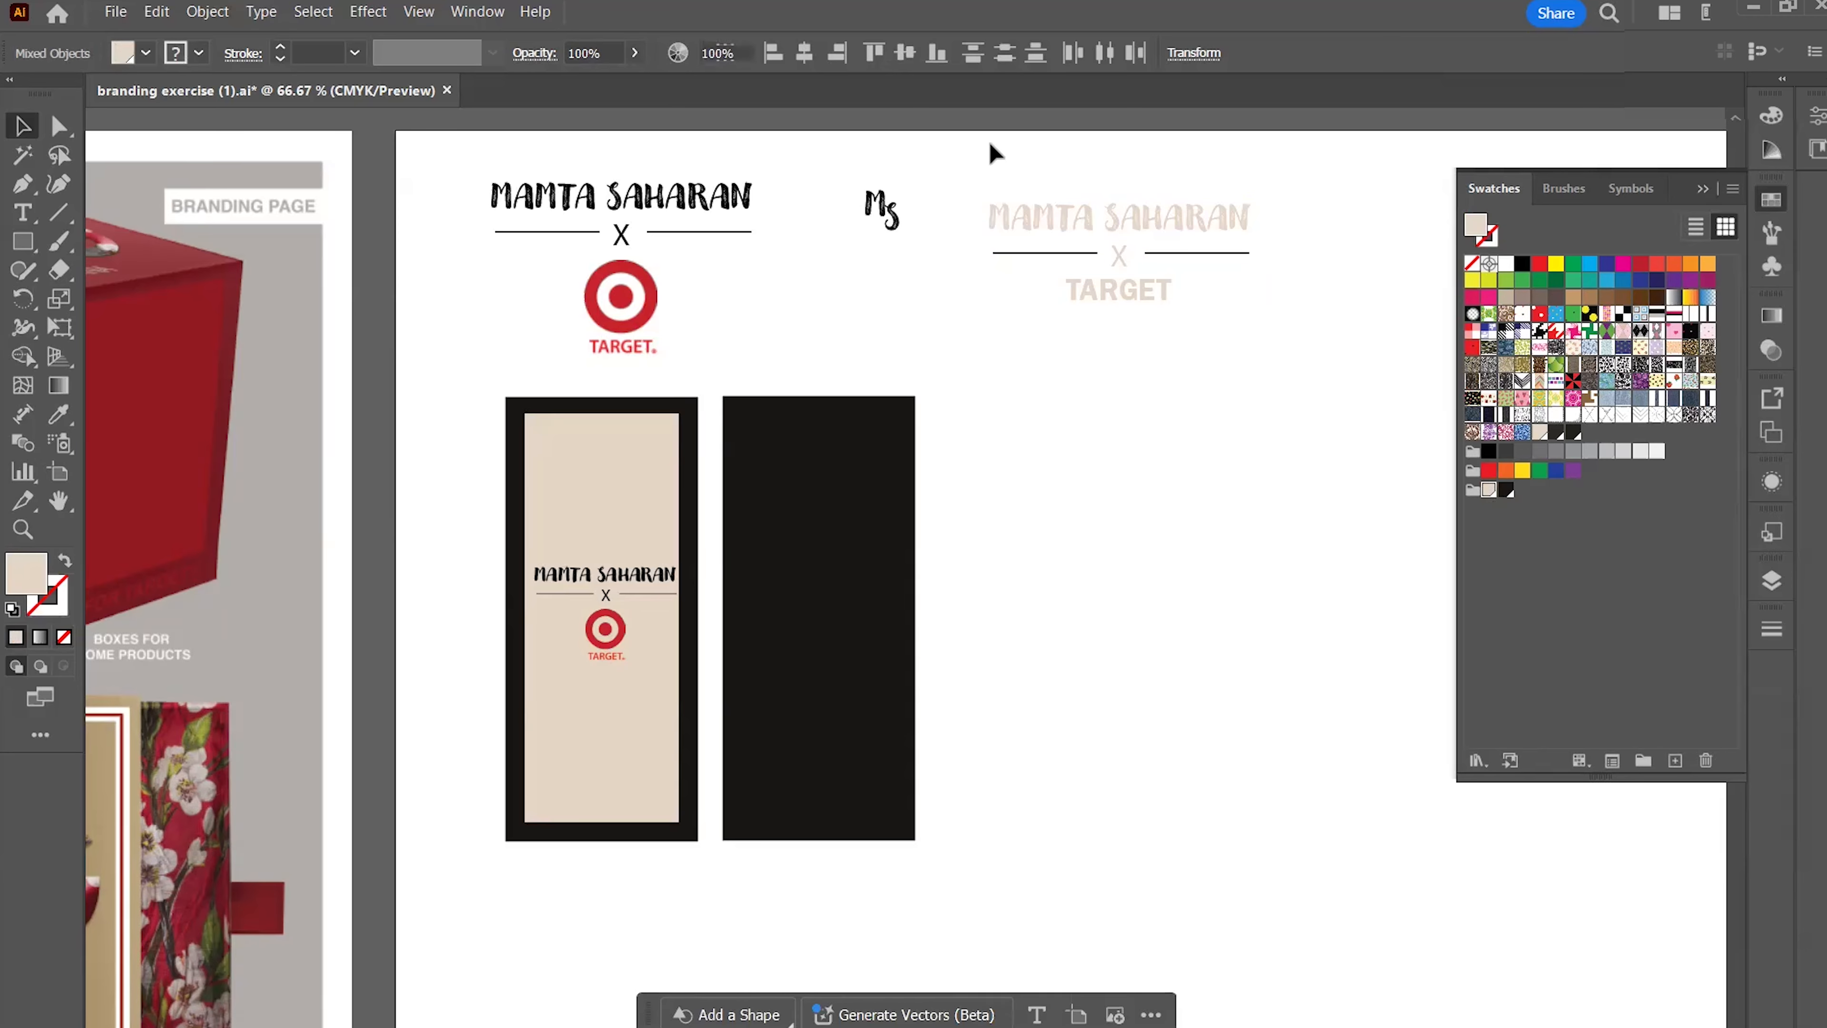
Set the stroke of both divider lines beside the X in the logo copy to the beige swatch
left_click(1043, 253)
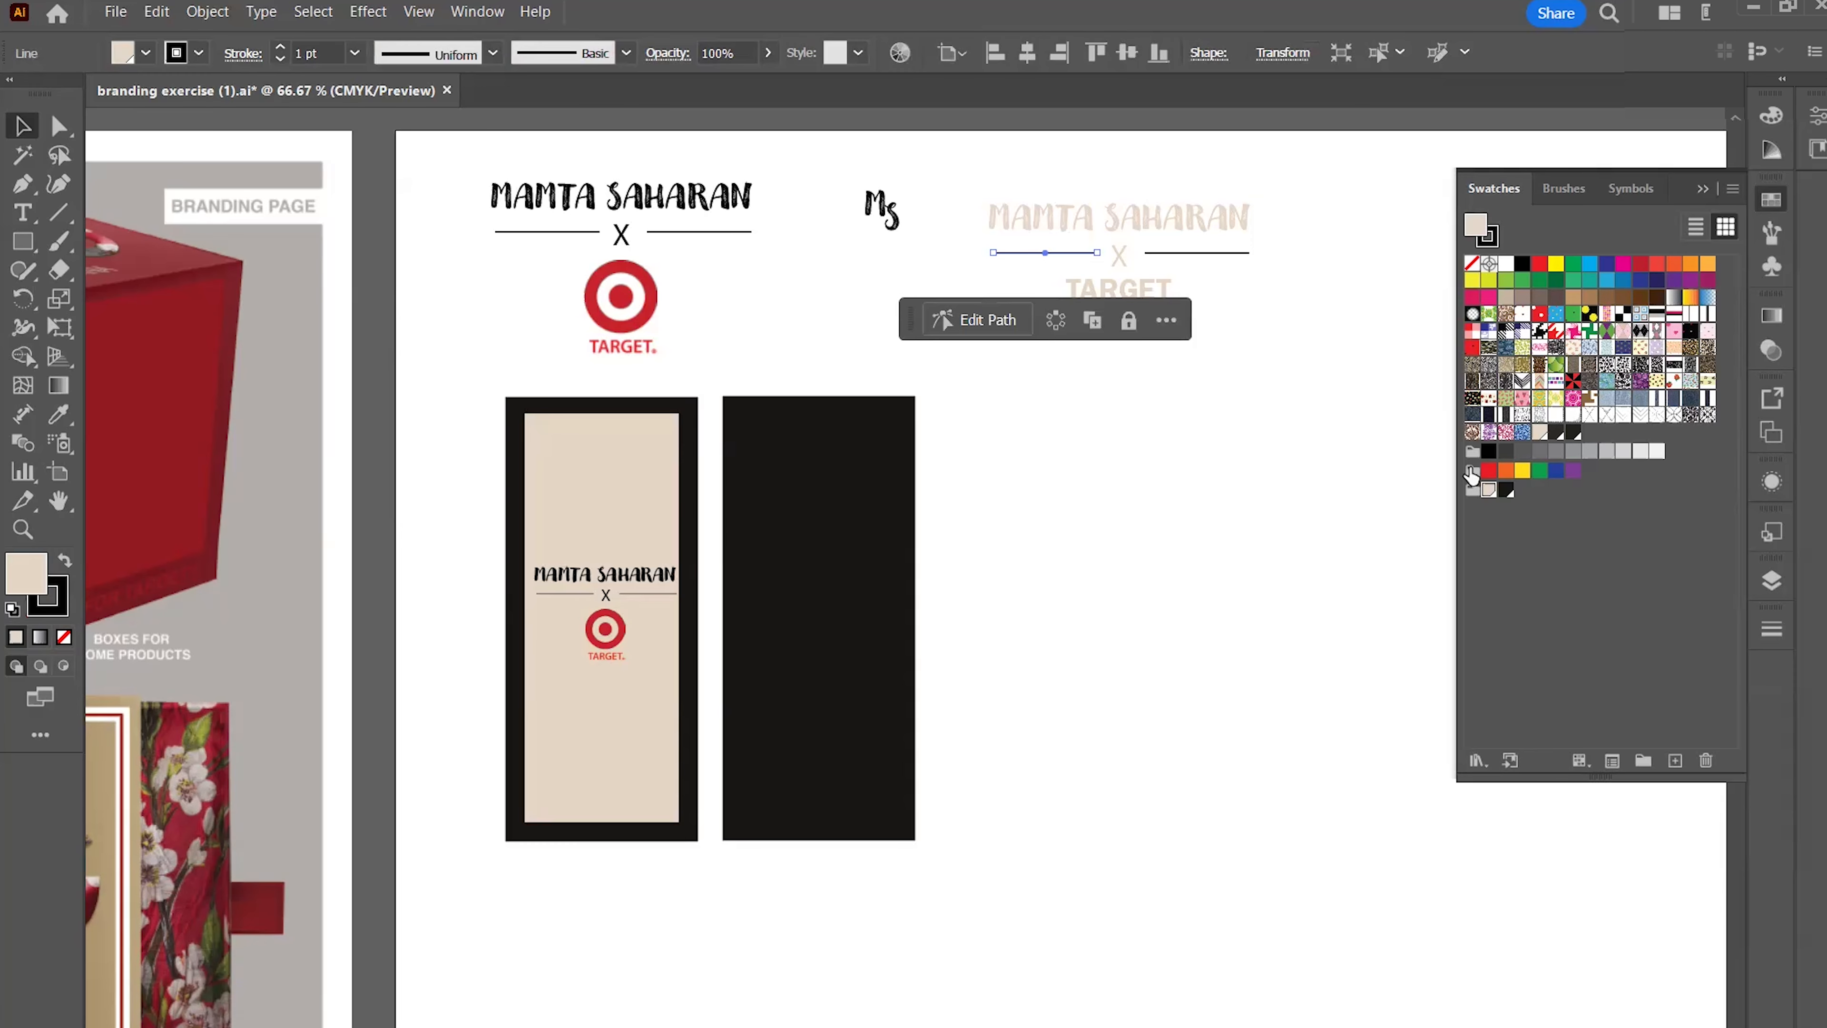
left_click(1209, 253)
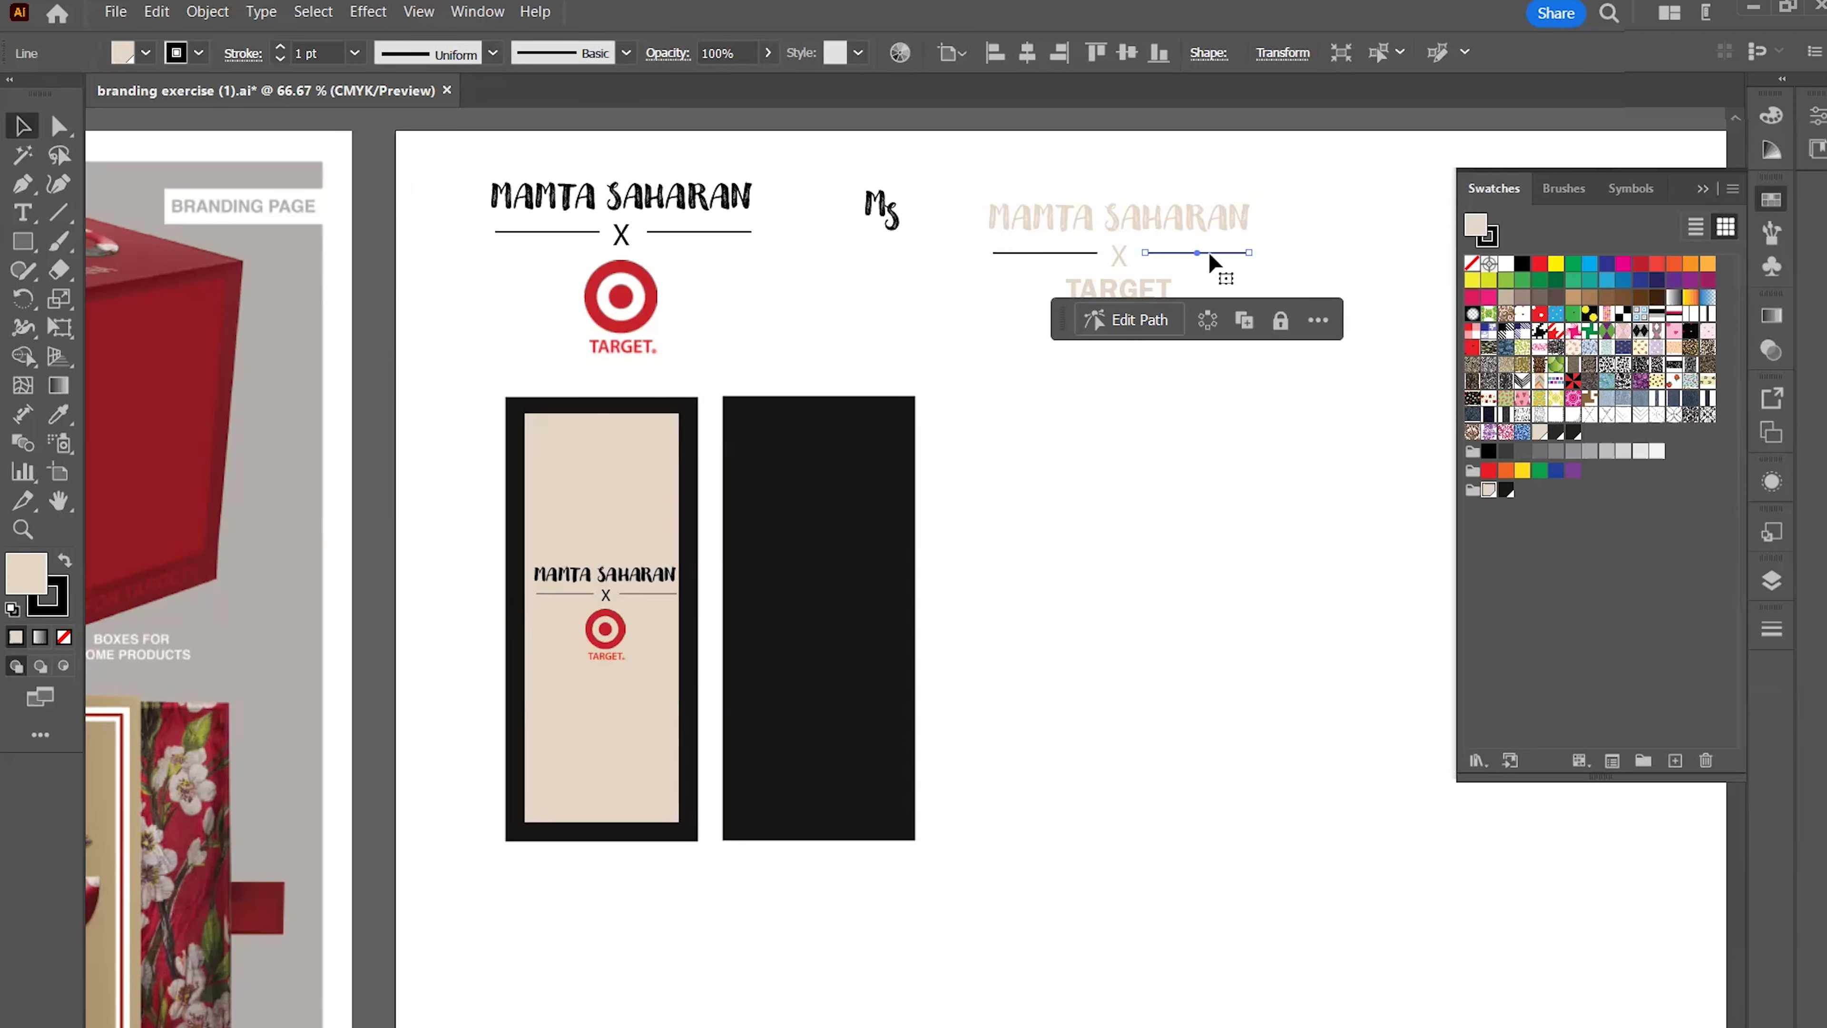
left_click(63, 638)
left_click(50, 611)
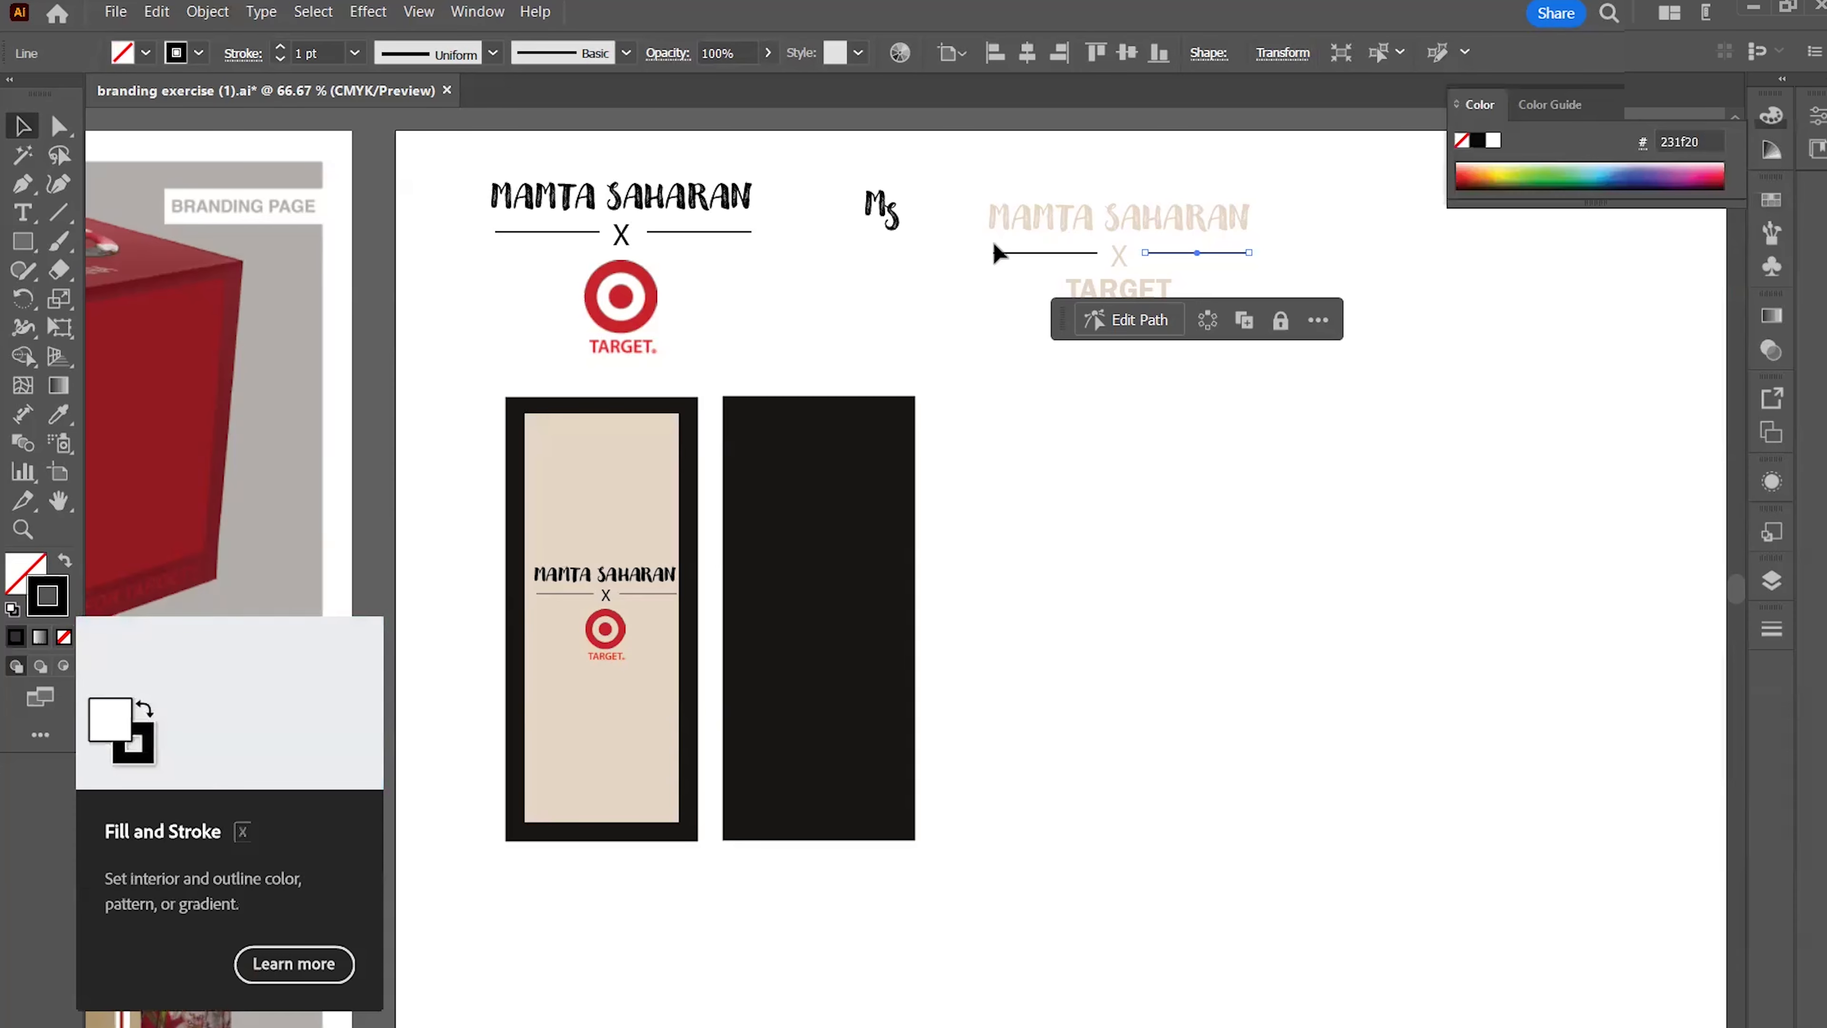
left_click(1022, 254)
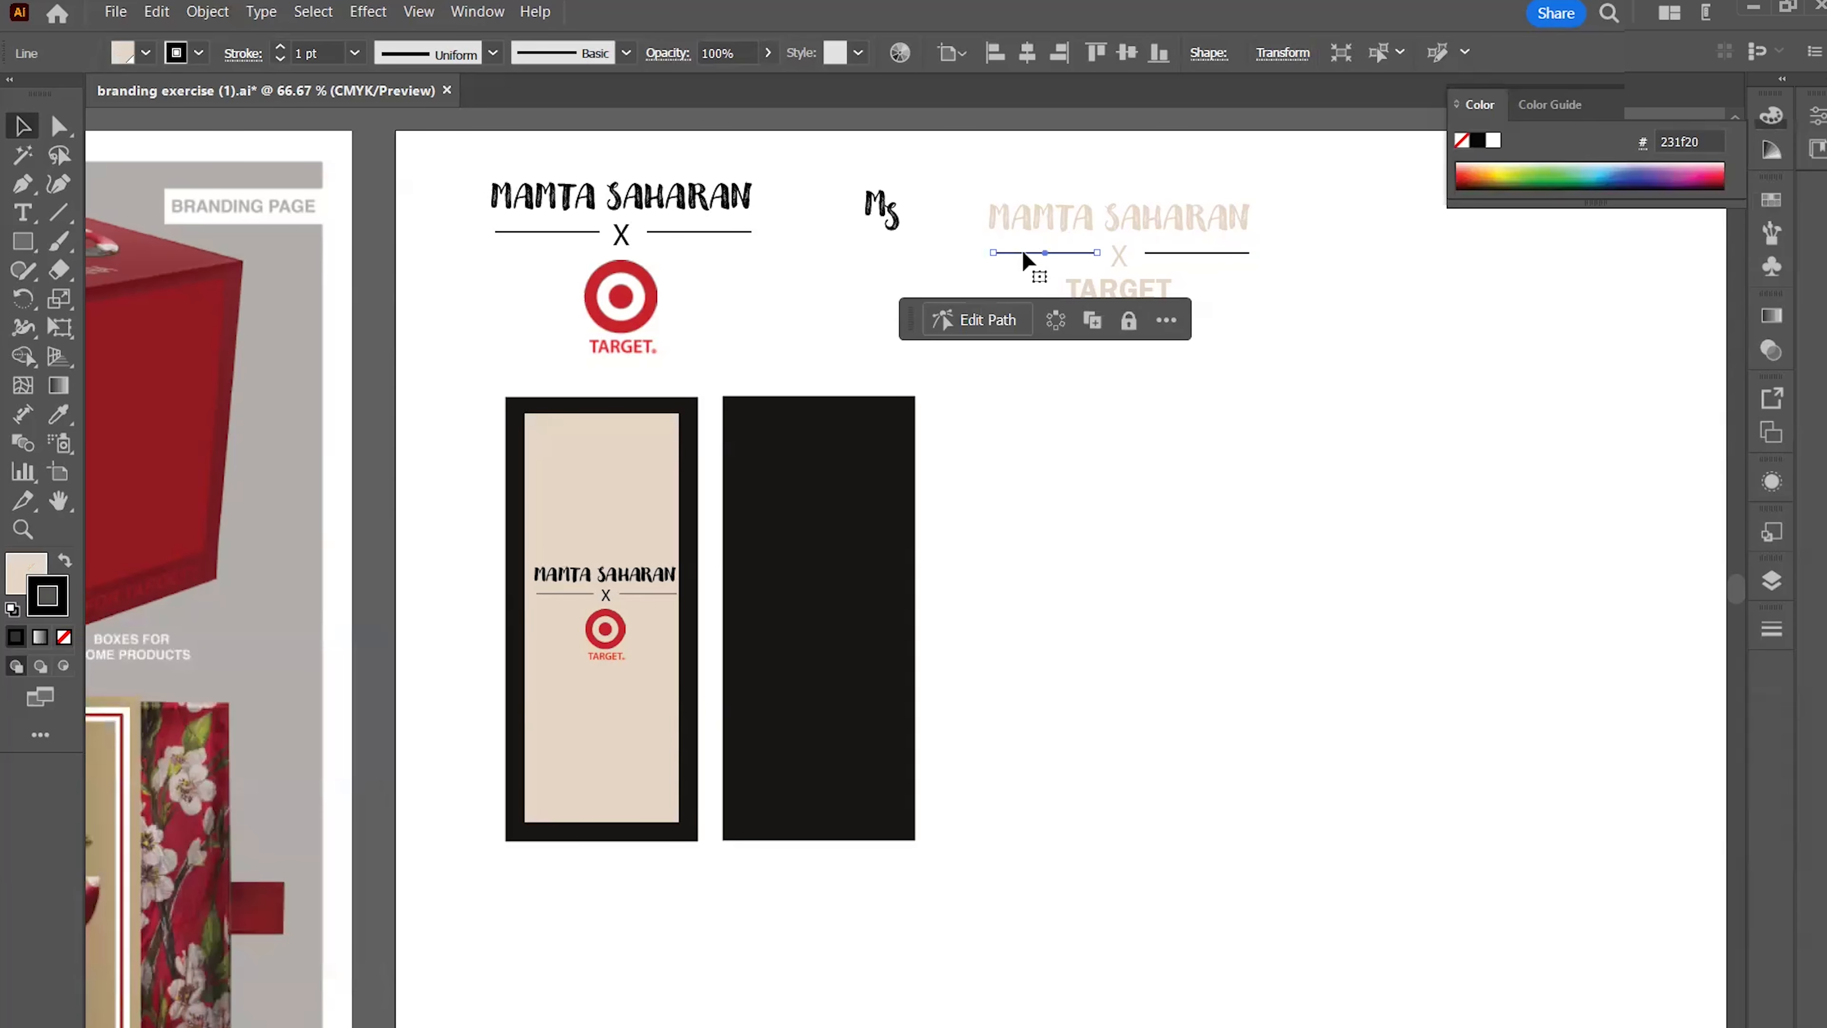
left_click(1771, 199)
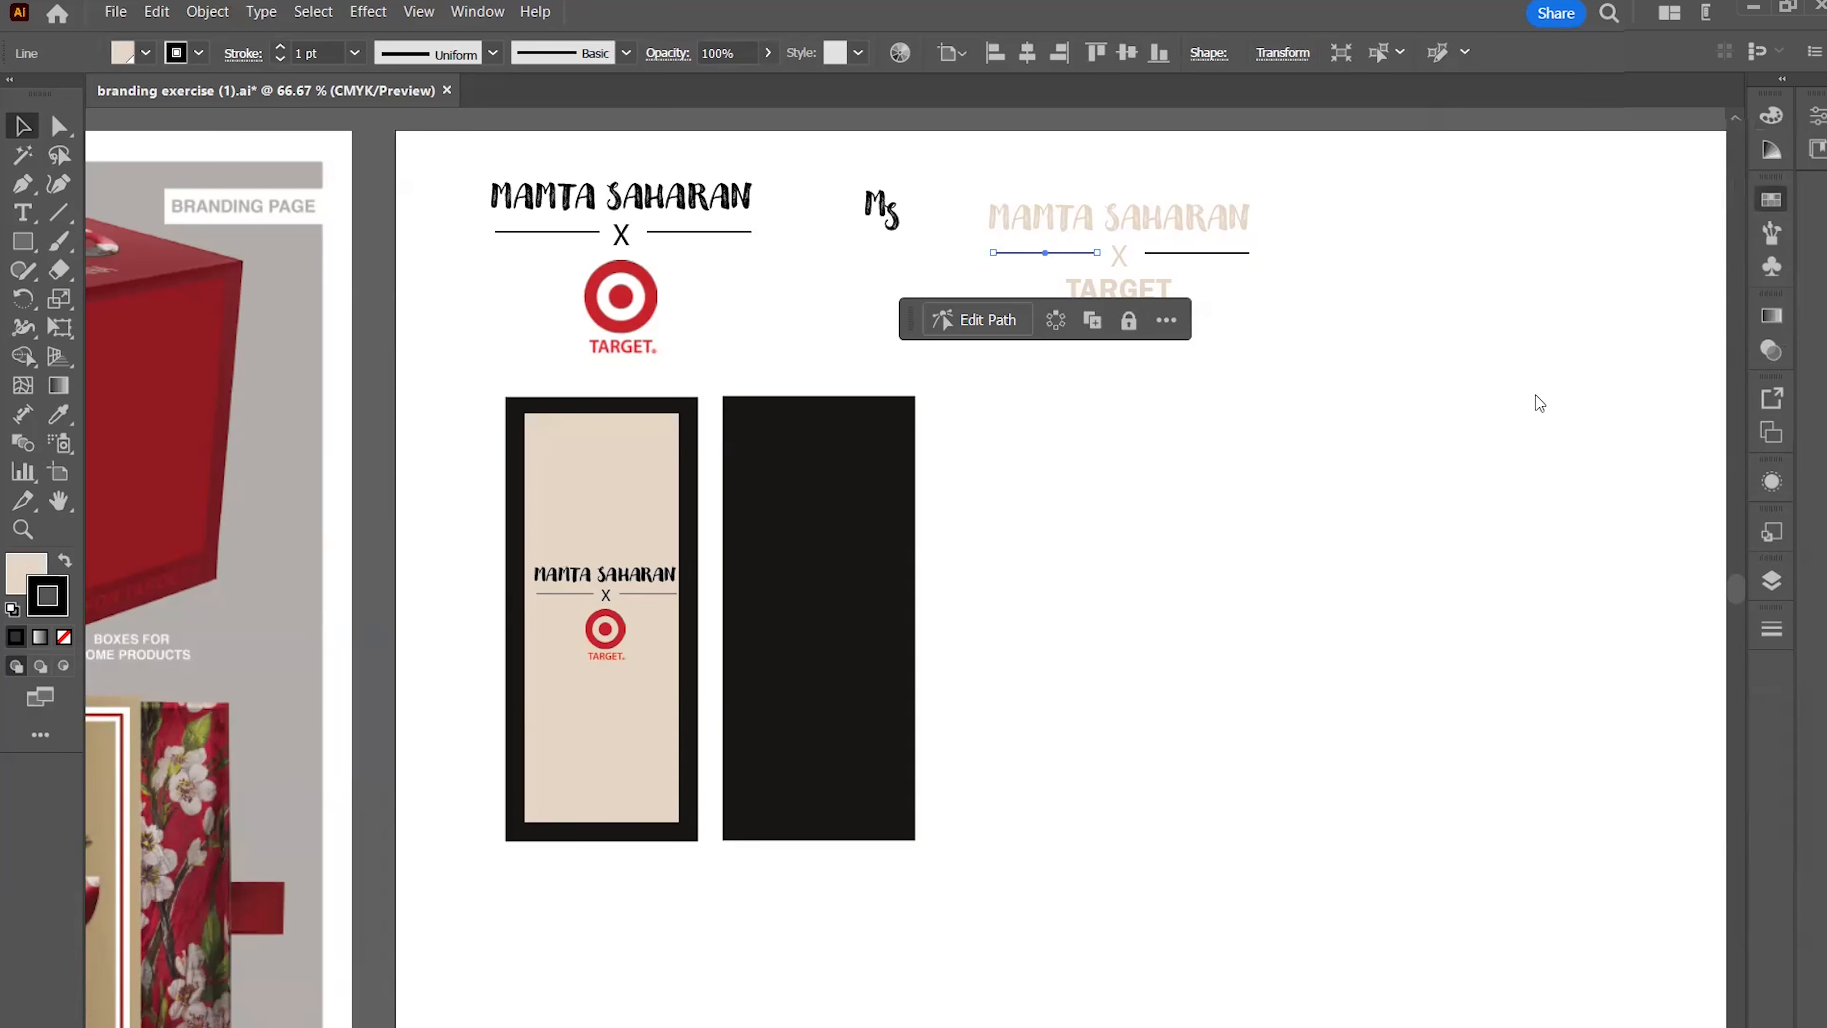
left_click(1488, 490)
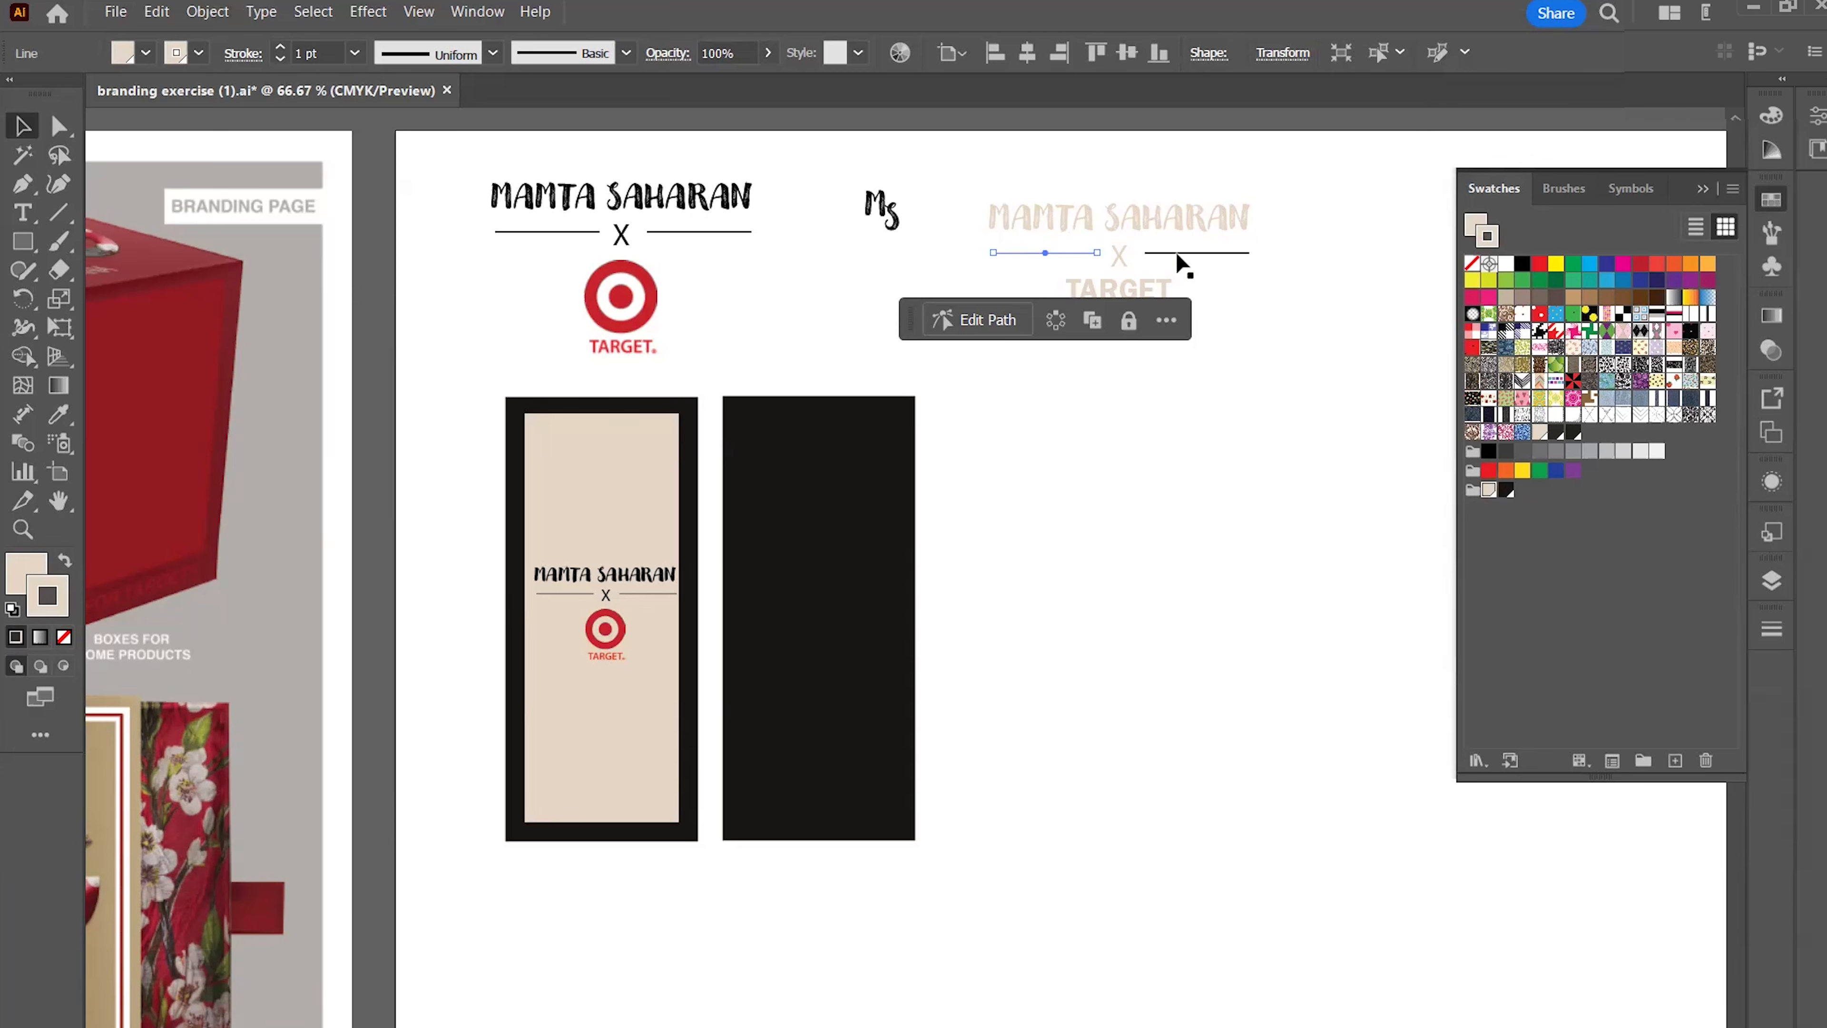
key("ctrl+shift+a")
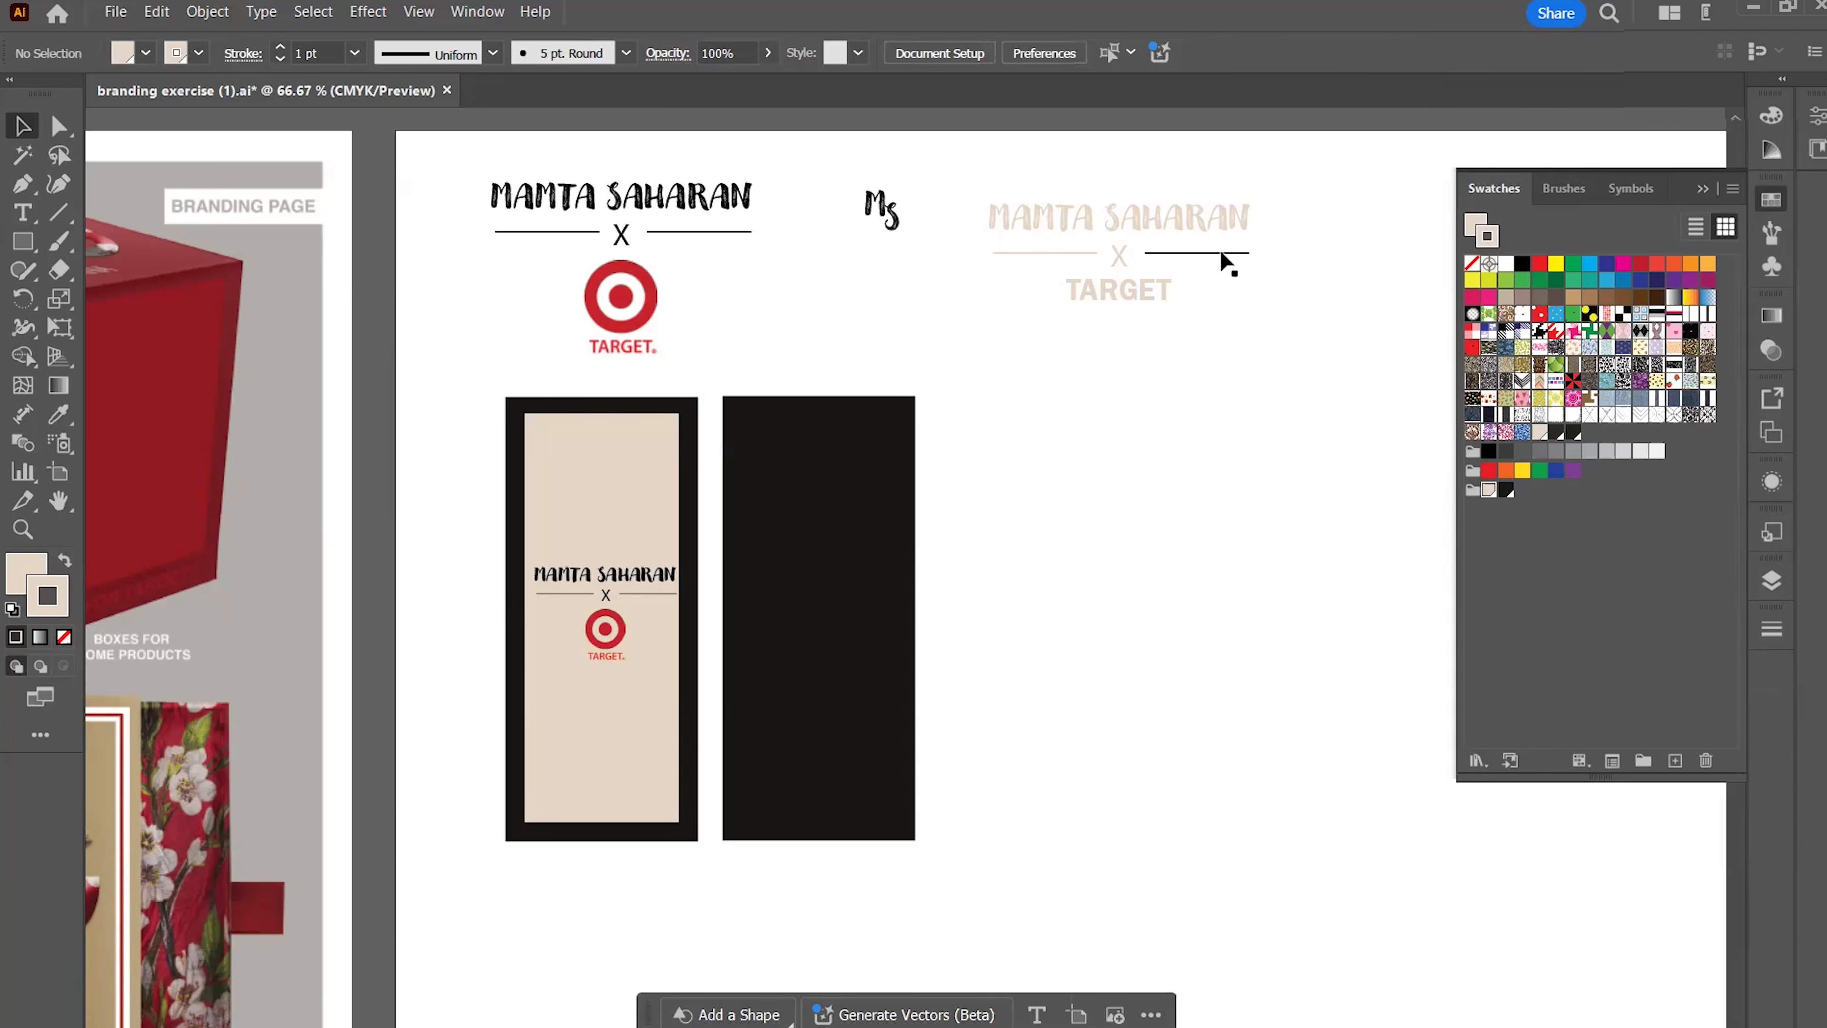
left_click(1221, 252)
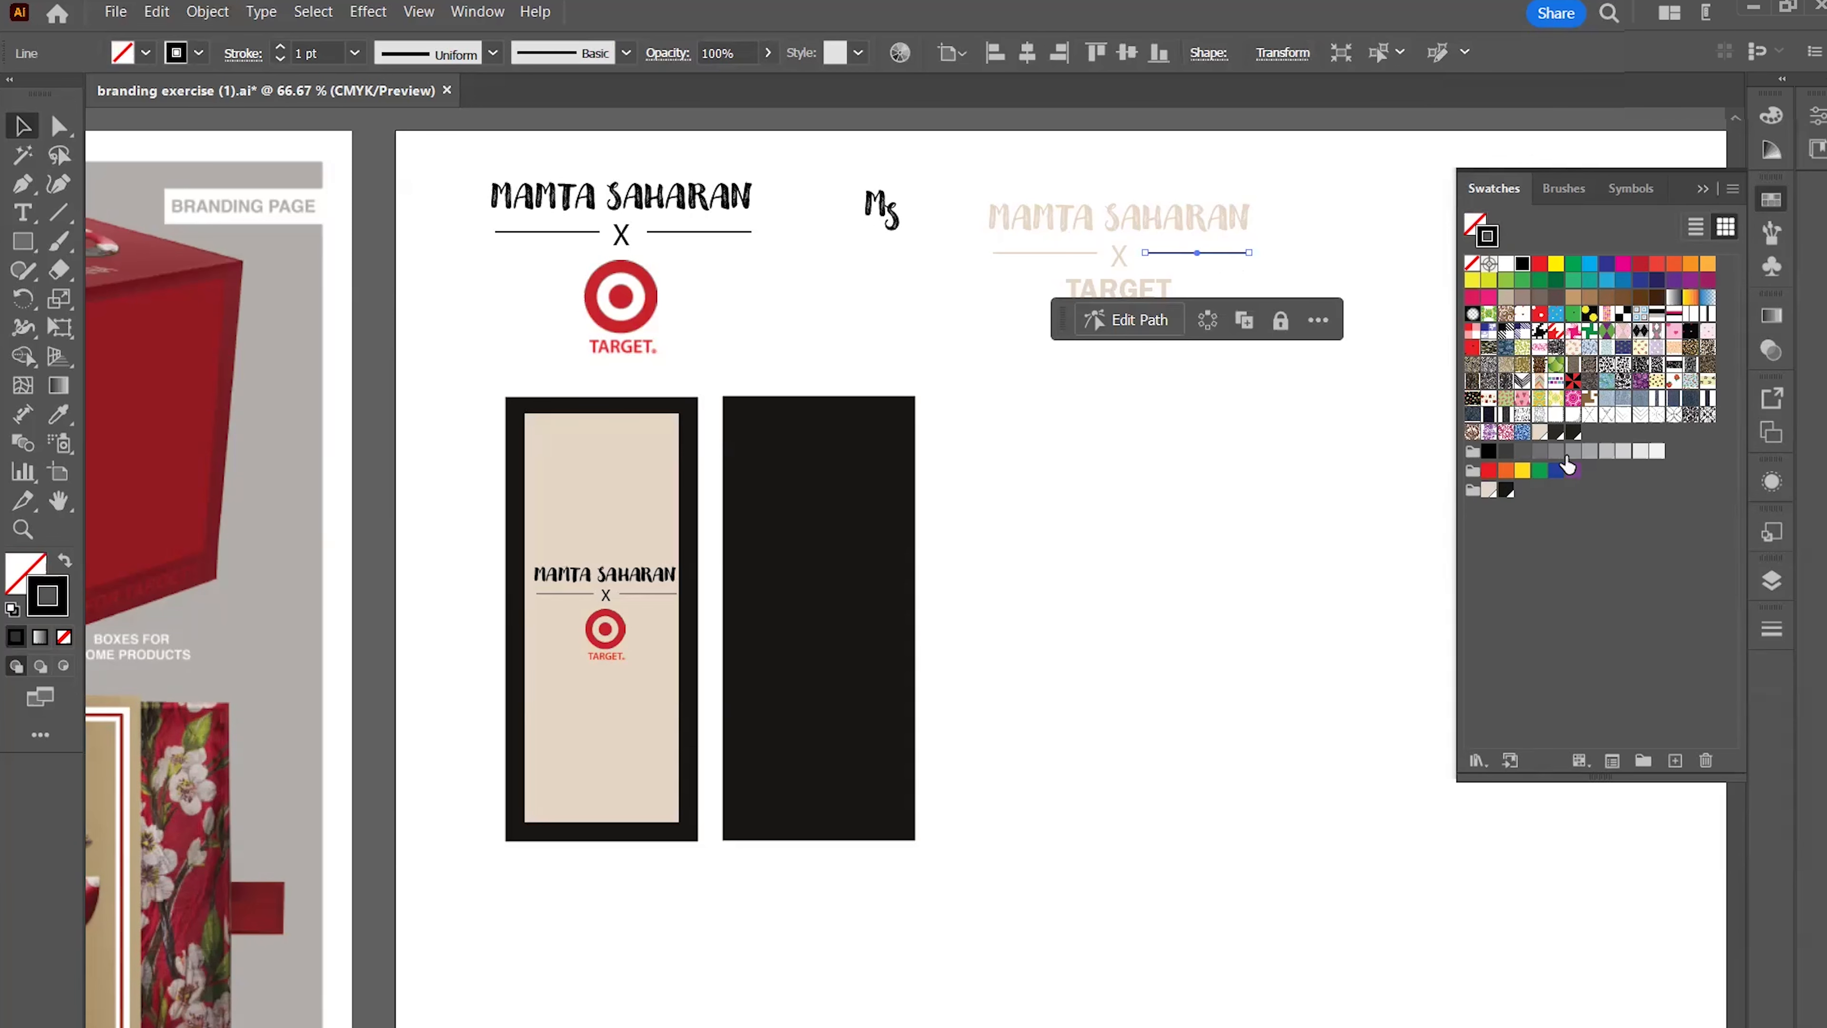
left_click(1489, 489)
left_click(1034, 292)
Scale the whole beige text logo down to roughly the black tag's width and move it beside that tag
left_click_drag(967, 184, 1331, 399)
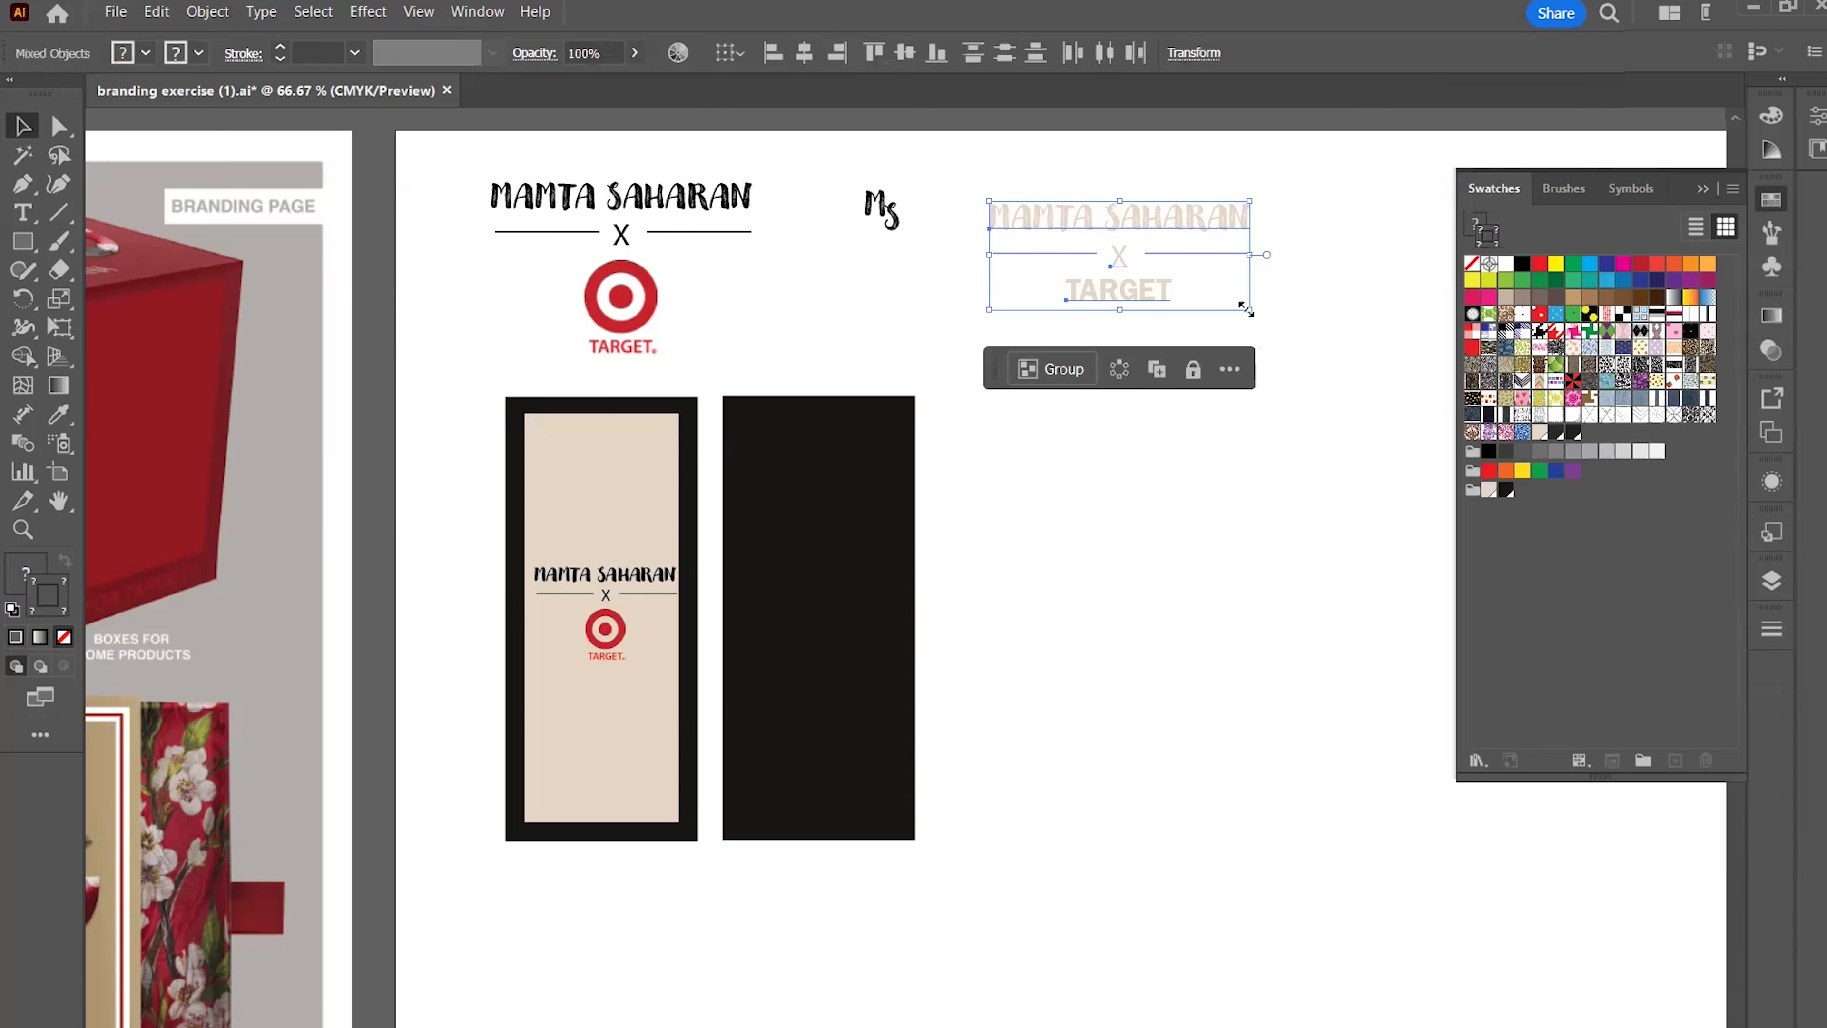
left_click_drag(1245, 309, 1205, 278)
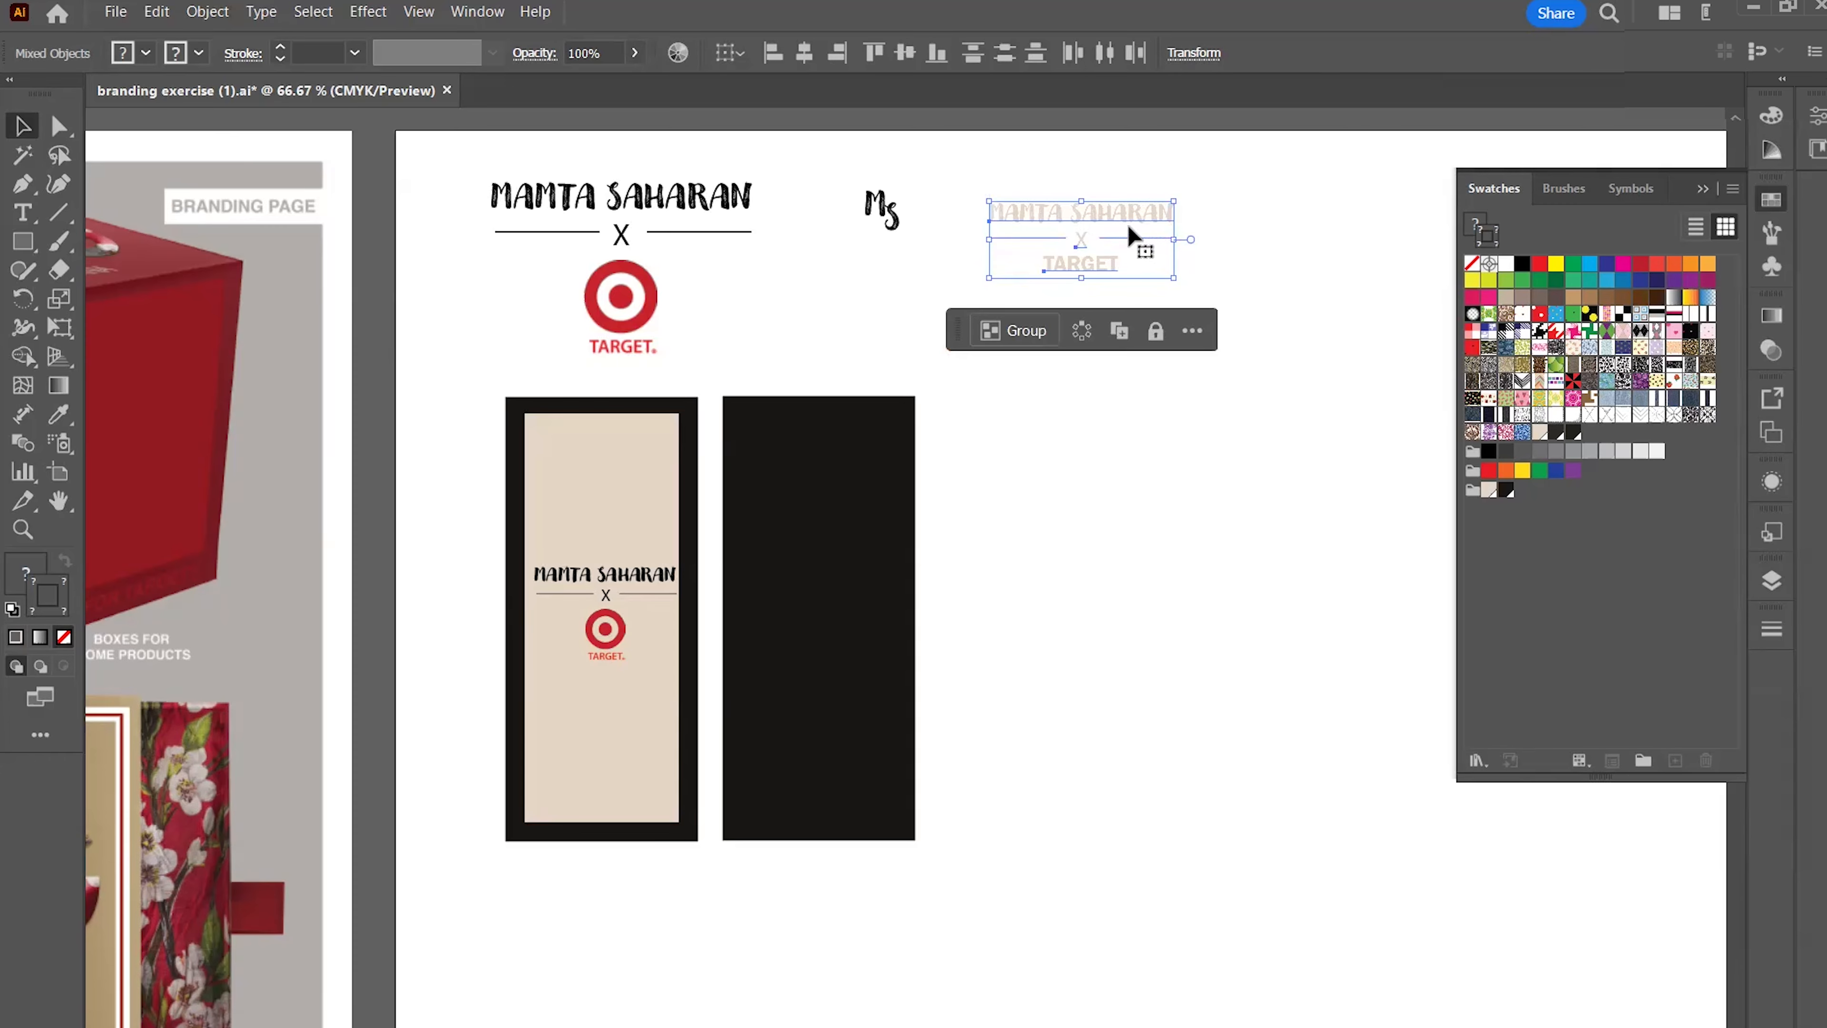
left_click_drag(1122, 216, 1117, 570)
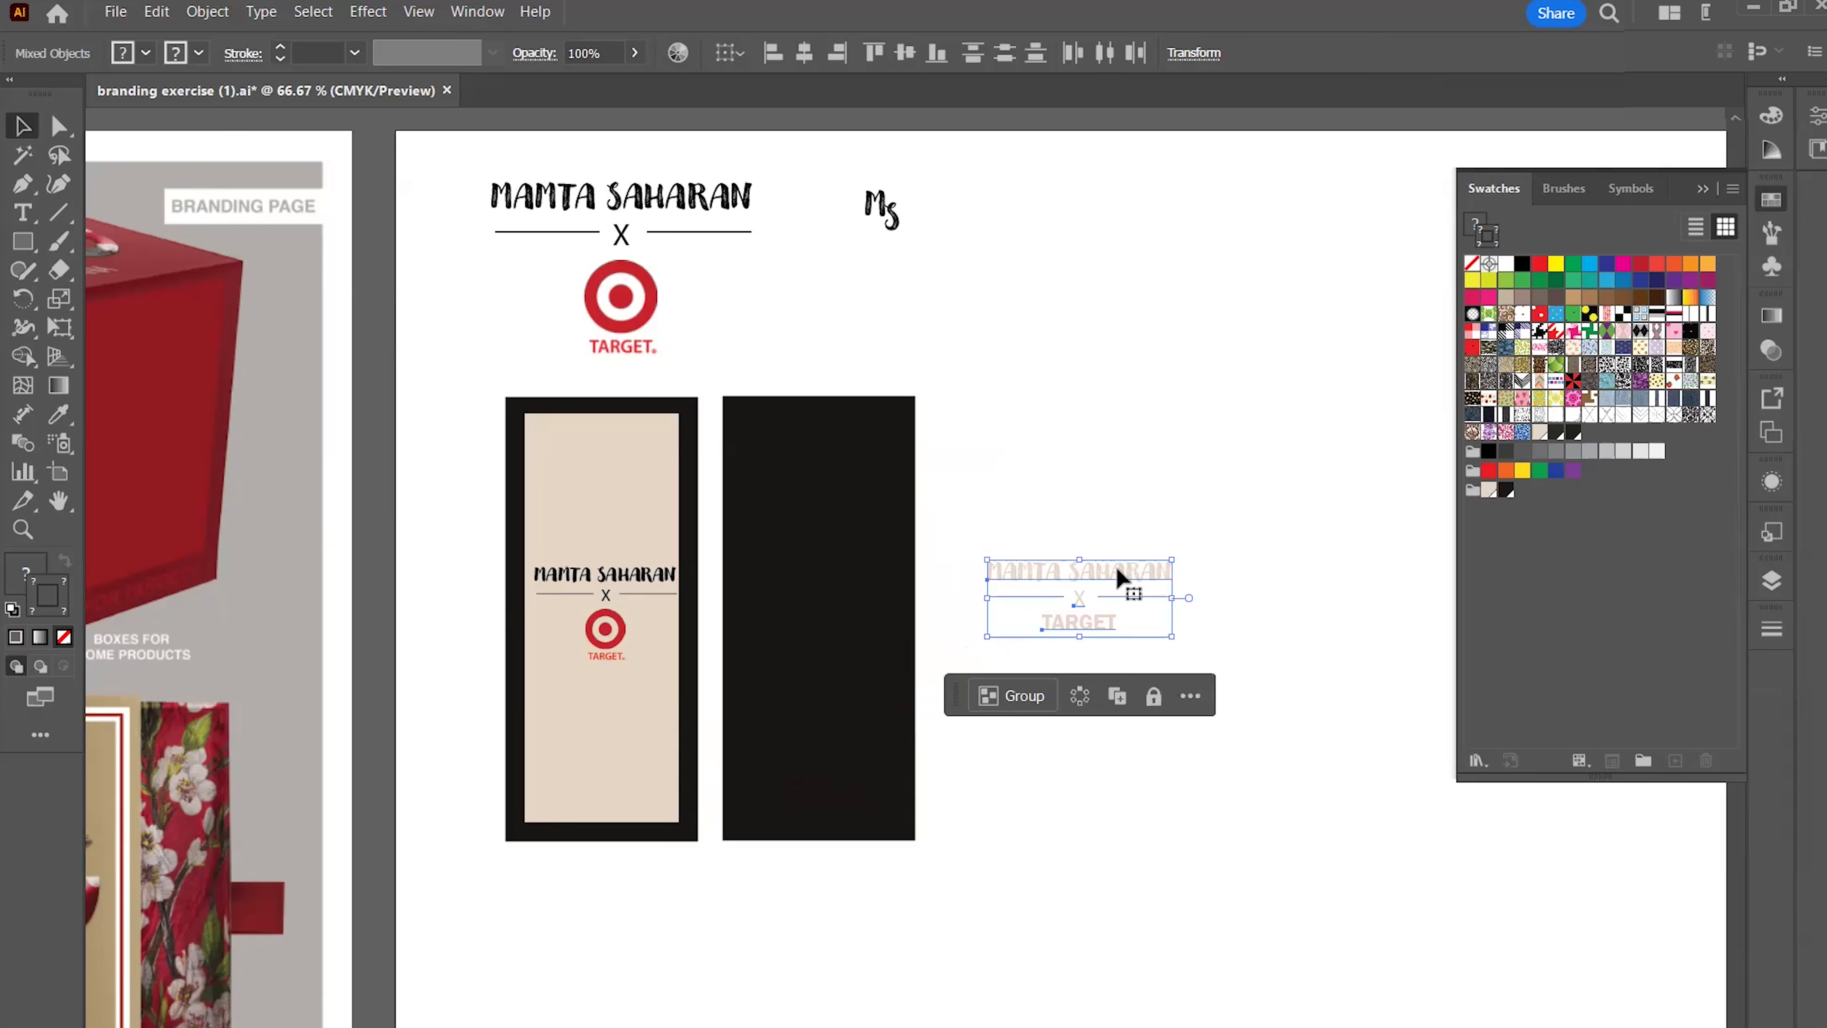
Bring the beige text logo to the front and place it near the lower edge of the black tag
right_click(1117, 572)
mouse_move(1173, 977)
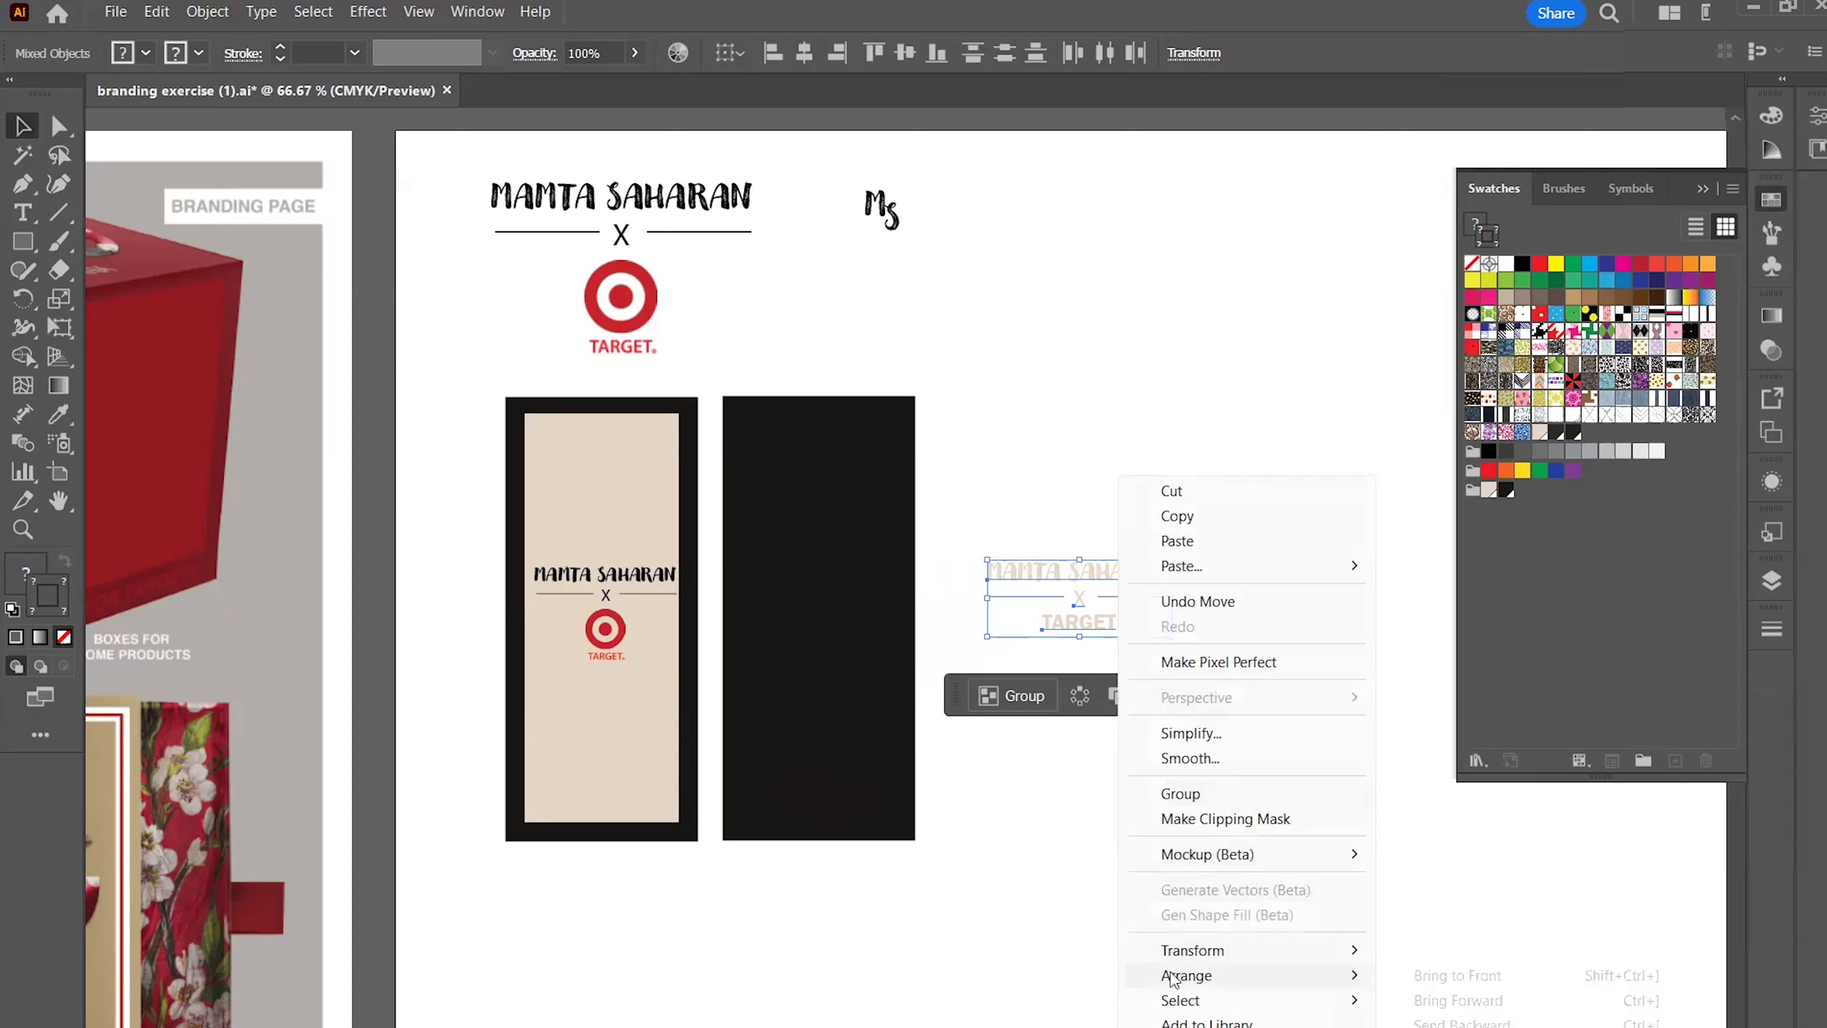
left_click(1445, 977)
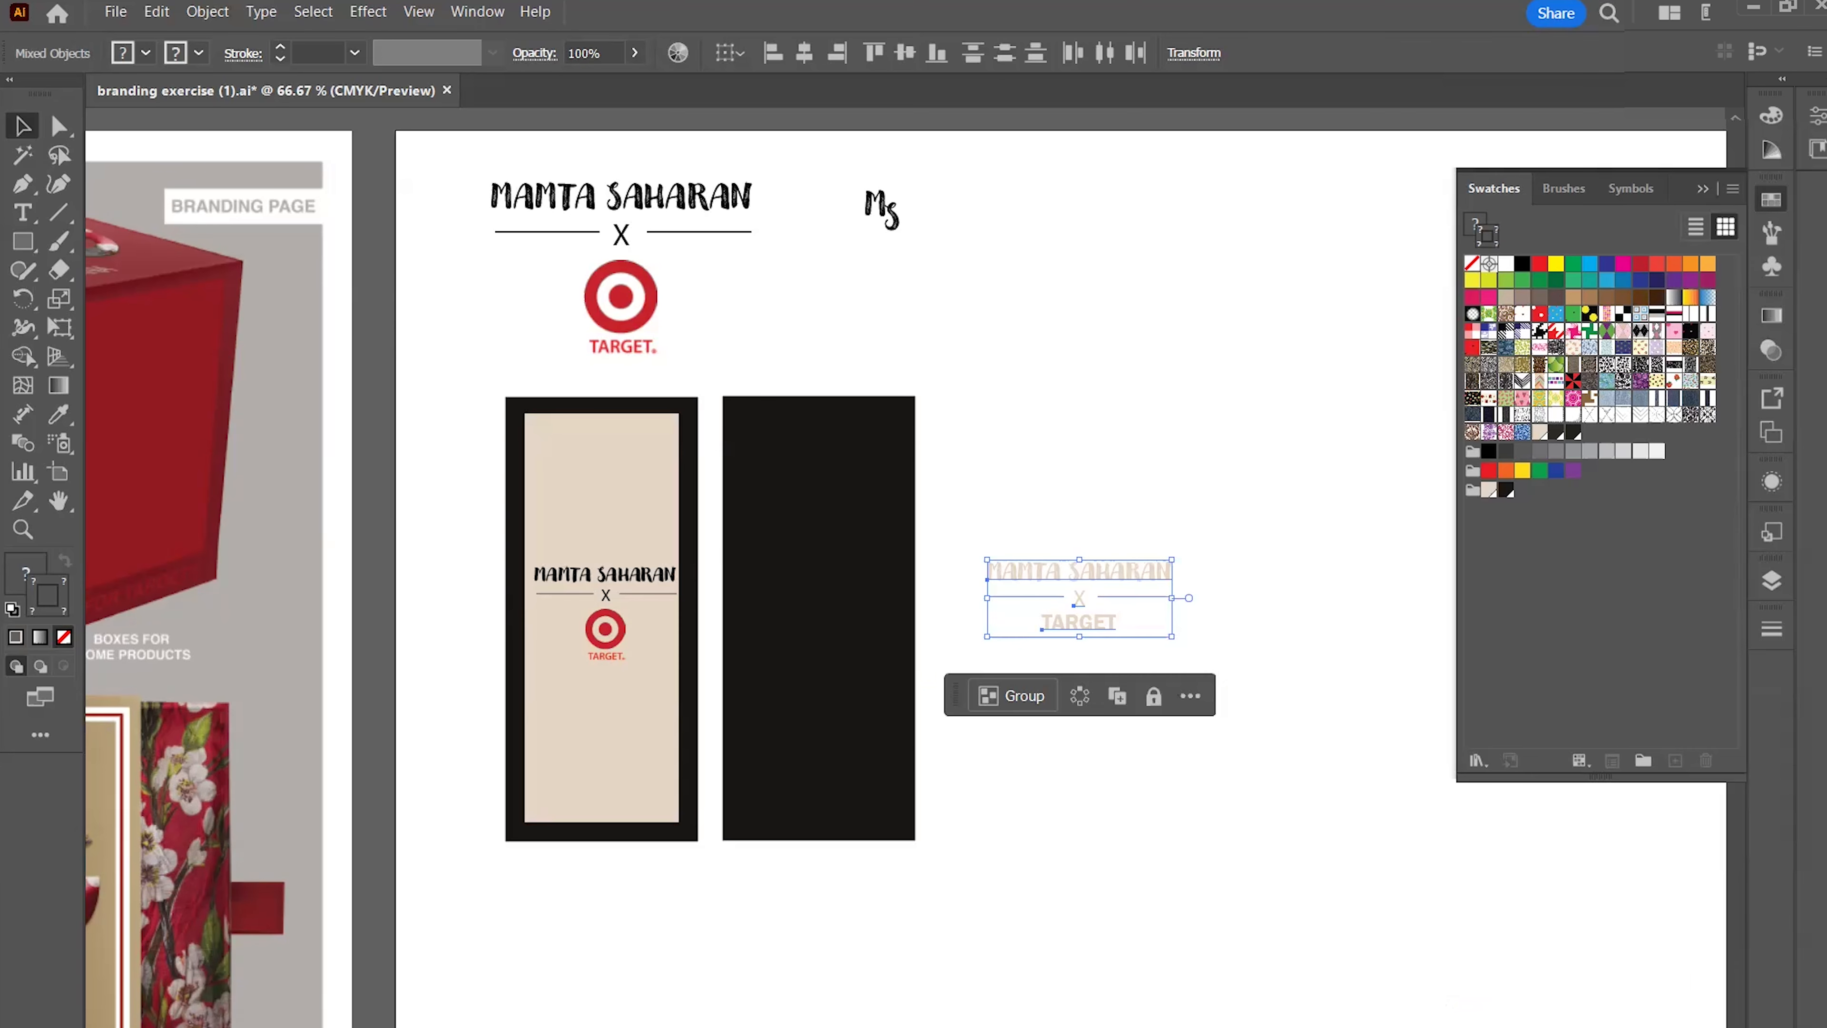
left_click_drag(1100, 583, 844, 759)
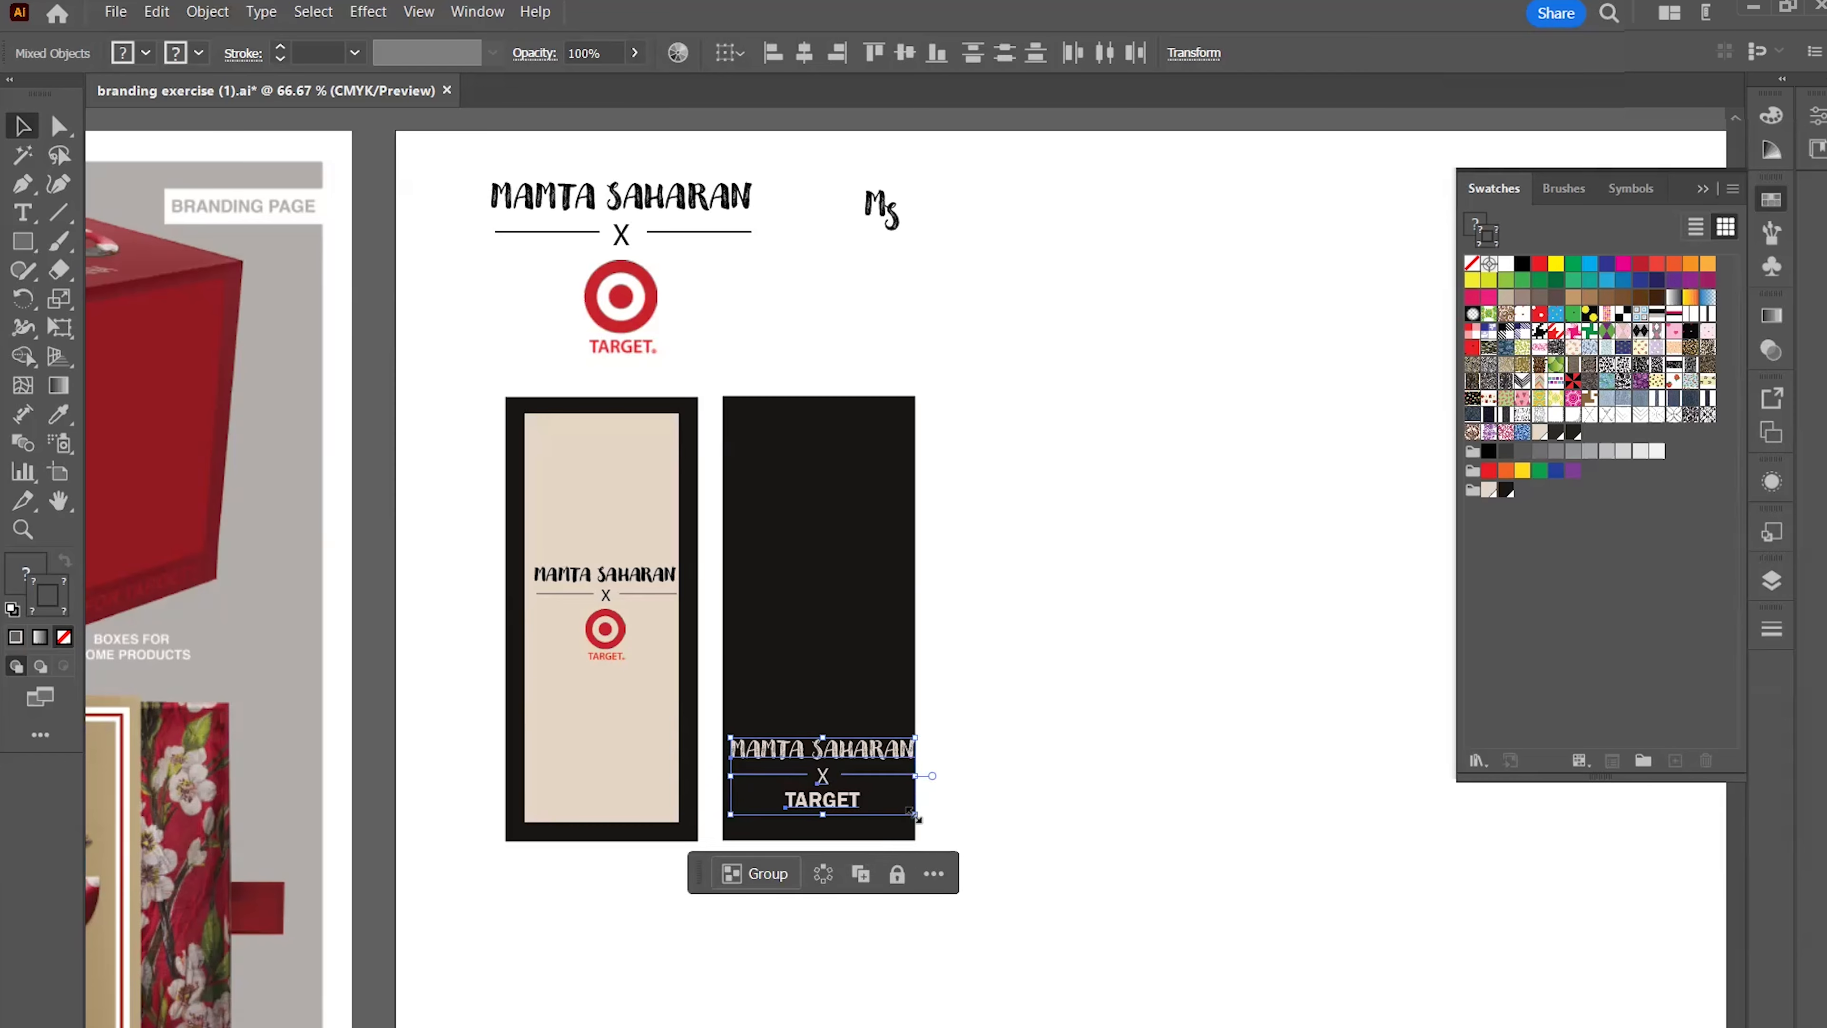
Scale the beige text logo down slightly, keep it near the black tag's lower edge, and group its parts
left_click_drag(913, 814, 844, 771)
right_click(845, 771)
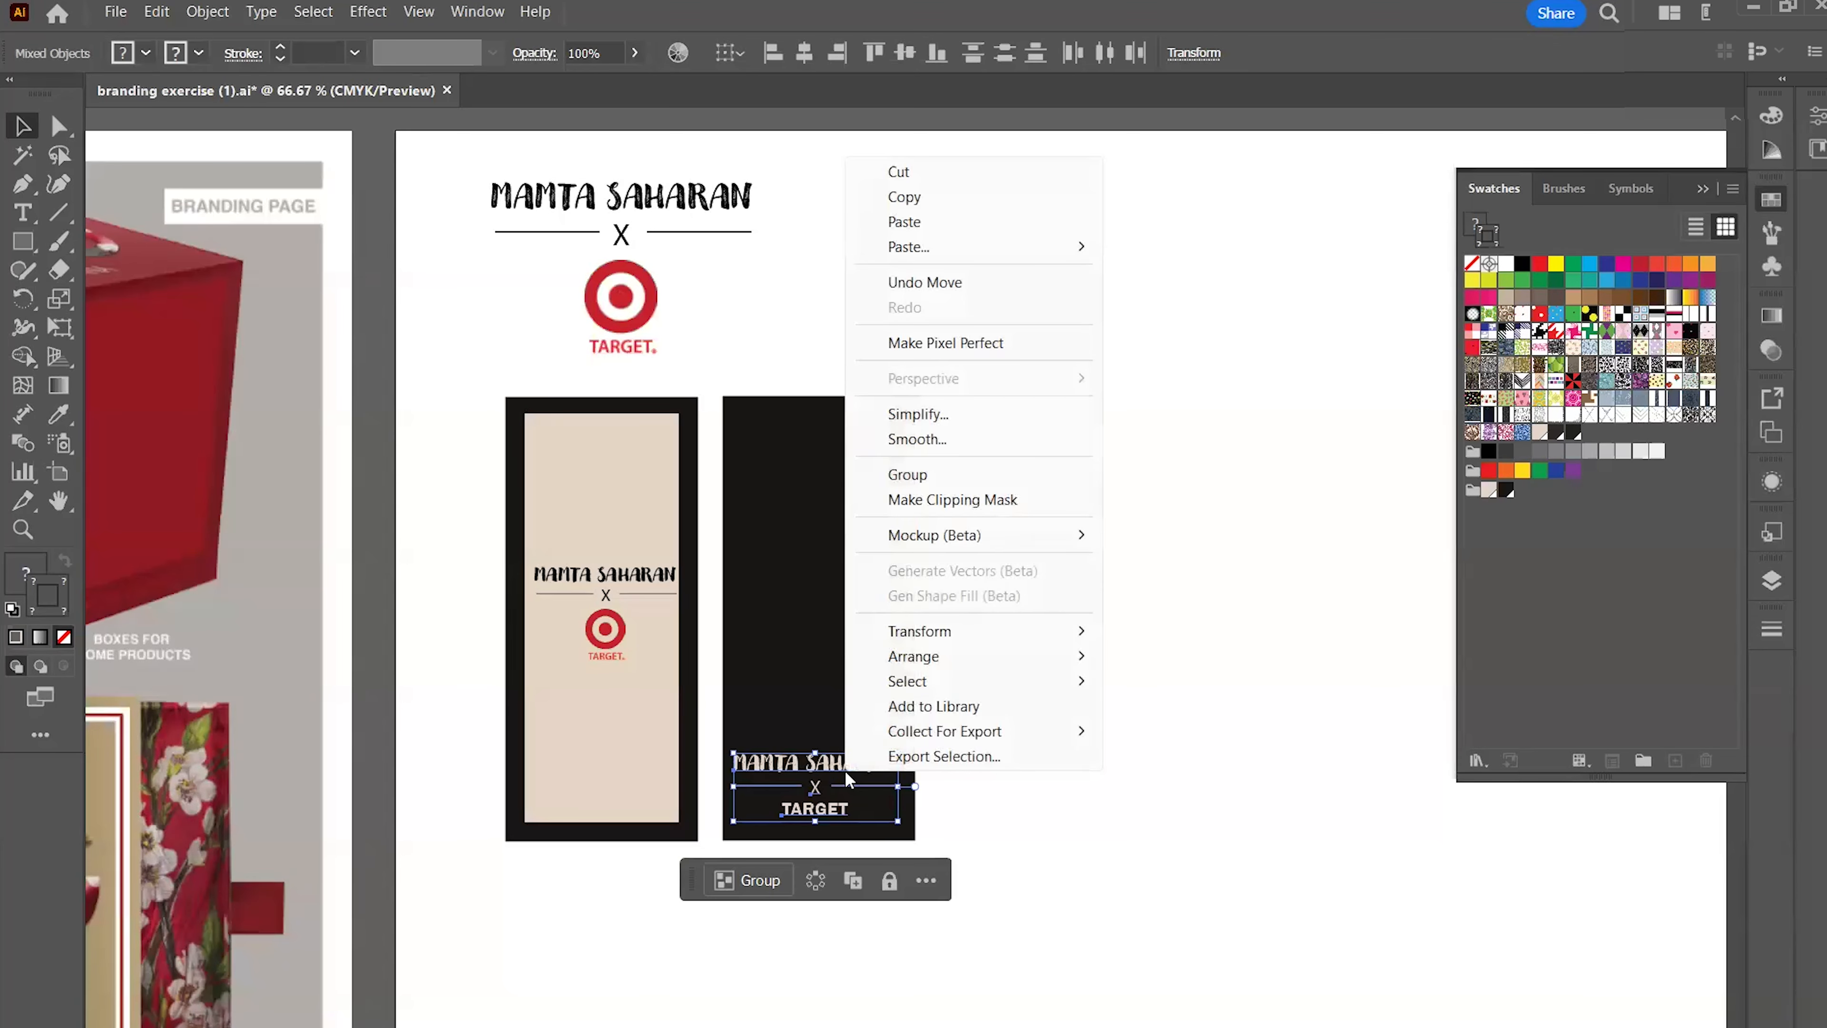
key("ctrl+g")
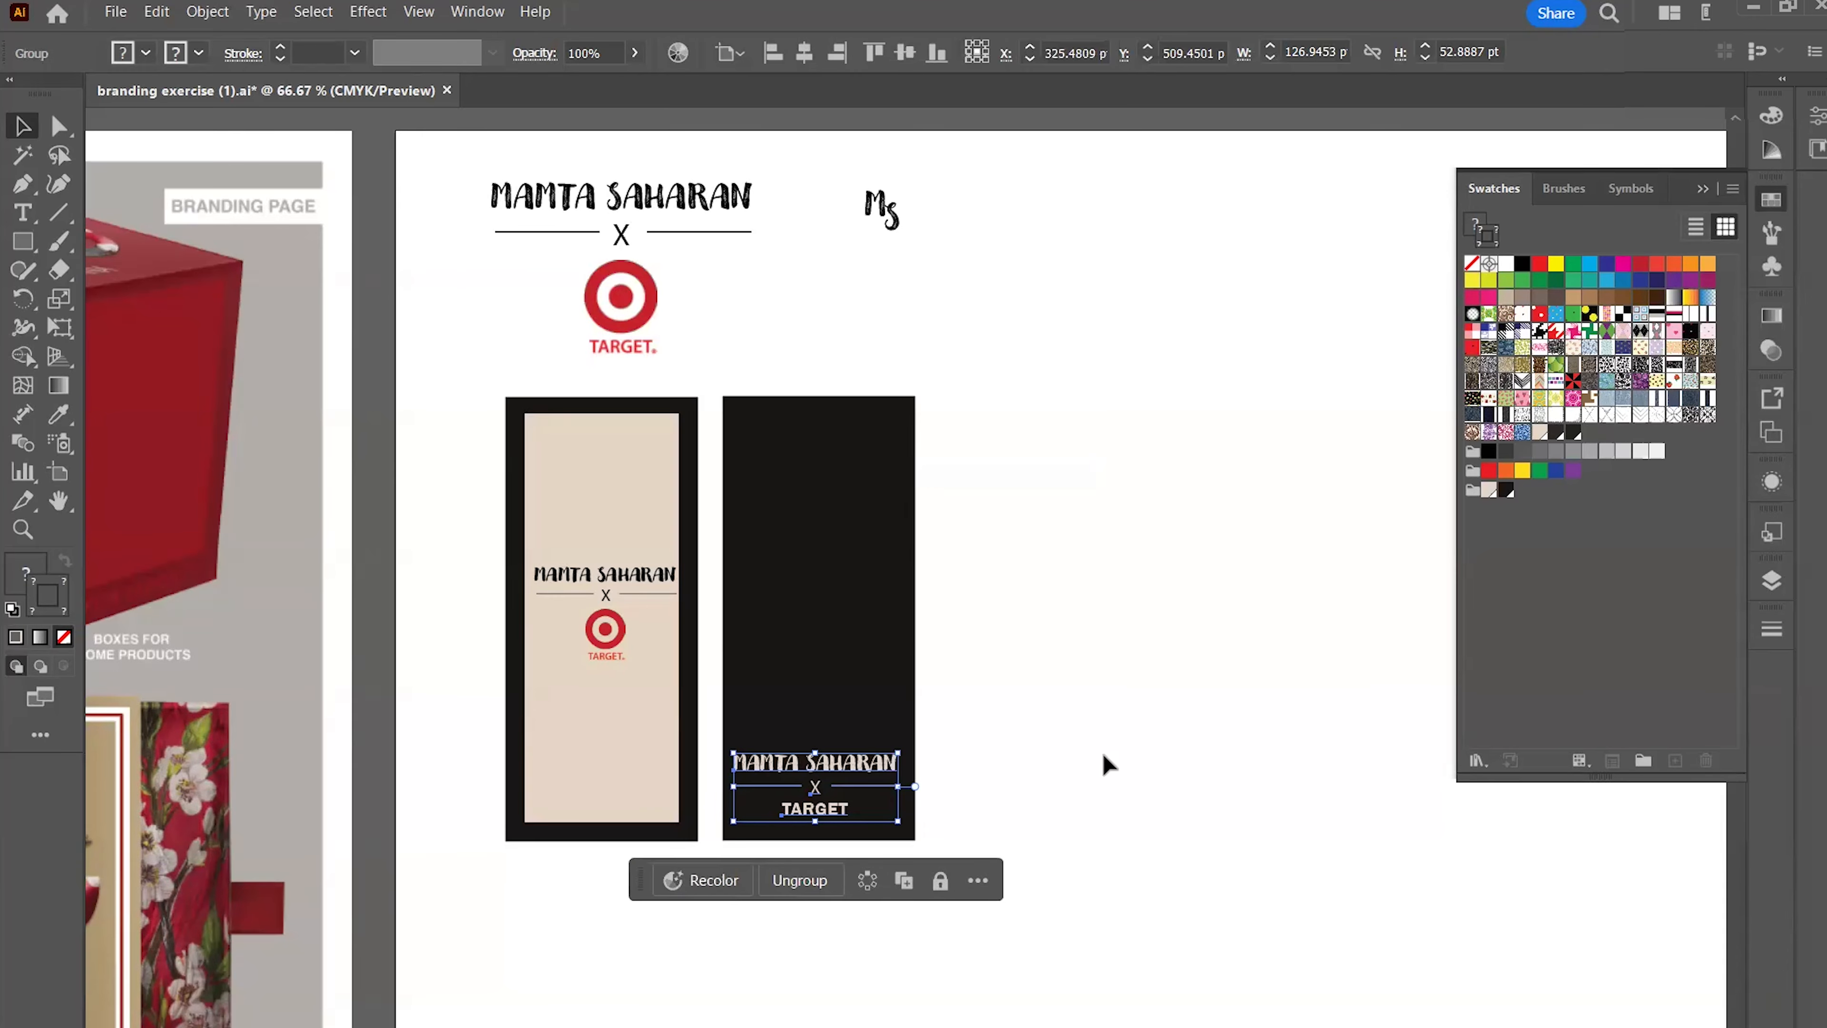
left_click(1095, 772)
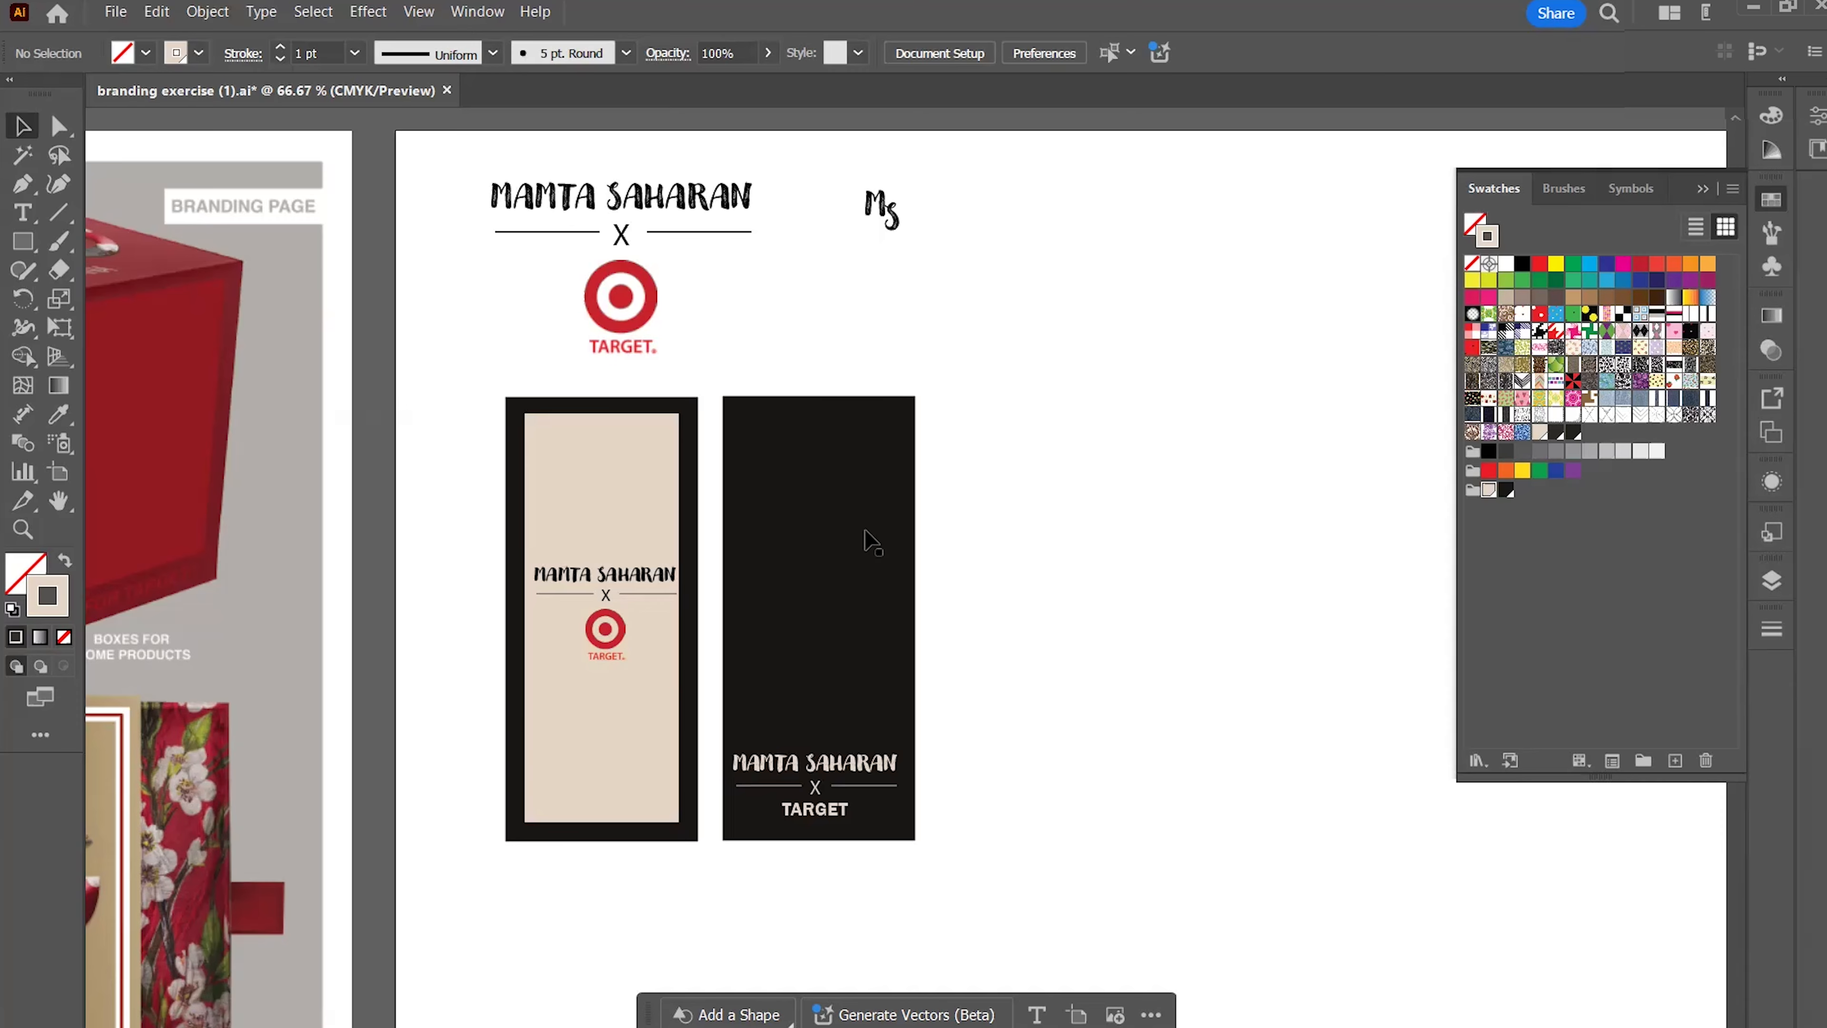
Add a two-line slogan on the empty area above the tags, reading "Designed with purpose" and "Made for everyon"
left_click(22, 213)
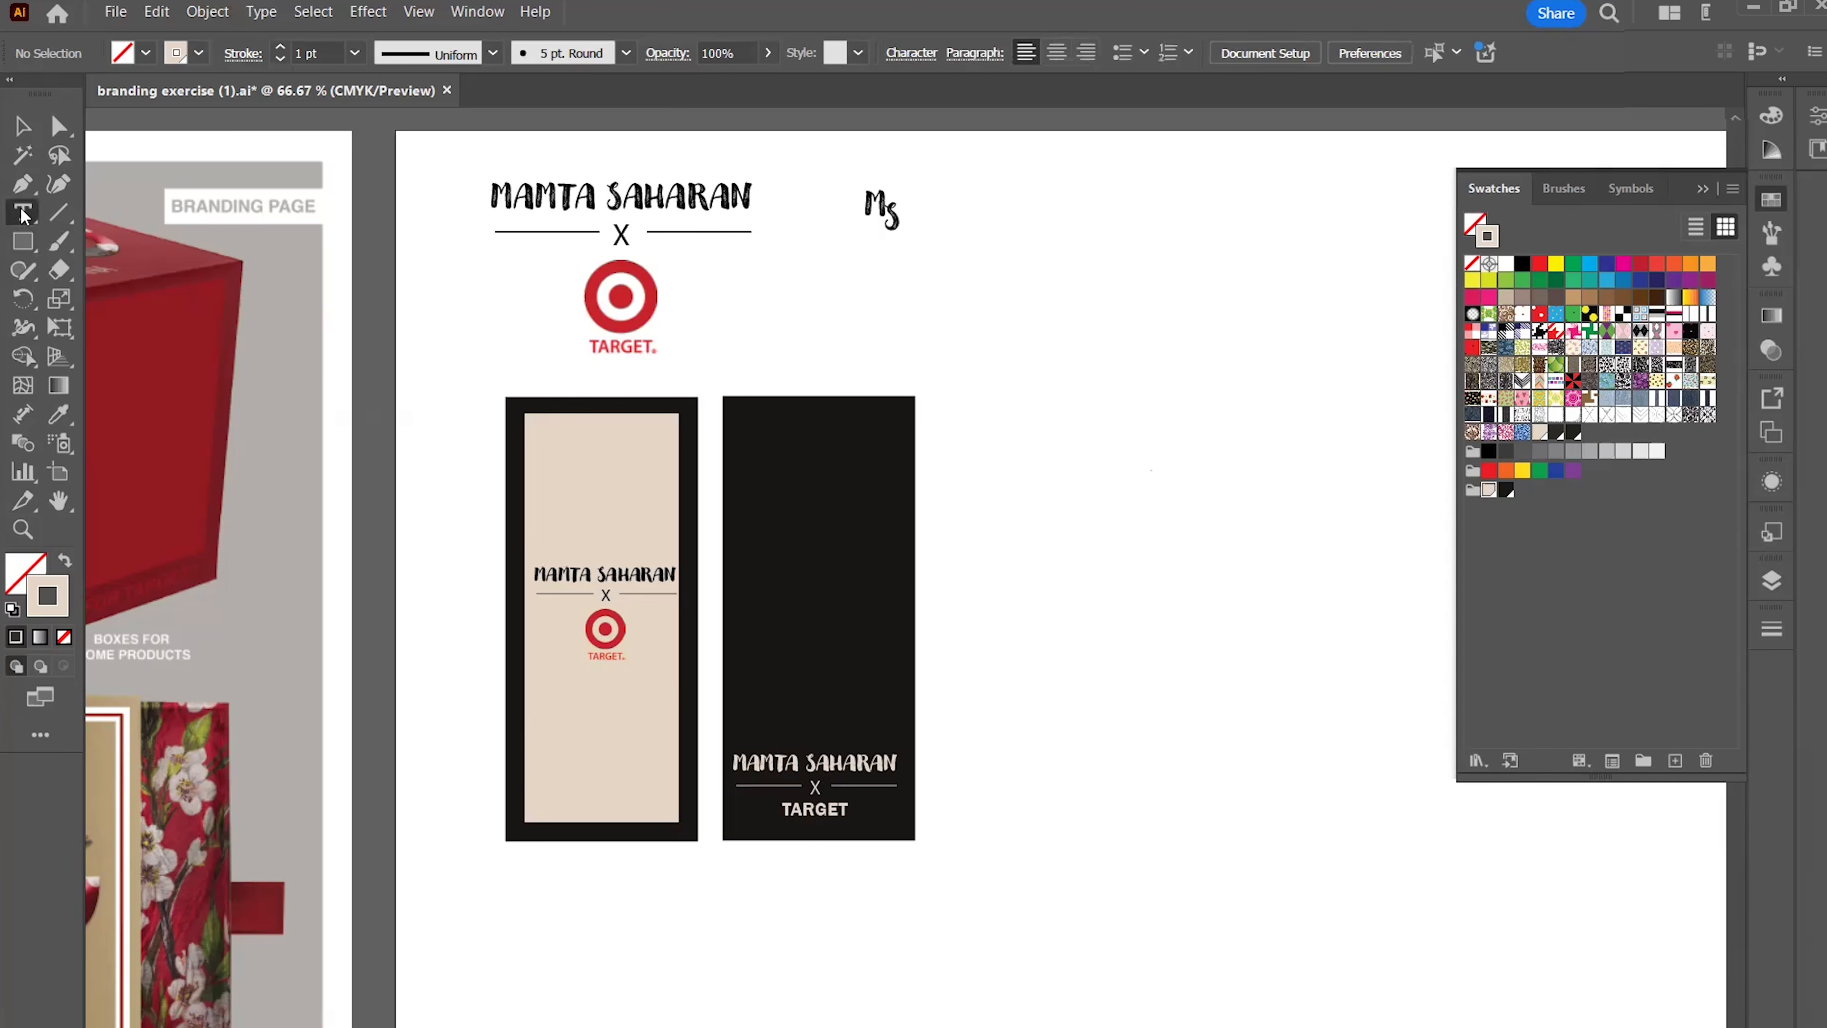
left_click(1035, 292)
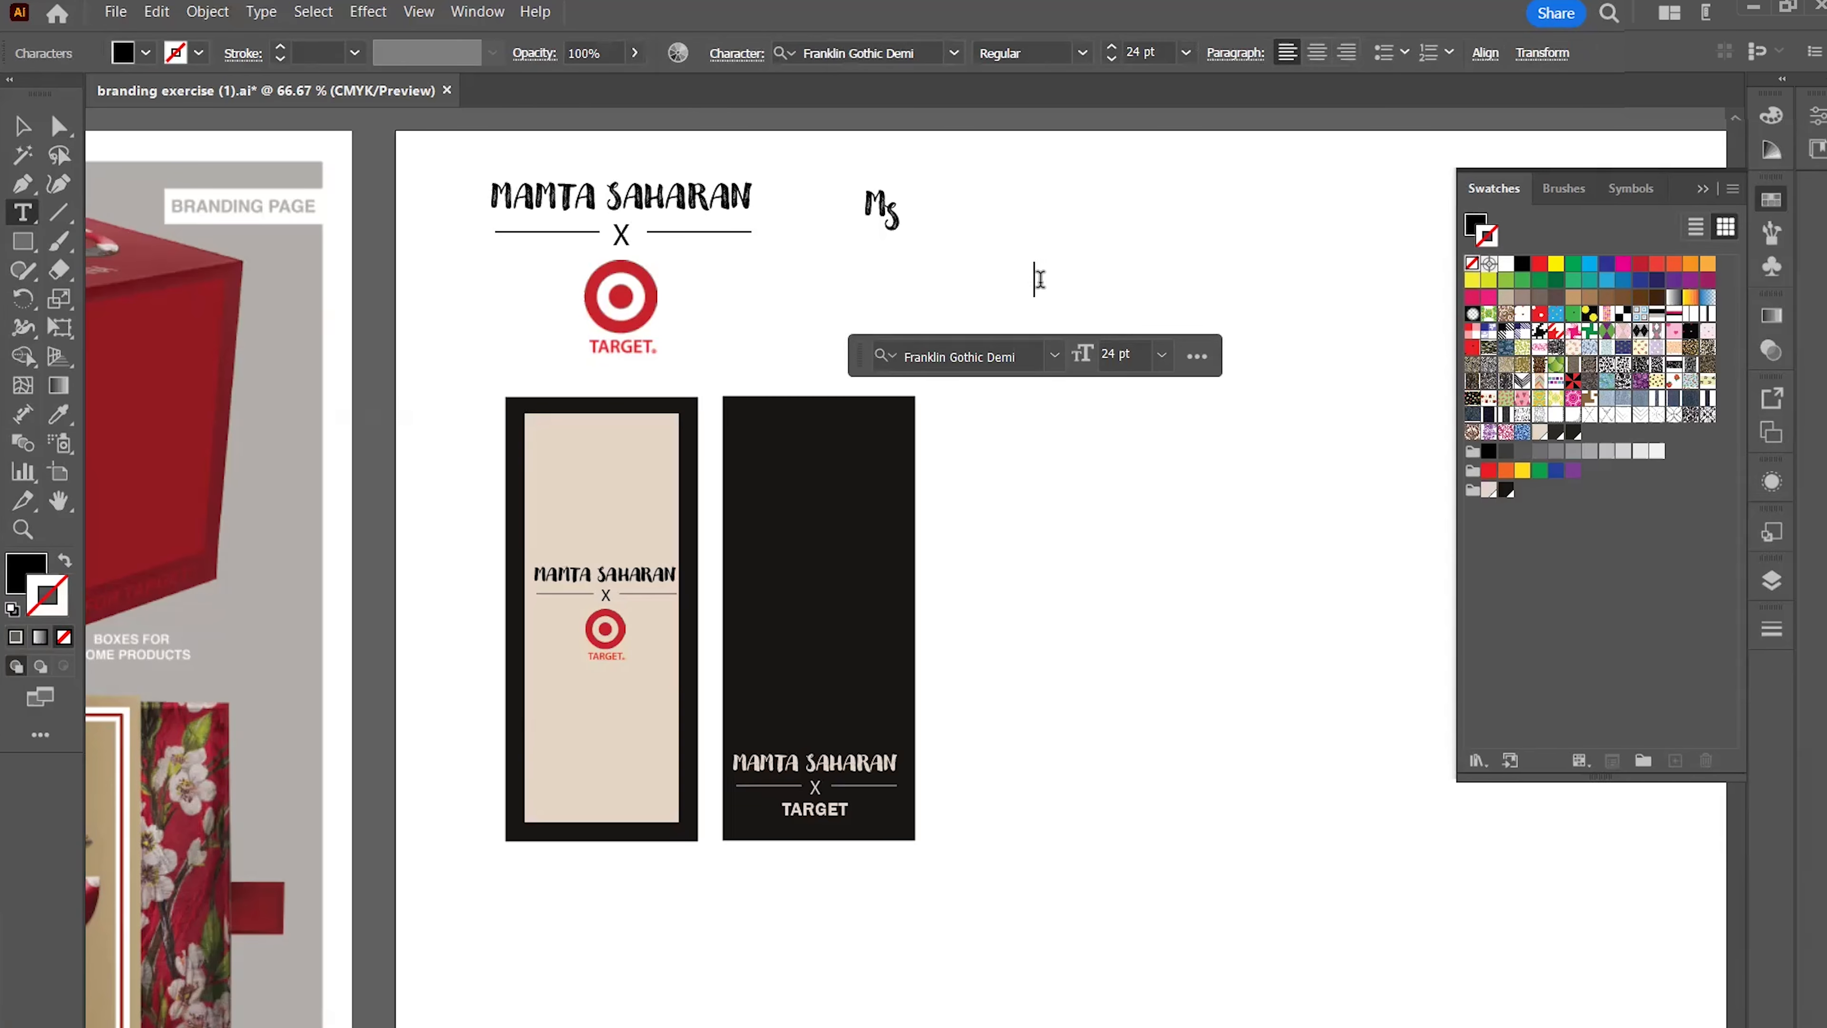
type("Designed ")
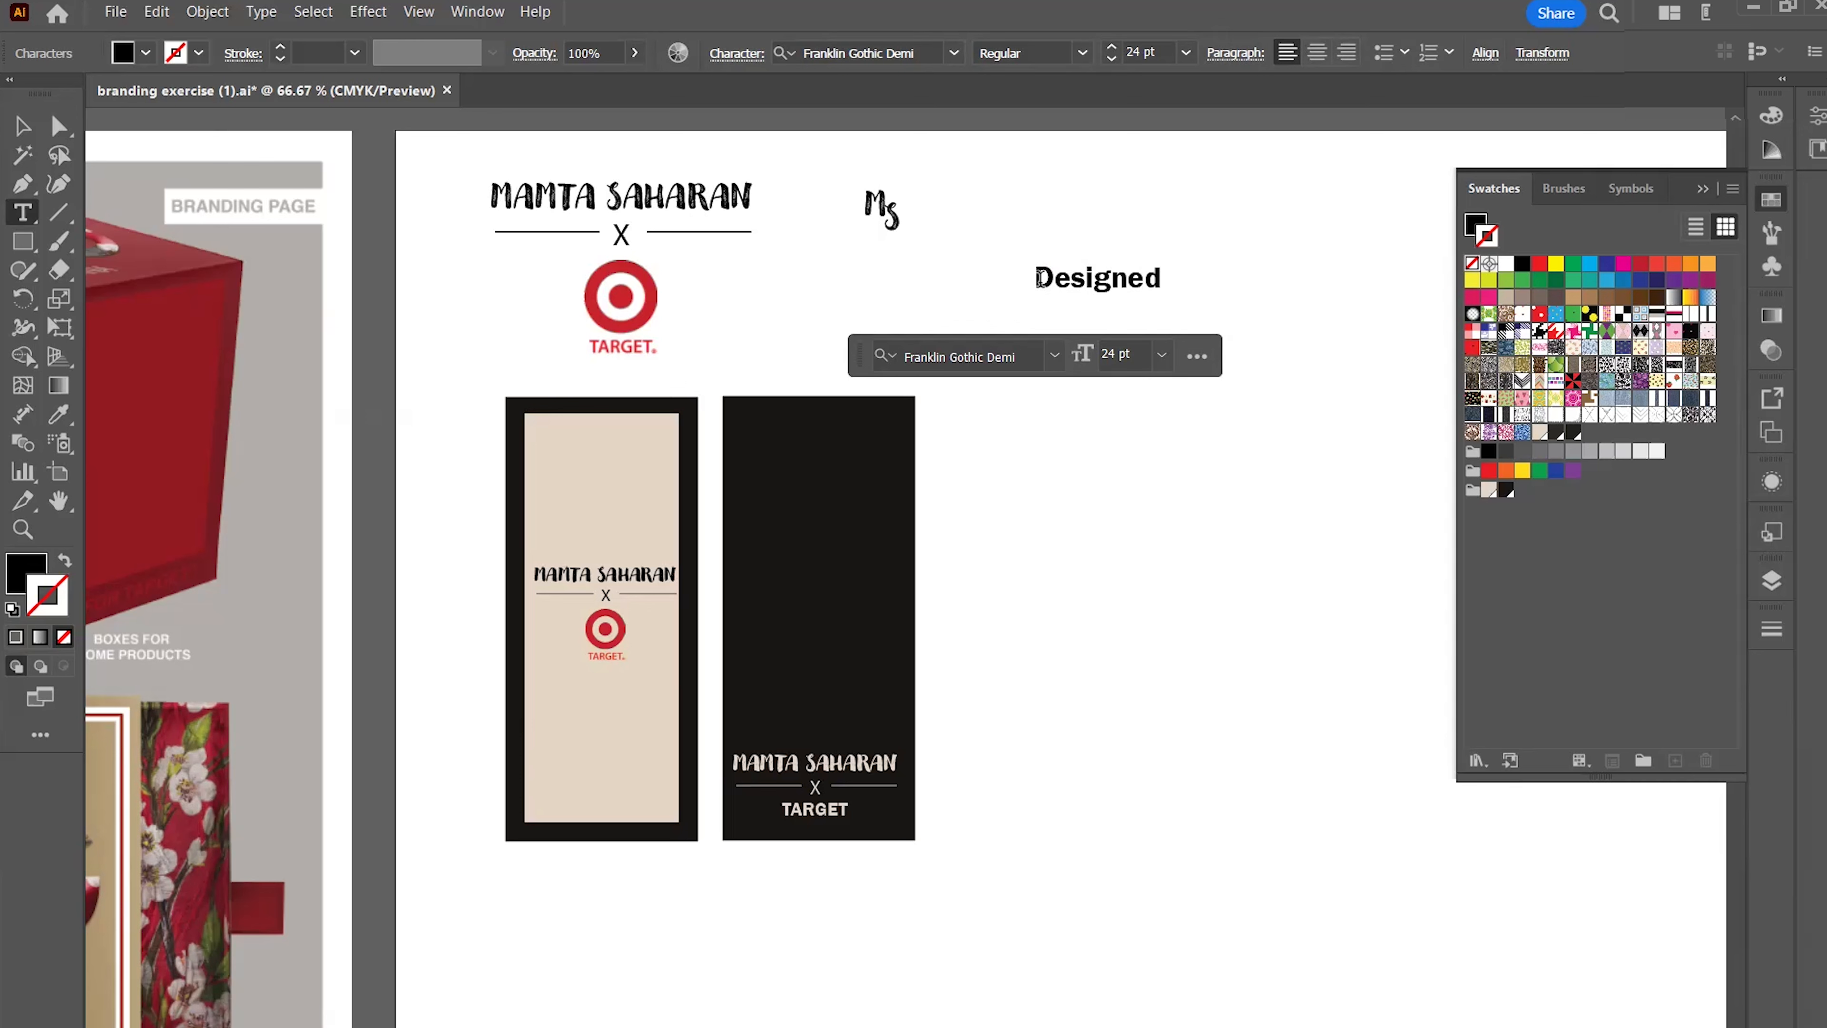
type("with pur")
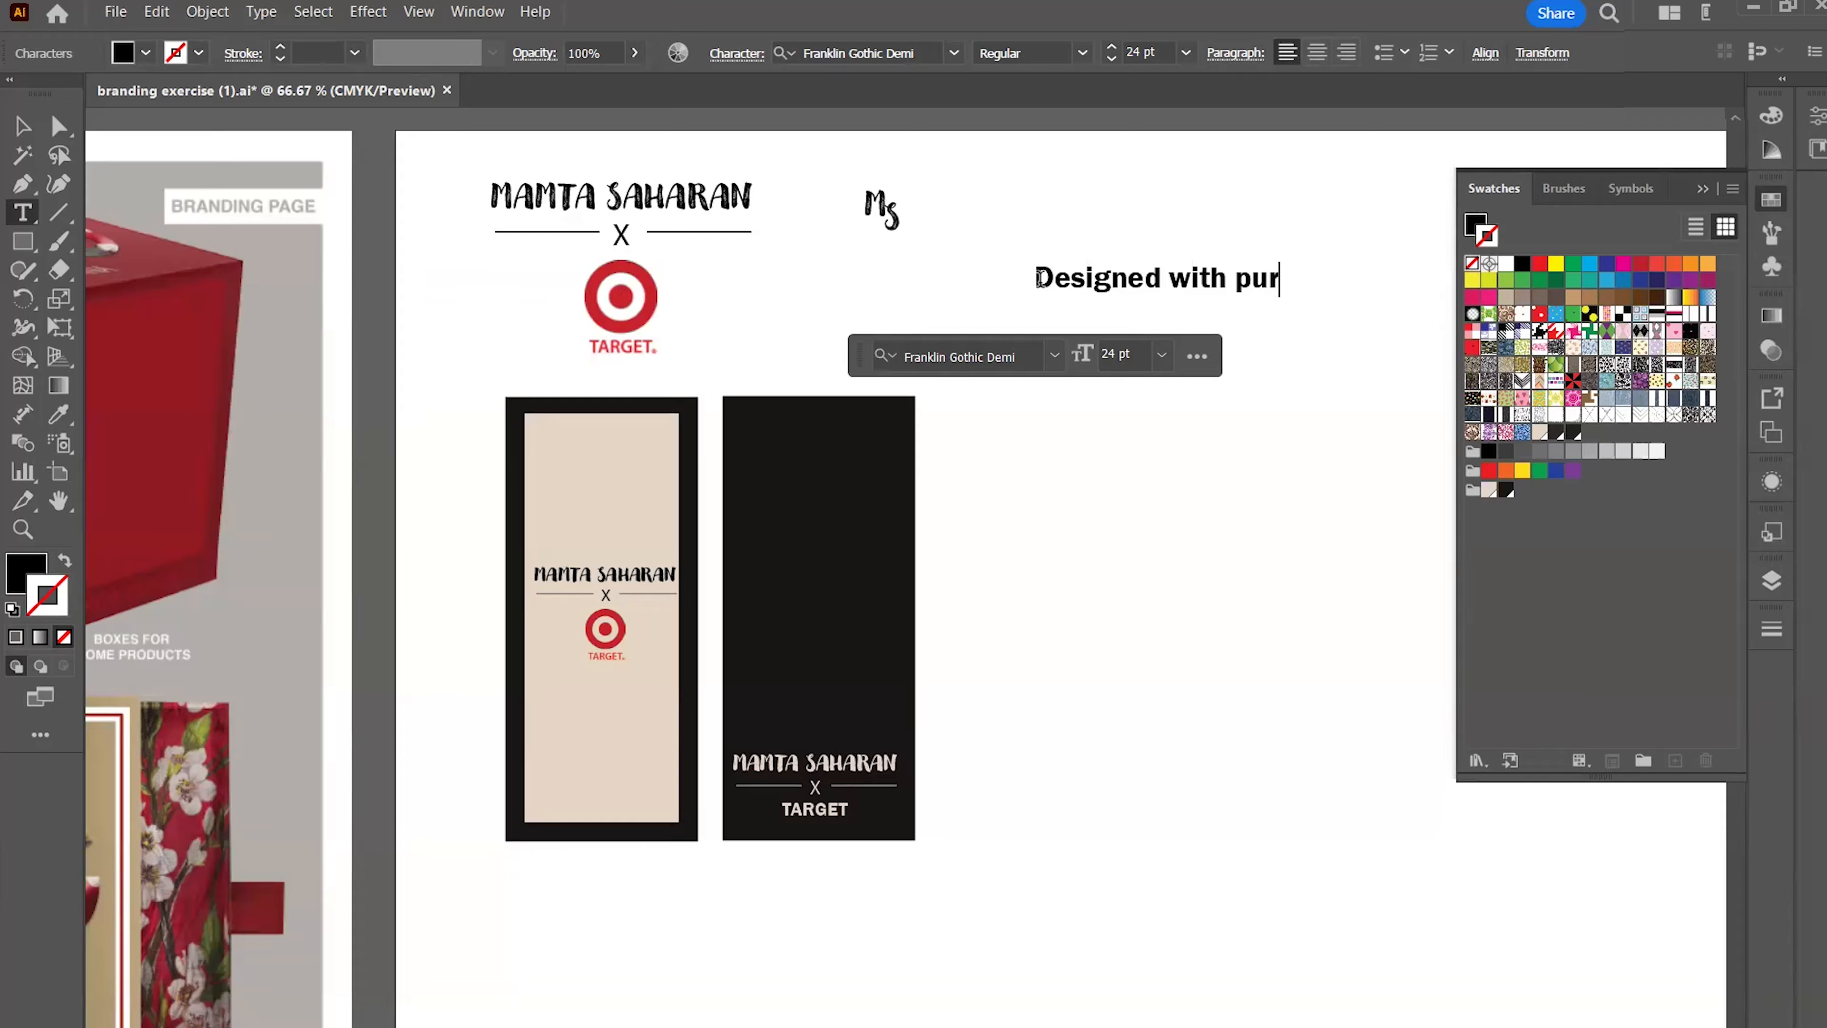
type("pose")
type("M")
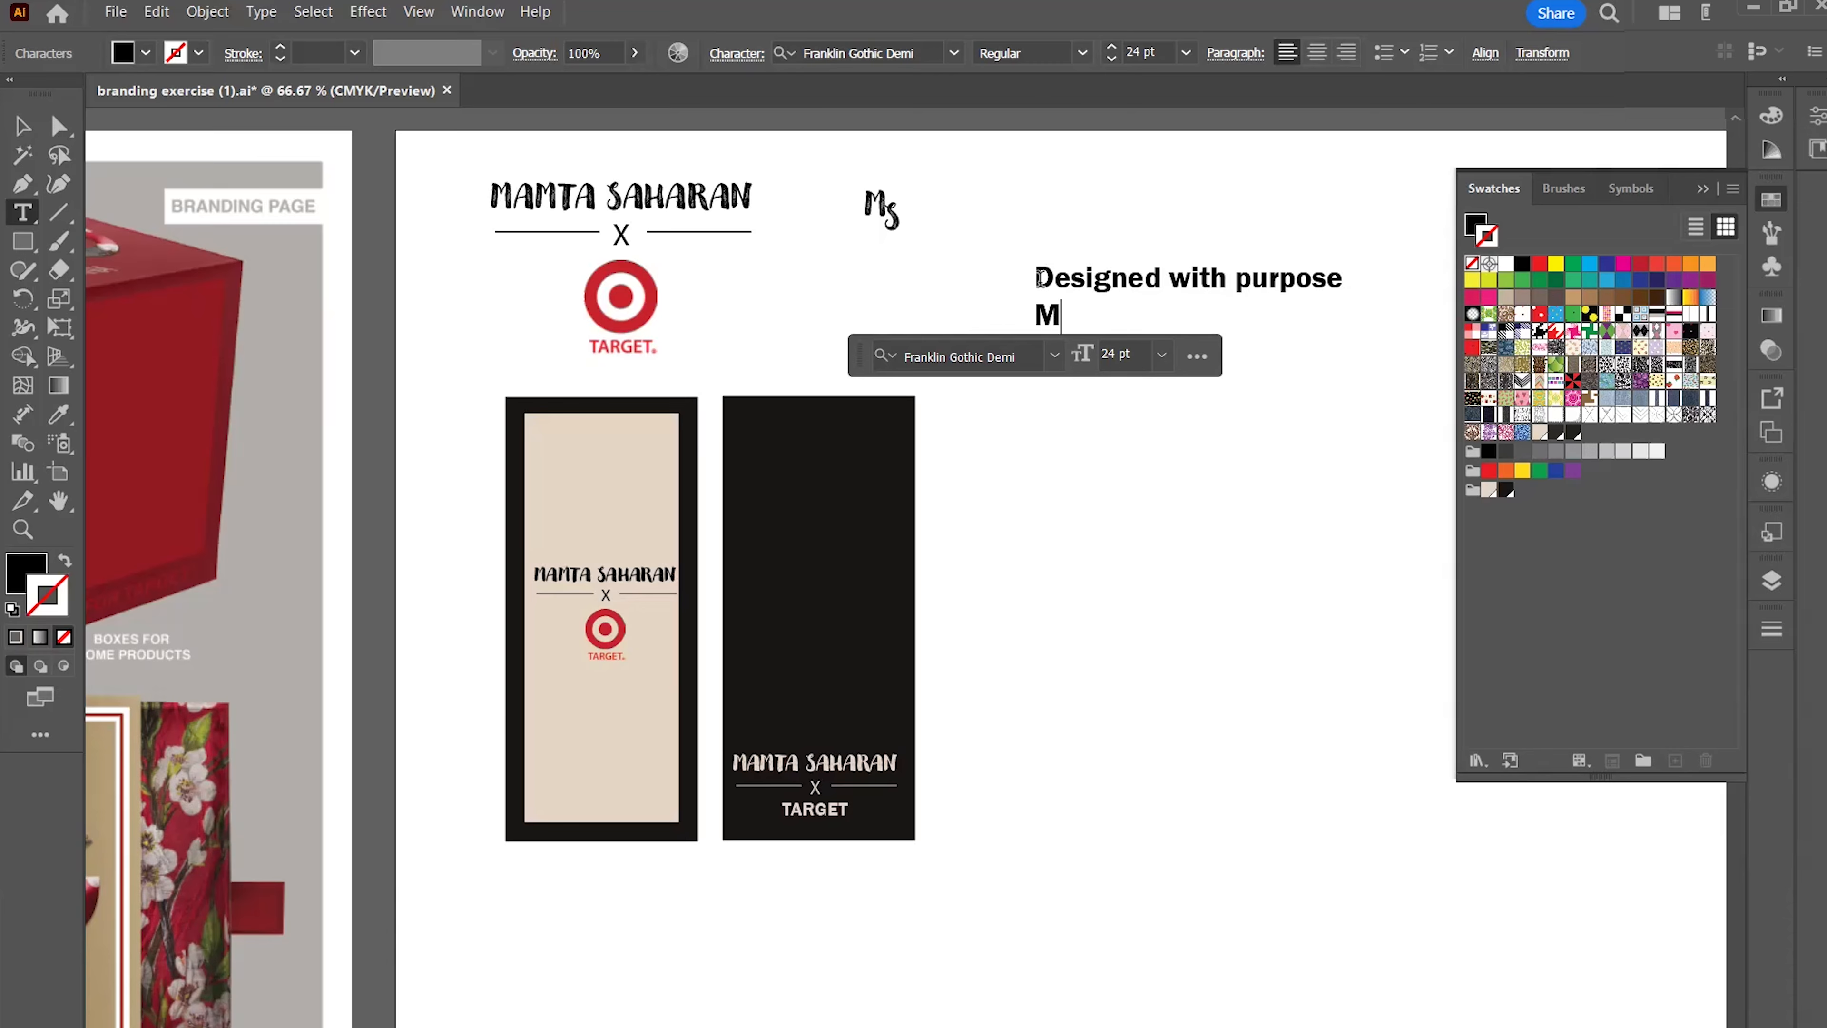
type("ade for ev")
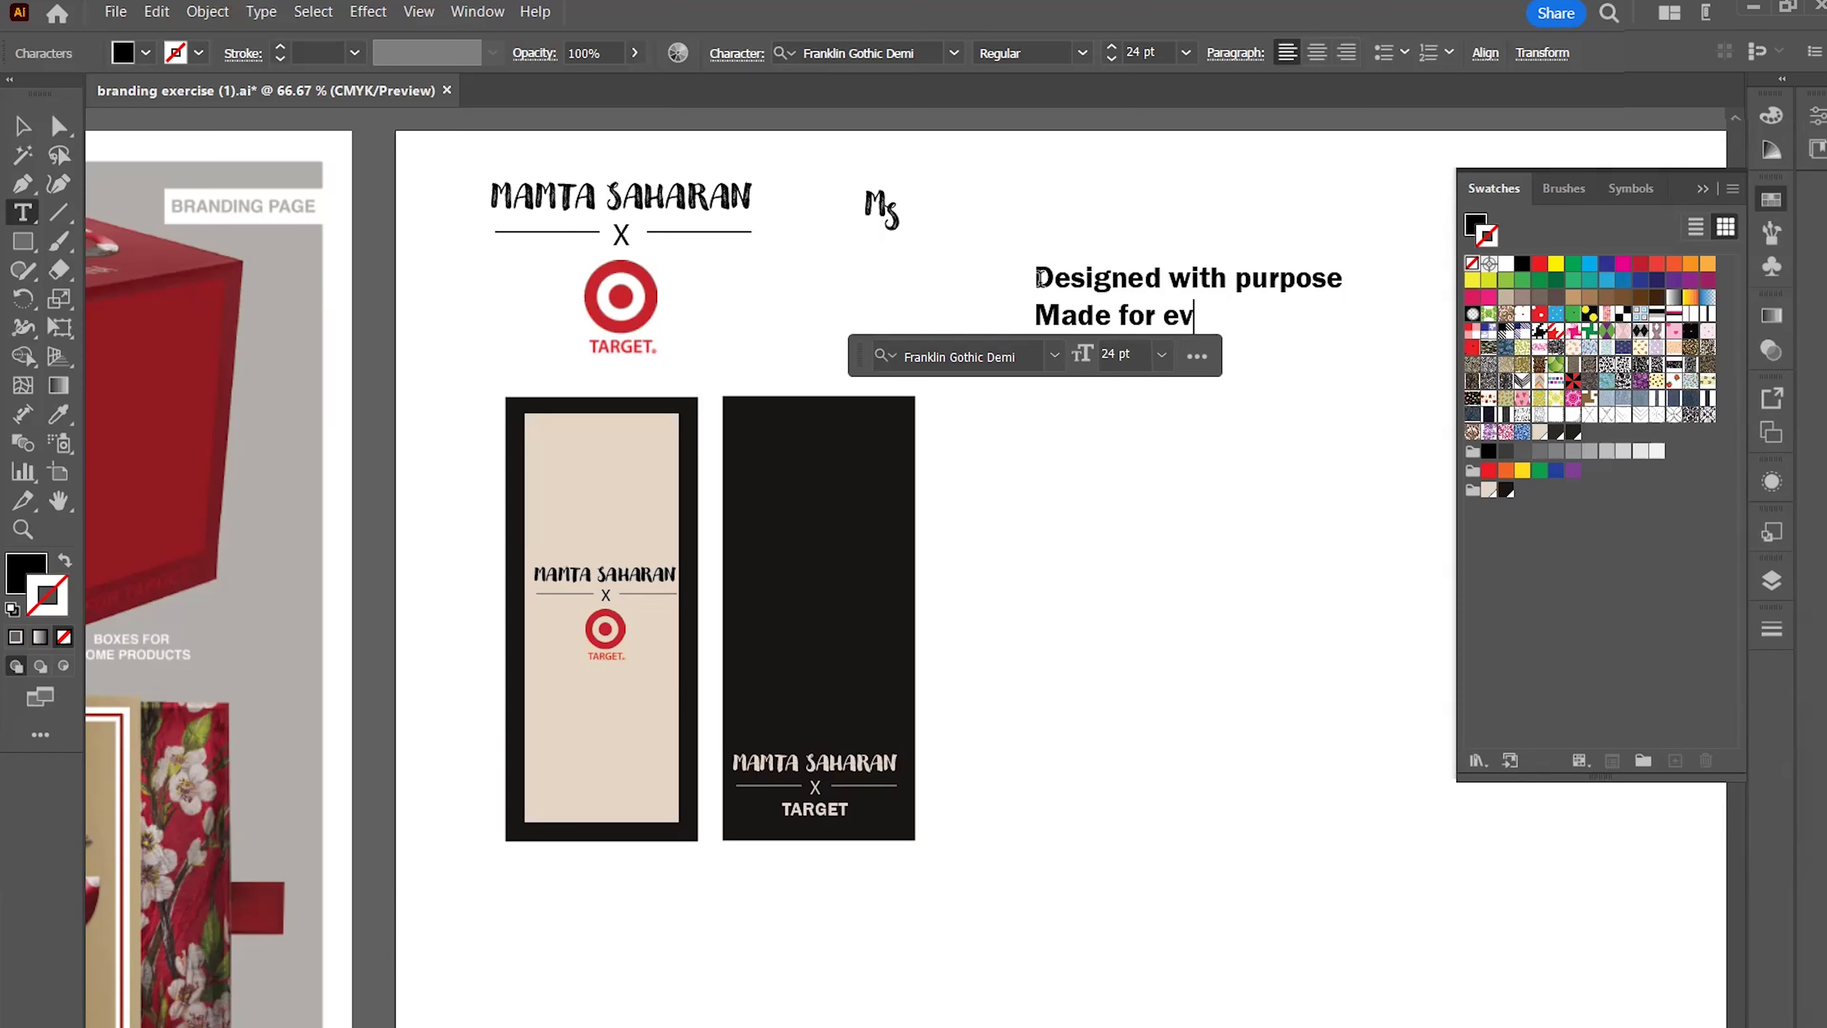
type("eryon")
Correct the slogan's wording to "Designed with Purpose" and "Made for Everyone"
left_click(1252, 281)
key("BackSpace")
type("P")
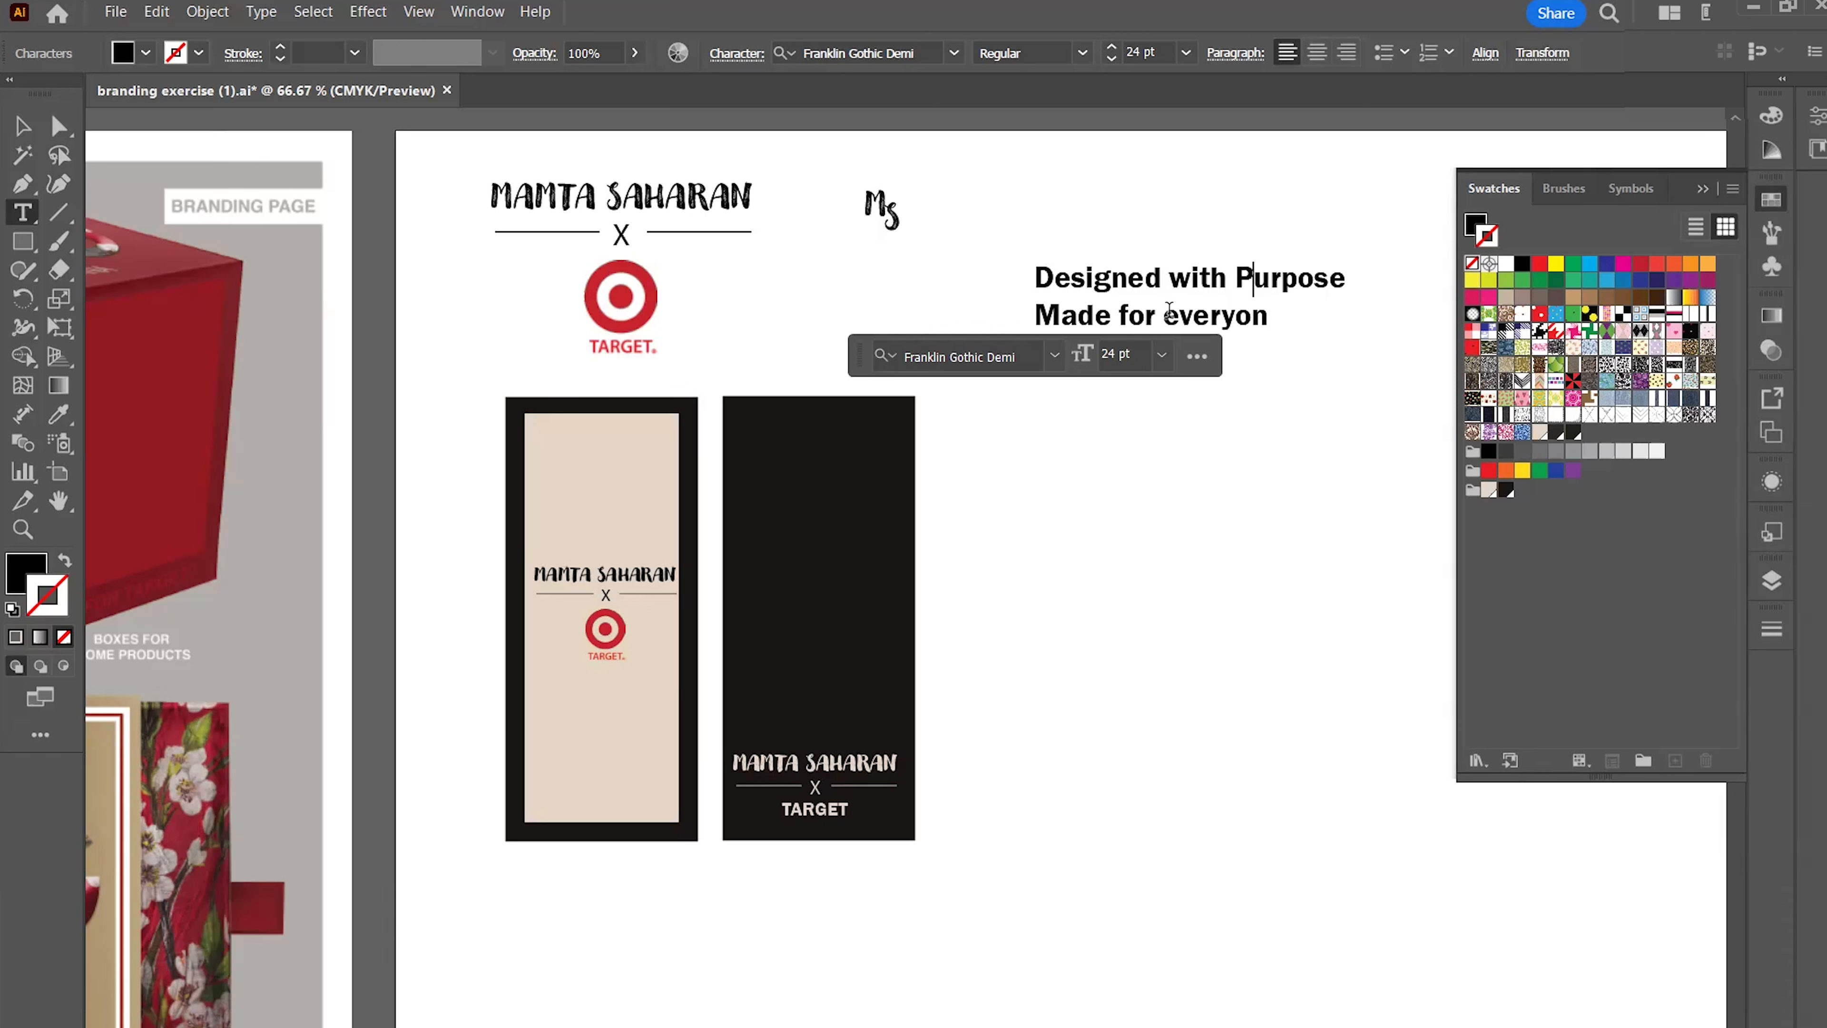
left_click(1184, 317)
key("BackSpace")
type("E")
left_click(1266, 317)
type("e")
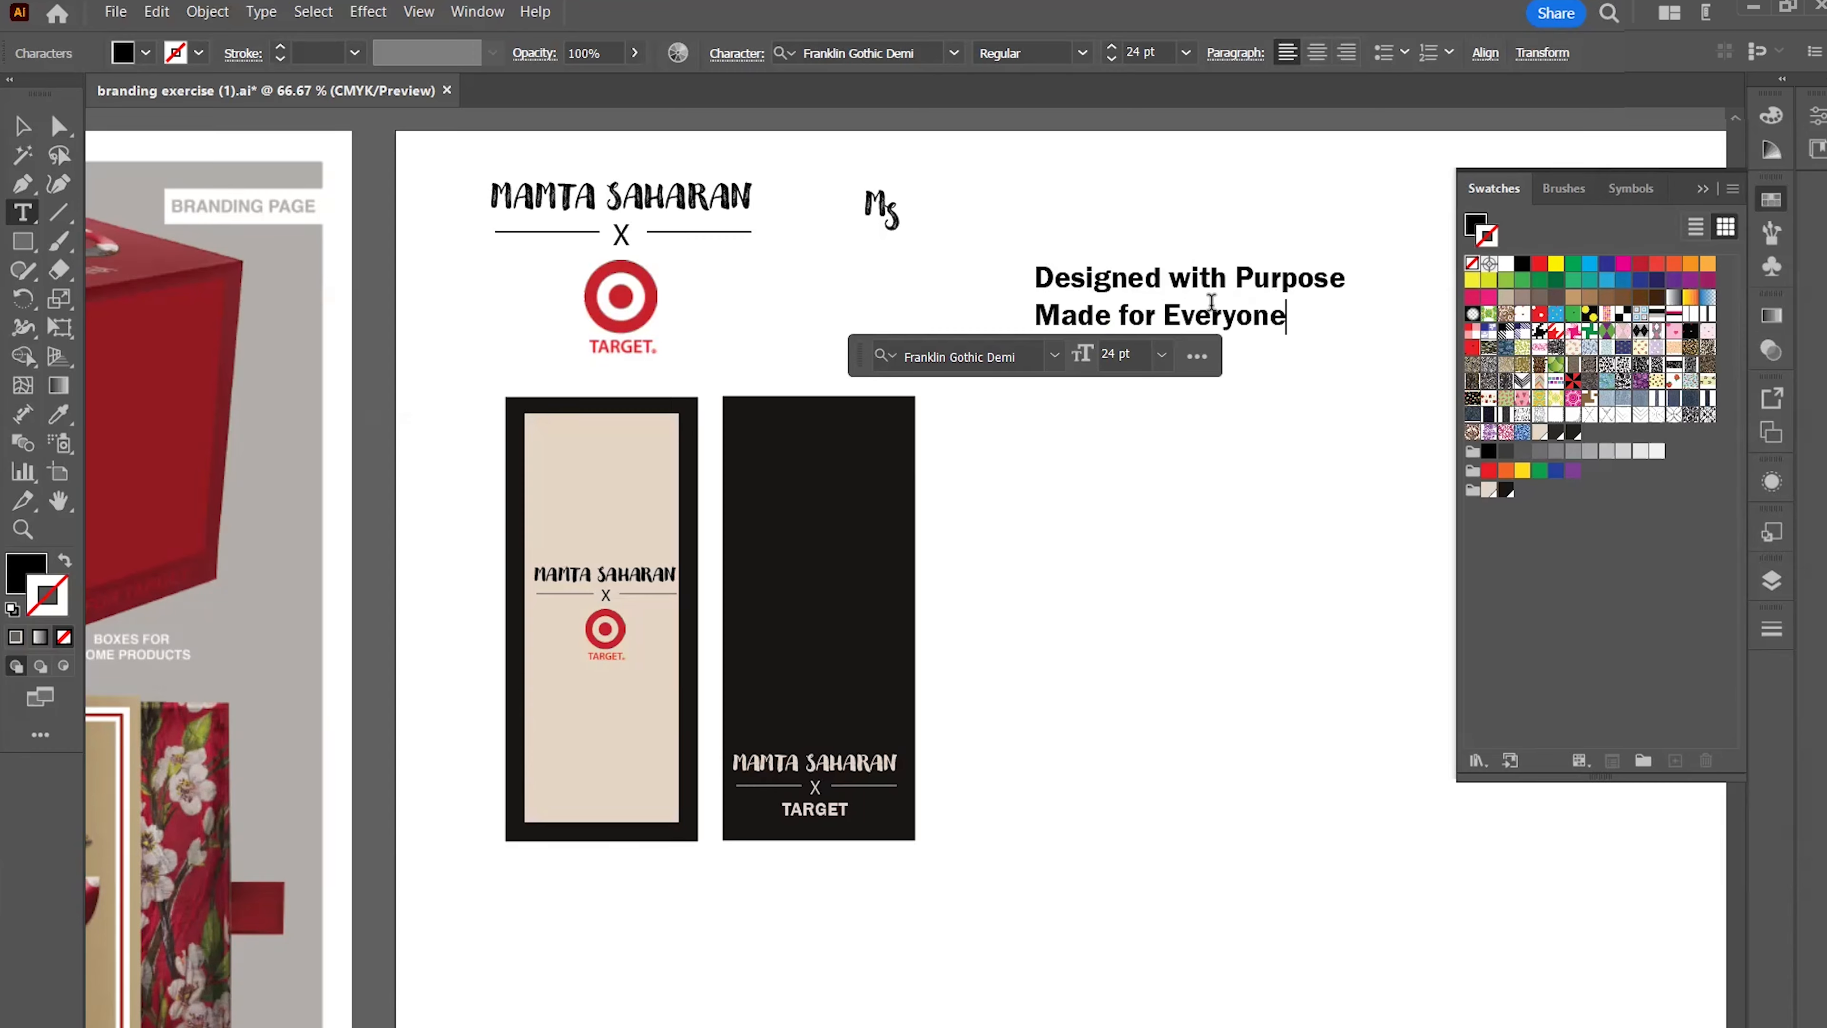
Format both slogan lines in Myriad Pro at 12 pt with centred alignment
left_click_drag(1036, 279, 1306, 332)
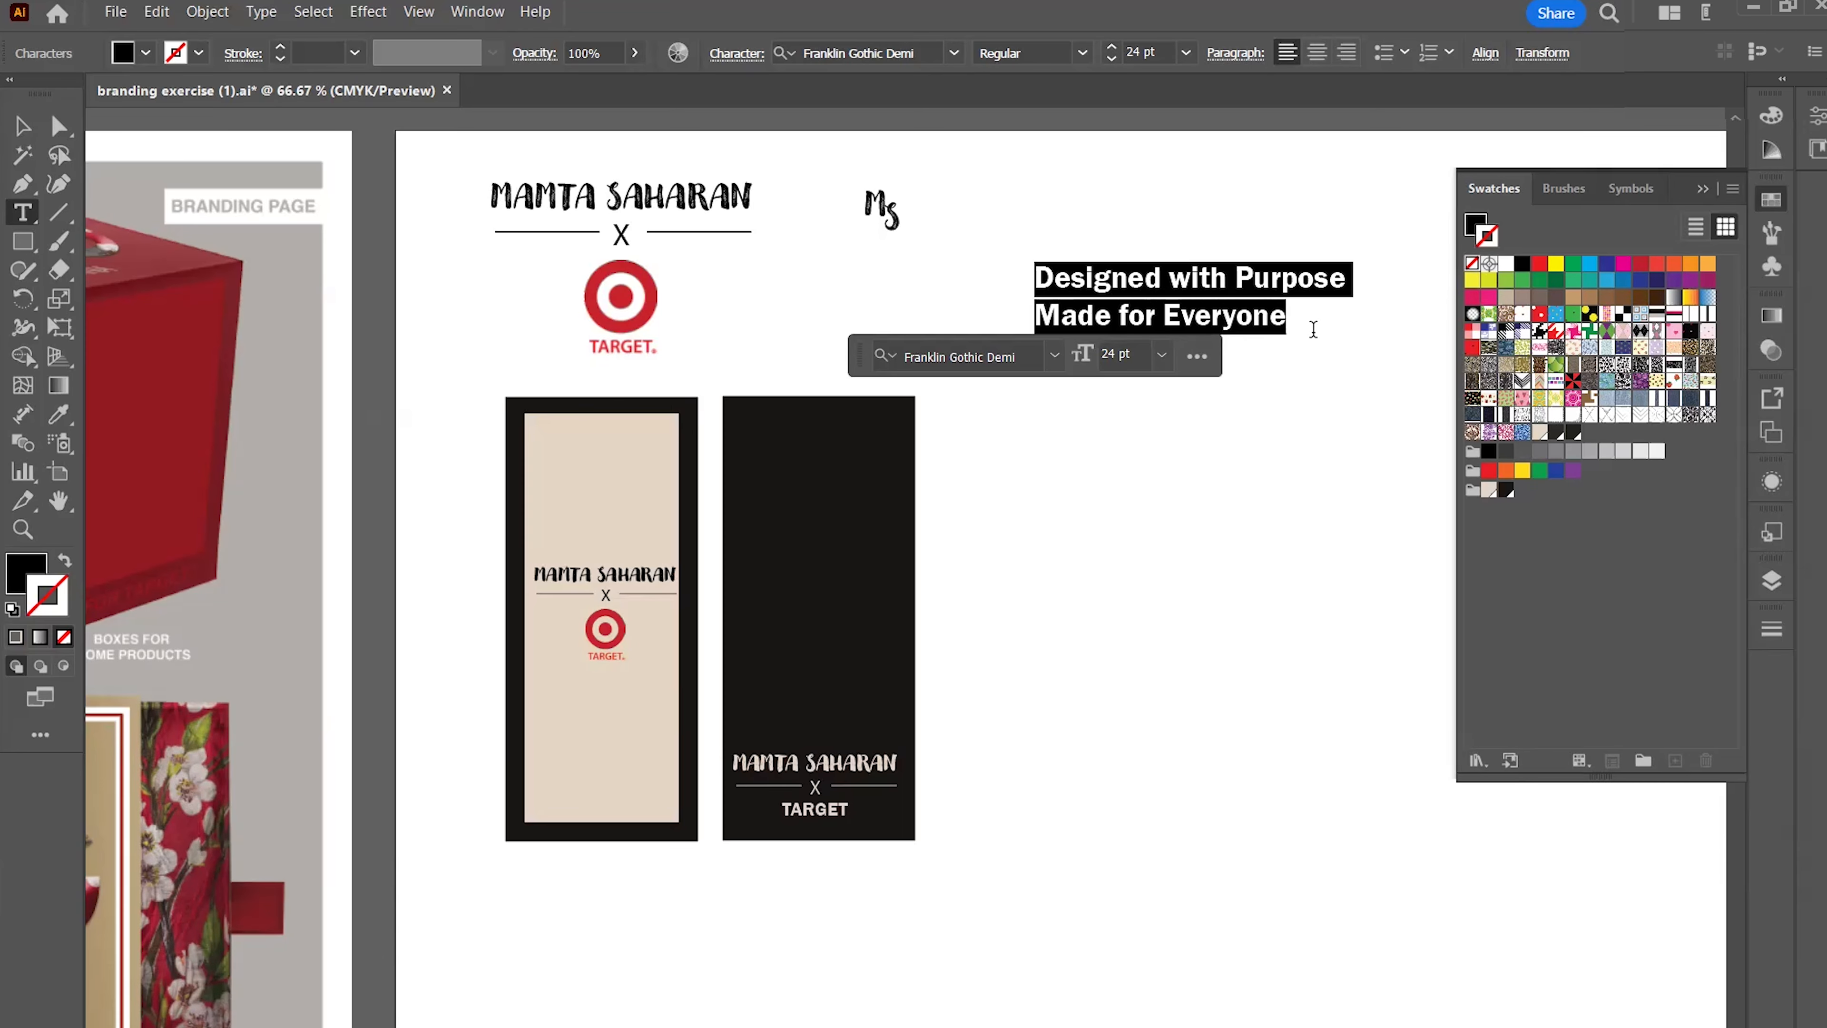
left_click(1052, 360)
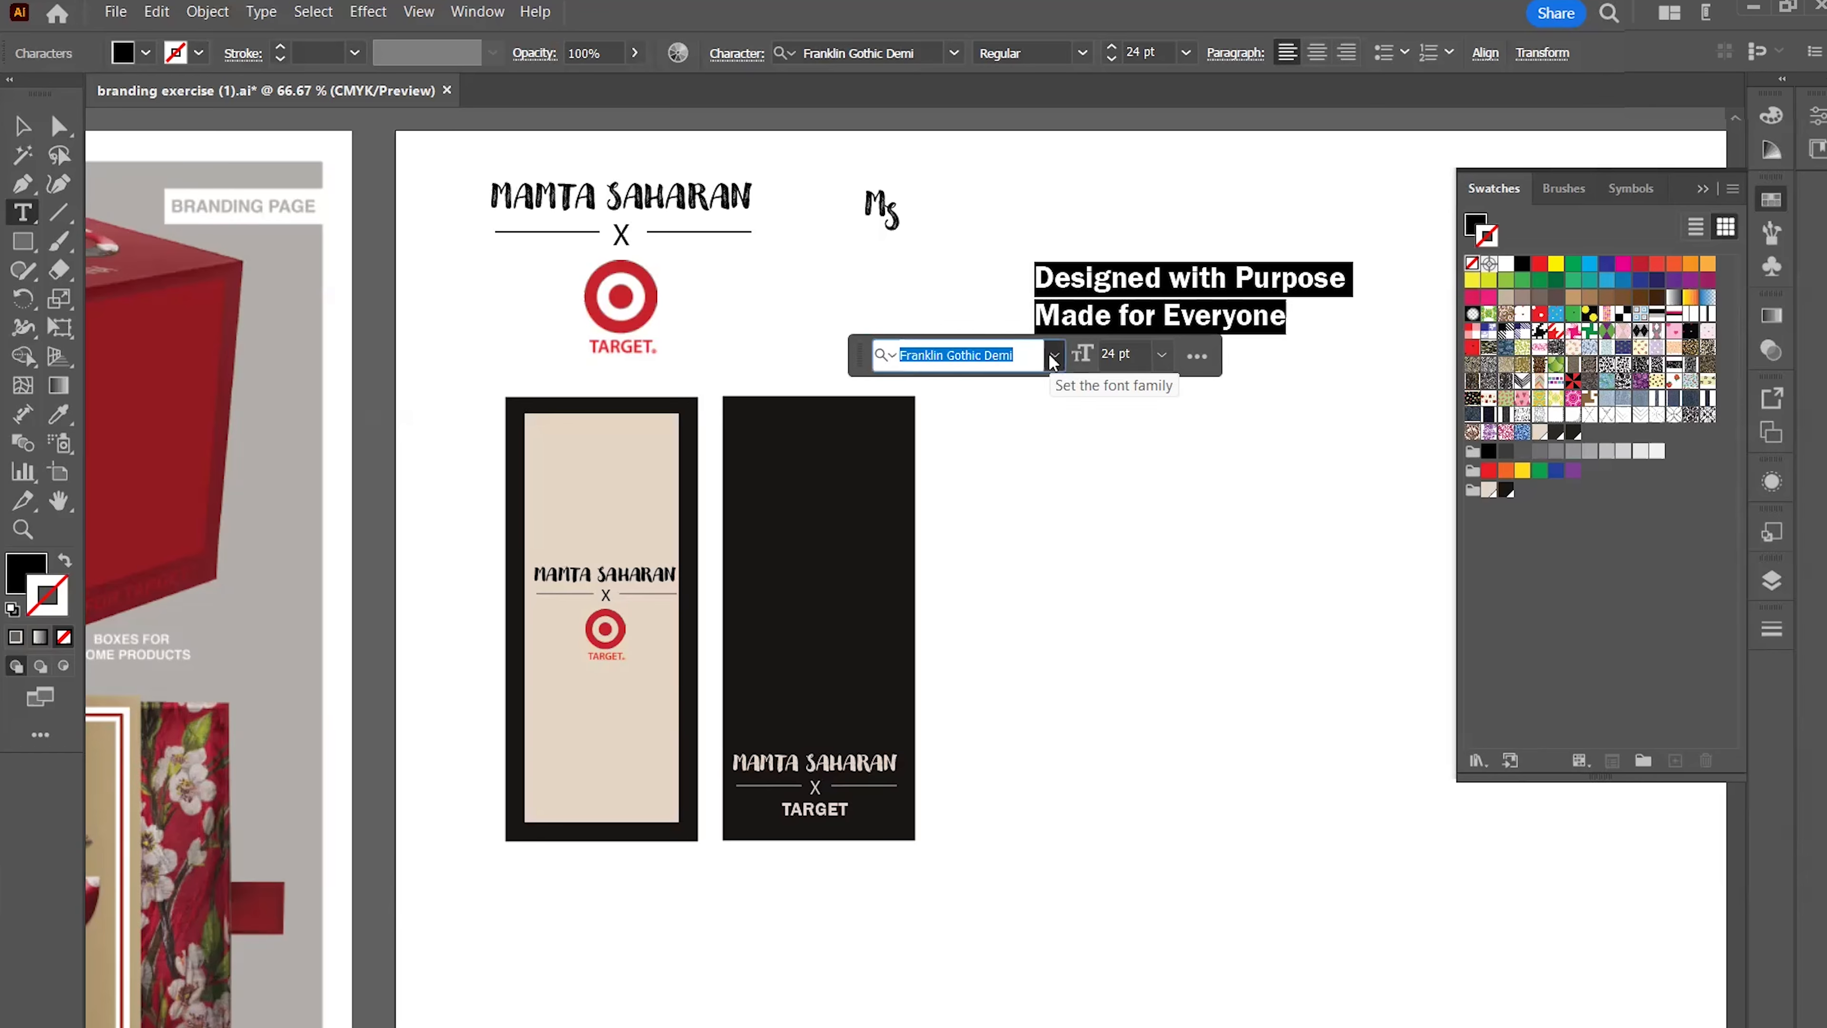
left_click(1209, 514)
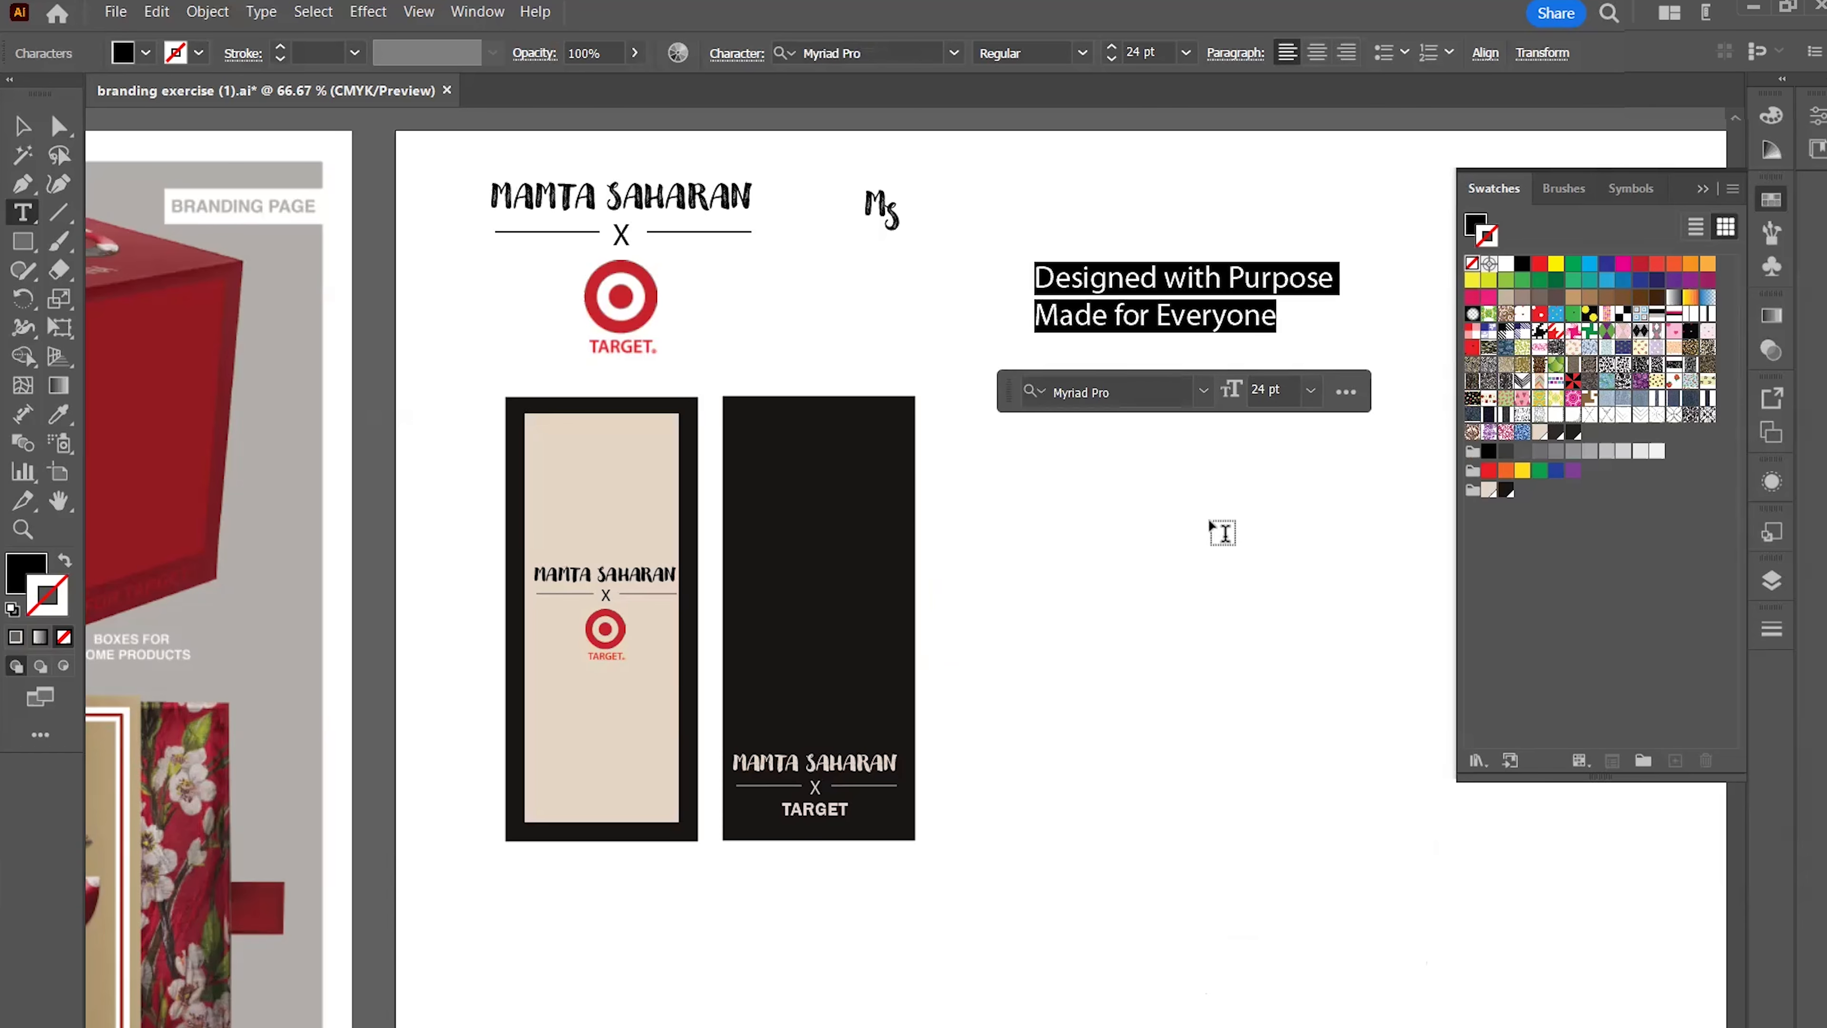
left_click(1309, 392)
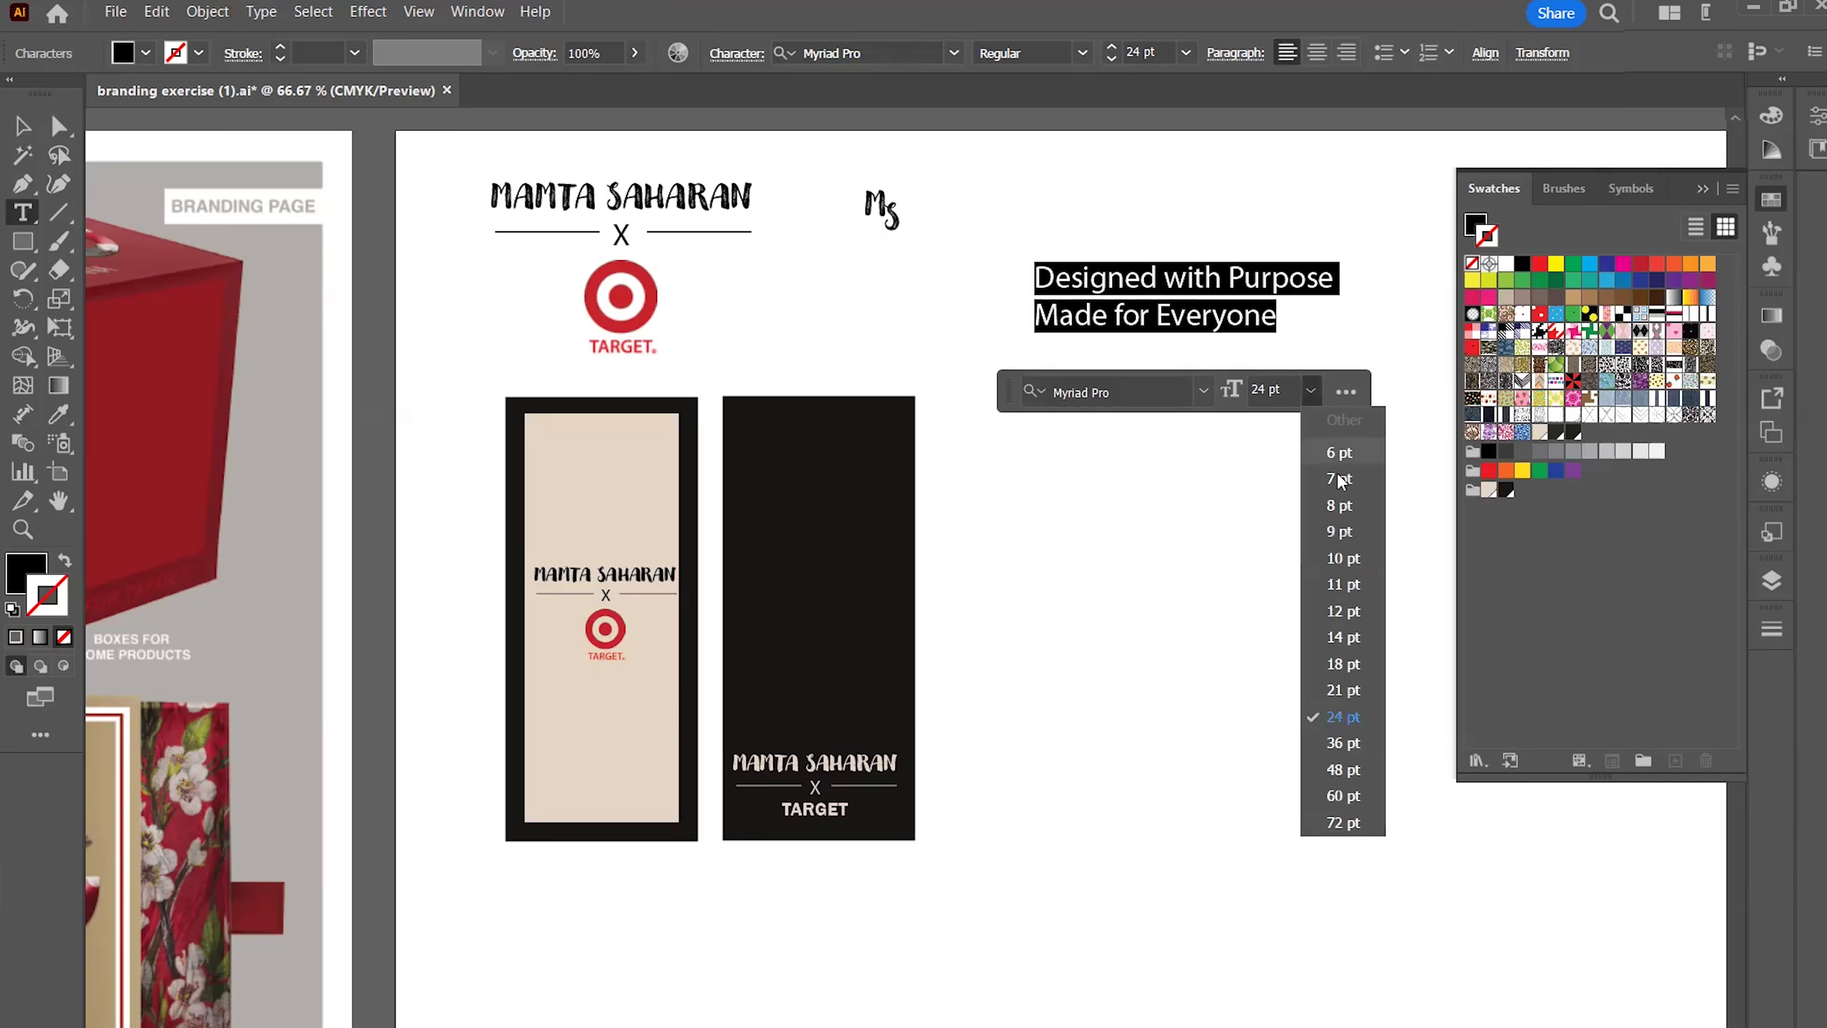
left_click(1339, 612)
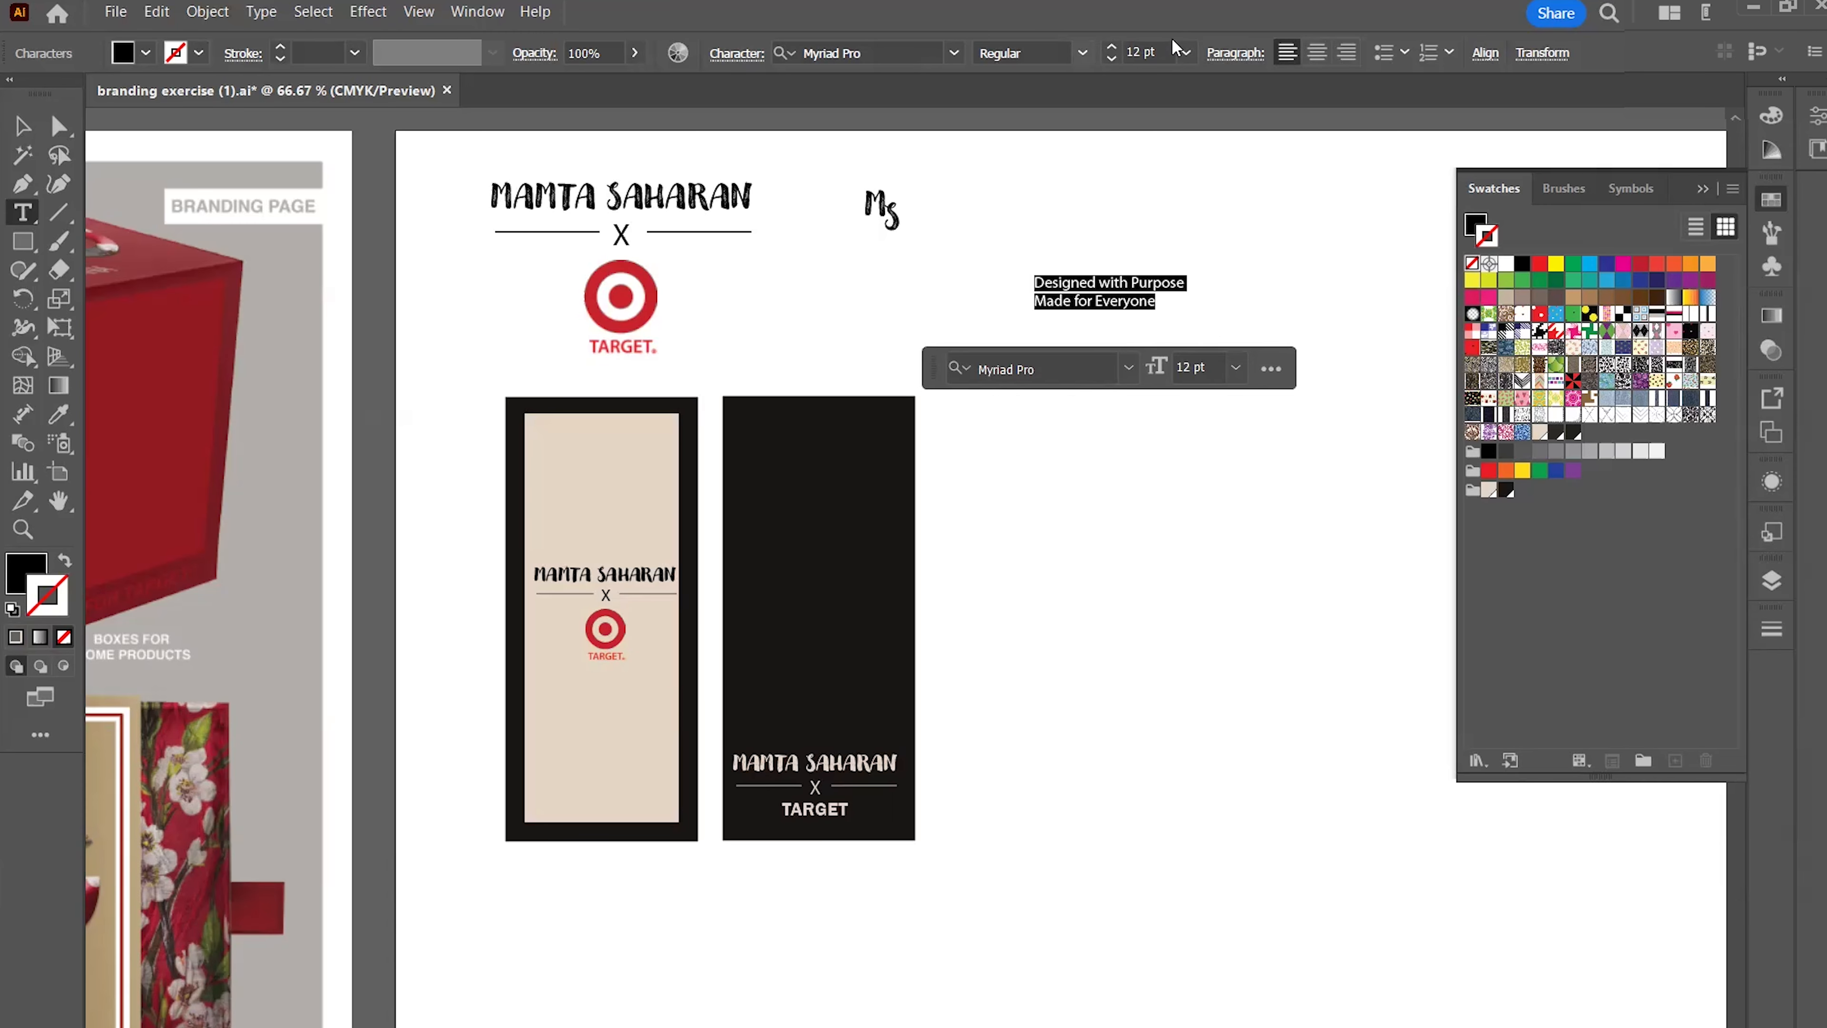
left_click(1317, 52)
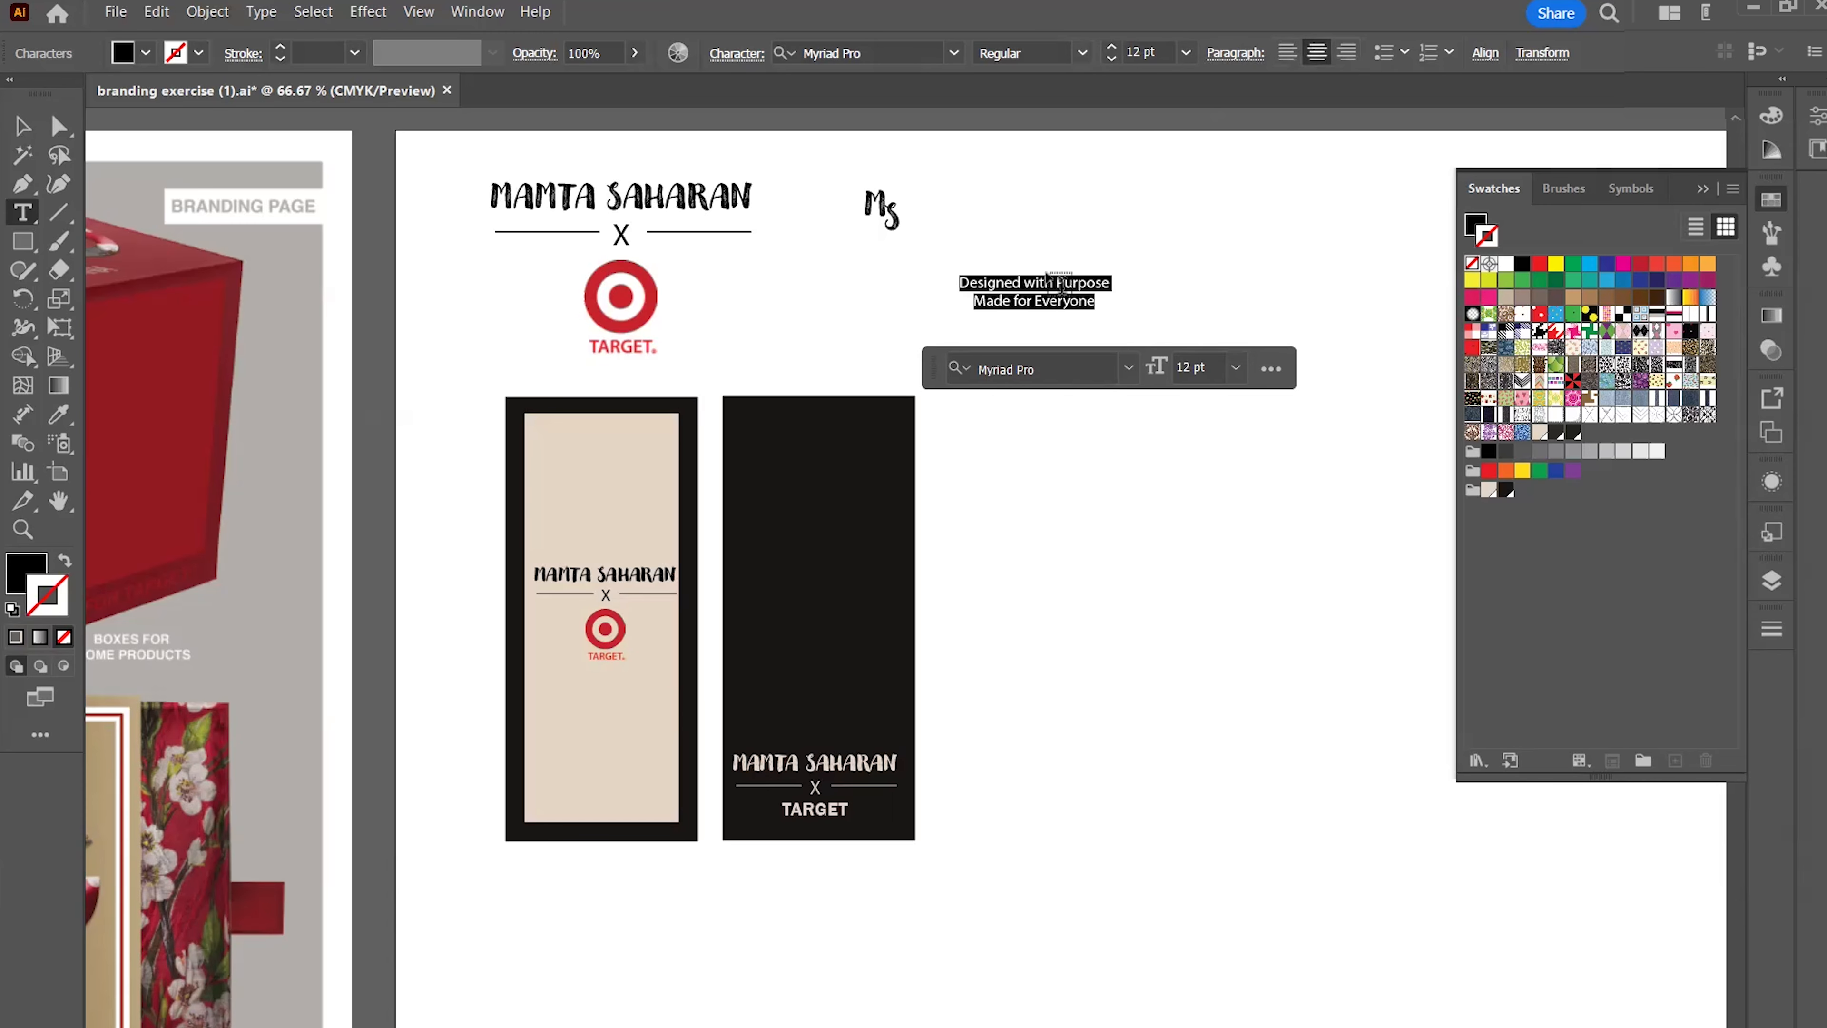
left_click(22, 126)
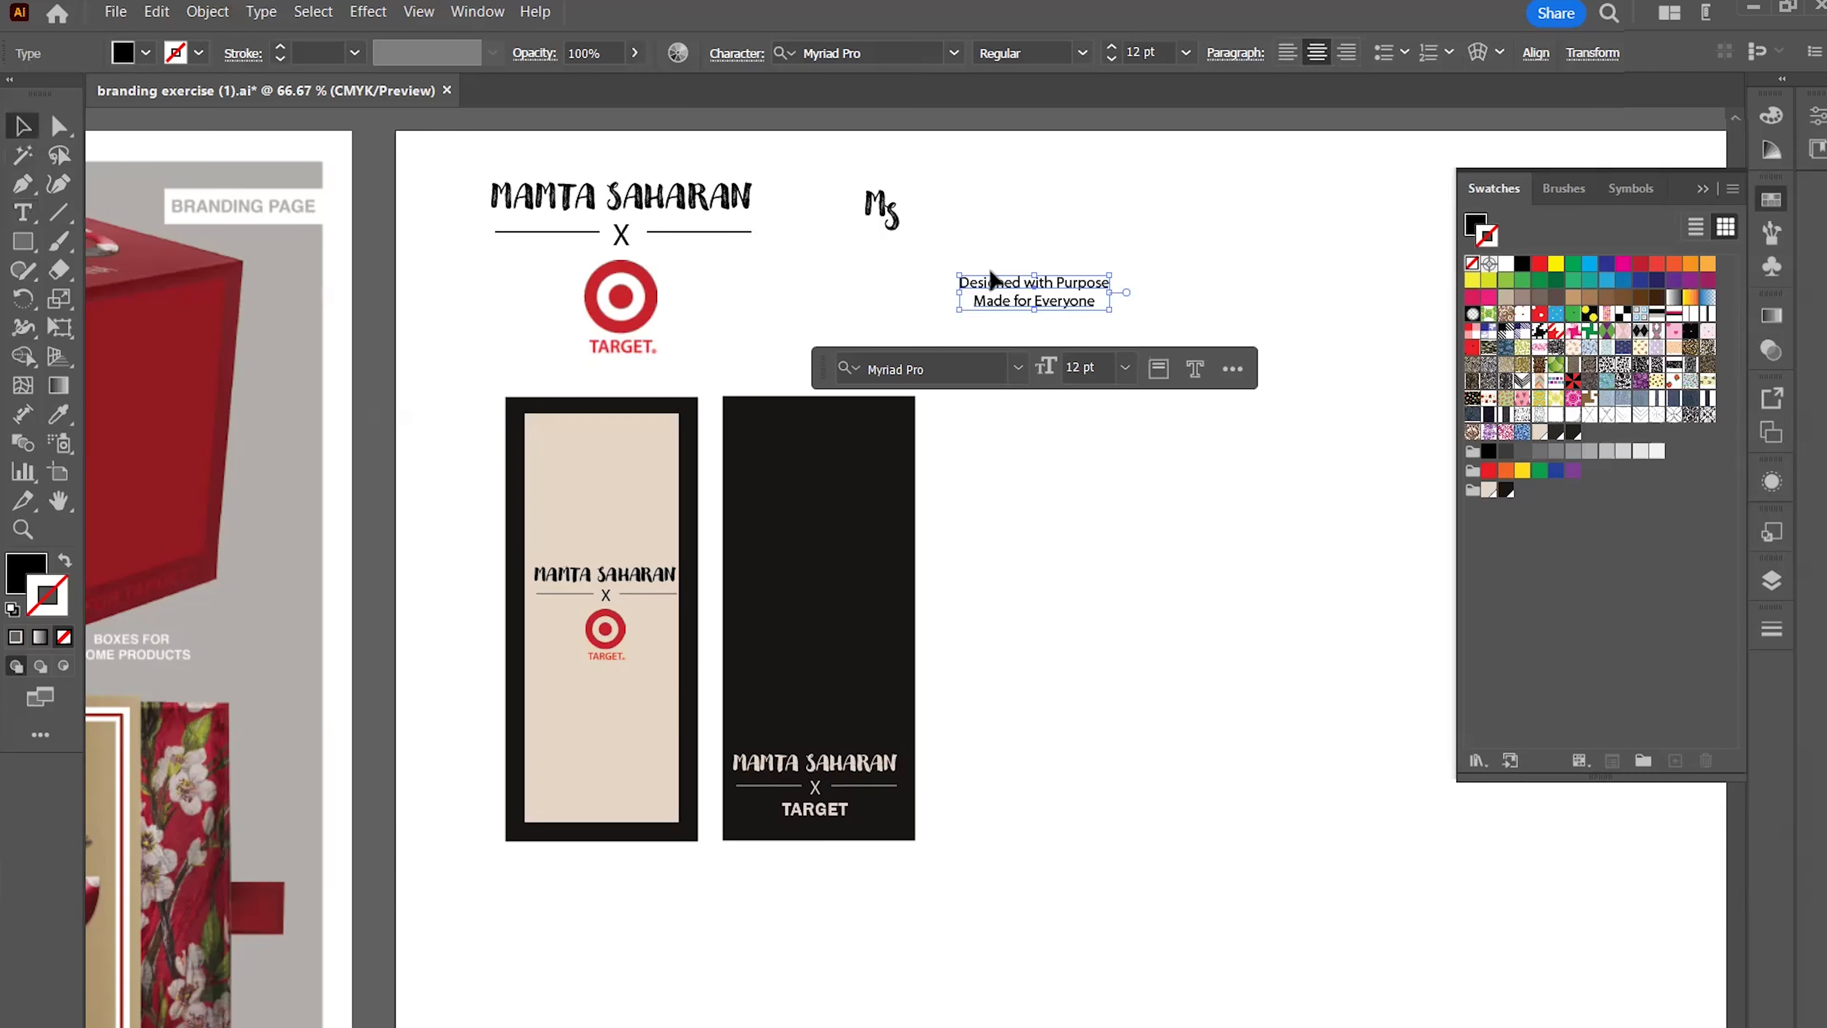
Move the slogan beside the black tag and apply the beige swatch to its stroke
left_click_drag(1013, 288, 1063, 457)
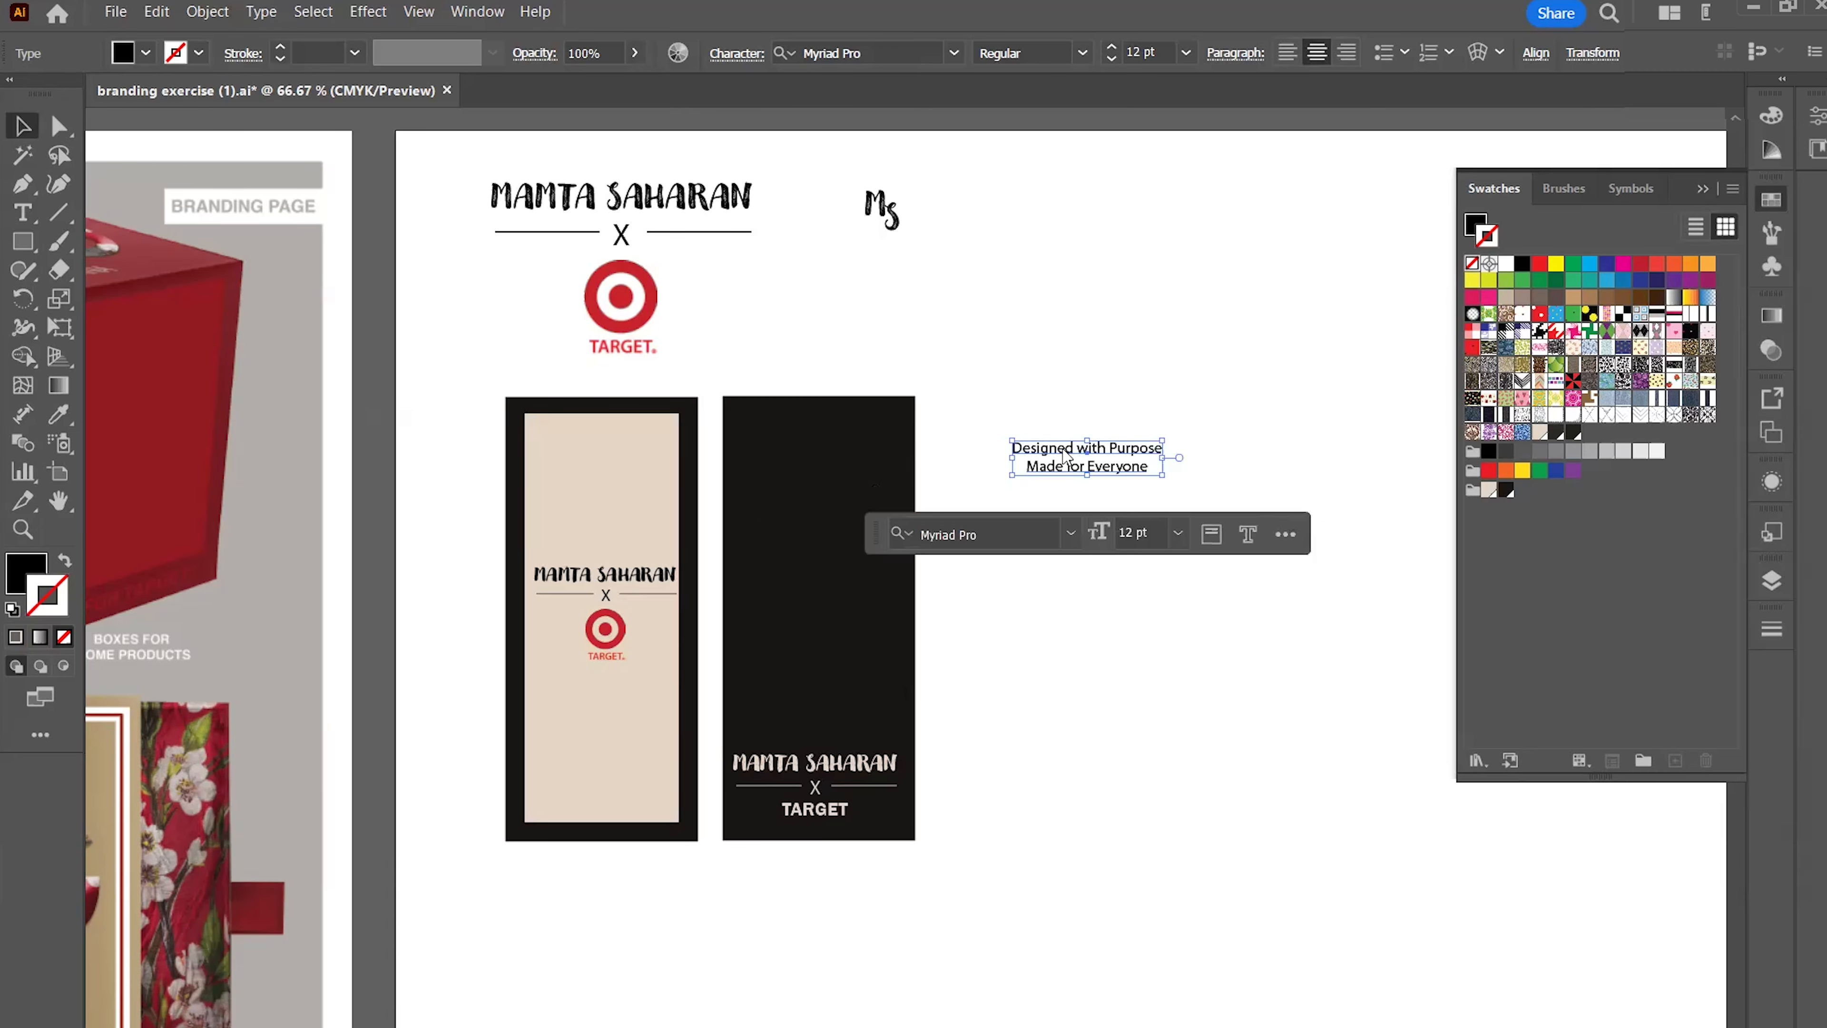
right_click(1064, 456)
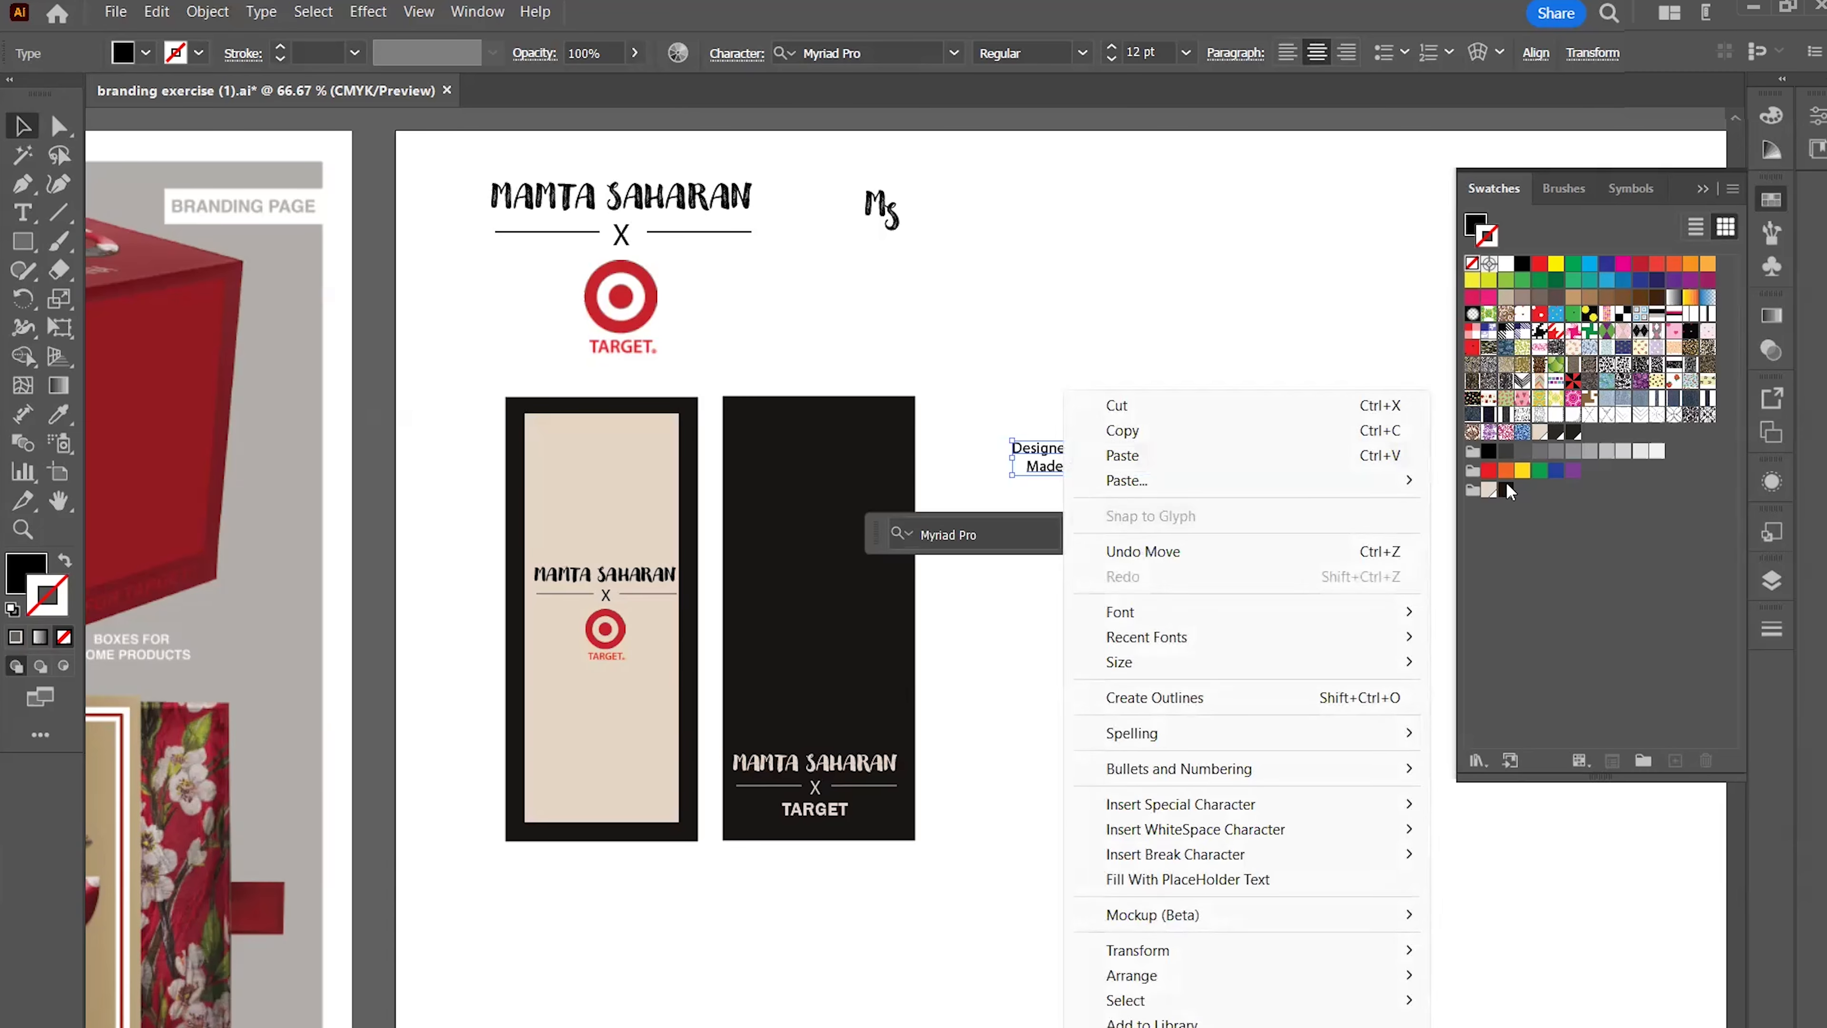
left_click(1488, 492)
left_click(1489, 491)
Bring the slogan to the front and place it on the upper part of the black tag
right_click(1123, 454)
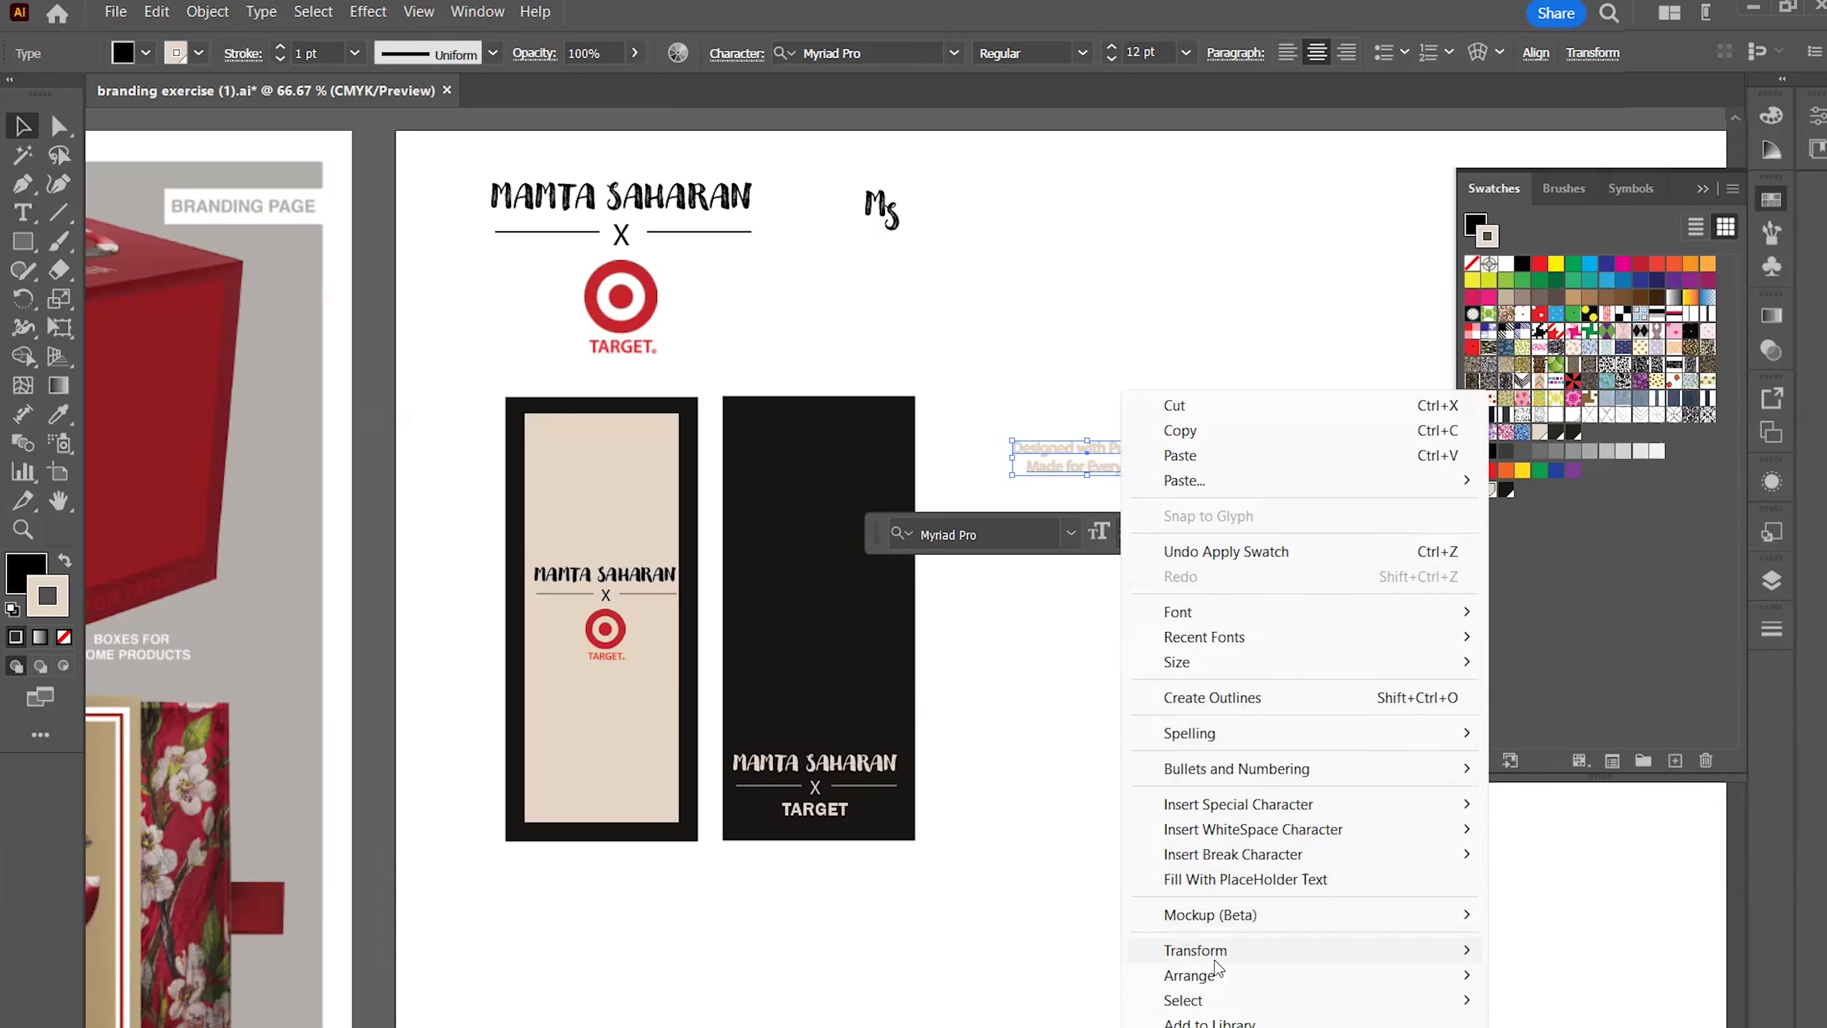
mouse_move(1214, 981)
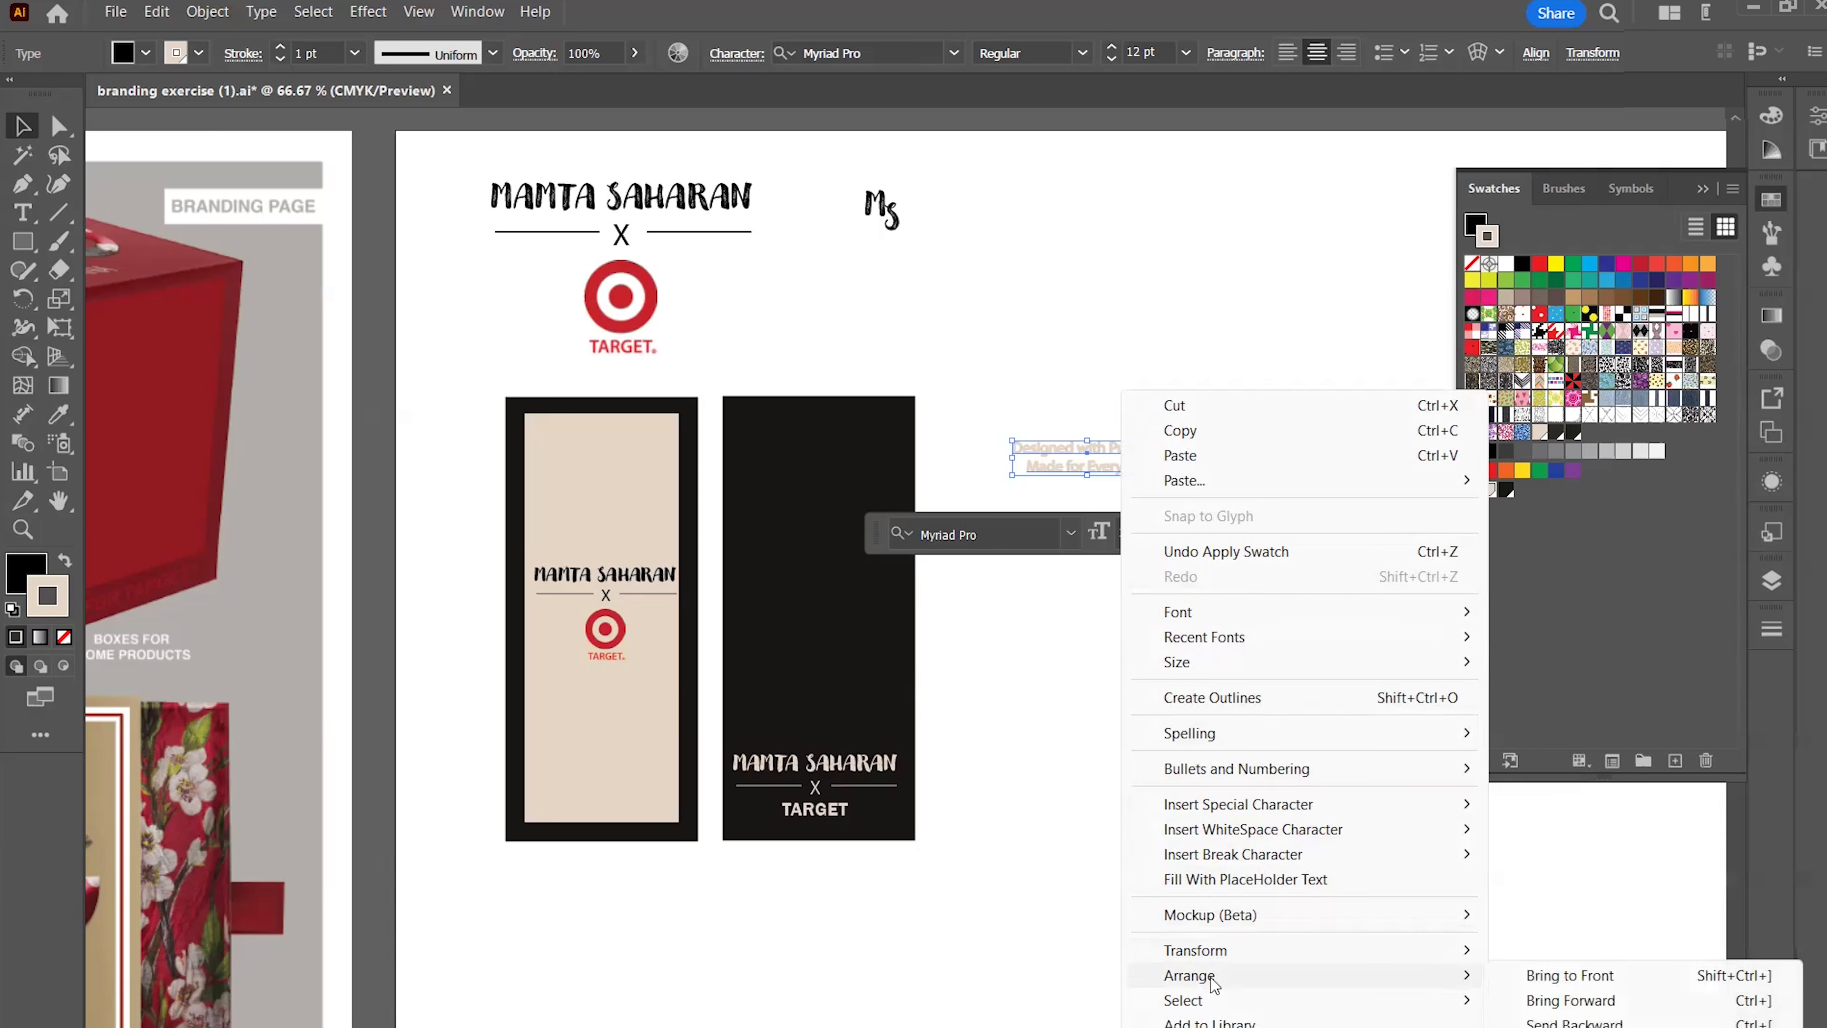
left_click(1544, 979)
left_click_drag(1050, 456, 786, 510)
Change the slogan's font to Minion Variable Concept
left_click(955, 56)
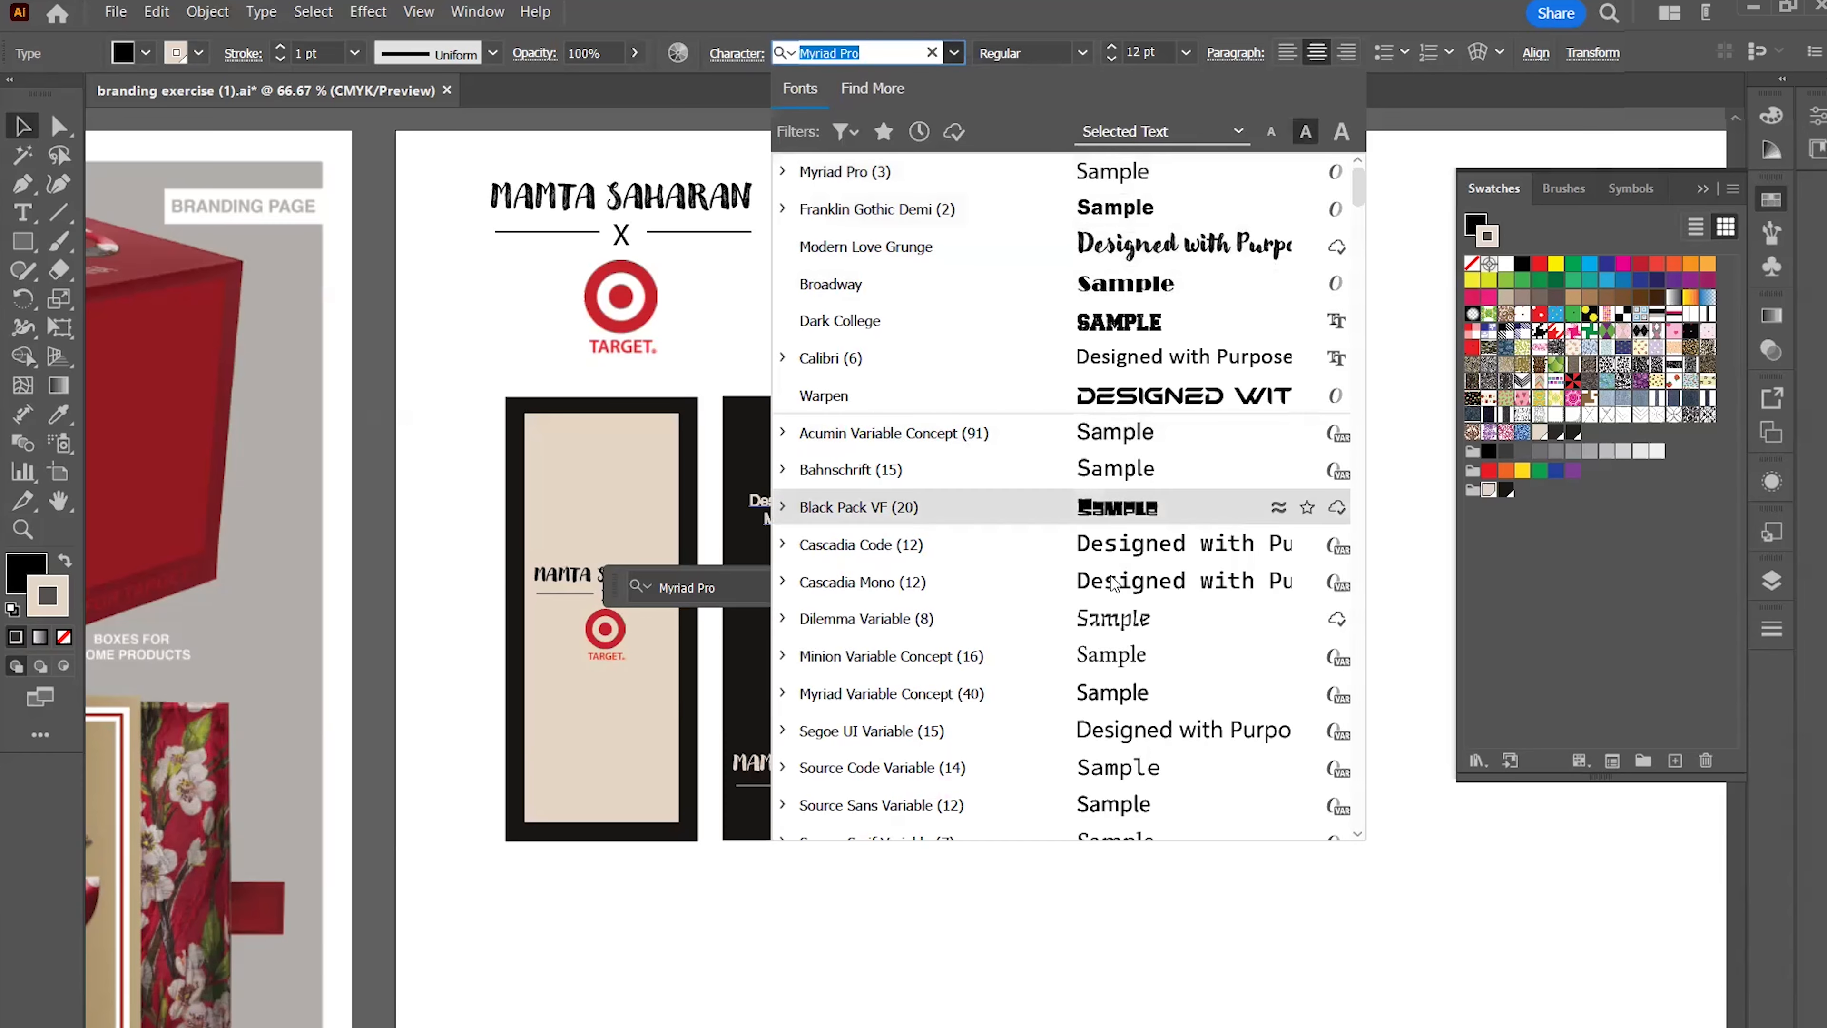
left_click(1125, 657)
left_click(967, 530)
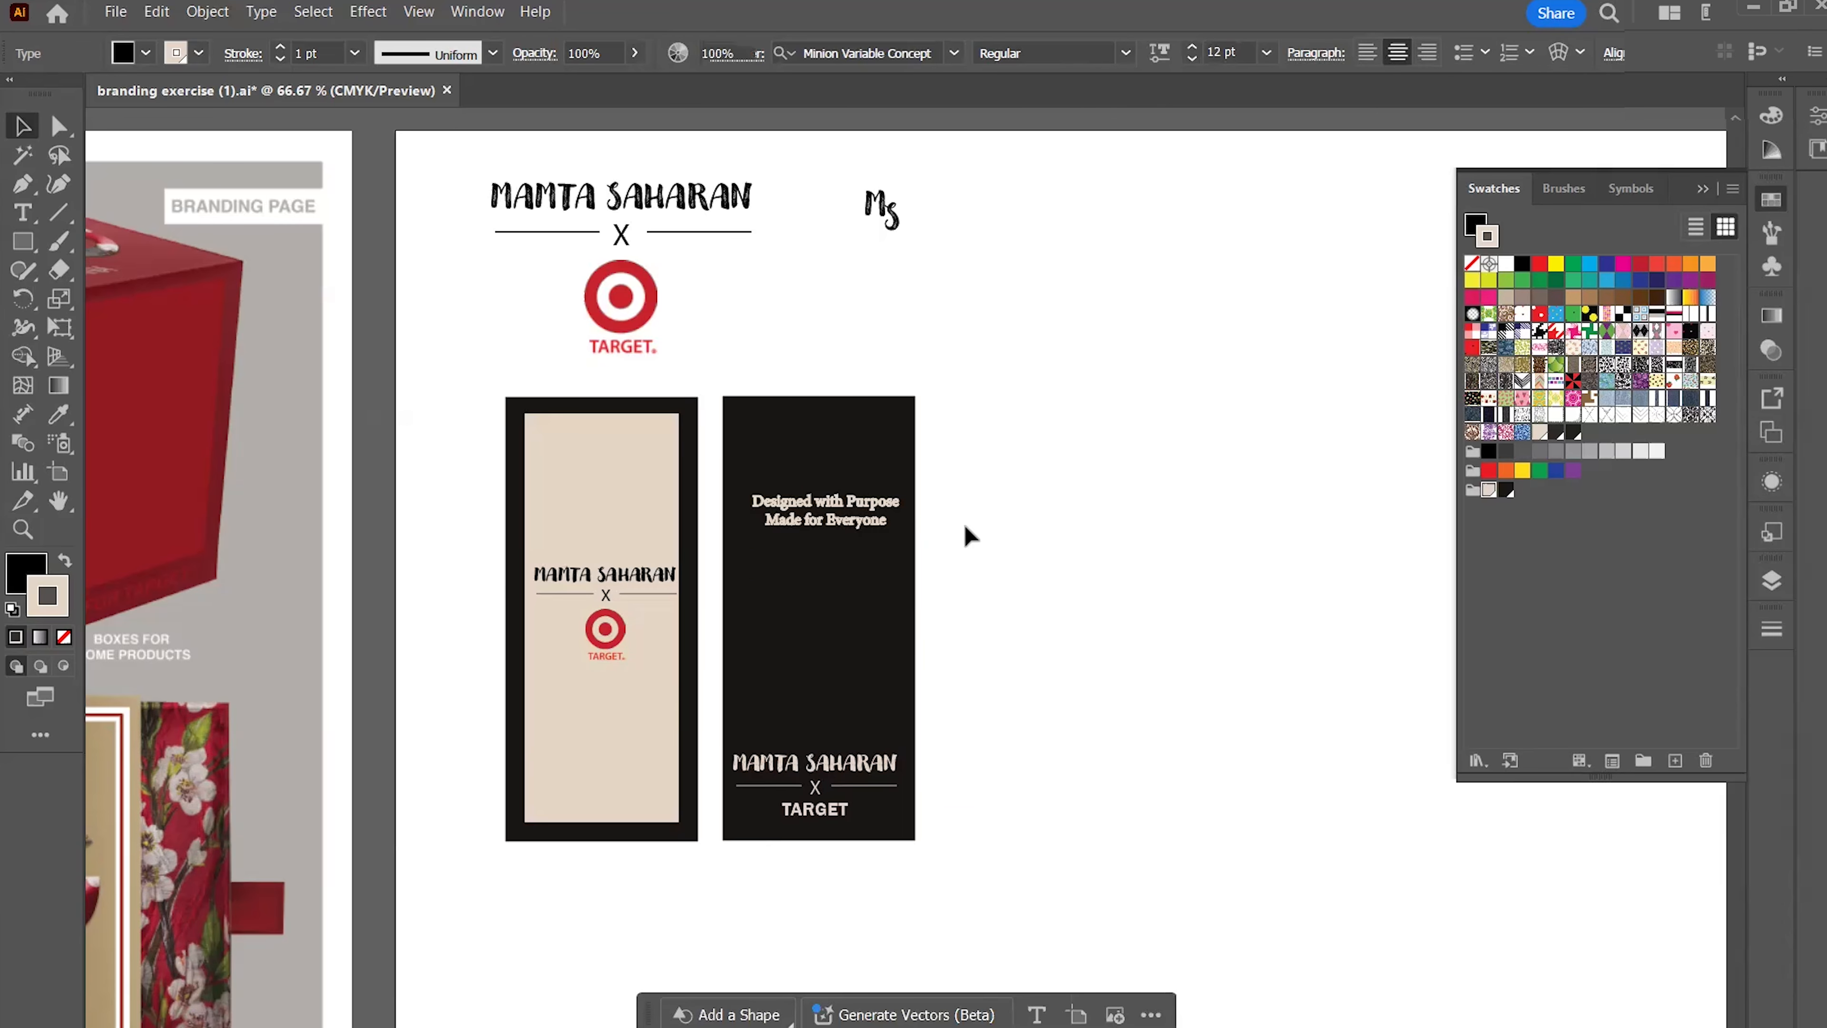
Remove the slogan's black fill and swap fill and stroke so the letters have a beige fill and no stroke
scroll(829, 515, "up", 3)
scroll(829, 516, "up", 4)
left_click(825, 486)
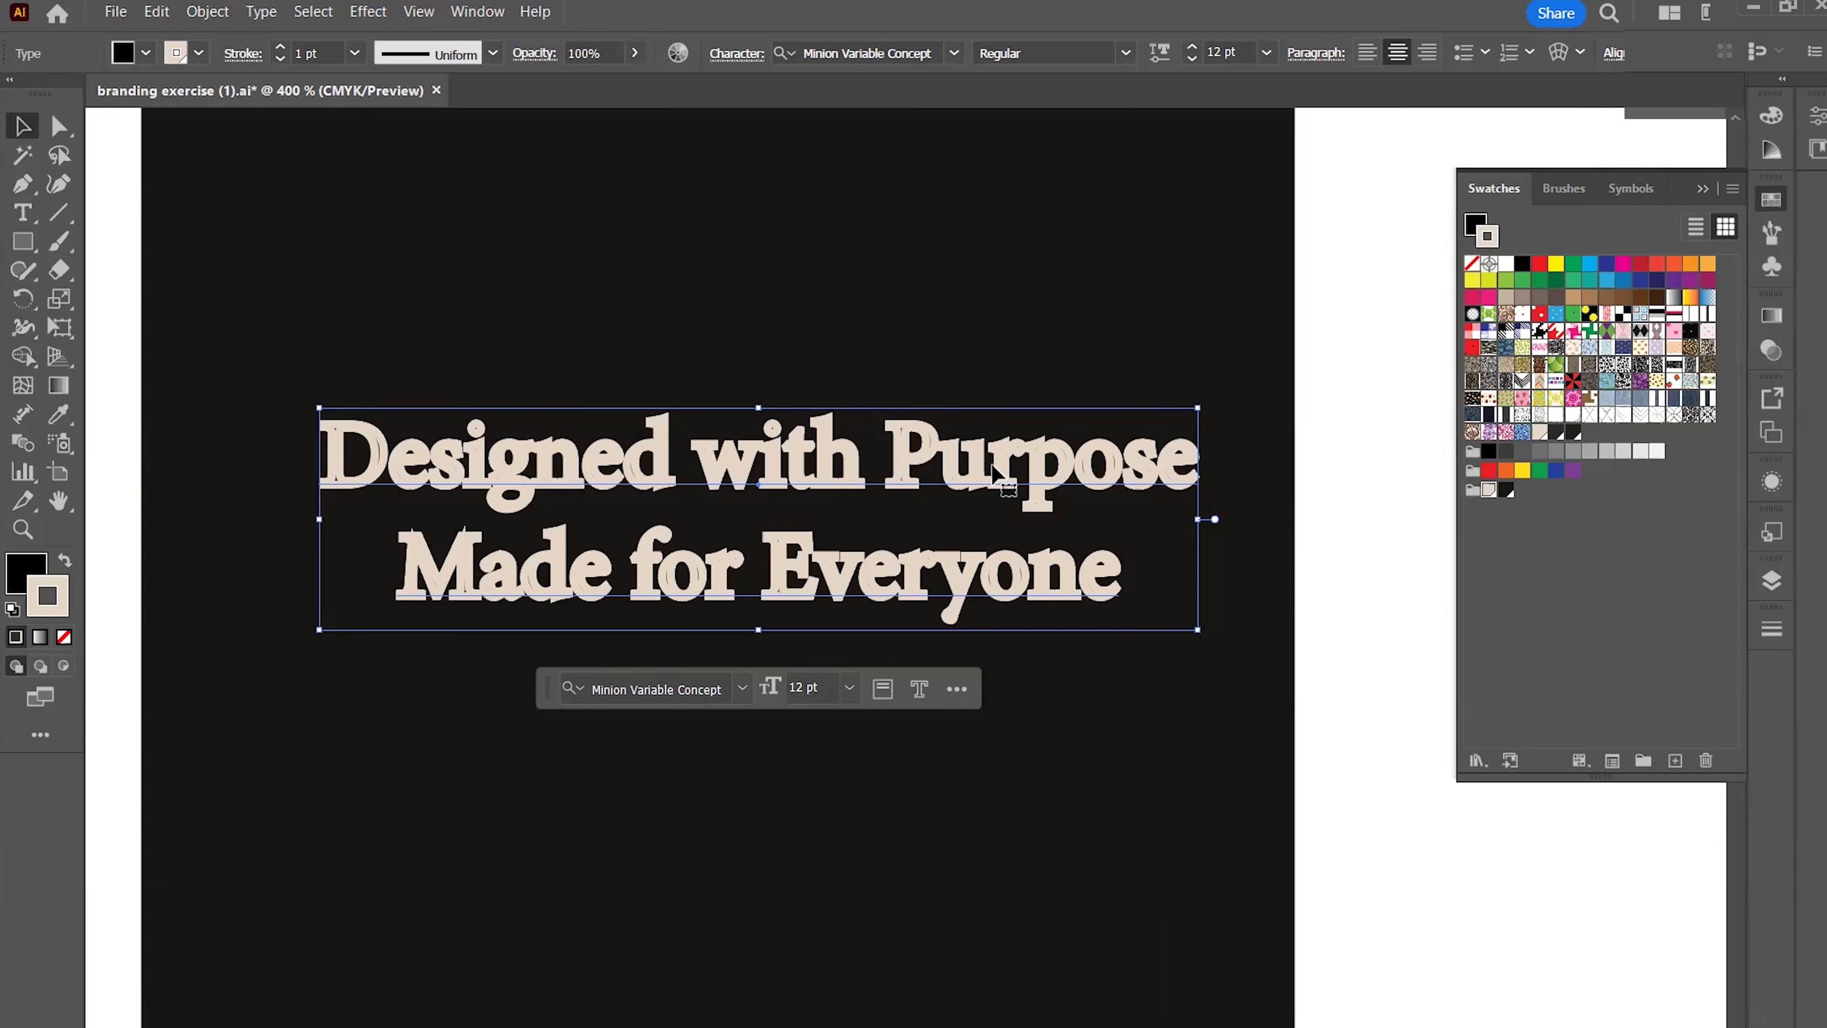
scroll(992, 473, "down", 1)
scroll(993, 473, "up", 1)
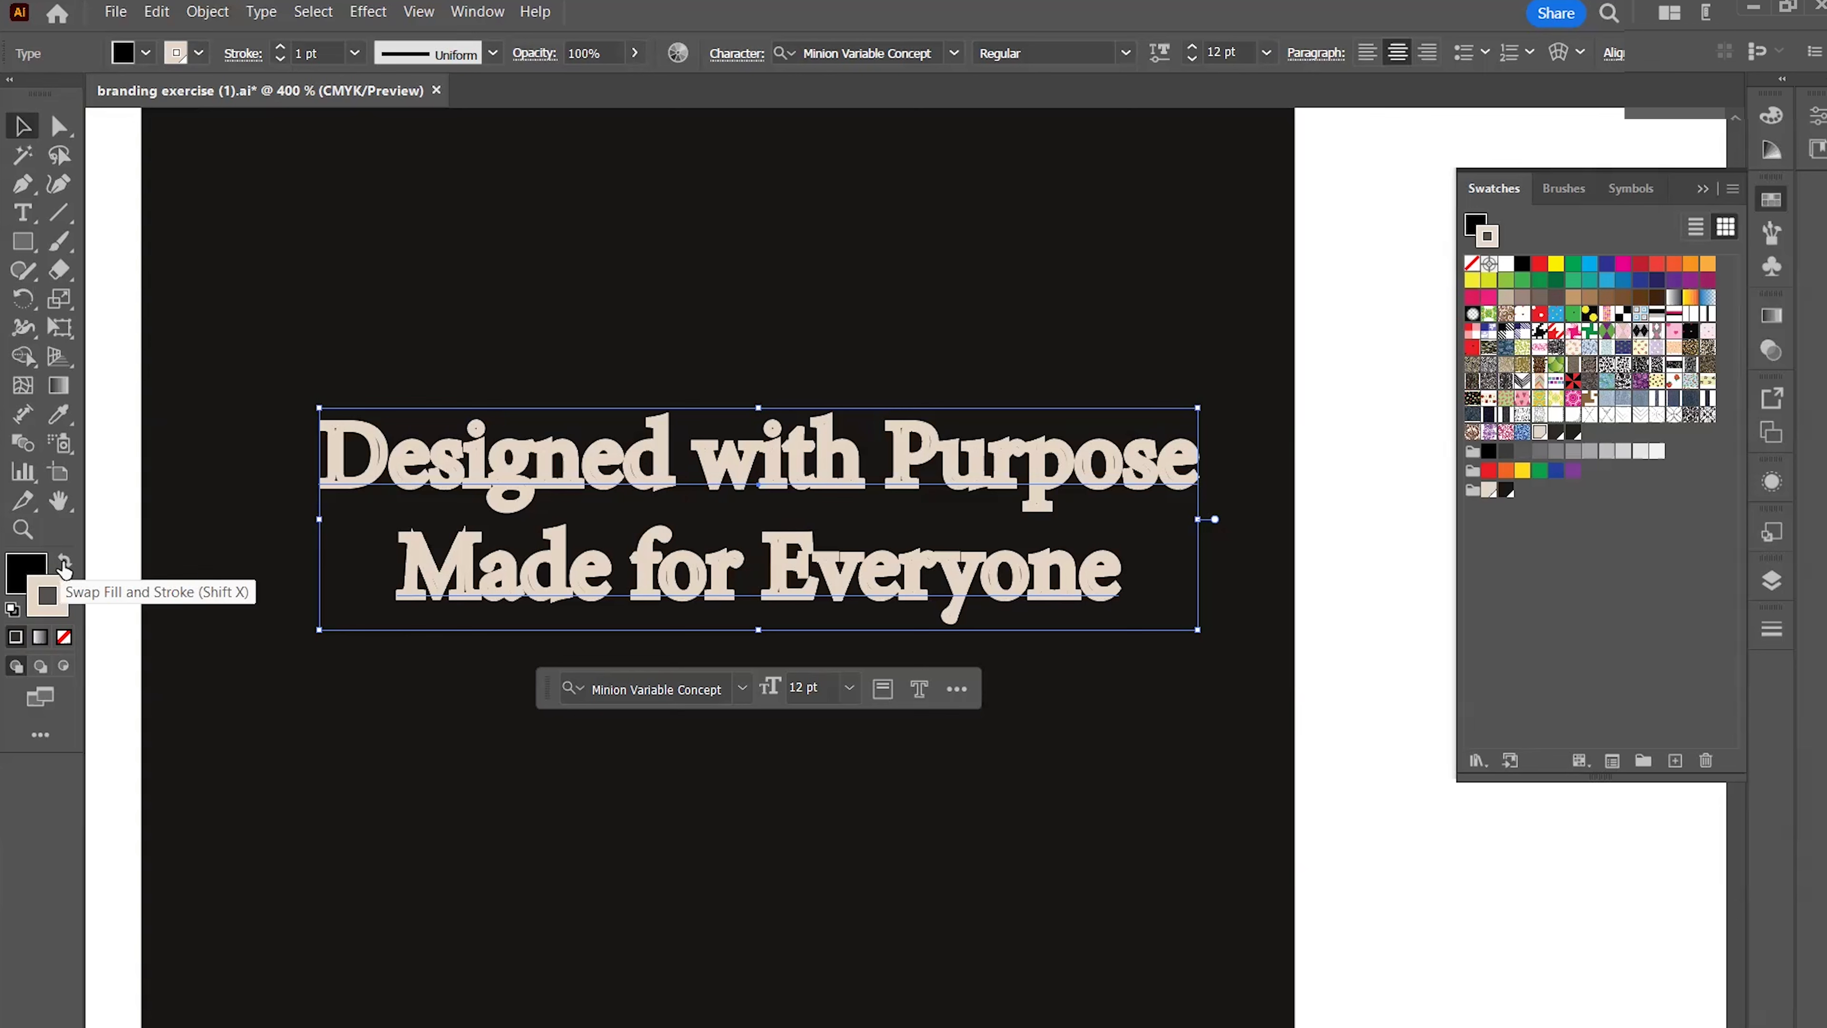
left_click(64, 637)
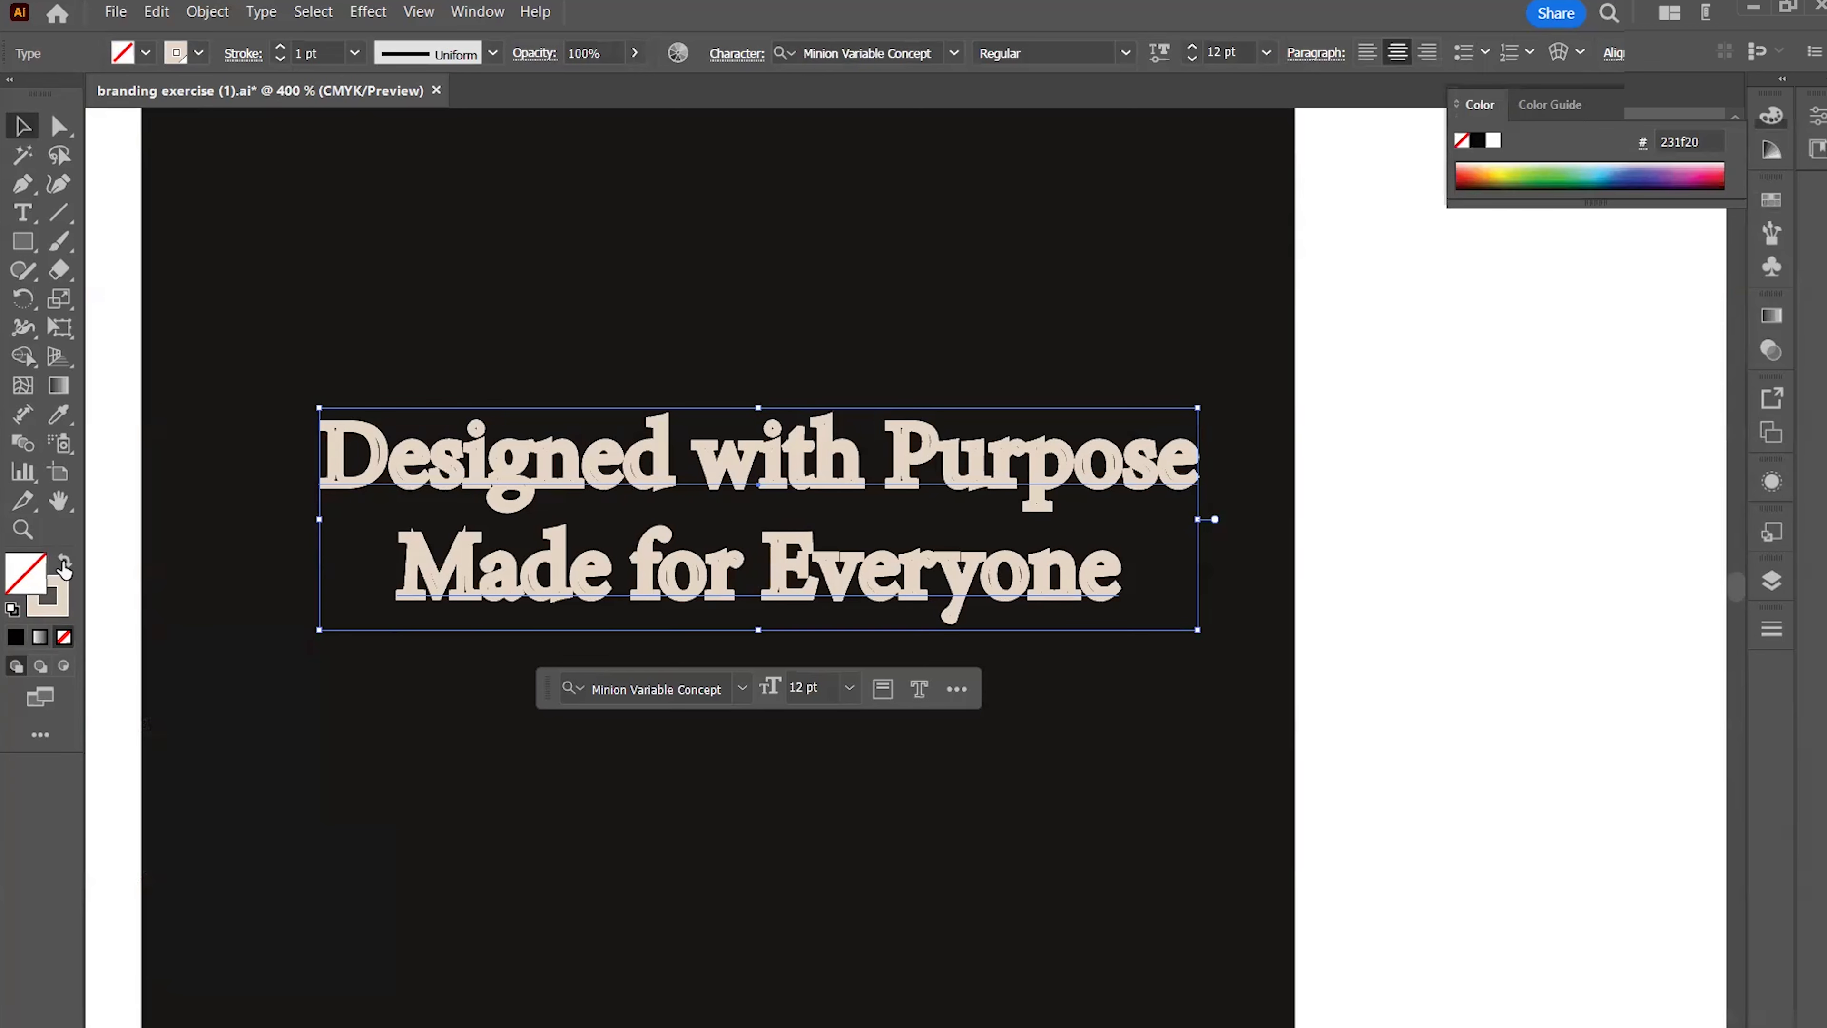
left_click(64, 567)
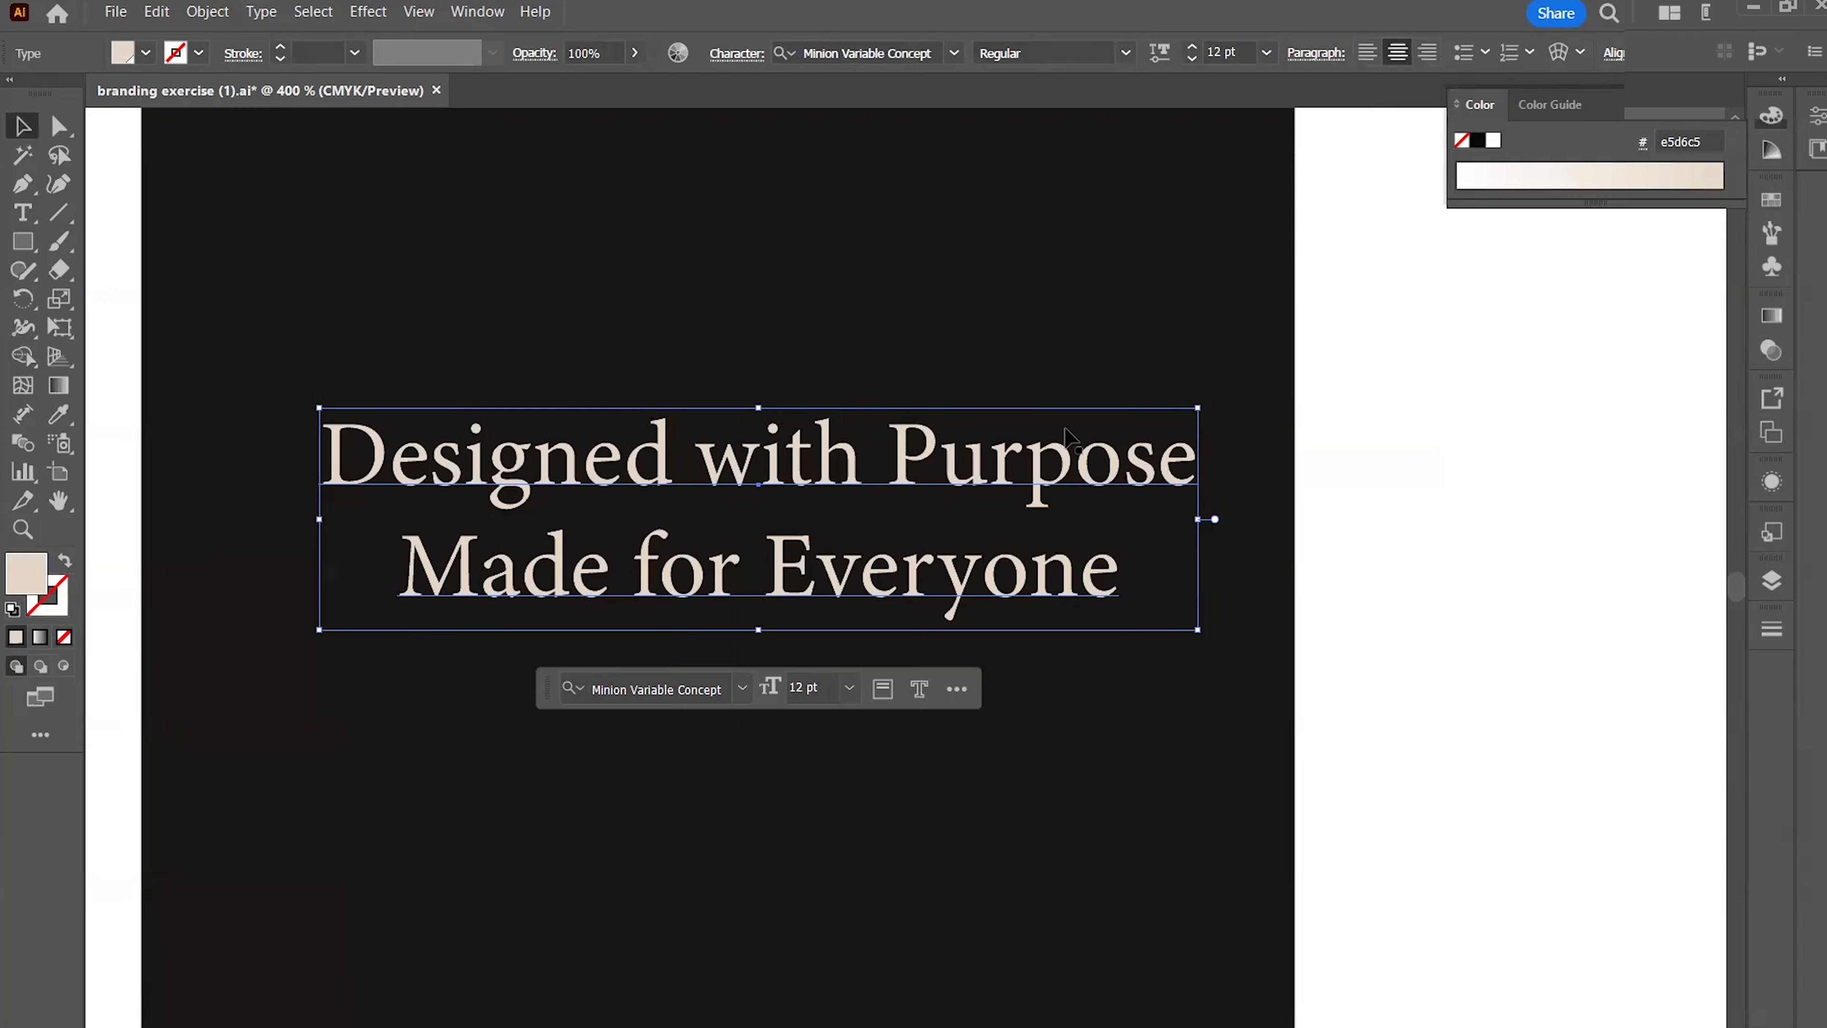
left_click(1415, 408)
Examine both tags and inspect the grouped beige logo on the black tag up close
scroll(1047, 481, "down", 3)
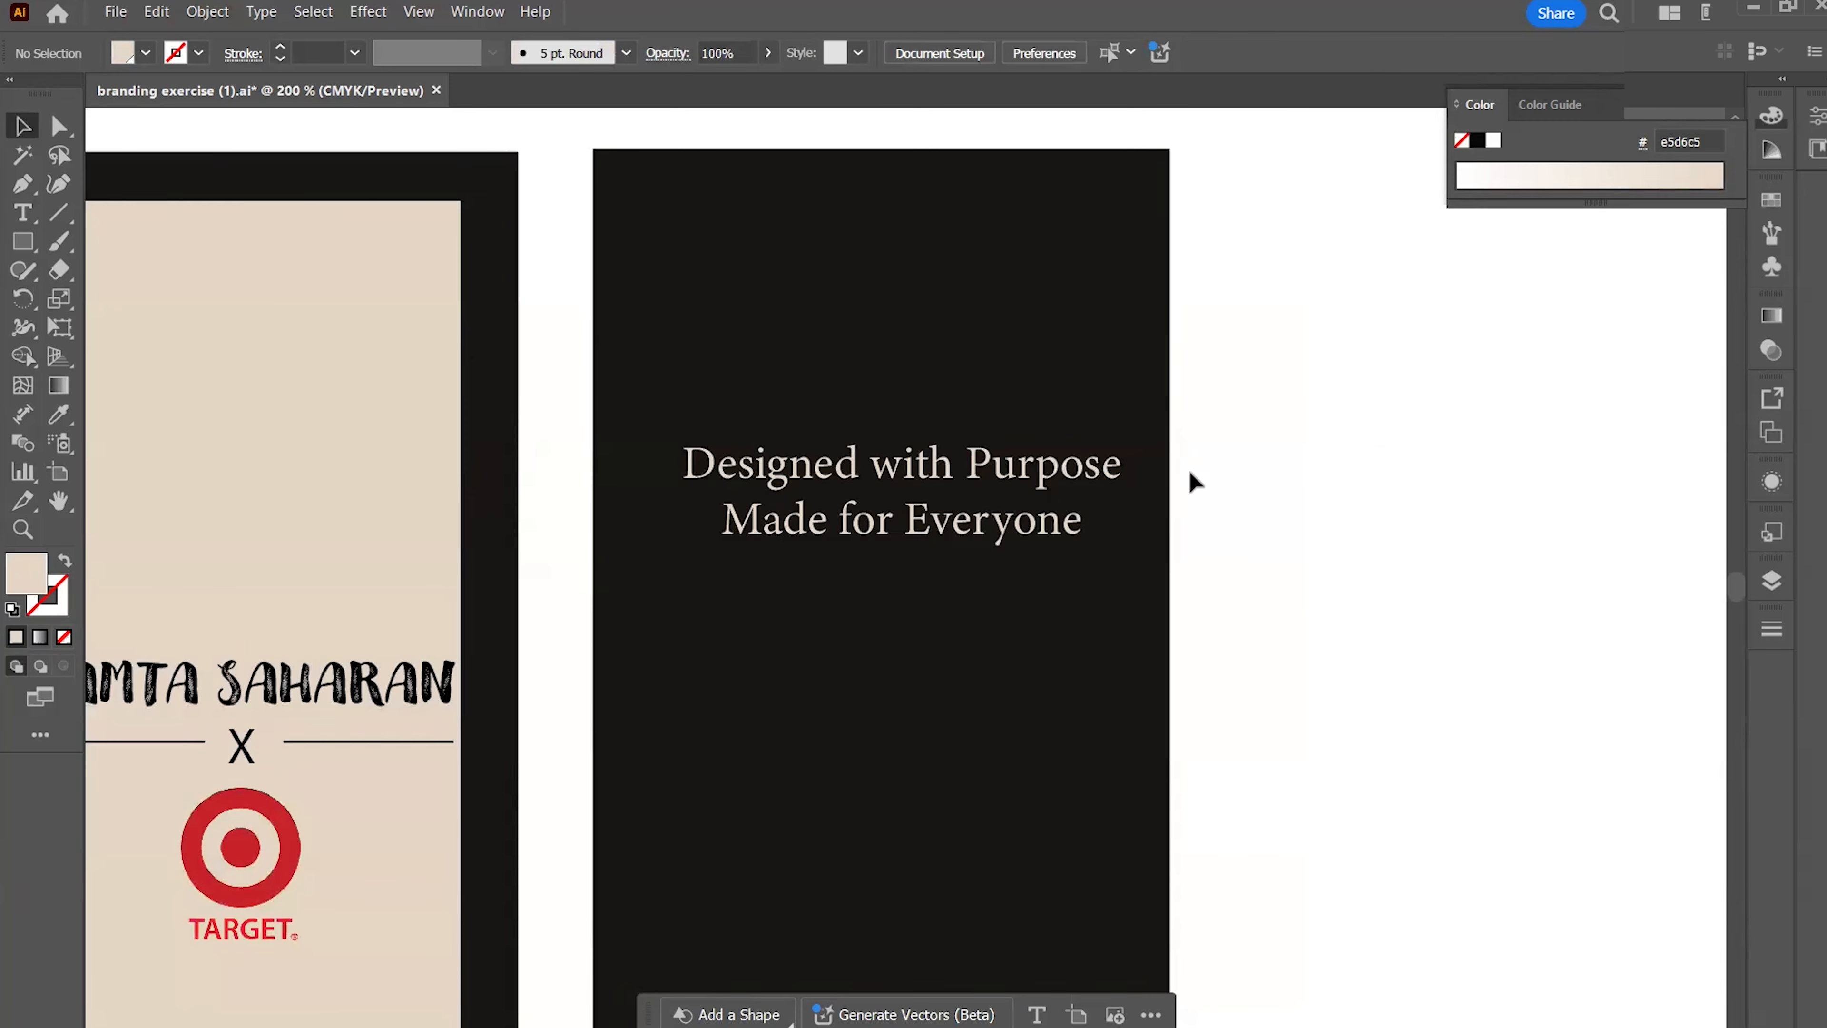
scroll(1069, 543, "down", 3)
scroll(1040, 612, "down", 2)
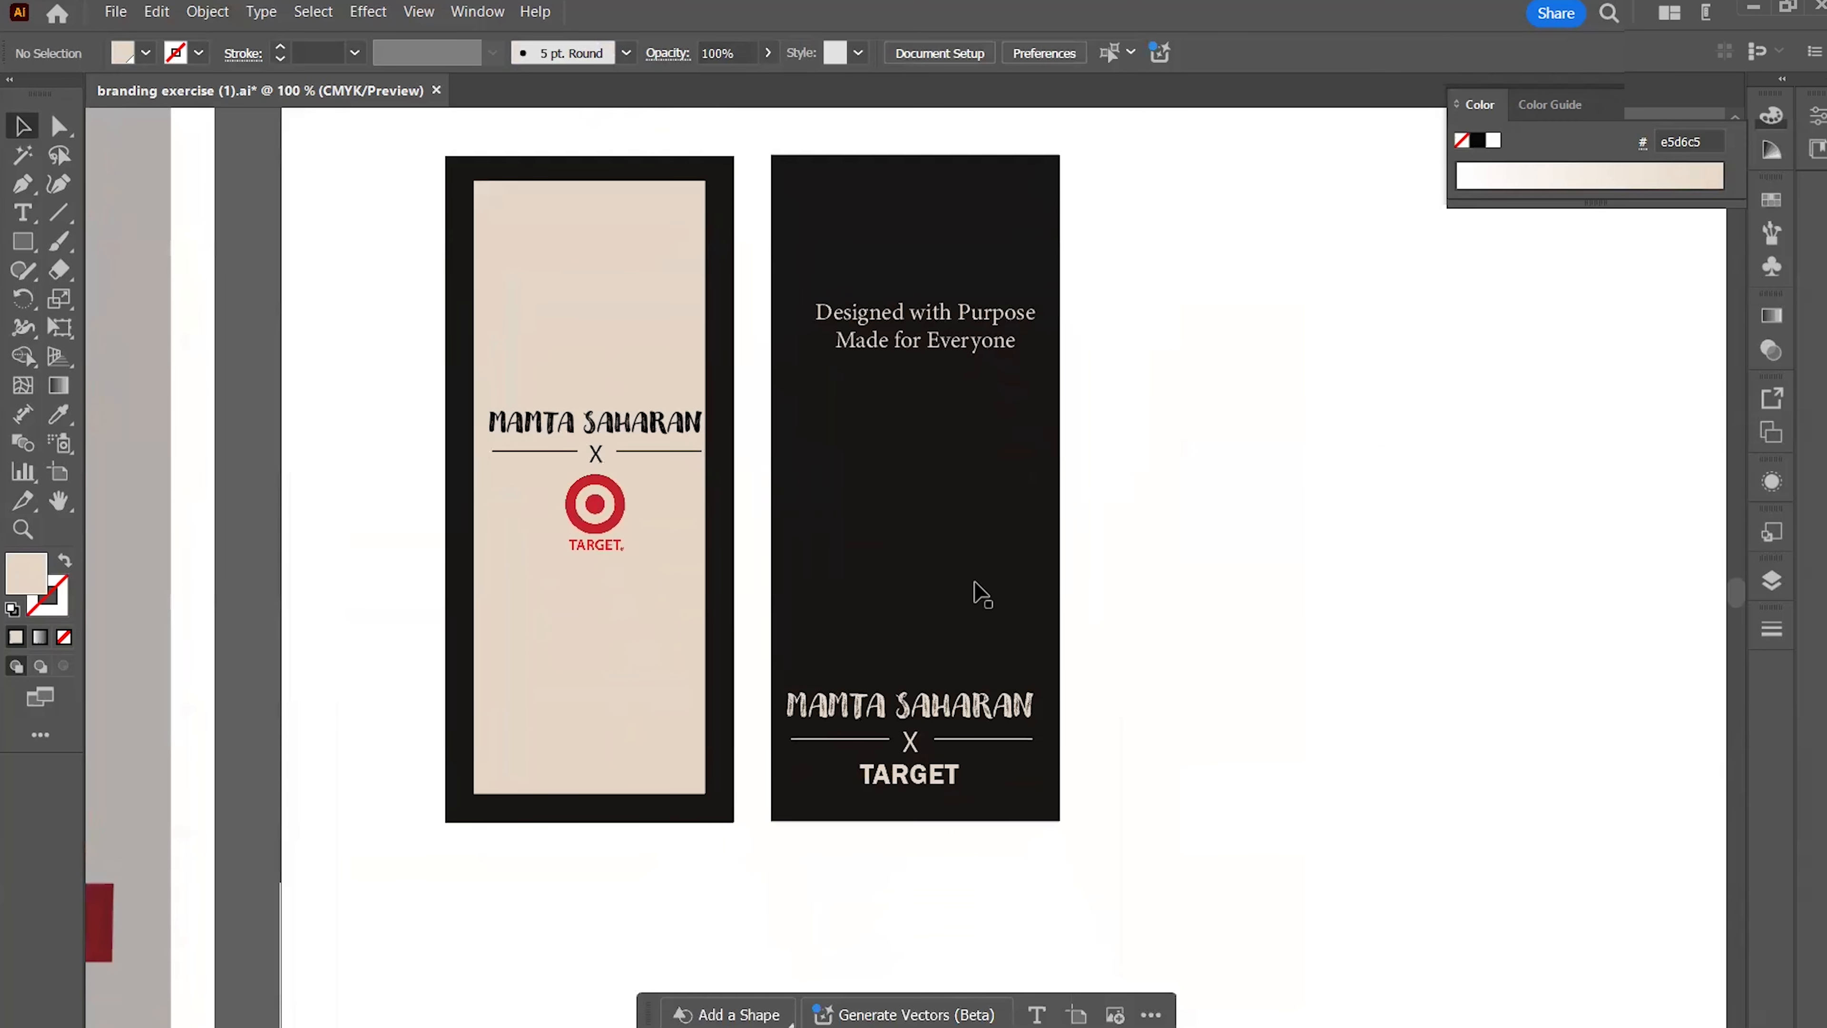
scroll(954, 874, "up", 5)
left_click(941, 777)
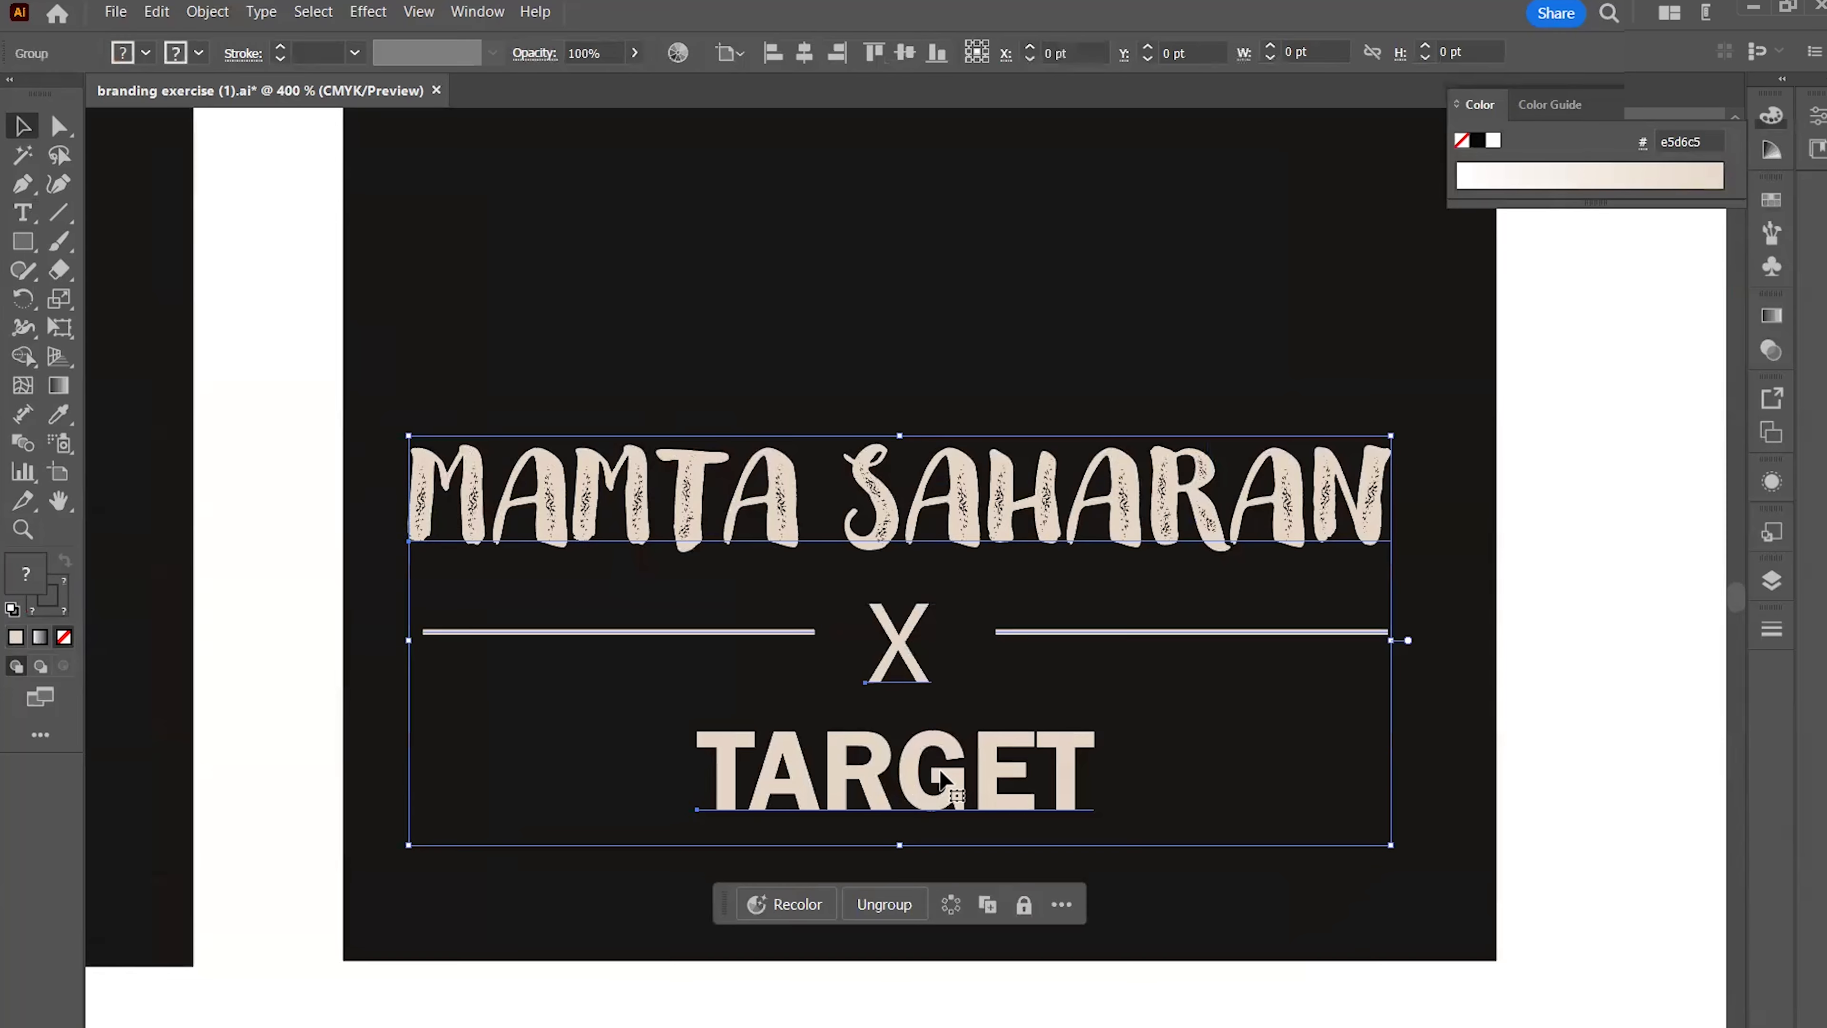
left_click(1589, 601)
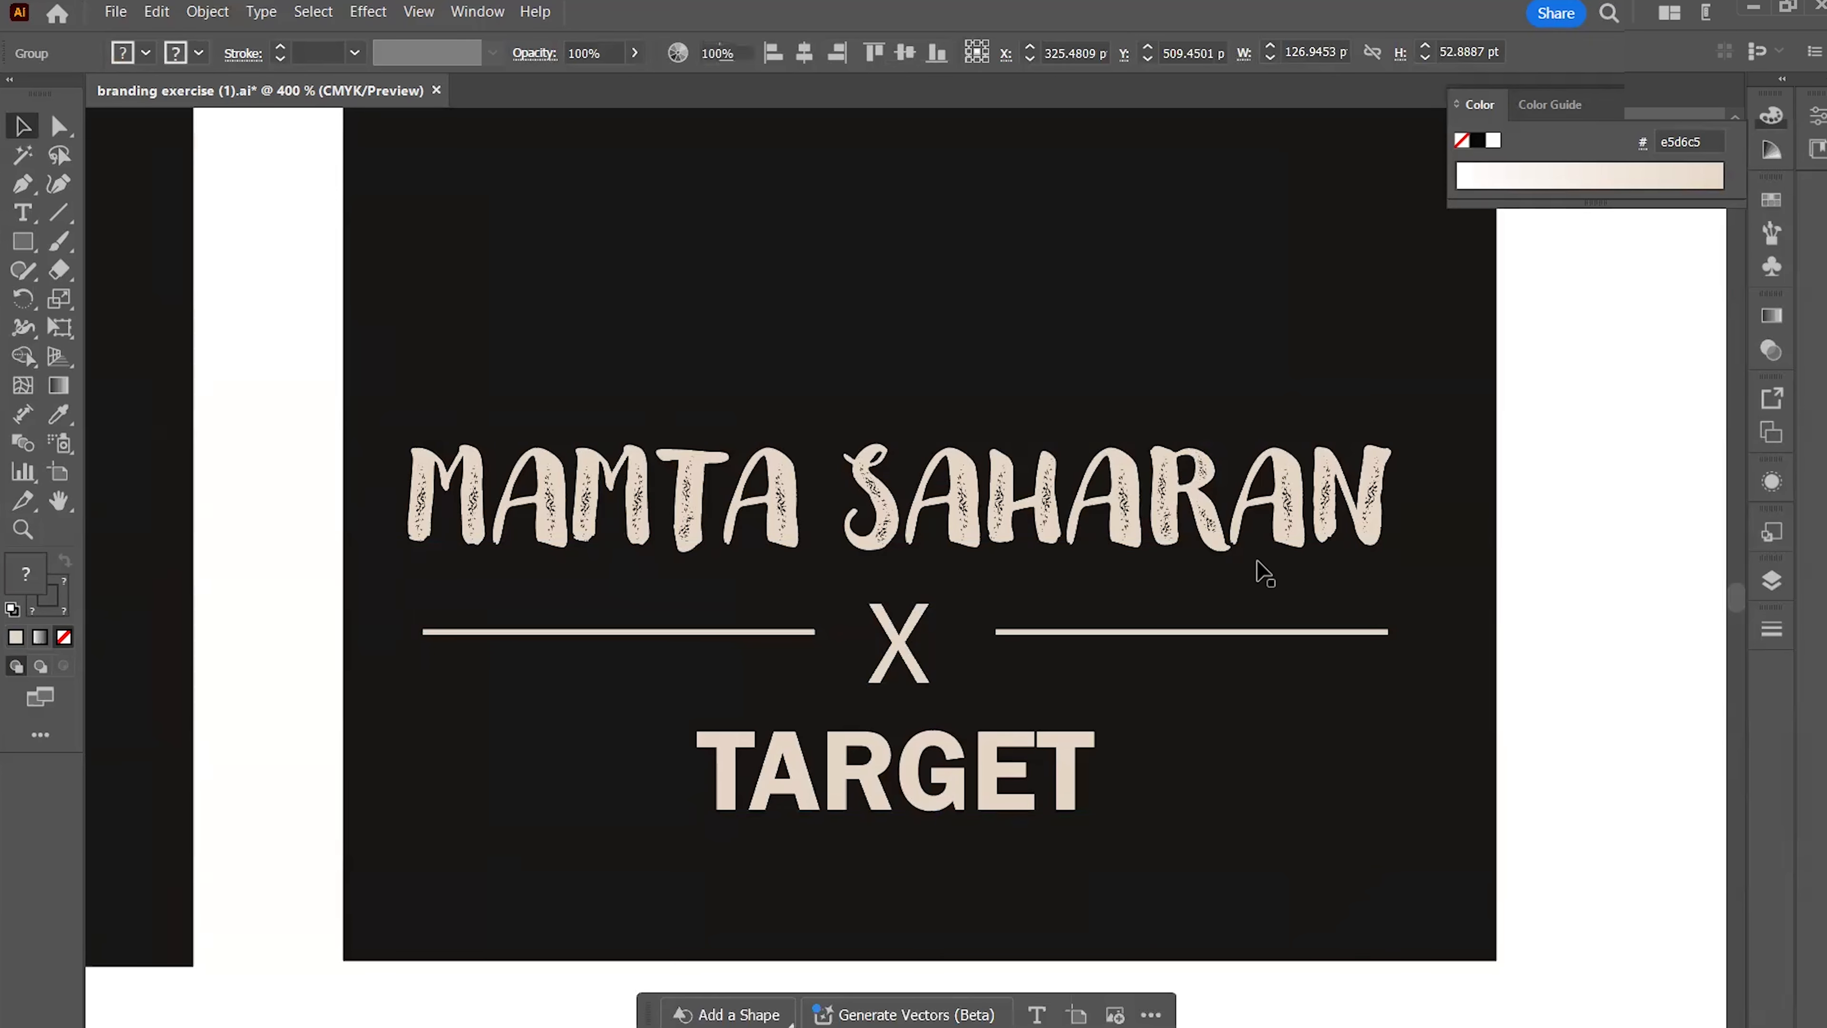
scroll(1260, 565, "up", 2)
scroll(1256, 552, "down", 2)
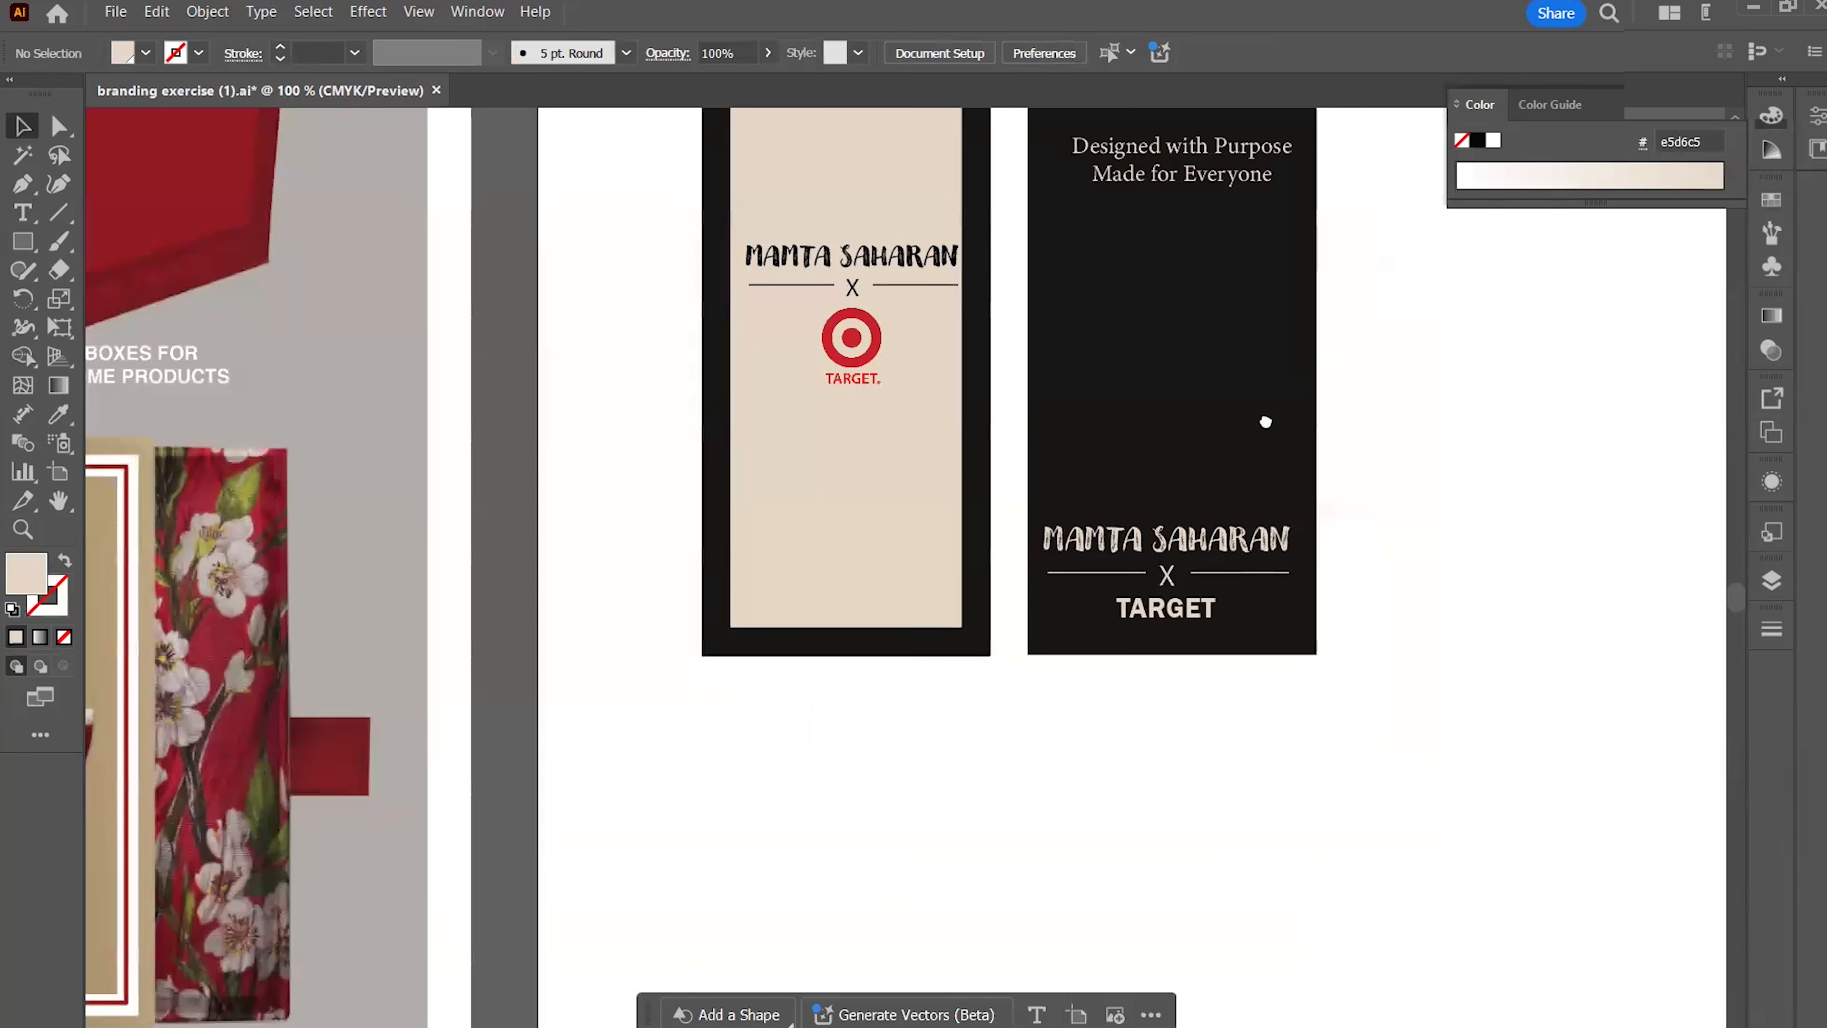
Shift the slogan slightly lower and closer to the black tag's vertical centre line
left_click_drag(1265, 421, 1098, 651)
mouse_move(1033, 392)
left_mouse_down()
mouse_move(1021, 428)
mouse_move(1019, 413)
left_mouse_up()
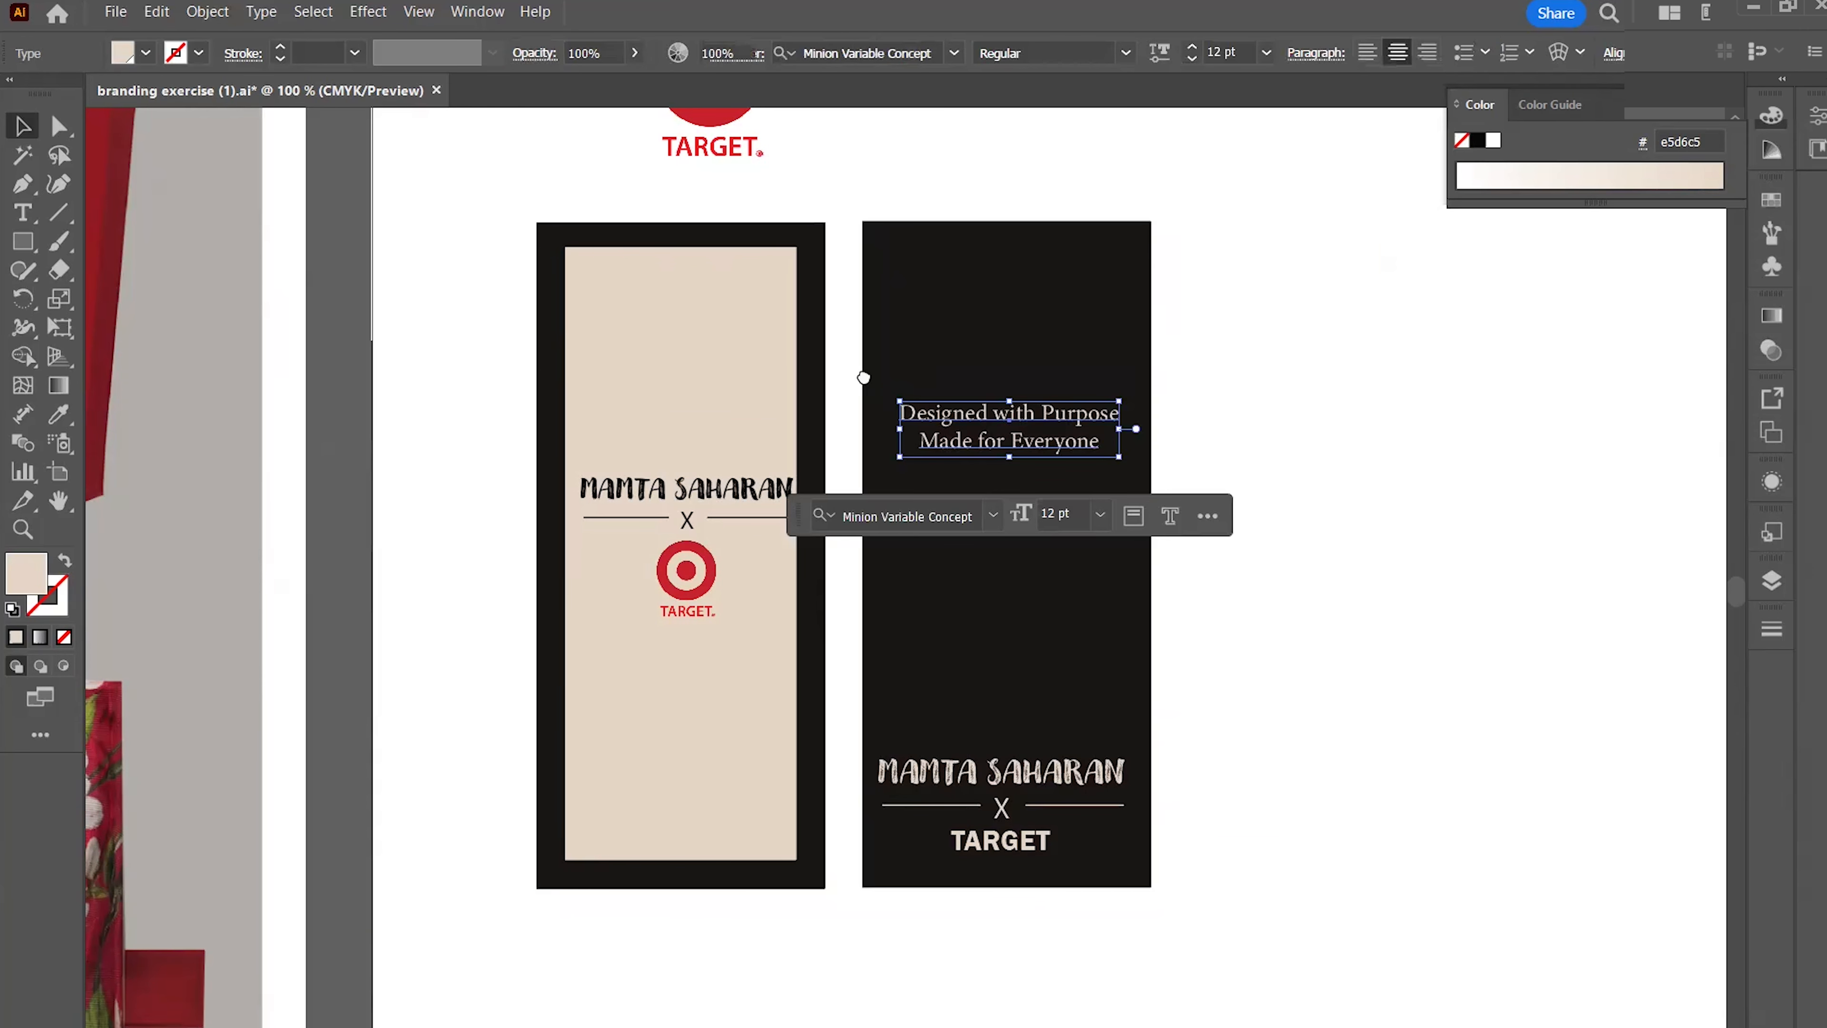
left_click_drag(873, 422, 874, 436)
left_click(1312, 436)
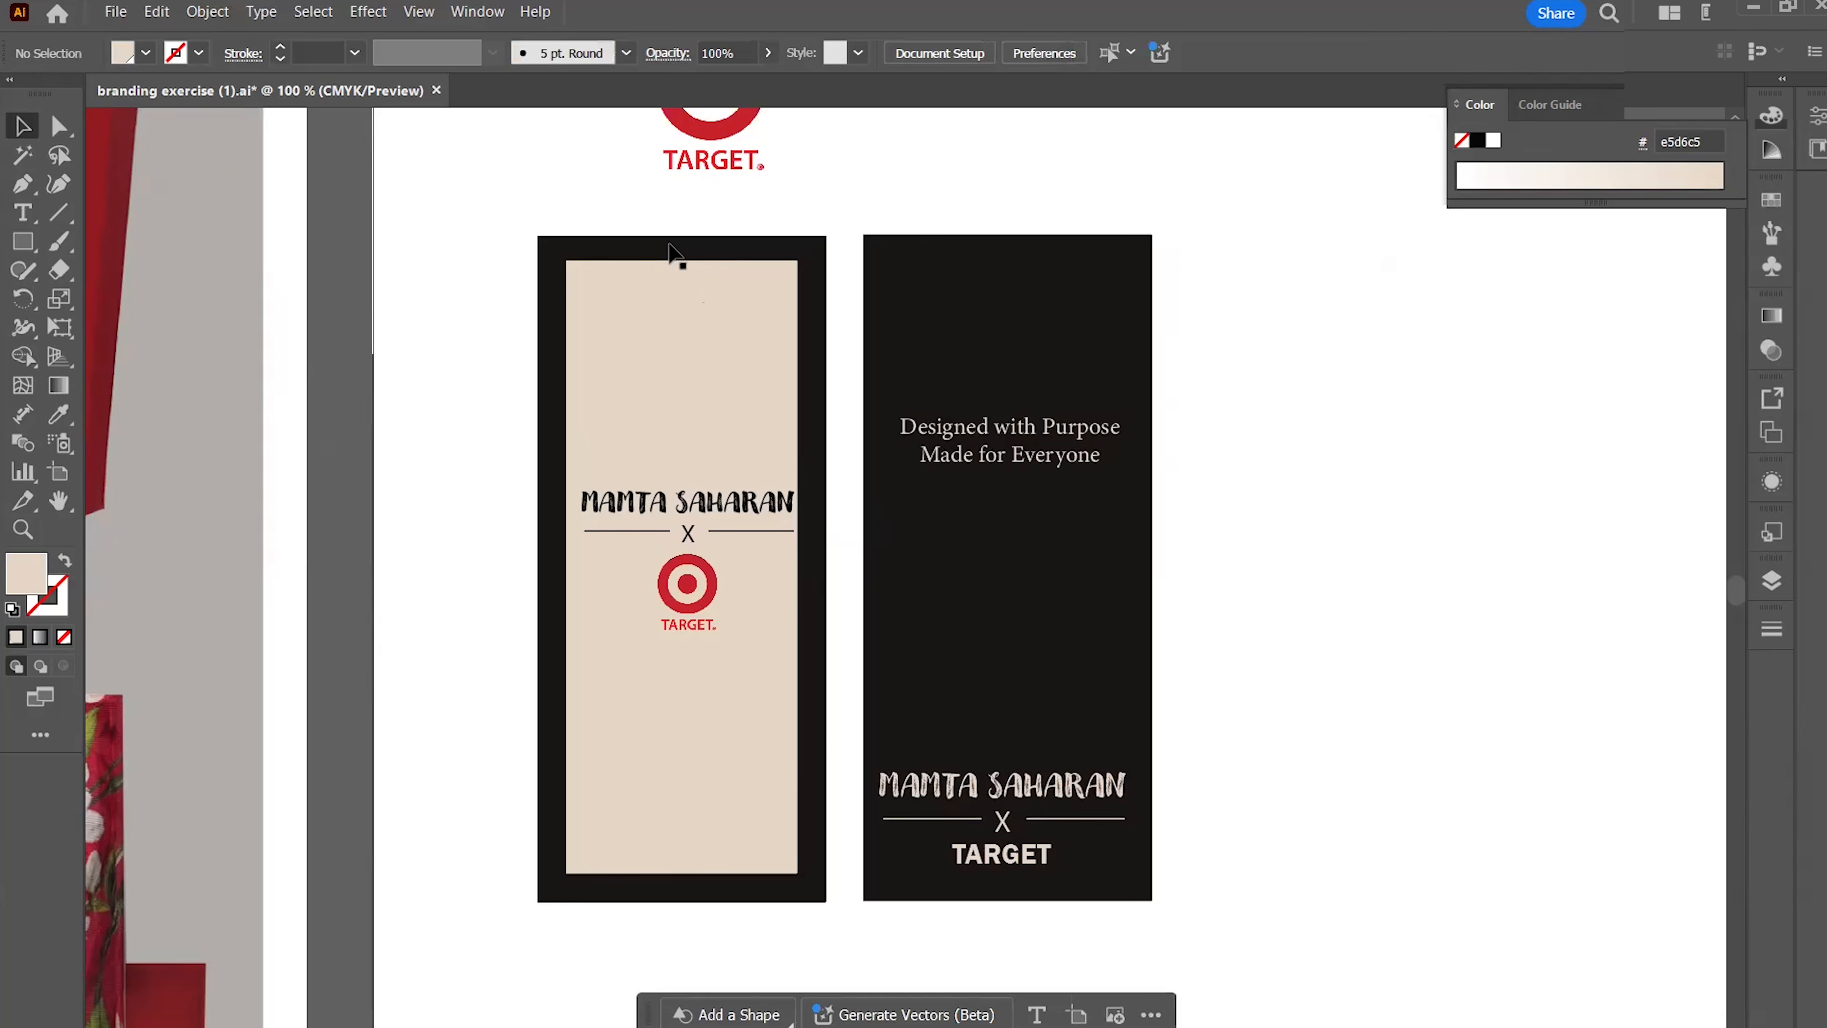
Move both hang tags together lower on the page, leaving open space beneath the Target logo
scroll(1302, 416, "down", 1)
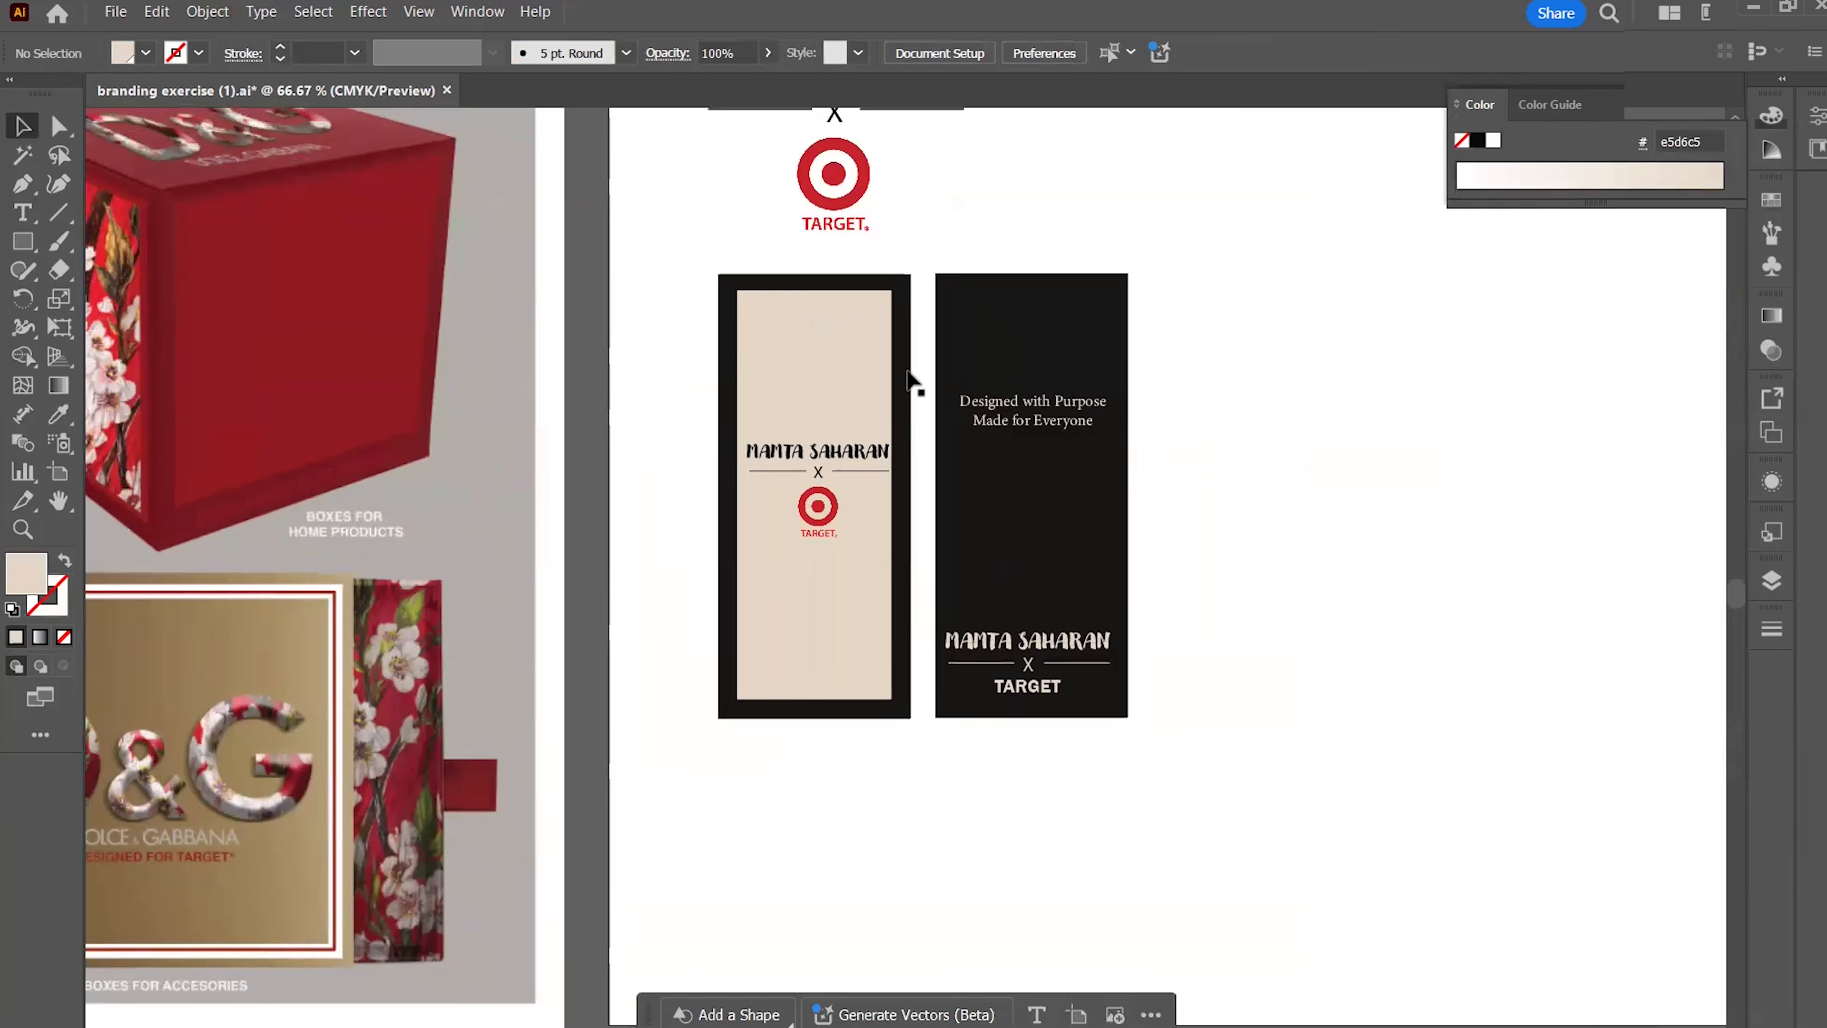
left_click_drag(688, 250, 1194, 763)
left_click_drag(1020, 489, 1004, 698)
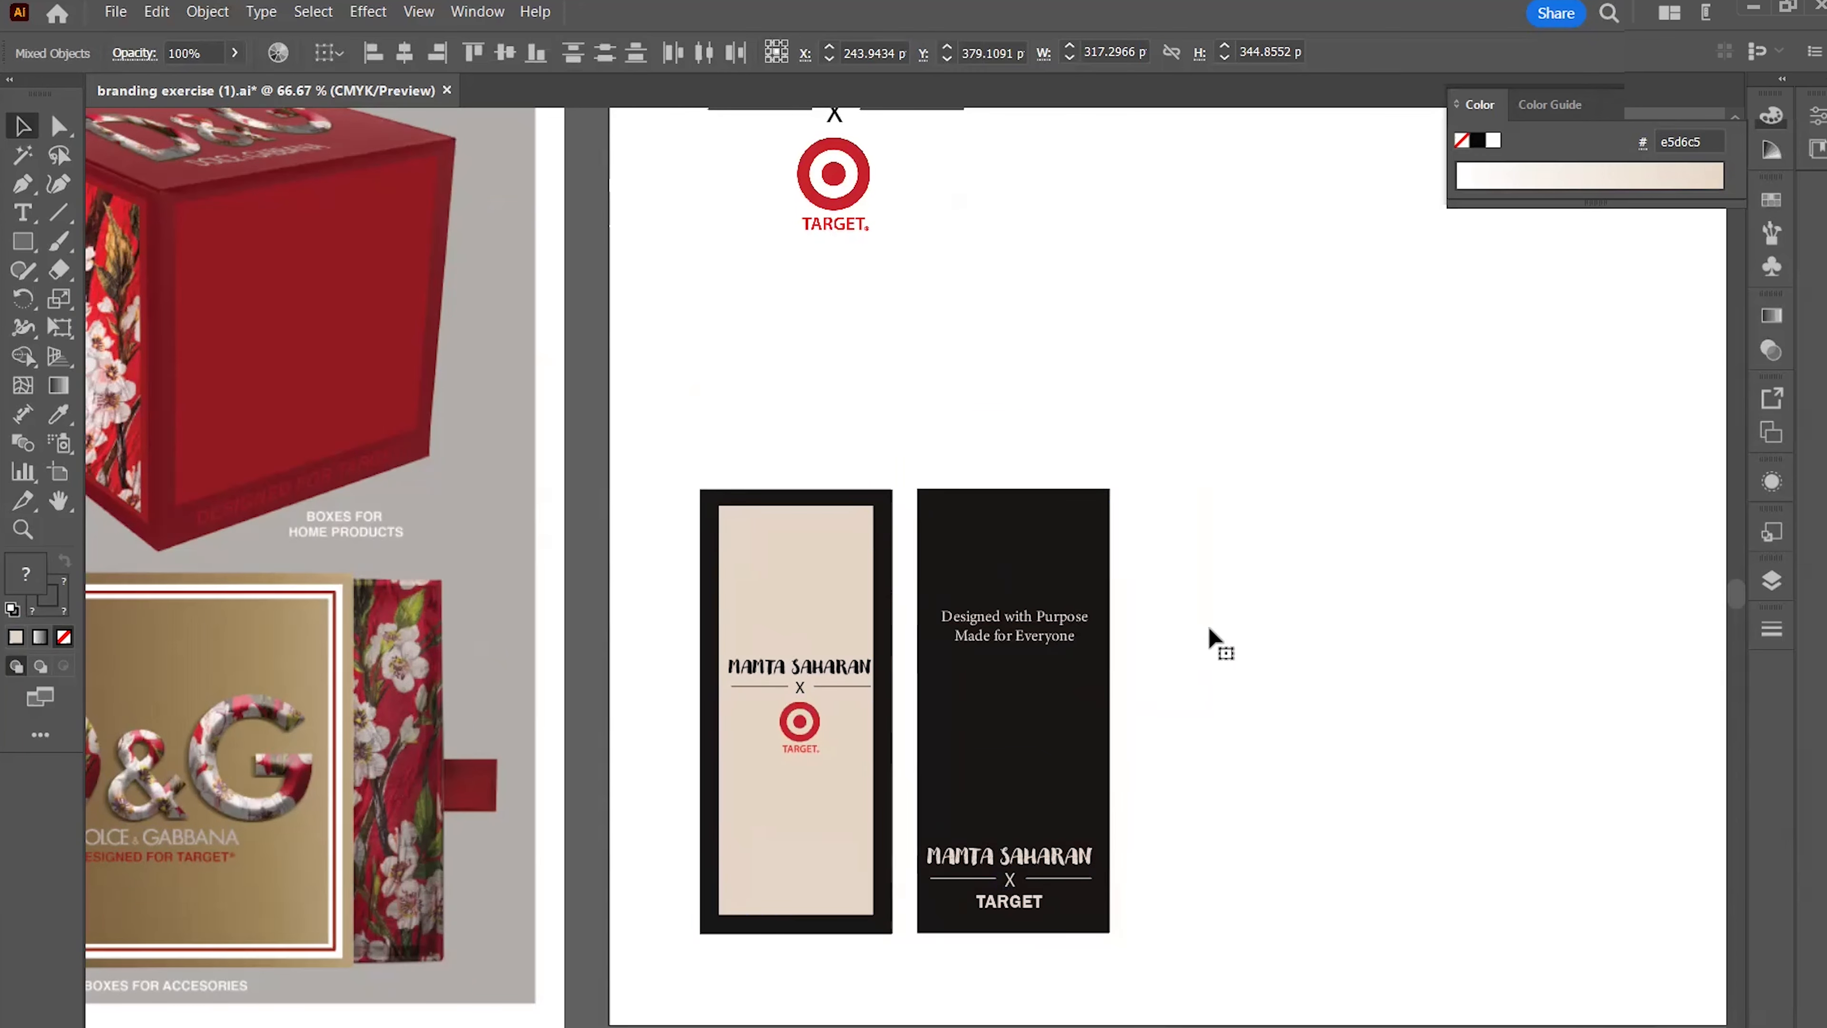
left_click_drag(1139, 491, 1123, 449)
left_click(820, 422)
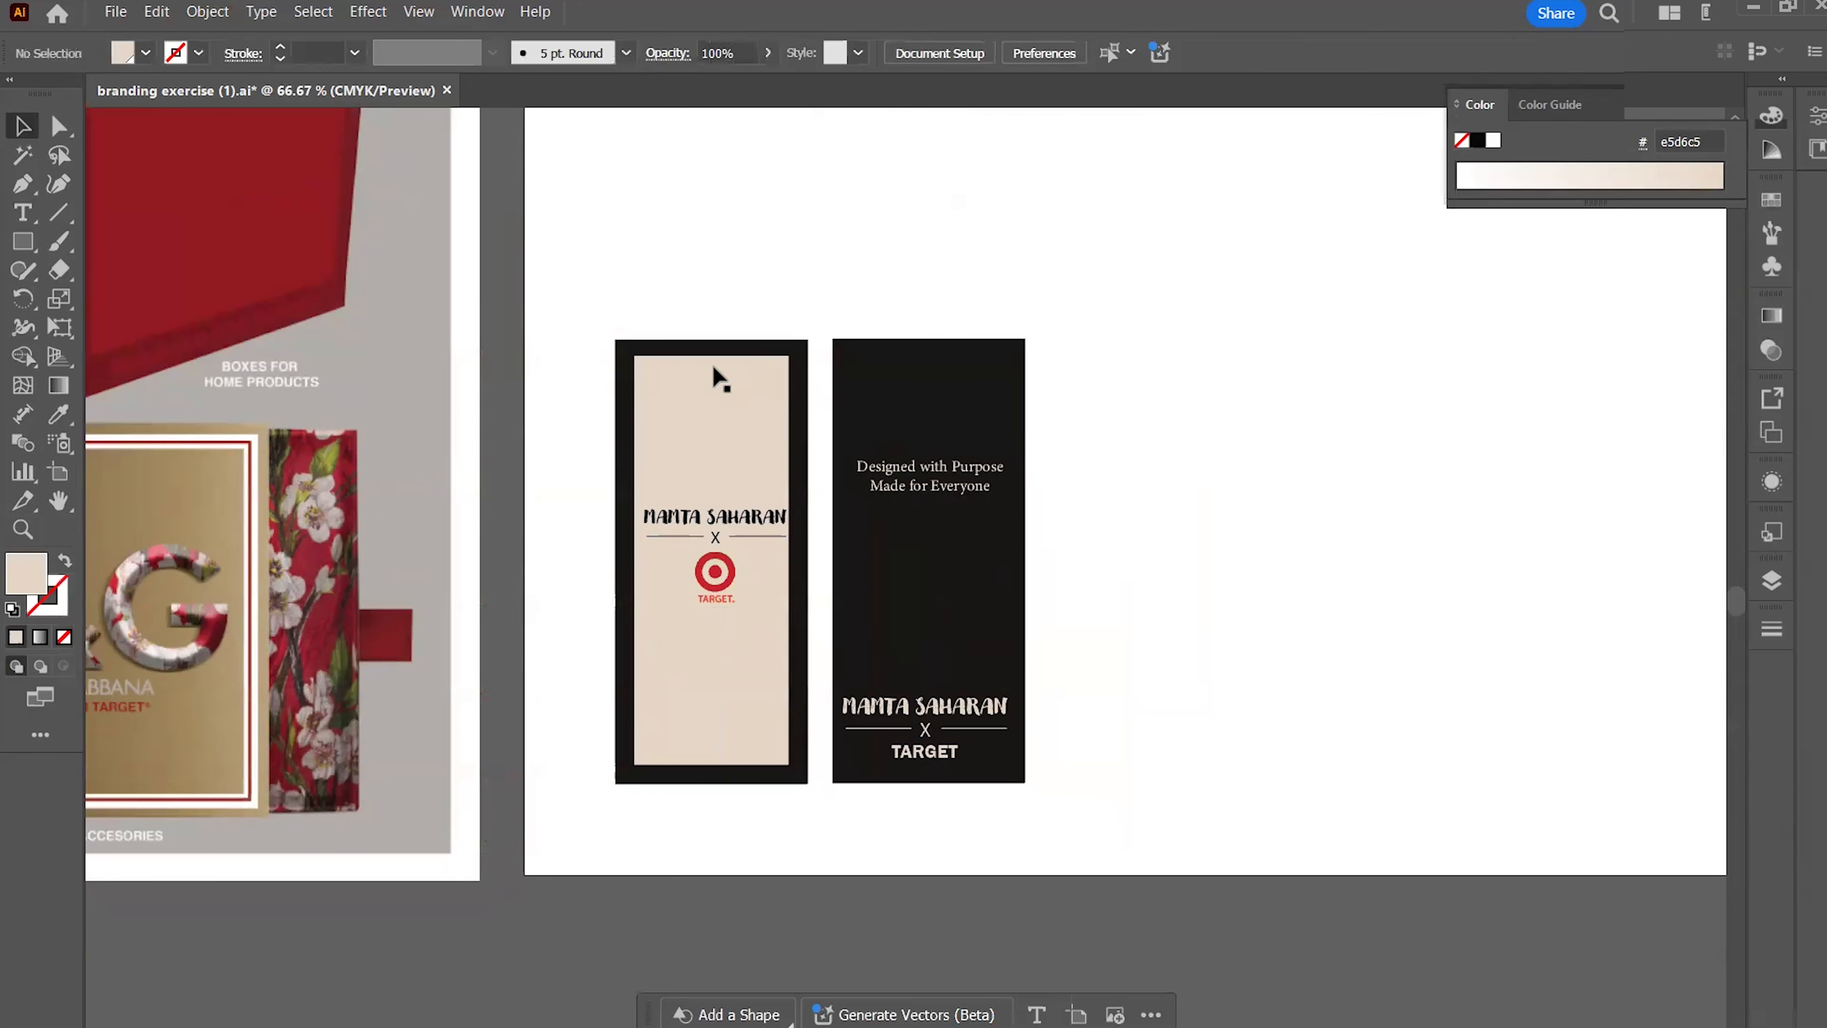
Draw a small circle for the string hole near the upper edge of the beige panel, roughly centred across it
scroll(714, 367, "up", 2)
scroll(716, 324, "down", 2)
scroll(719, 286, "down", 2)
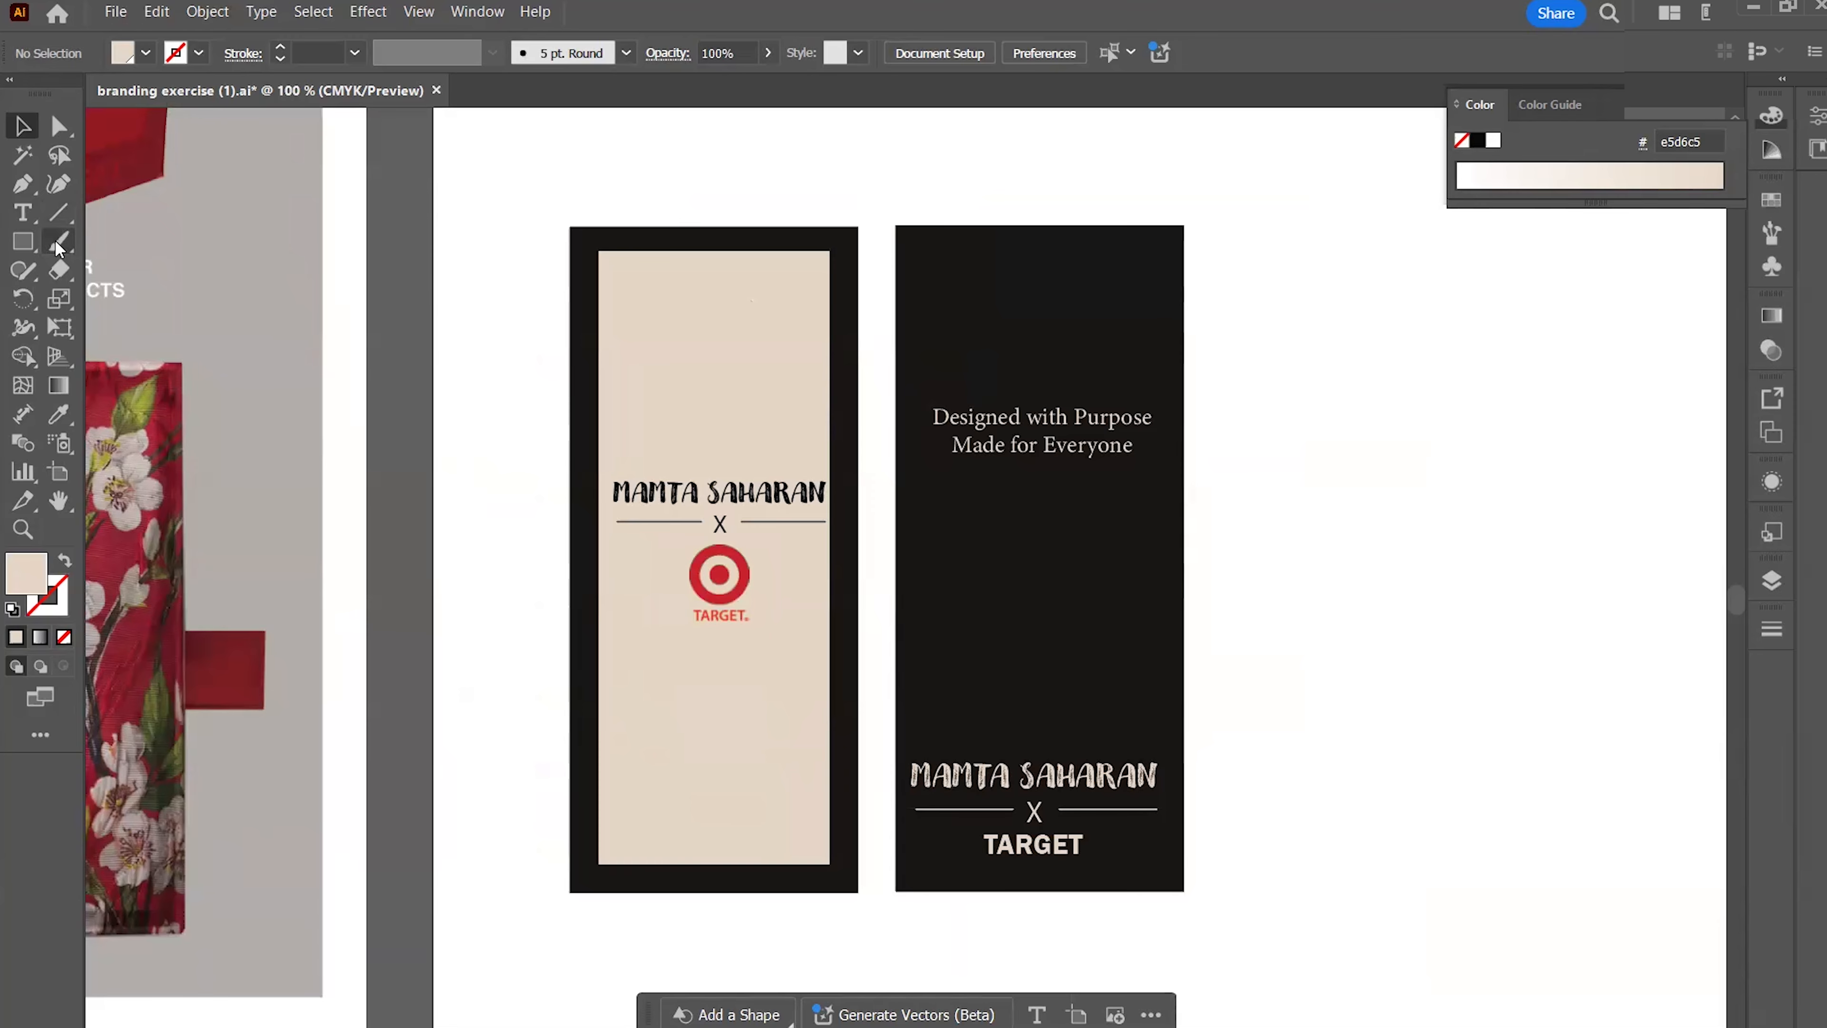
left_click(18, 245)
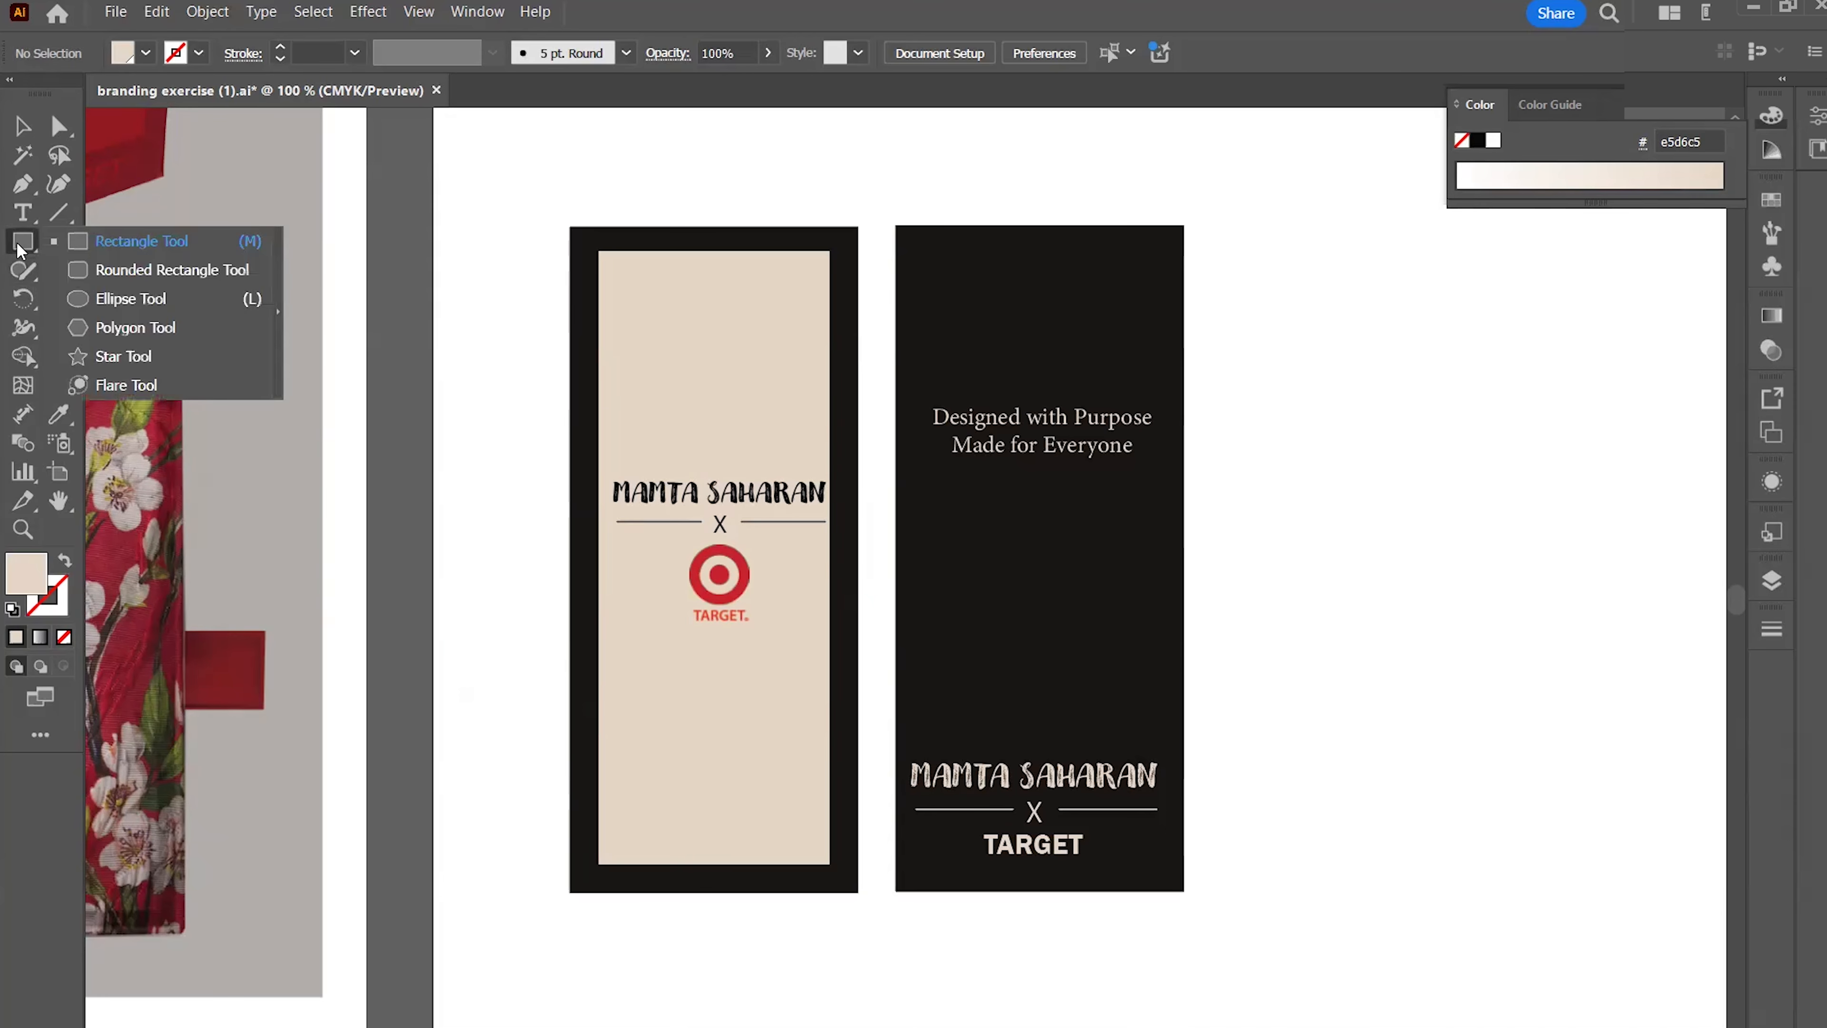
left_click(110, 297)
scroll(751, 277, "up", 2)
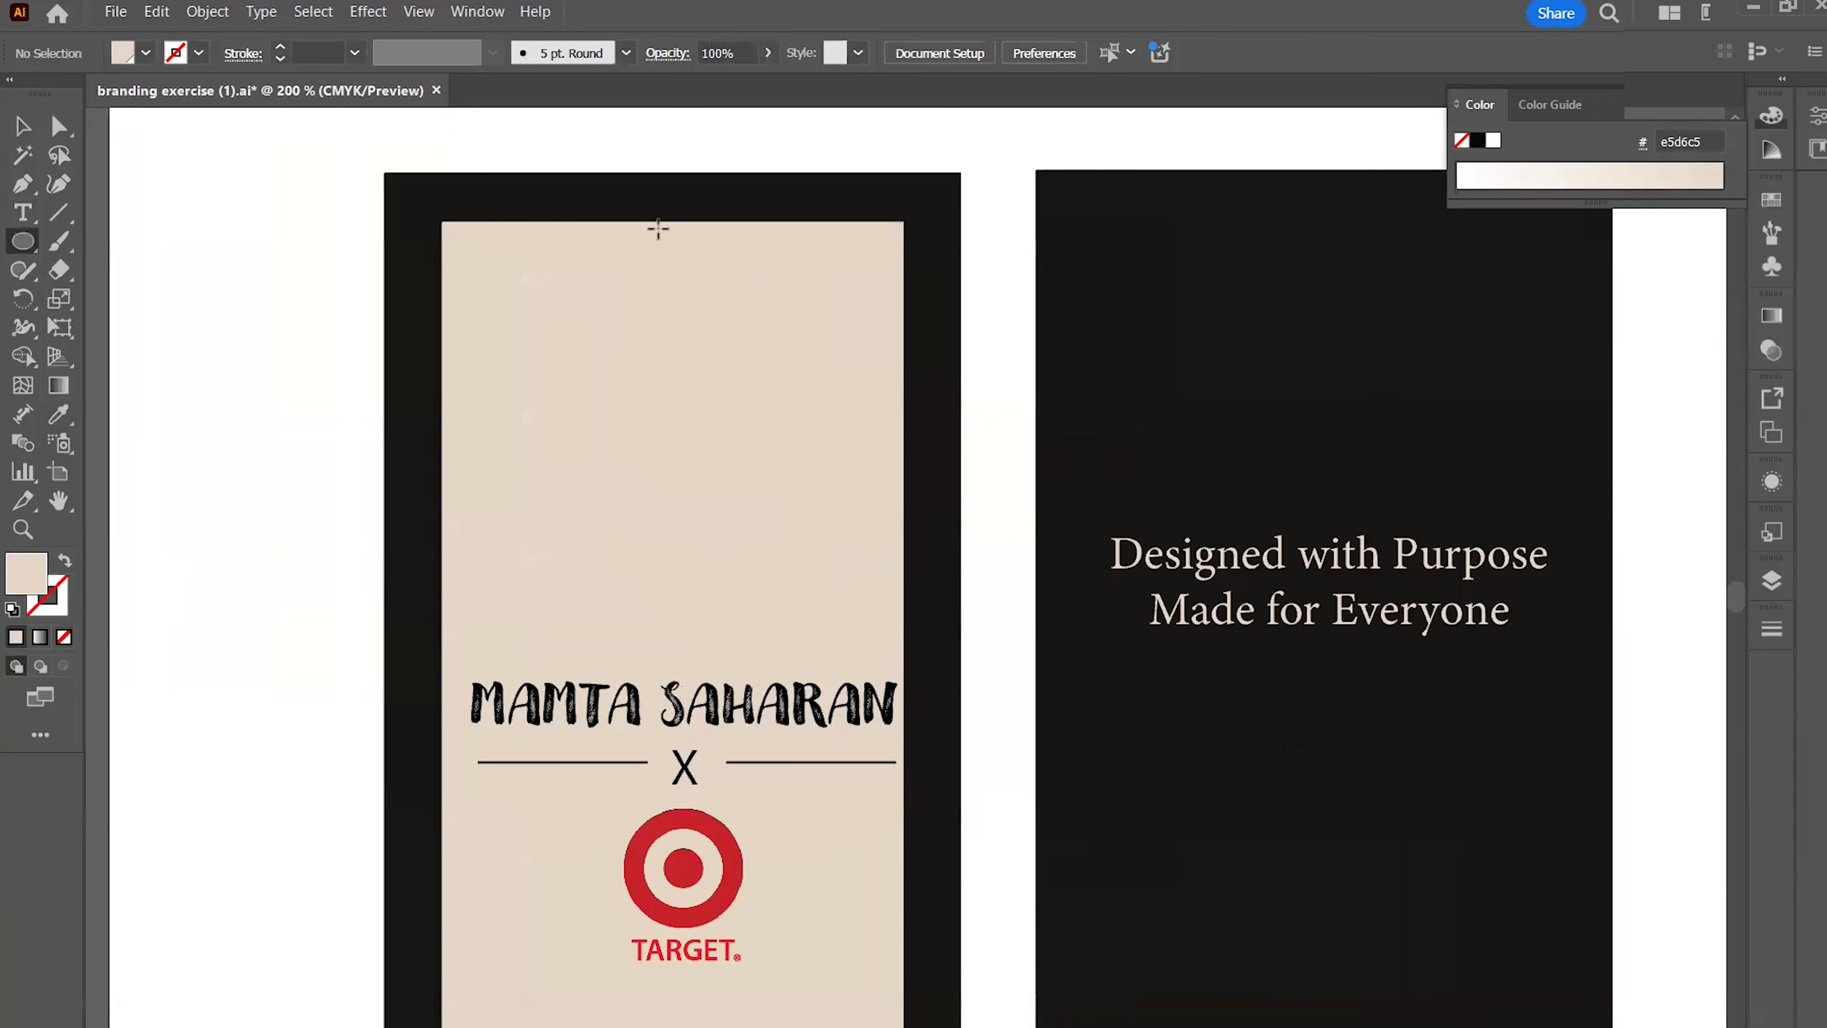
left_click_drag(639, 229, 696, 289)
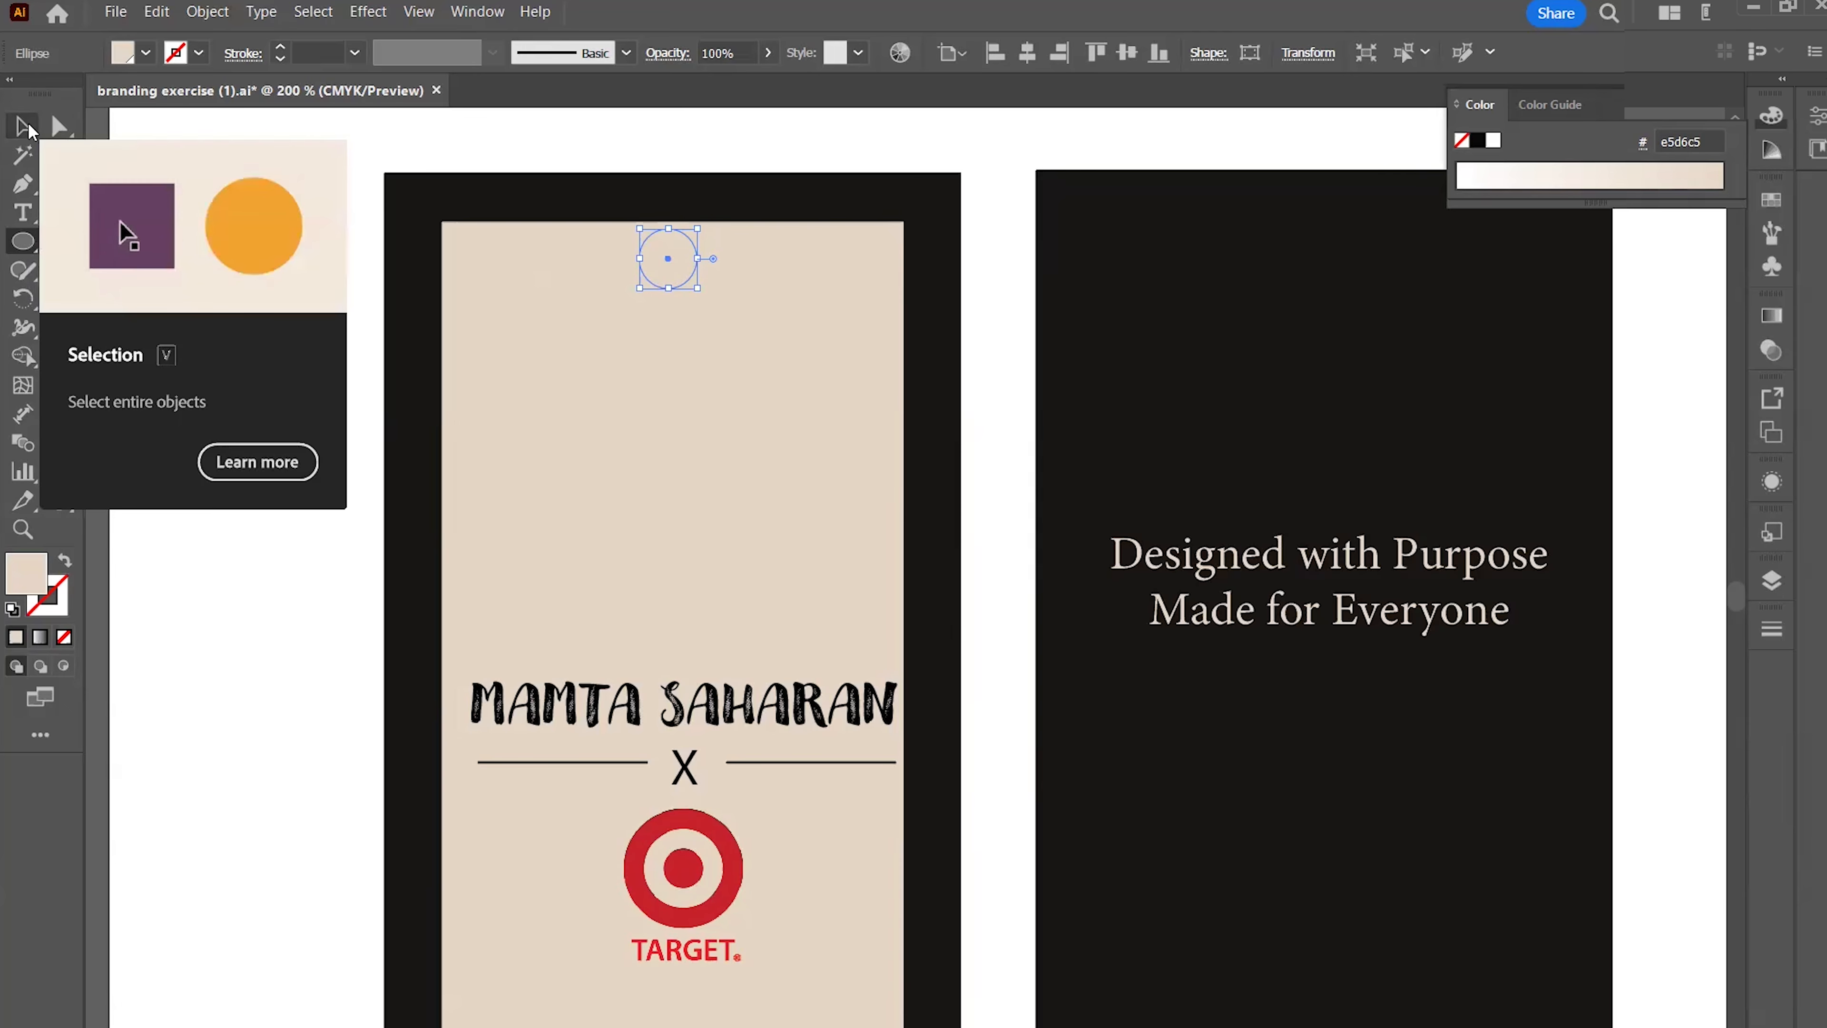
Swap the circle's fill and stroke, then set its stroke color to black, 000000
left_click(64, 565)
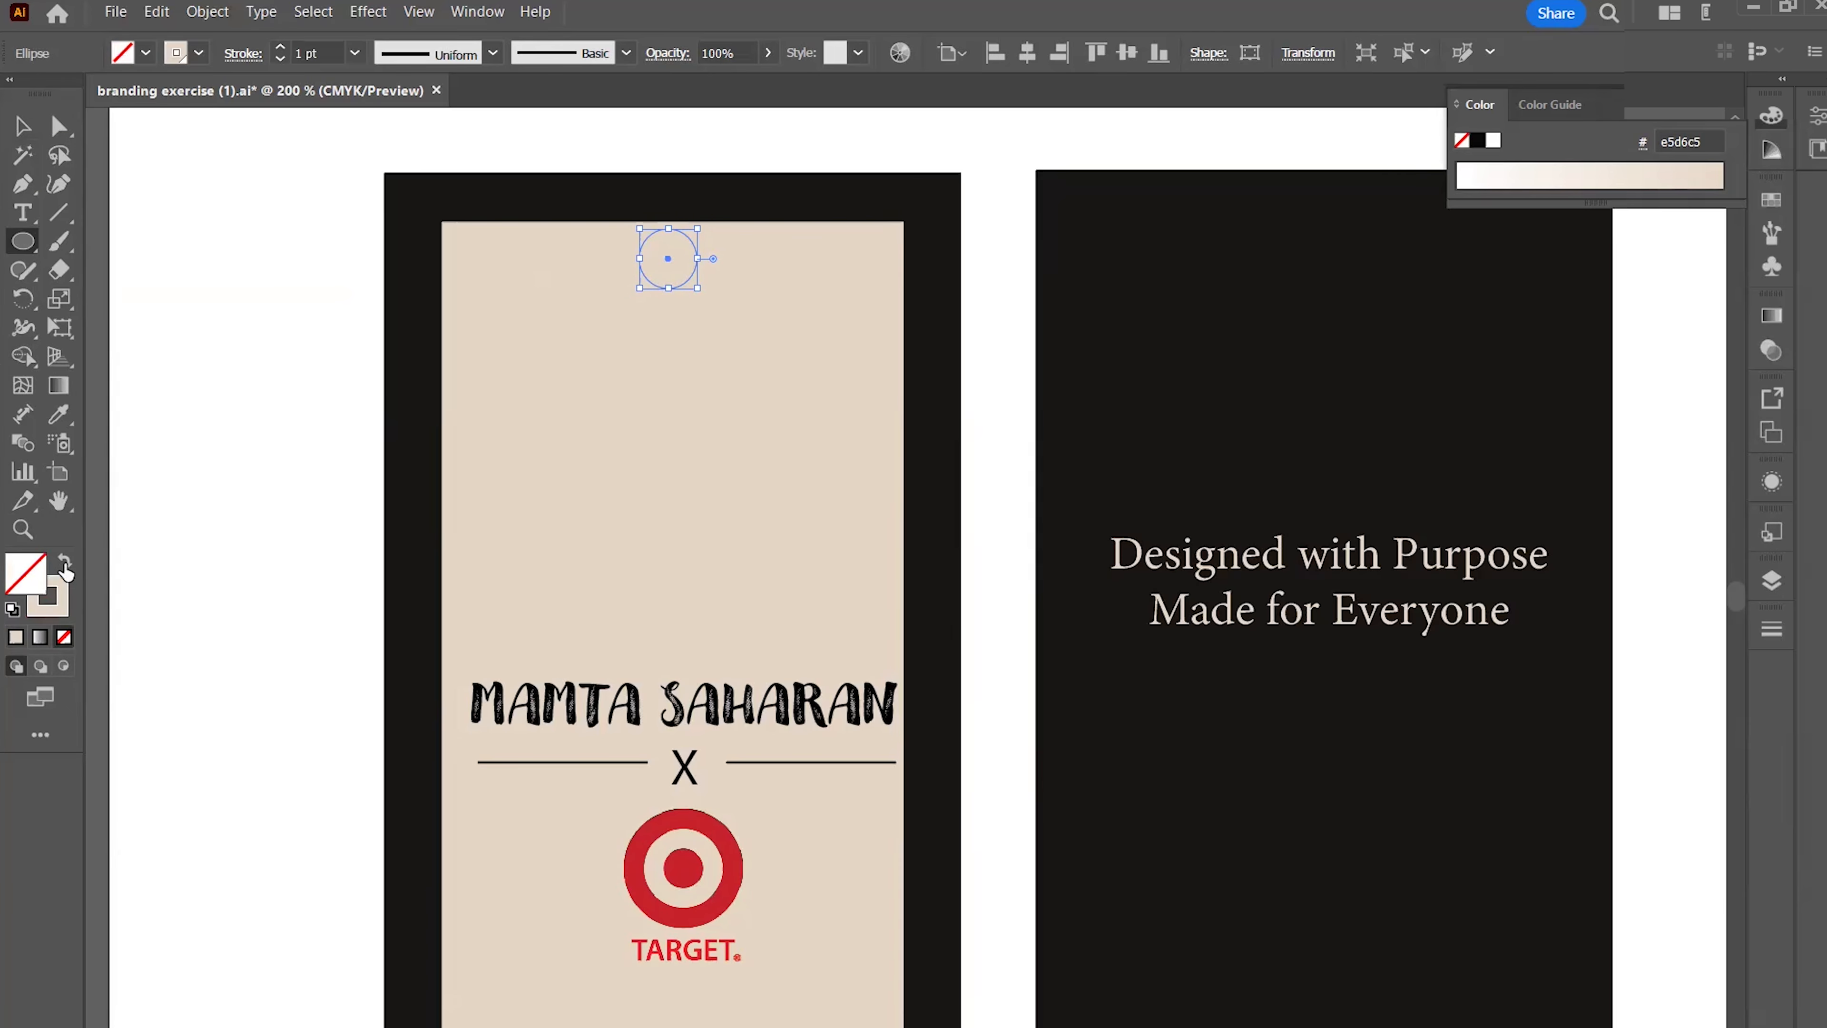
double_click(48, 608)
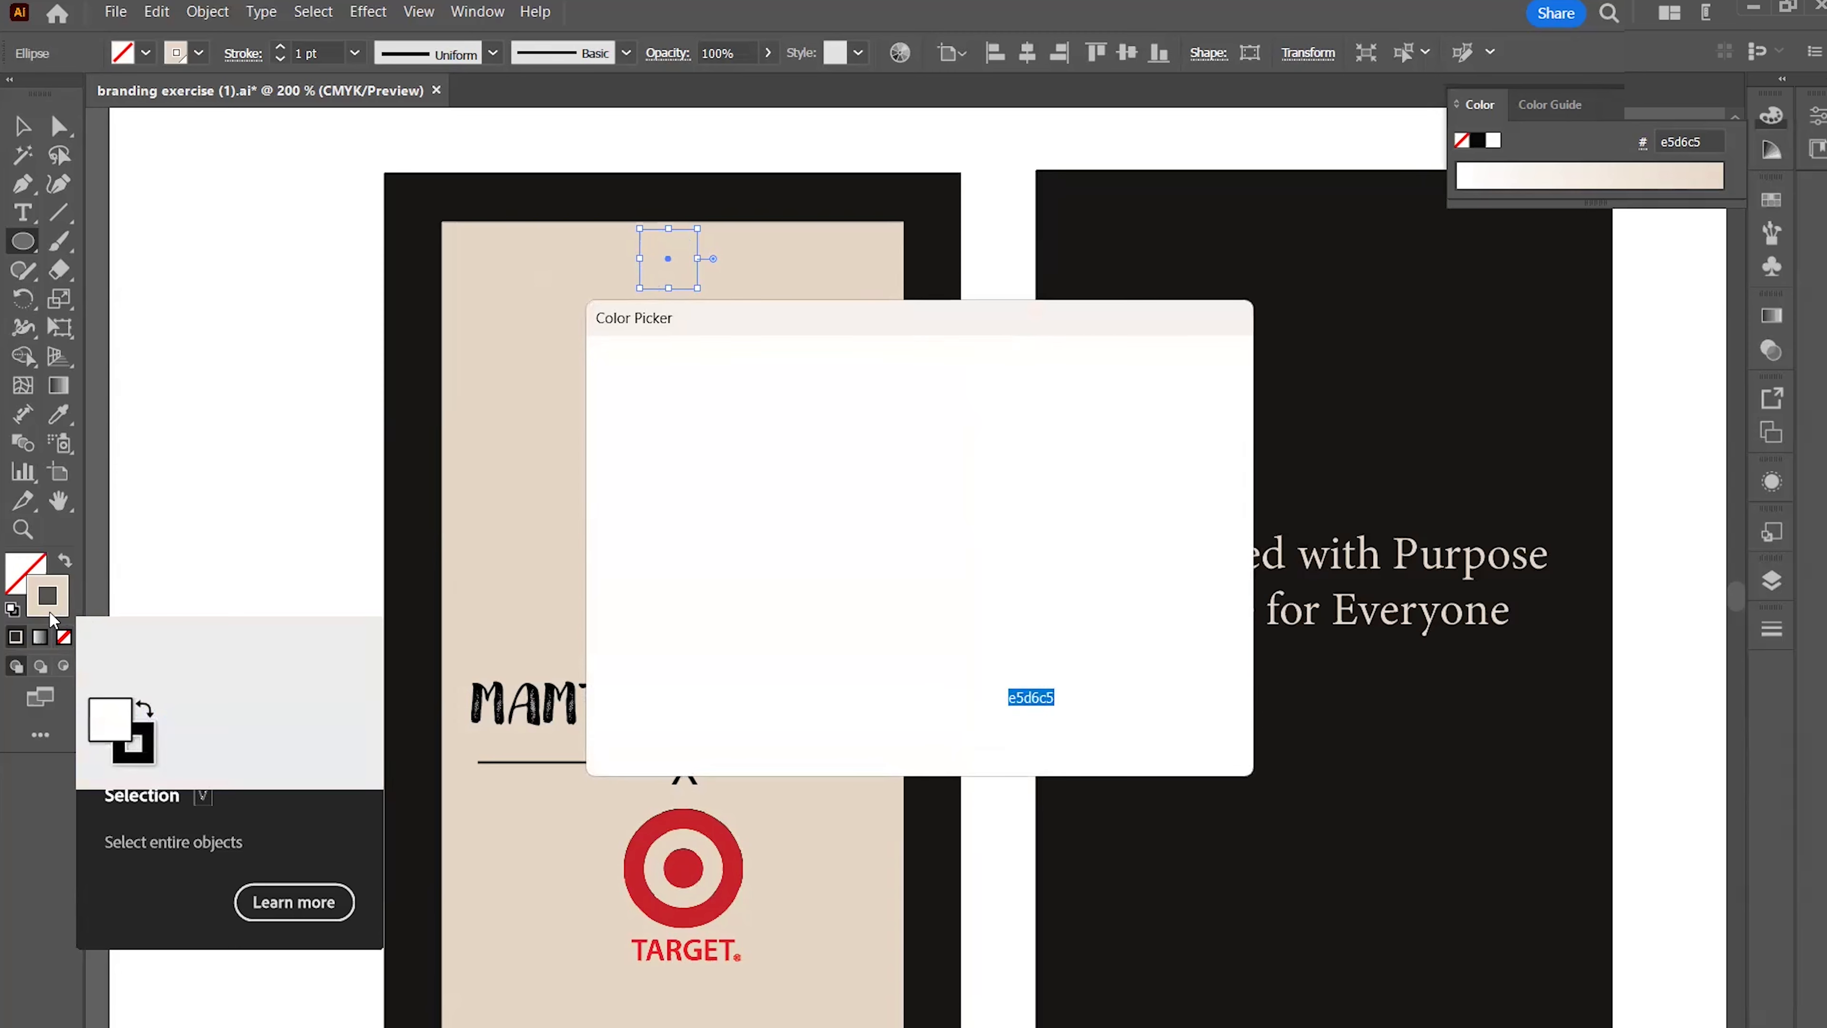
left_click(610, 700)
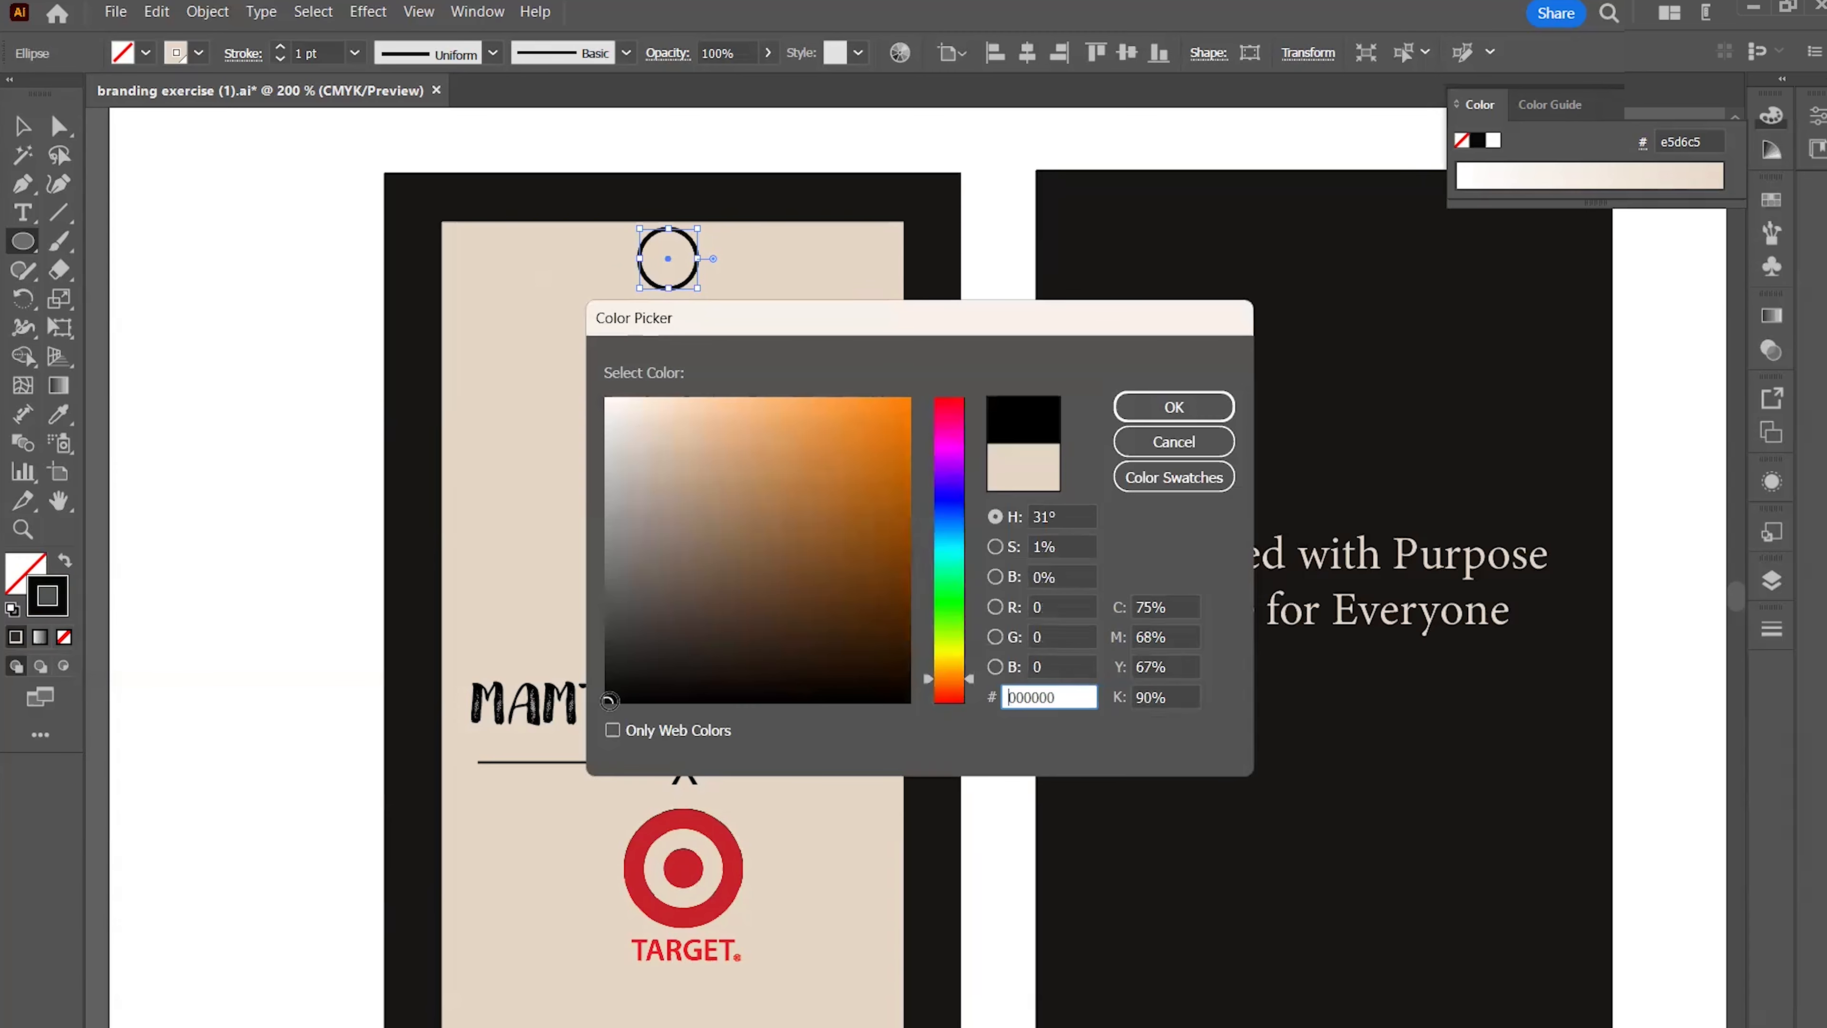
left_click(1164, 399)
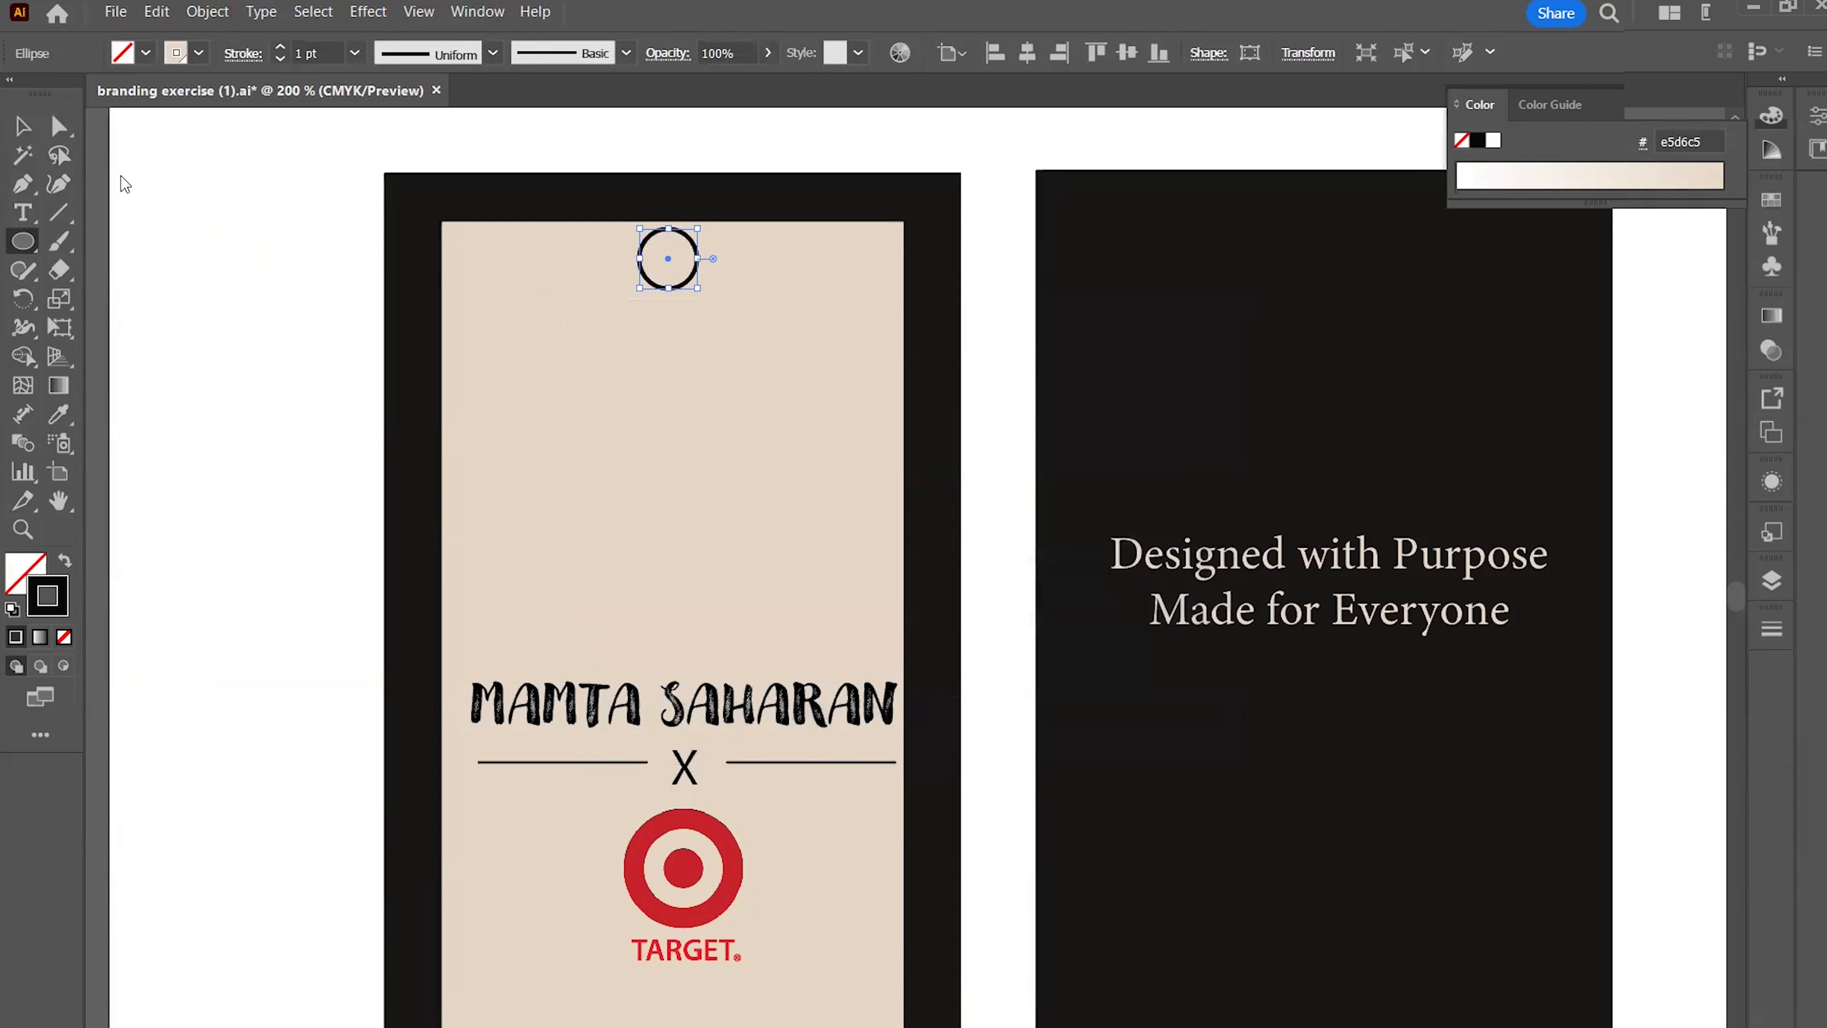
Select the circle with the beige and black panels and cut the circle out of them using the Shape Builder tool
left_click(24, 126)
left_click_drag(339, 159, 985, 472)
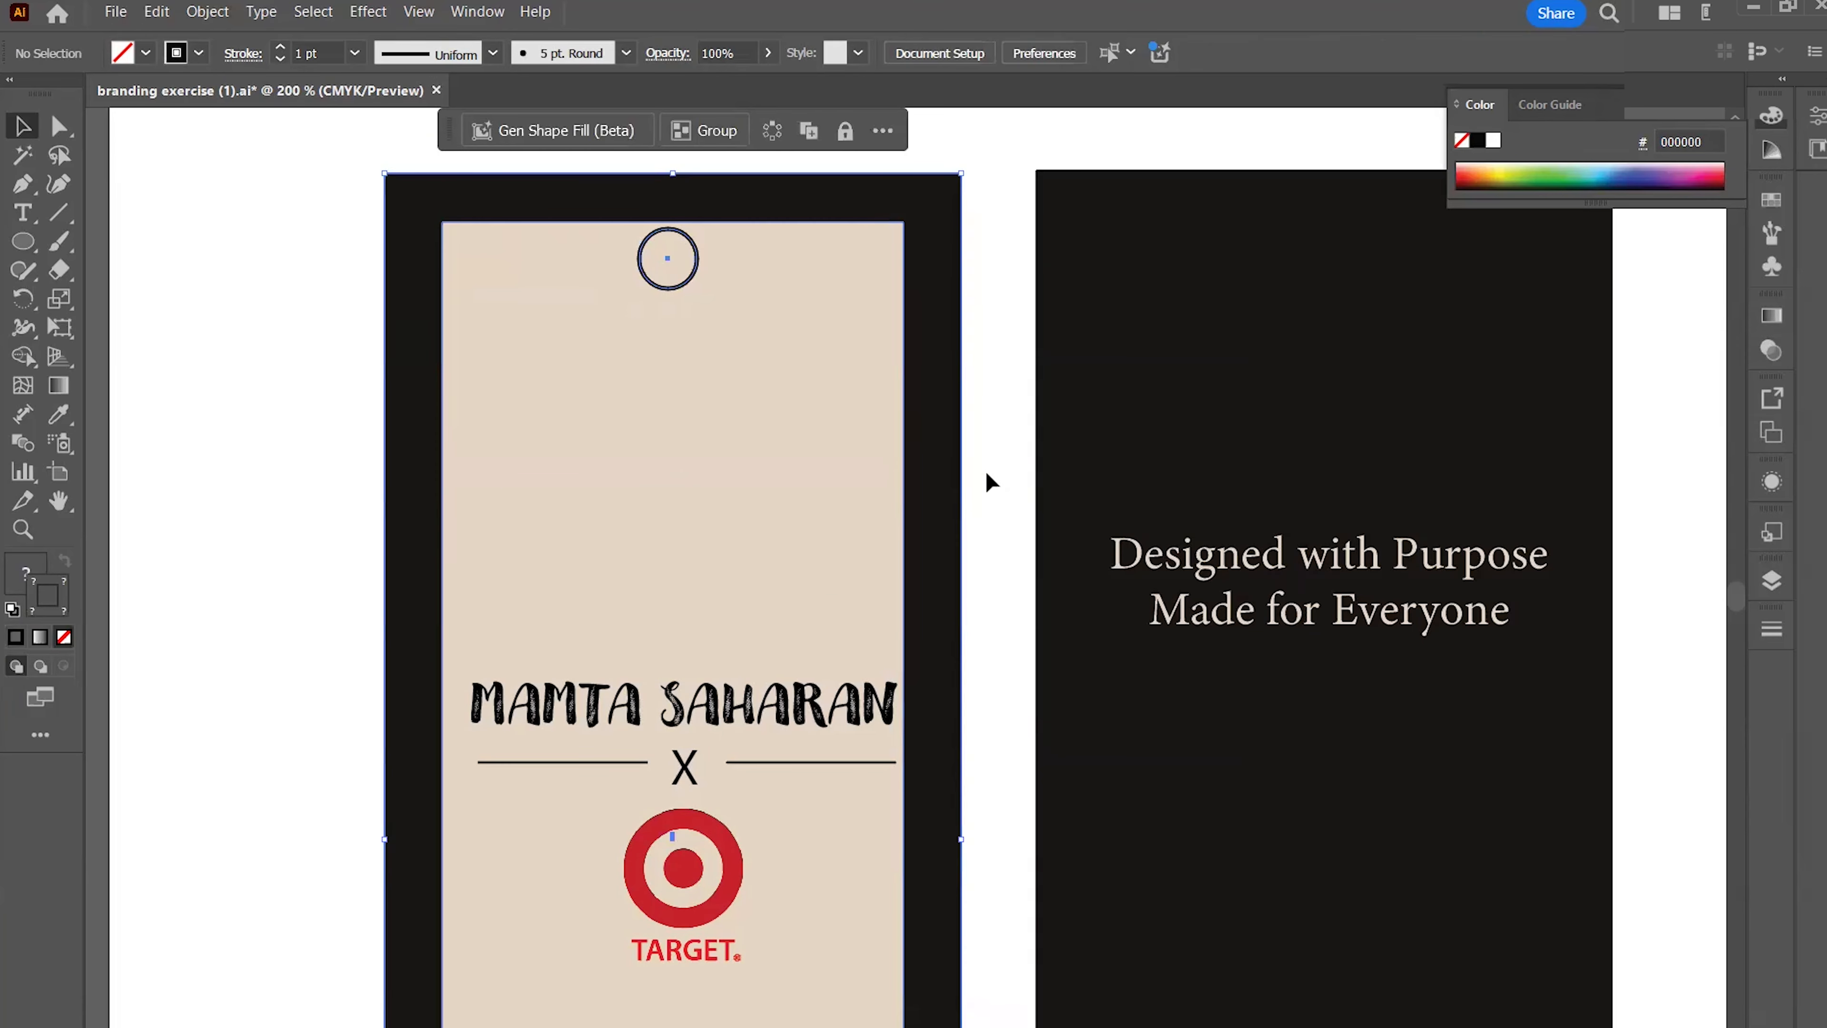
left_click(24, 358)
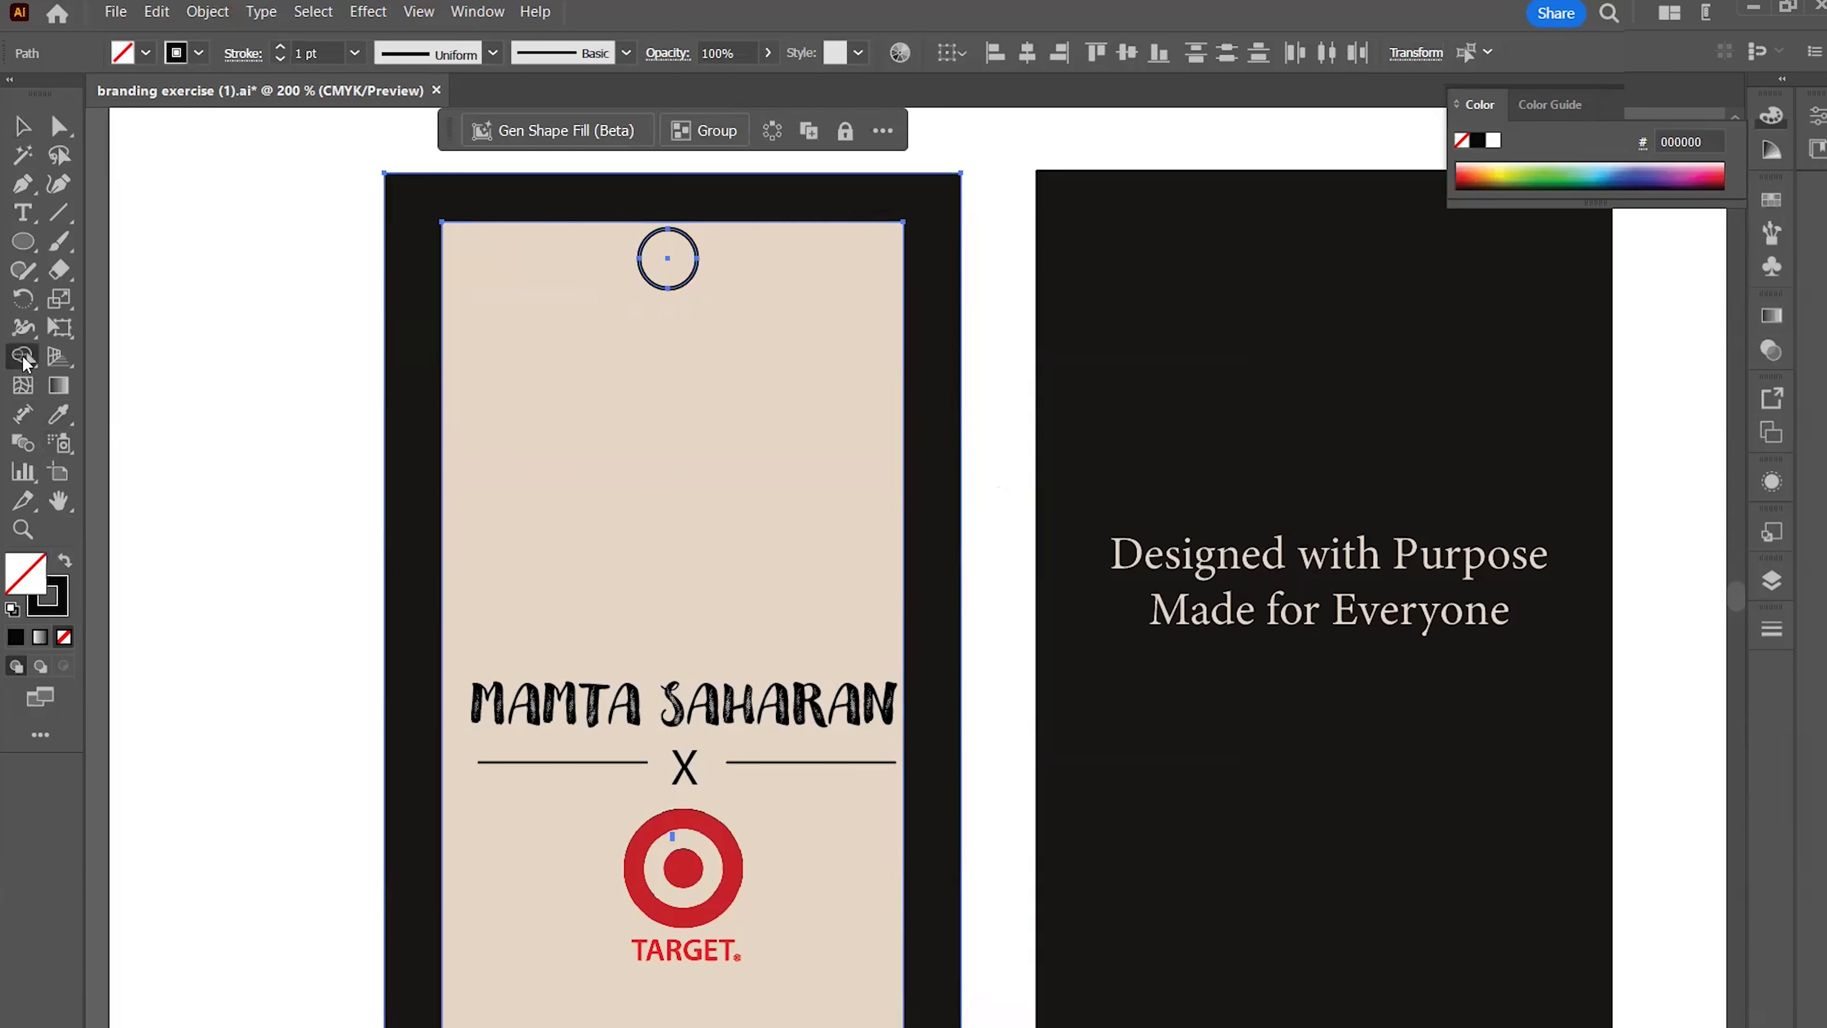
left_click(140, 359)
left_click(664, 253, "alt")
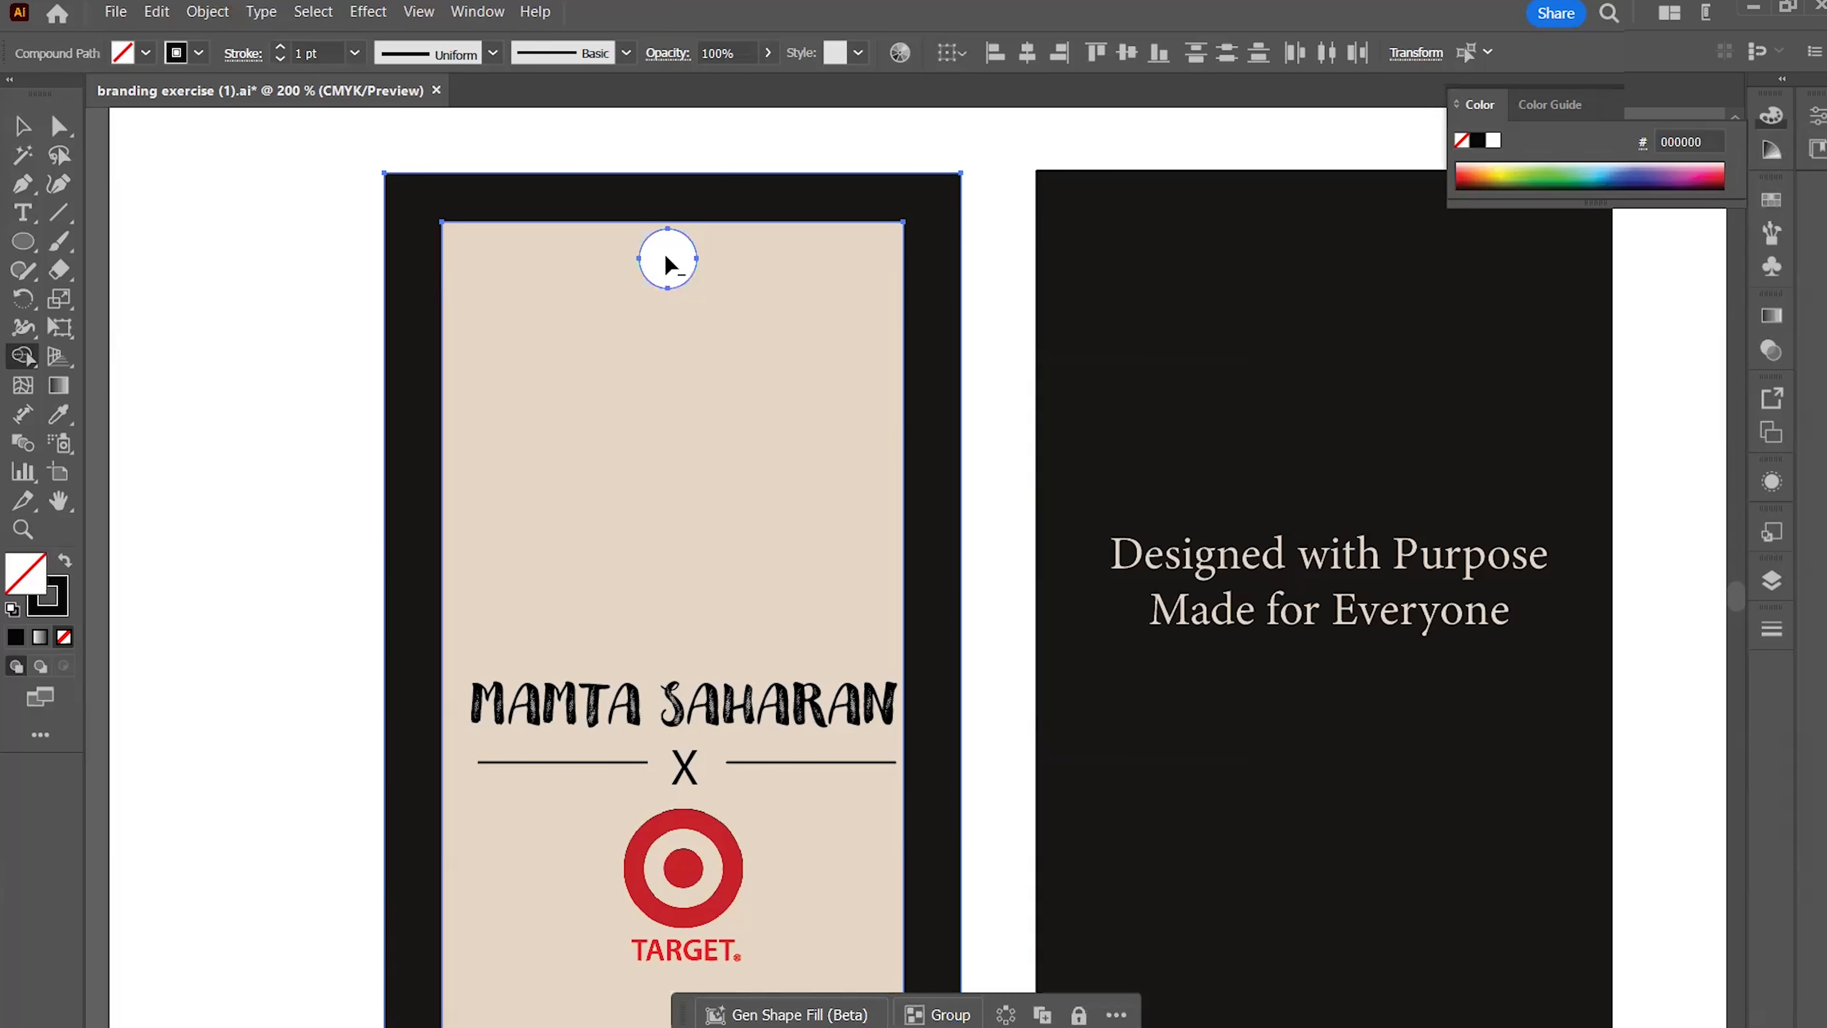
left_click(27, 132)
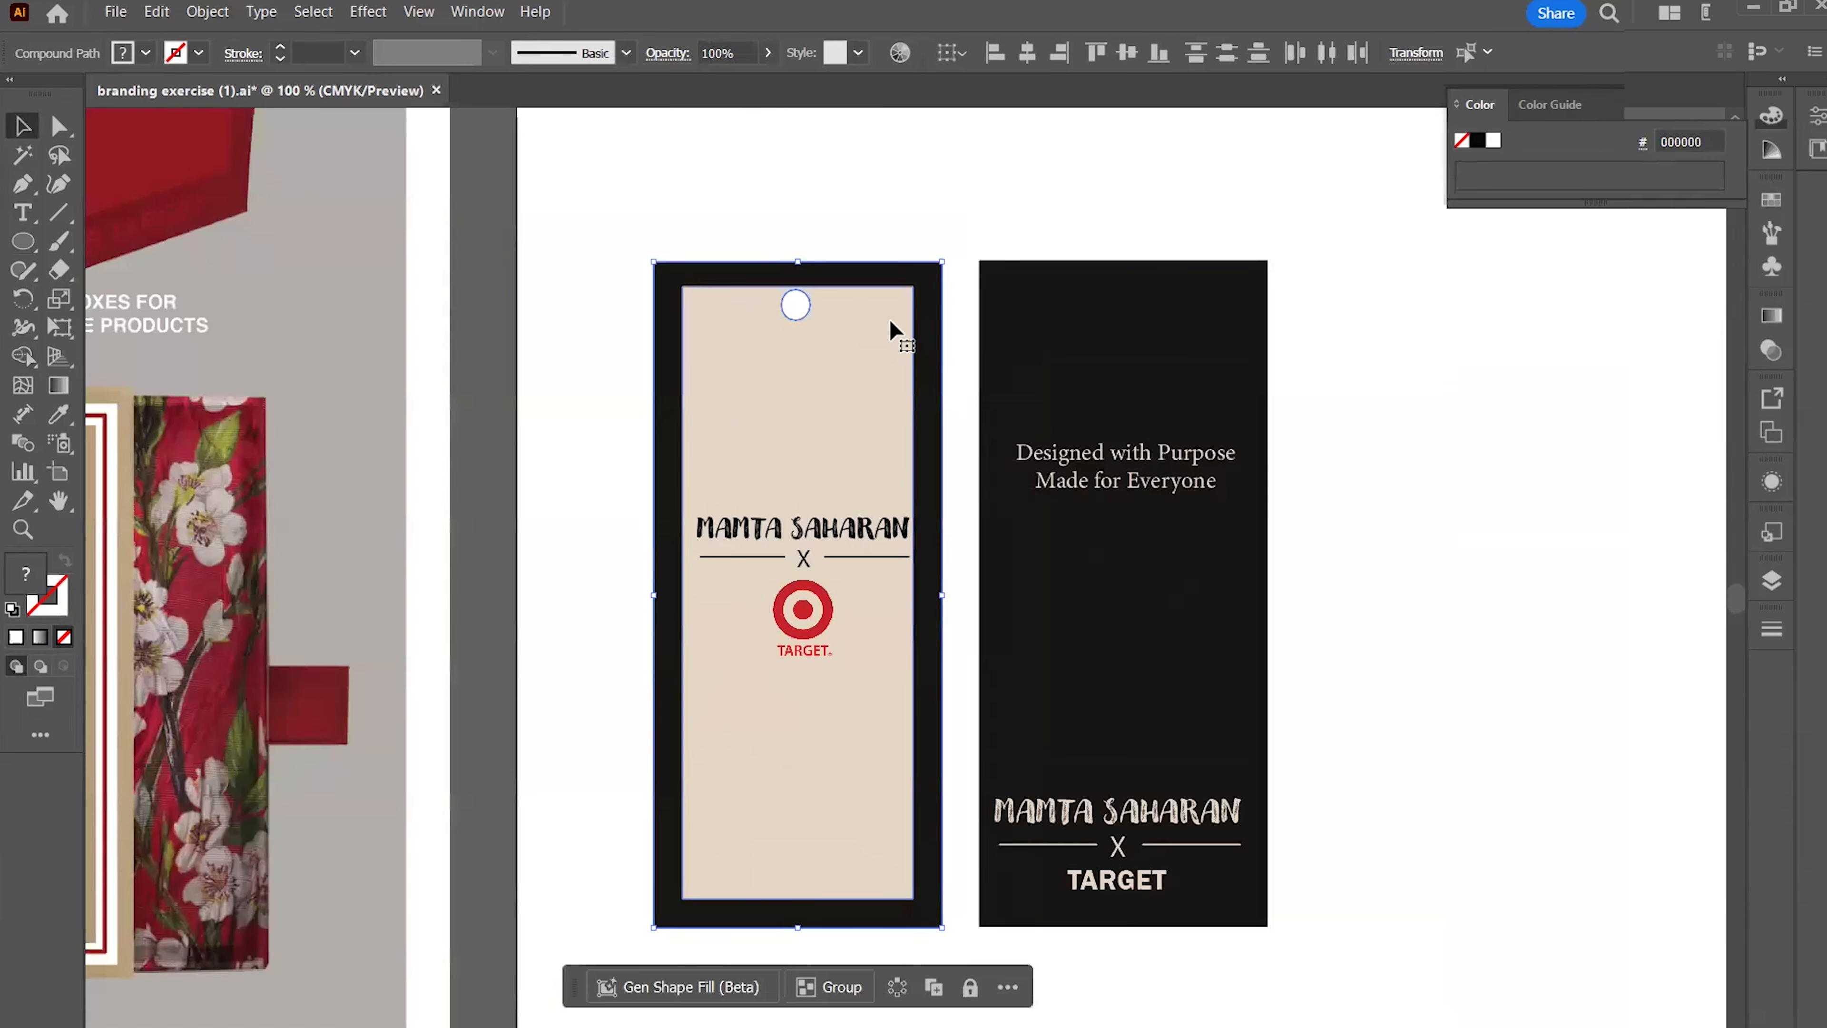
Group the punched beige panel with its black backing, then deselect the group
scroll(890, 319, "down", 1)
scroll(875, 290, "up", 2)
left_click_drag(854, 270, 887, 378)
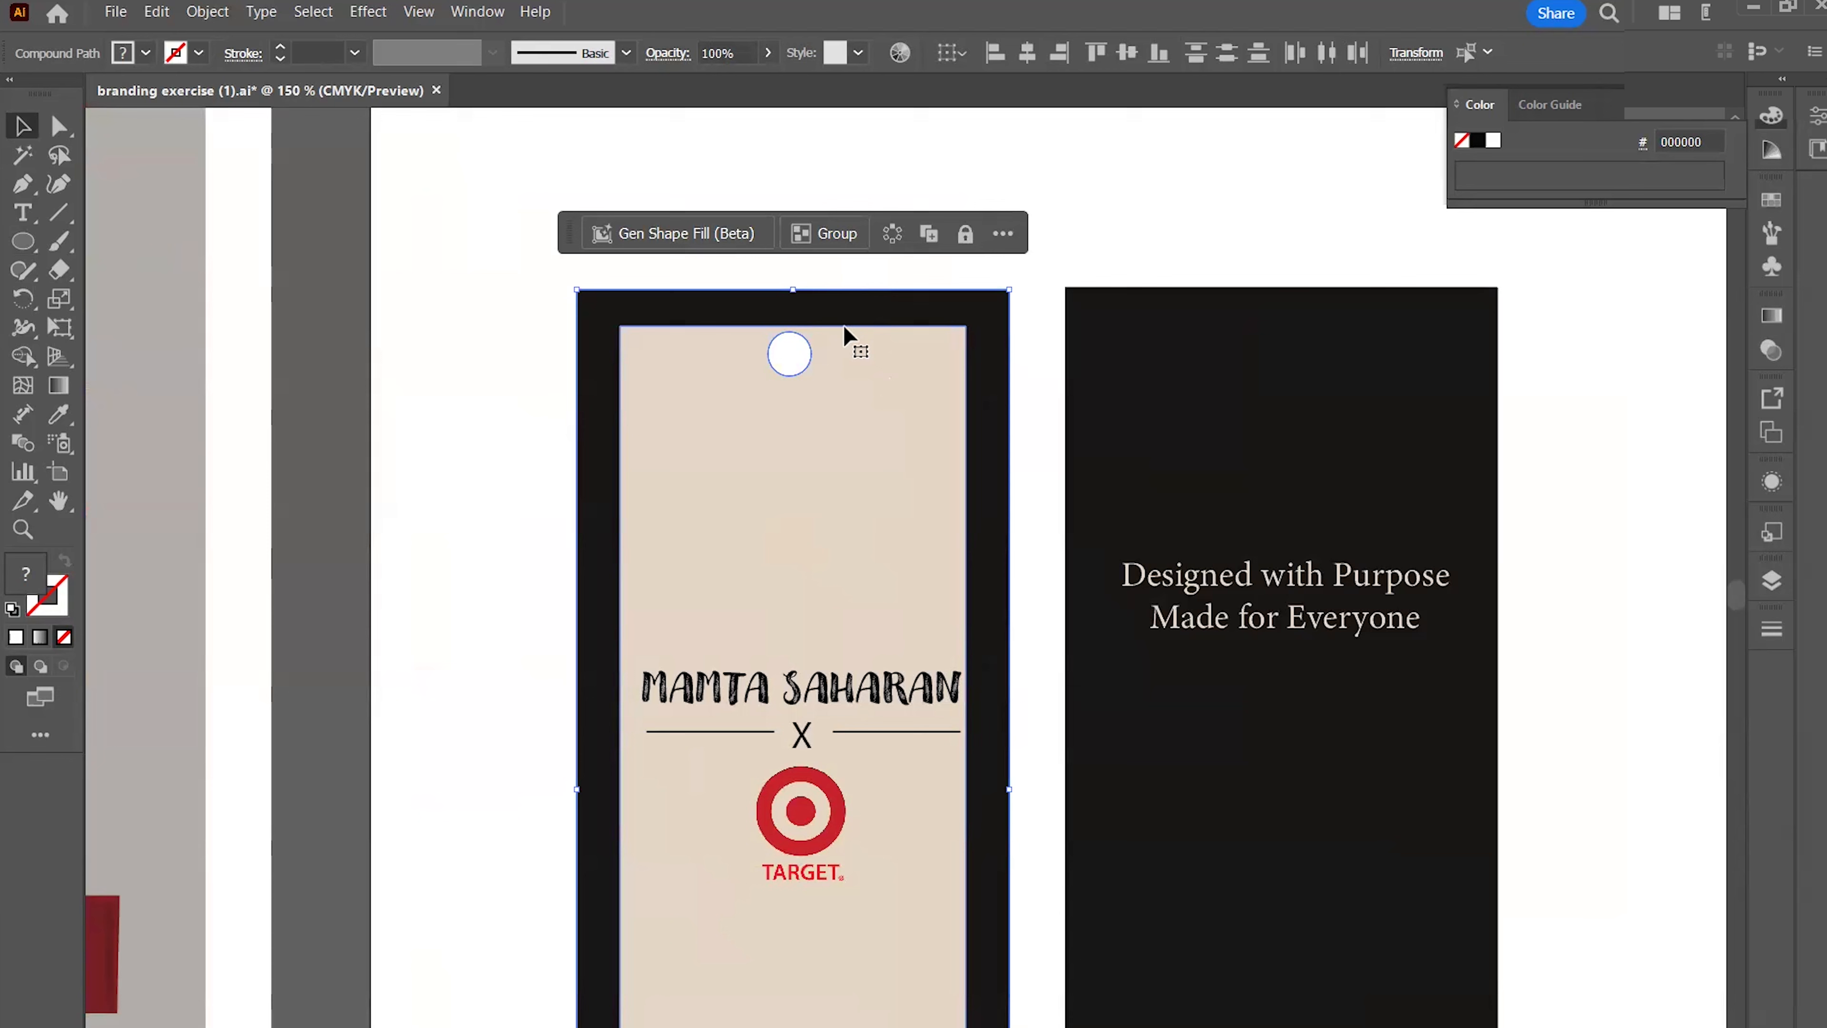
left_click(828, 234)
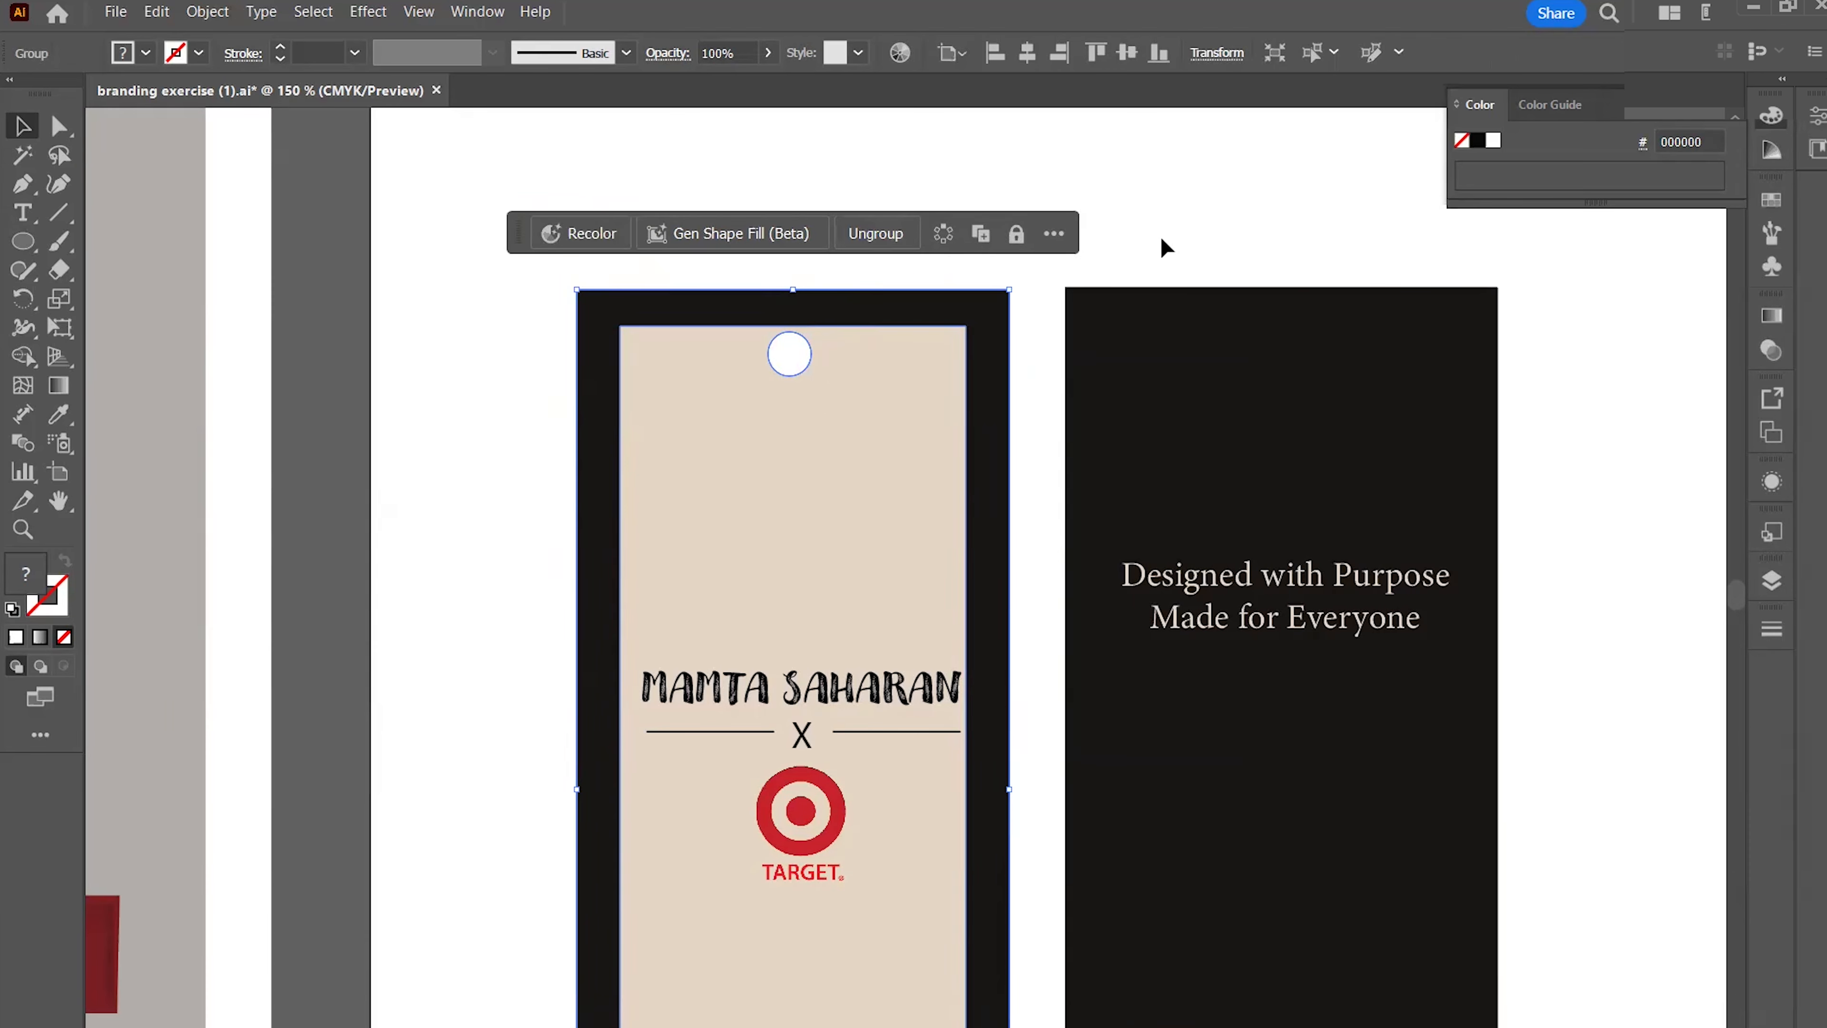
left_click(1160, 235)
scroll(967, 382, "down", 2)
left_click_drag(918, 344, 934, 355)
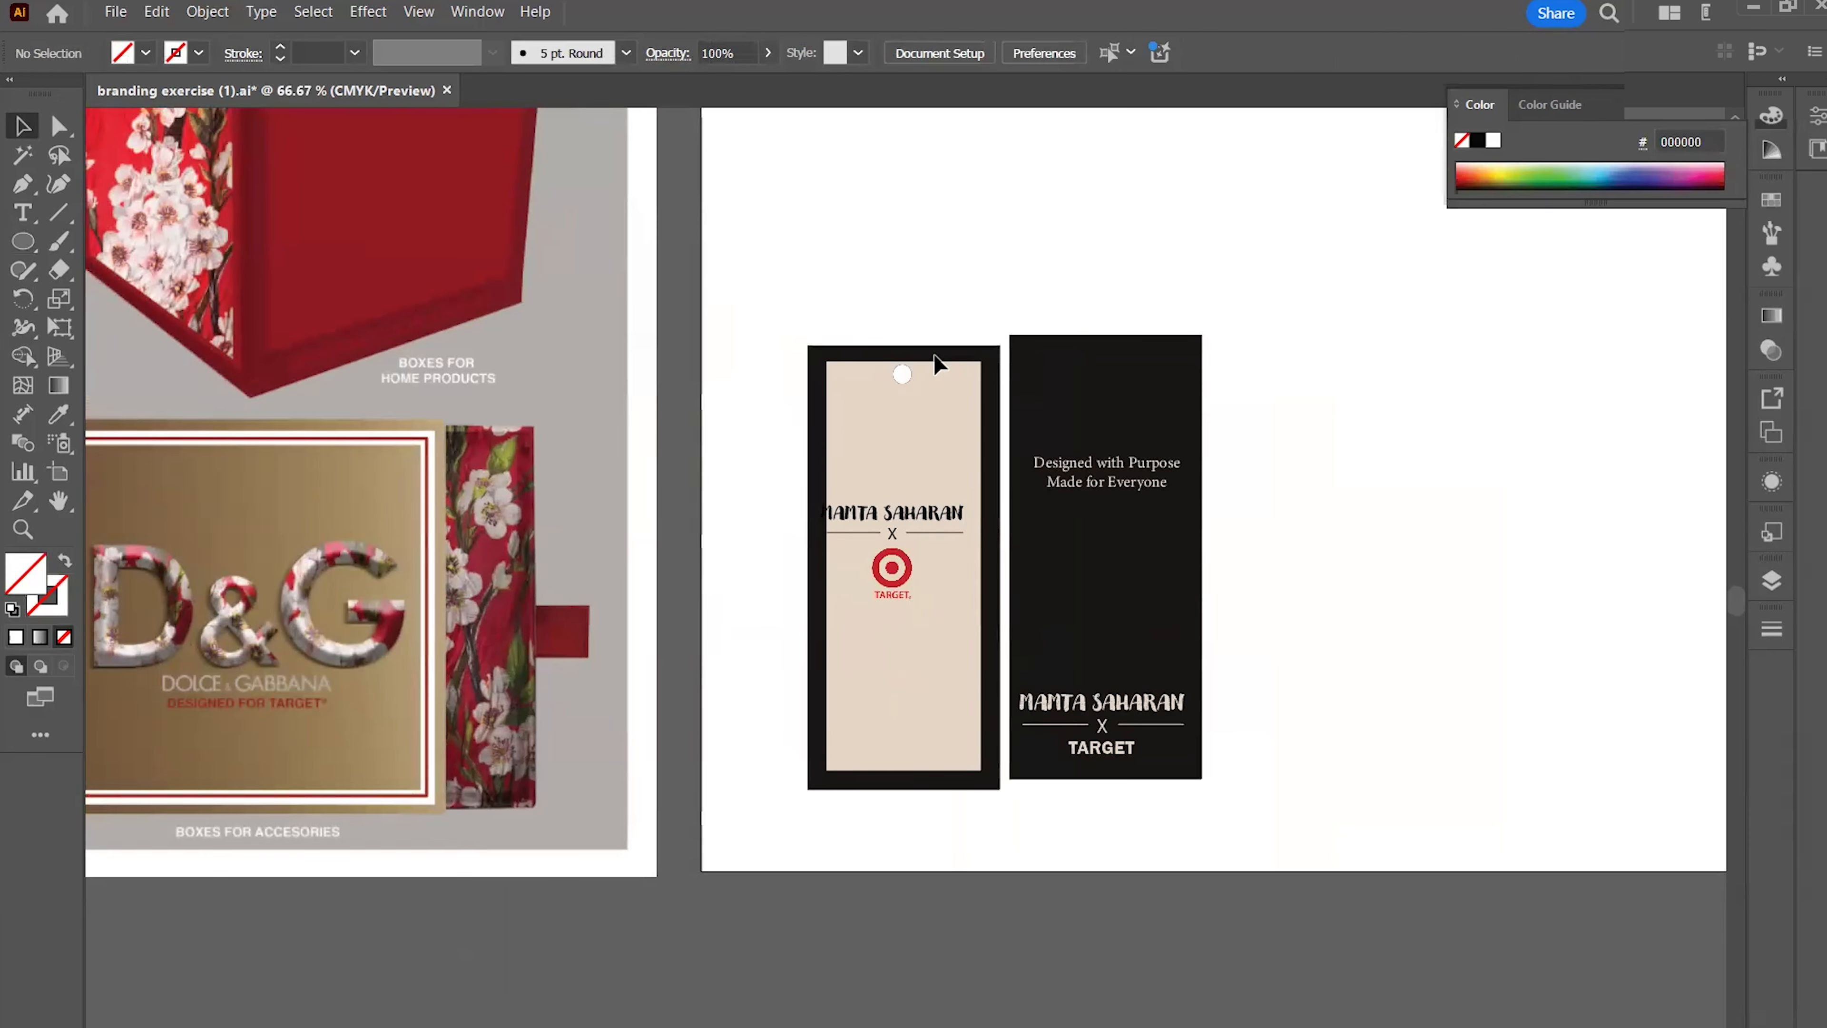
key("ctrl+z")
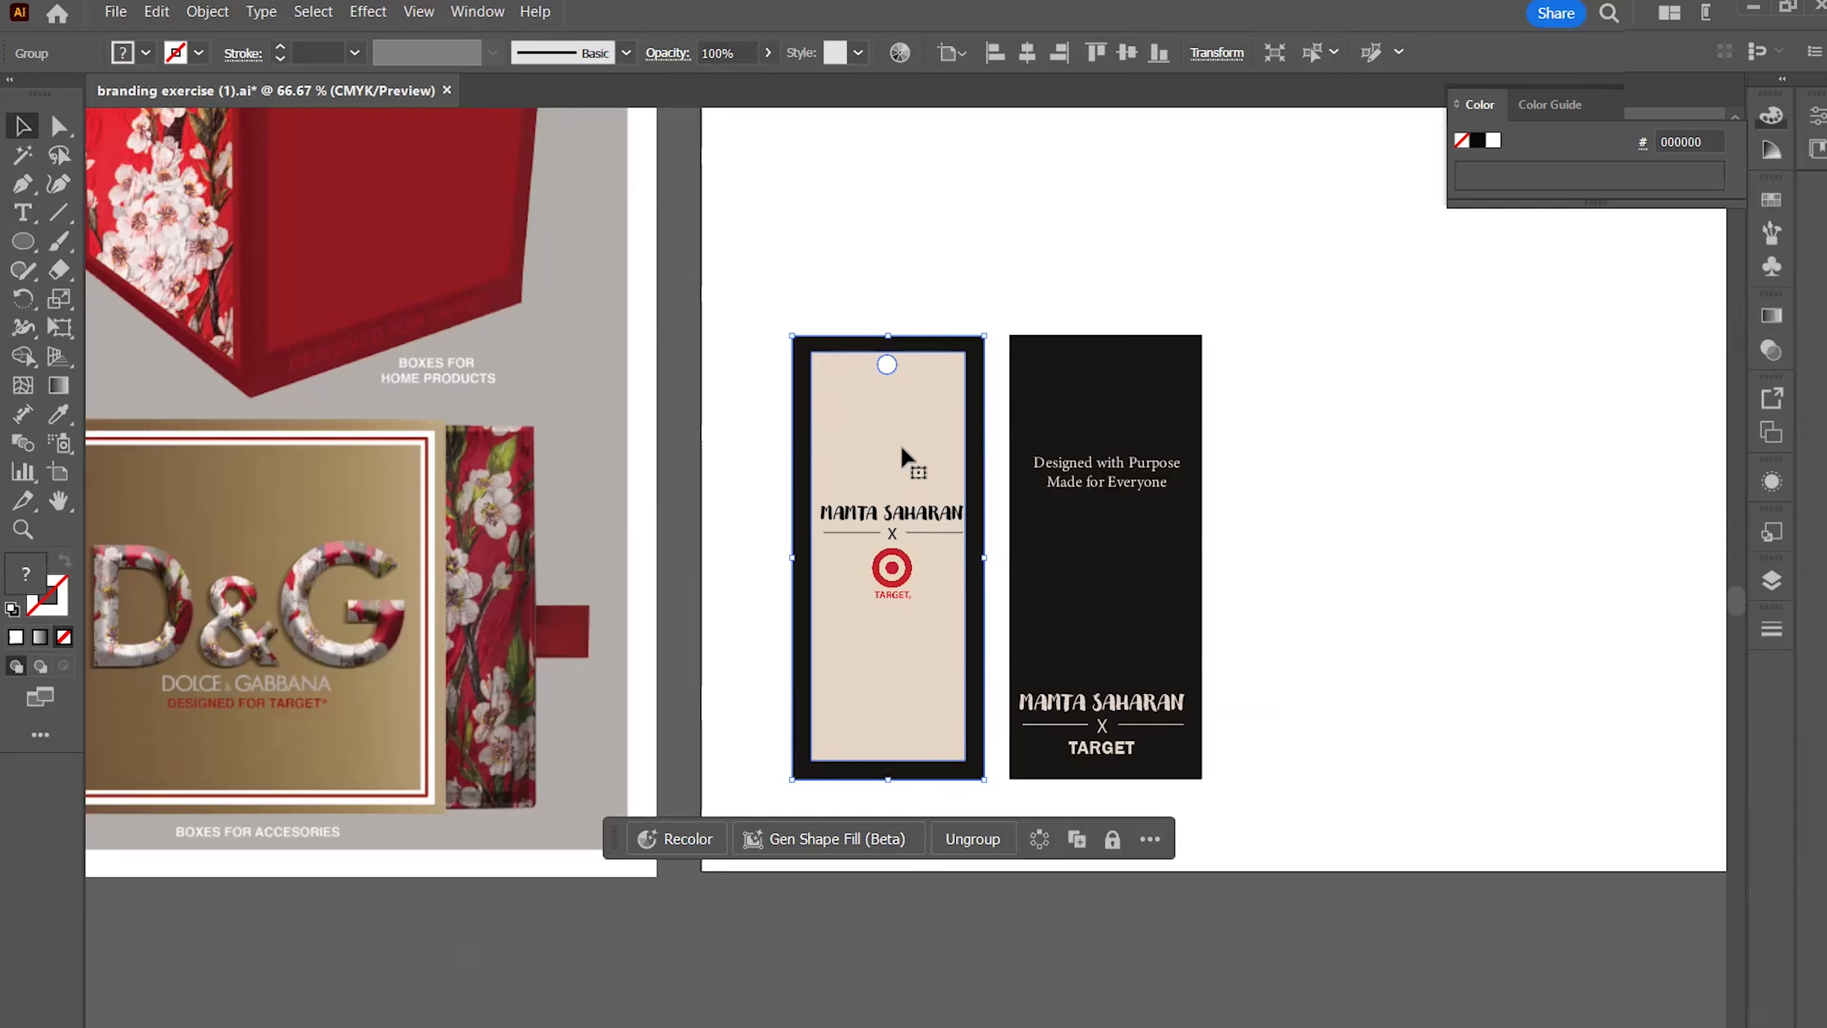
key("ctrl+shift+a")
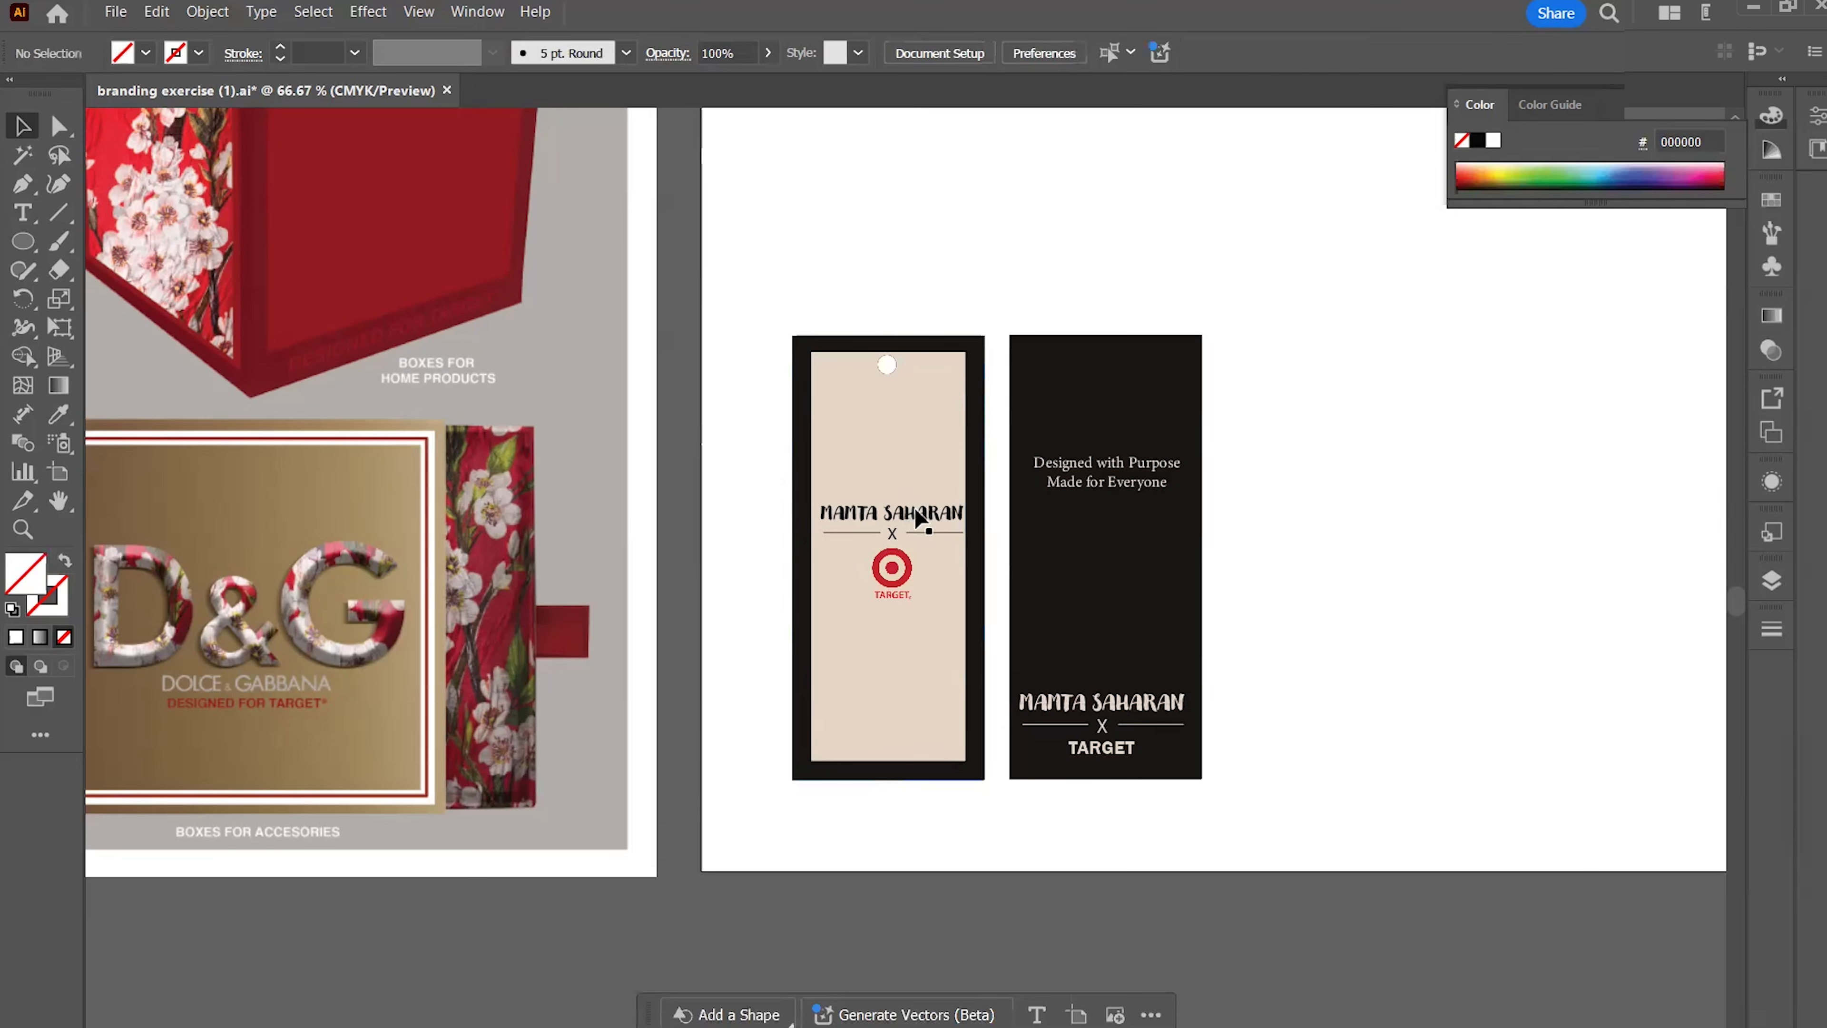
left_click(919, 516)
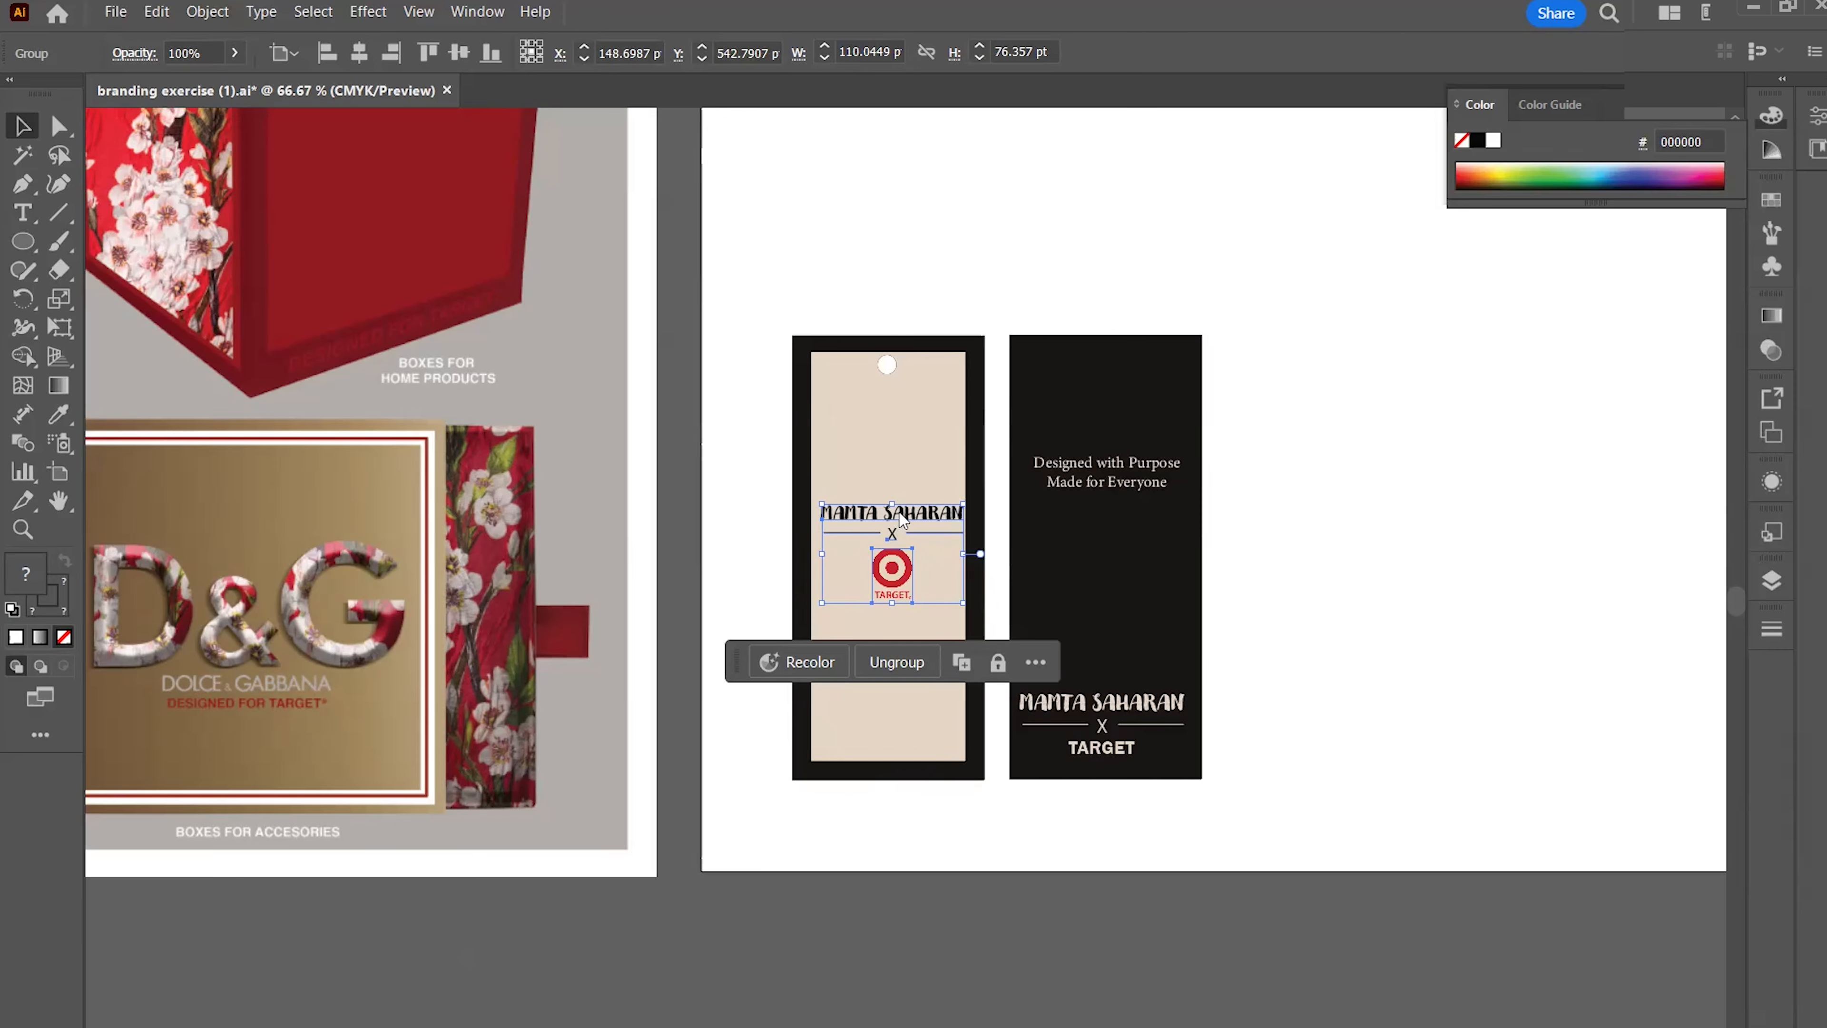
right_click(901, 519)
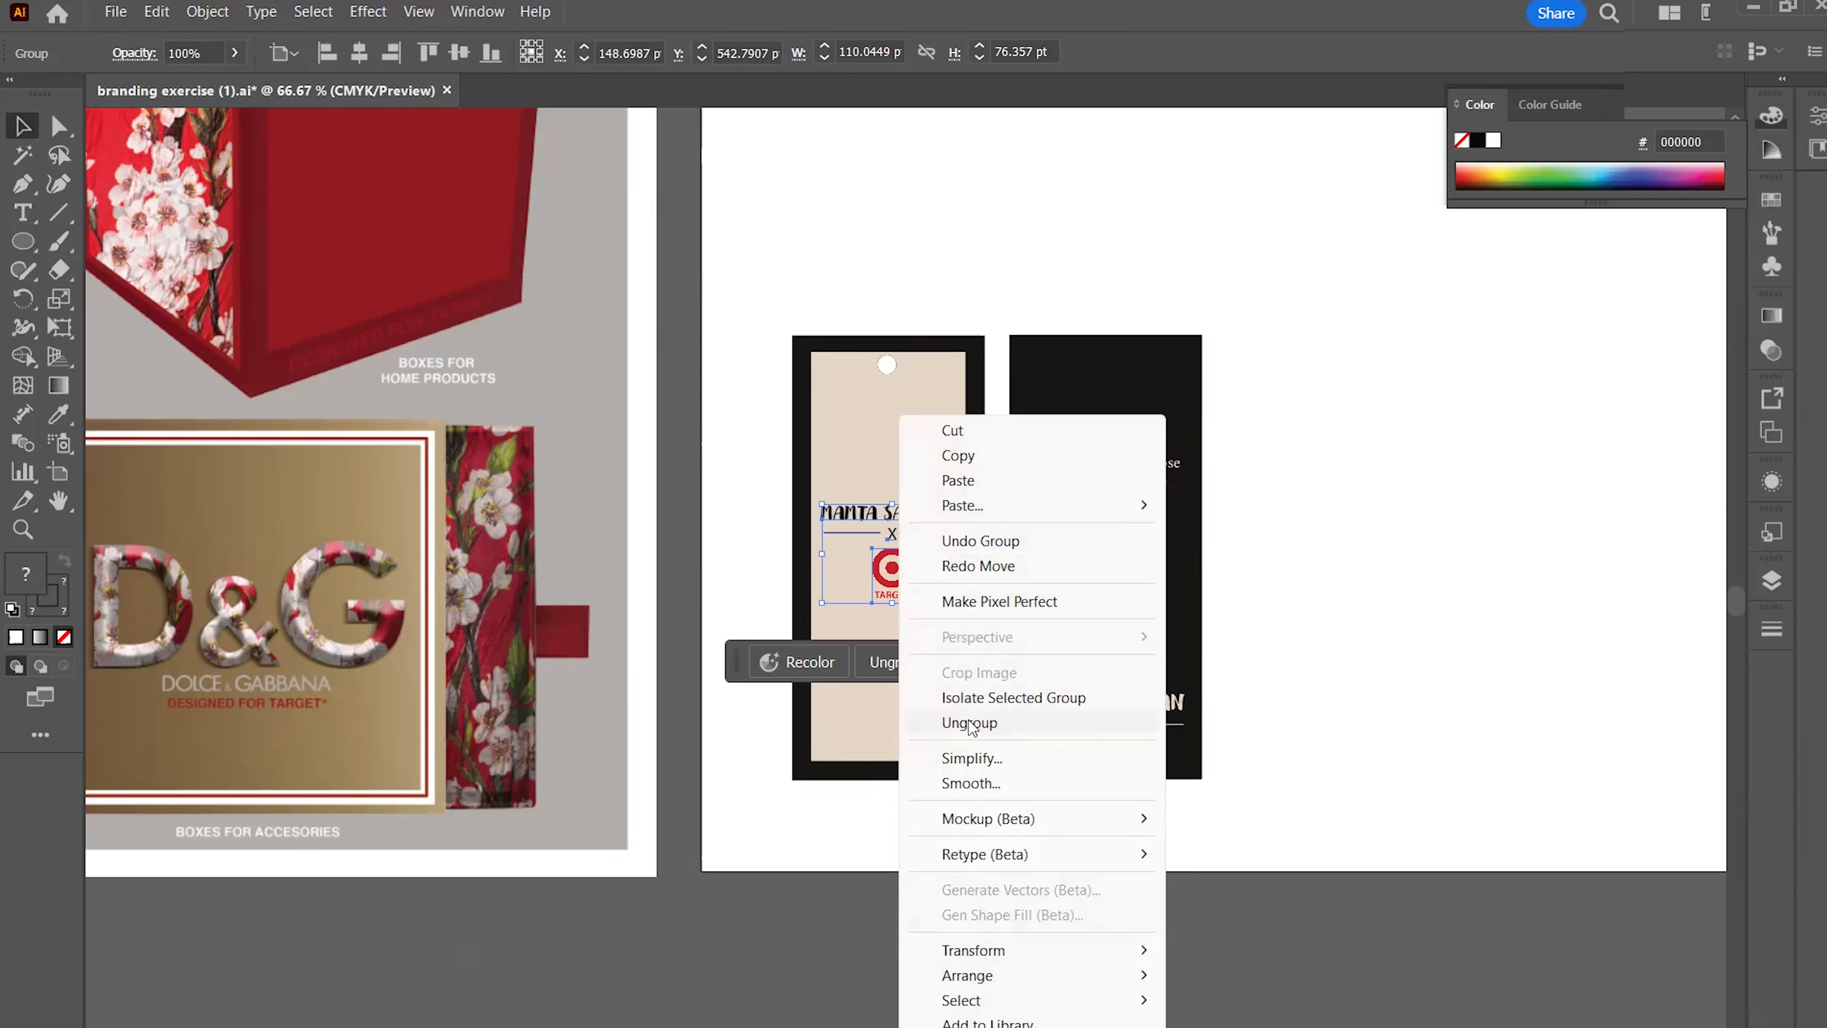
left_click(728, 521)
left_click(725, 518)
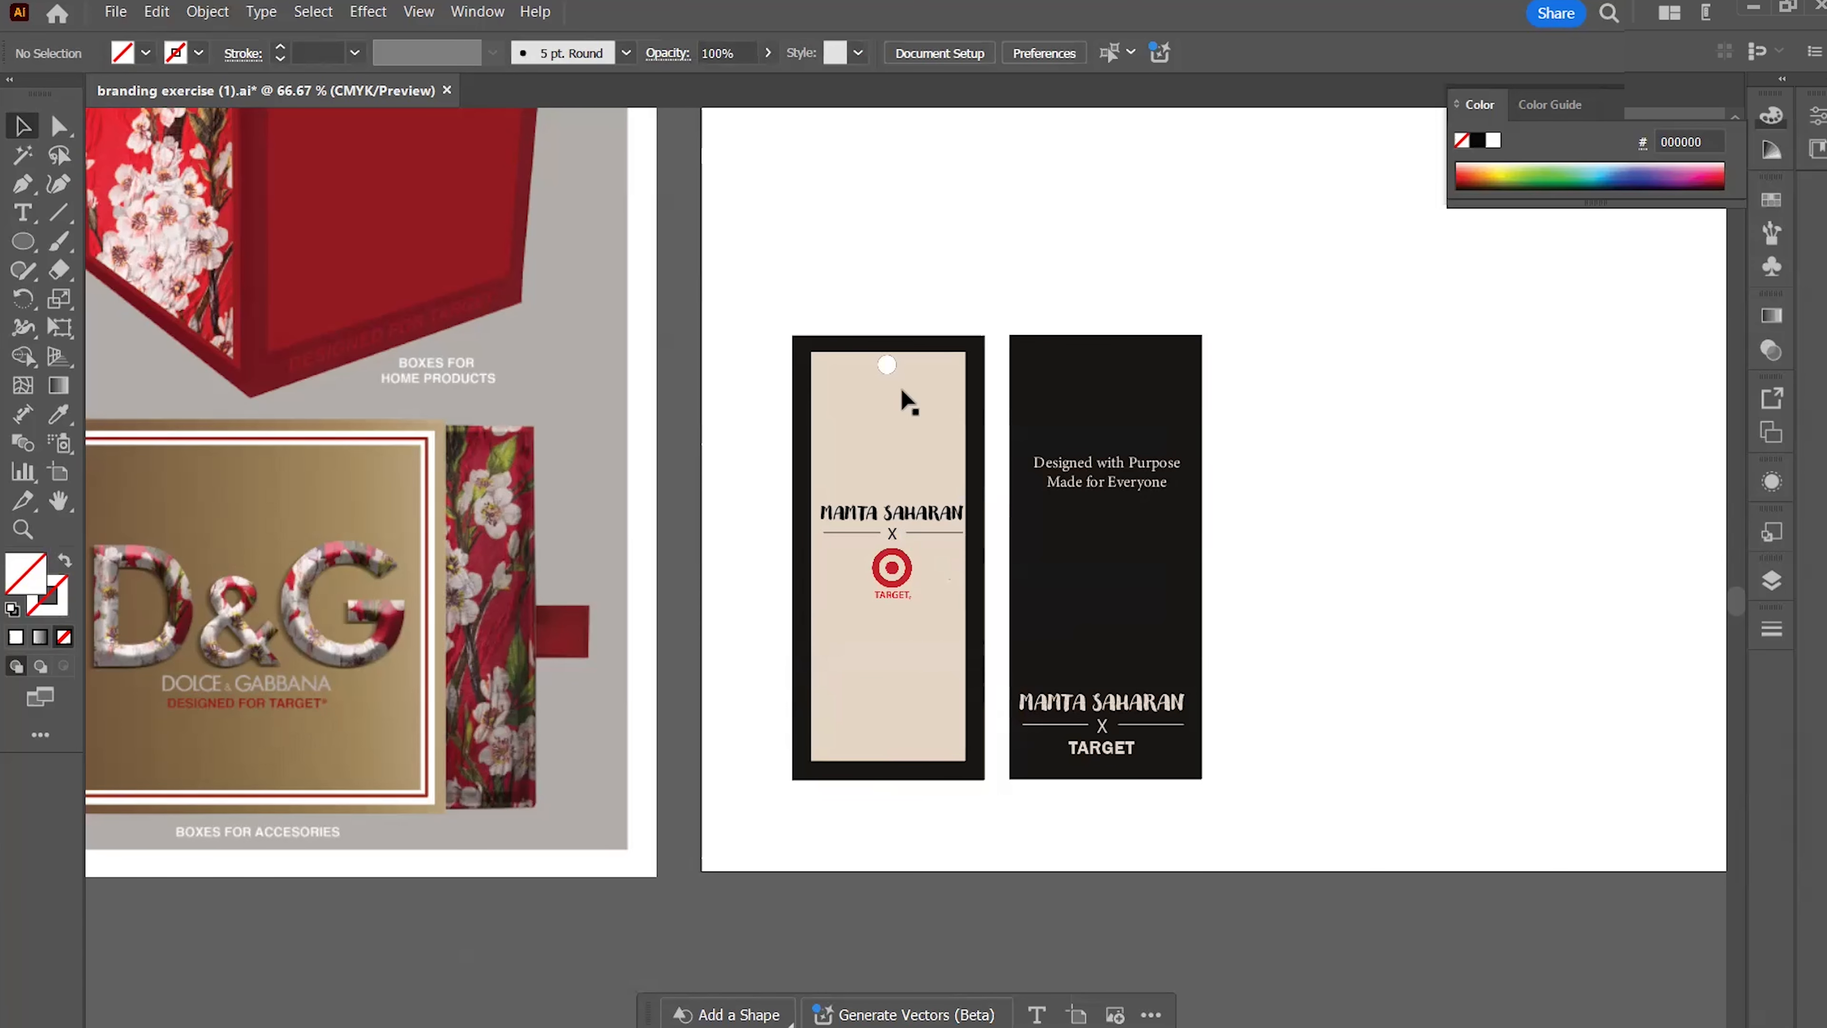
Select the whole beige tag with its logo and shift it slightly away from the black tag
left_click_drag(762, 318, 942, 788)
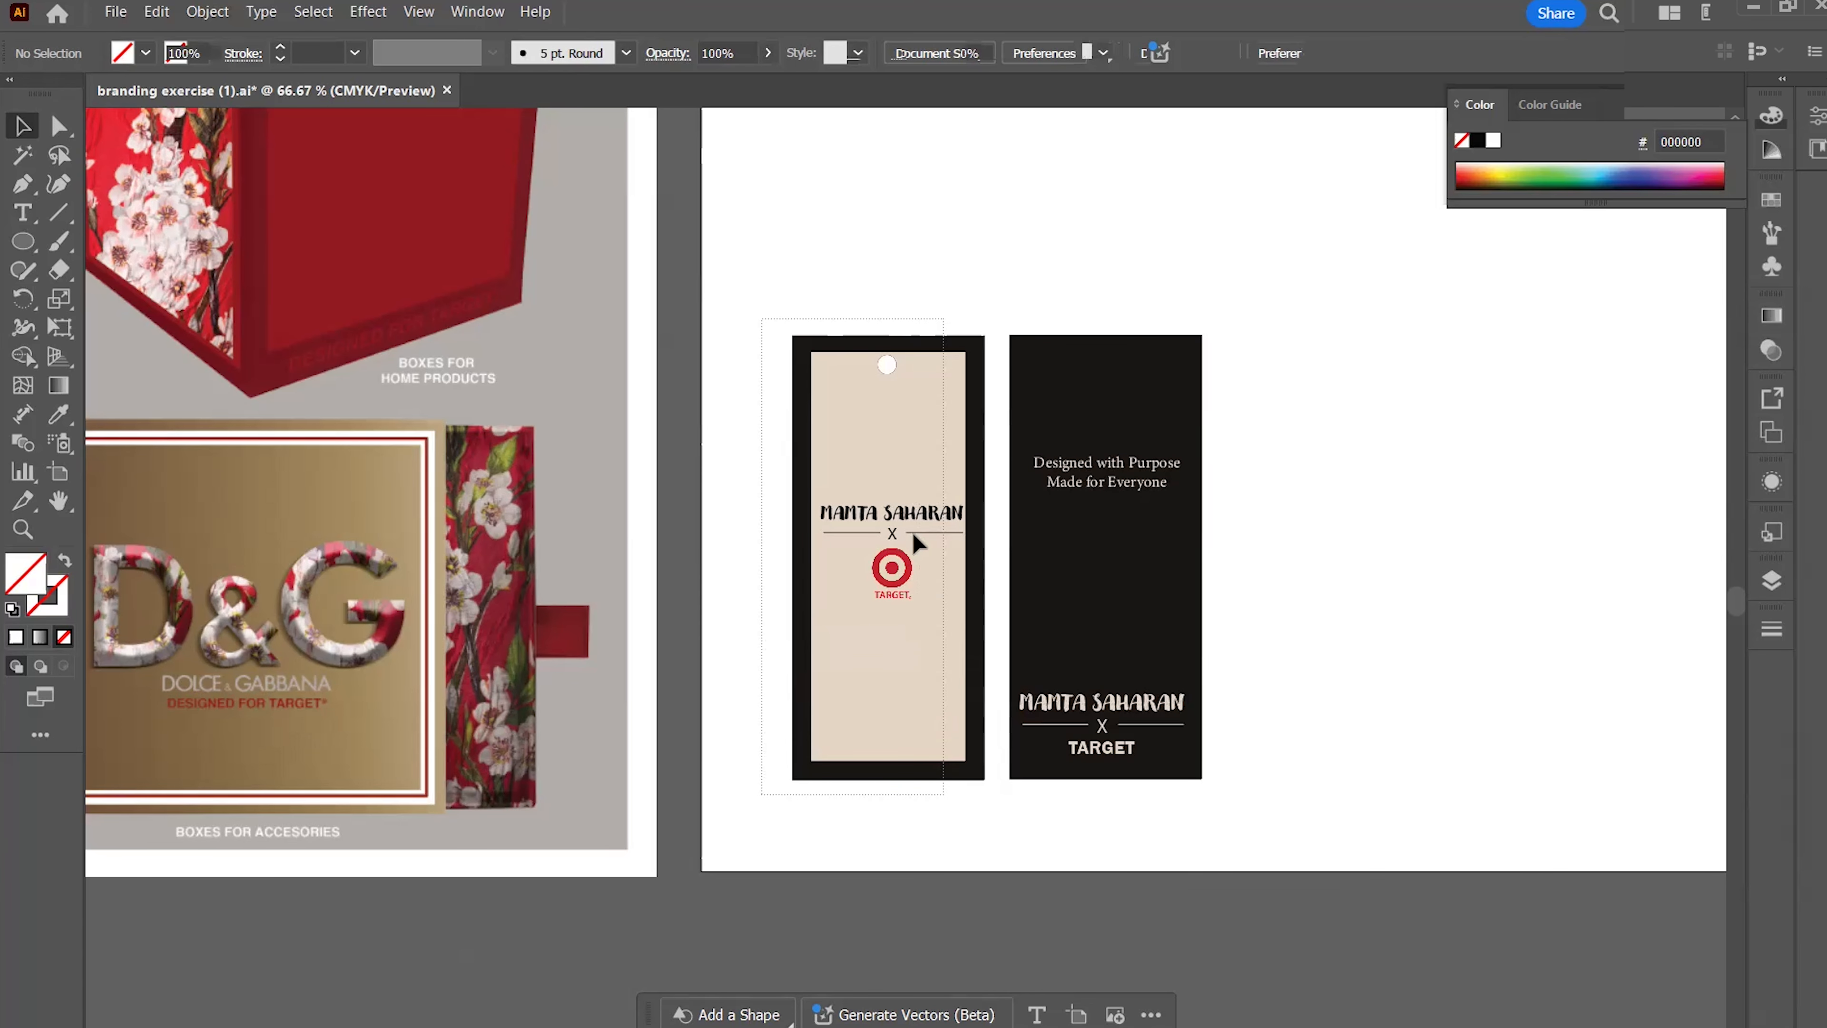
mouse_move(896, 510)
left_mouse_down()
mouse_move(1050, 497)
mouse_move(886, 509)
left_mouse_up()
right_click(888, 511)
mouse_move(999, 975)
left_click(1207, 982)
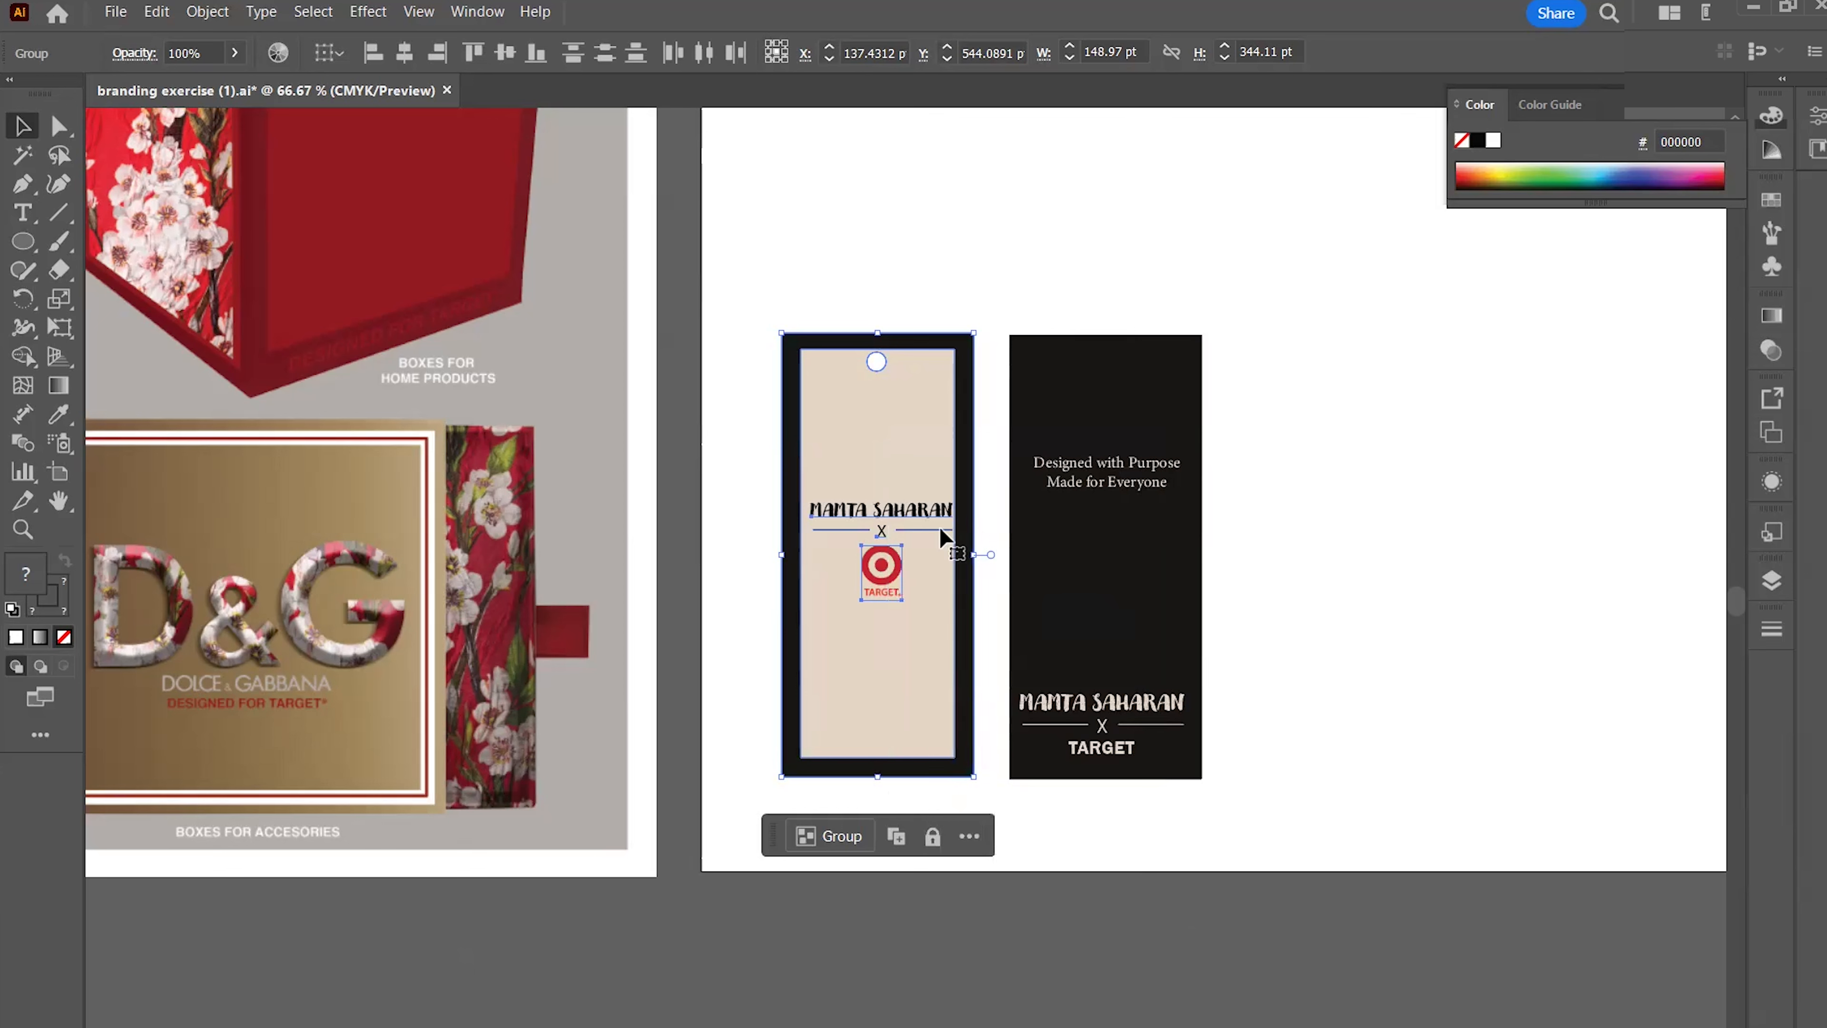
key("ctrl+shift+a")
mouse_move(917, 488)
left_mouse_down()
mouse_move(1127, 510)
mouse_move(1011, 462)
mouse_move(1066, 482)
mouse_move(885, 496)
mouse_move(930, 493)
mouse_move(909, 490)
left_mouse_up()
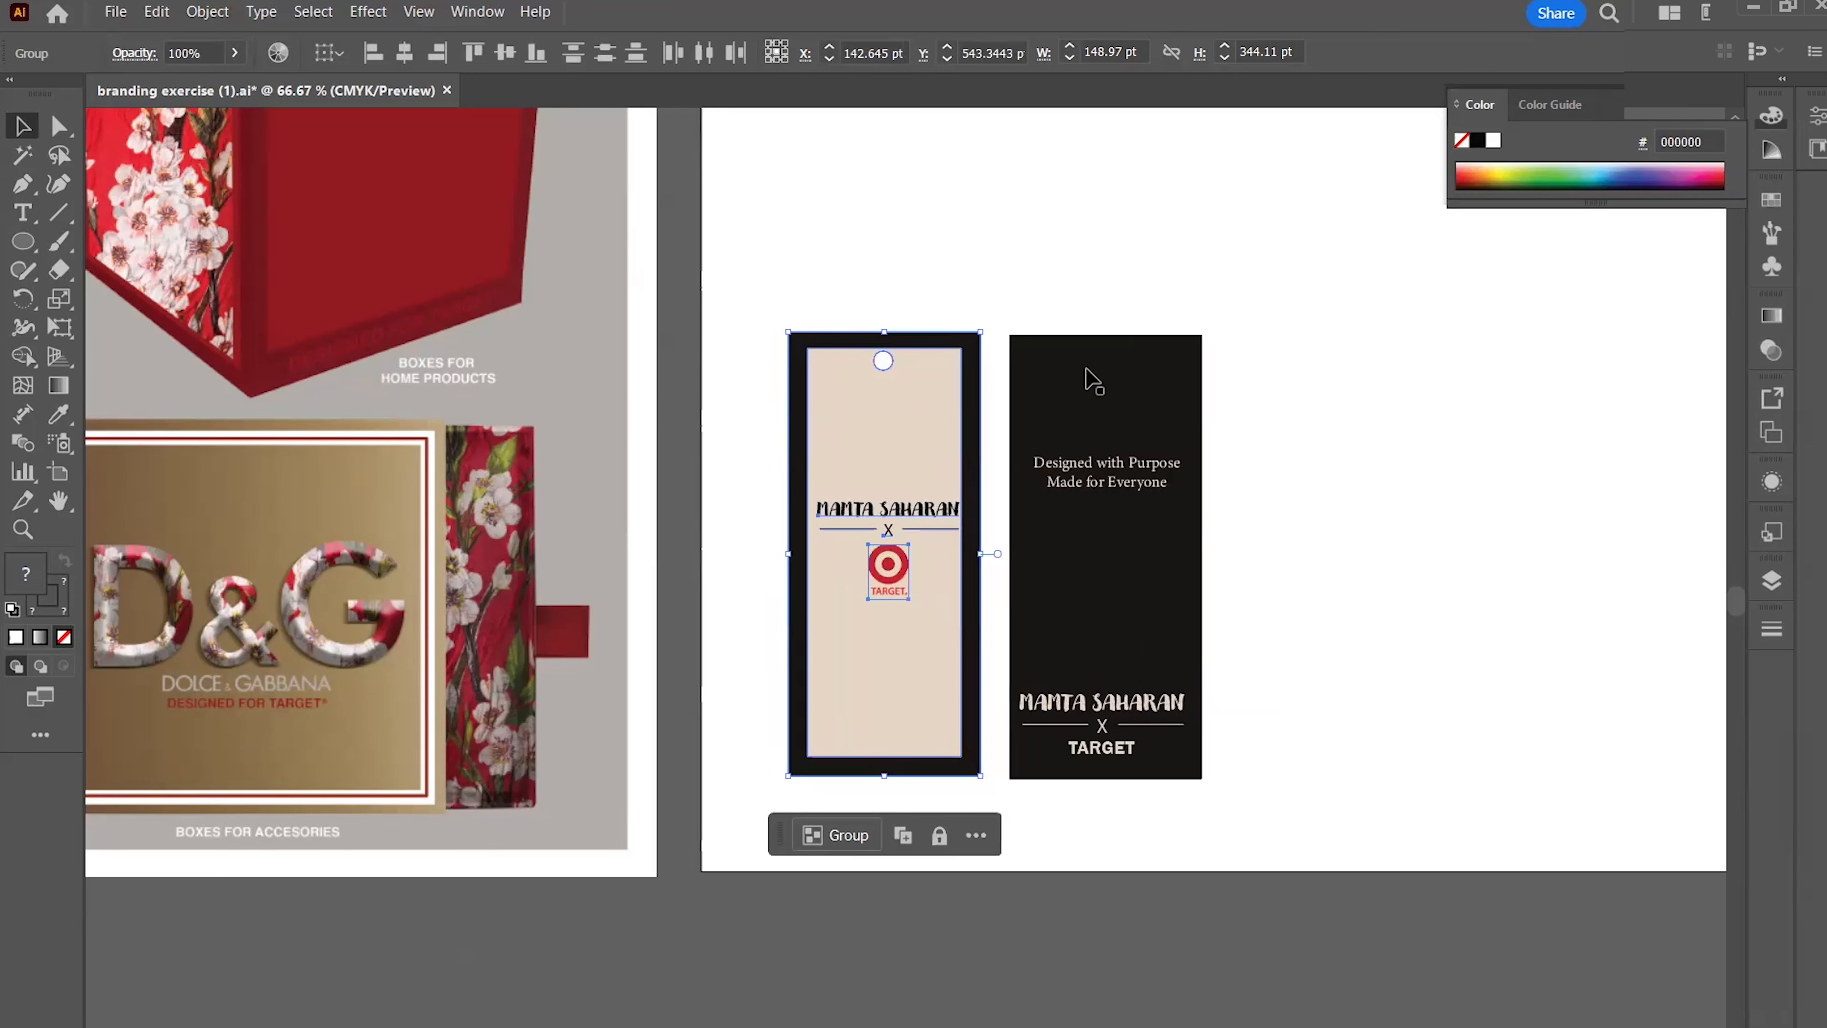
Draw a small string-hole circle near the upper edge of the black tag, lower it slightly, and select it with the tag
scroll(1134, 389, "up", 1)
scroll(1132, 392, "up", 1)
scroll(995, 400, "up", 1)
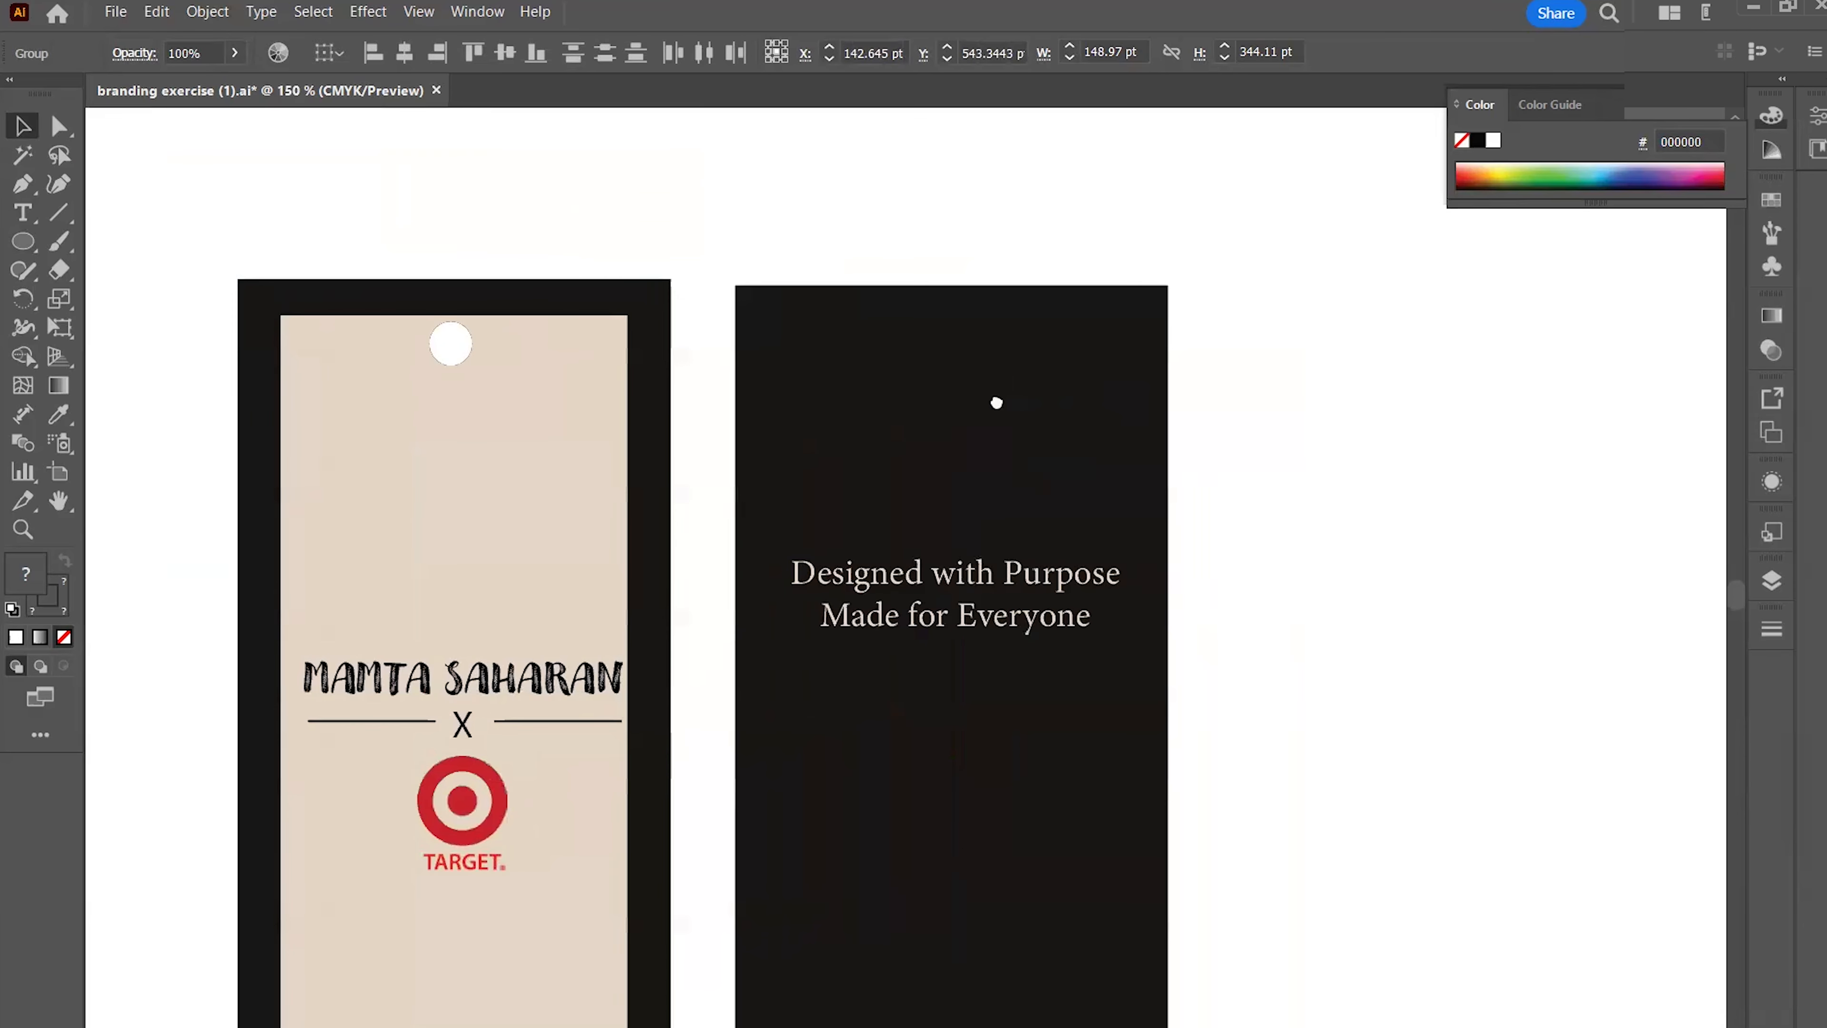
left_click(28, 250)
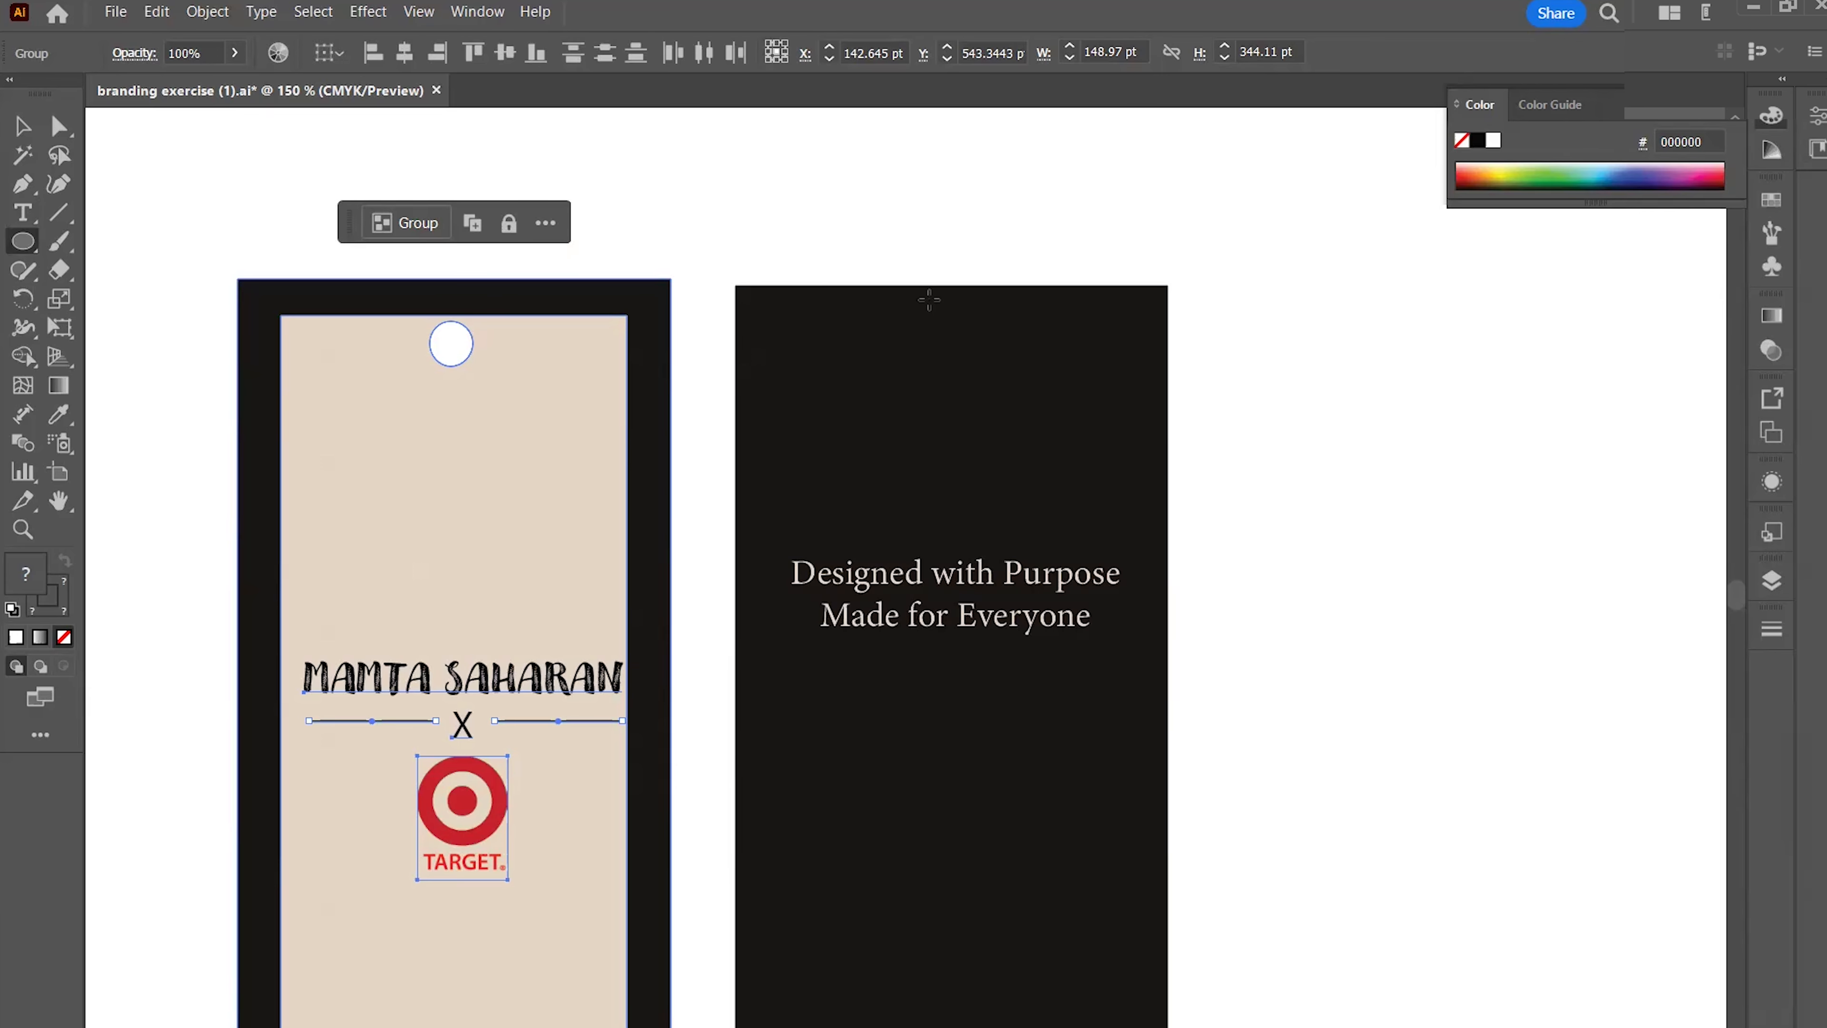
left_click_drag(925, 298, 966, 338)
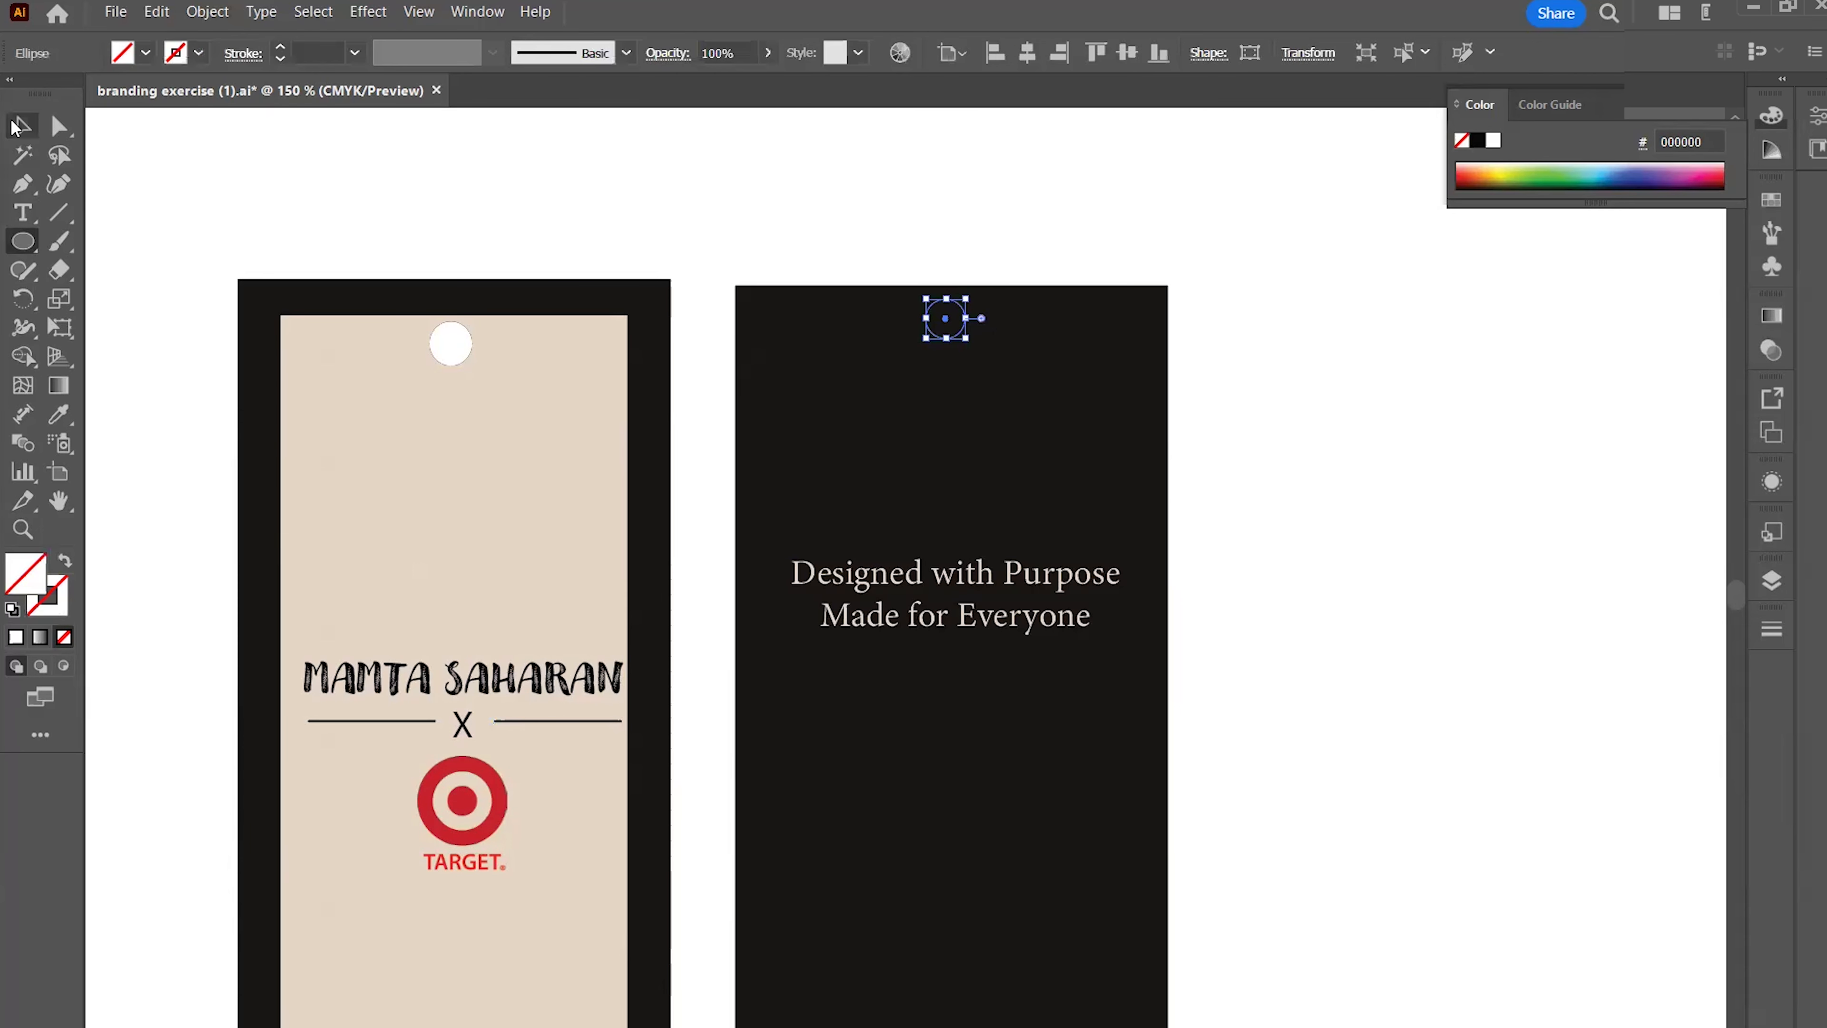
key("v")
left_click_drag(950, 321, 1132, 481)
left_click(938, 277)
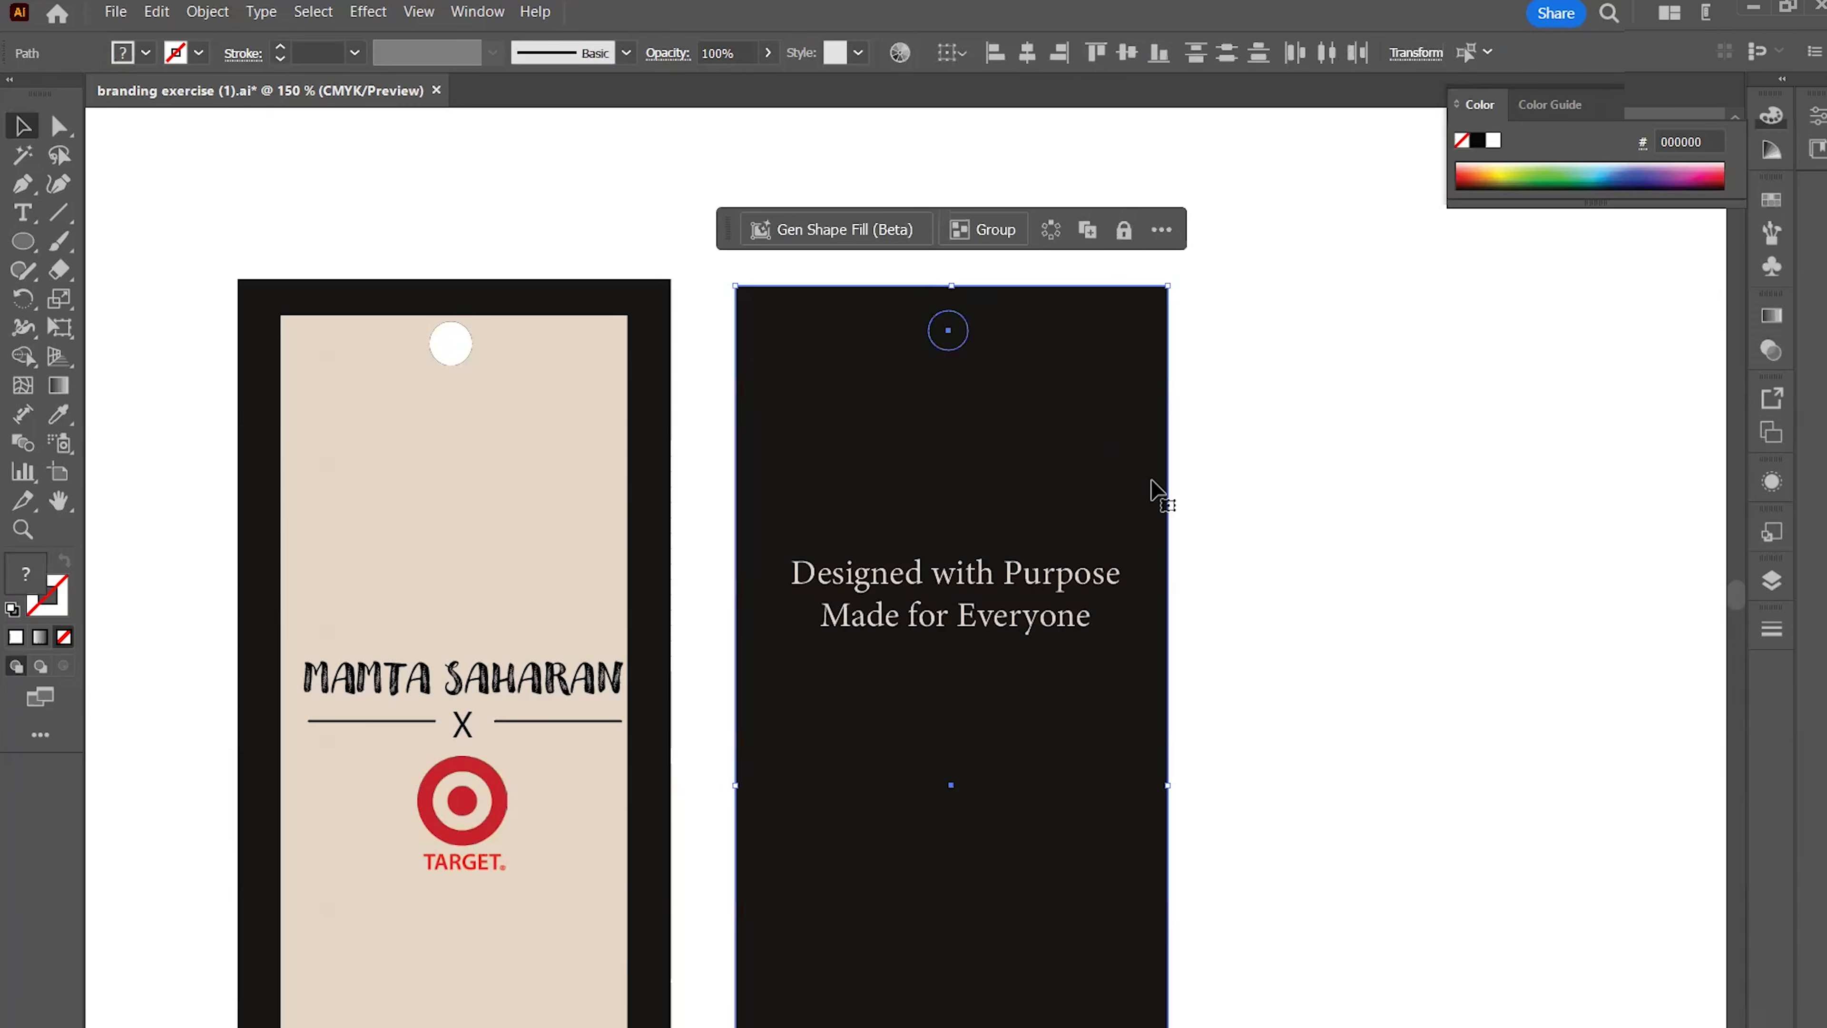
Cut the circle out of the black tag using the Shape Builder tool and deselect the tag
left_click(23, 357)
left_click(134, 357)
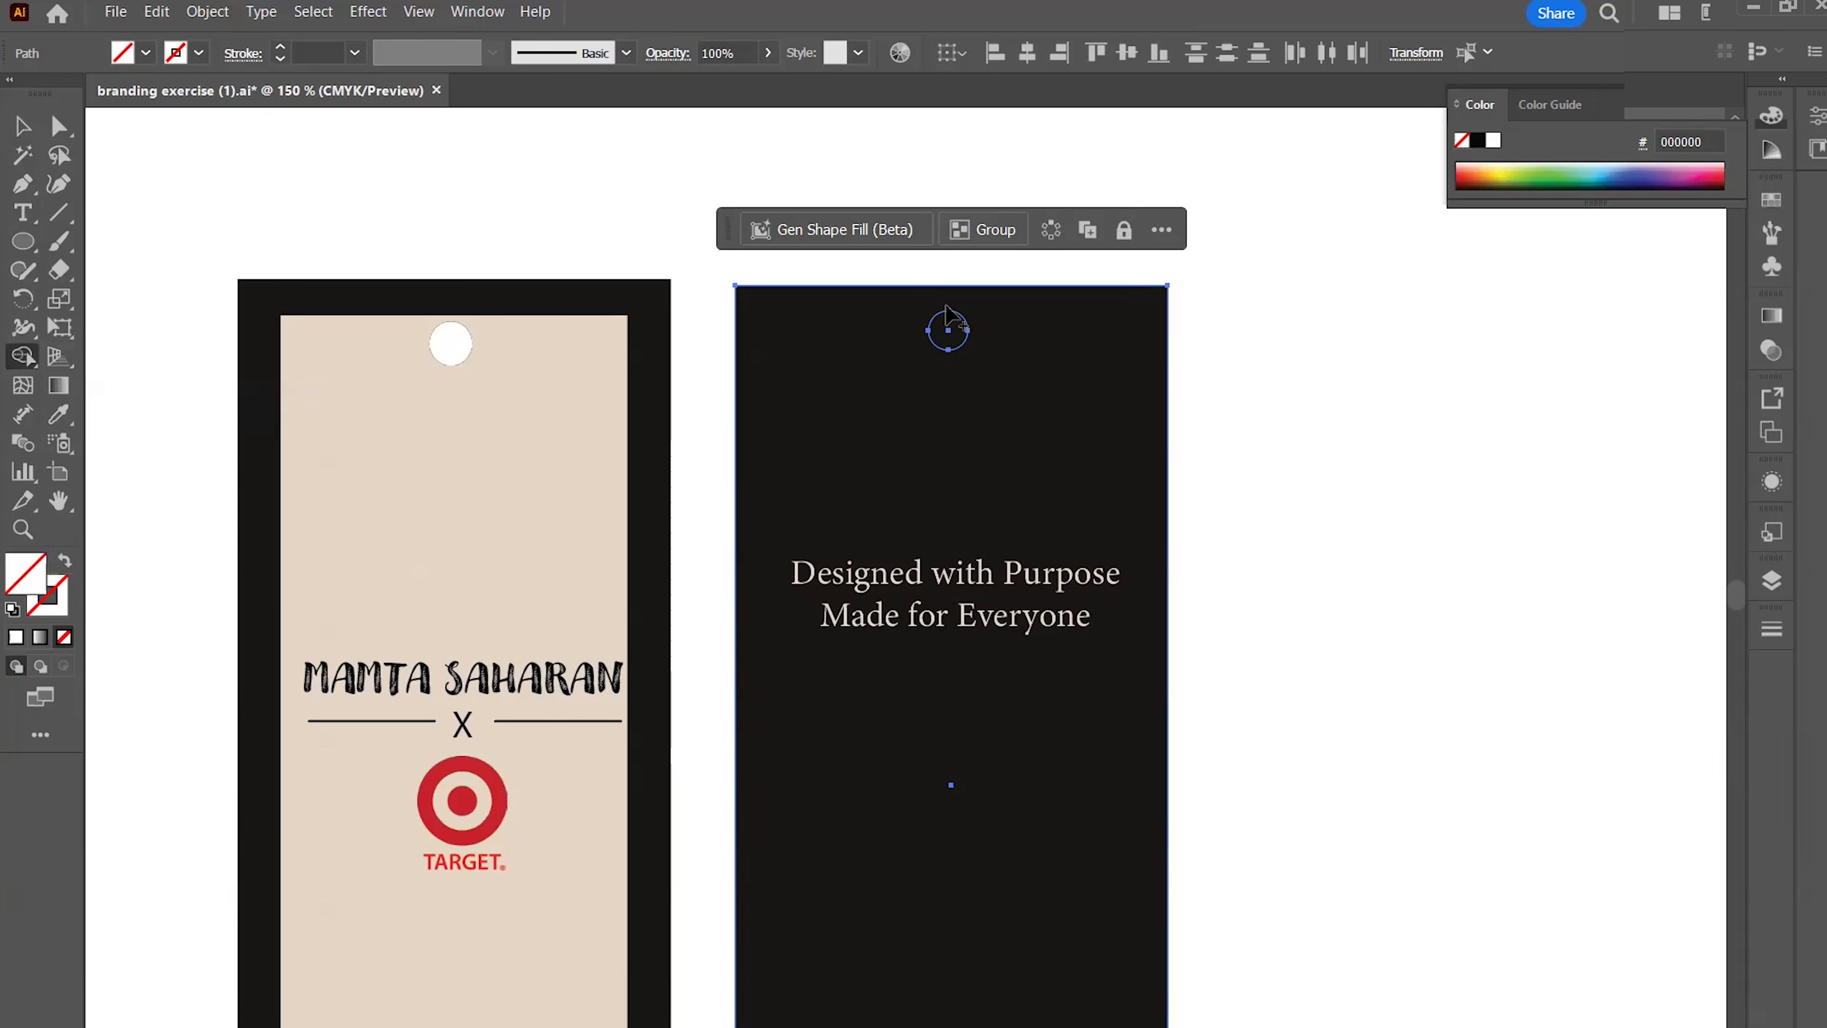
left_click(950, 332, "alt")
key("v")
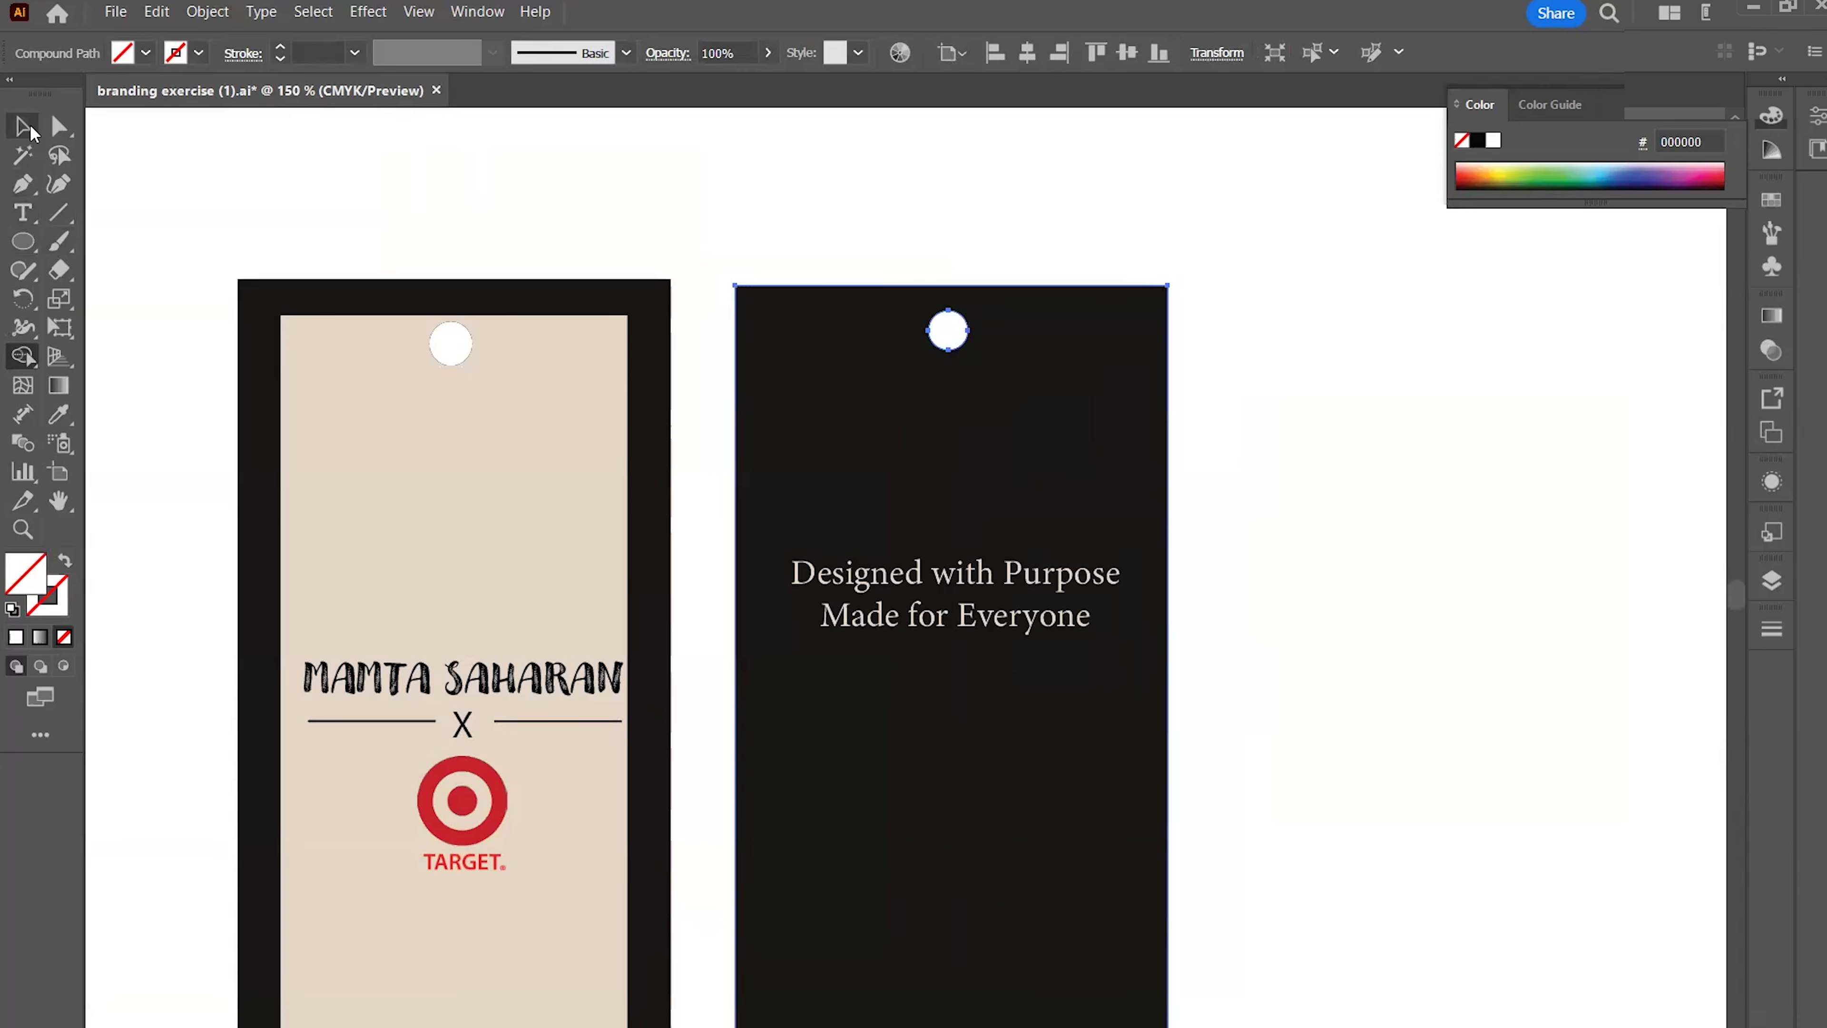
left_click(1270, 533)
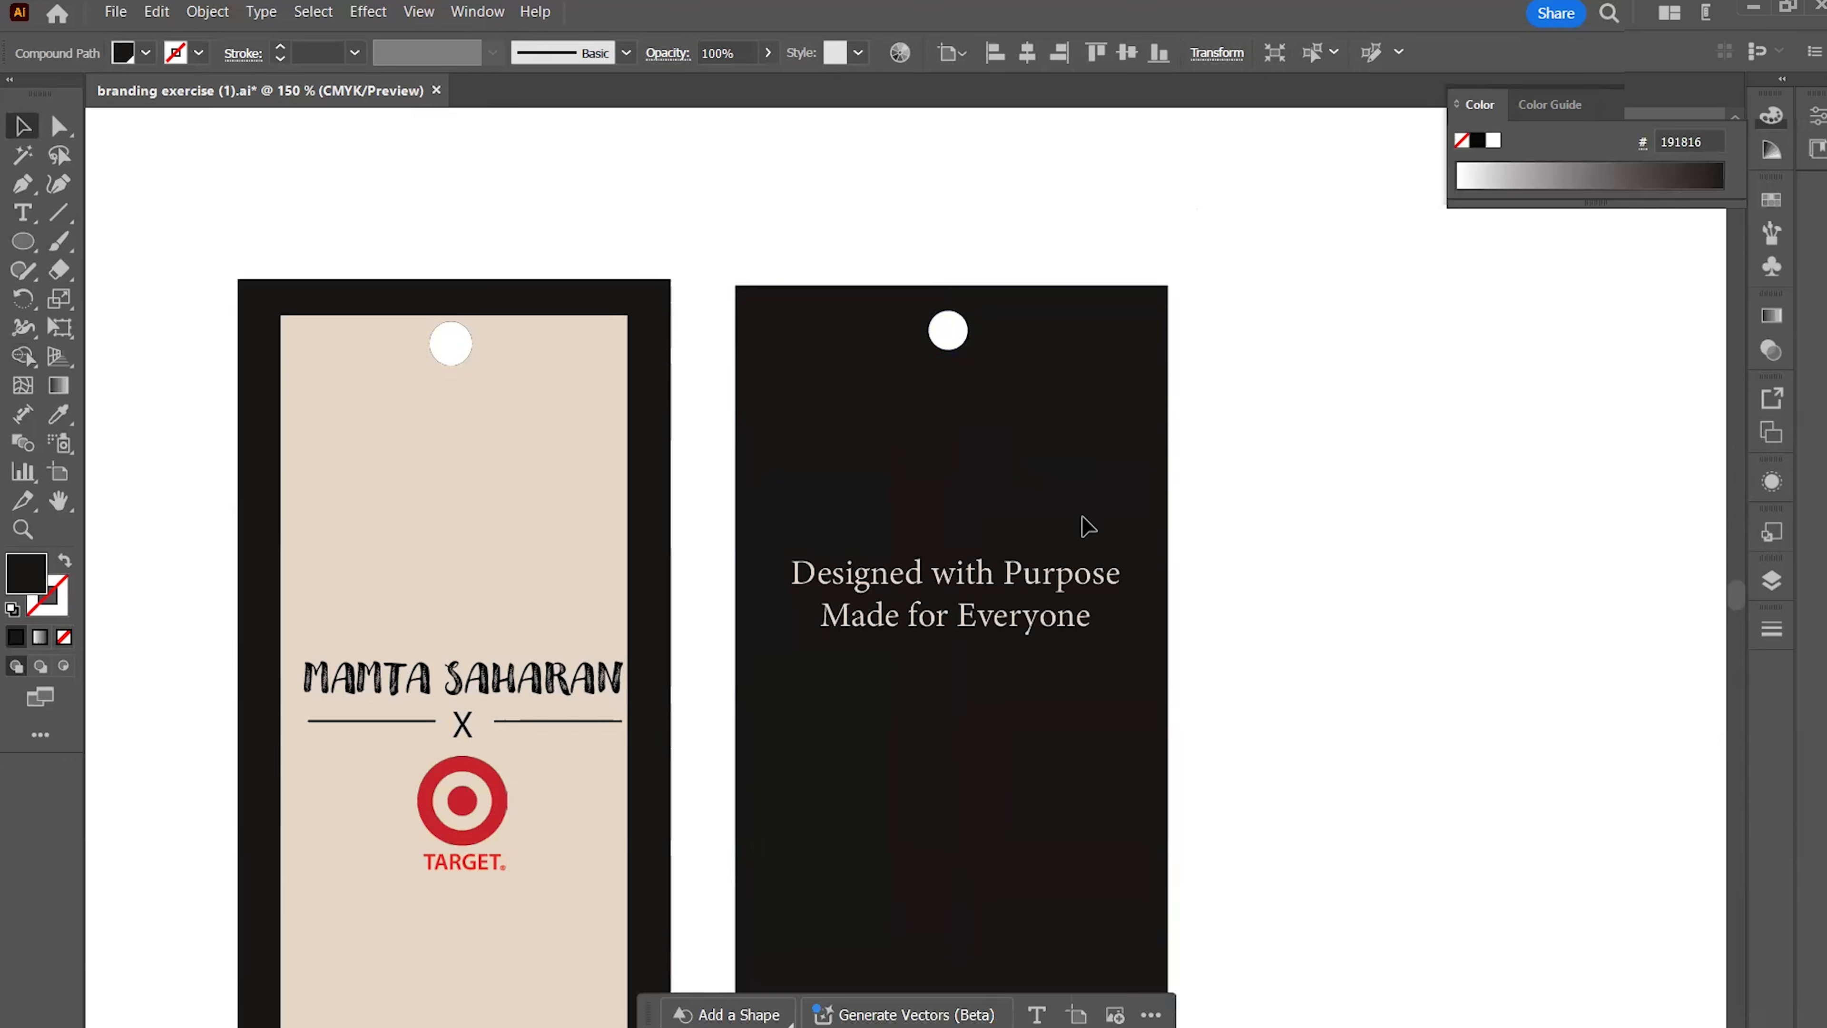
scroll(1082, 517, "down", 2)
left_click_drag(1014, 523, 836, 549)
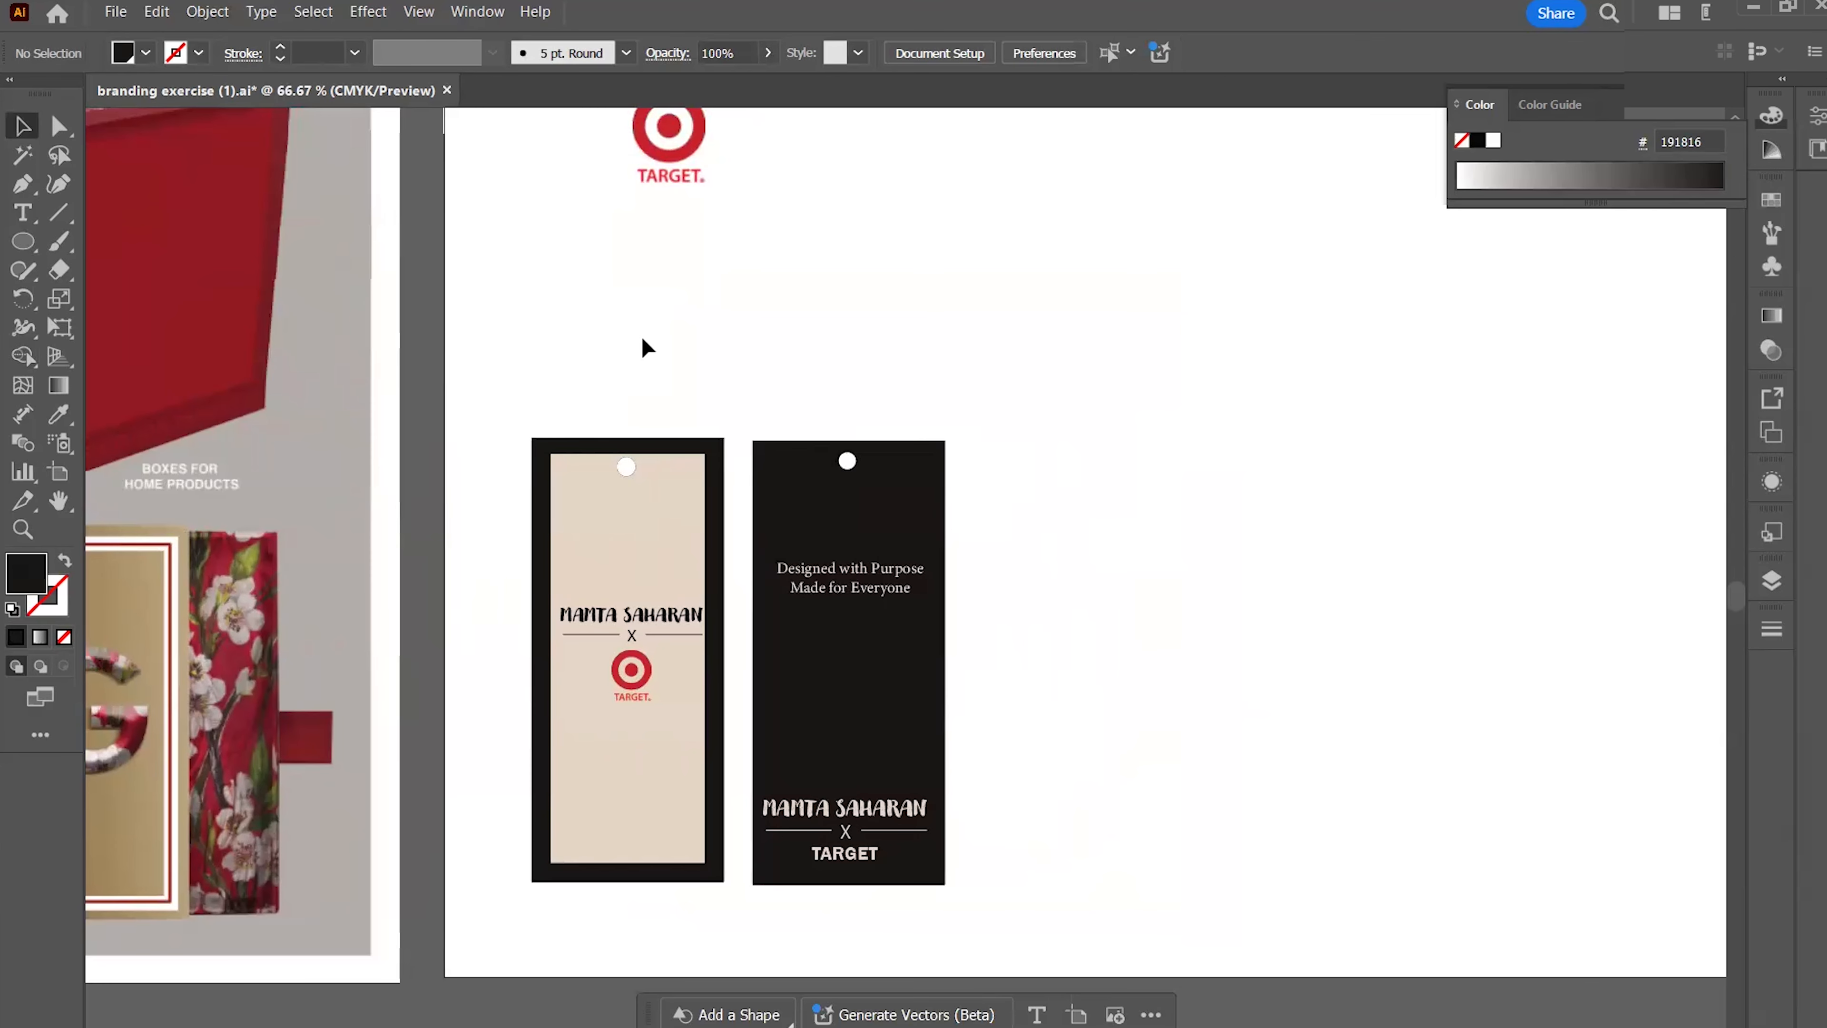
scroll(647, 454, "up", 3)
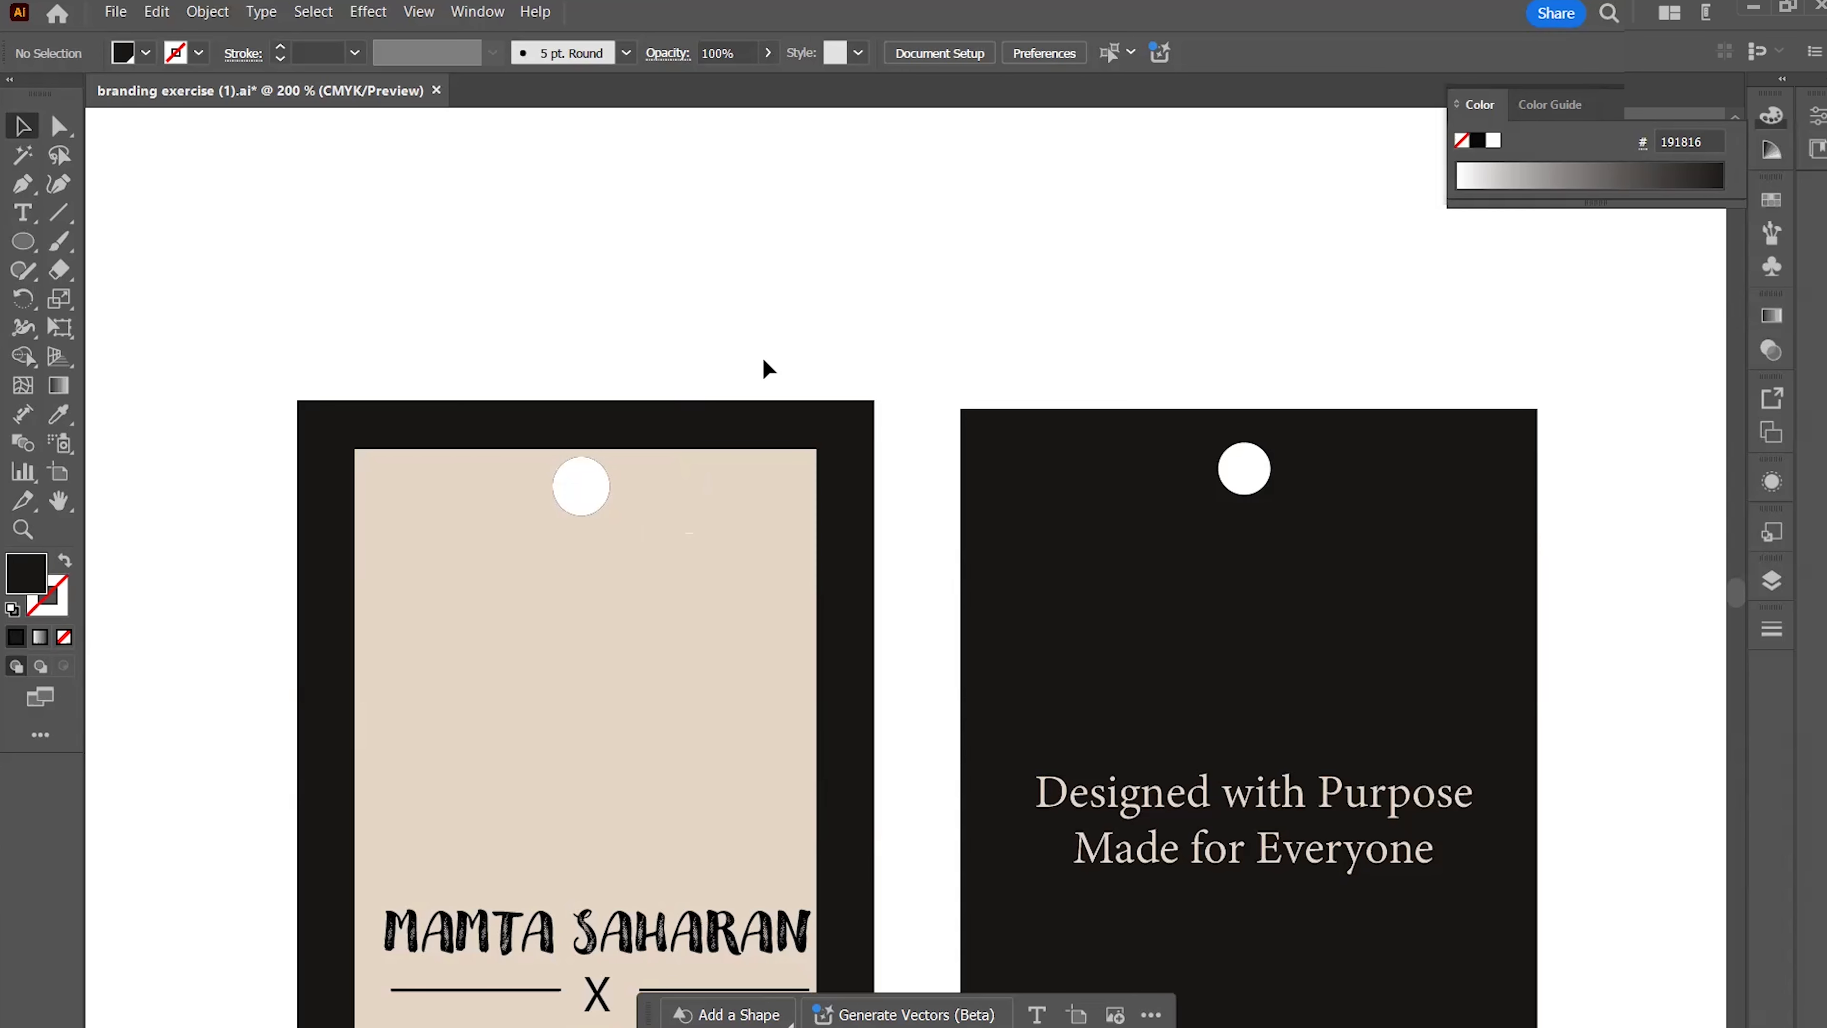
Draw a curved string with the Pen tool from above the beige tag into its hole, using a black stroke and no fill
left_click(21, 186)
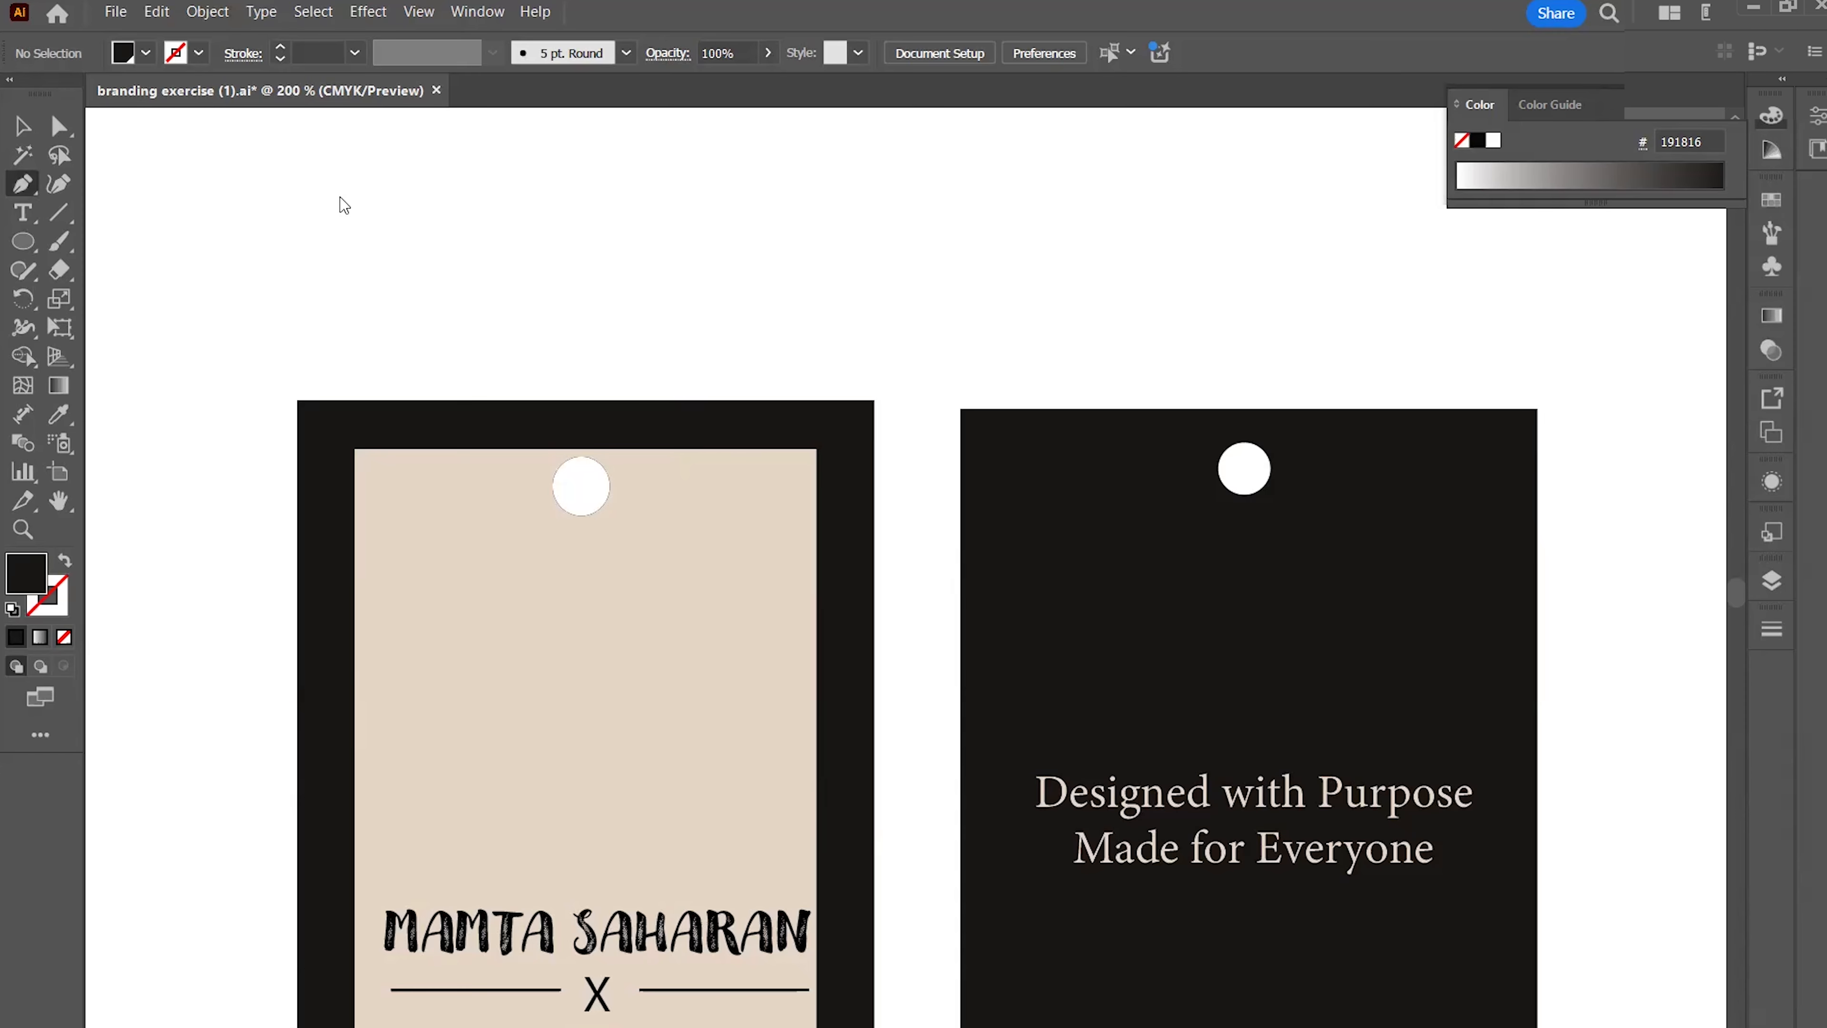
left_click(443, 219)
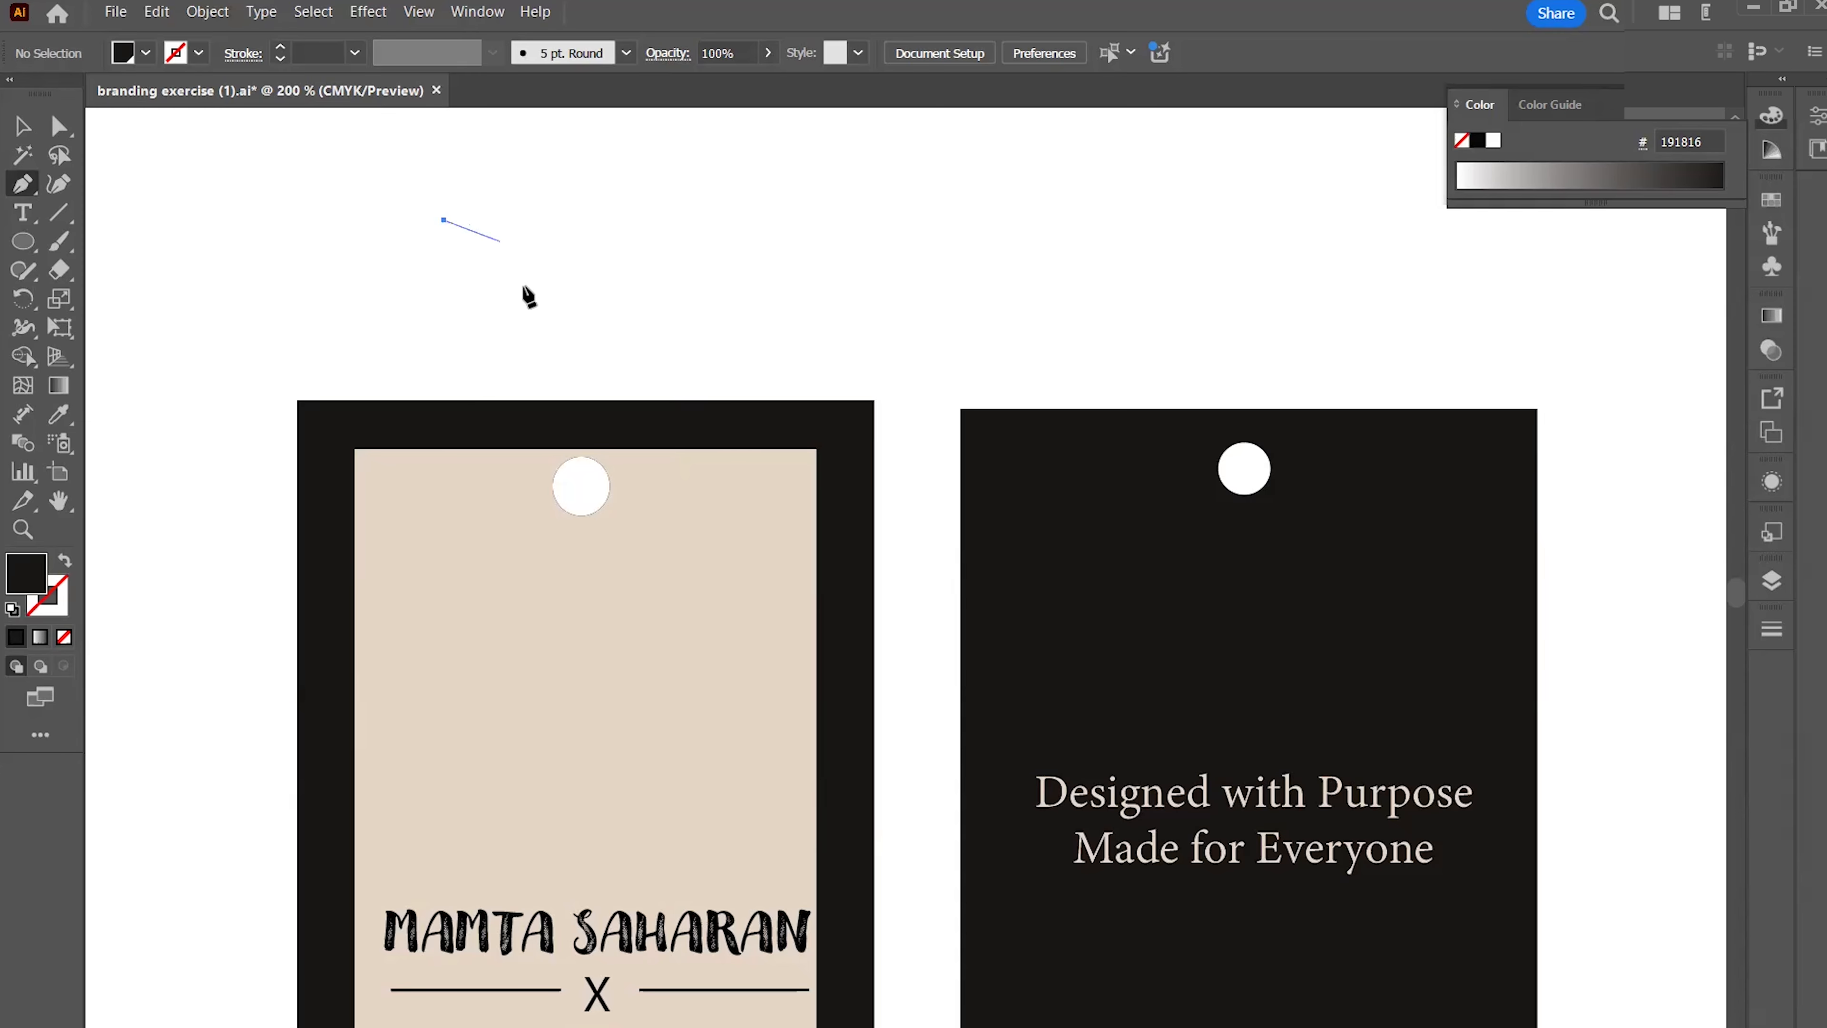
left_click(513, 335)
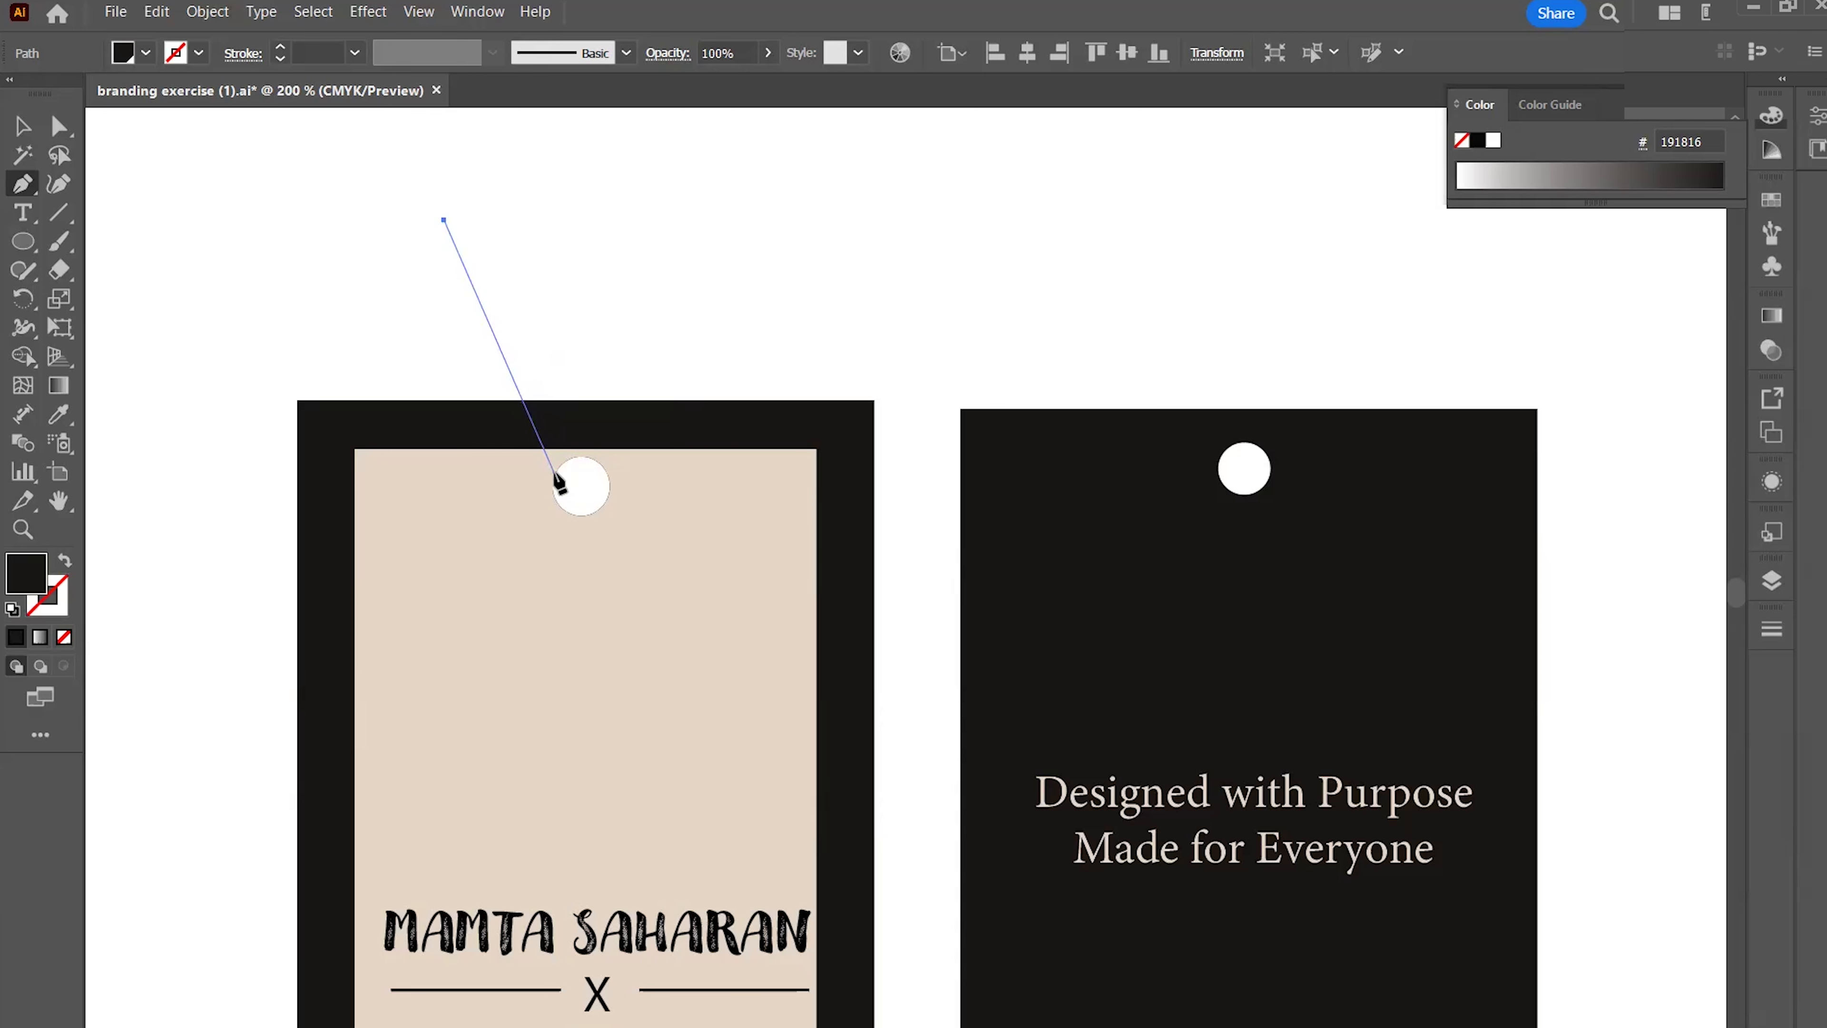
left_click(582, 516)
left_click_drag(583, 517, 603, 508)
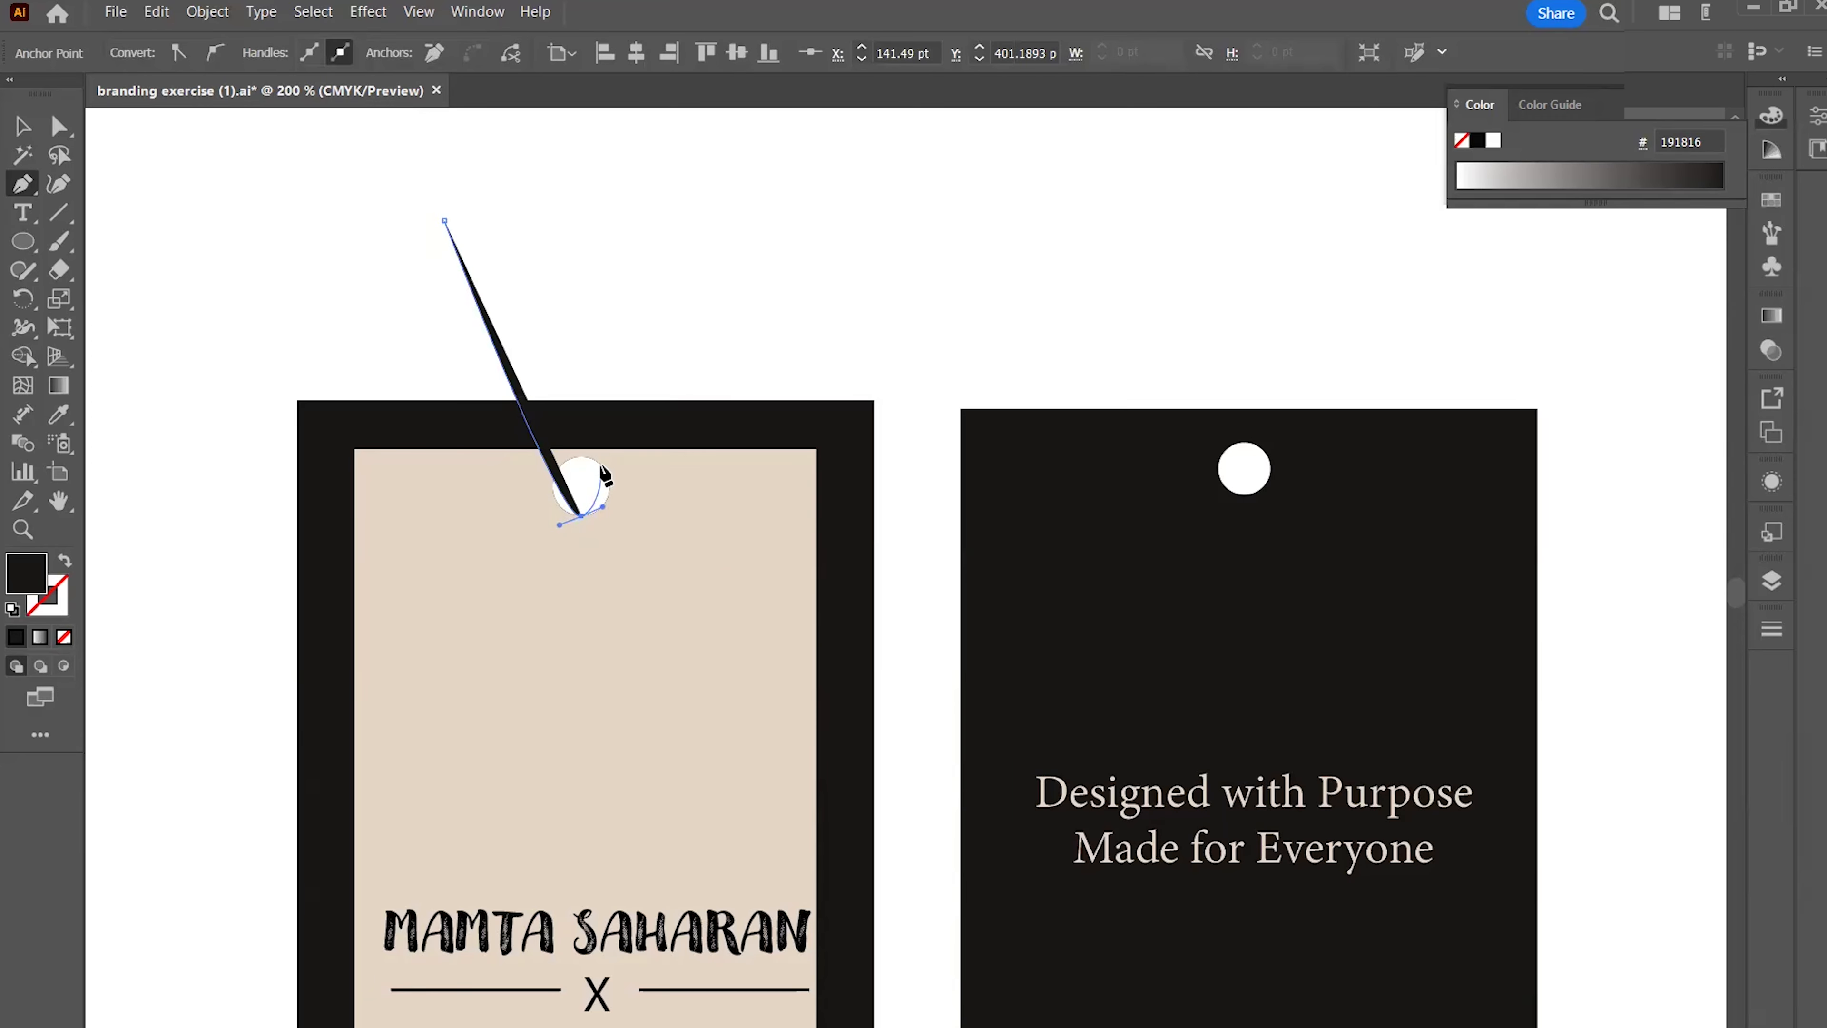
left_click(602, 468)
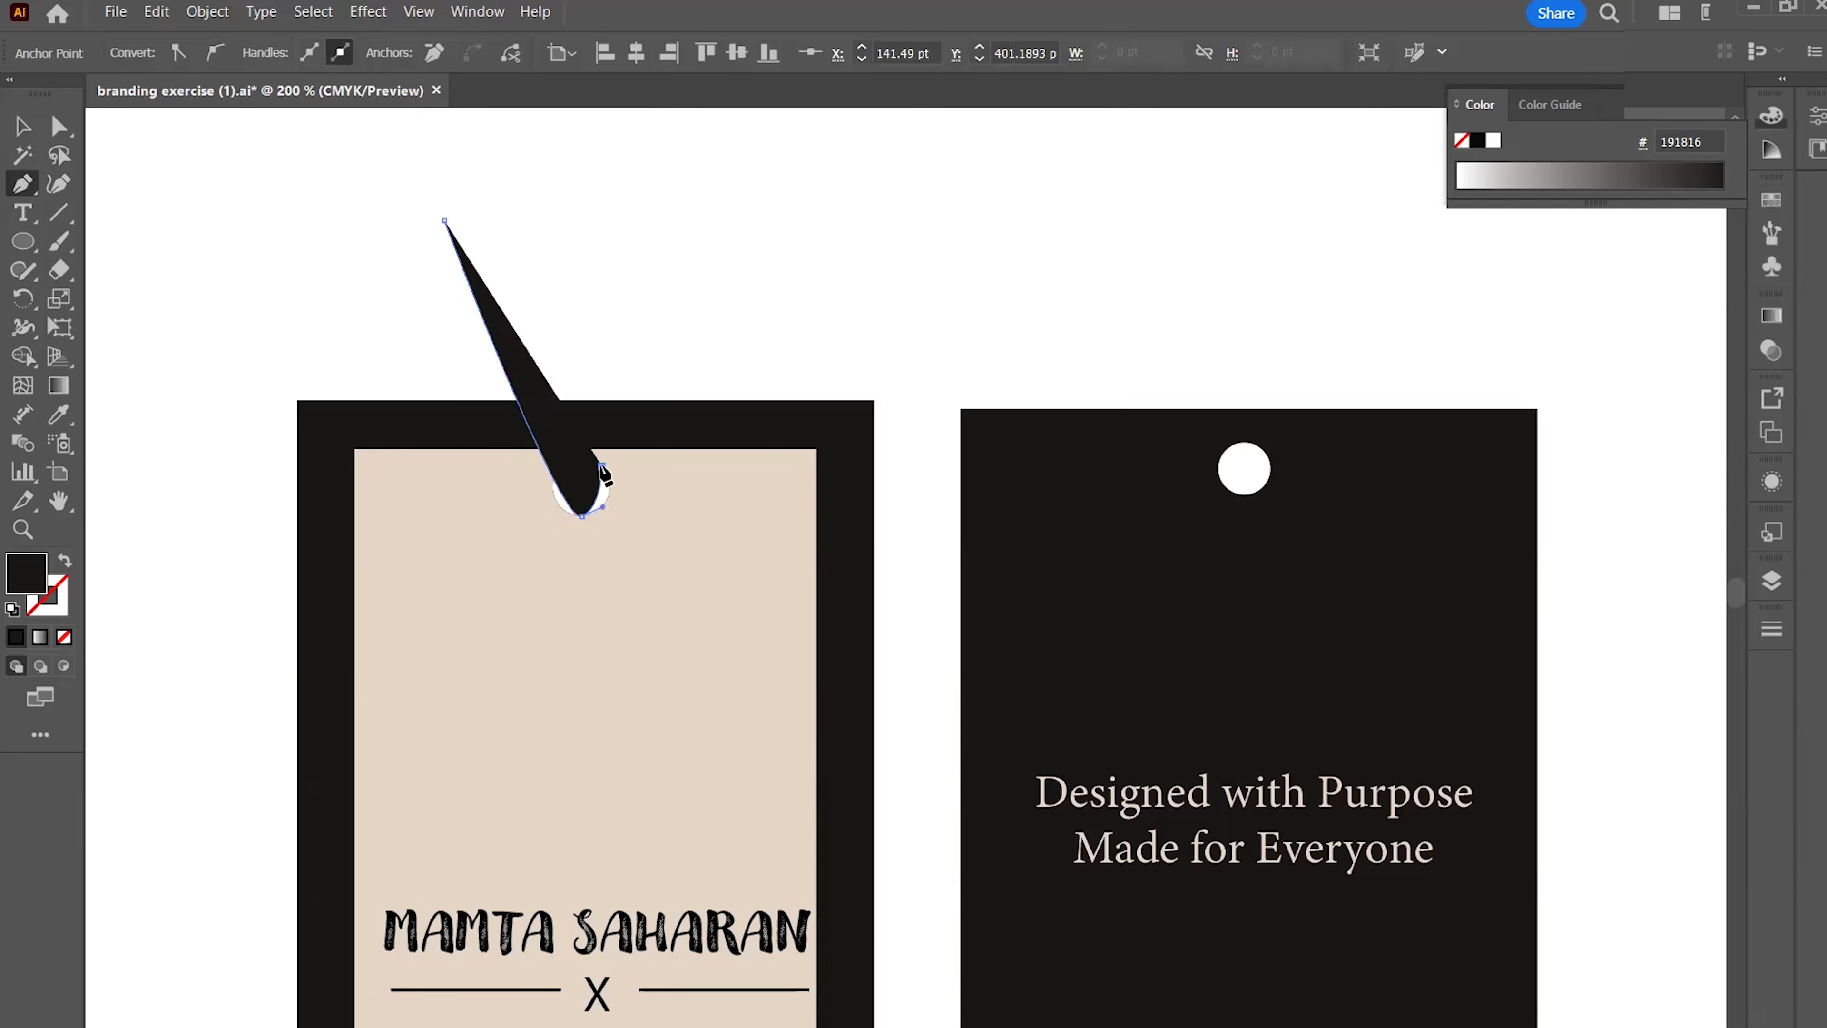
left_click(67, 560)
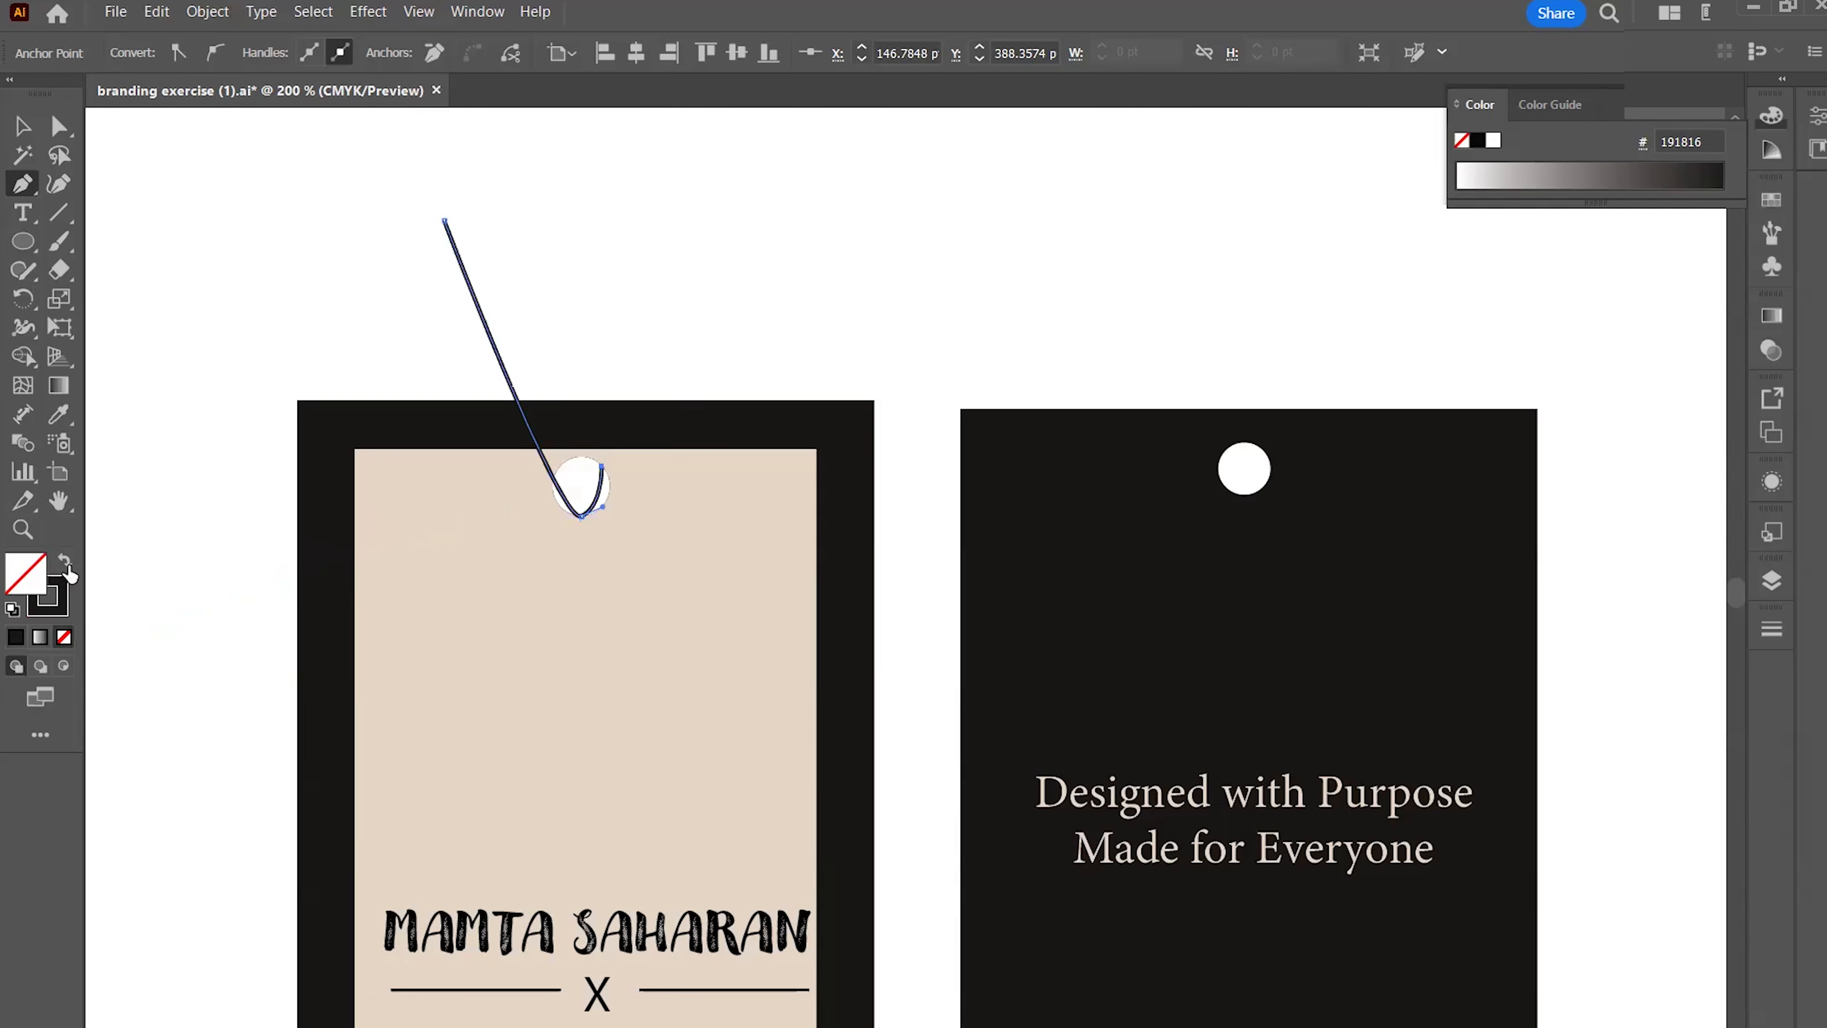
left_click(22, 128)
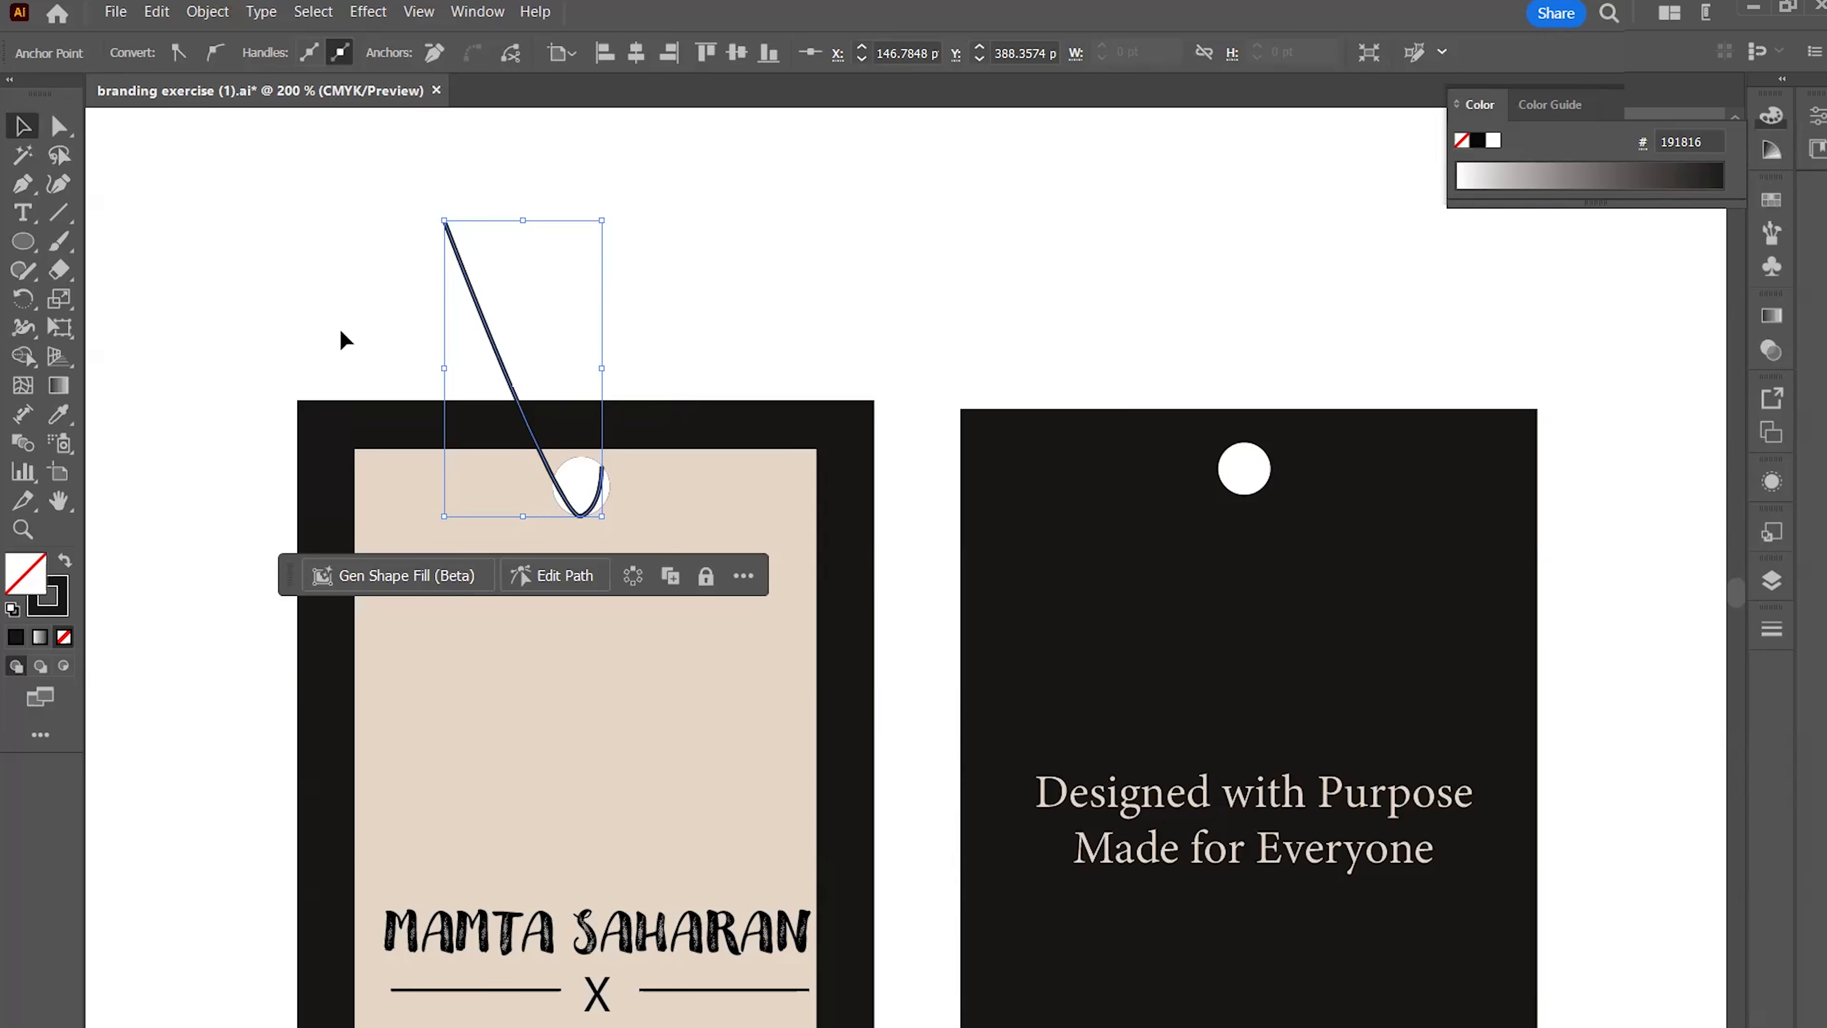
Reshape the string by raising its lowest anchor inside the hole and shifting its upper end closer above the hole, then deselect it
left_click(59, 127)
left_click(580, 513)
left_click_drag(578, 505, 550, 505)
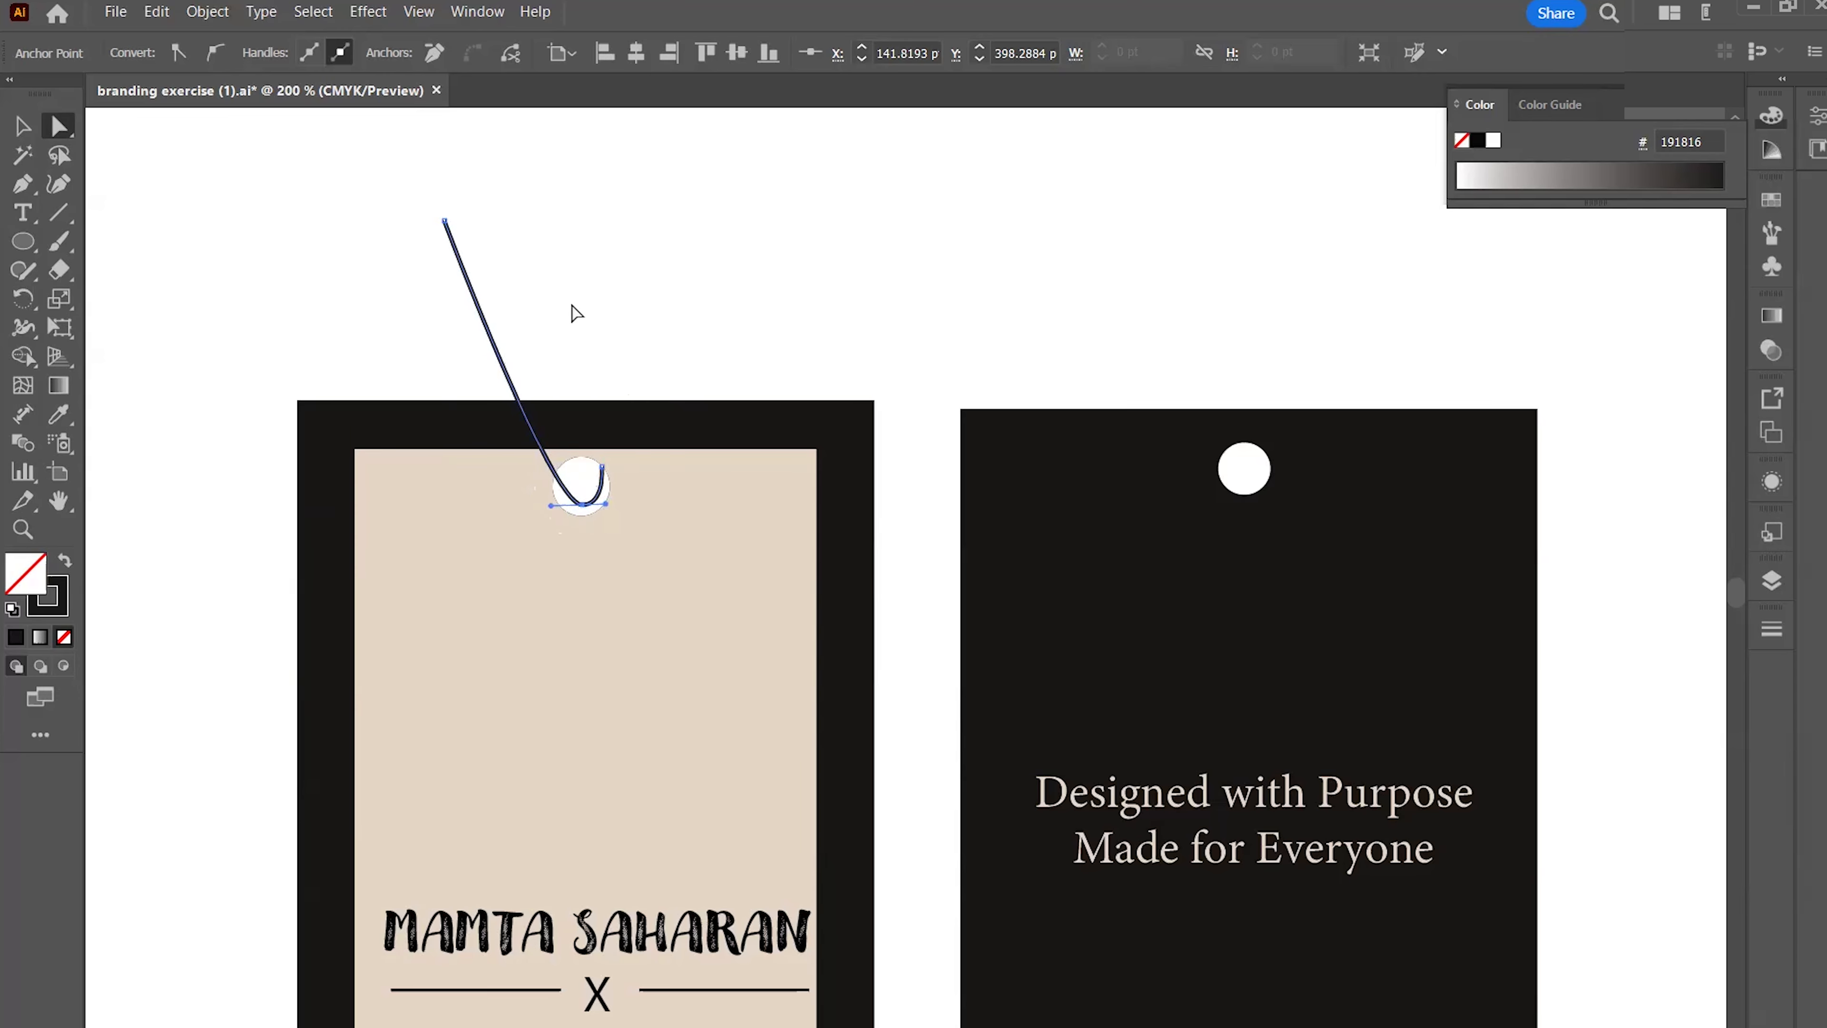
left_click_drag(444, 218, 539, 220)
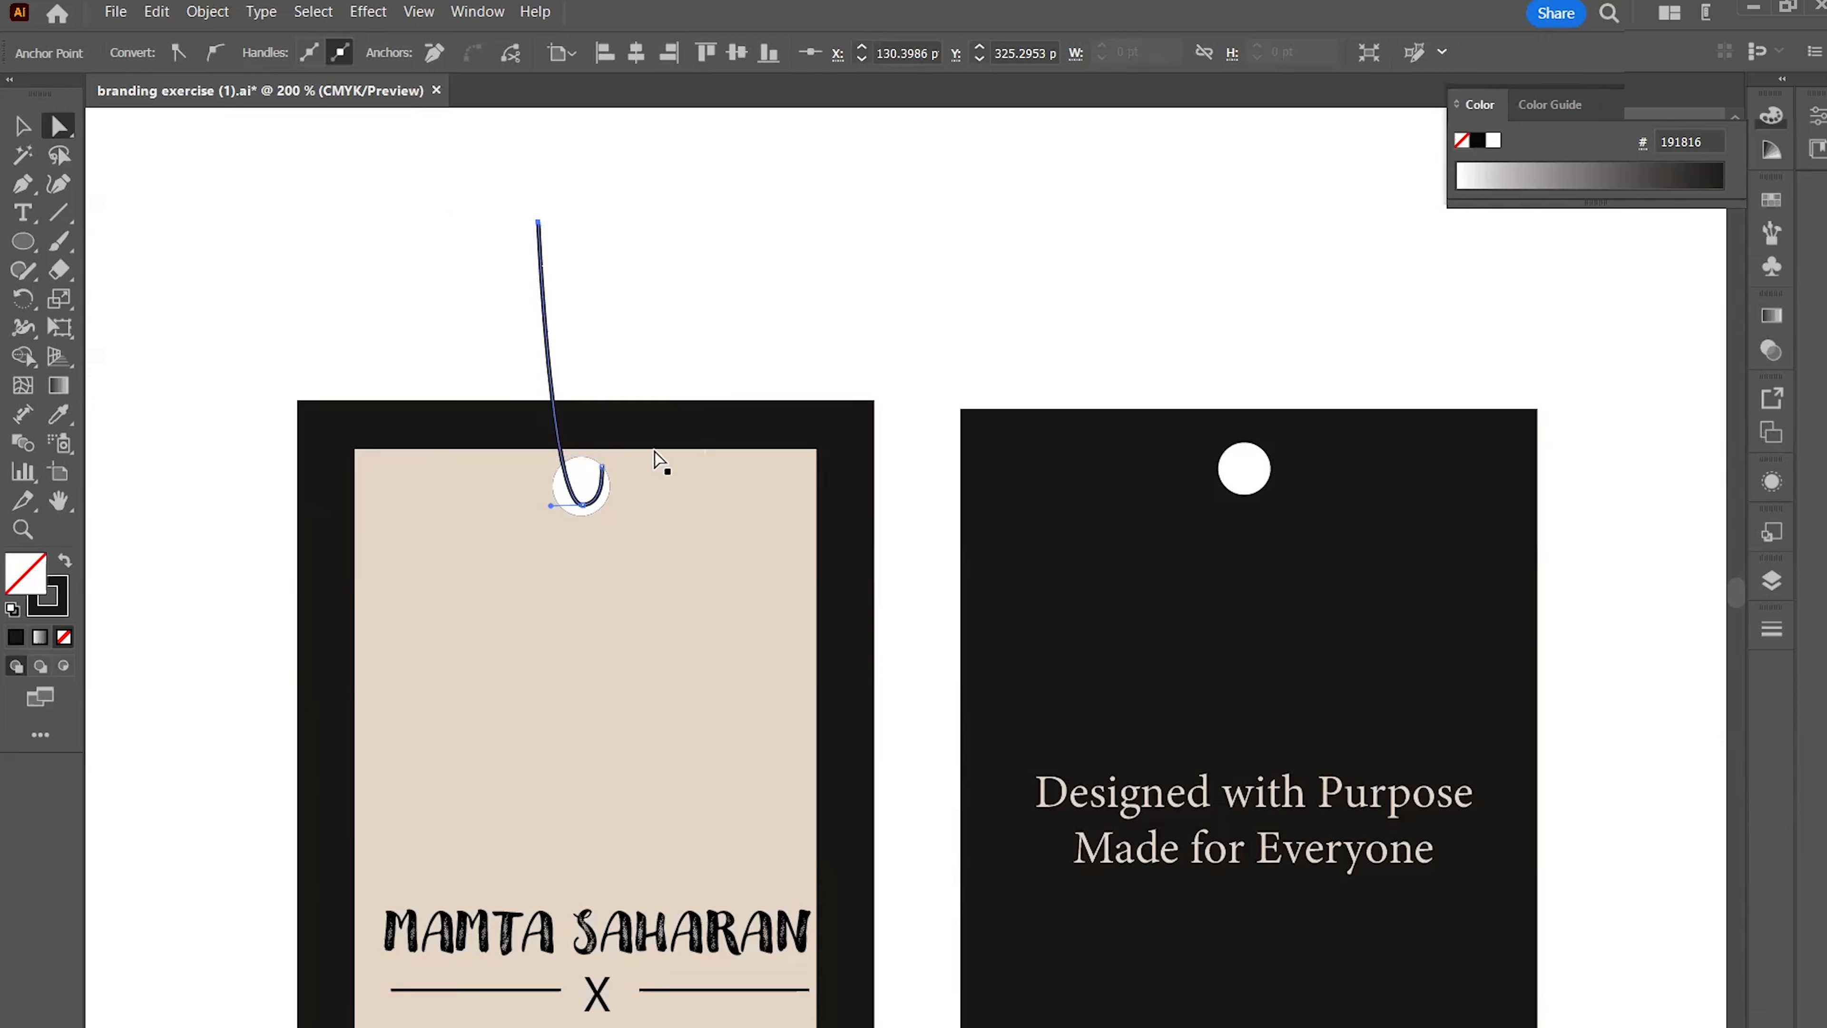
left_click(602, 491)
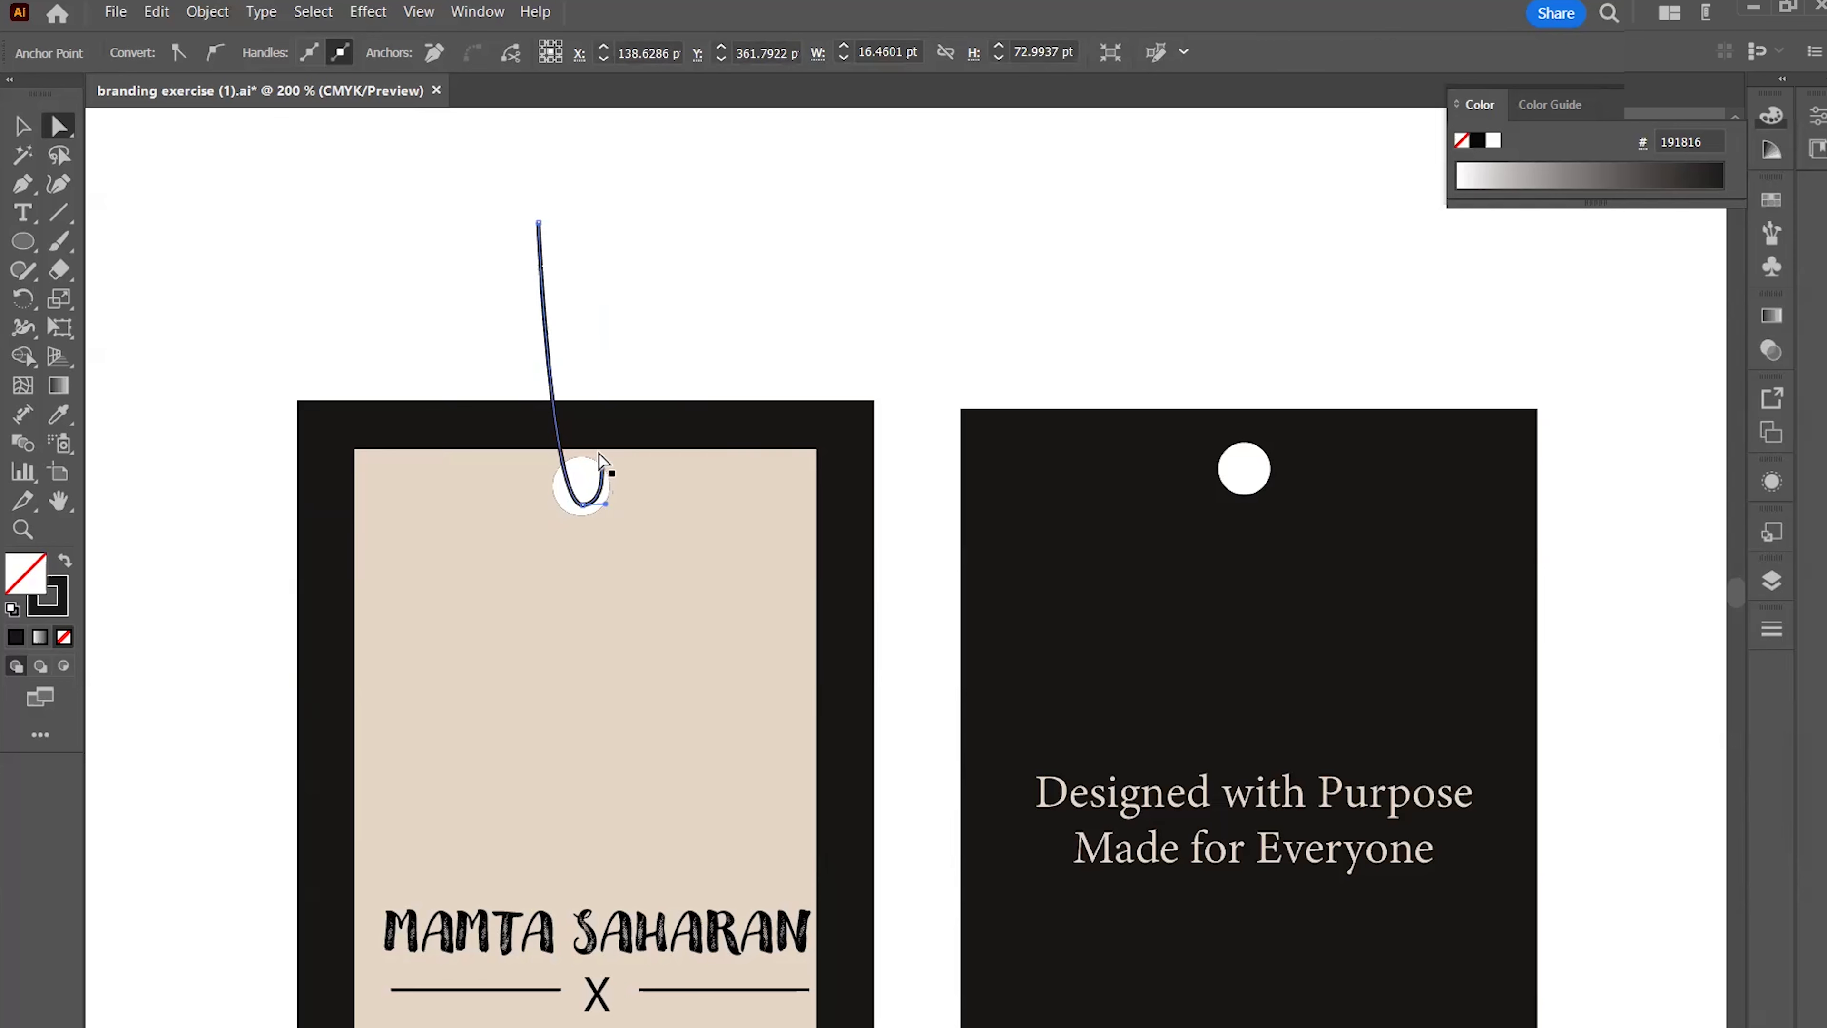
left_click(599, 344)
Draw a second, slightly curved string strand rising from the beige tag's upper edge beside the first strand, and nudge it into place
left_click(22, 183)
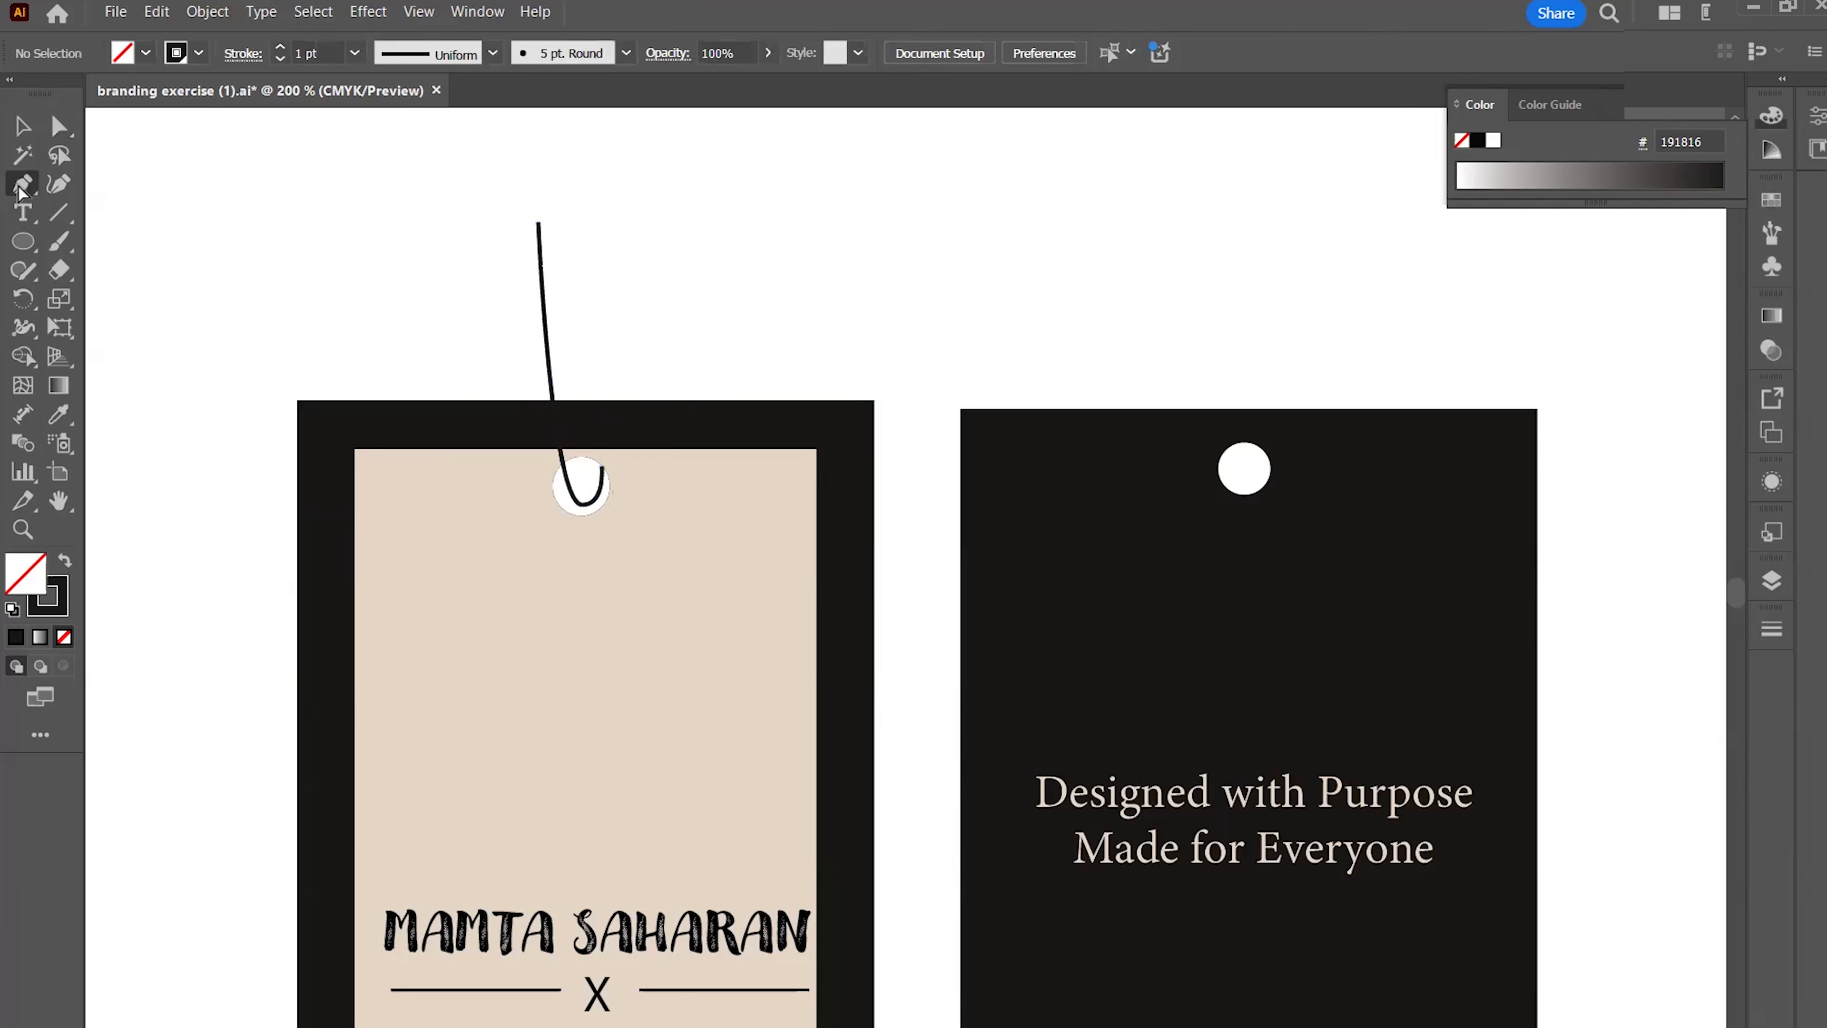
left_click(603, 402)
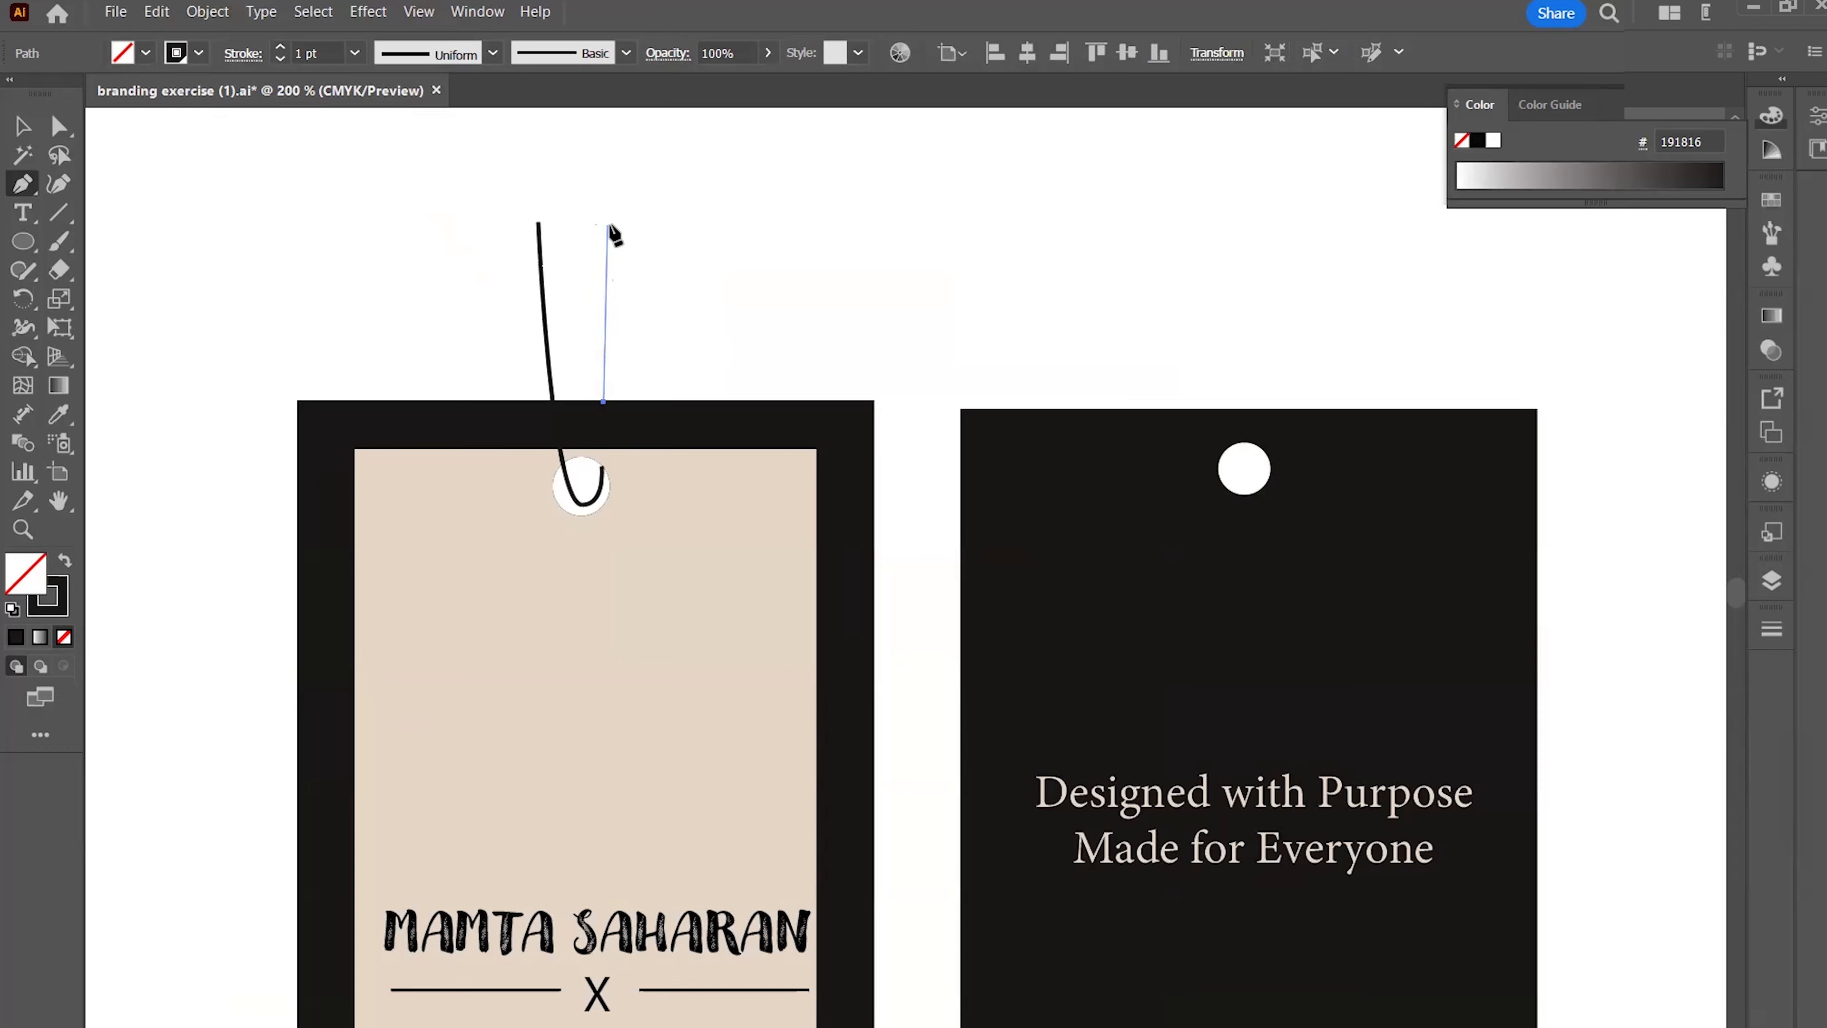
left_click_drag(614, 224, 606, 194)
left_click(22, 125)
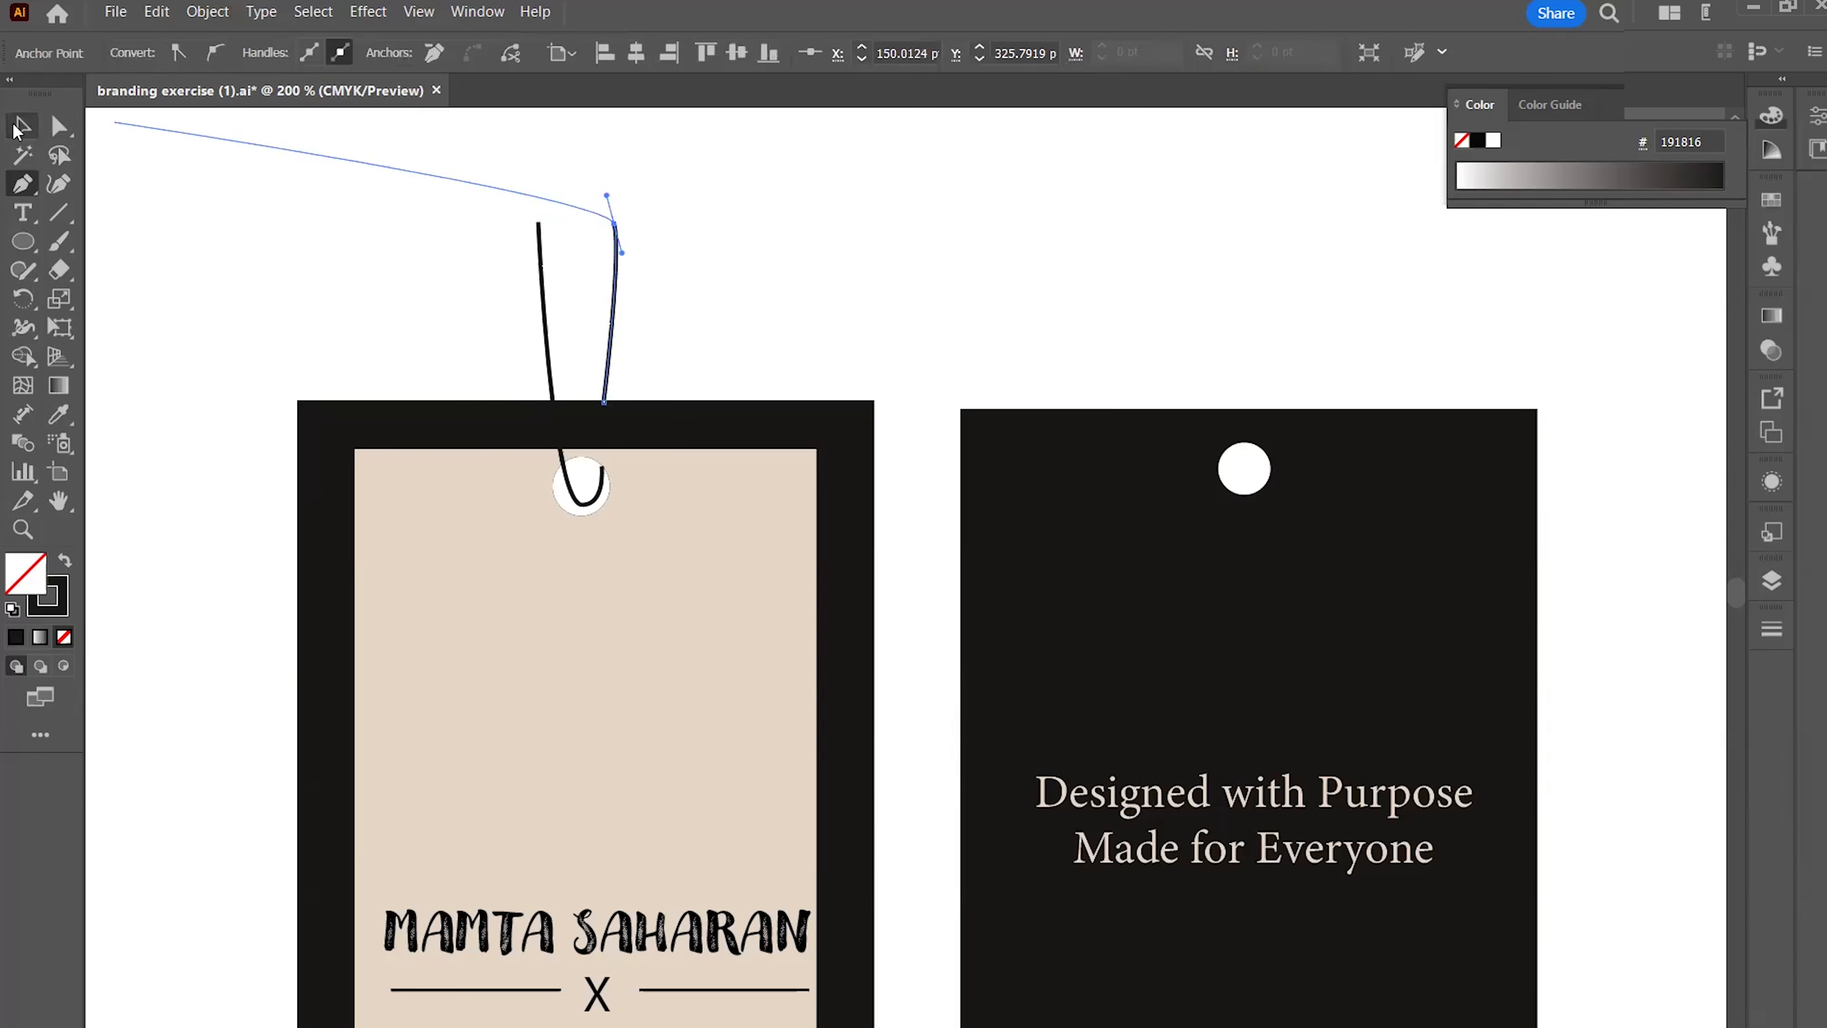
left_click(612, 333)
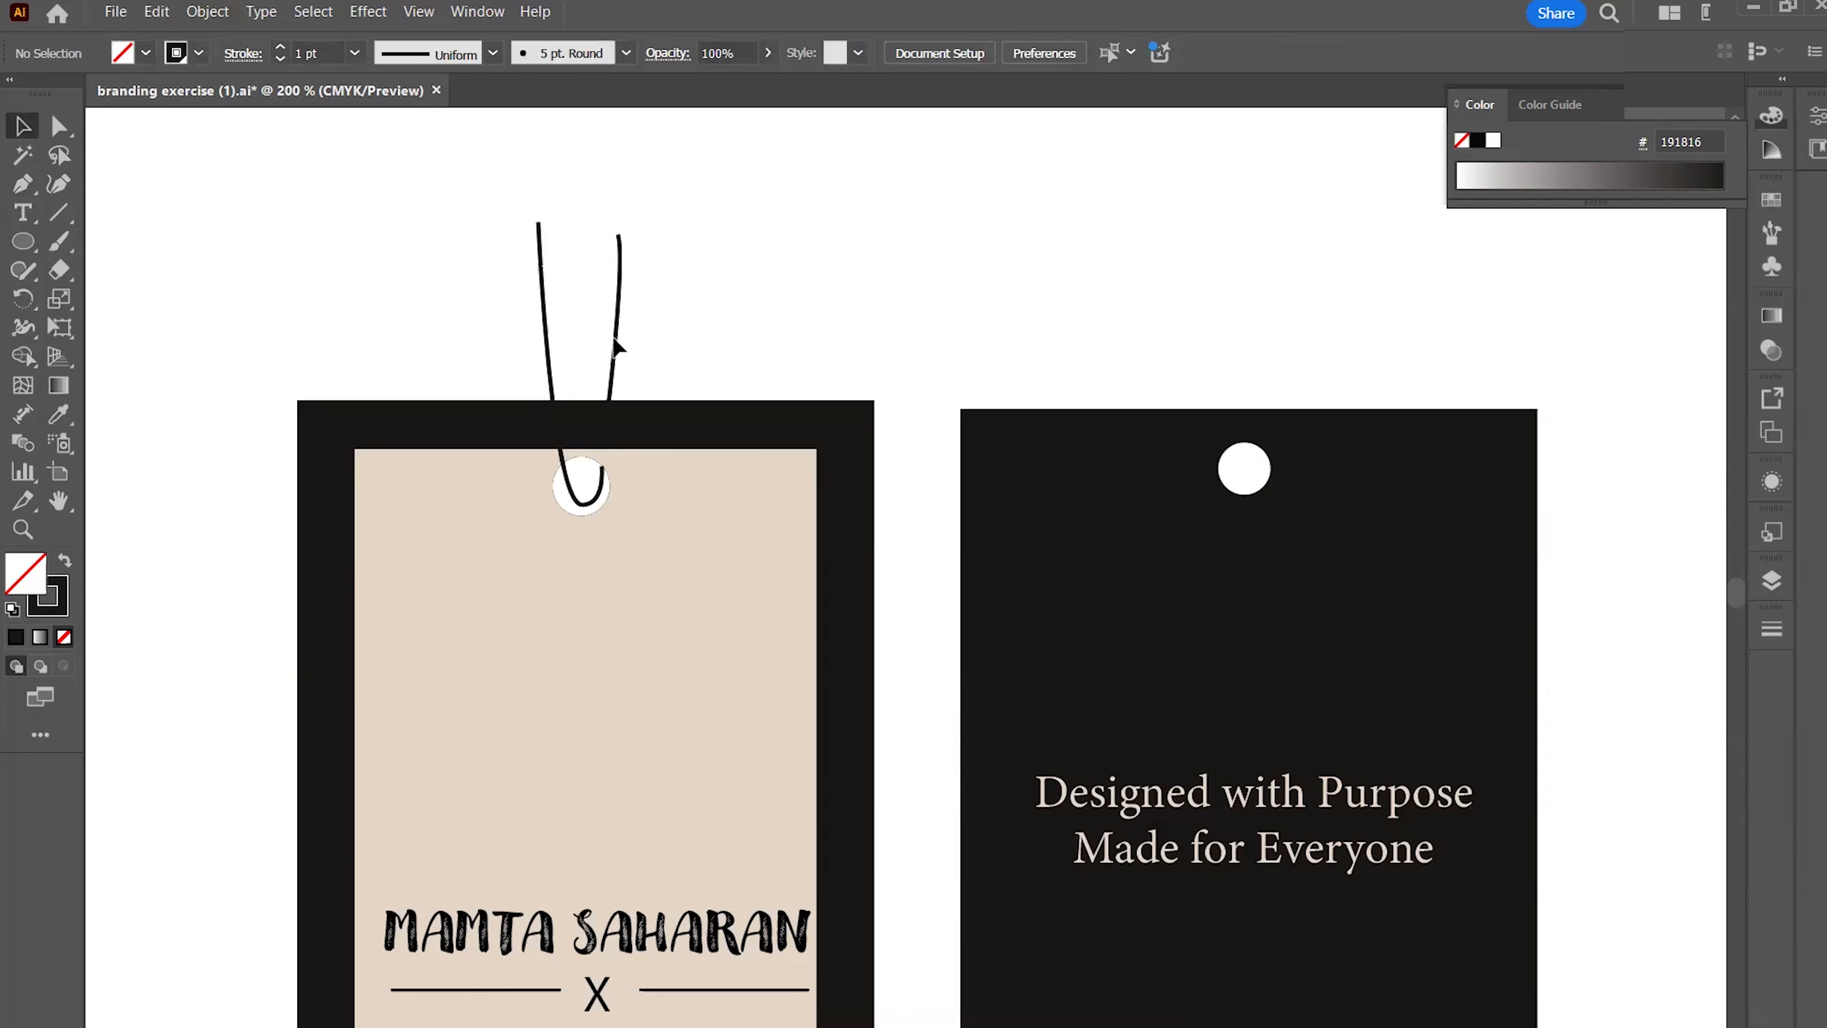
left_click(613, 336)
Move the first string's end anchor slightly down so that its tip sits inside the beige tag's hole
scroll(583, 494, "up", 3)
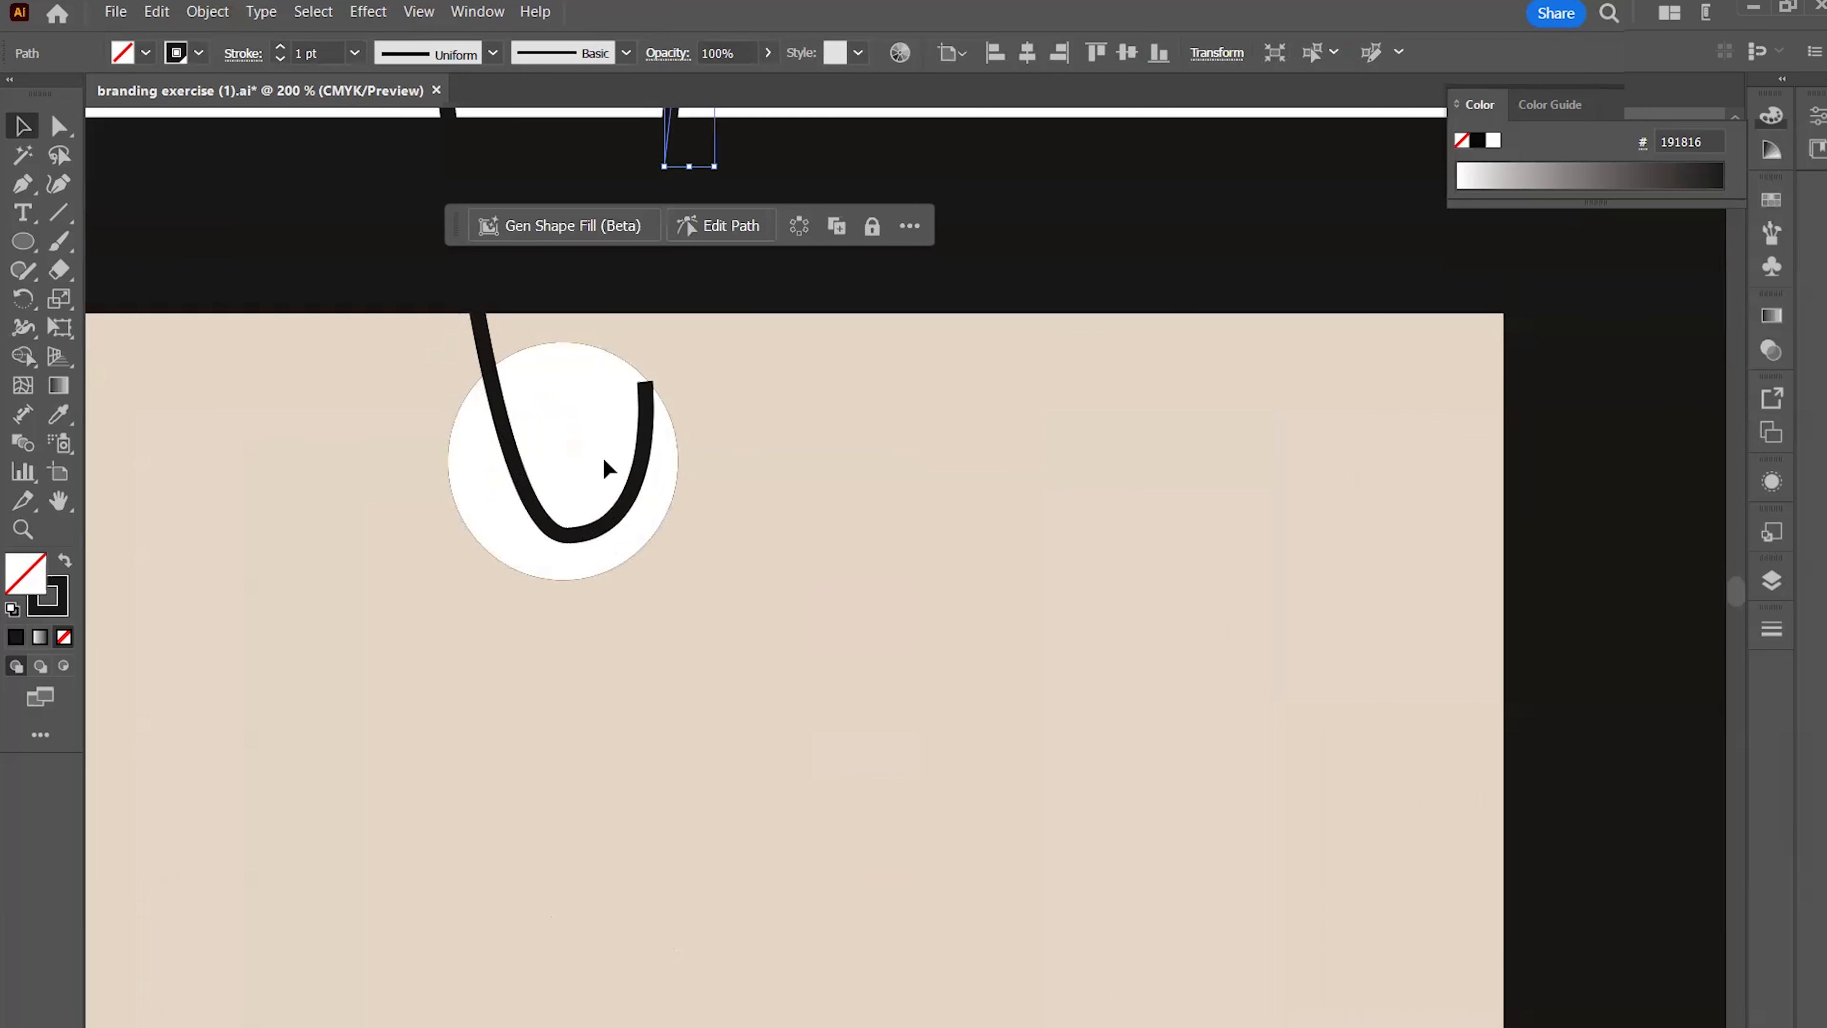
scroll(648, 414, "up", 1)
scroll(651, 414, "up", 1)
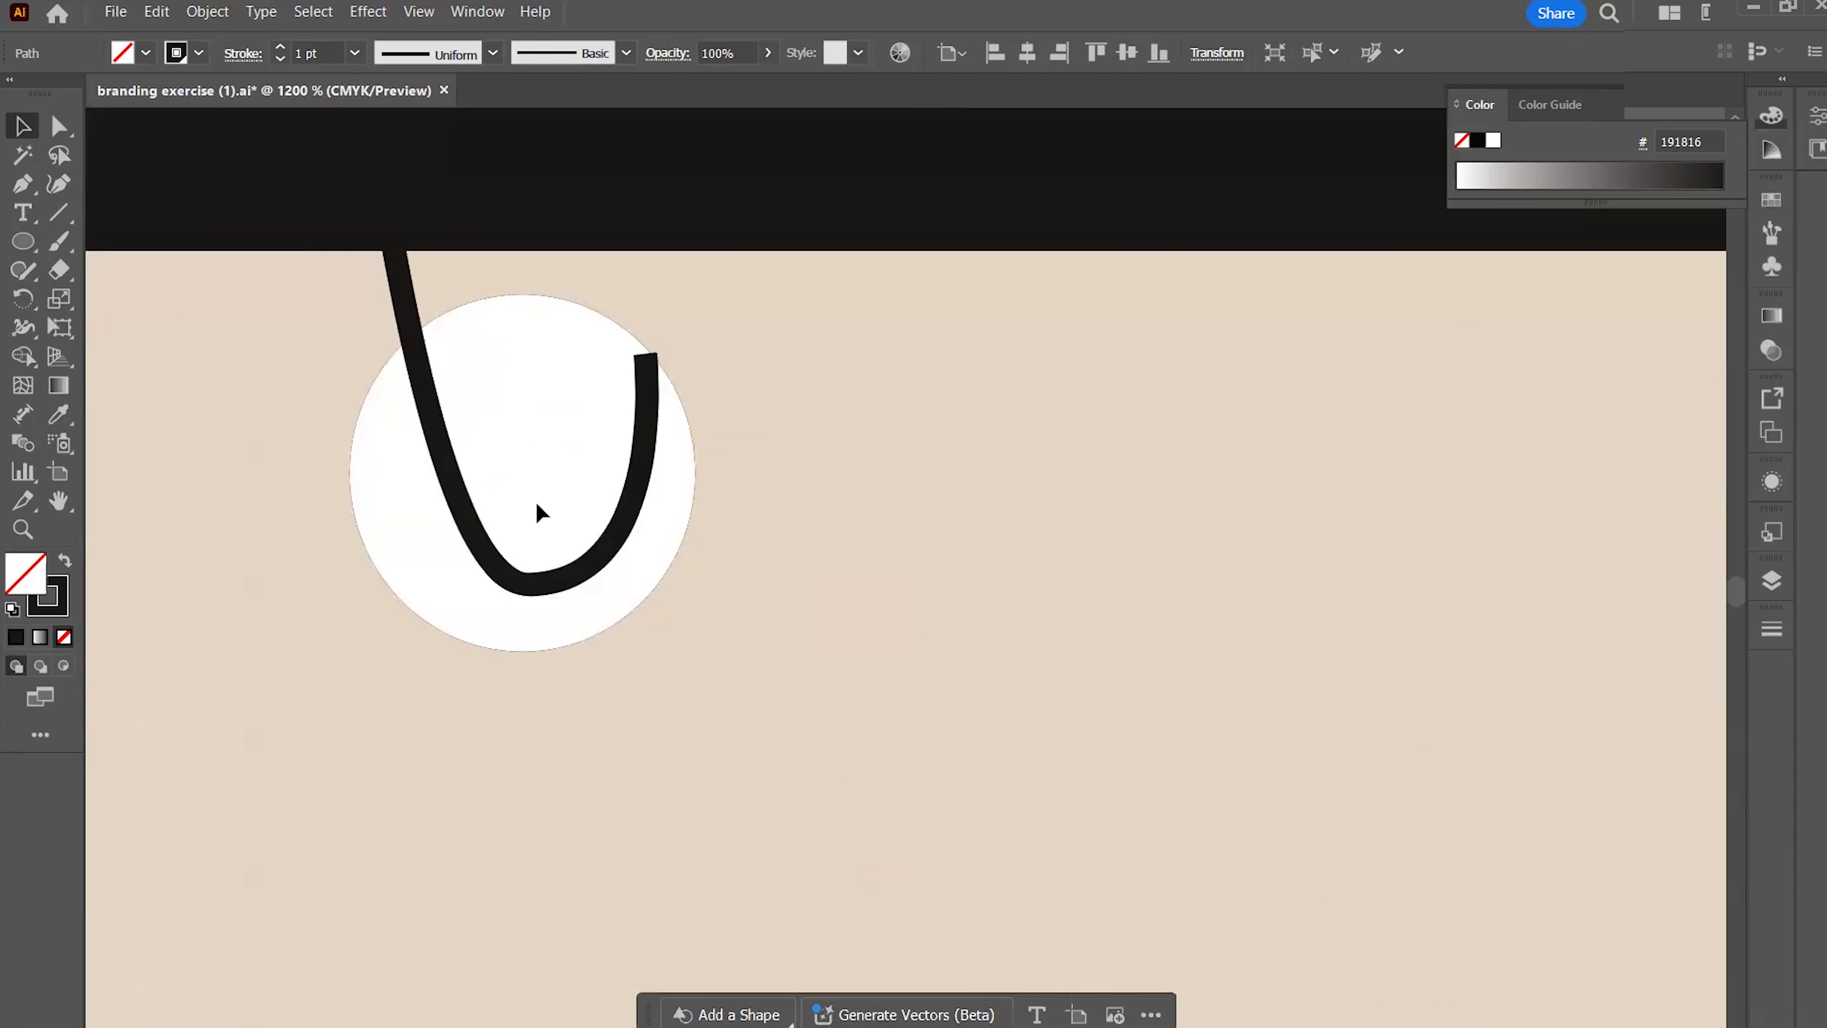
left_click(647, 373)
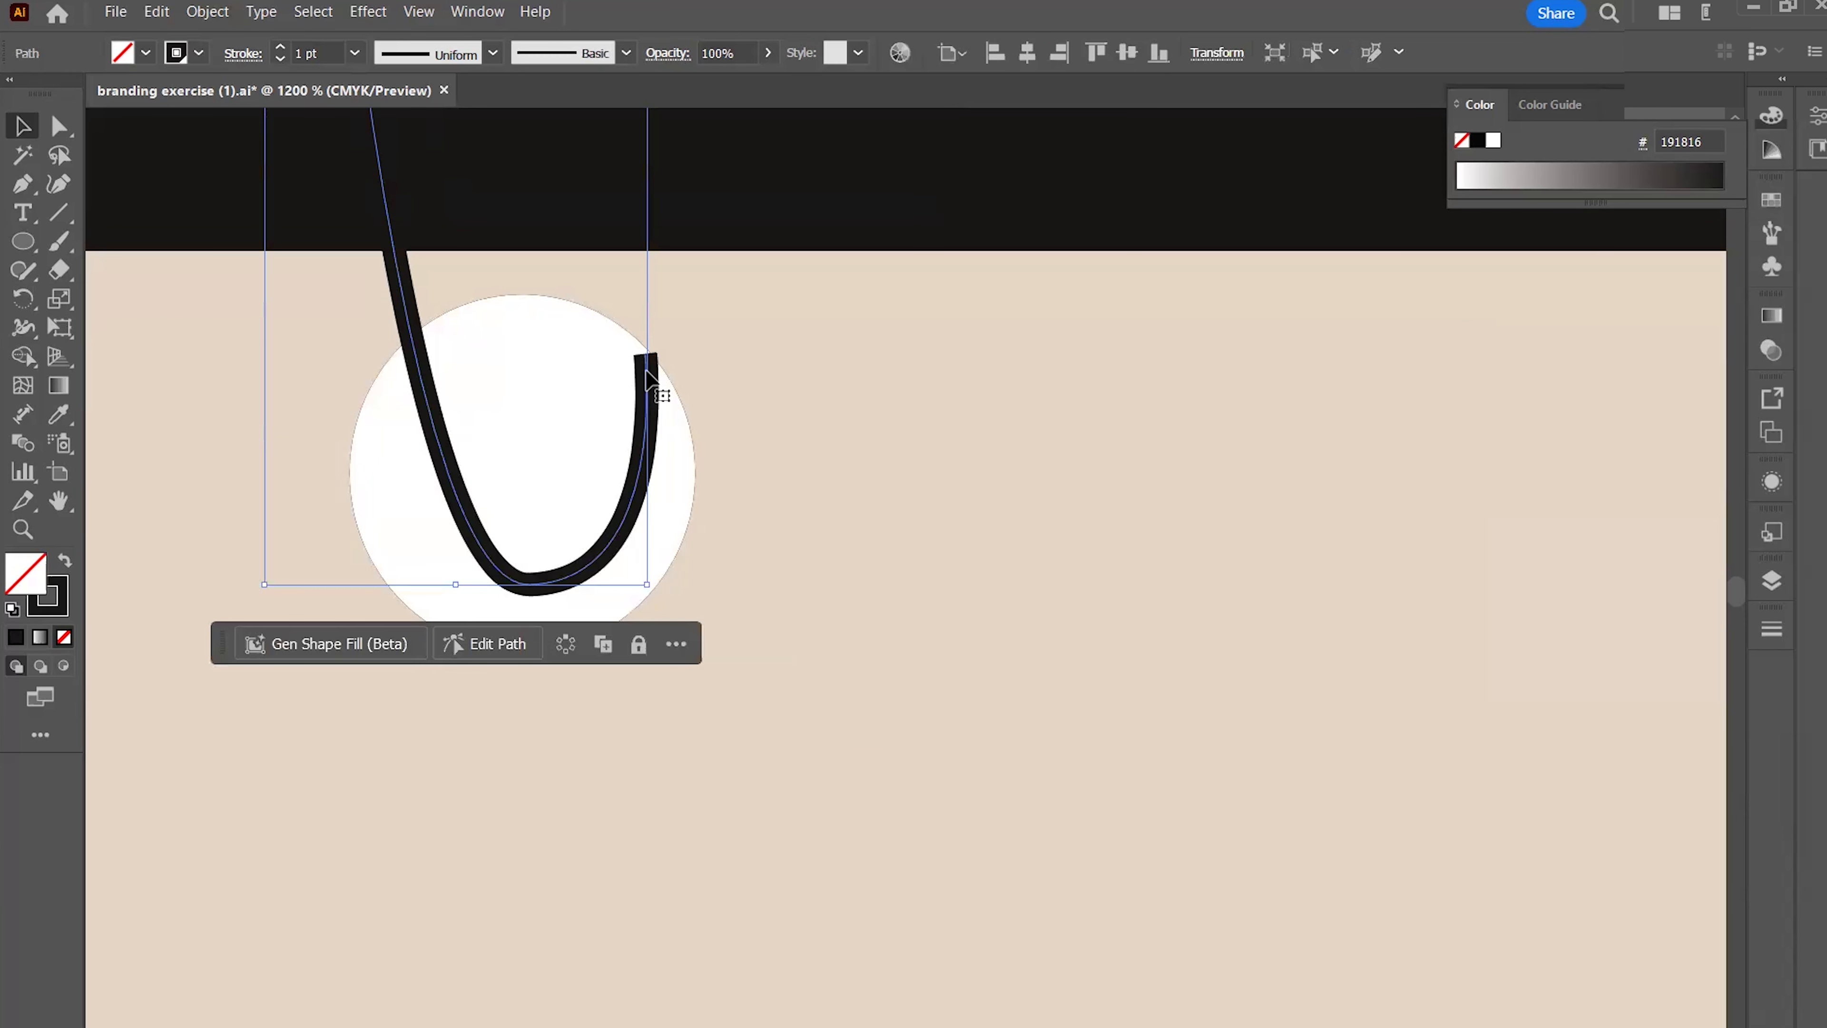
left_click(58, 126)
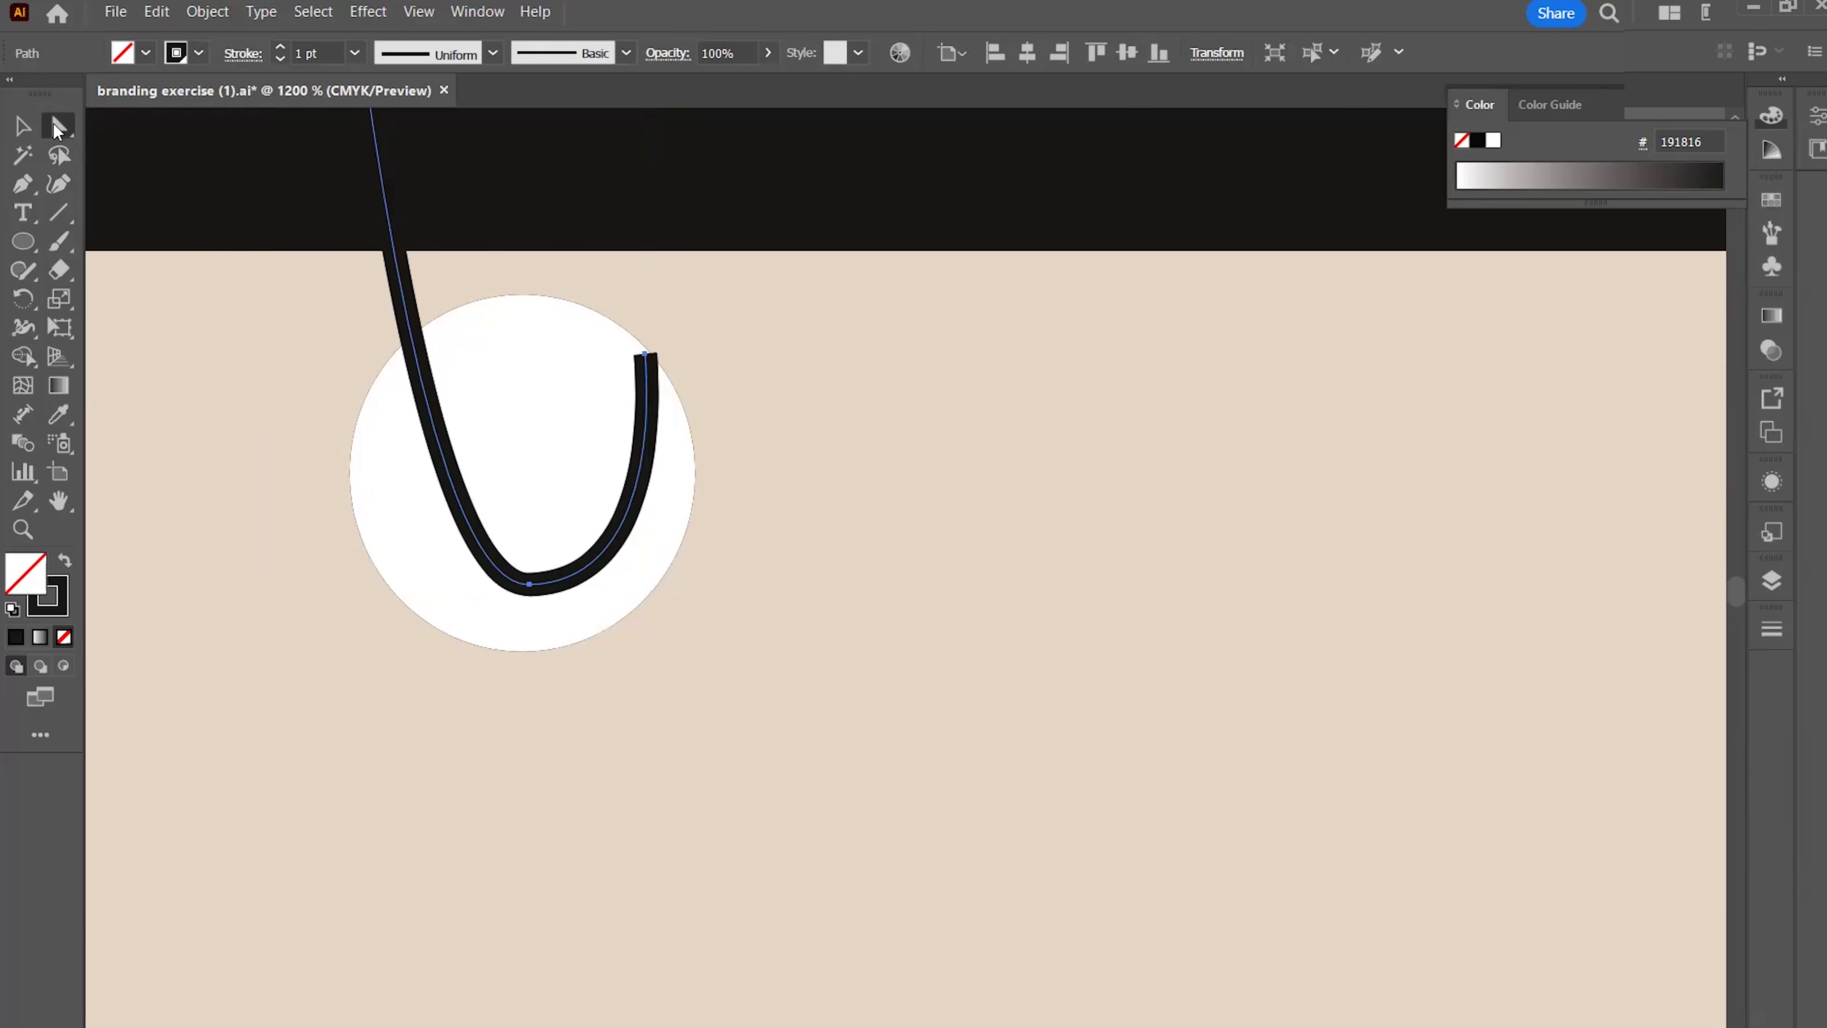
left_click(645, 355)
scroll(647, 363, "down", 3)
scroll(647, 363, "up", 4)
scroll(650, 364, "up", 1)
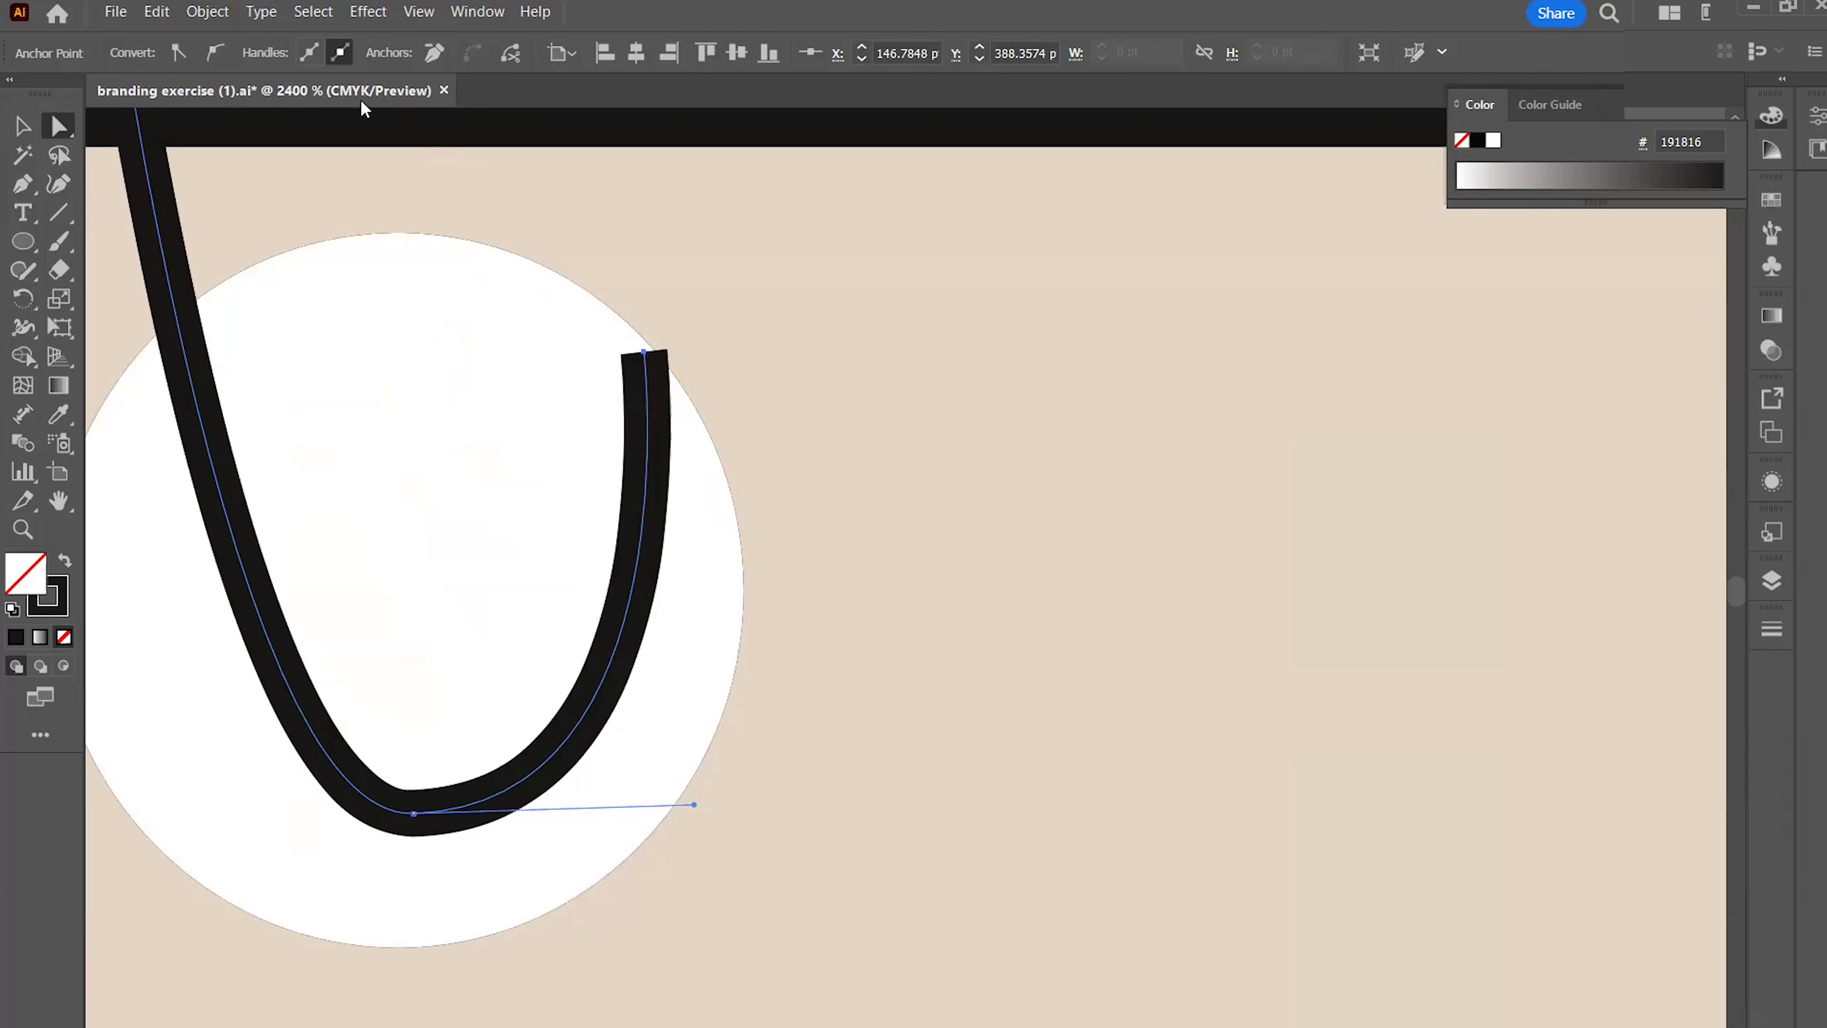
left_click_drag(645, 359, 653, 385)
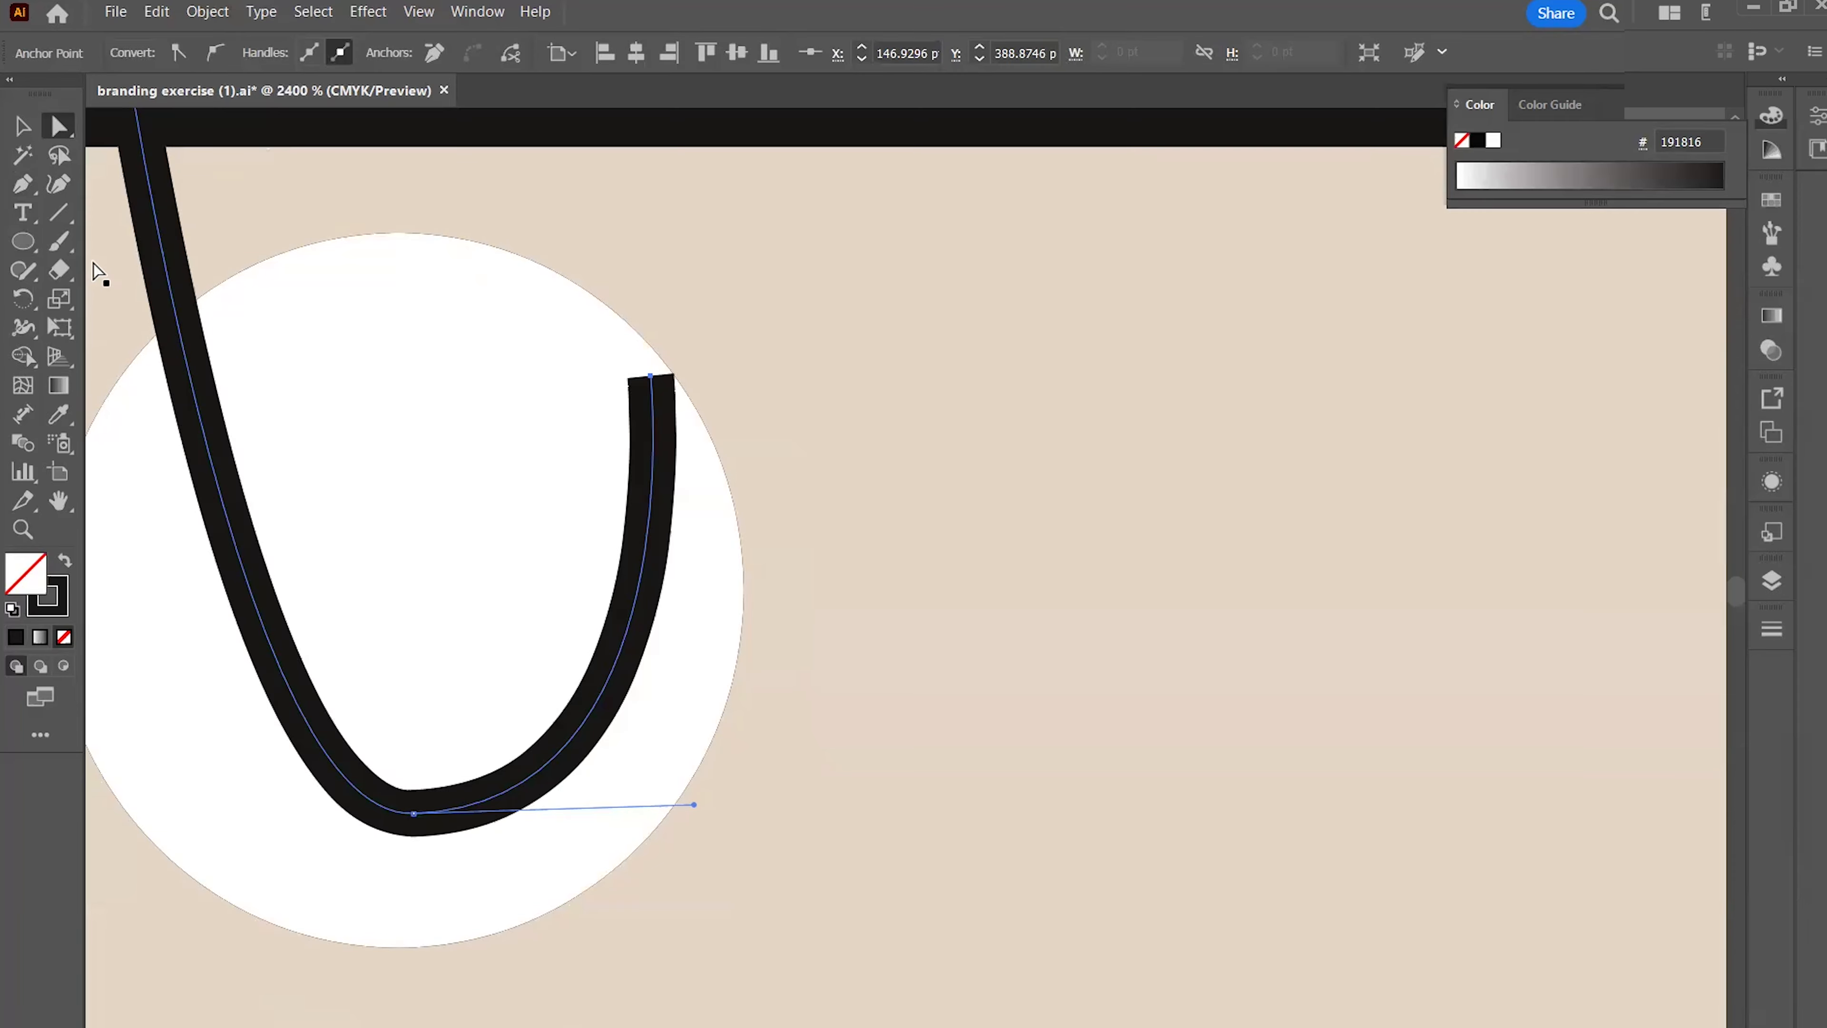
Try round and projecting caps with different corner joins on the string's stroke, ending with a butt cap and bevel join
left_click(1814, 122)
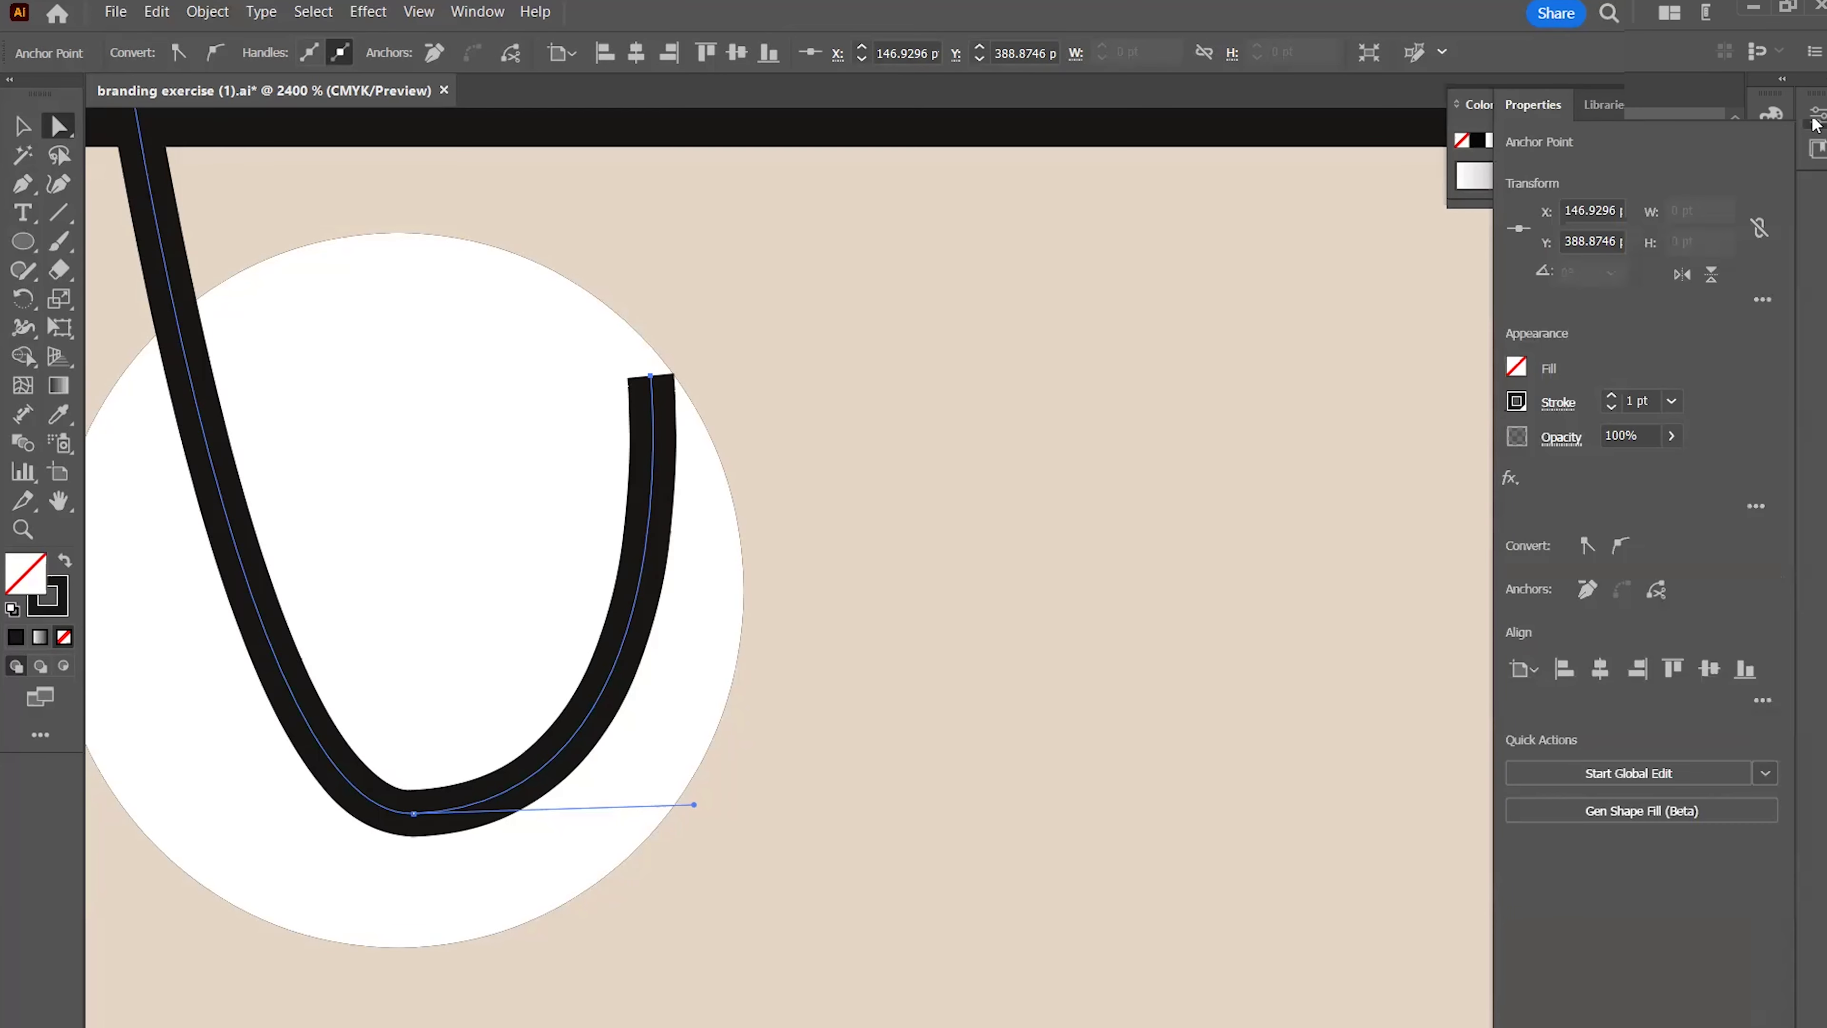
left_click(1554, 404)
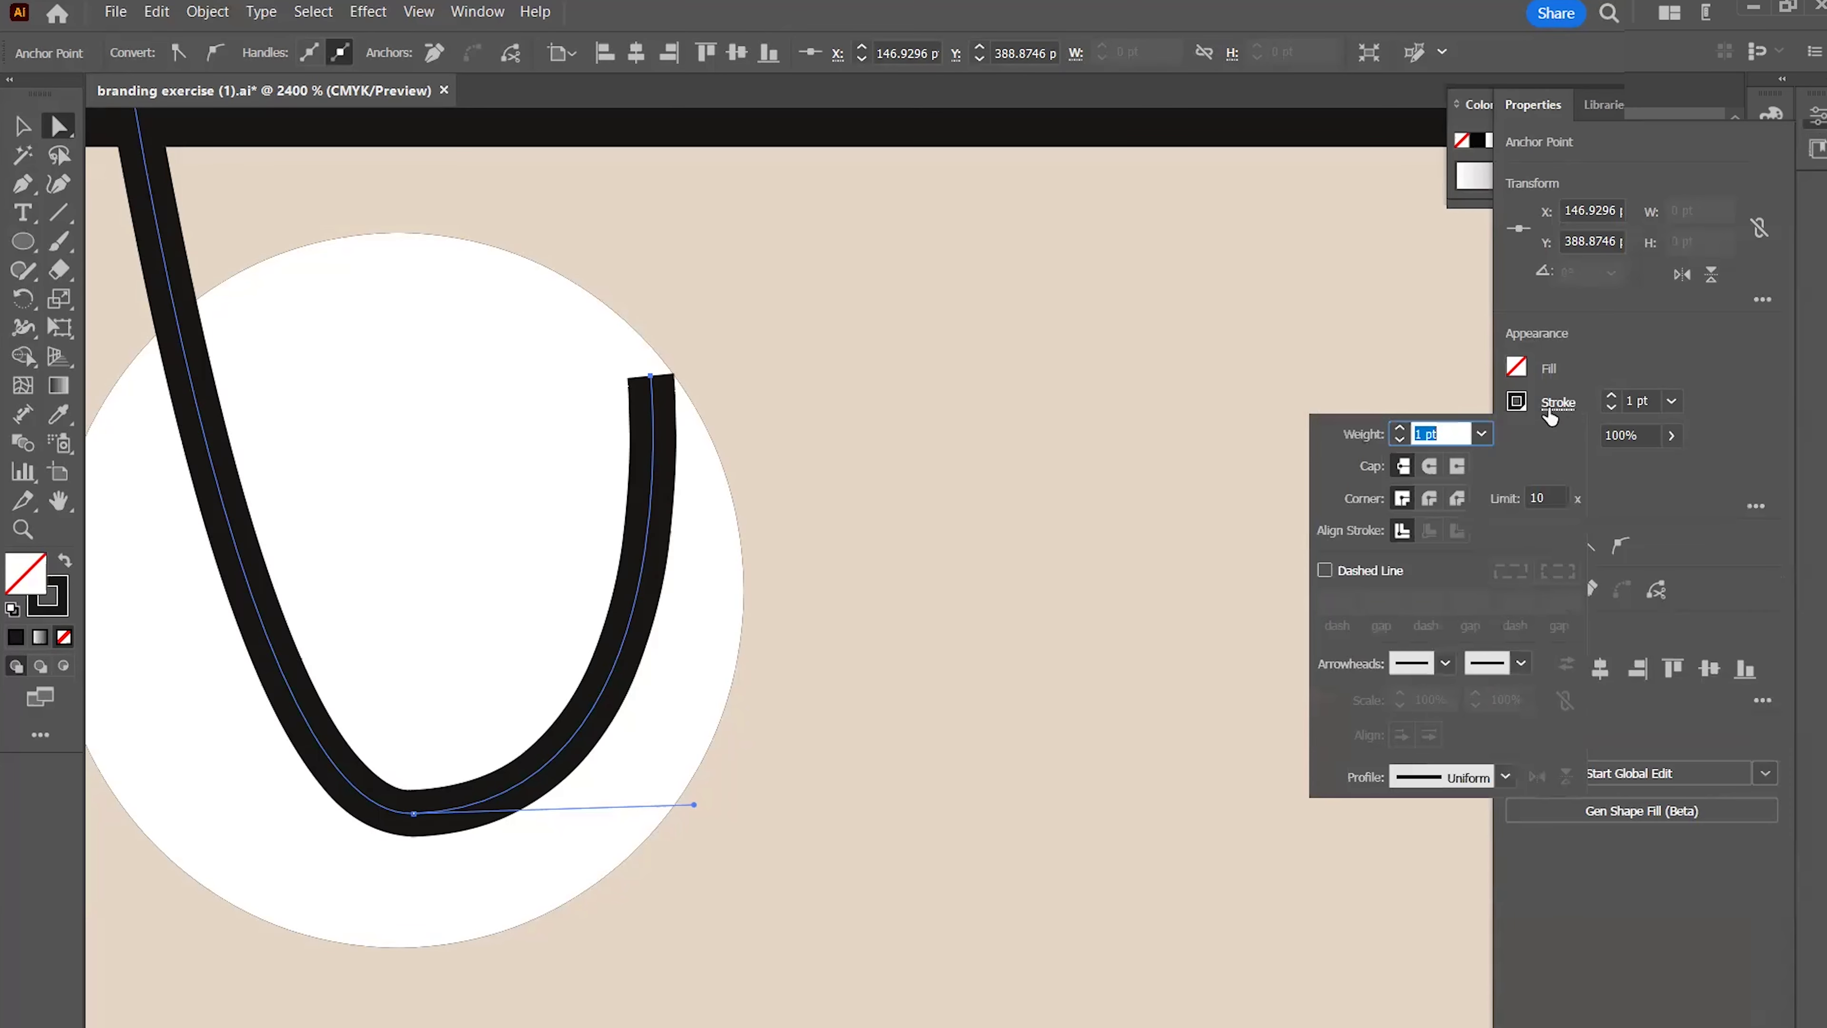
left_click(1428, 467)
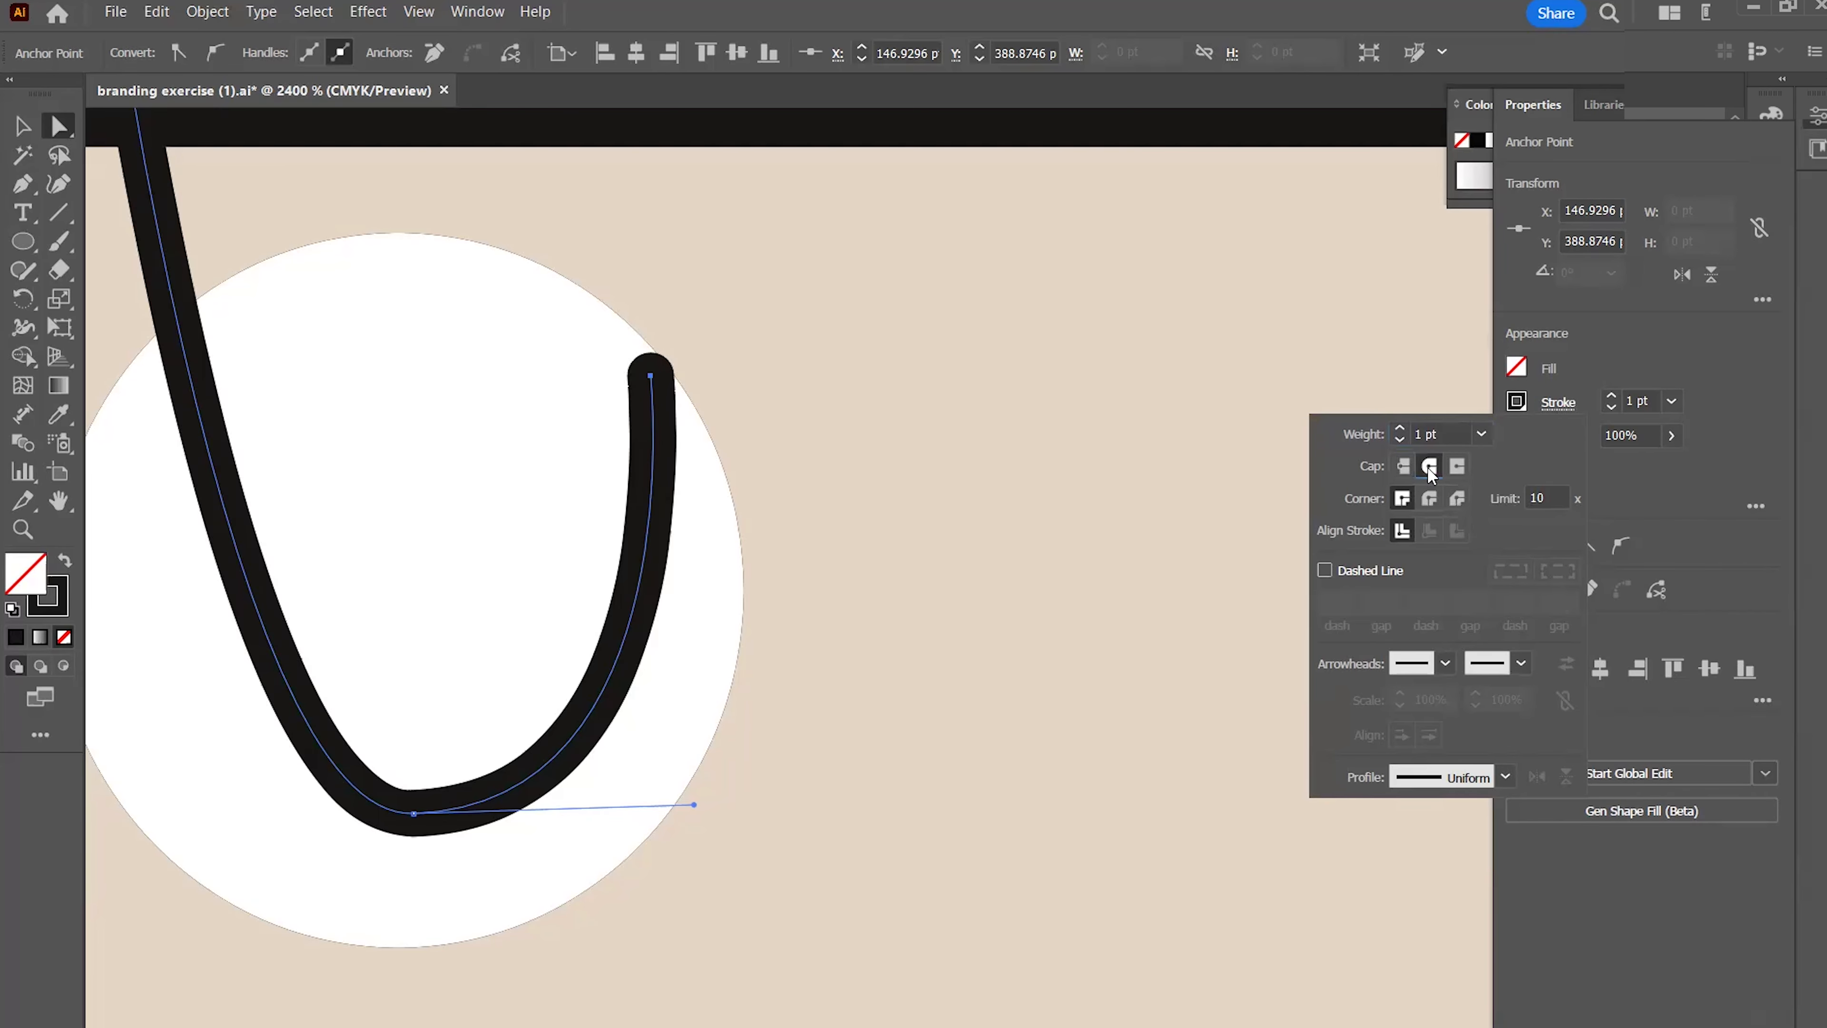
left_click(1428, 496)
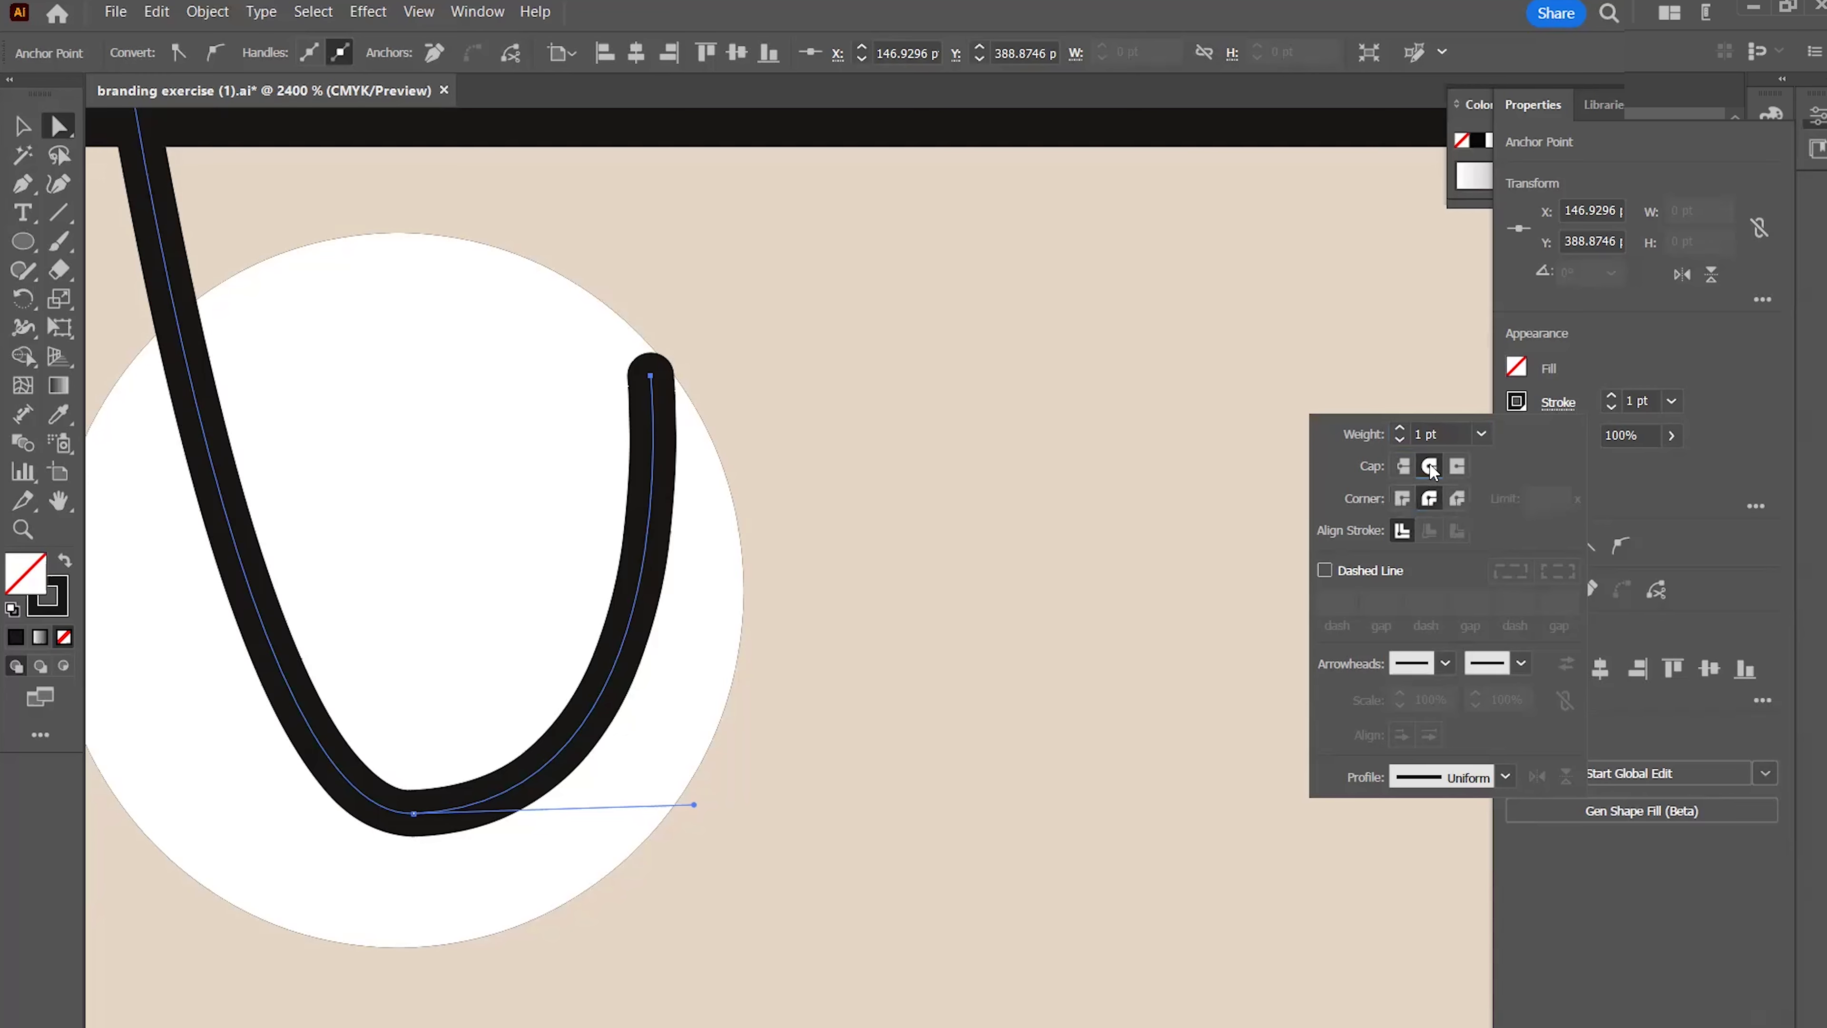
left_click(1404, 465)
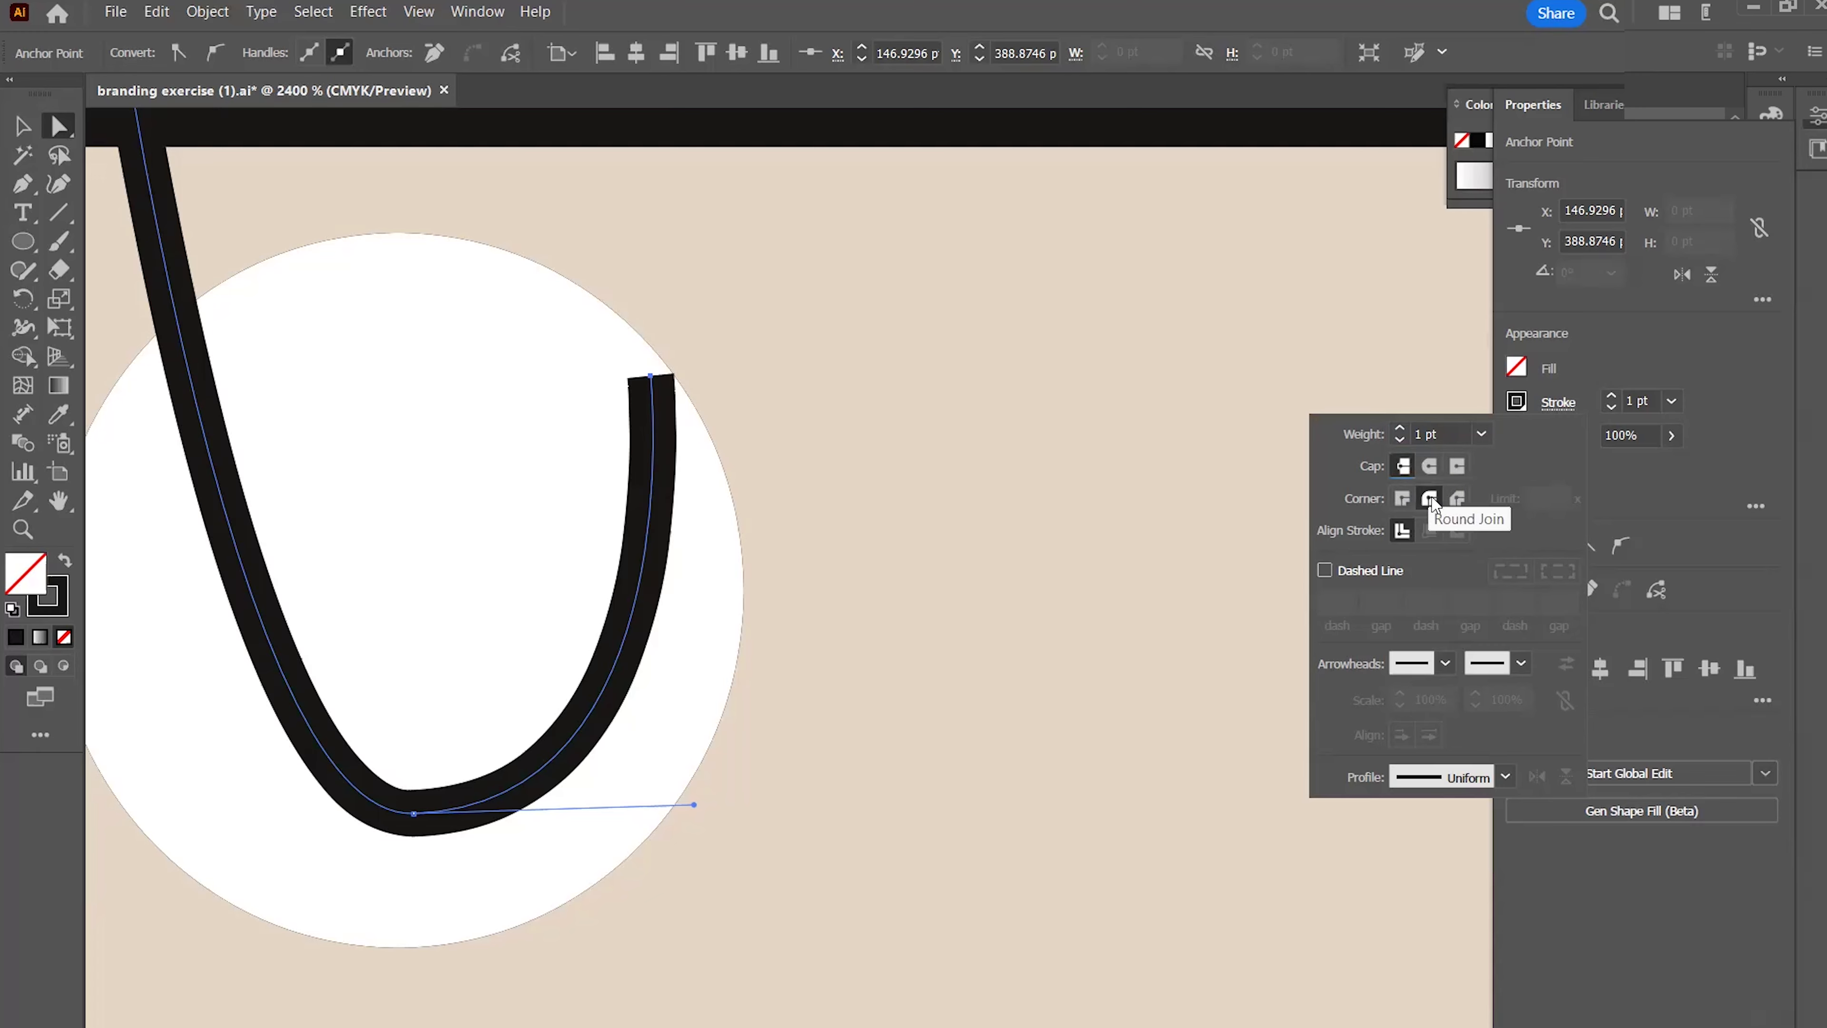
left_click(1456, 498)
left_click(1403, 496)
left_click(1428, 496)
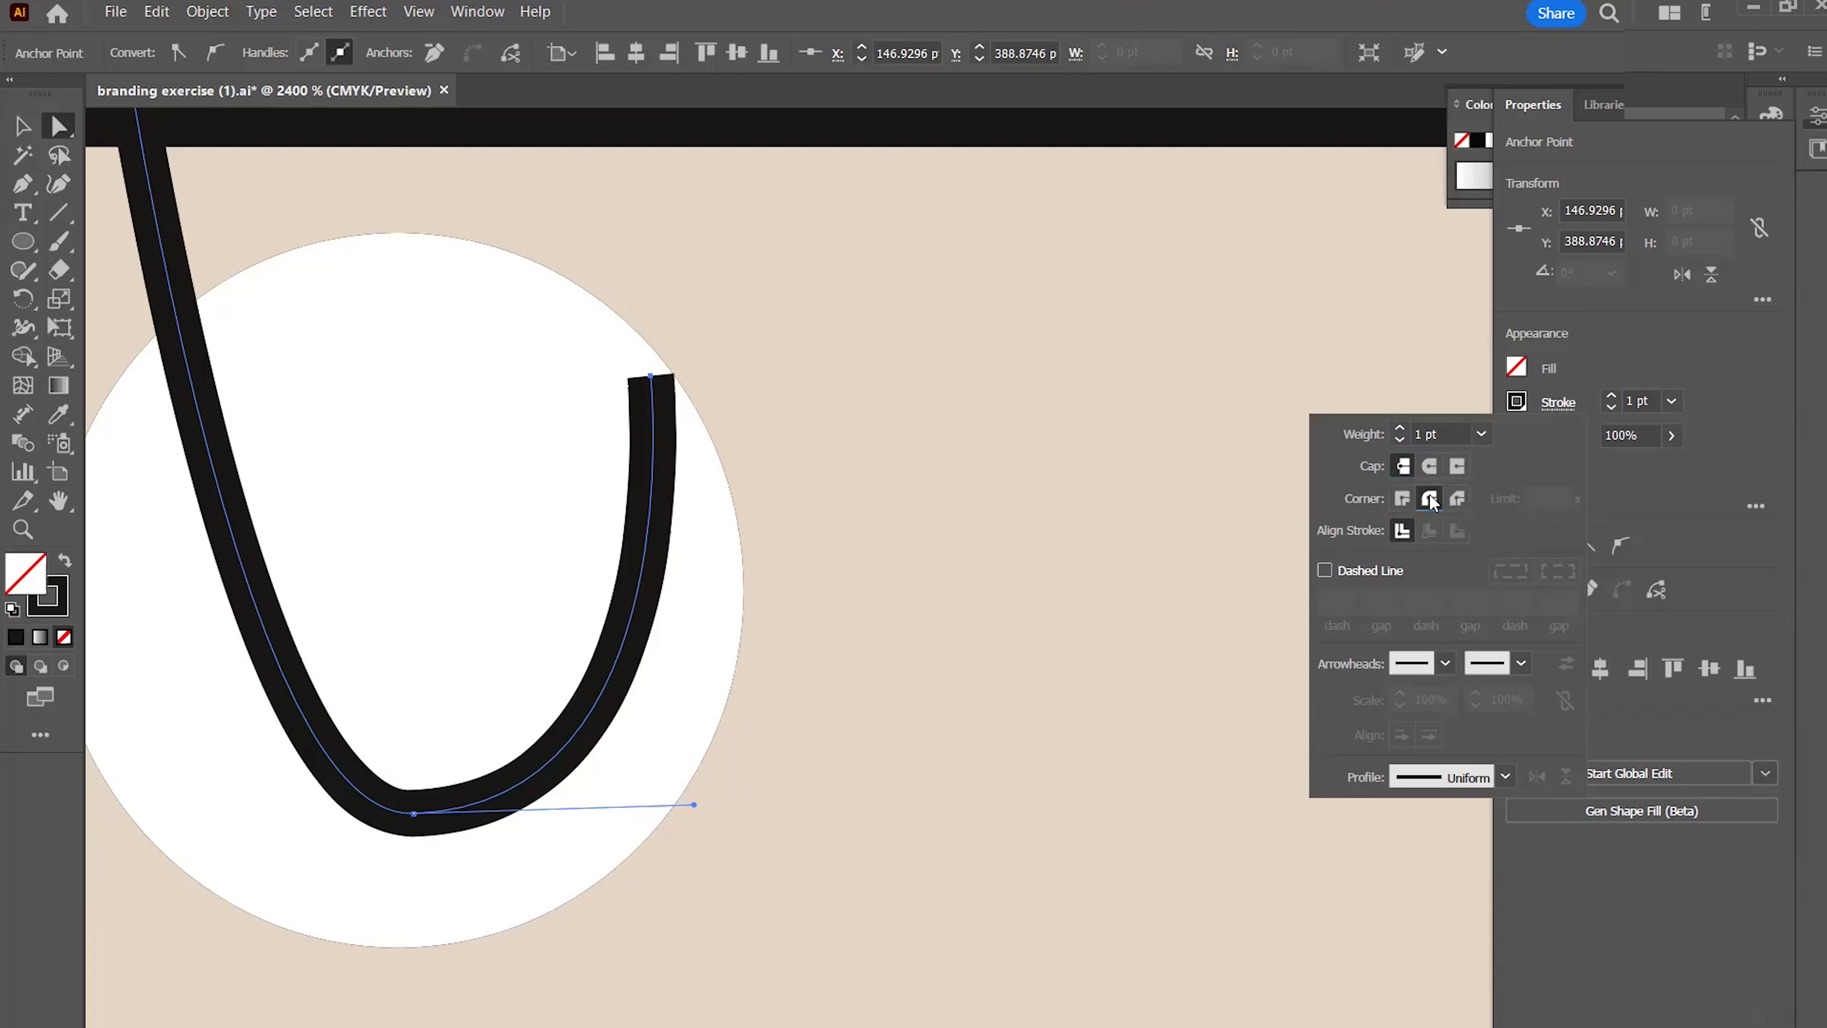
left_click(1460, 468)
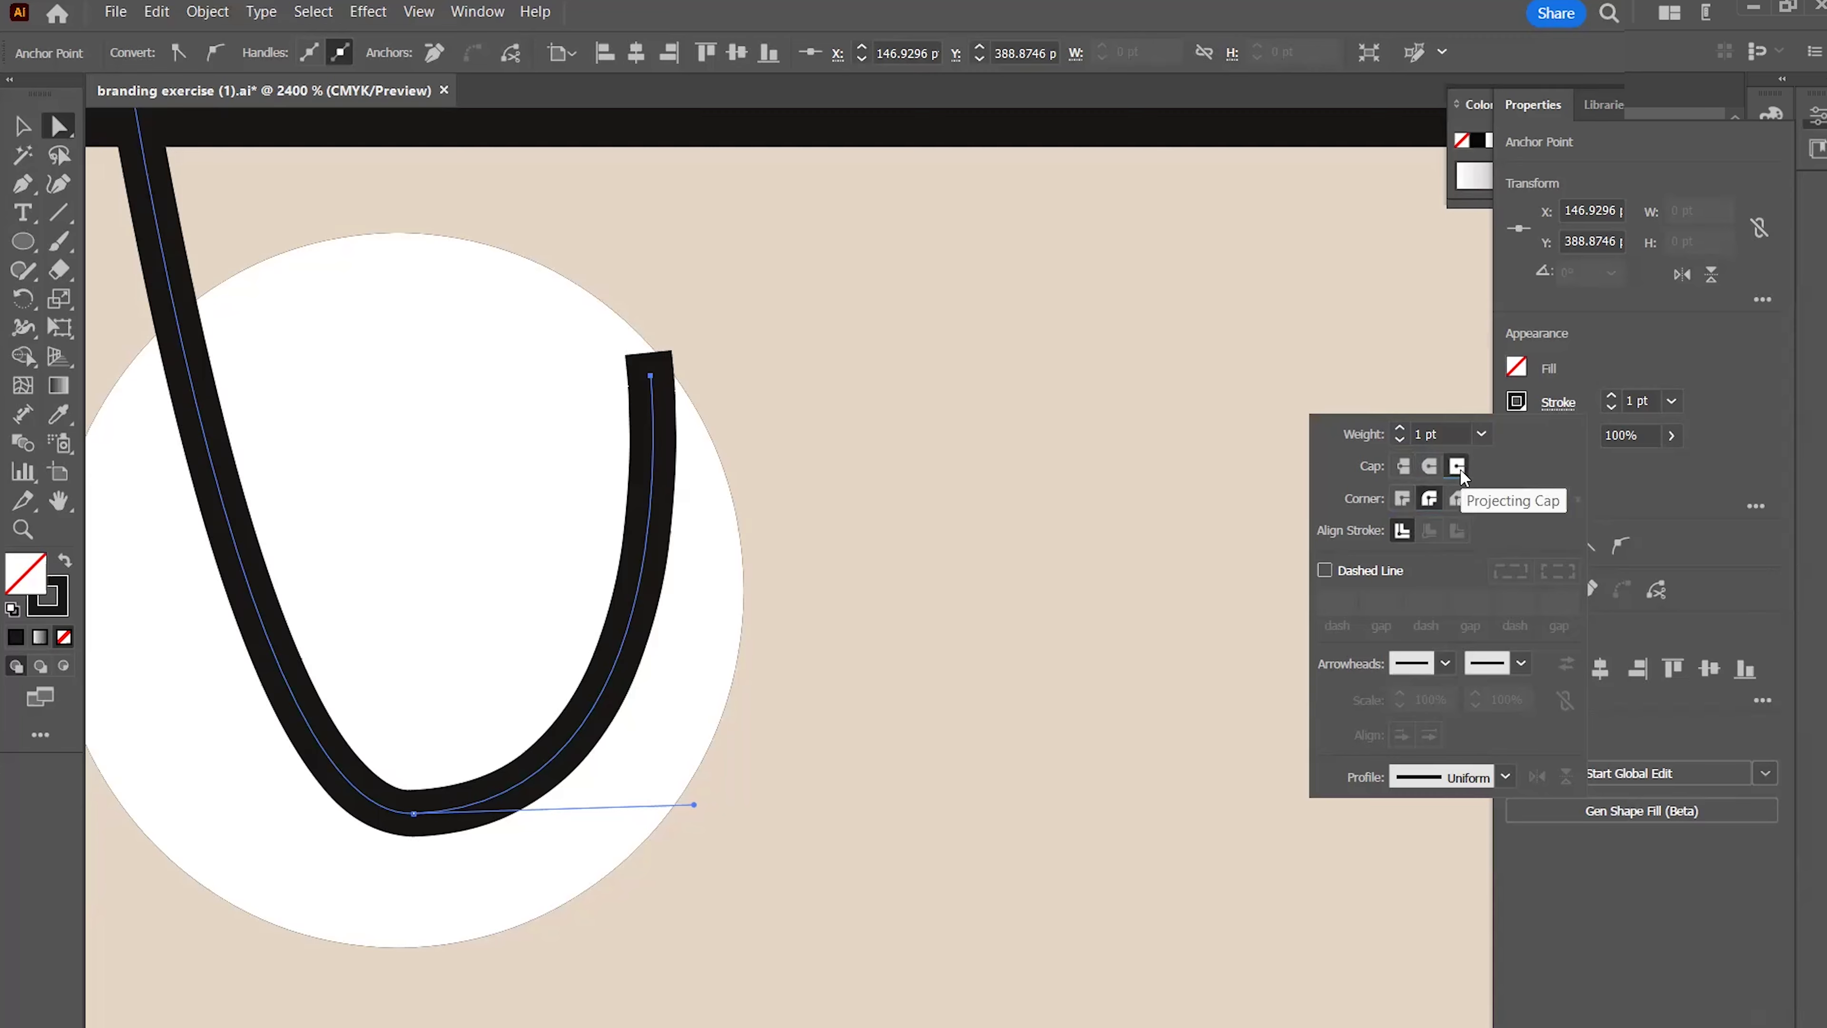
left_click(1401, 496)
left_click(1458, 498)
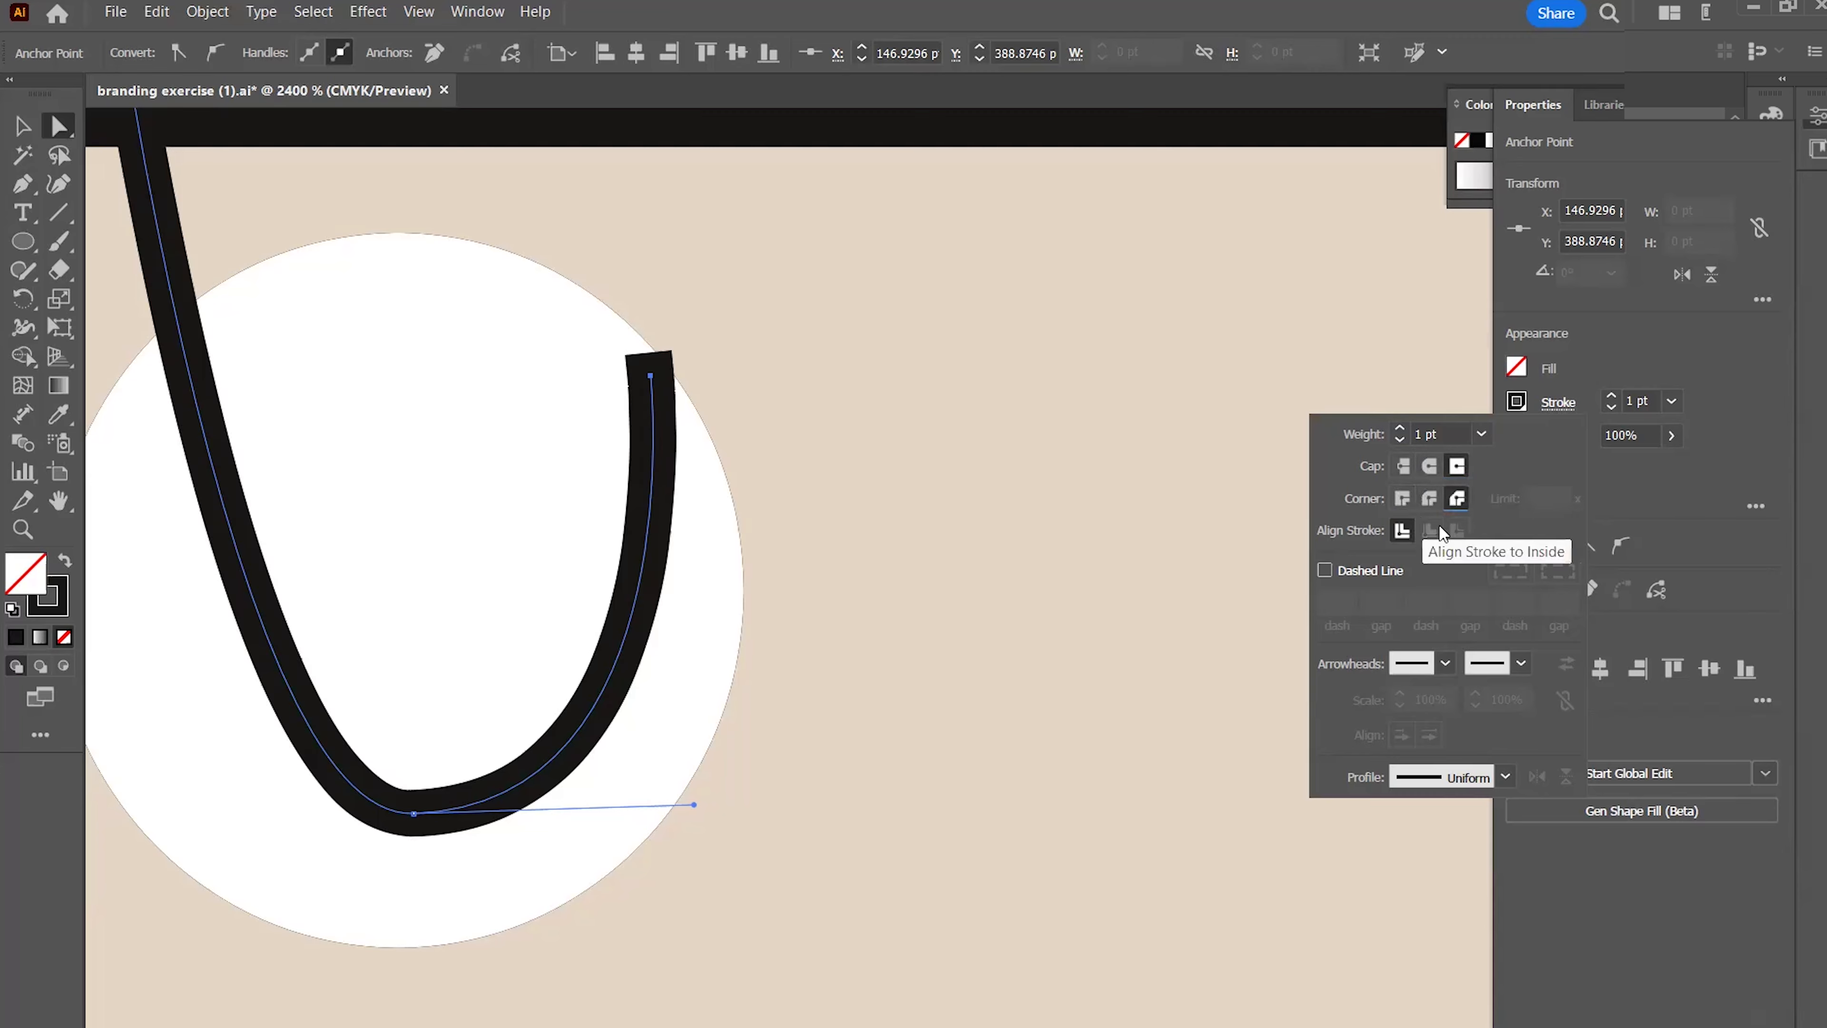
left_click(1405, 472)
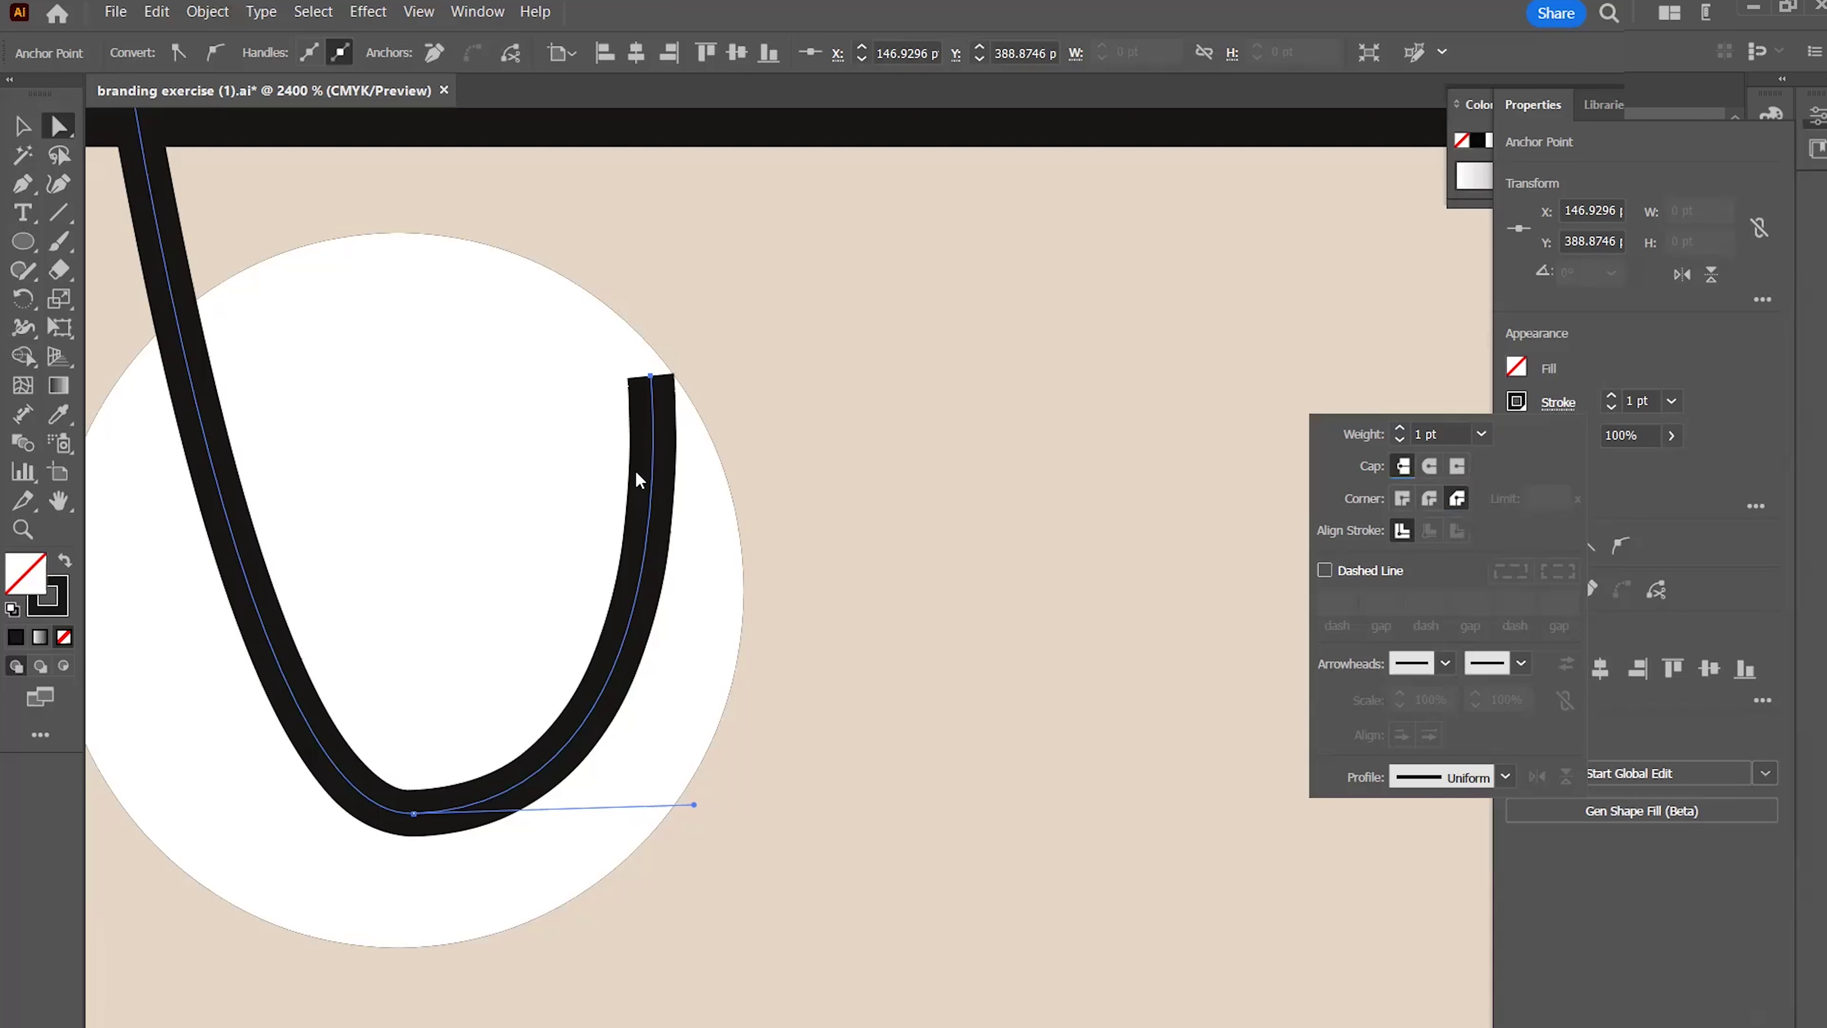
Examine the string's curve inside the hole up close and its overall look above the beige tag
left_click(413, 816)
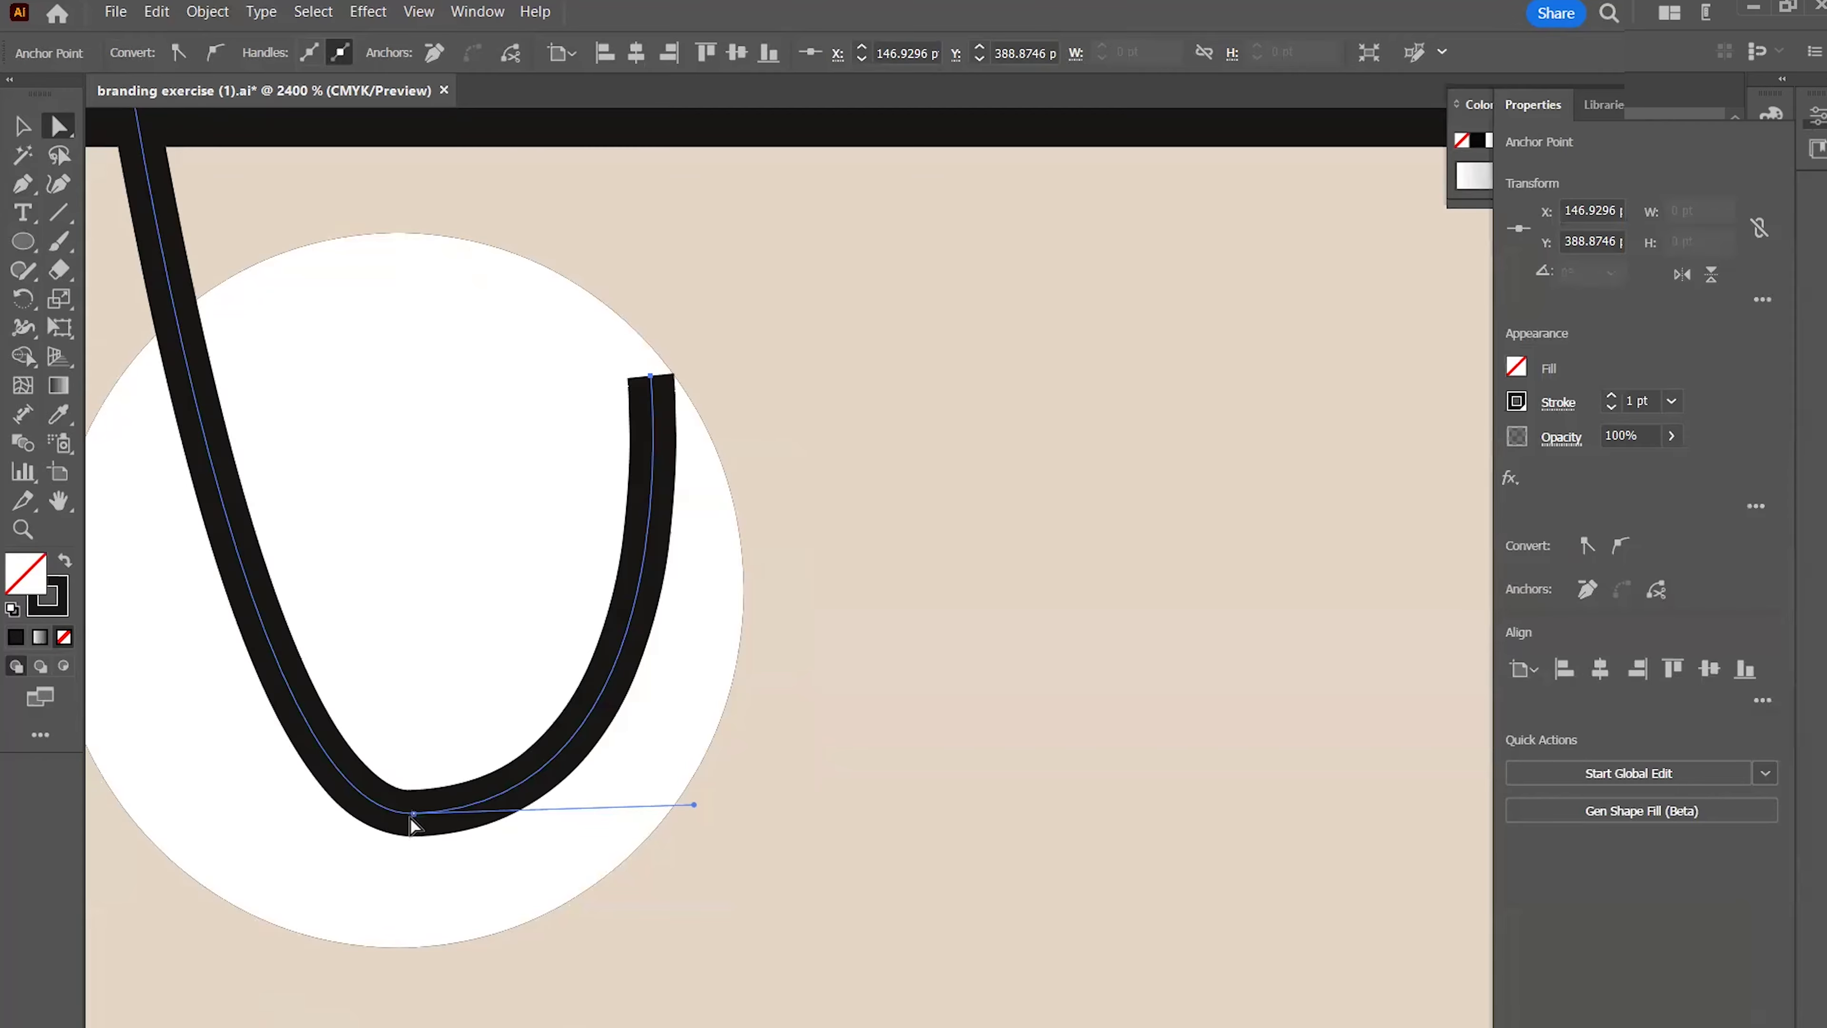
scroll(421, 694, "up", 2)
scroll(420, 694, "down", 1)
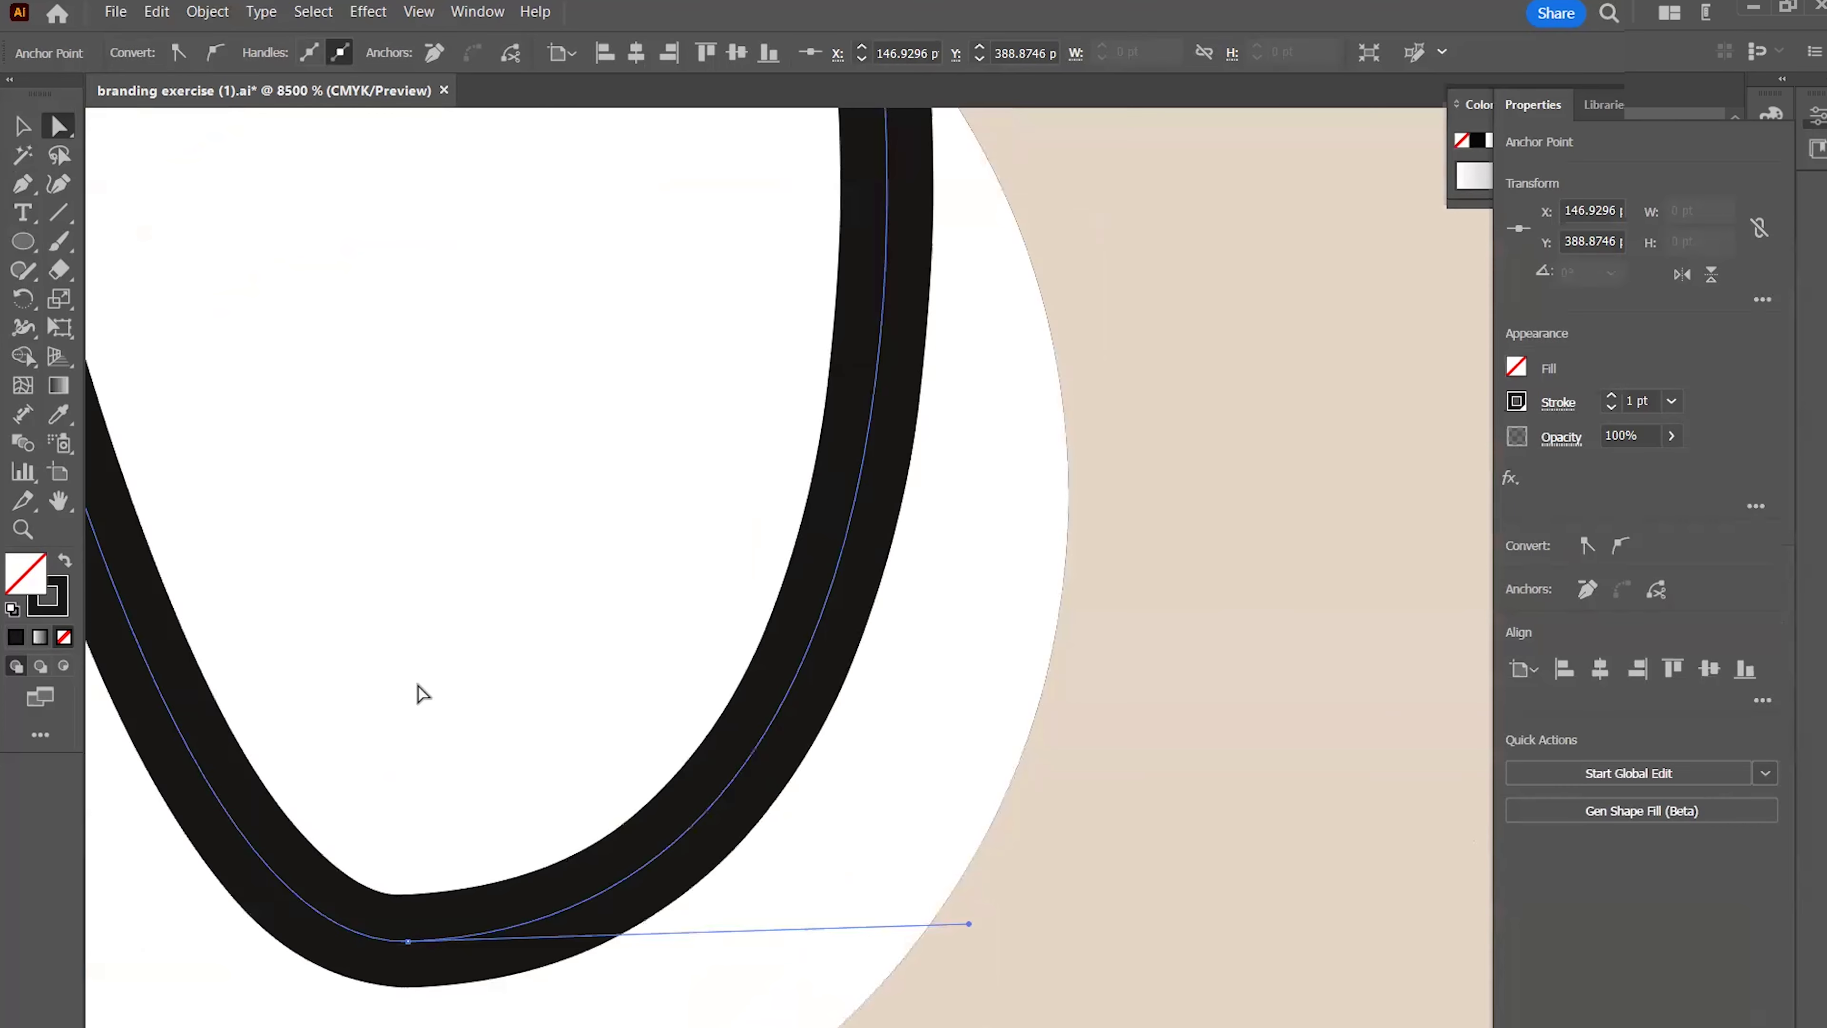
scroll(424, 681, "down", 1)
scroll(403, 506, "down", 8)
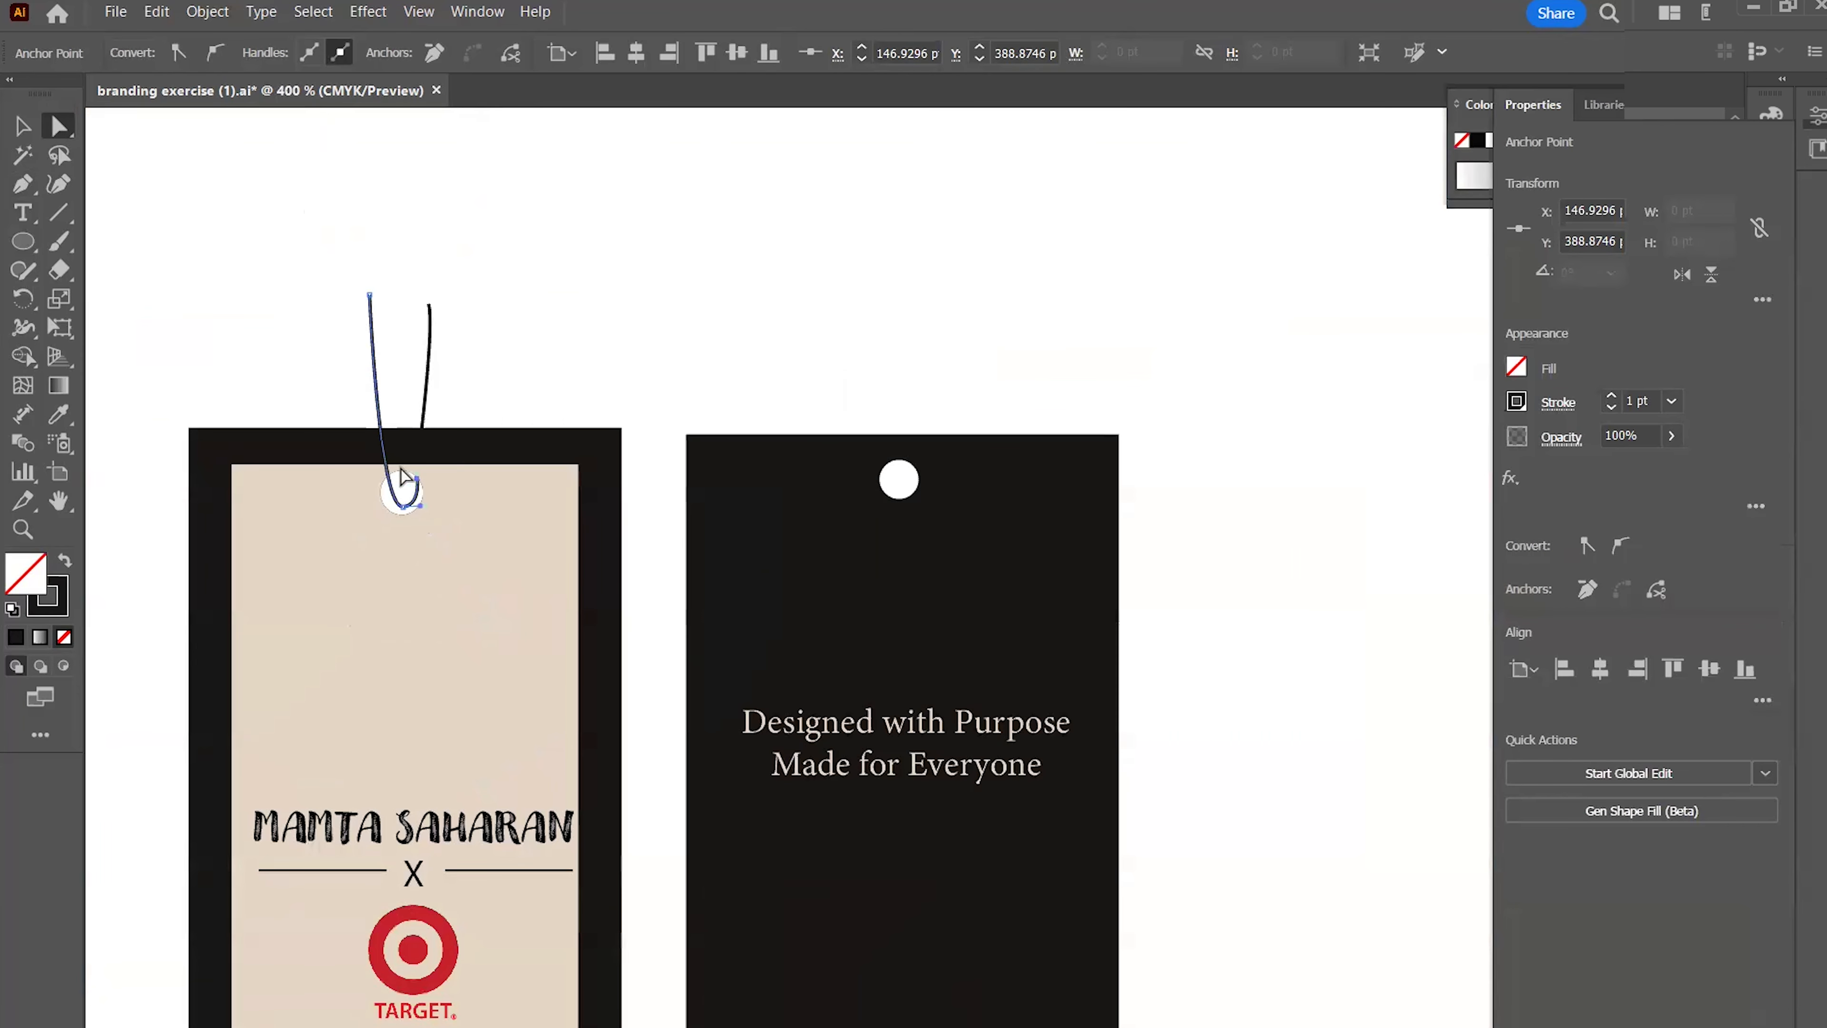
left_click_drag(432, 426, 607, 362)
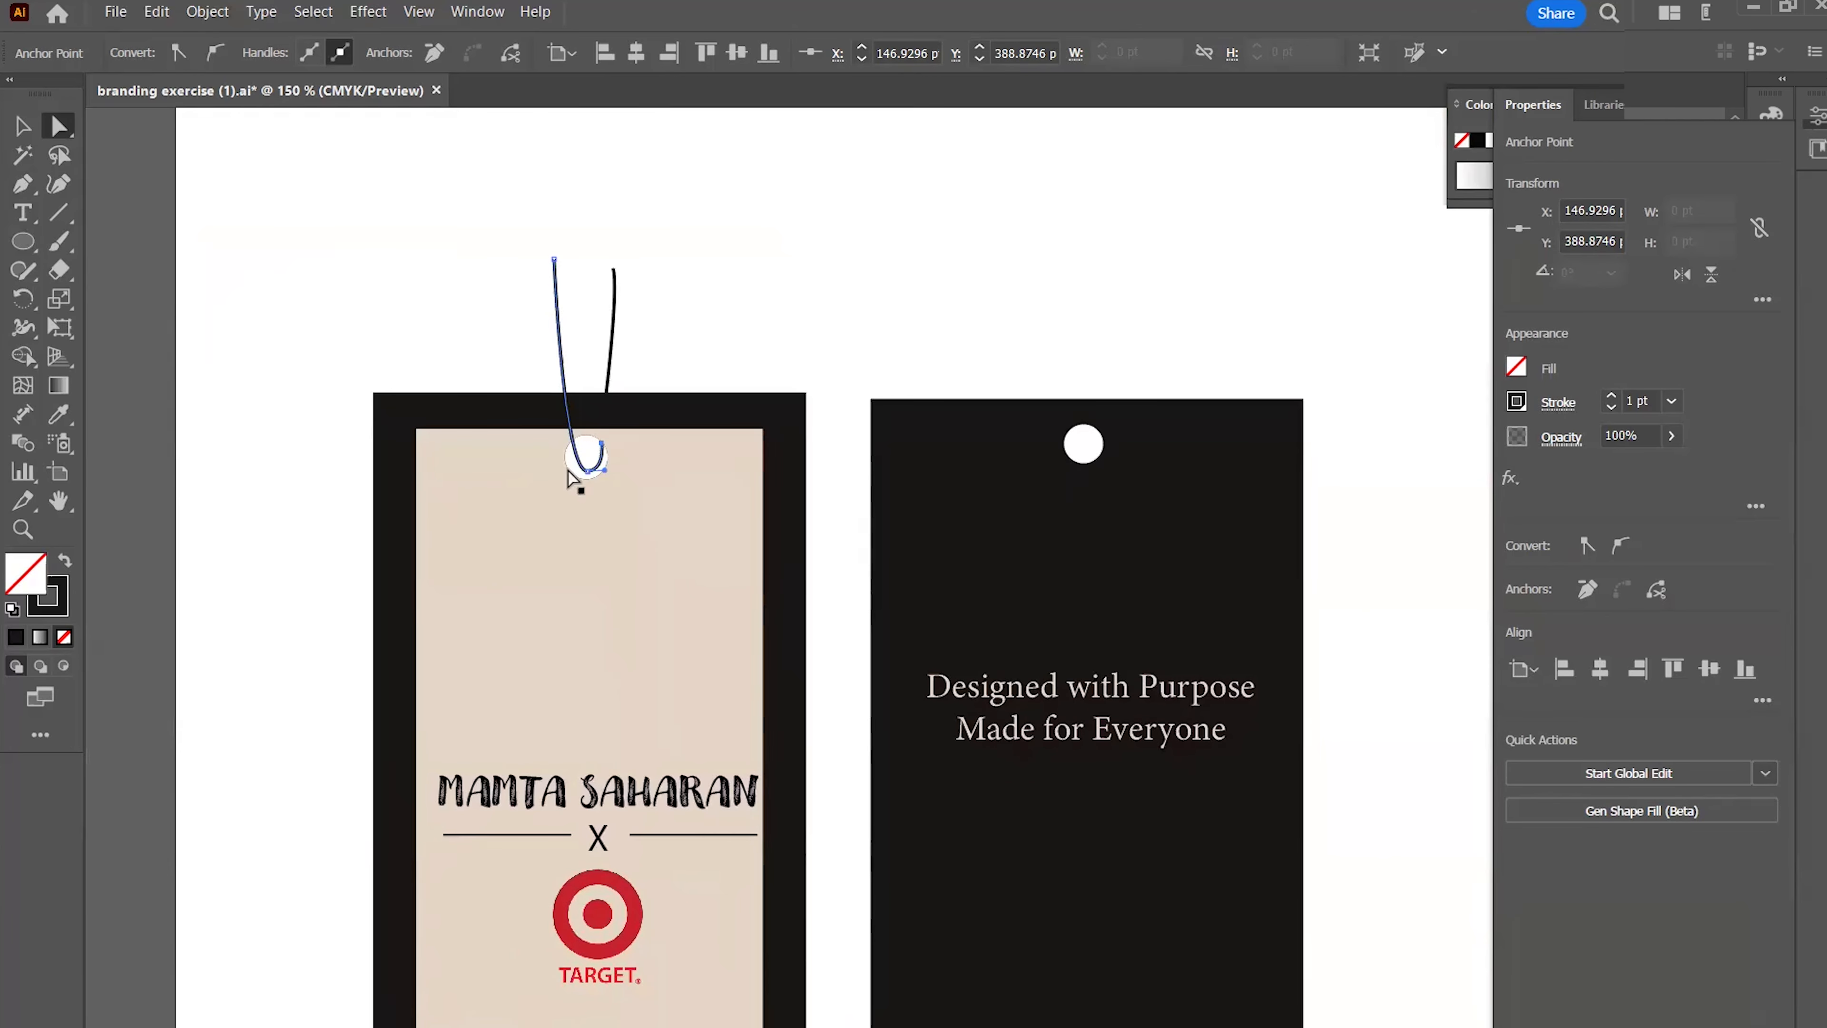
scroll(597, 446, "up", 6)
scroll(577, 519, "down", 2)
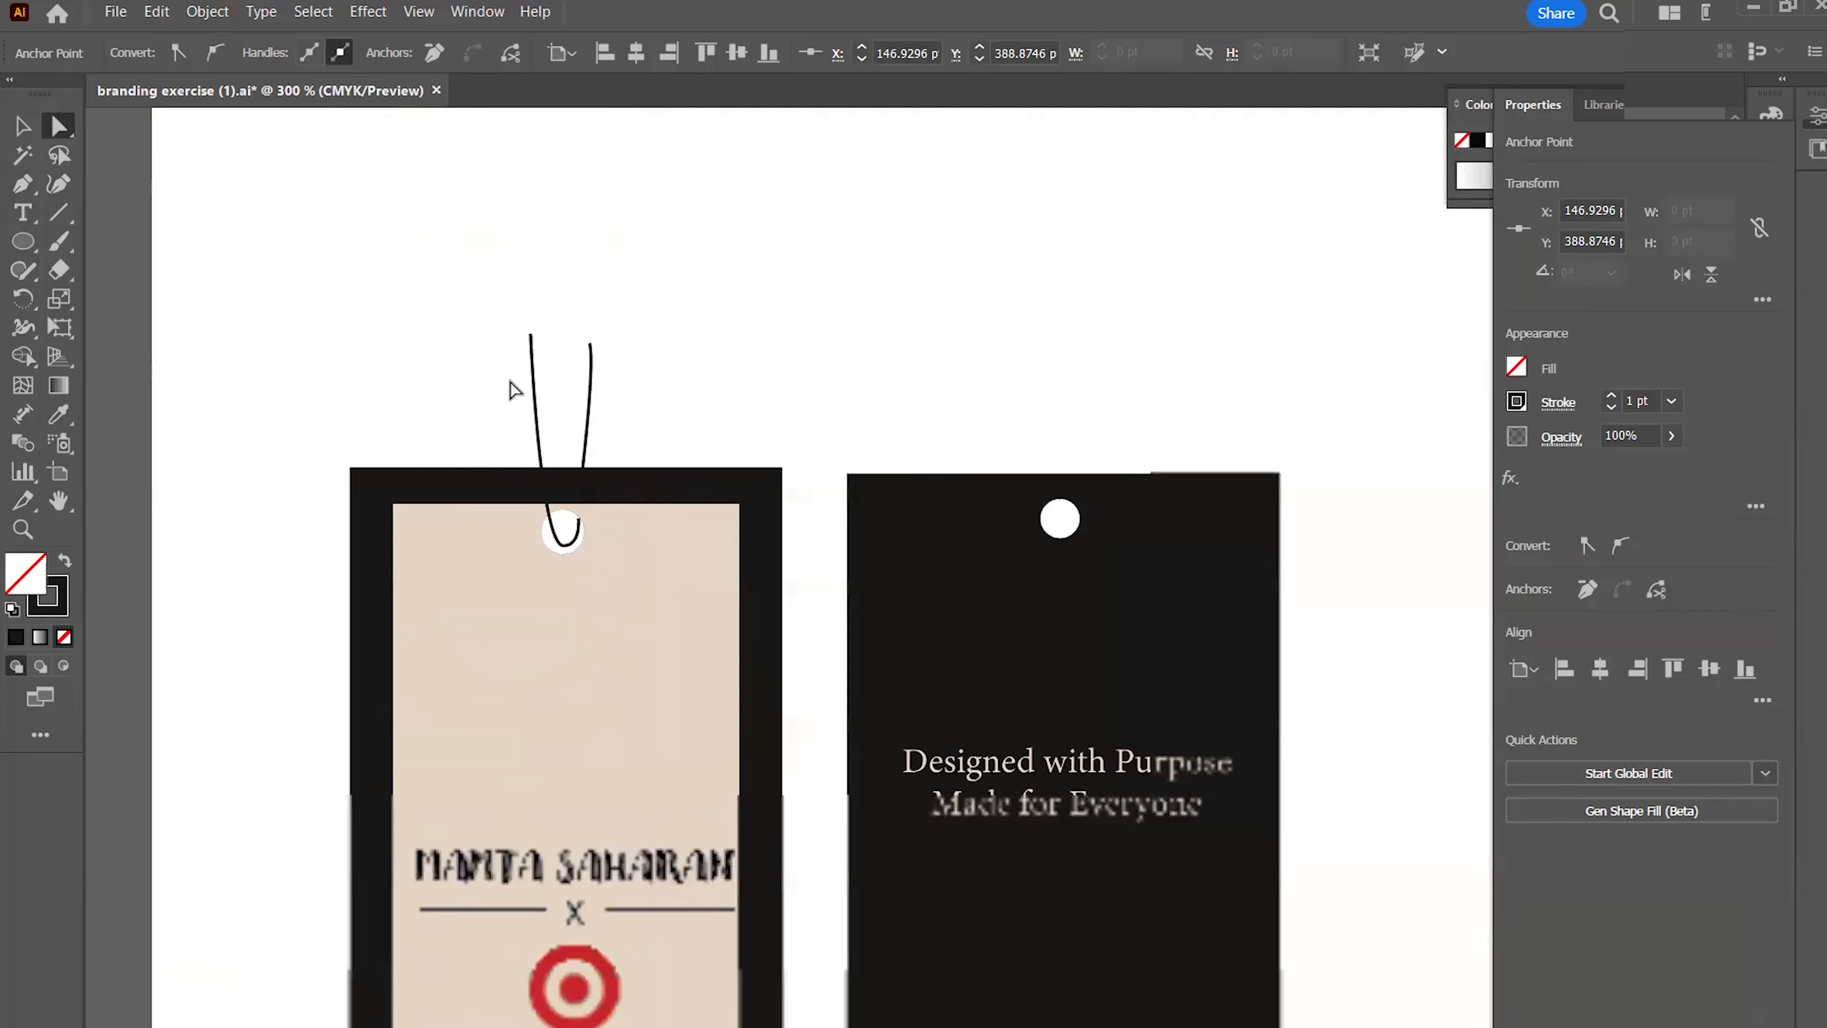
left_click_drag(528, 365, 403, 309)
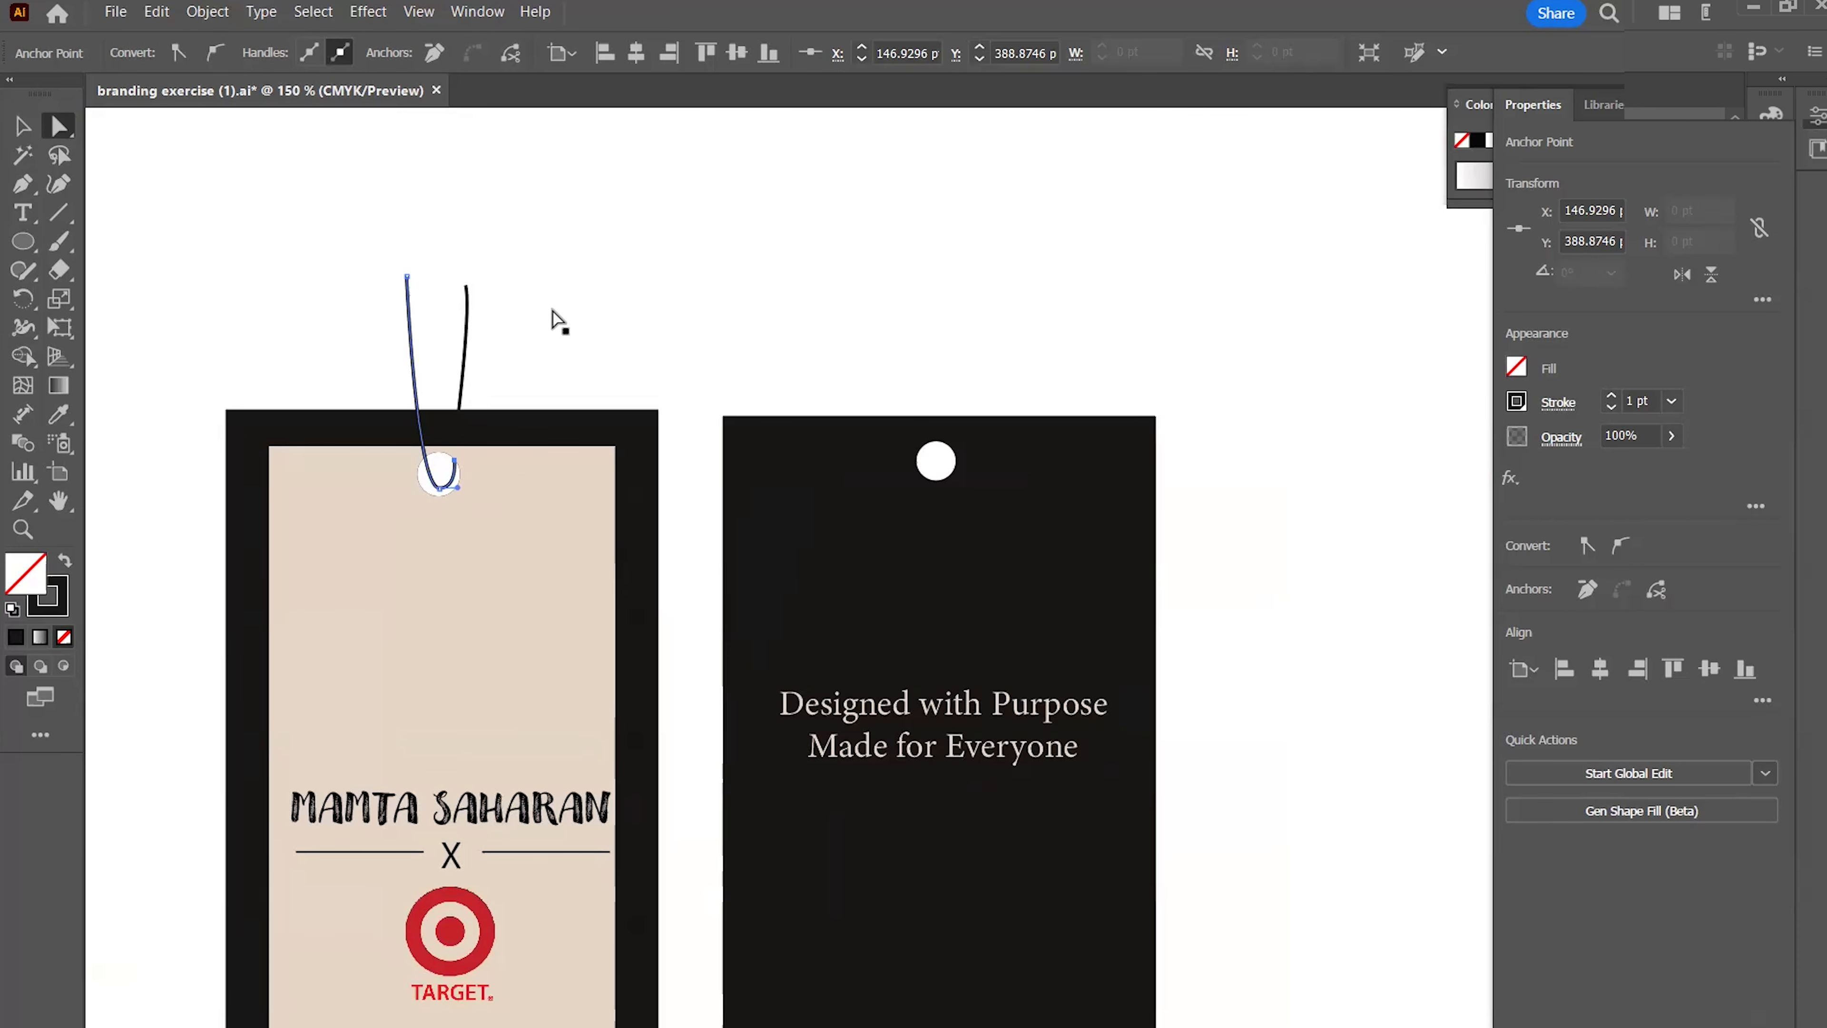
Delete the separate second string strand above the beige tag, leaving only the first string through the hole
left_click_drag(462, 366, 612, 299)
key("ctrl+z")
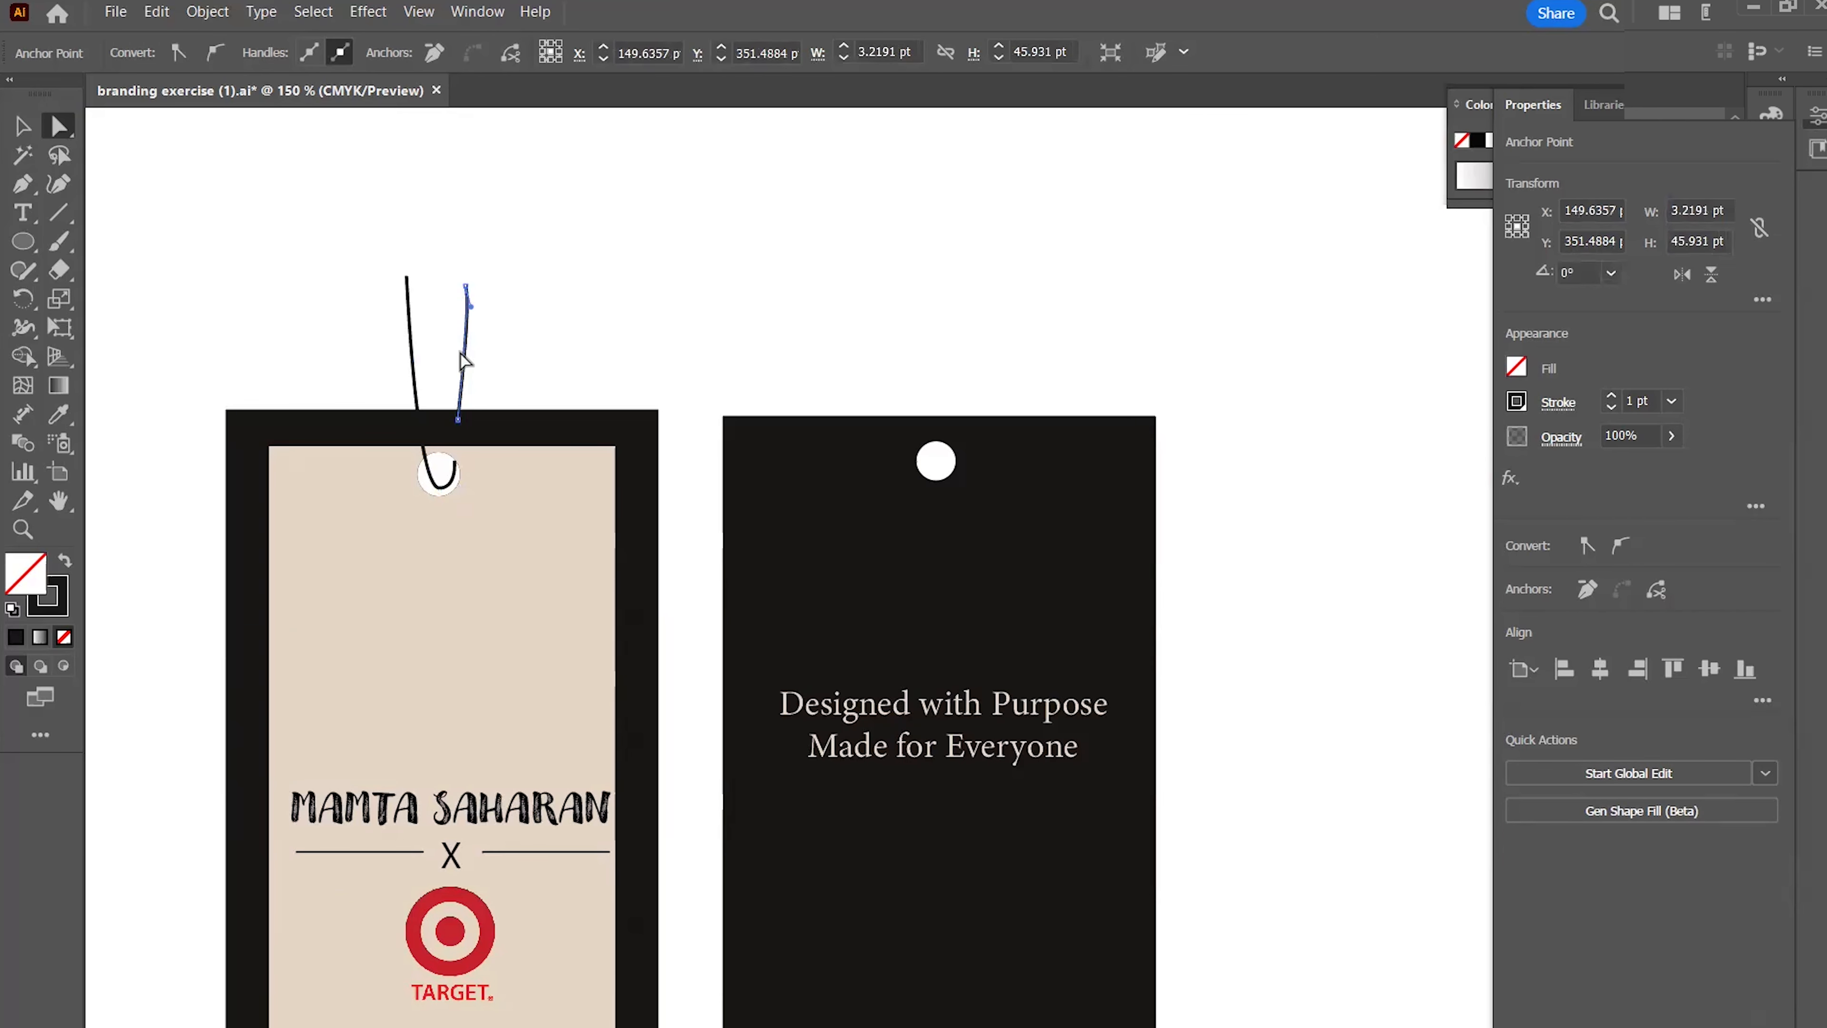
left_click(12, 130)
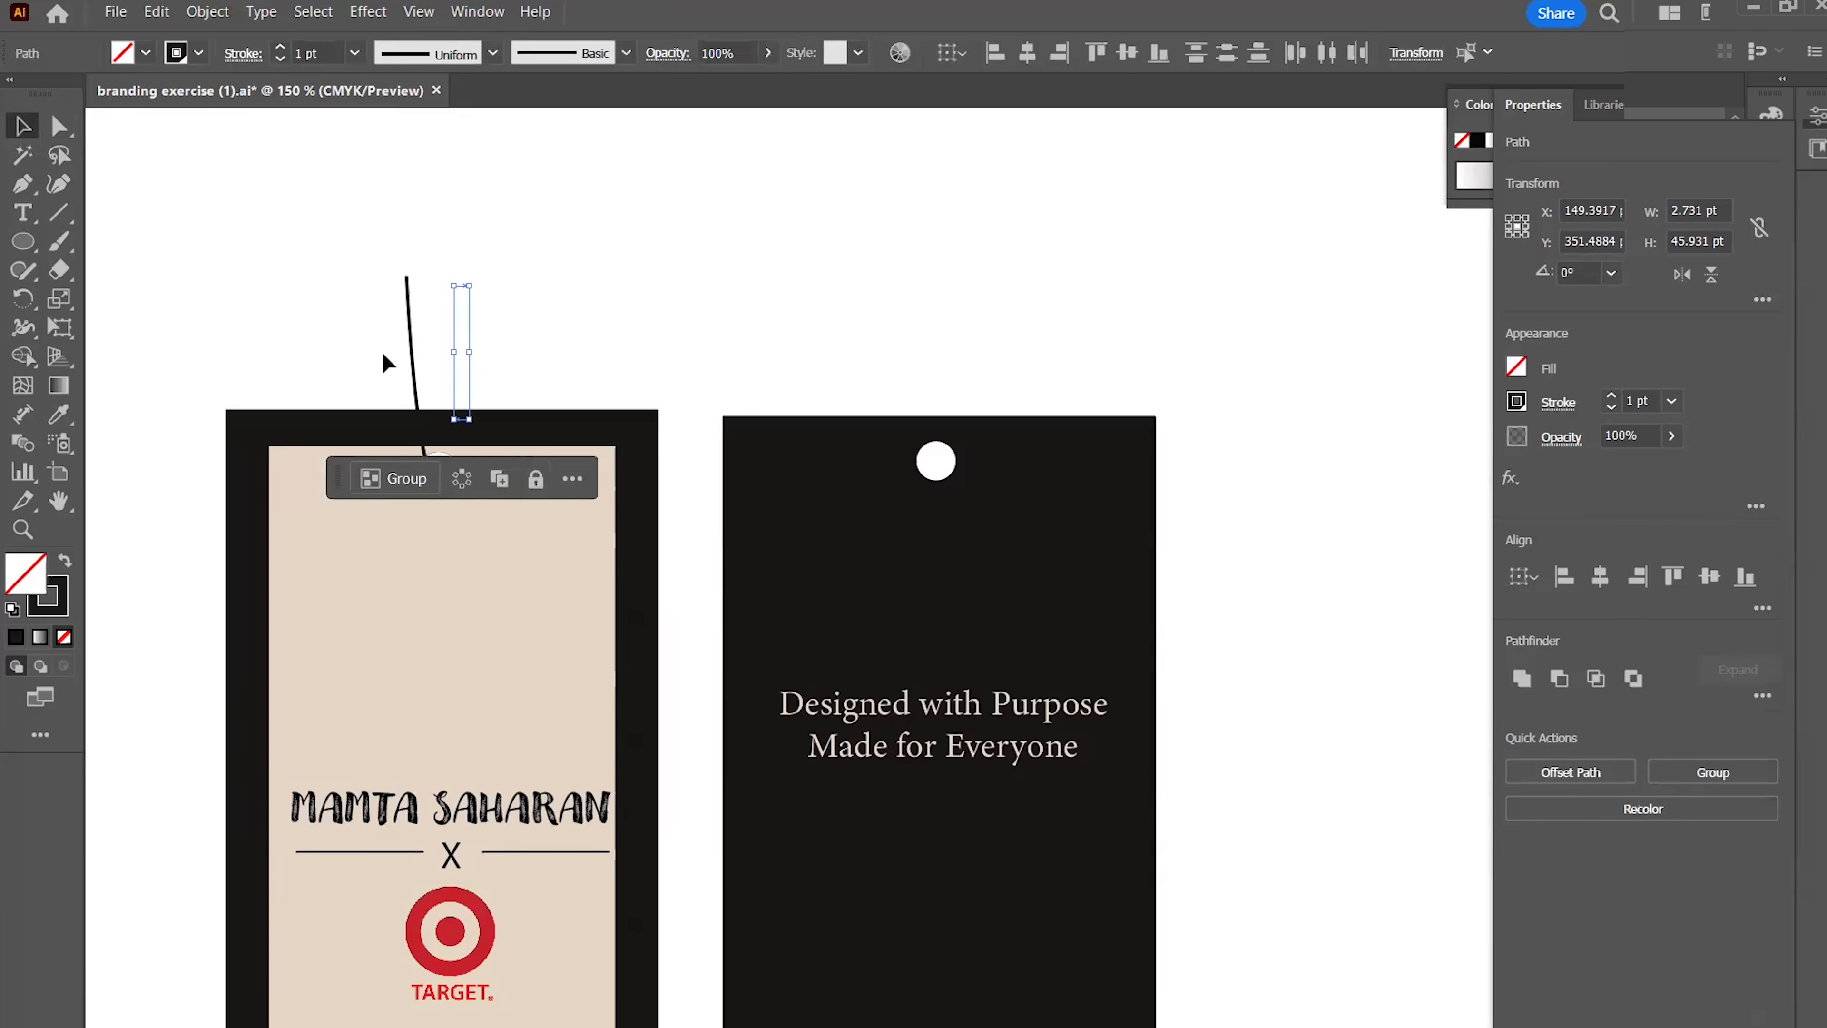
left_click(403, 388)
Extend the remaining string's end anchor from the hole to above the beige tag, level with its other end, forming one U-shaped string
scroll(403, 388, "up", 2)
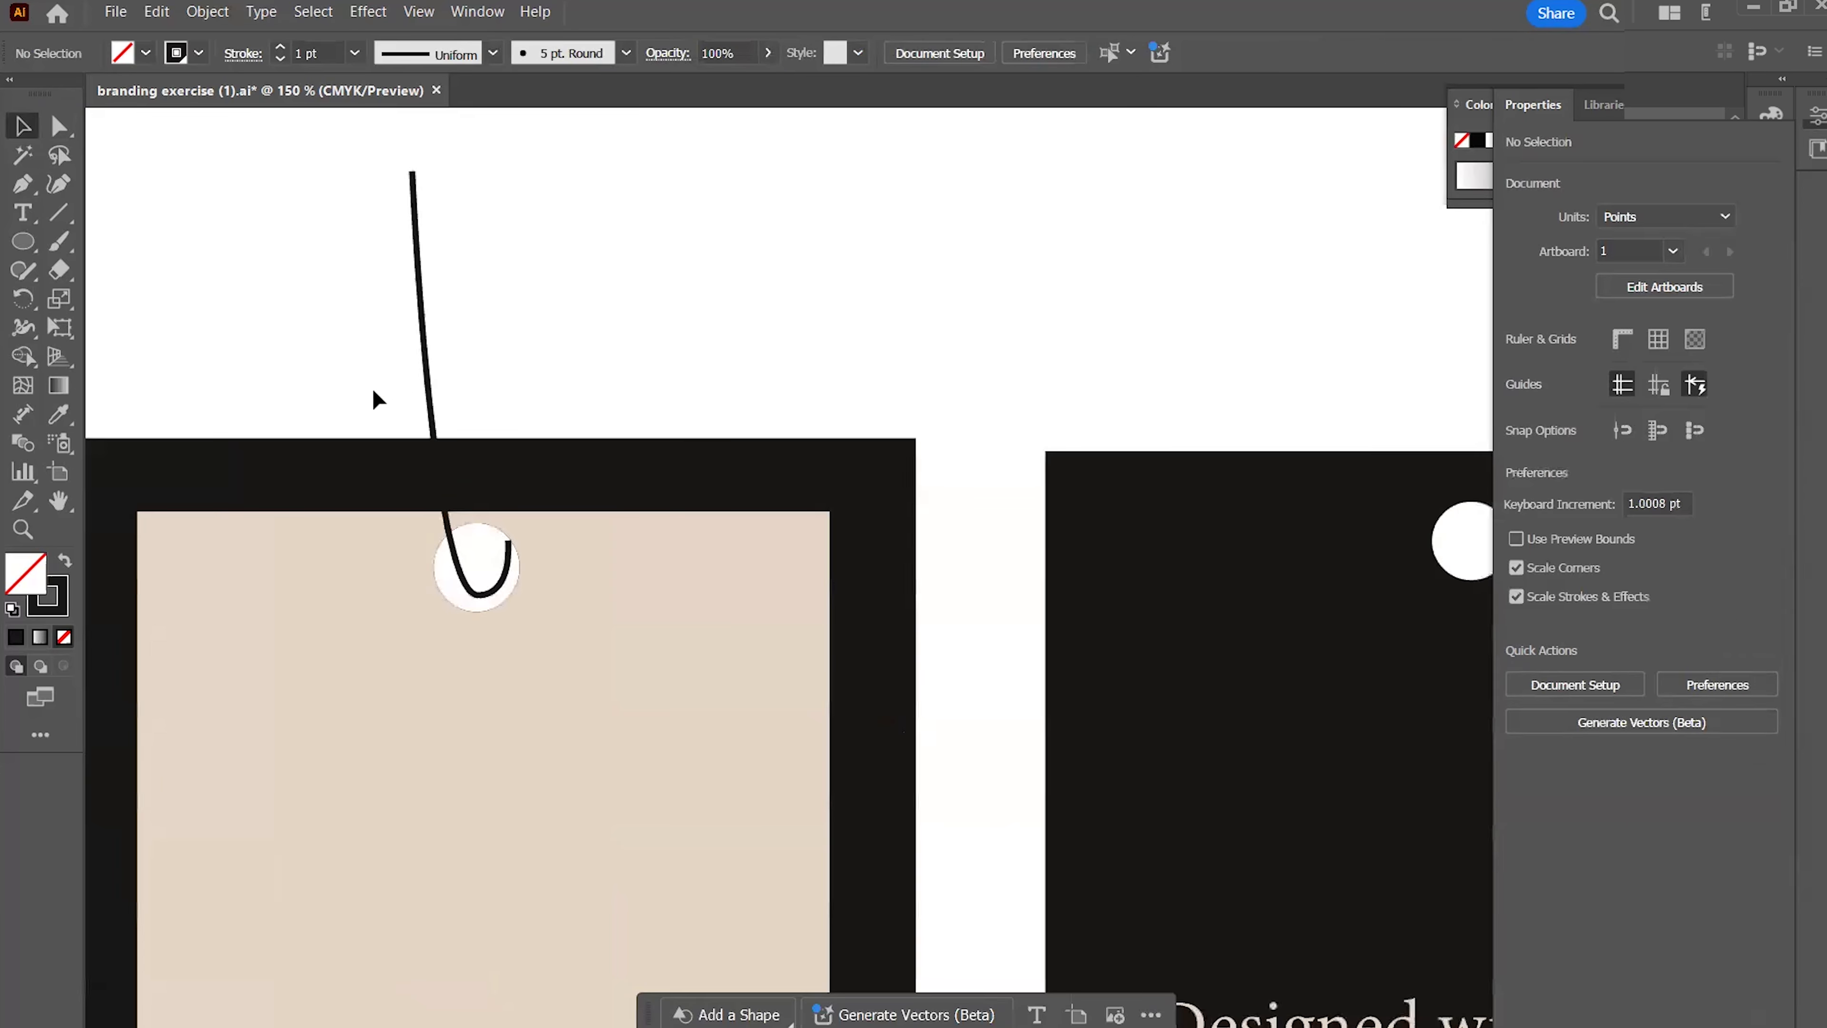
key("a")
left_click(508, 572)
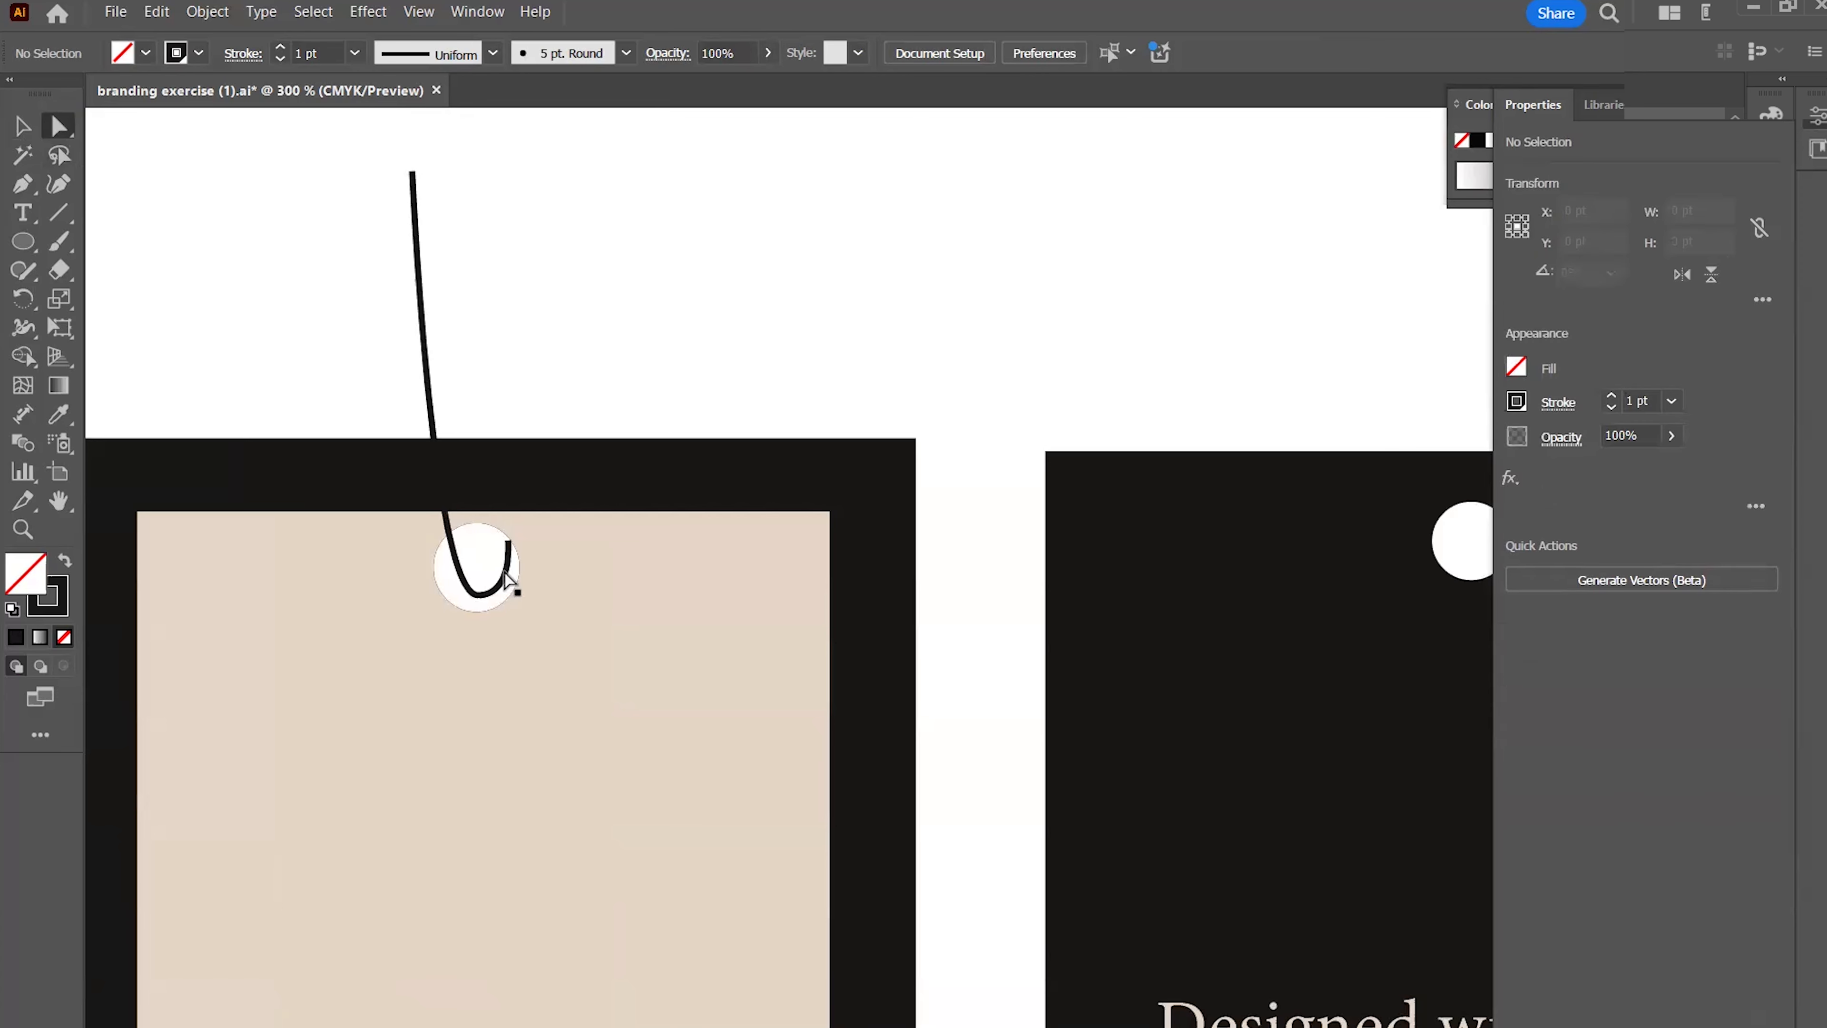
left_click_drag(509, 541, 520, 170)
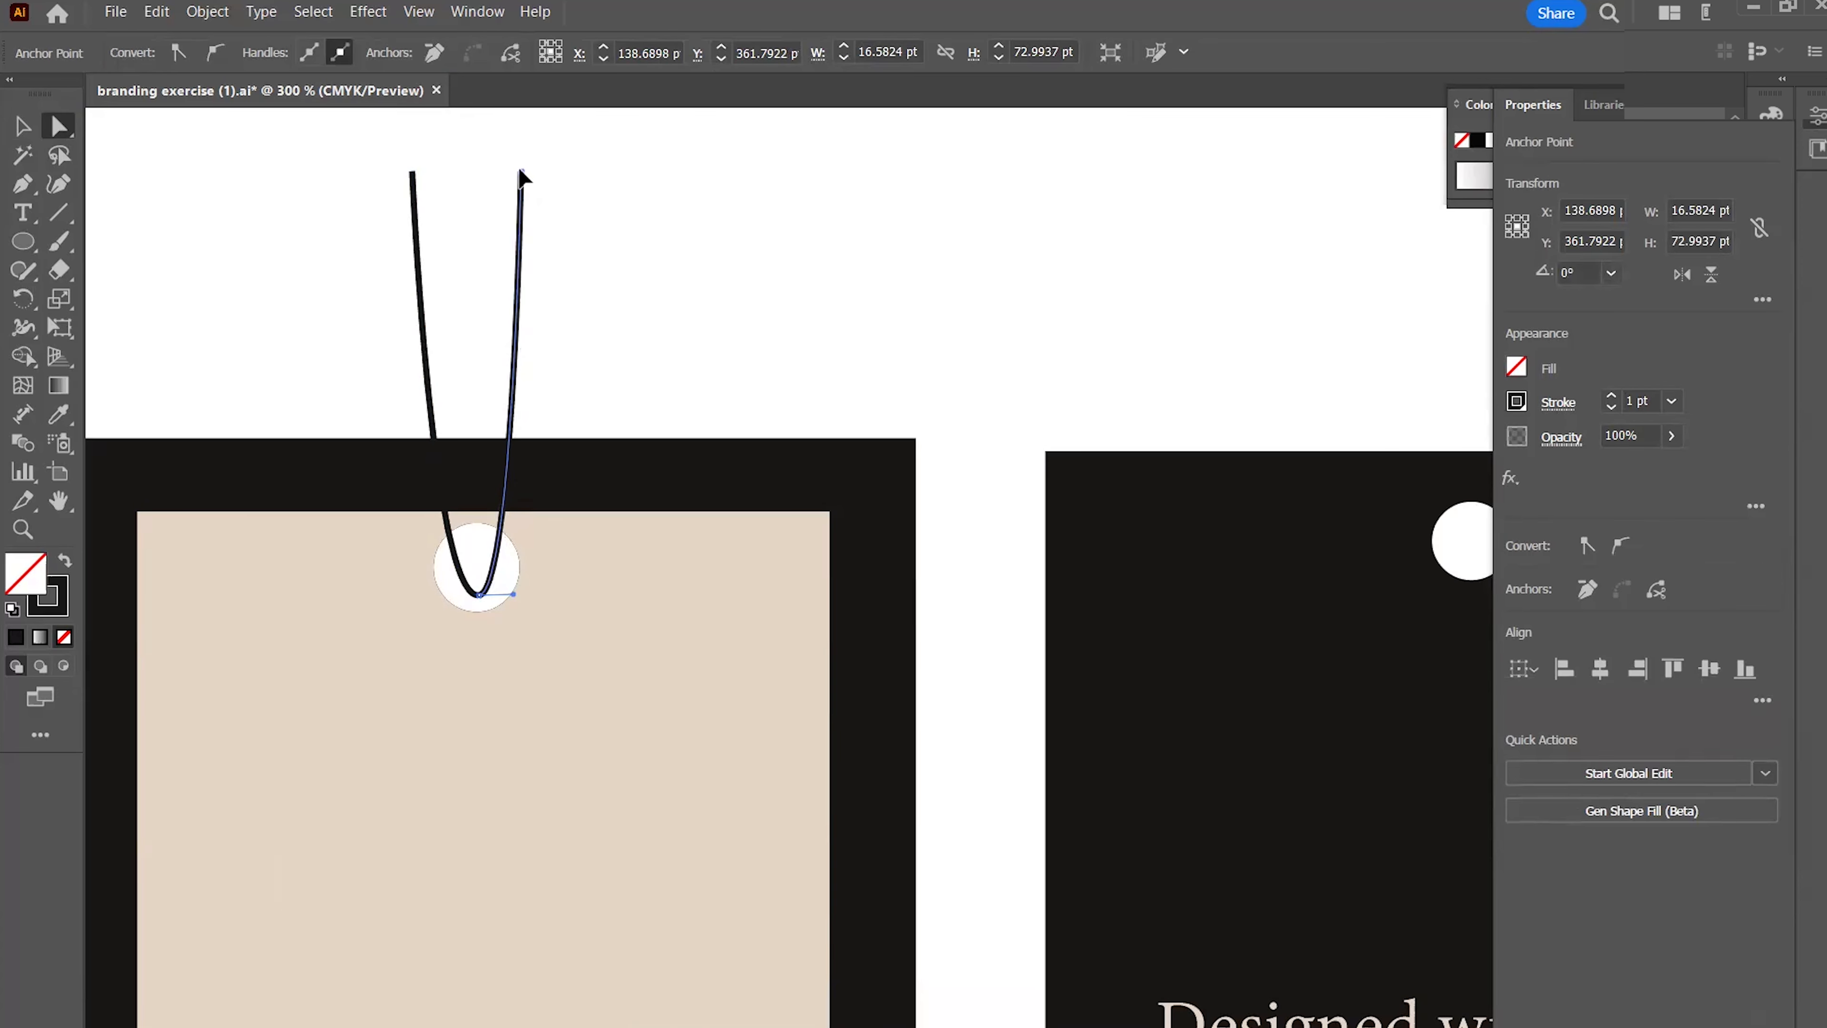
left_click(685, 294)
scroll(620, 345, "down", 3)
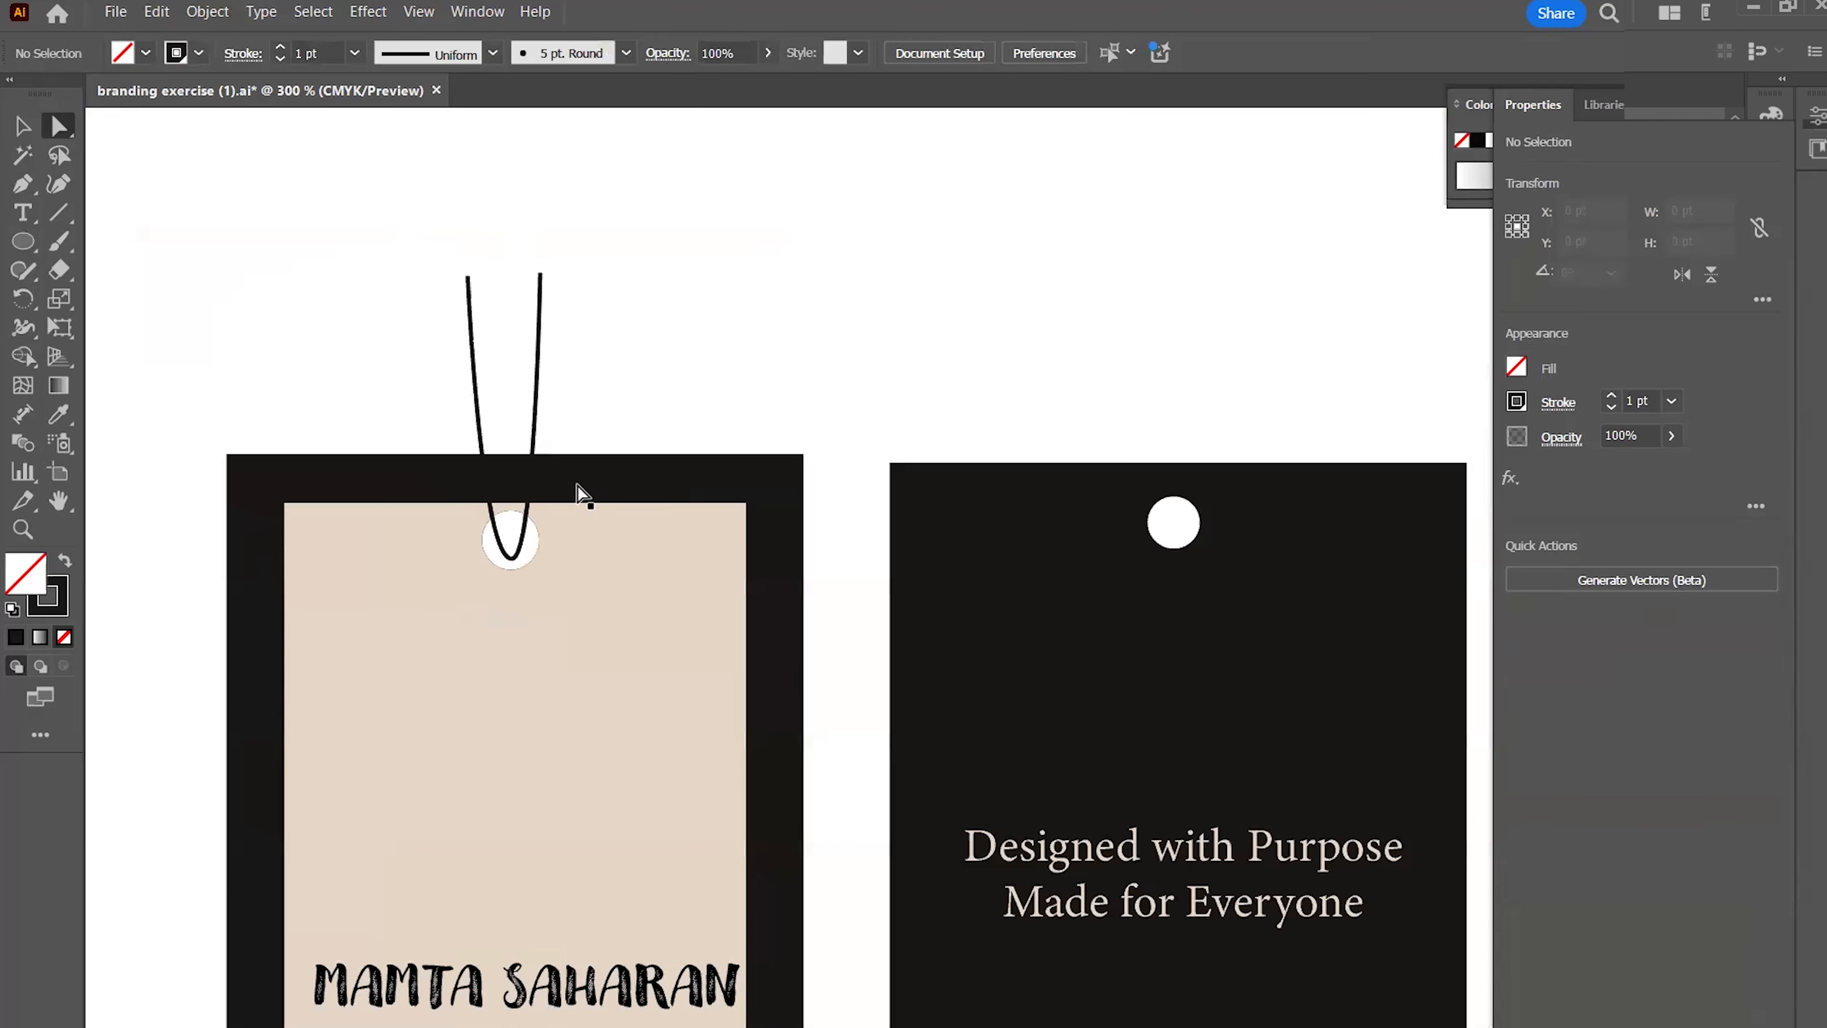
Try intertwining the U-shaped string with the beige tag's shapes and its hole
left_click_drag(282, 289, 546, 463)
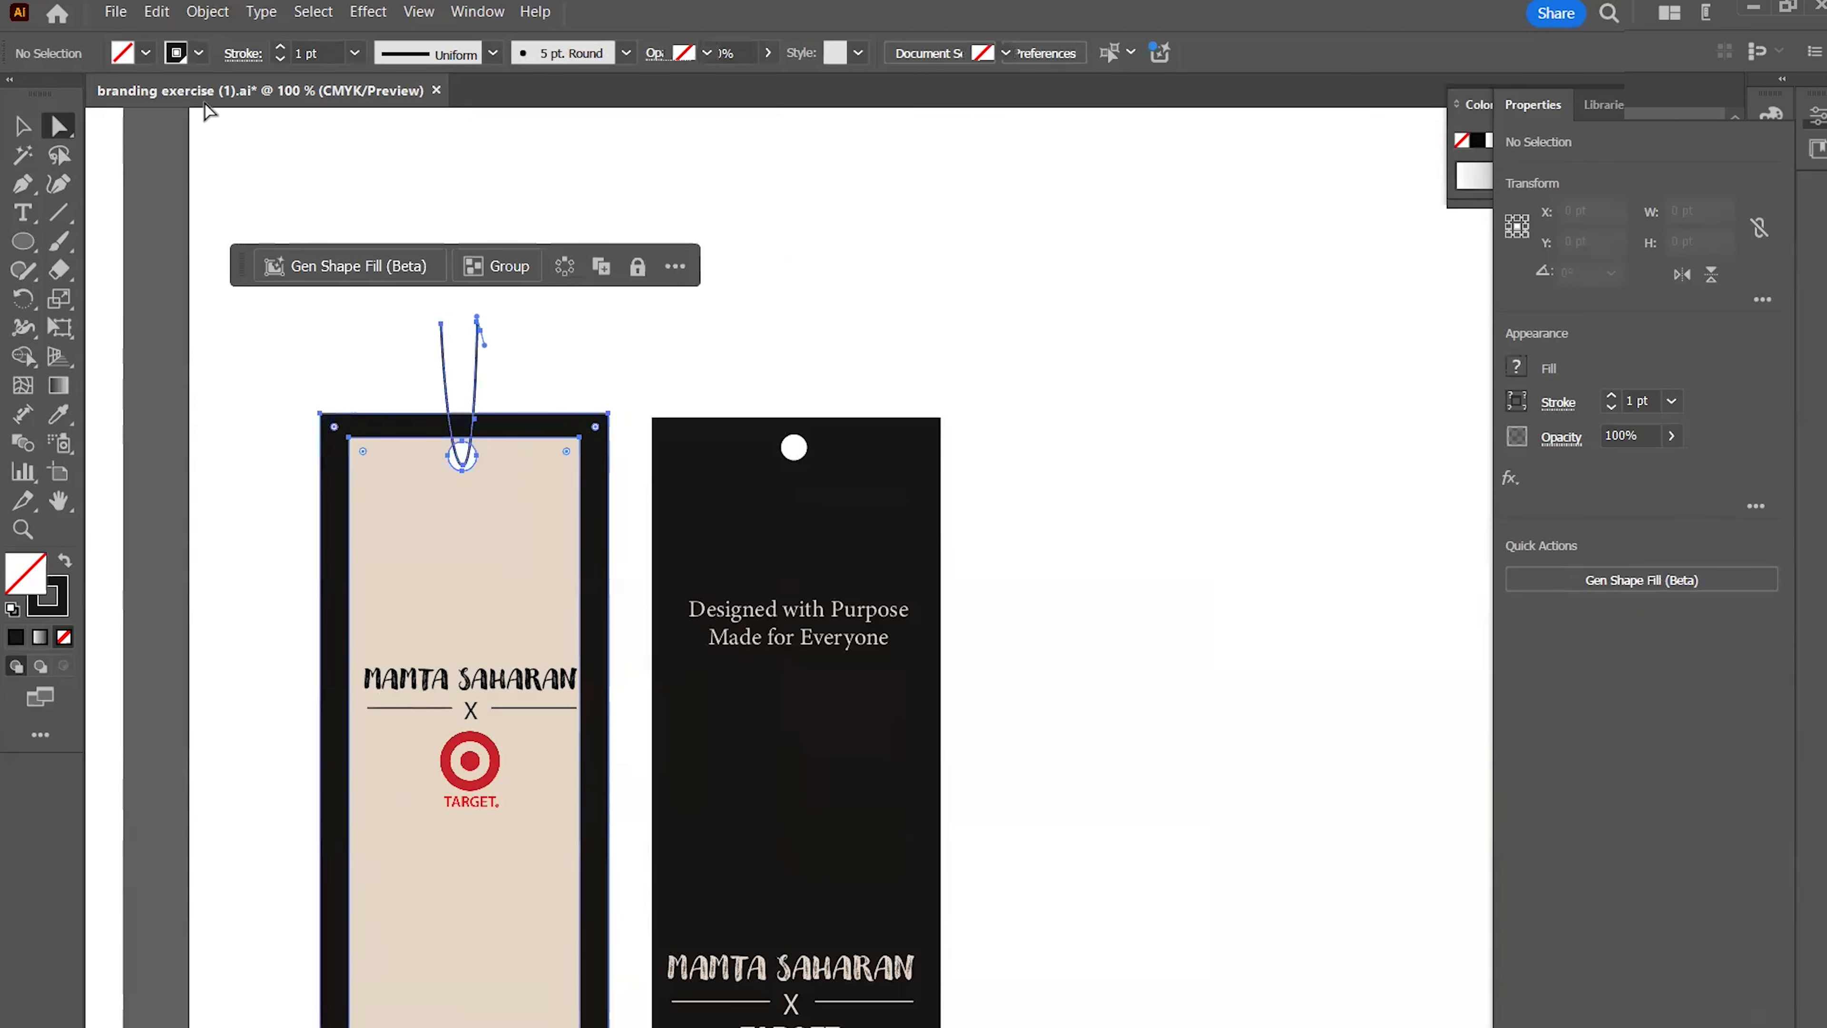
left_click(207, 12)
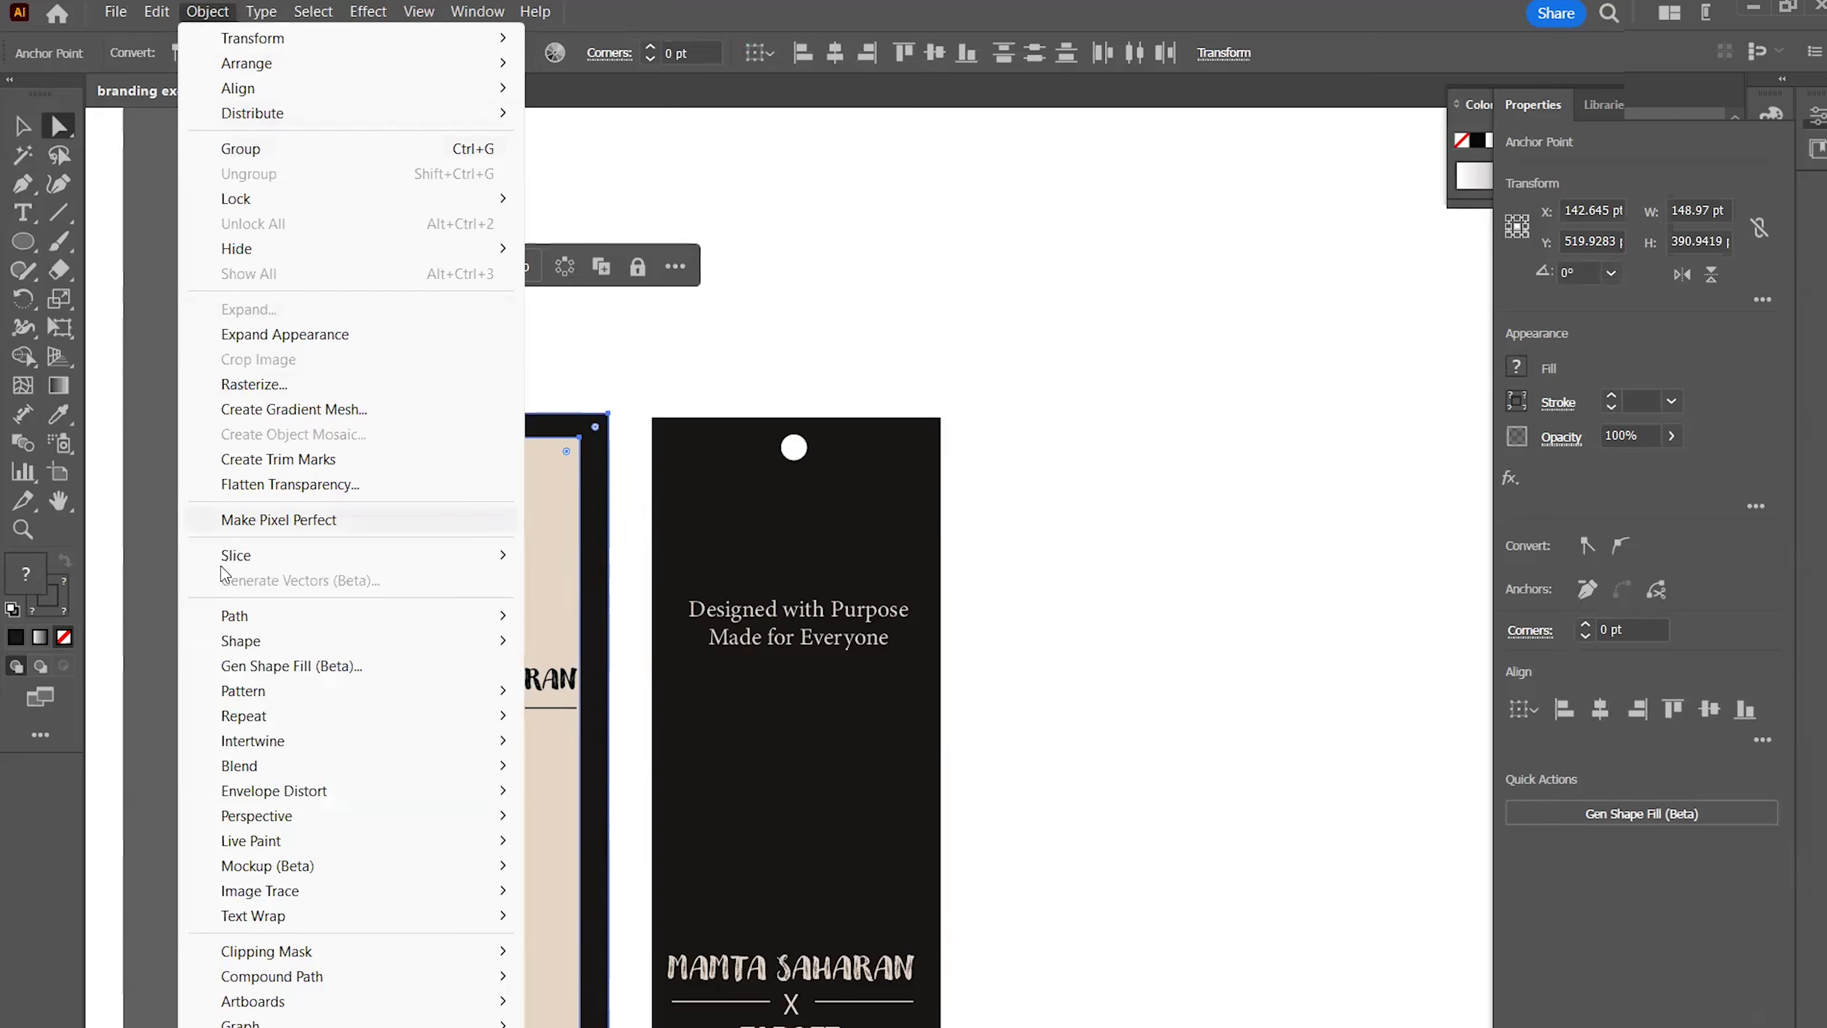
mouse_move(251, 741)
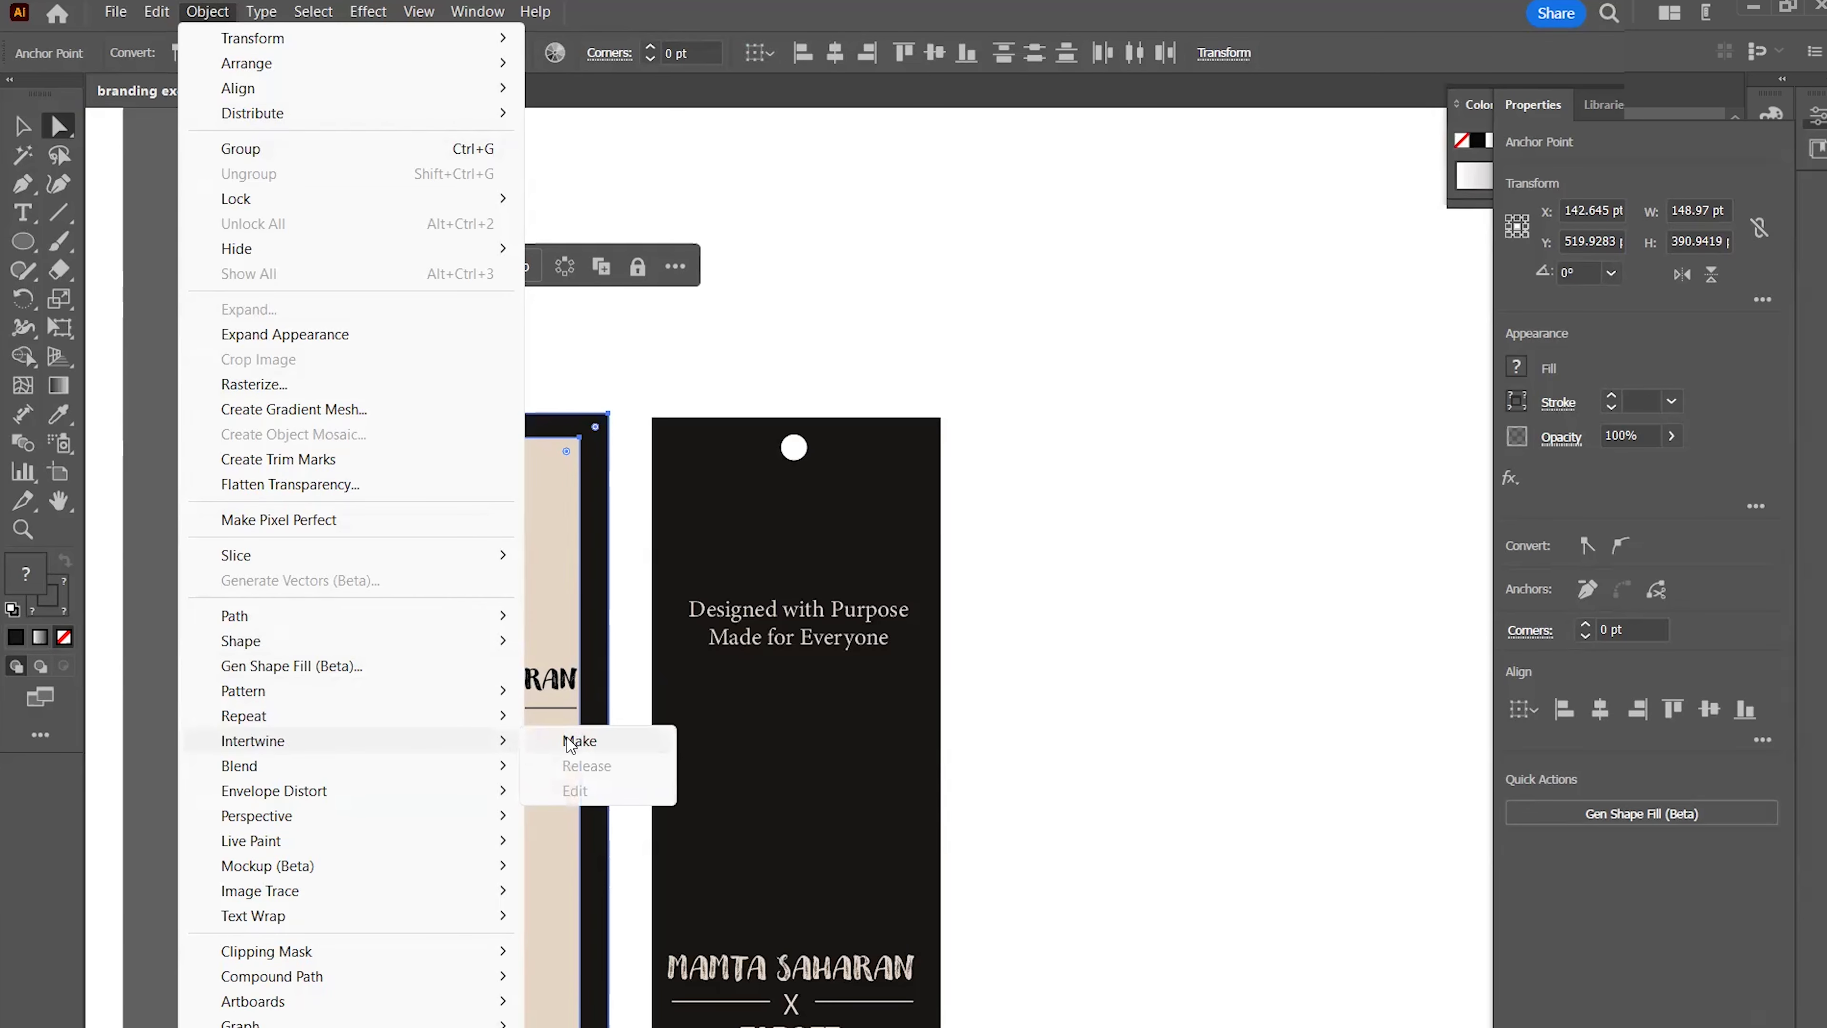
left_click(572, 744)
scroll(461, 481, "up", 4)
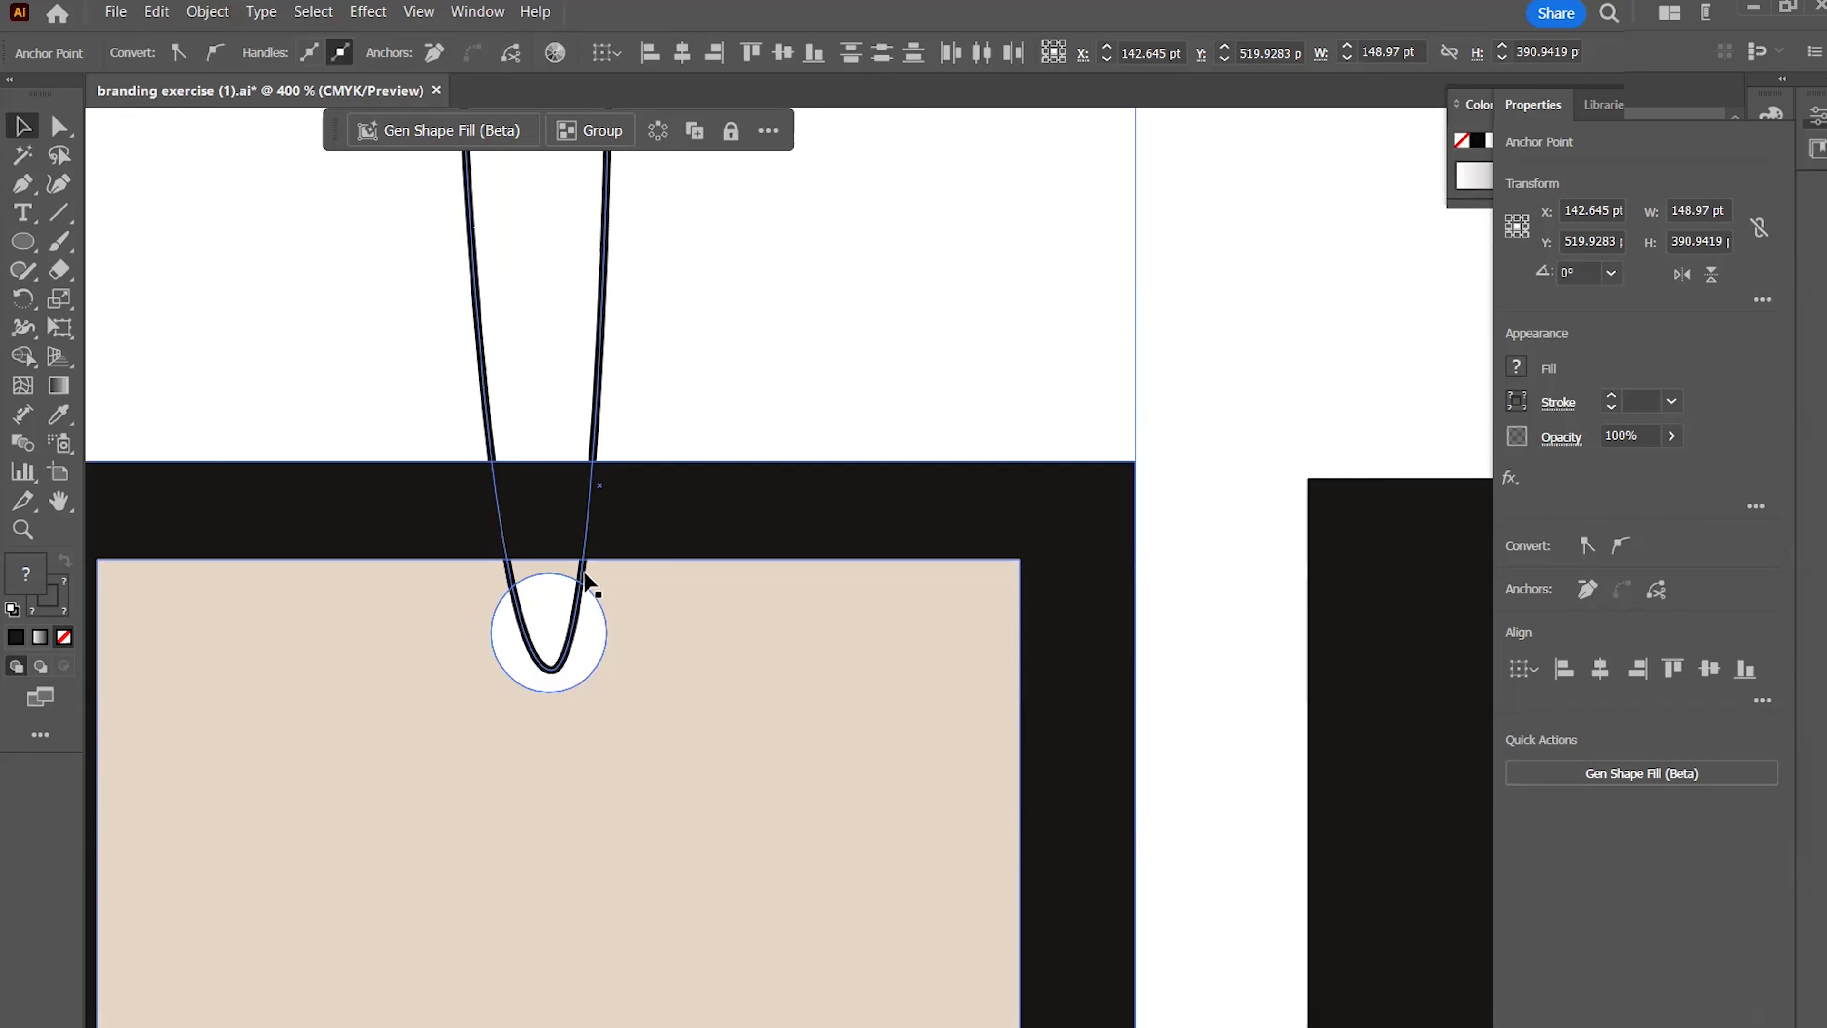
scroll(571, 599, "down", 4)
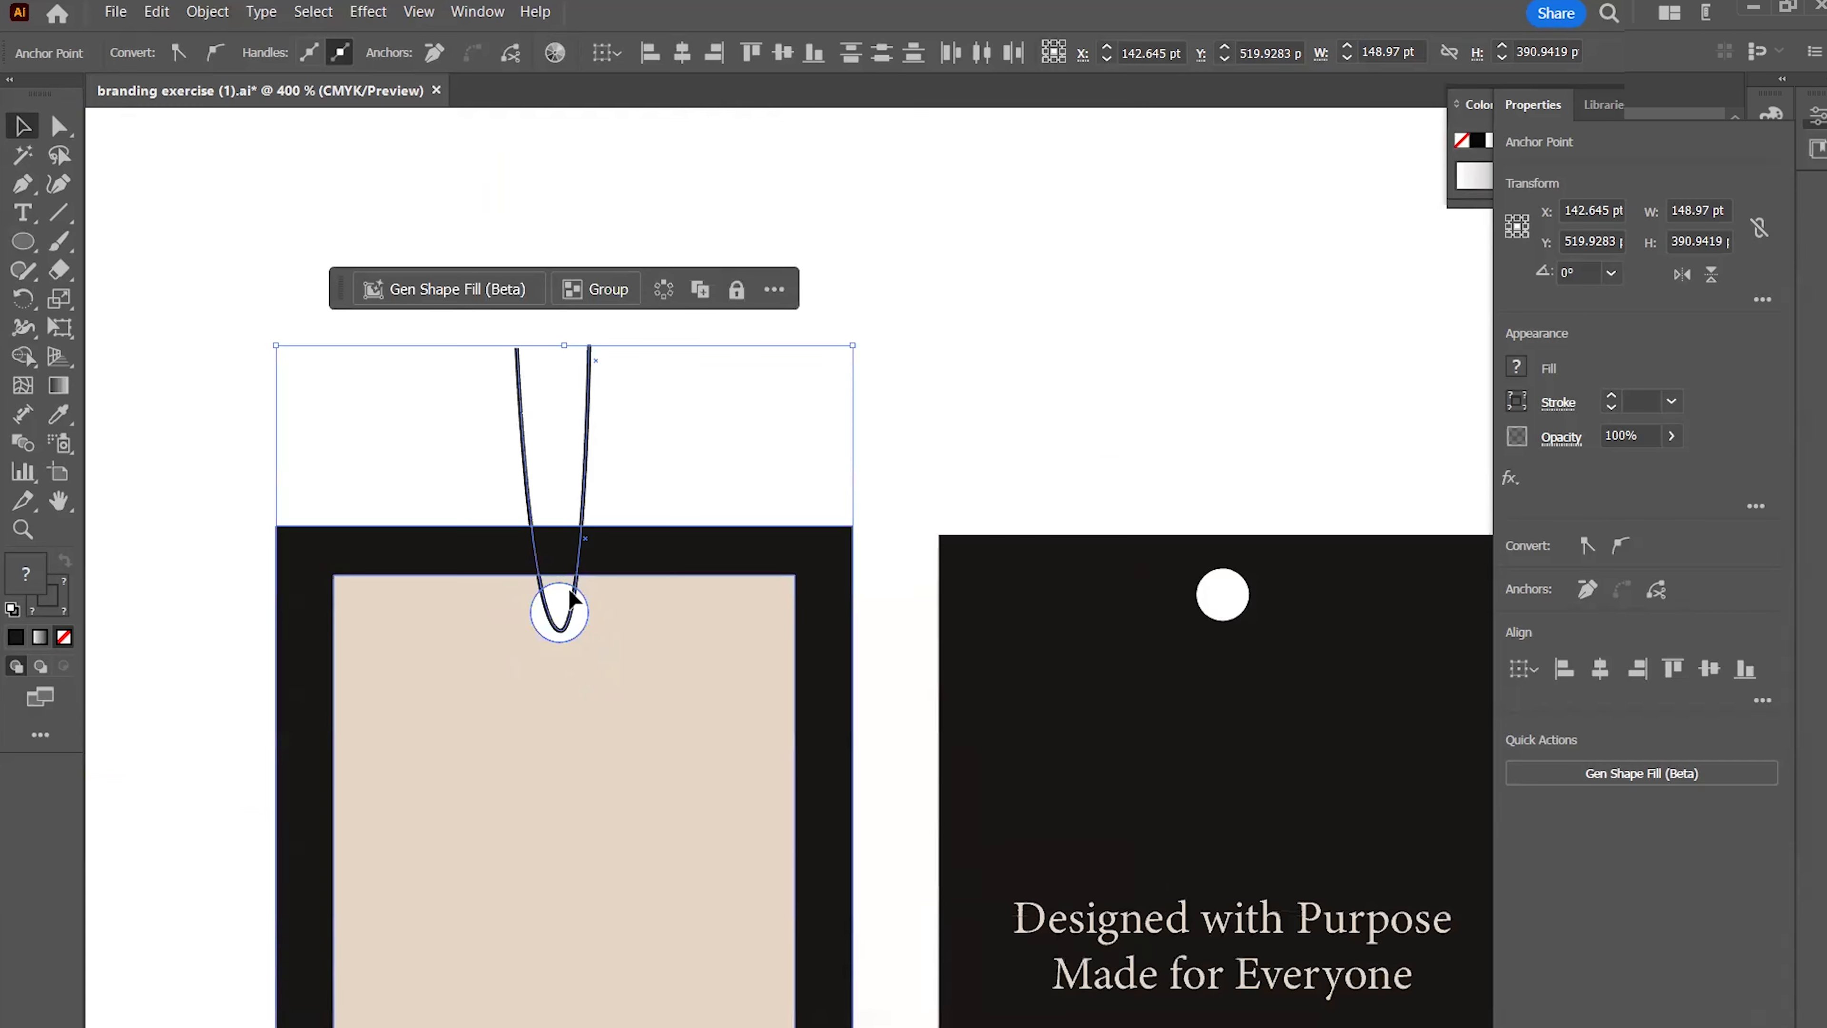
left_click_drag(481, 493, 463, 360)
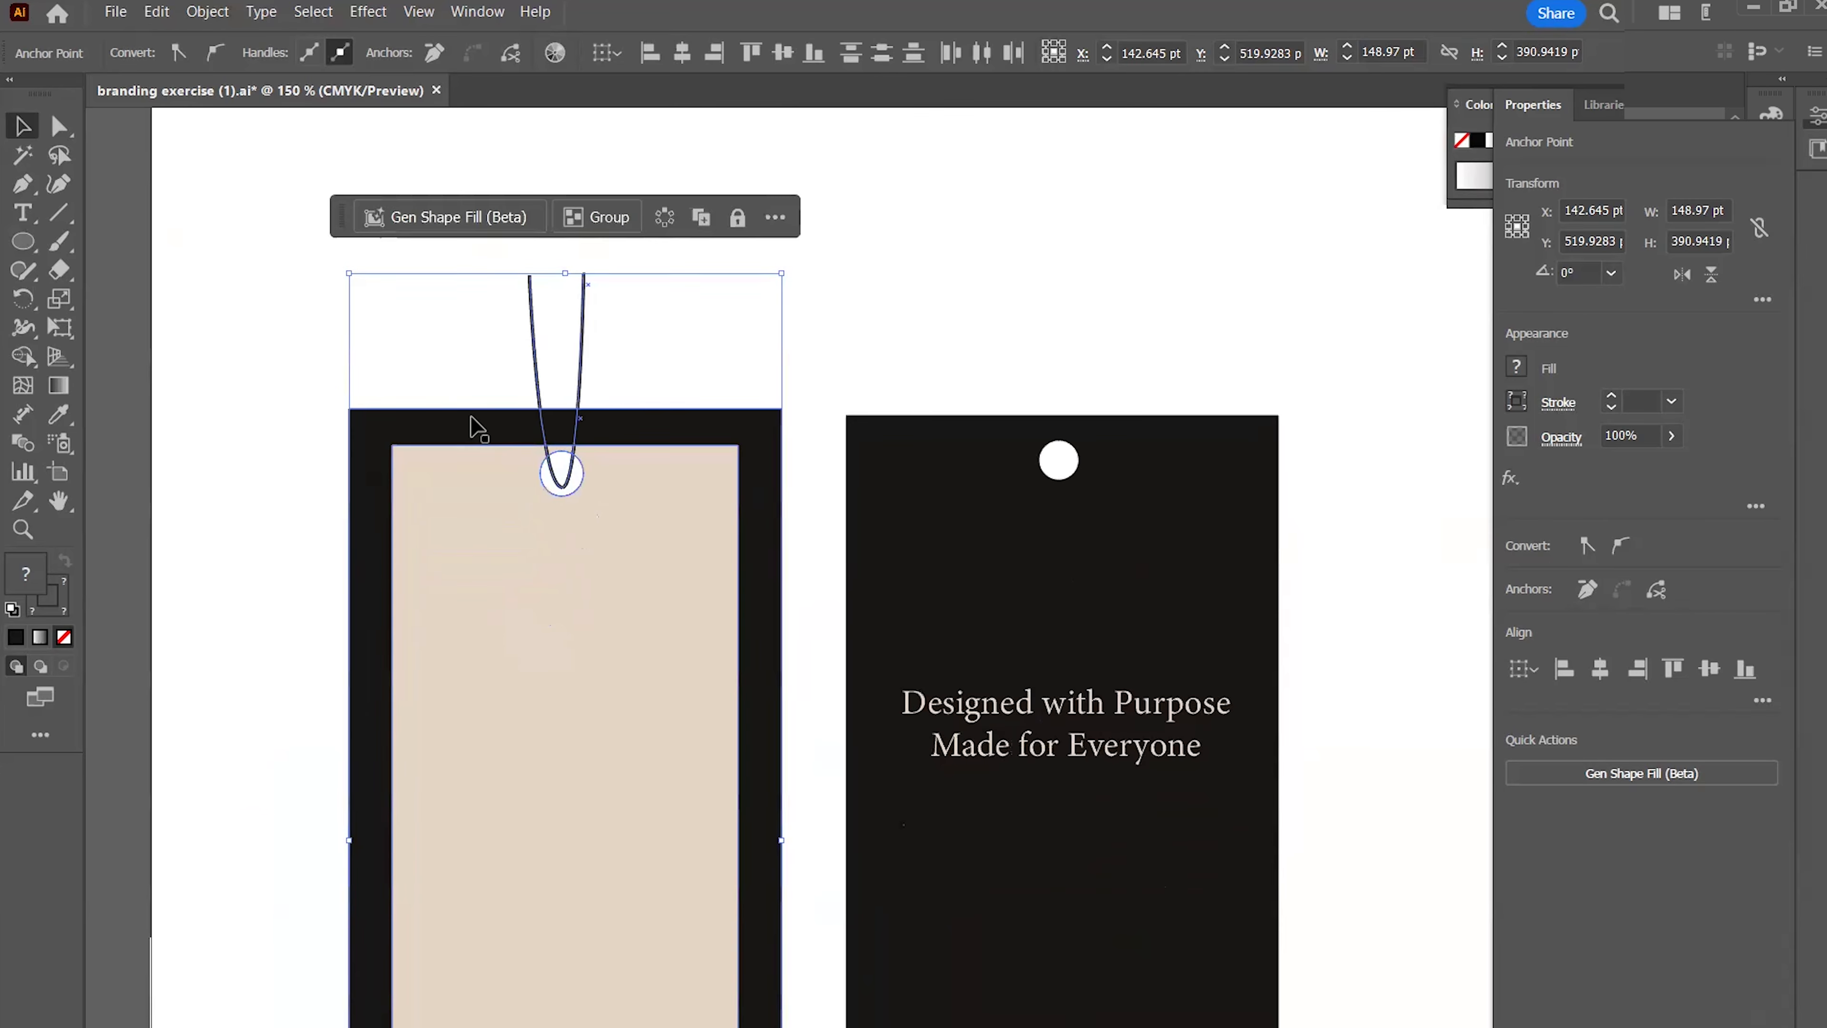
scroll(526, 475, "up", 2)
scroll(526, 475, "down", 3)
Release the intertwine on the beige tag and its string
left_click_drag(351, 314, 708, 613)
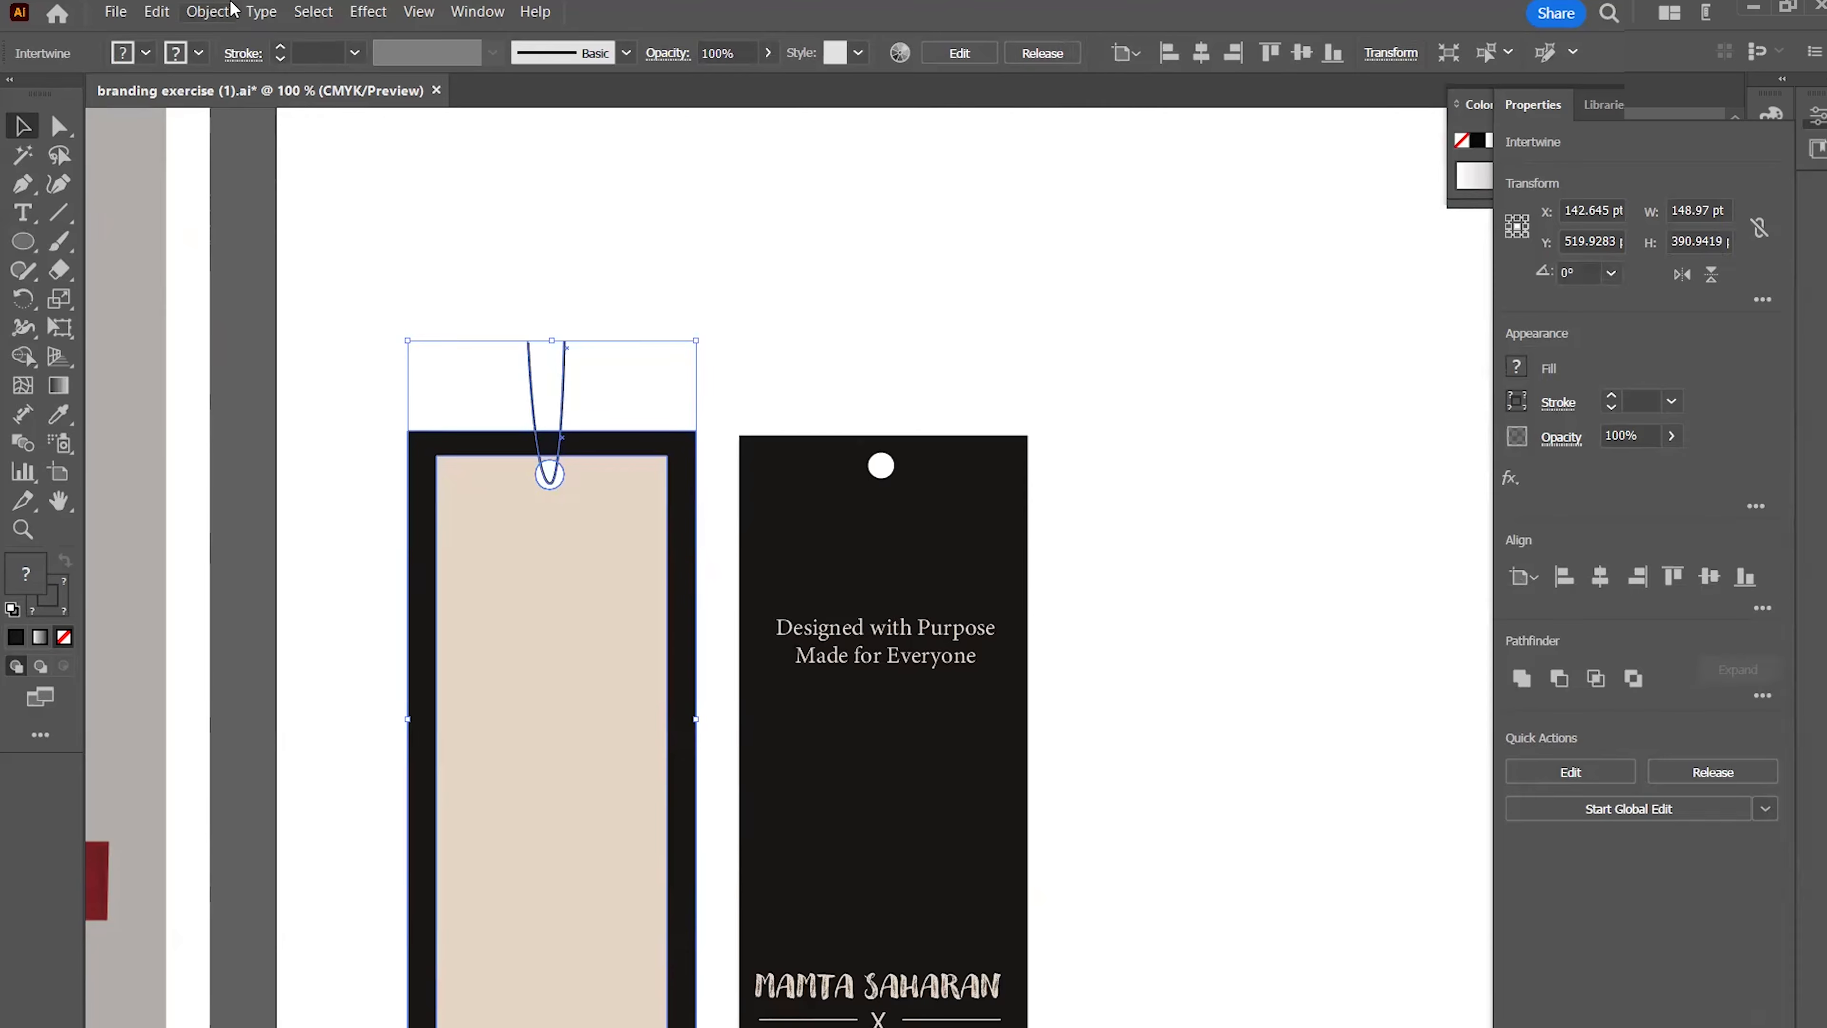
left_click(208, 13)
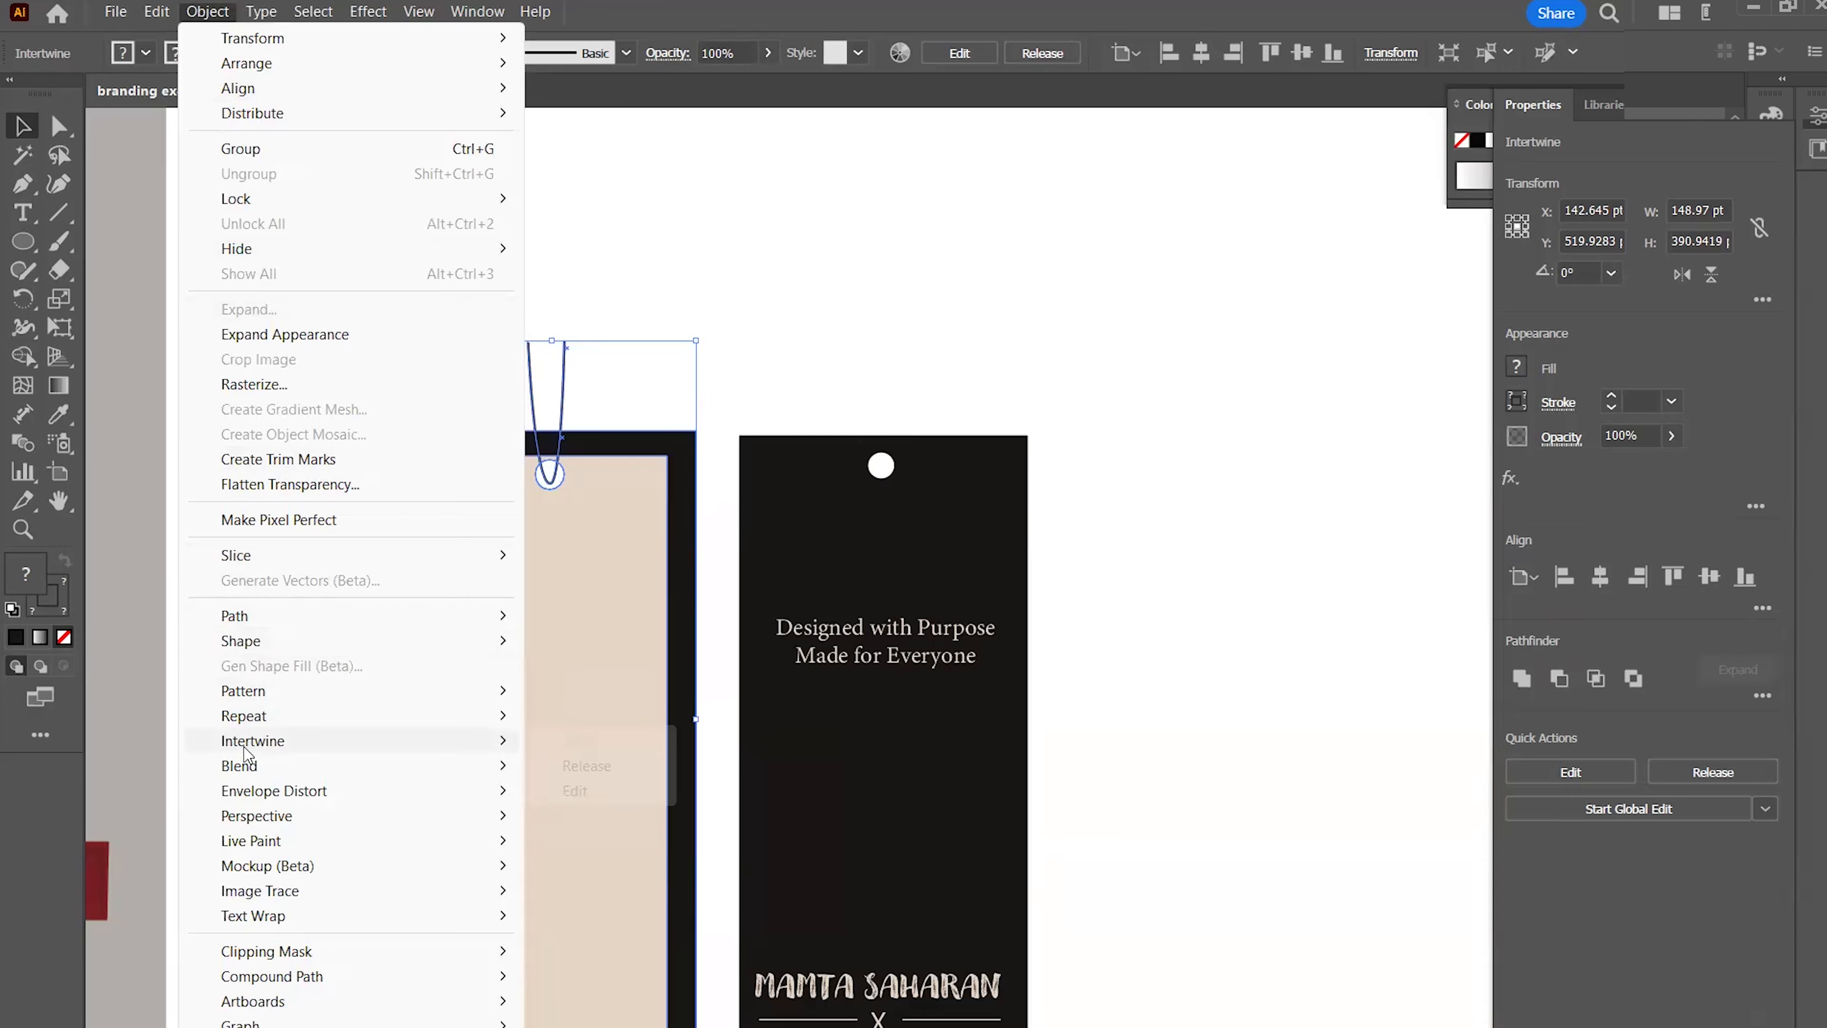
mouse_move(244, 743)
left_click(587, 765)
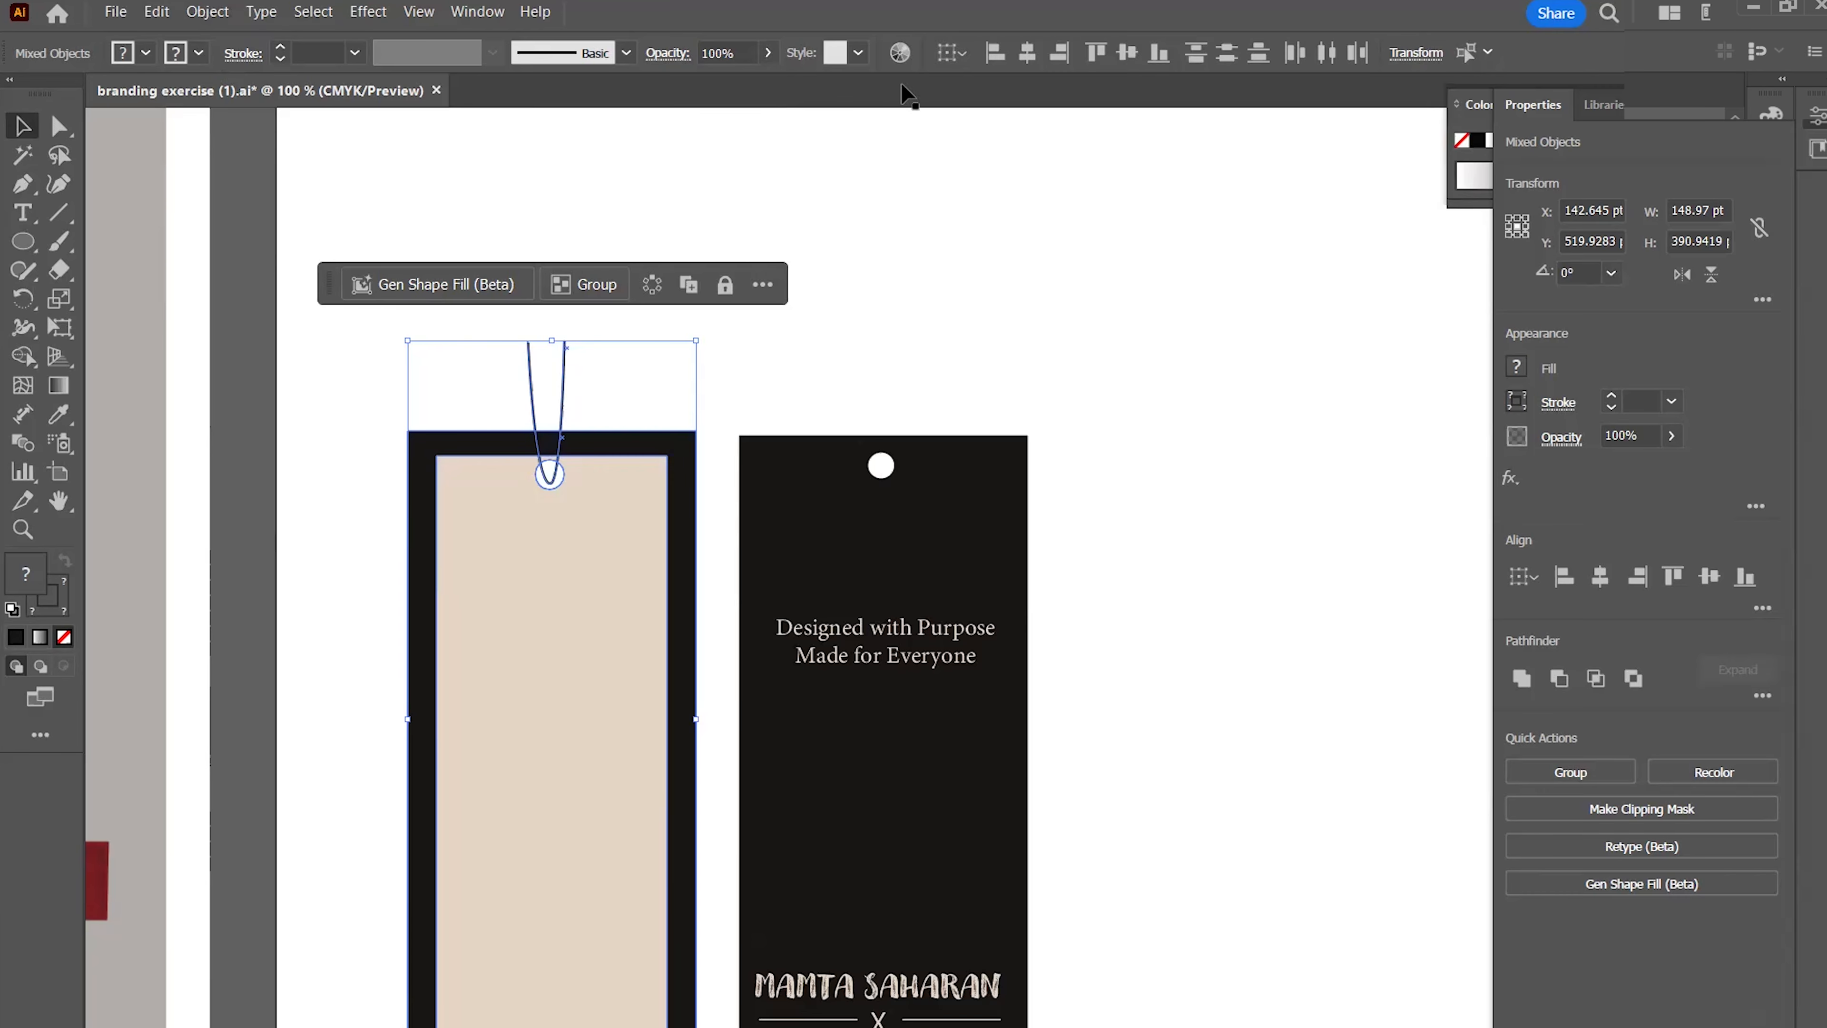
Make an Intertwine object from the string, the hole and the beige tag's shapes
left_click(157, 12)
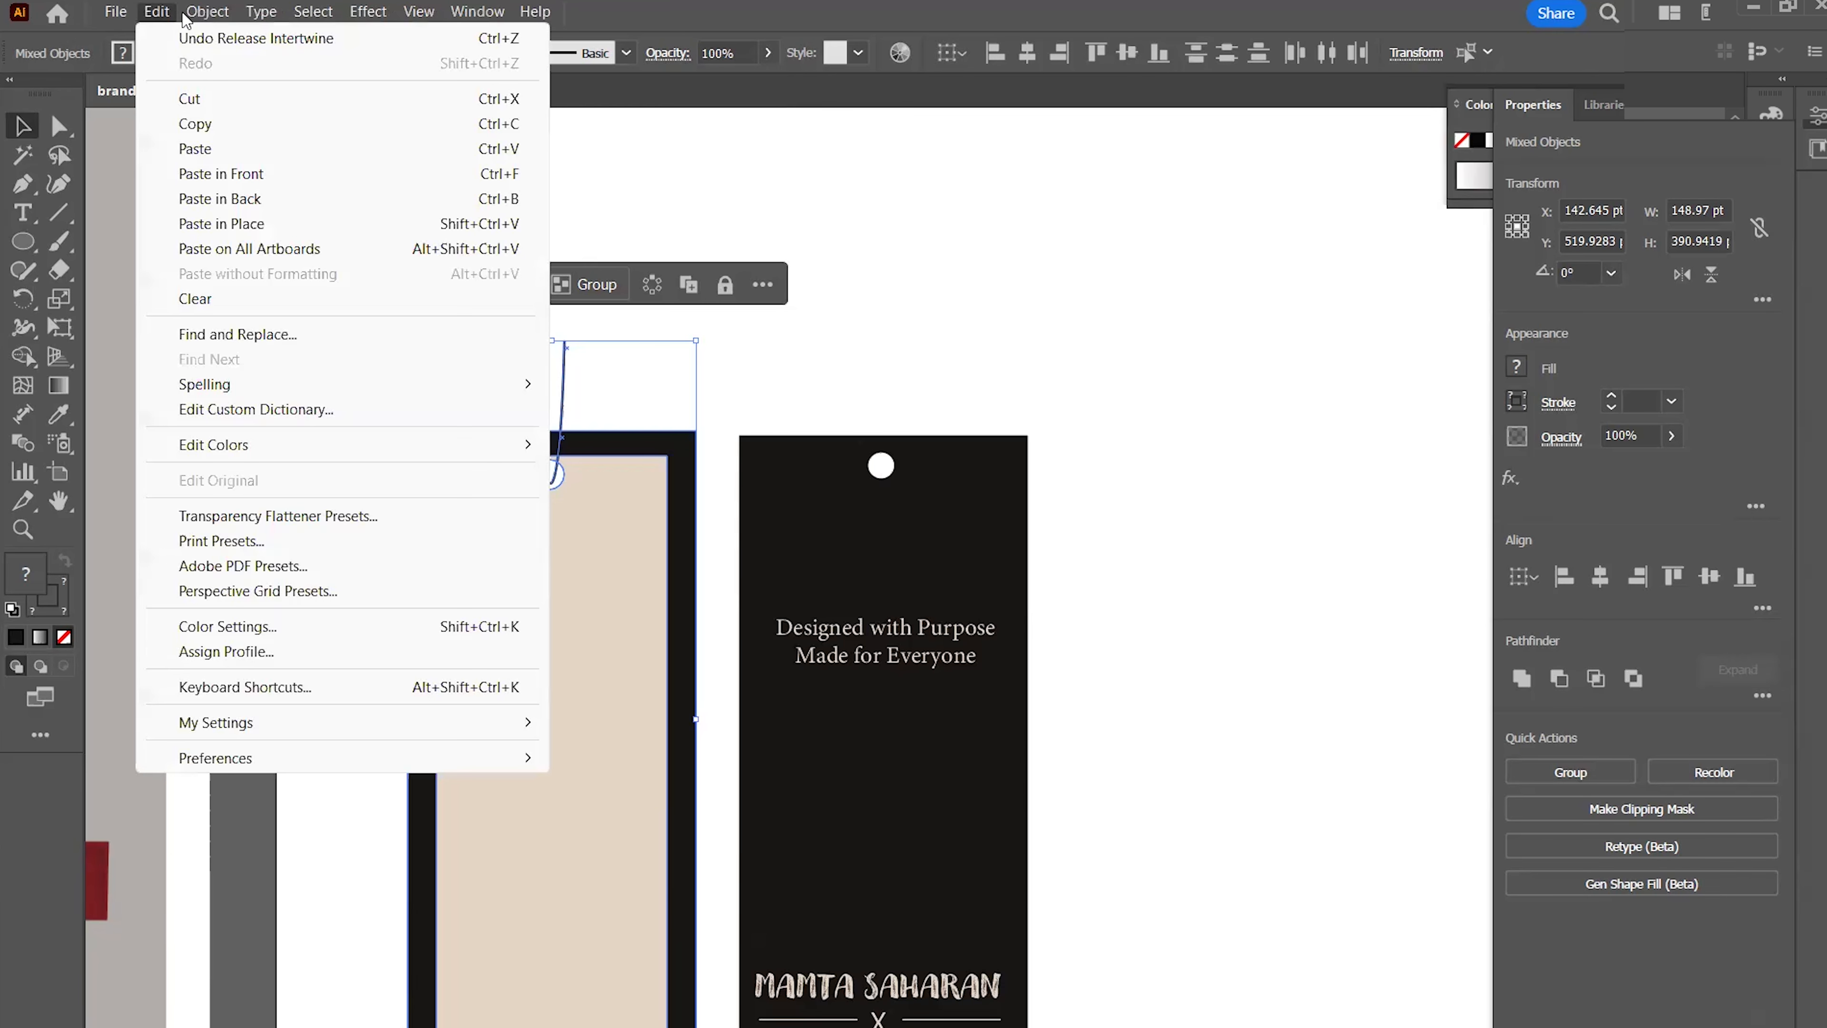
left_click(208, 13)
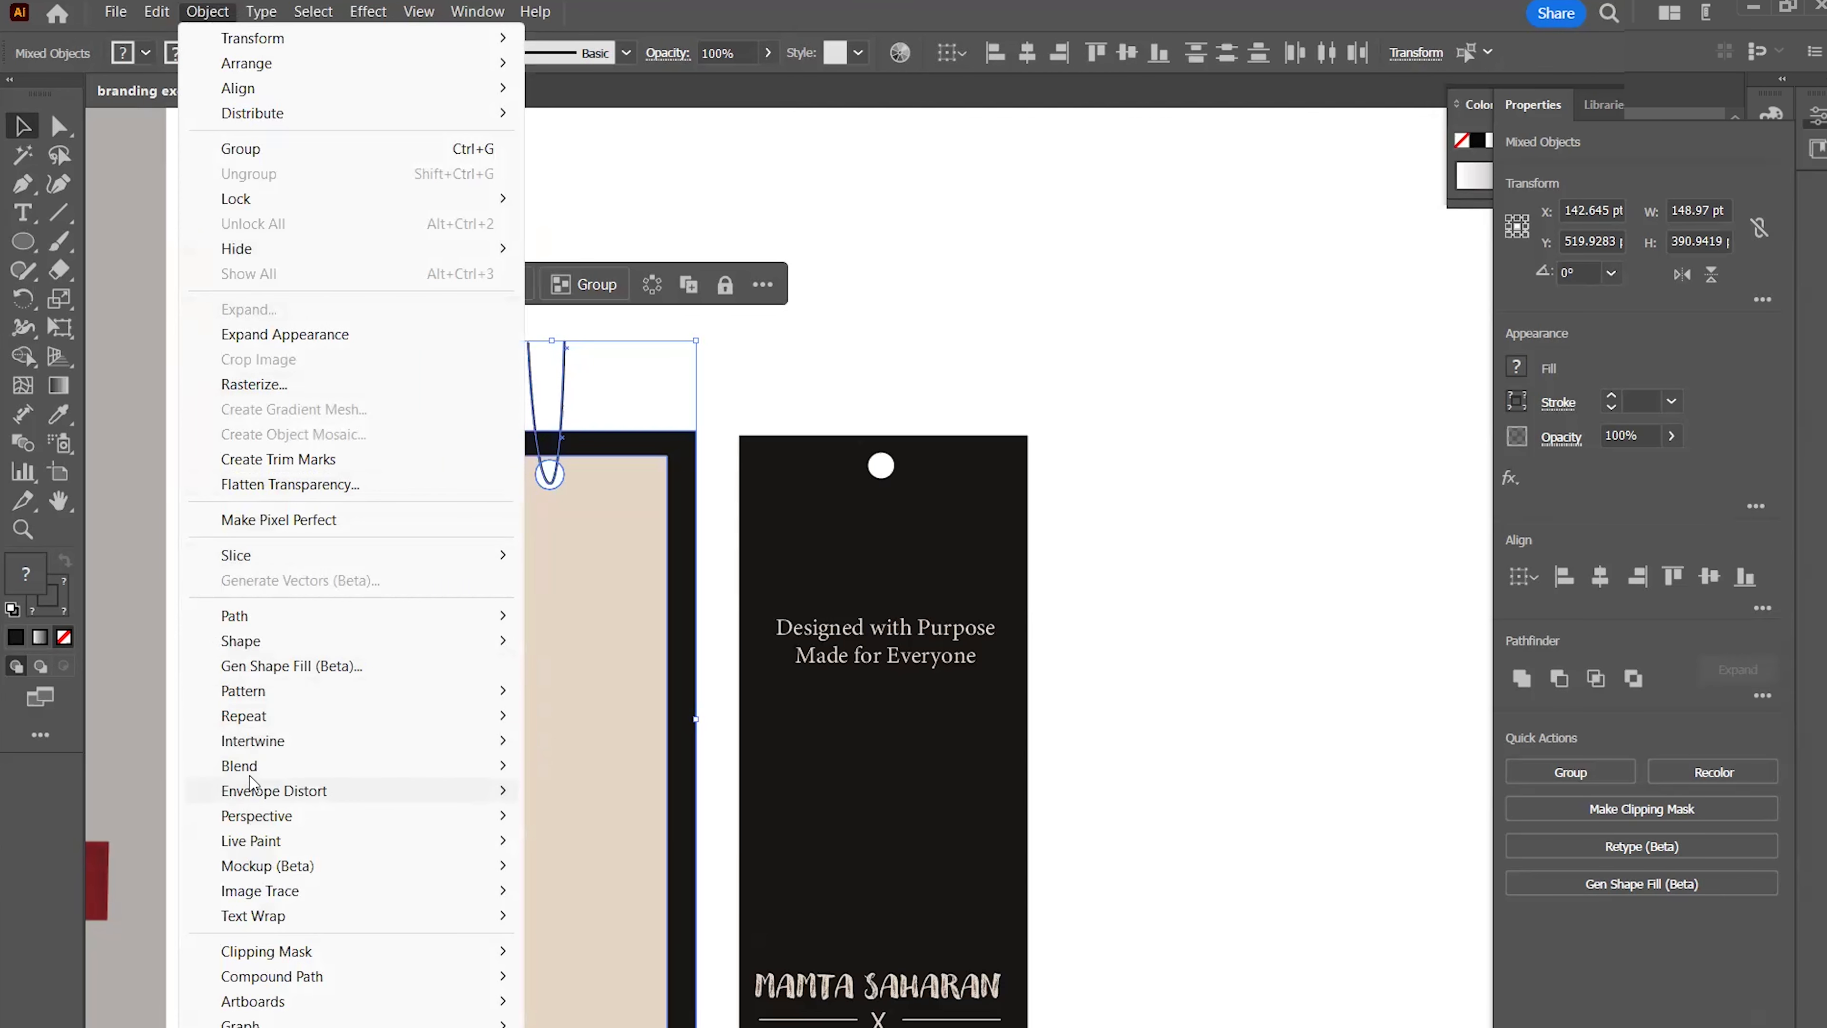
mouse_move(248, 744)
left_click(601, 747)
Send the string's right strand behind the beige tag between the upper edge and the hole, and finish the intertwine editing
scroll(568, 439, "up", 3)
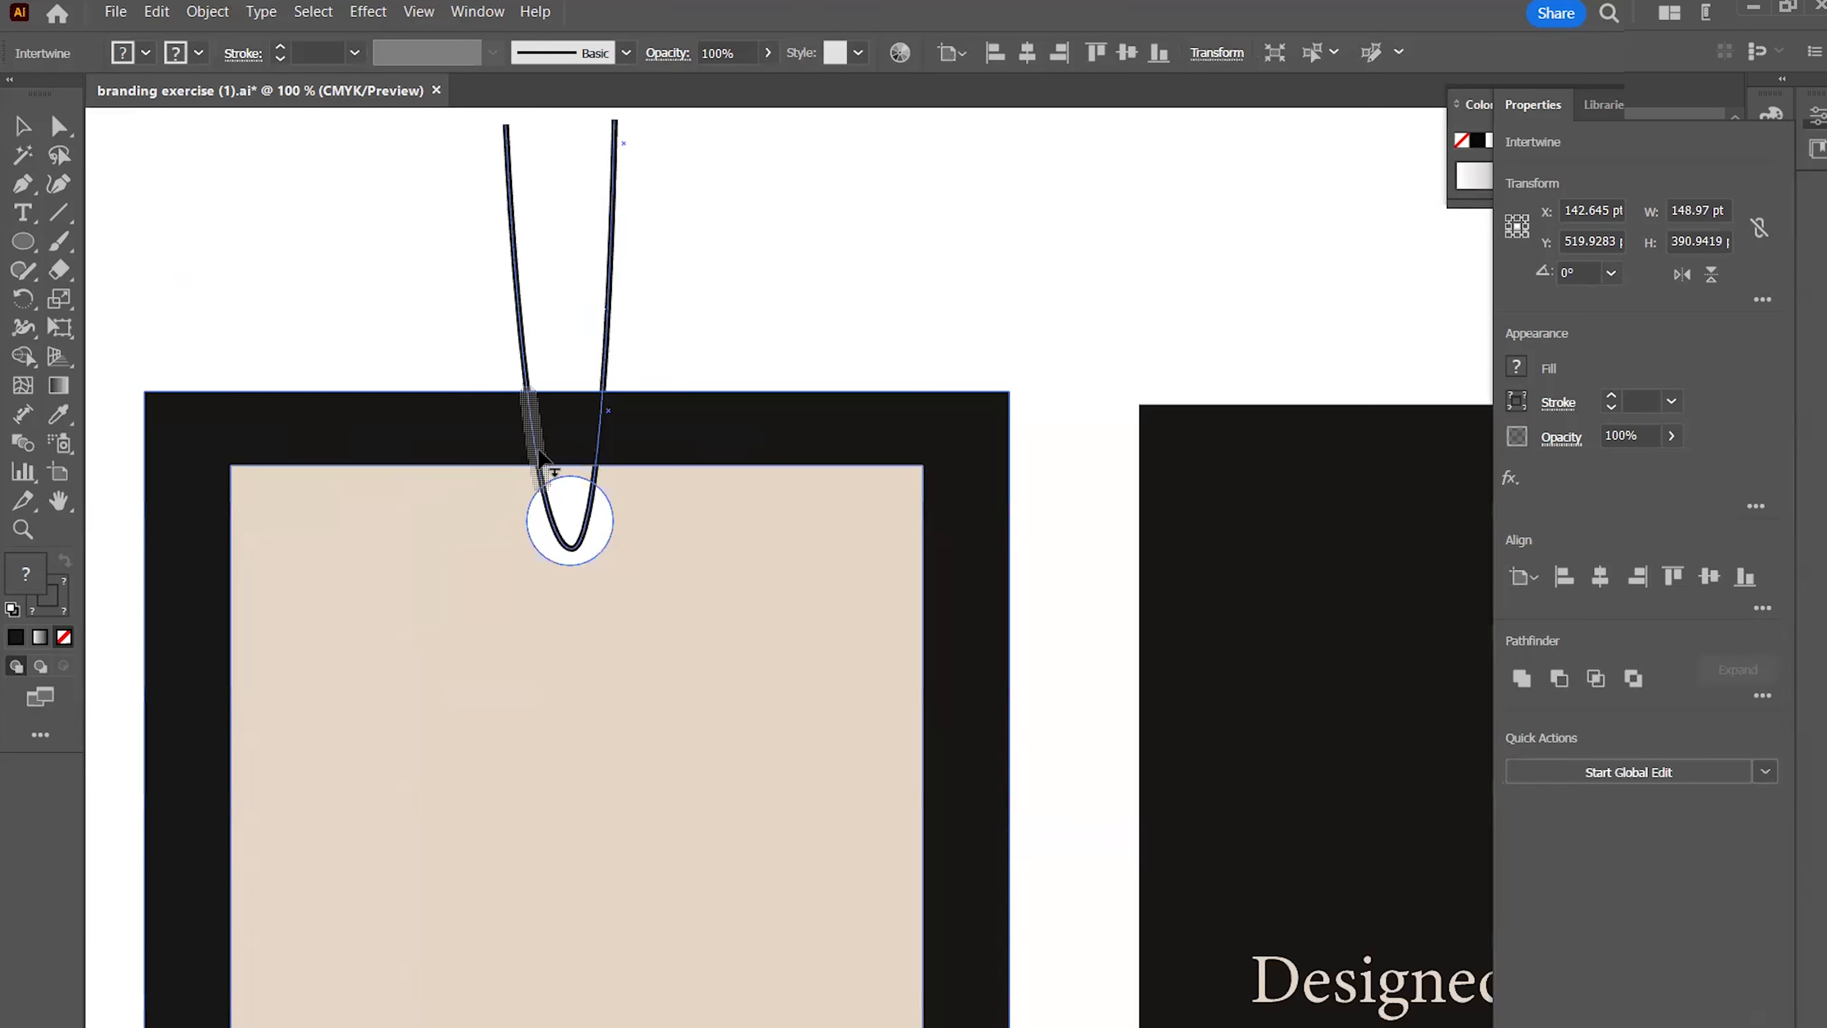
left_click(601, 435)
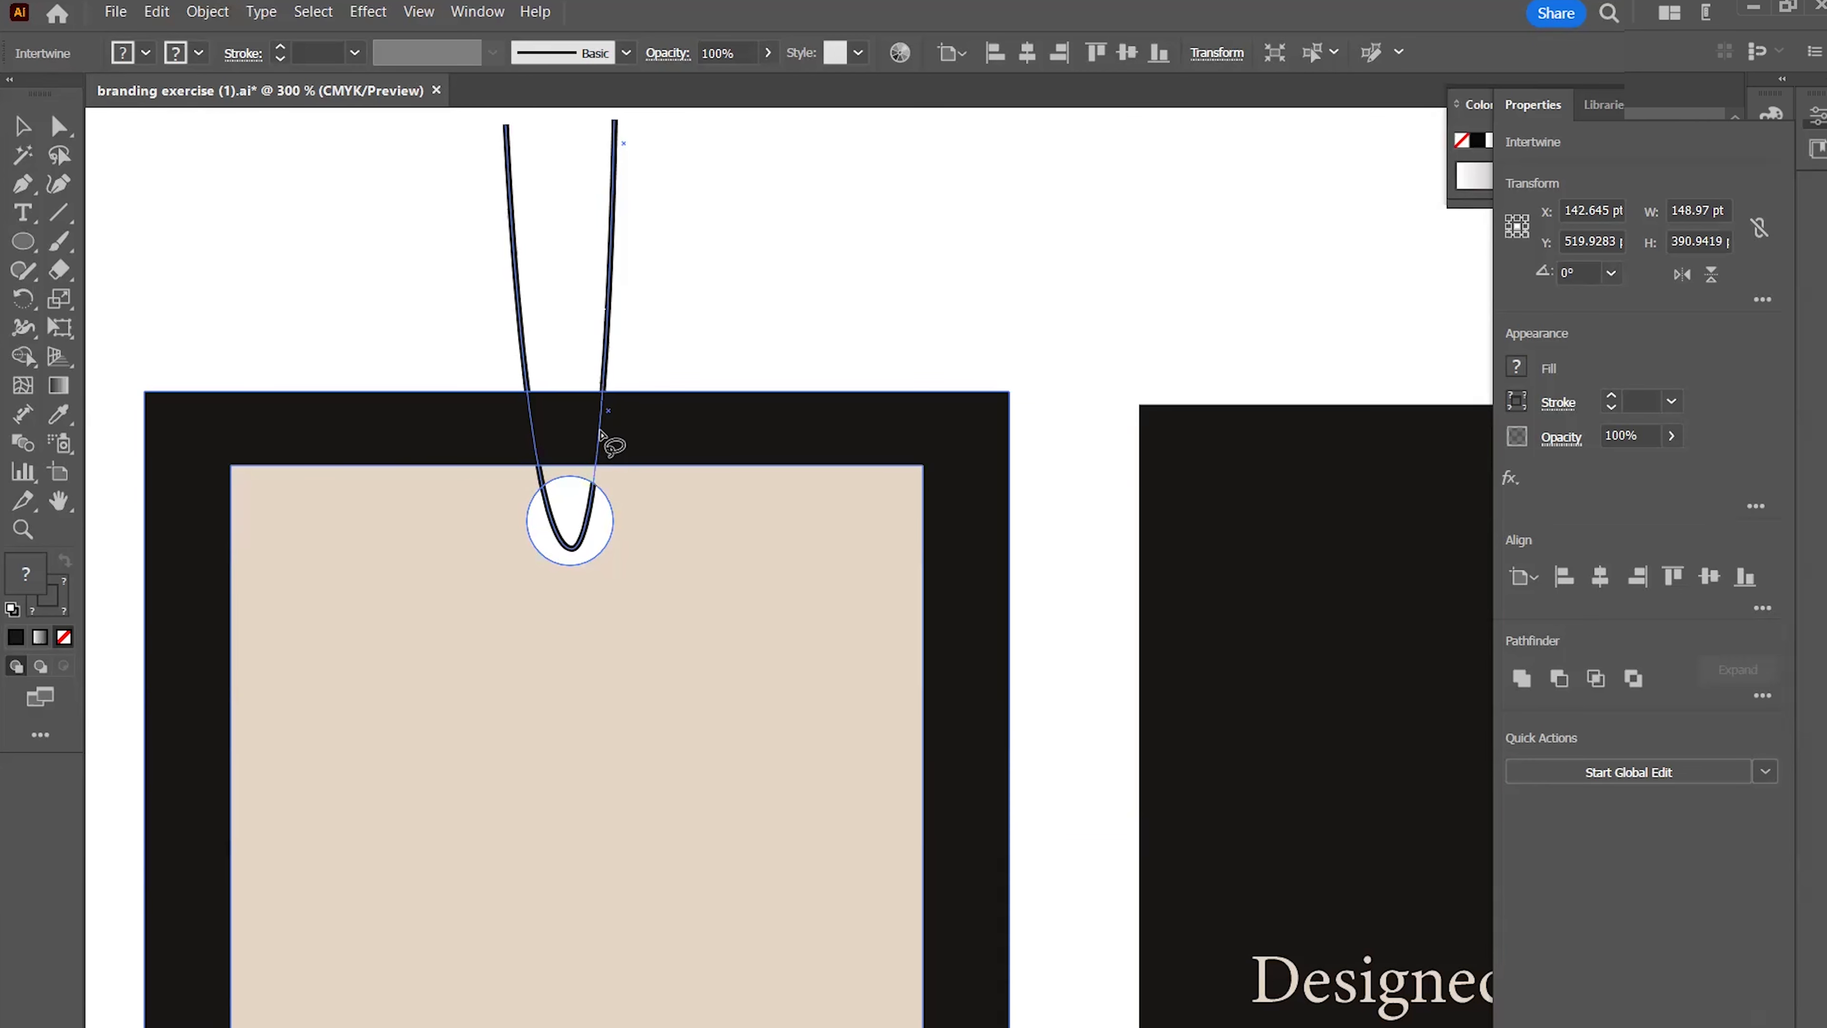
left_click(18, 132)
left_click(354, 261)
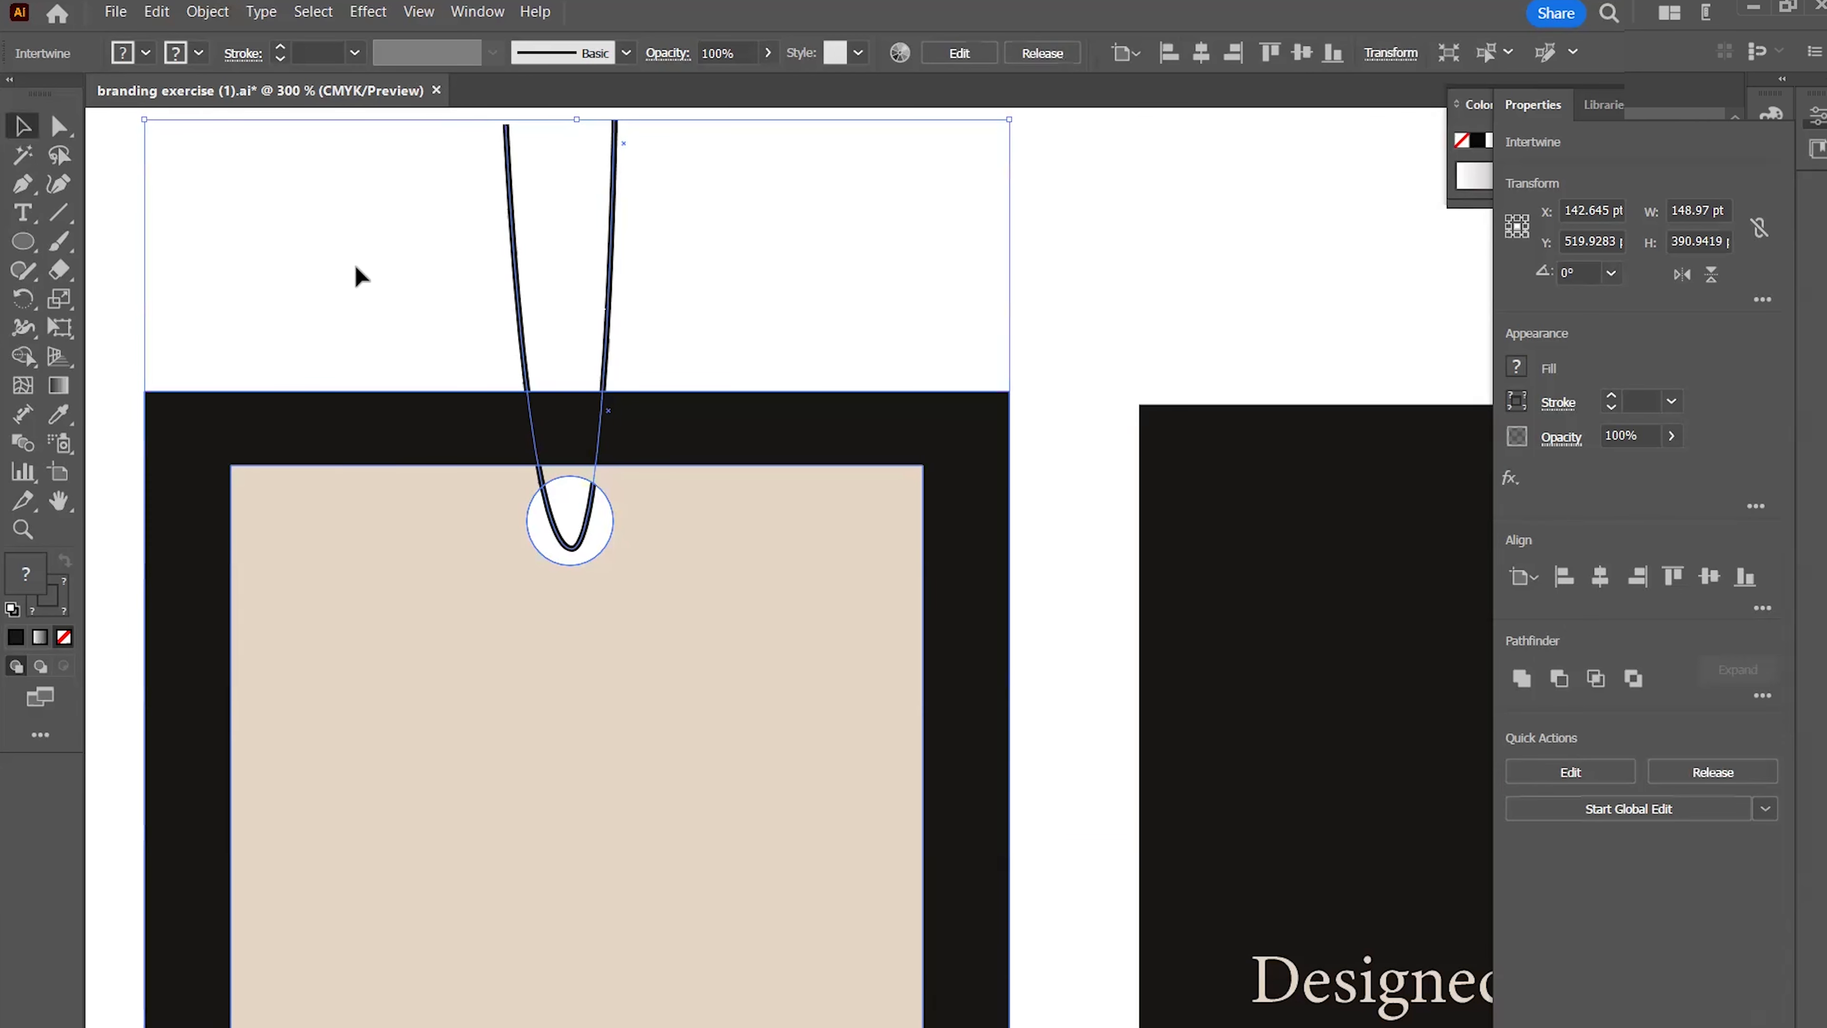
Examine how the string passes through the beige tag's hole, both up close and beside the black tag
scroll(550, 432, "down", 3)
scroll(549, 423, "down", 1)
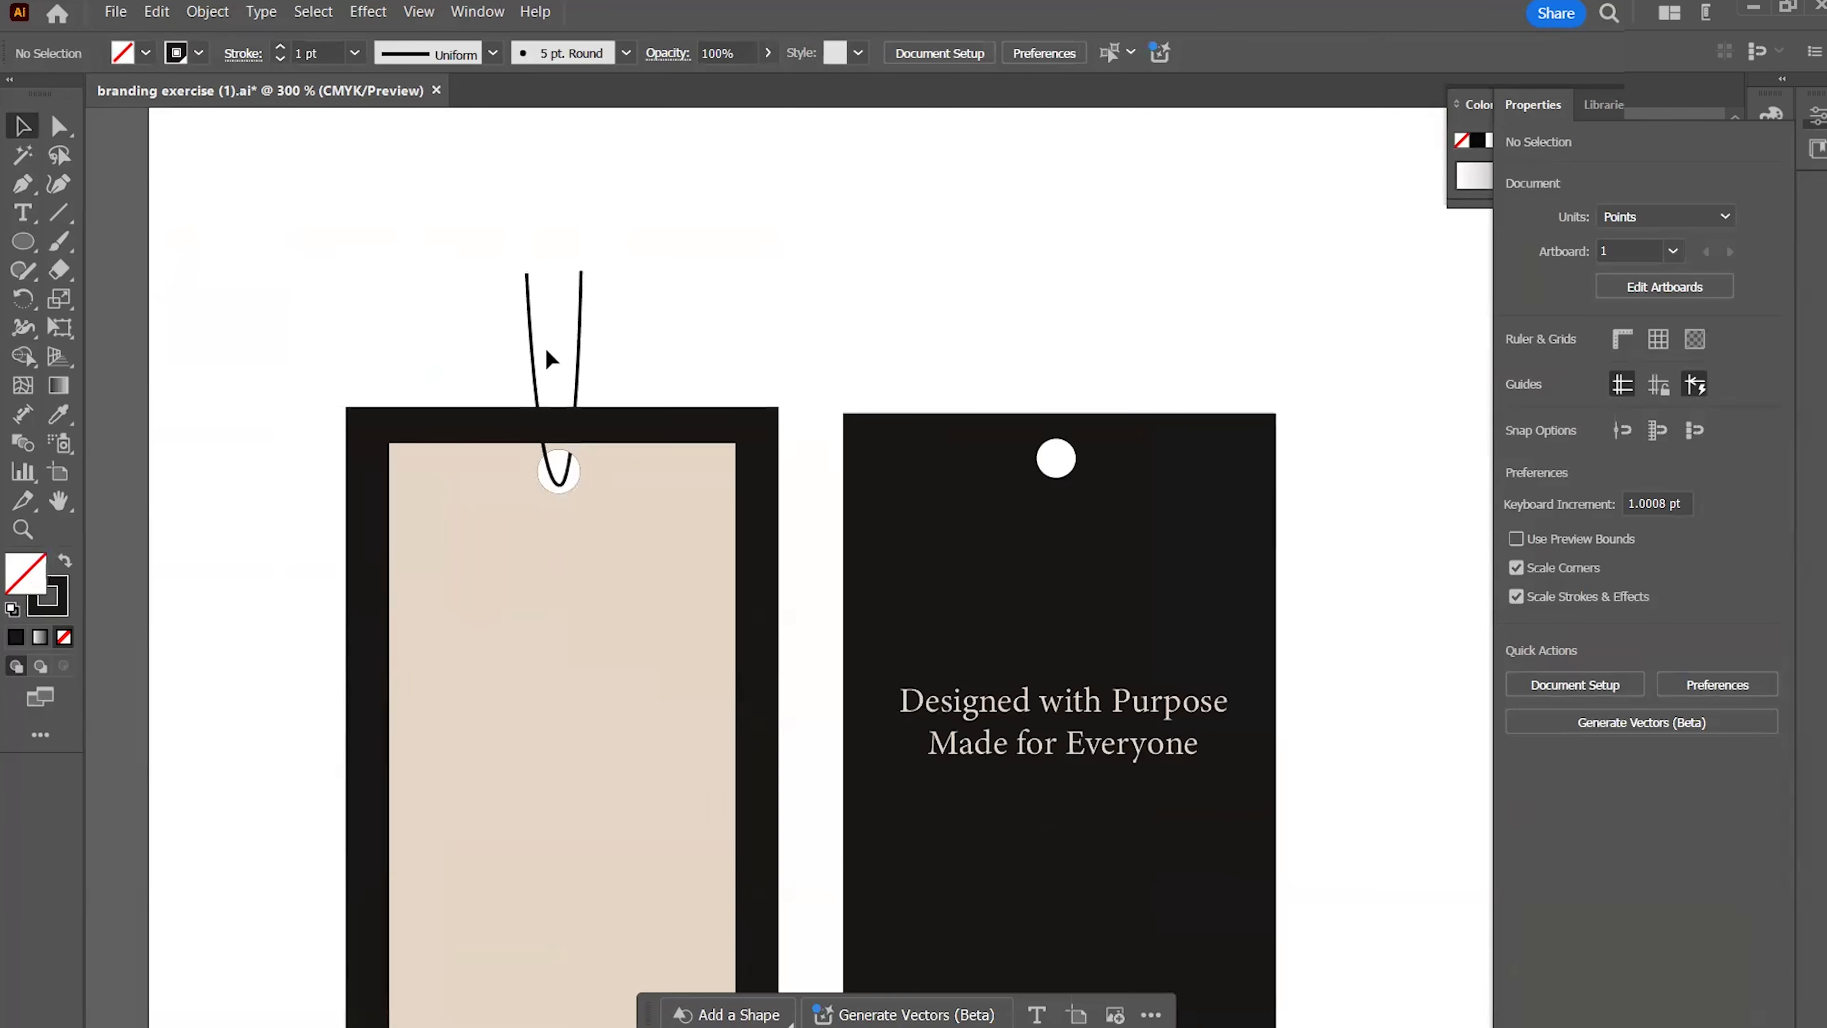
scroll(547, 352, "up", 2)
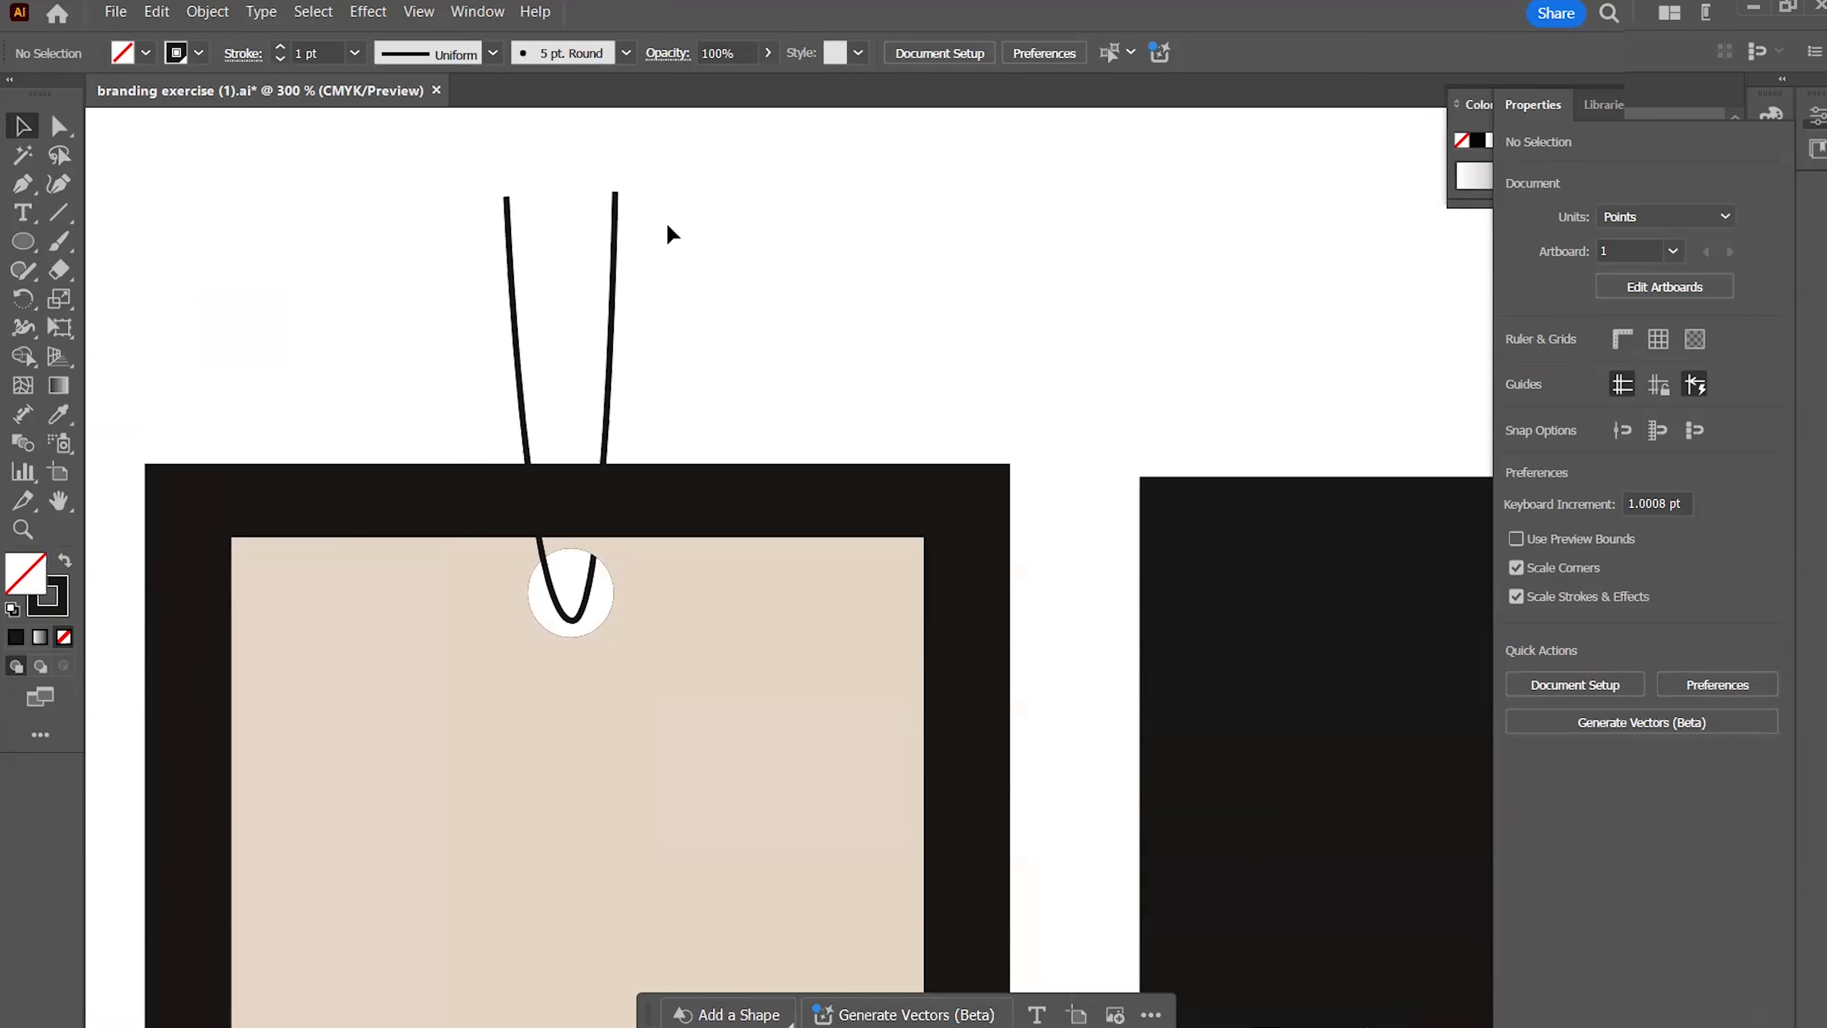
scroll(779, 379, "up", 1)
scroll(779, 380, "down", 3)
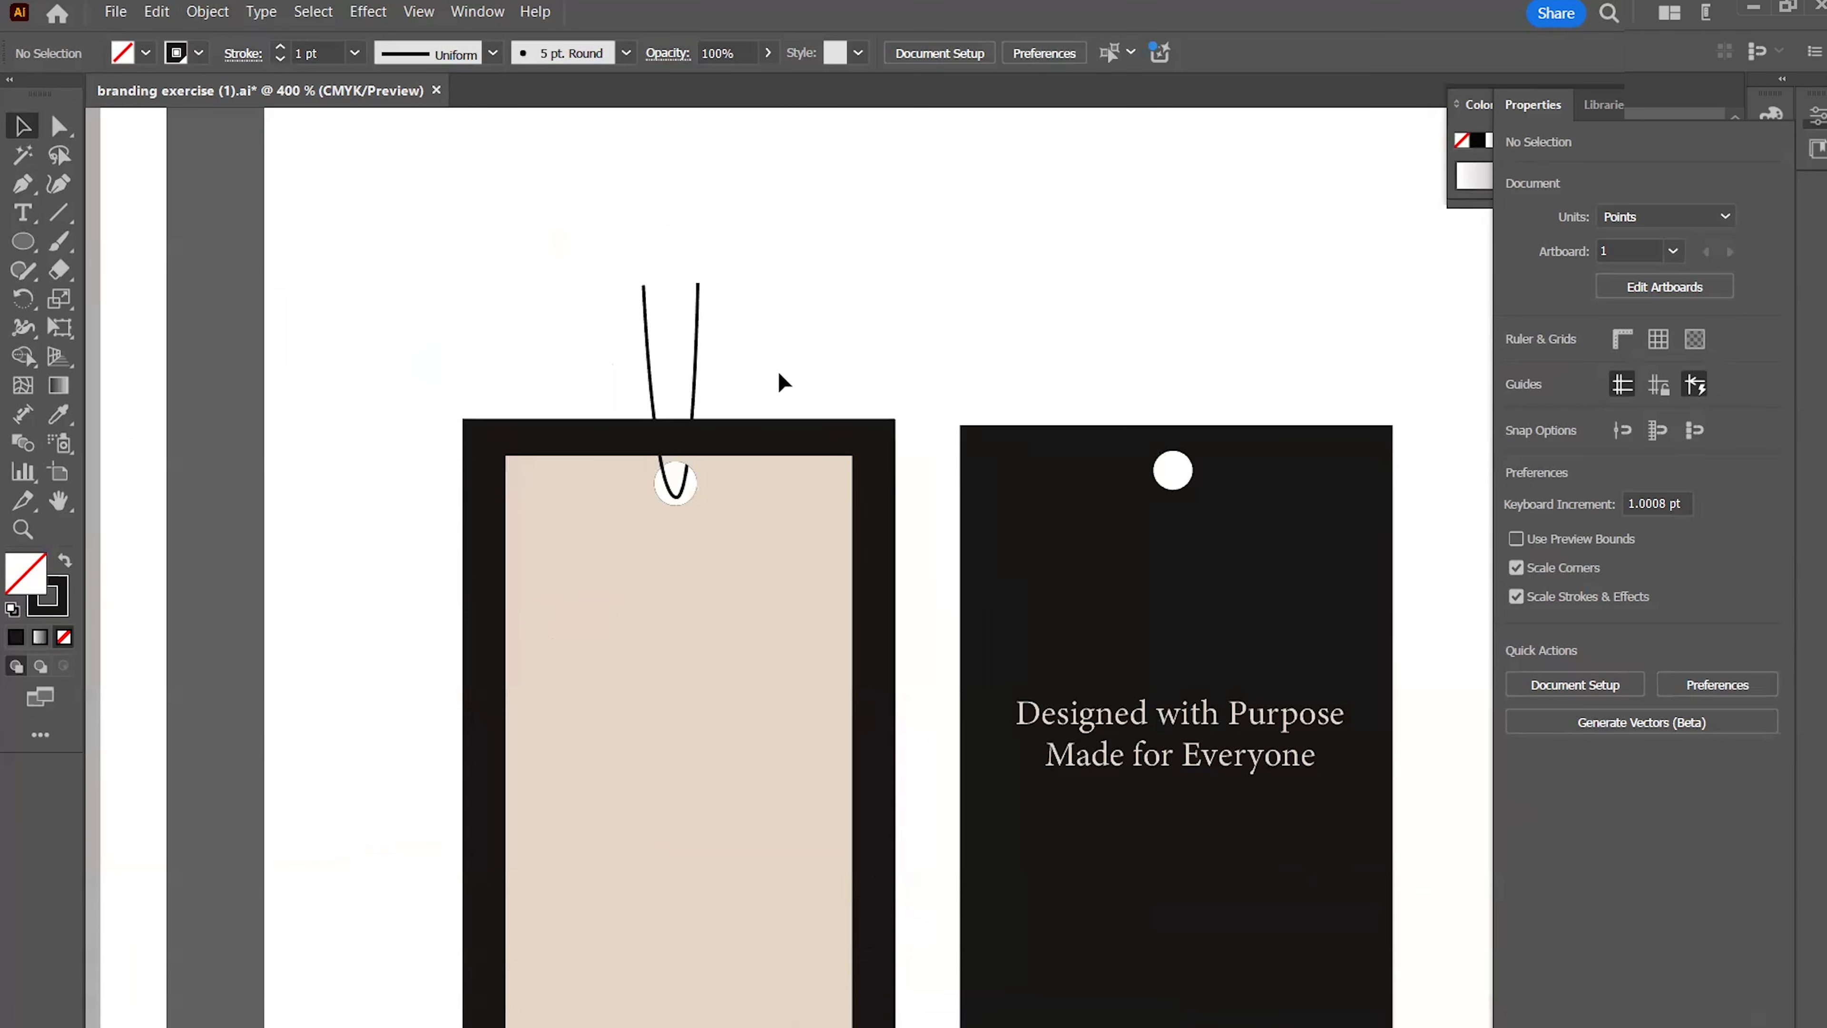
left_click_drag(871, 345, 766, 366)
left_click_drag(1158, 467, 1092, 470)
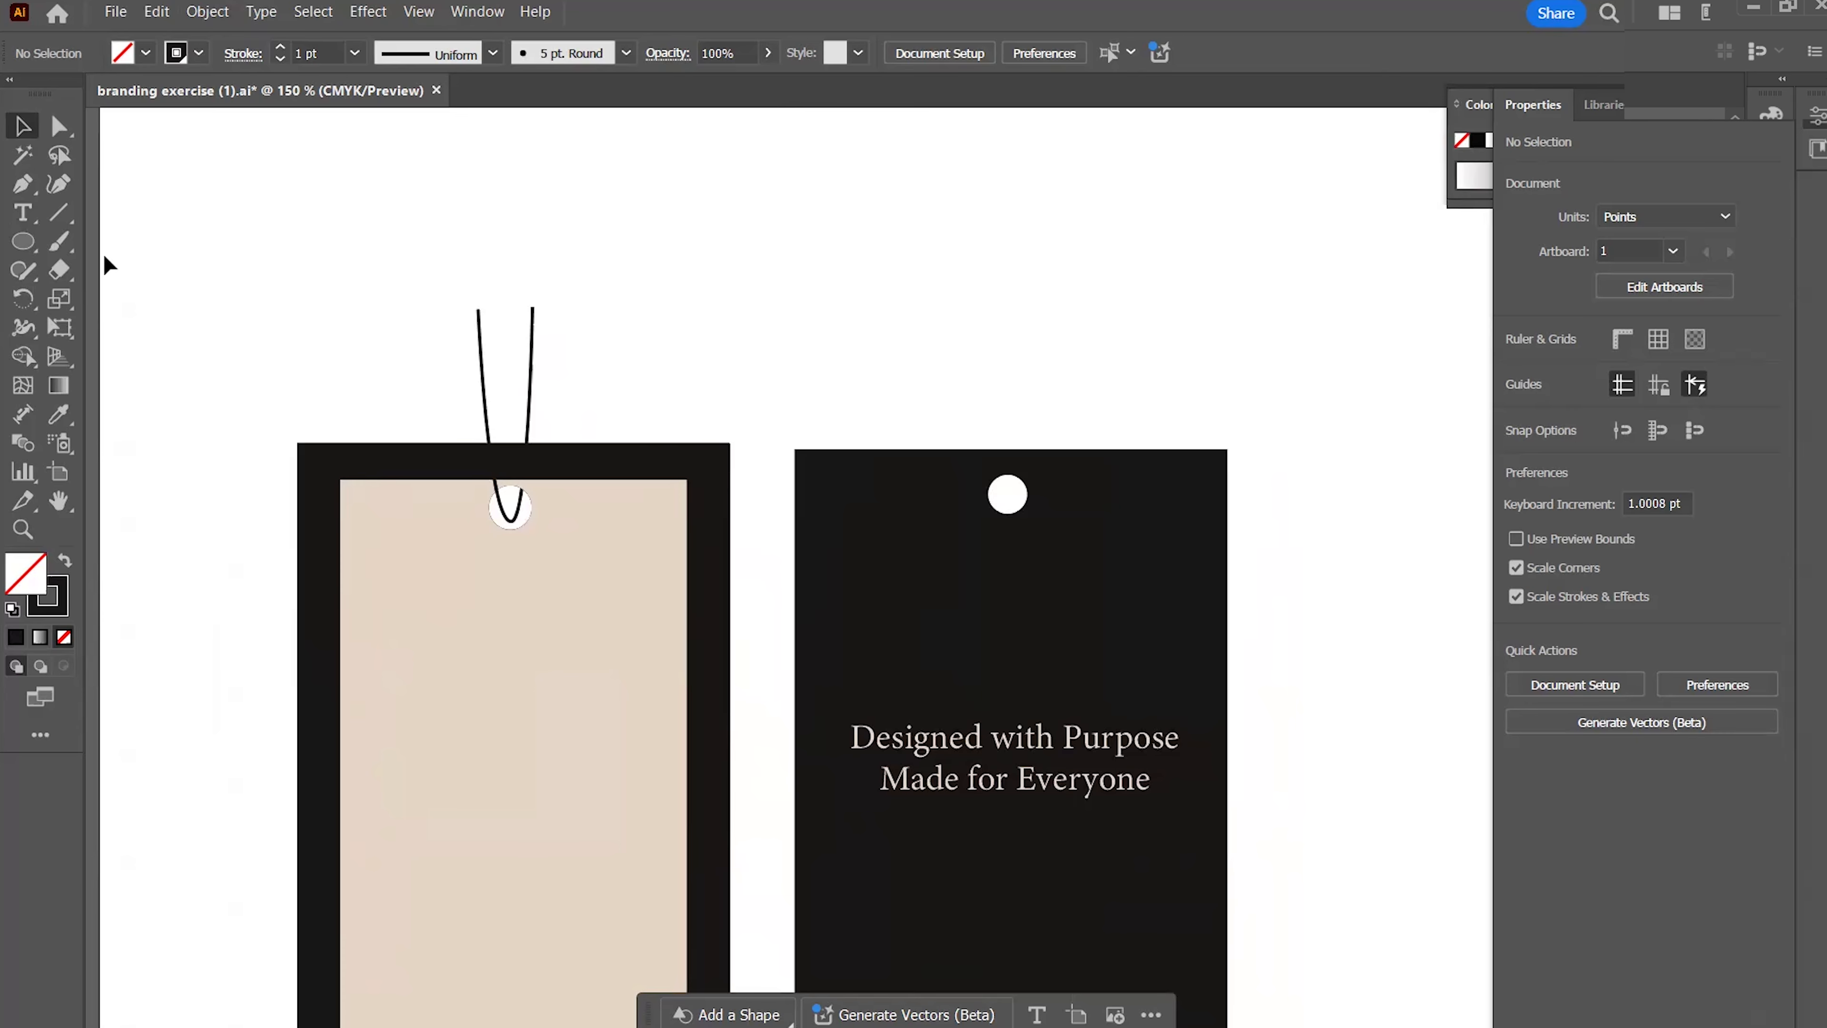
Draw a curved U-shaped string about 29 pt wide and 71 pt tall through the black tag's hole with the Pen tool
left_click(25, 185)
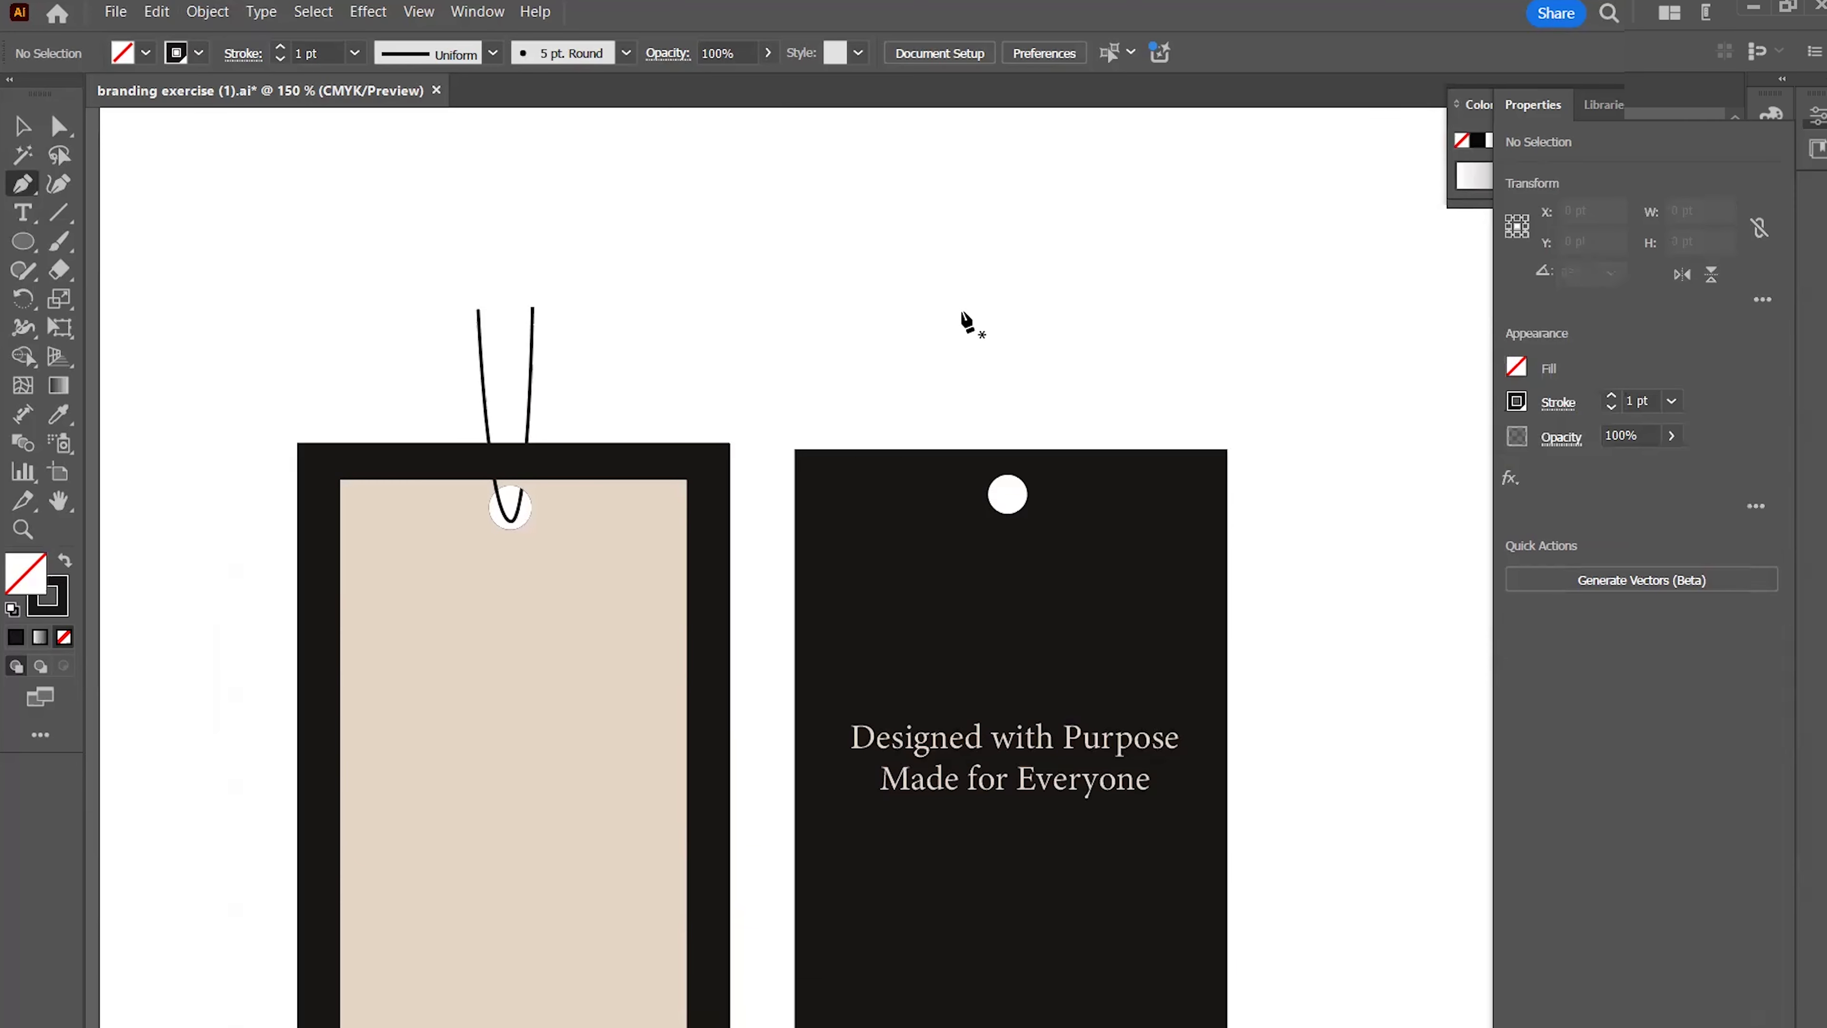
left_click_drag(1002, 498, 1020, 503)
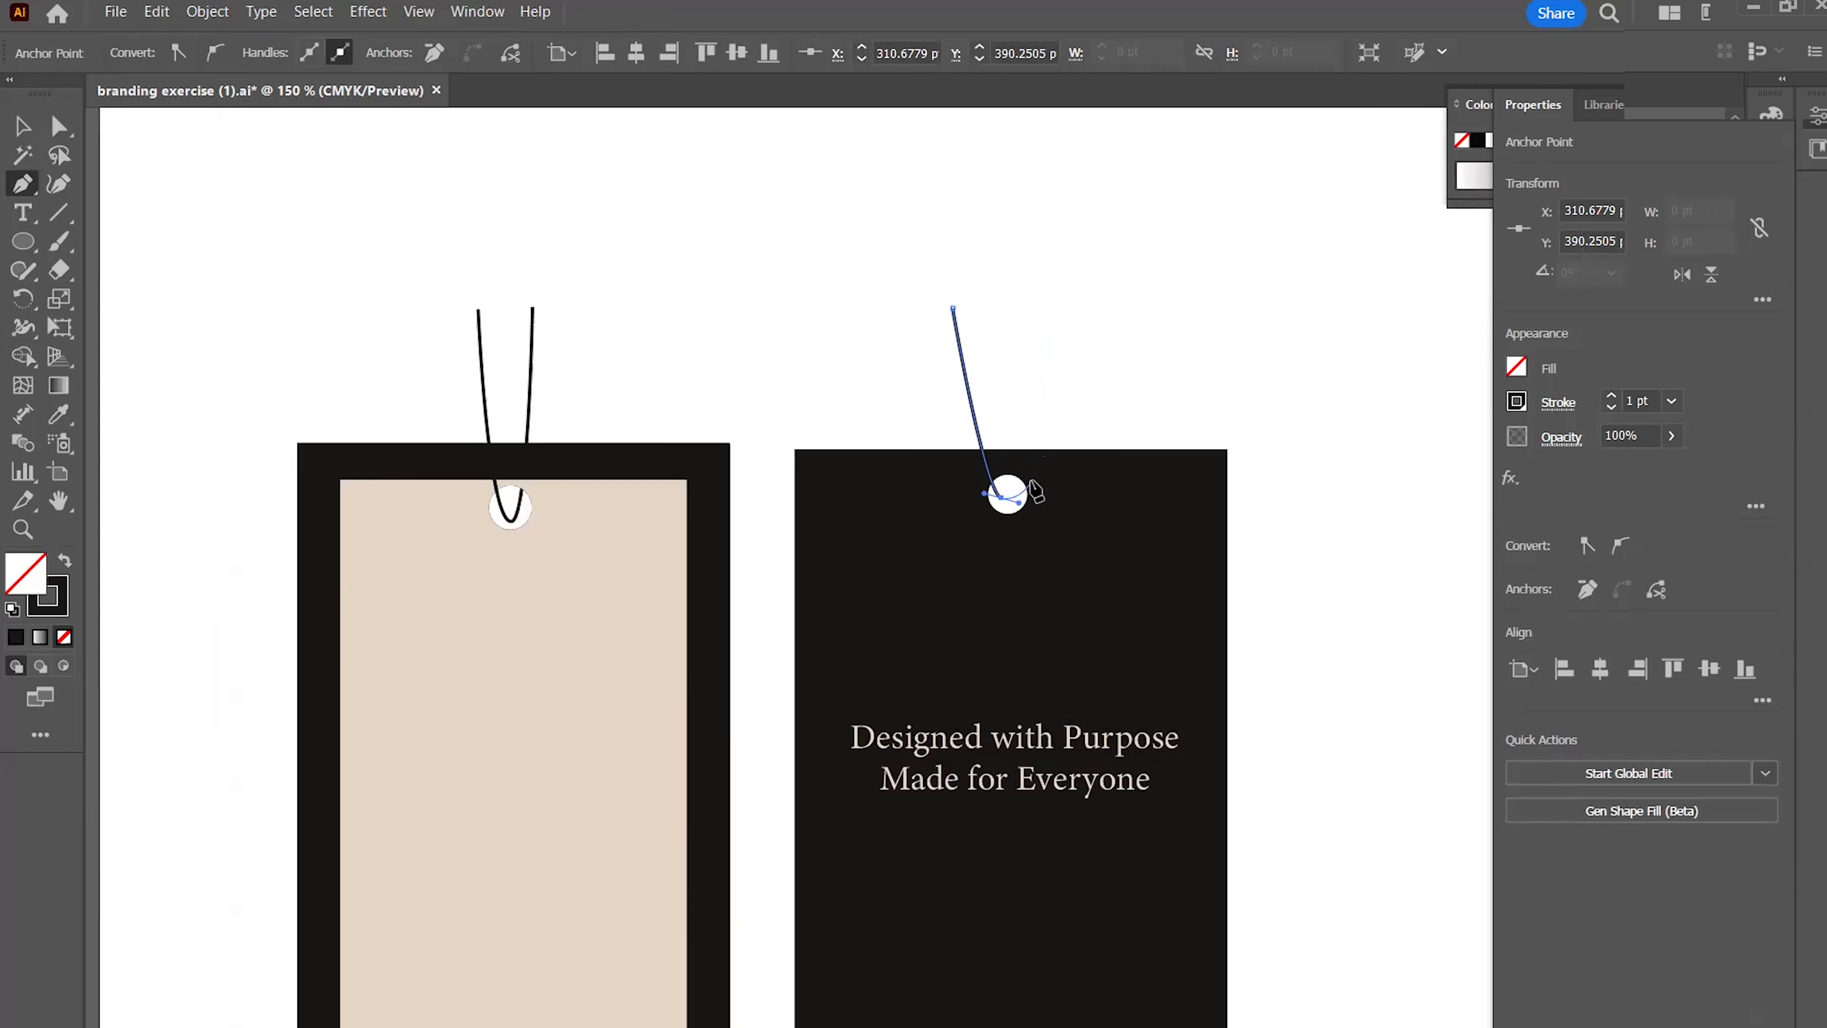
left_click_drag(1020, 488, 1033, 372)
key("ctrl+z")
left_click(1030, 292)
key("v")
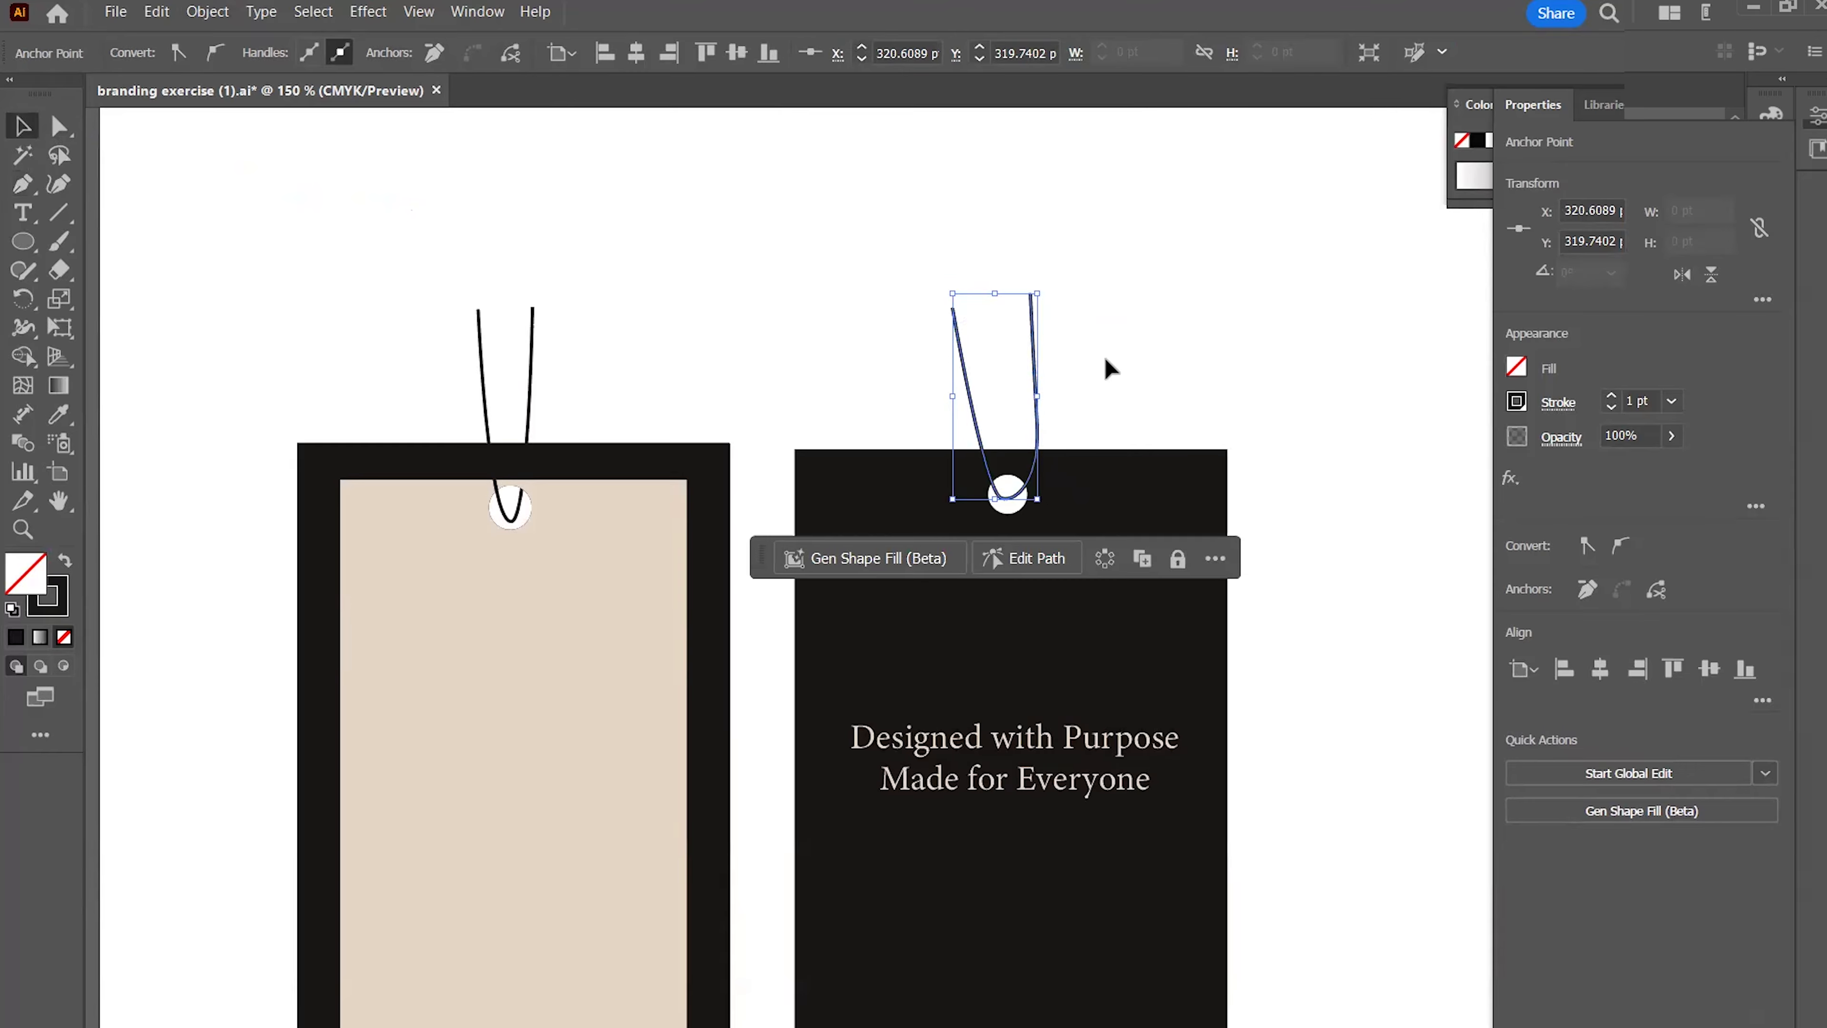
left_click(1112, 359)
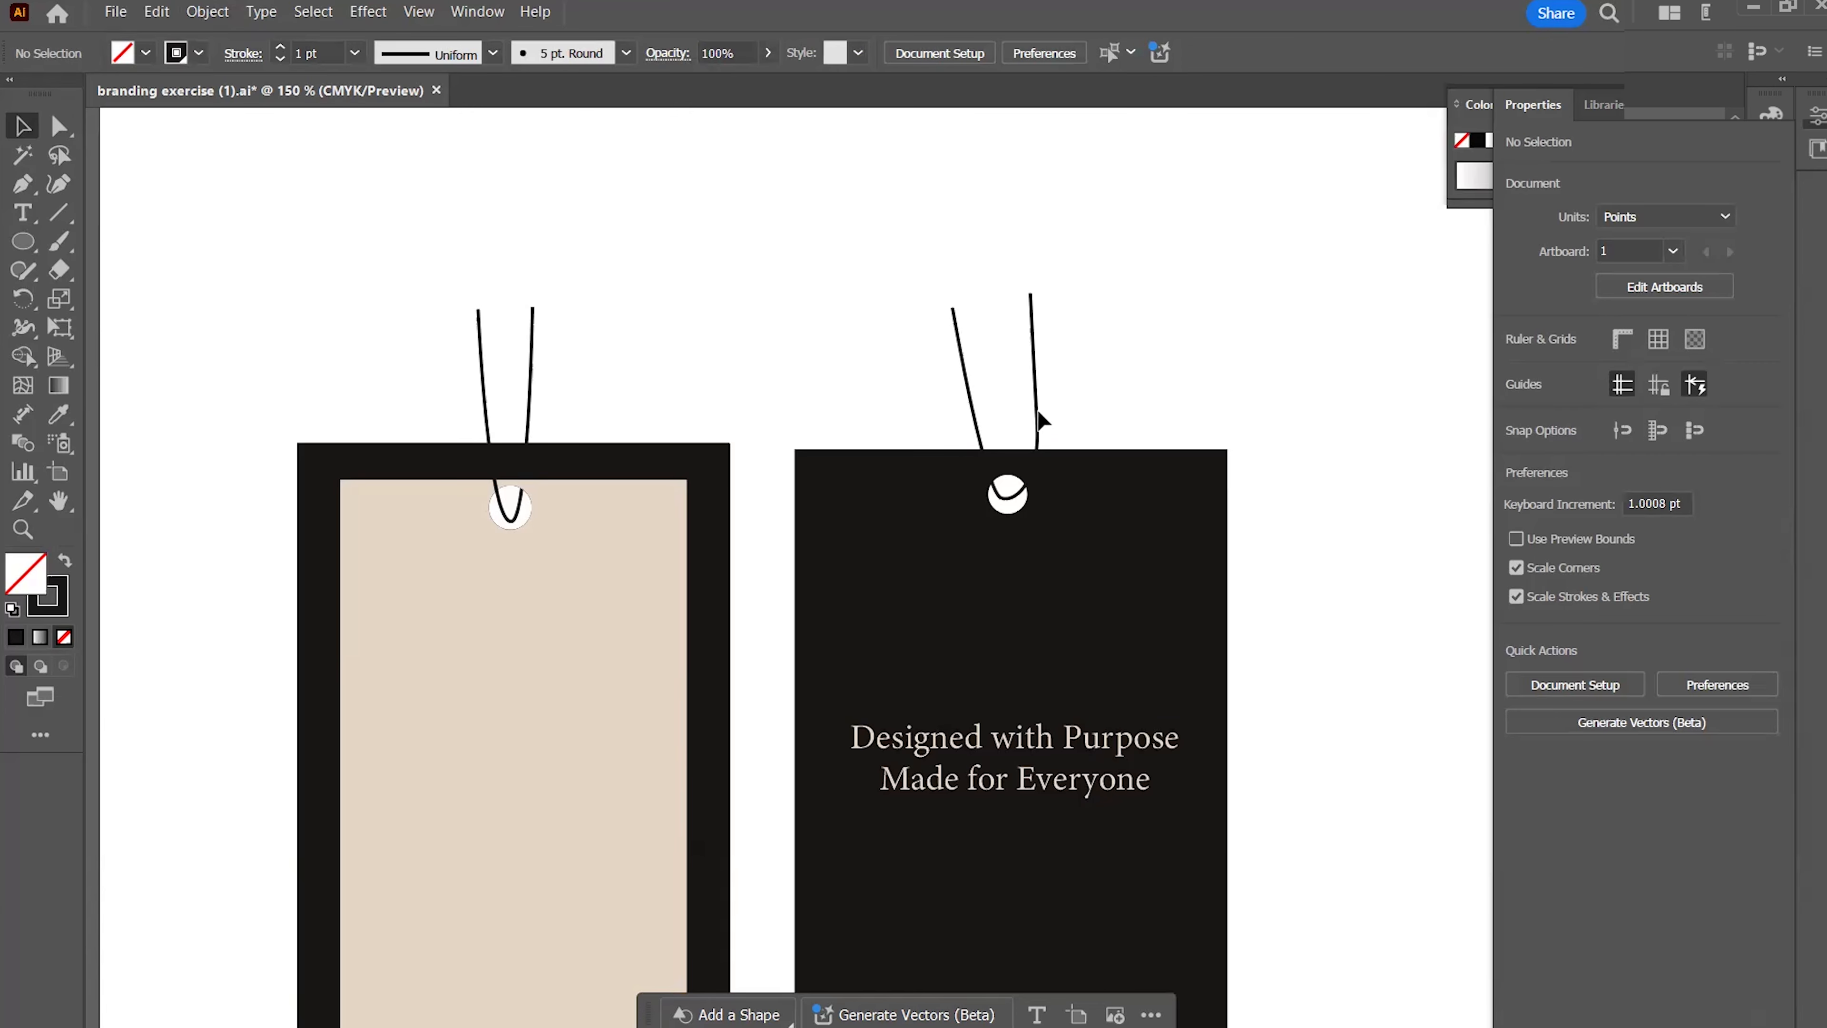
Reshape the black tag's string by moving the right strand's middle anchor slightly inward
left_click(1038, 411)
left_click(59, 129)
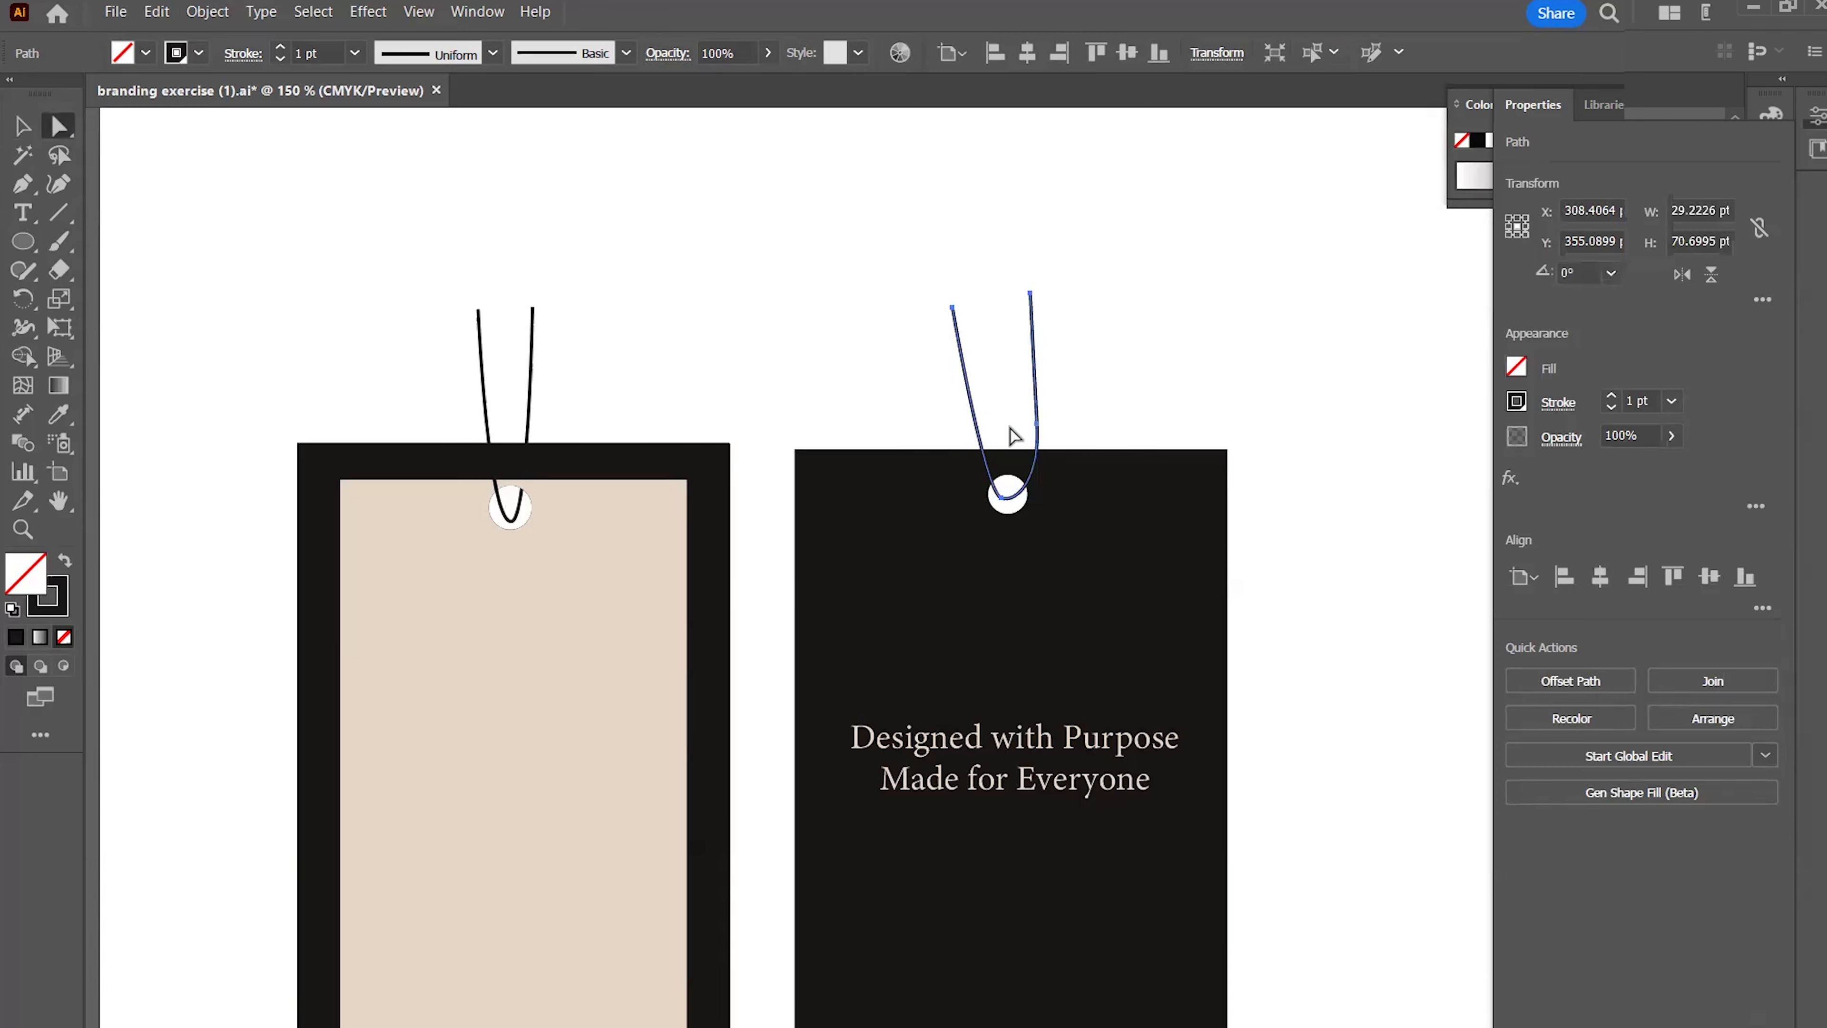
left_click_drag(1035, 421, 1023, 421)
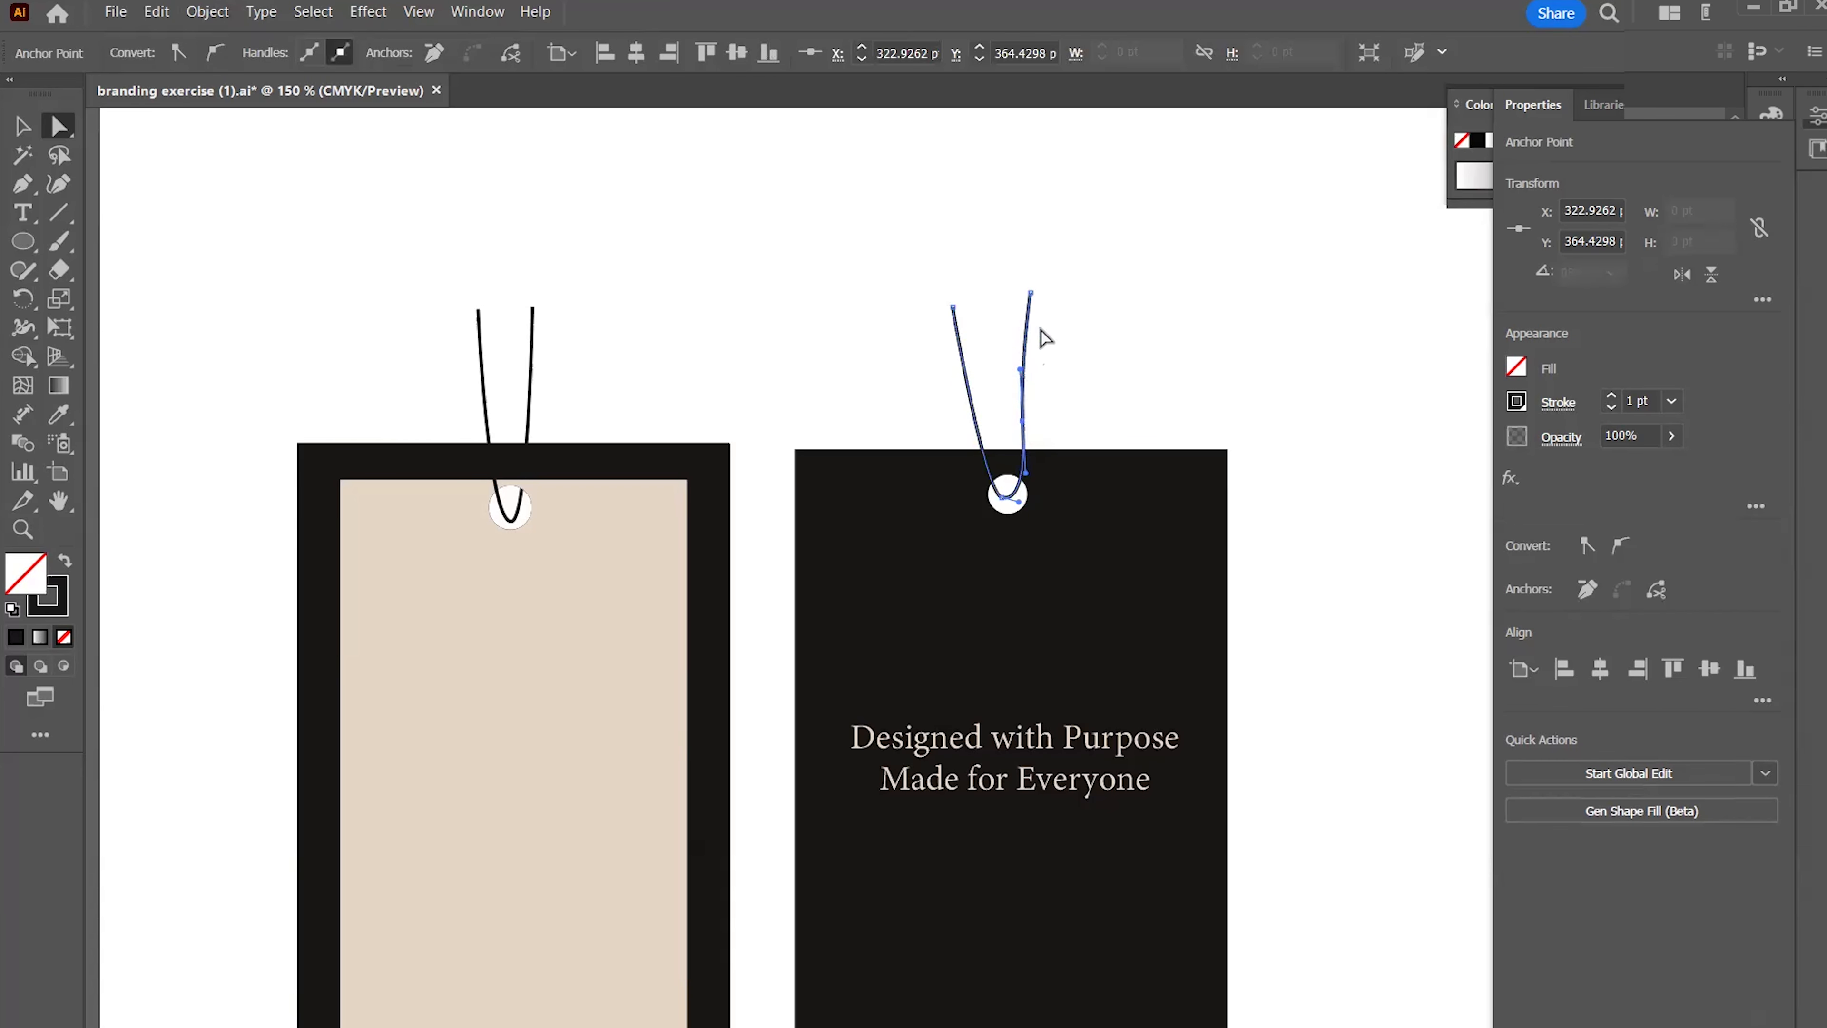
left_click(1104, 333)
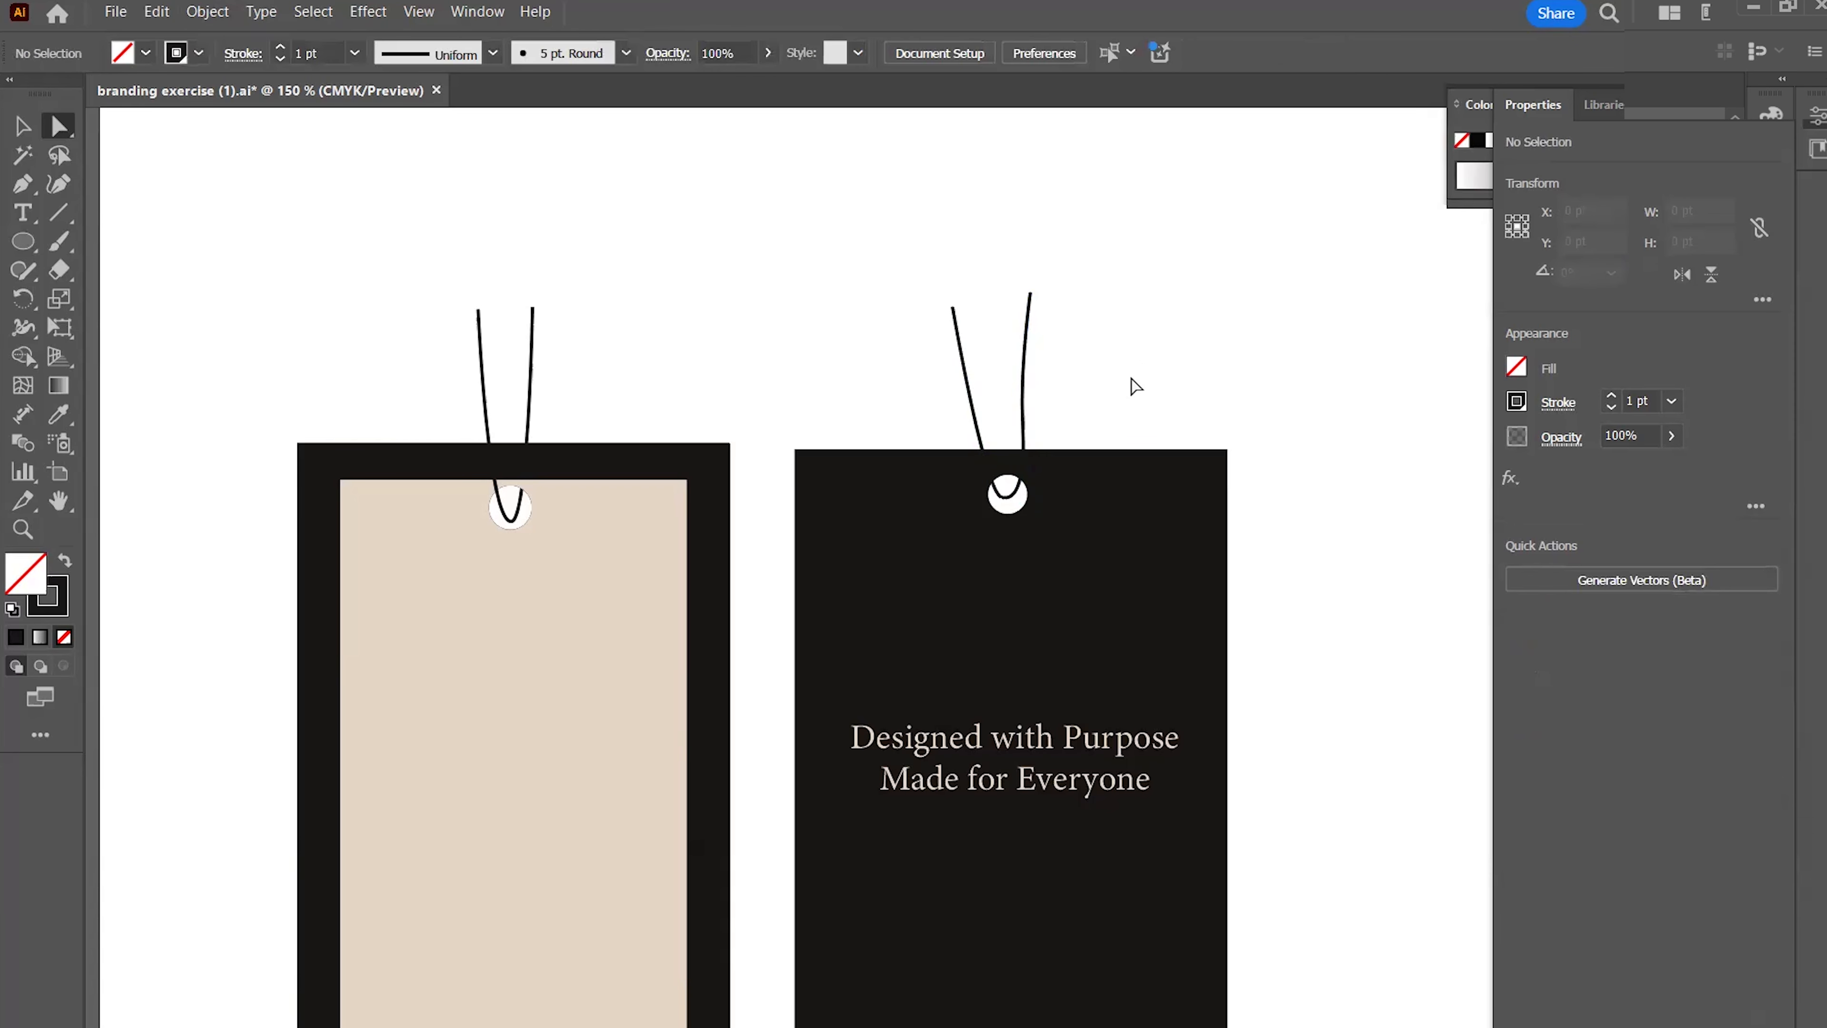
Examine both hang tags with their strings up close and in the overall page layout
scroll(1122, 389, "down", 2)
scroll(1122, 392, "up", 2)
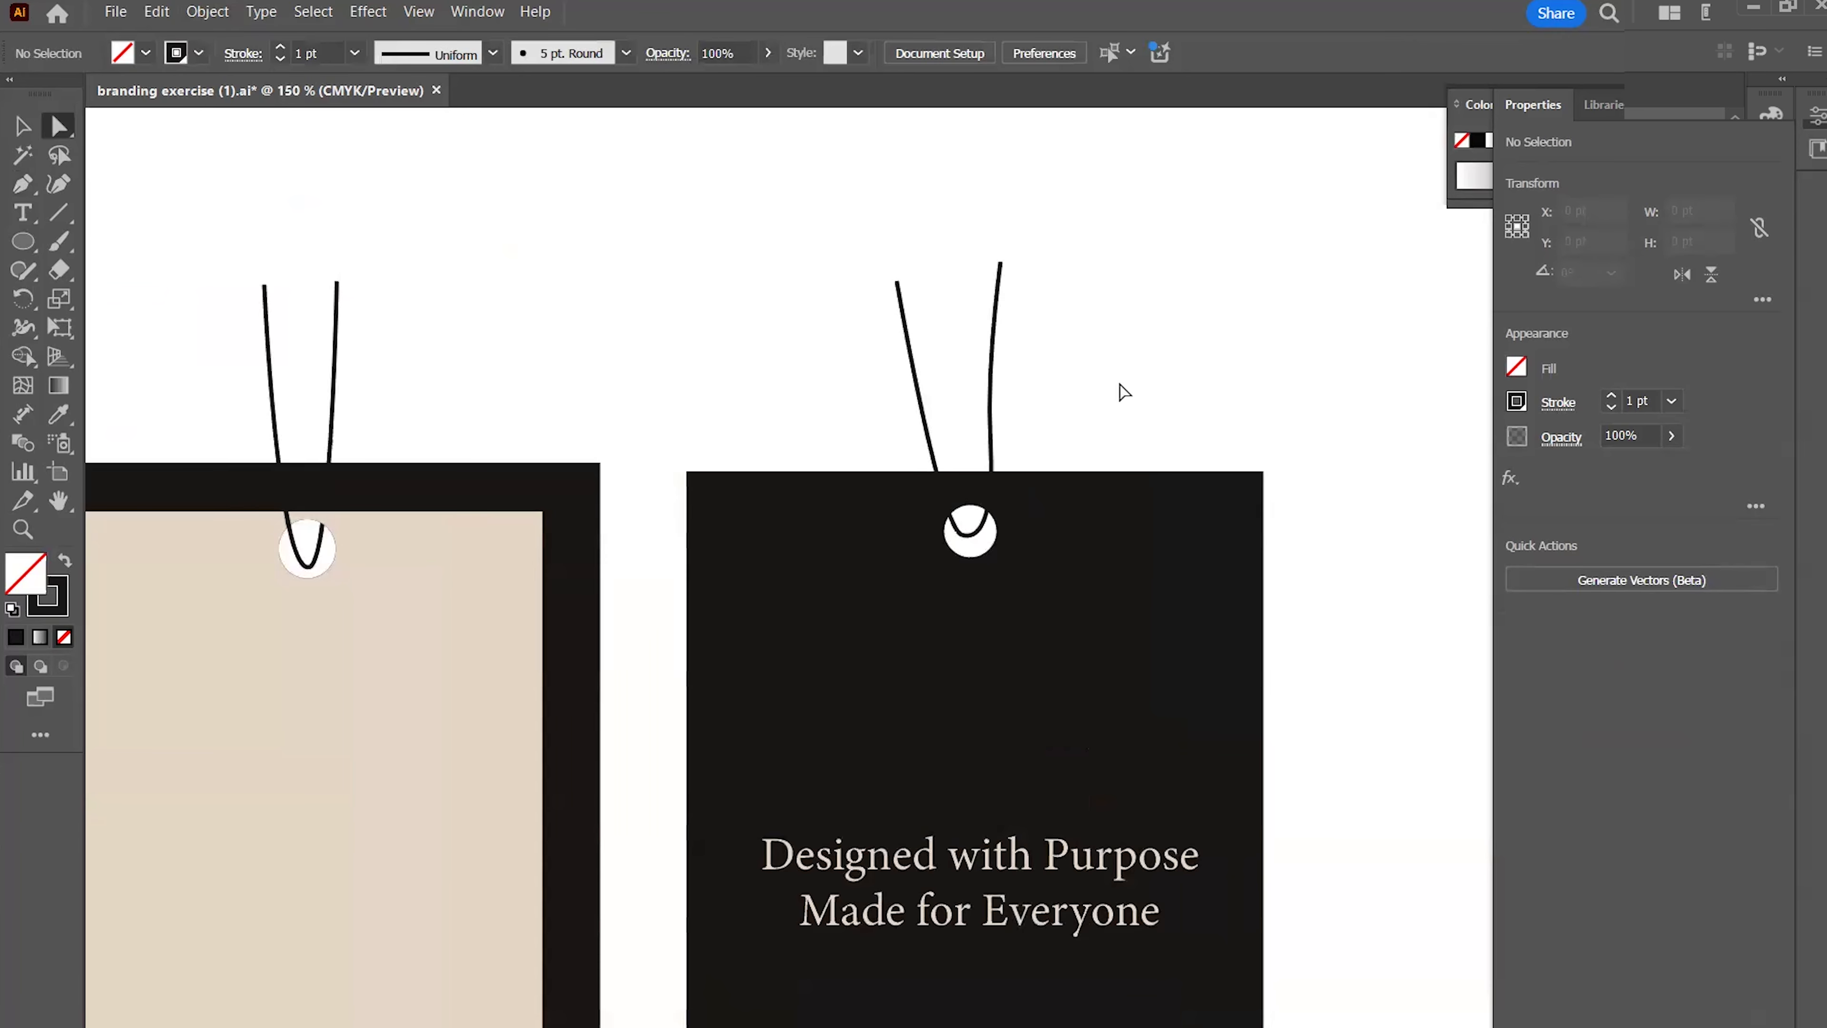
left_click(26, 130)
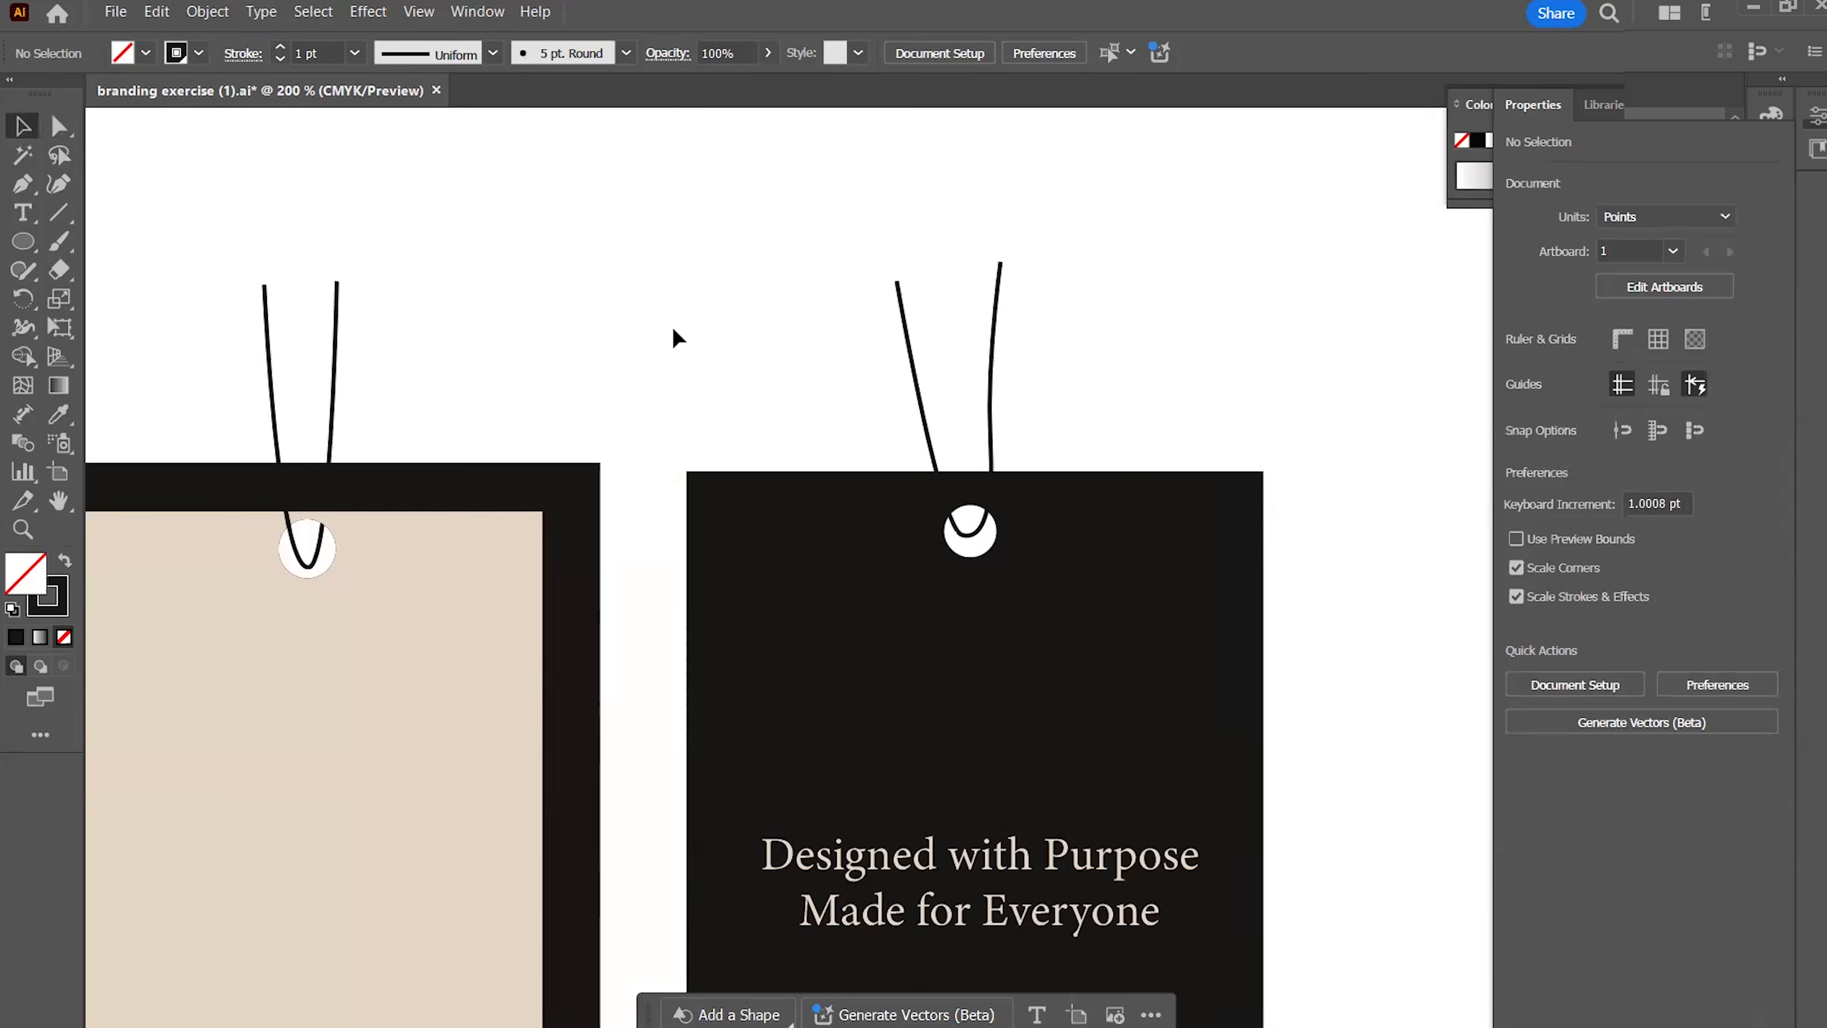
scroll(635, 413, "down", 3)
left_click_drag(638, 468, 949, 461)
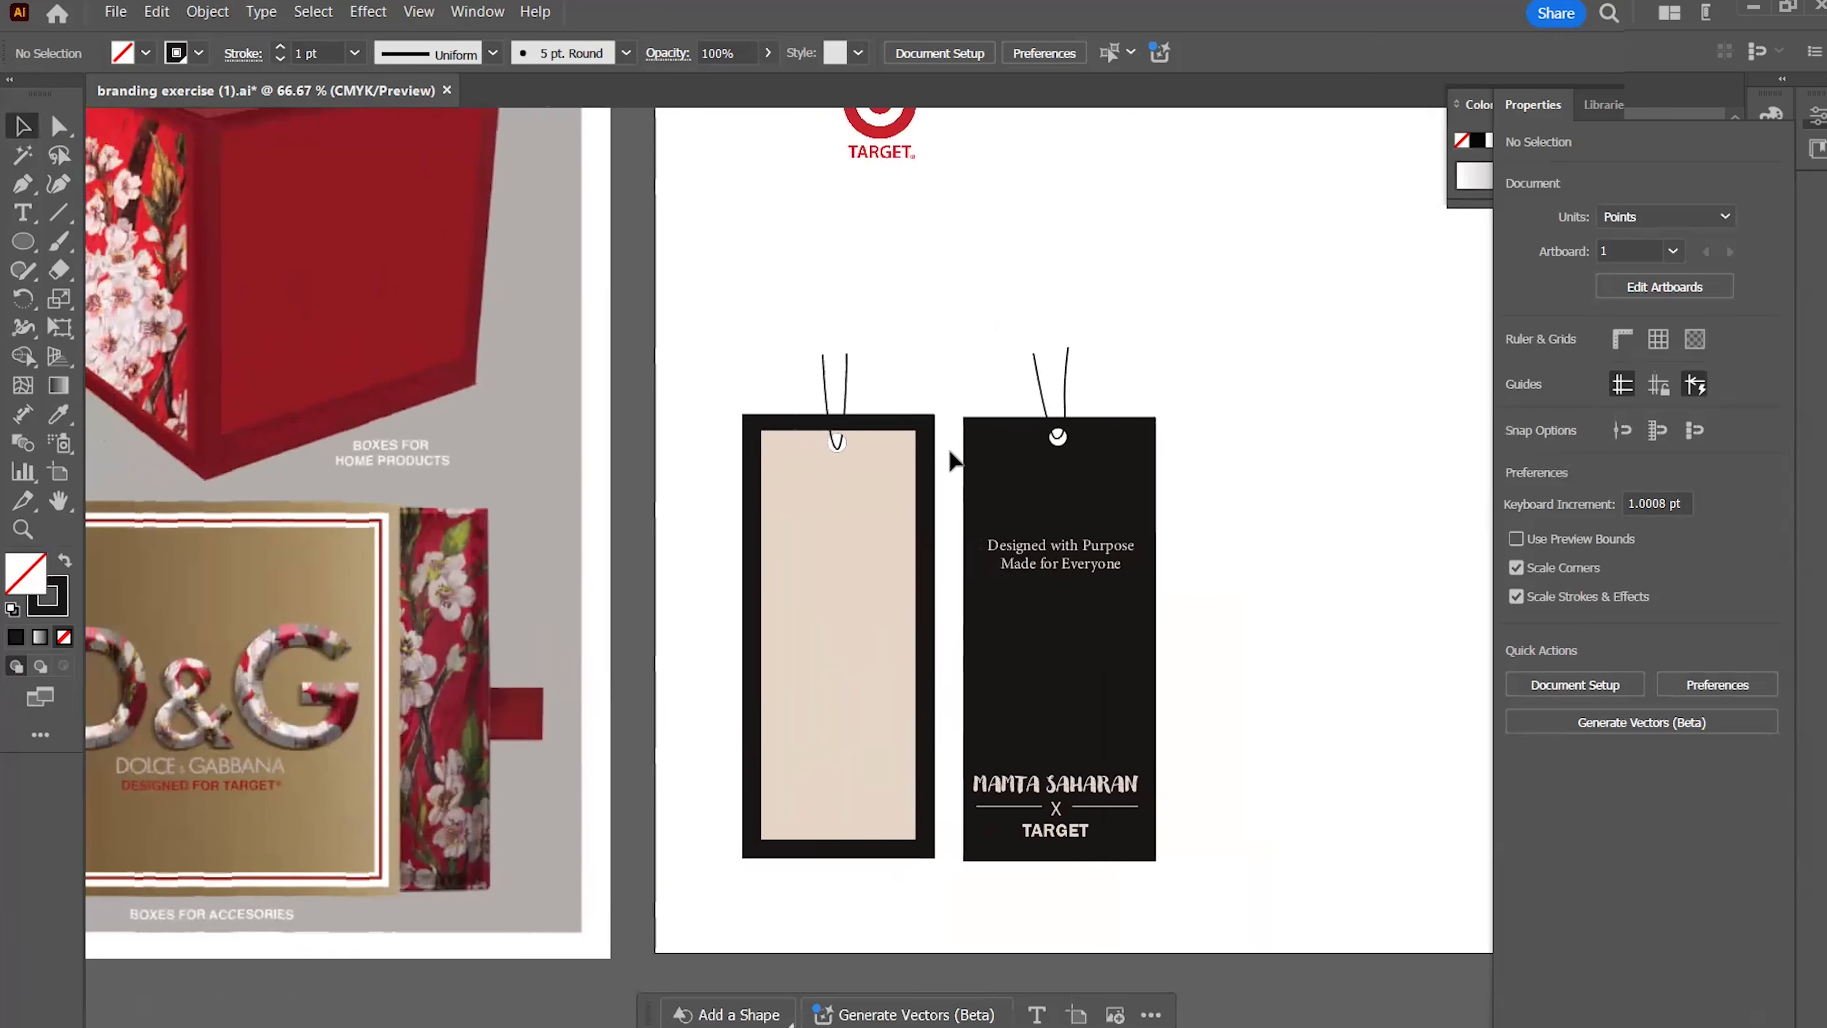
left_click_drag(1068, 641, 1045, 580)
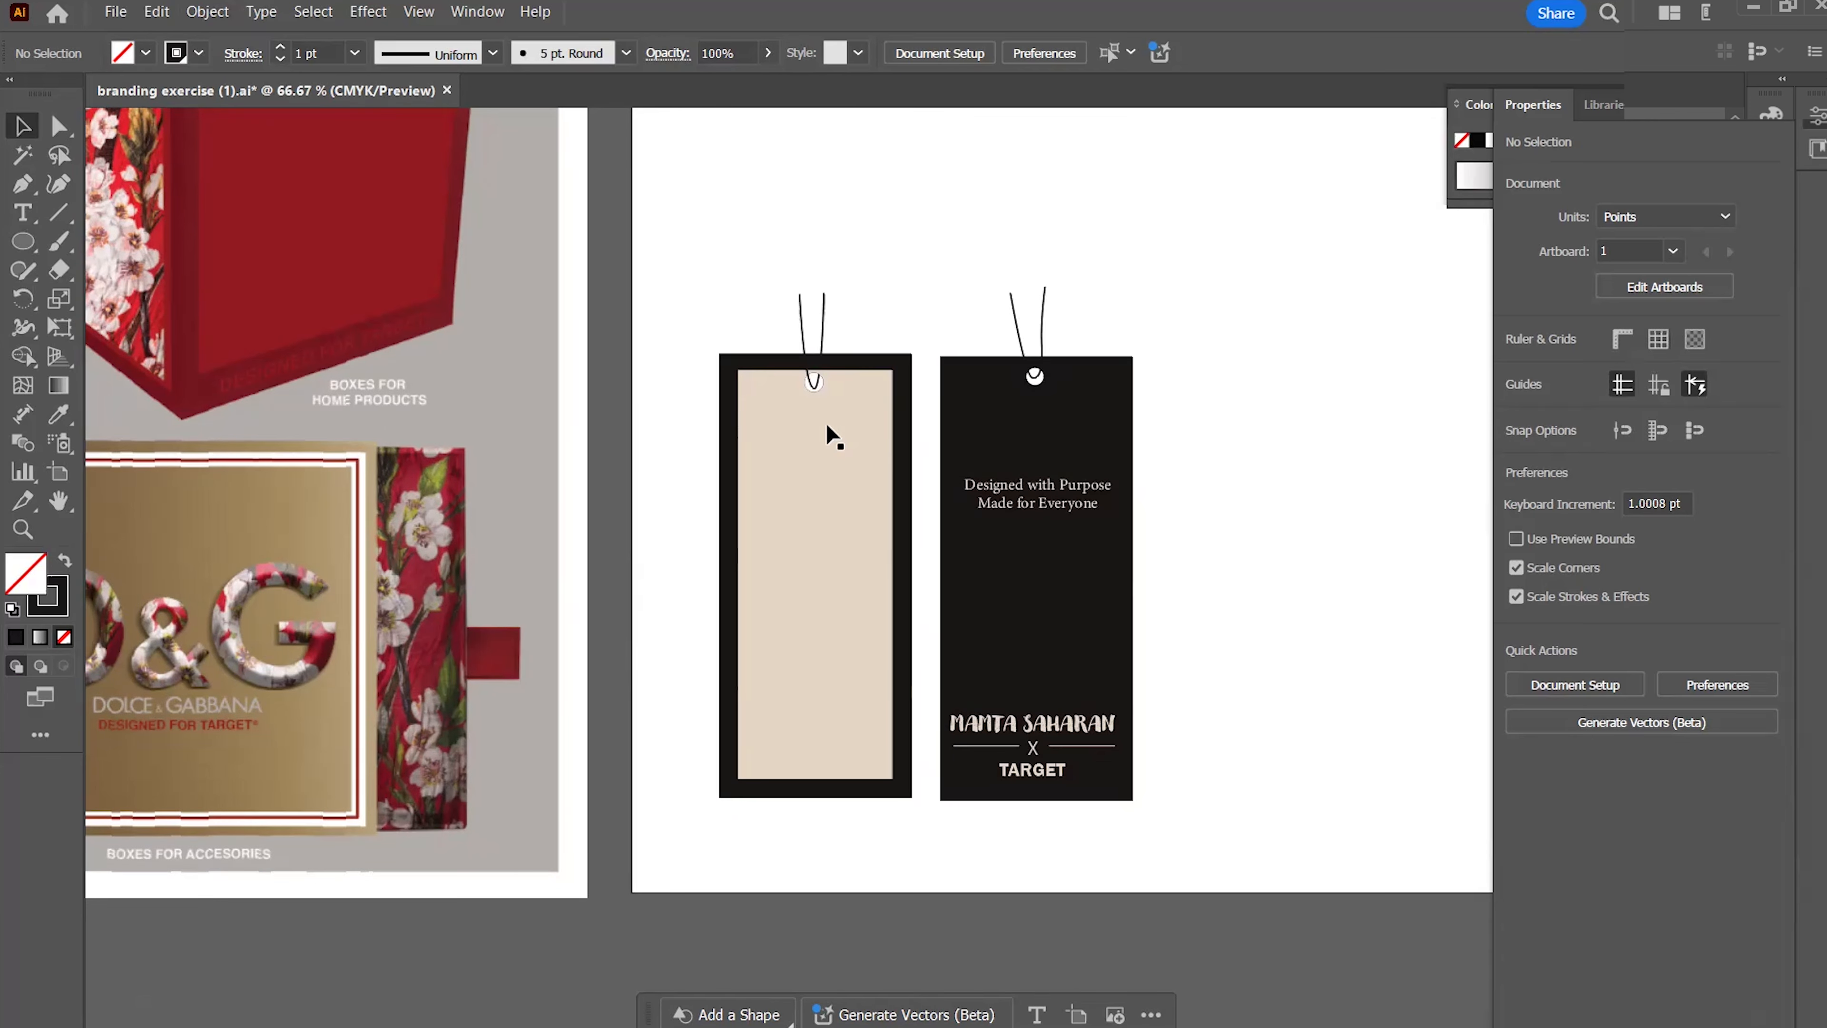
Move the beige hang tag, together with its string, to the other side of the black tag, level with it
scroll(871, 540, "up", 1)
scroll(871, 539, "down", 1)
left_click_drag(778, 424, 1316, 376)
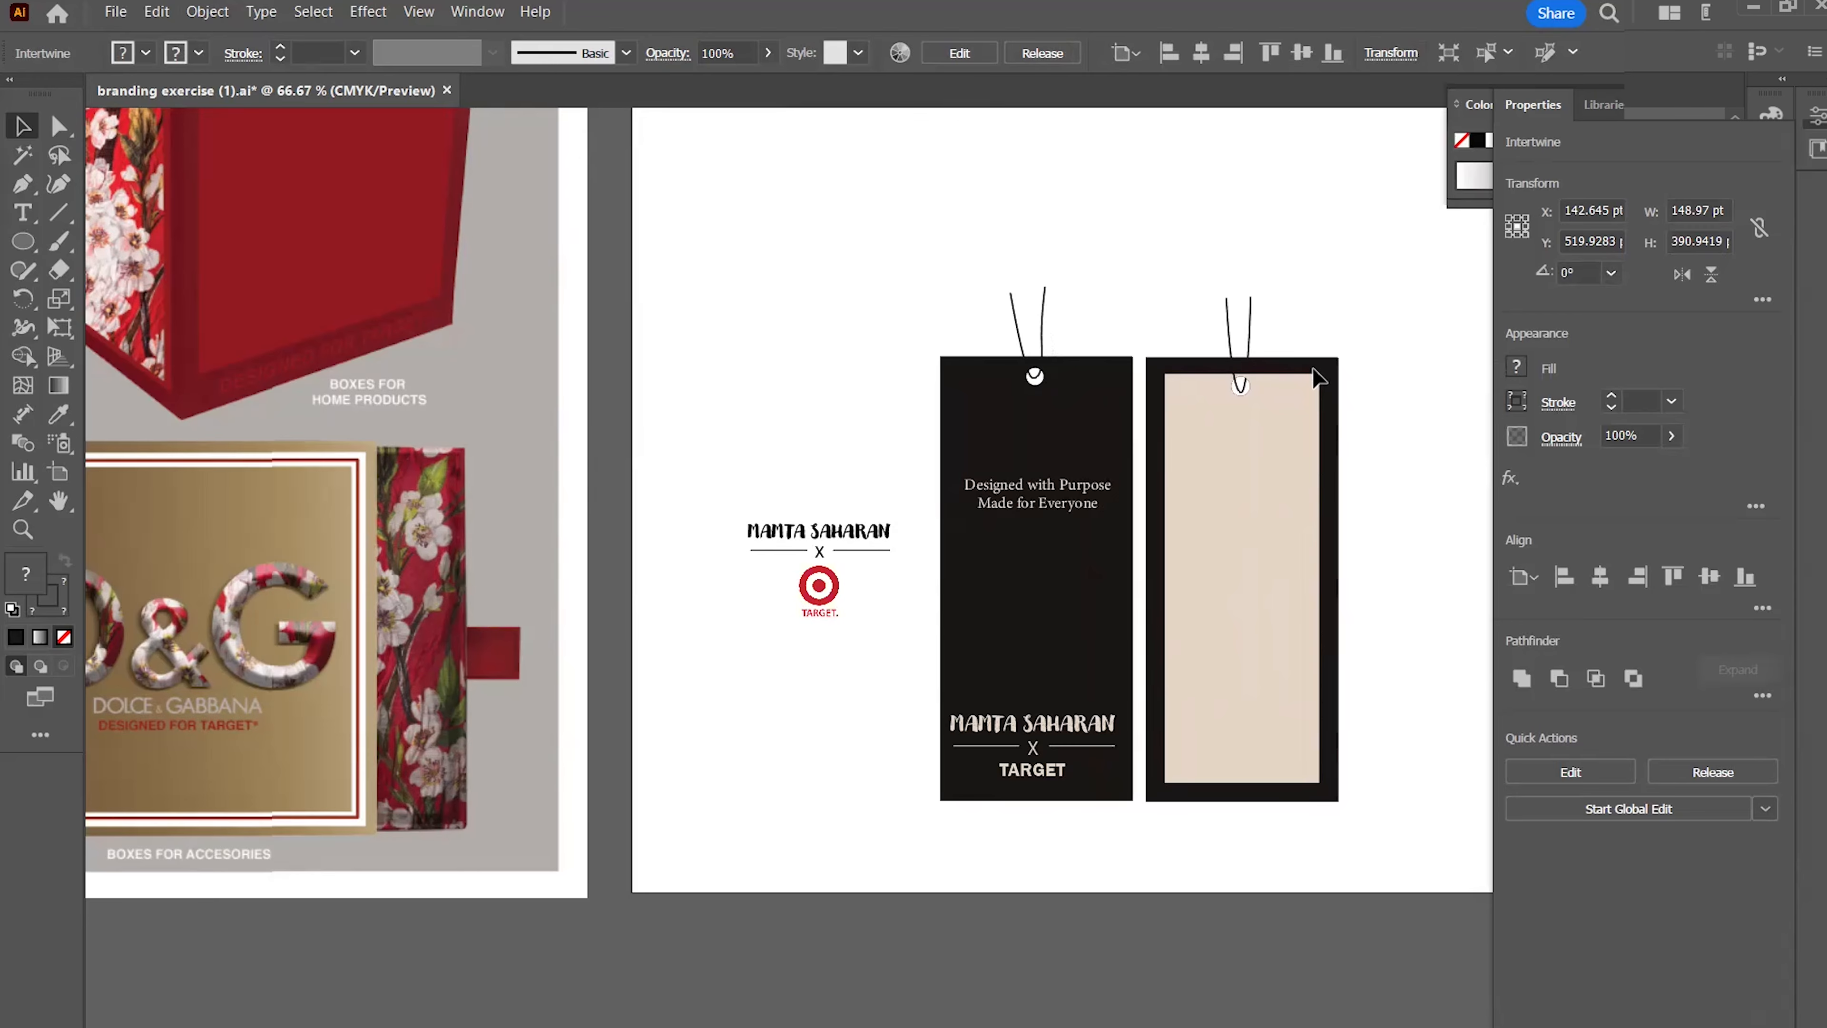
Bring the small co-branded Target logo to the front and place it in the middle of the beige hang tag
left_click_drag(689, 472, 910, 678)
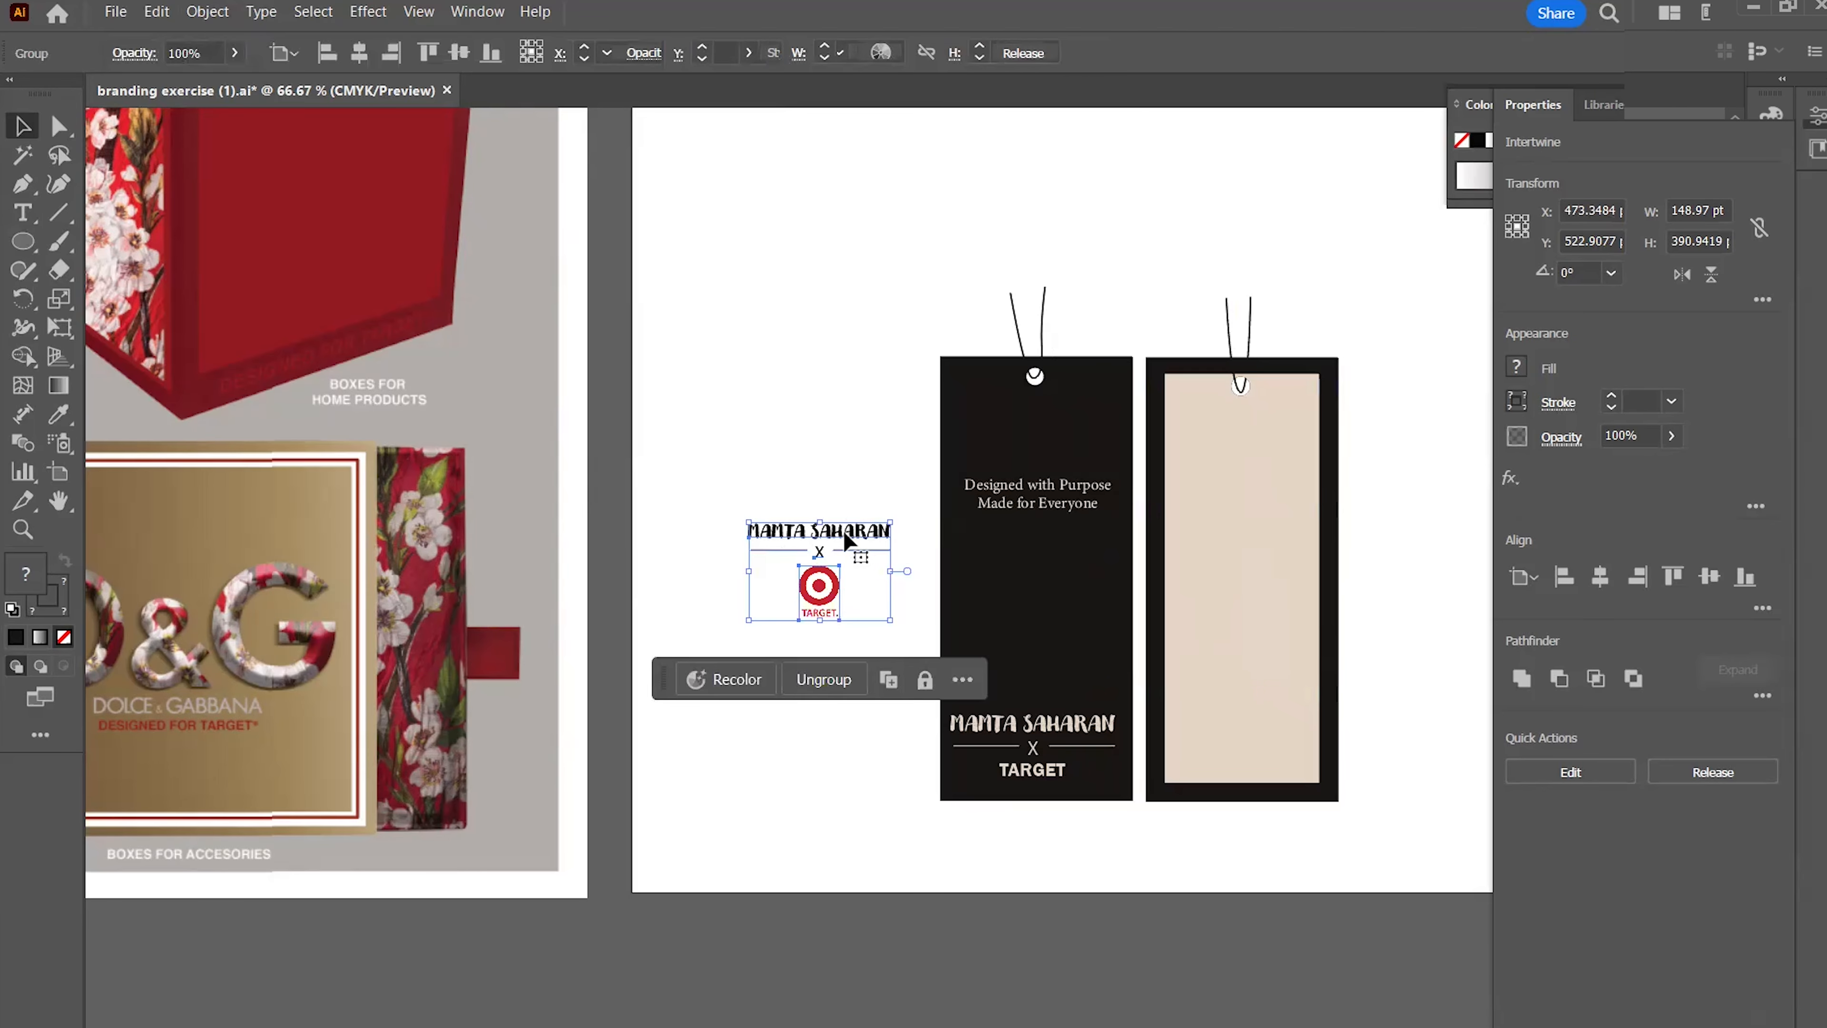
right_click(845, 541)
mouse_move(932, 983)
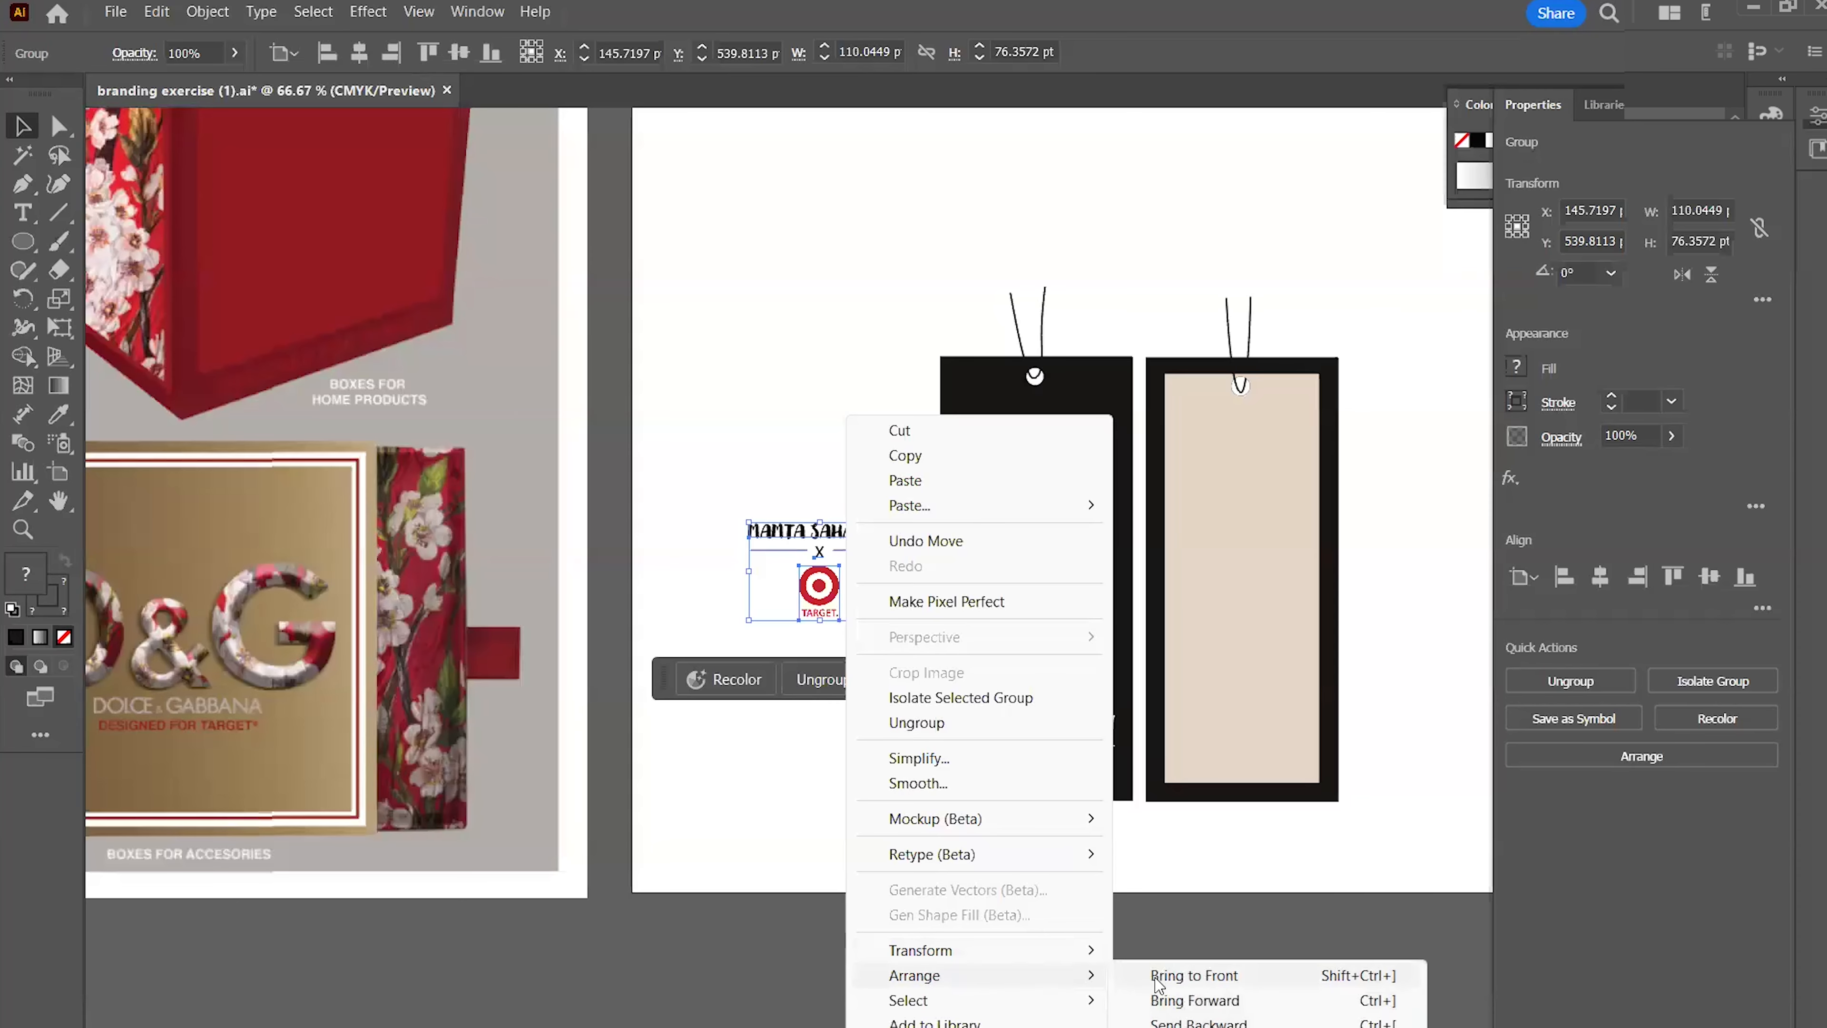
left_click(1161, 980)
left_click_drag(829, 575, 1252, 574)
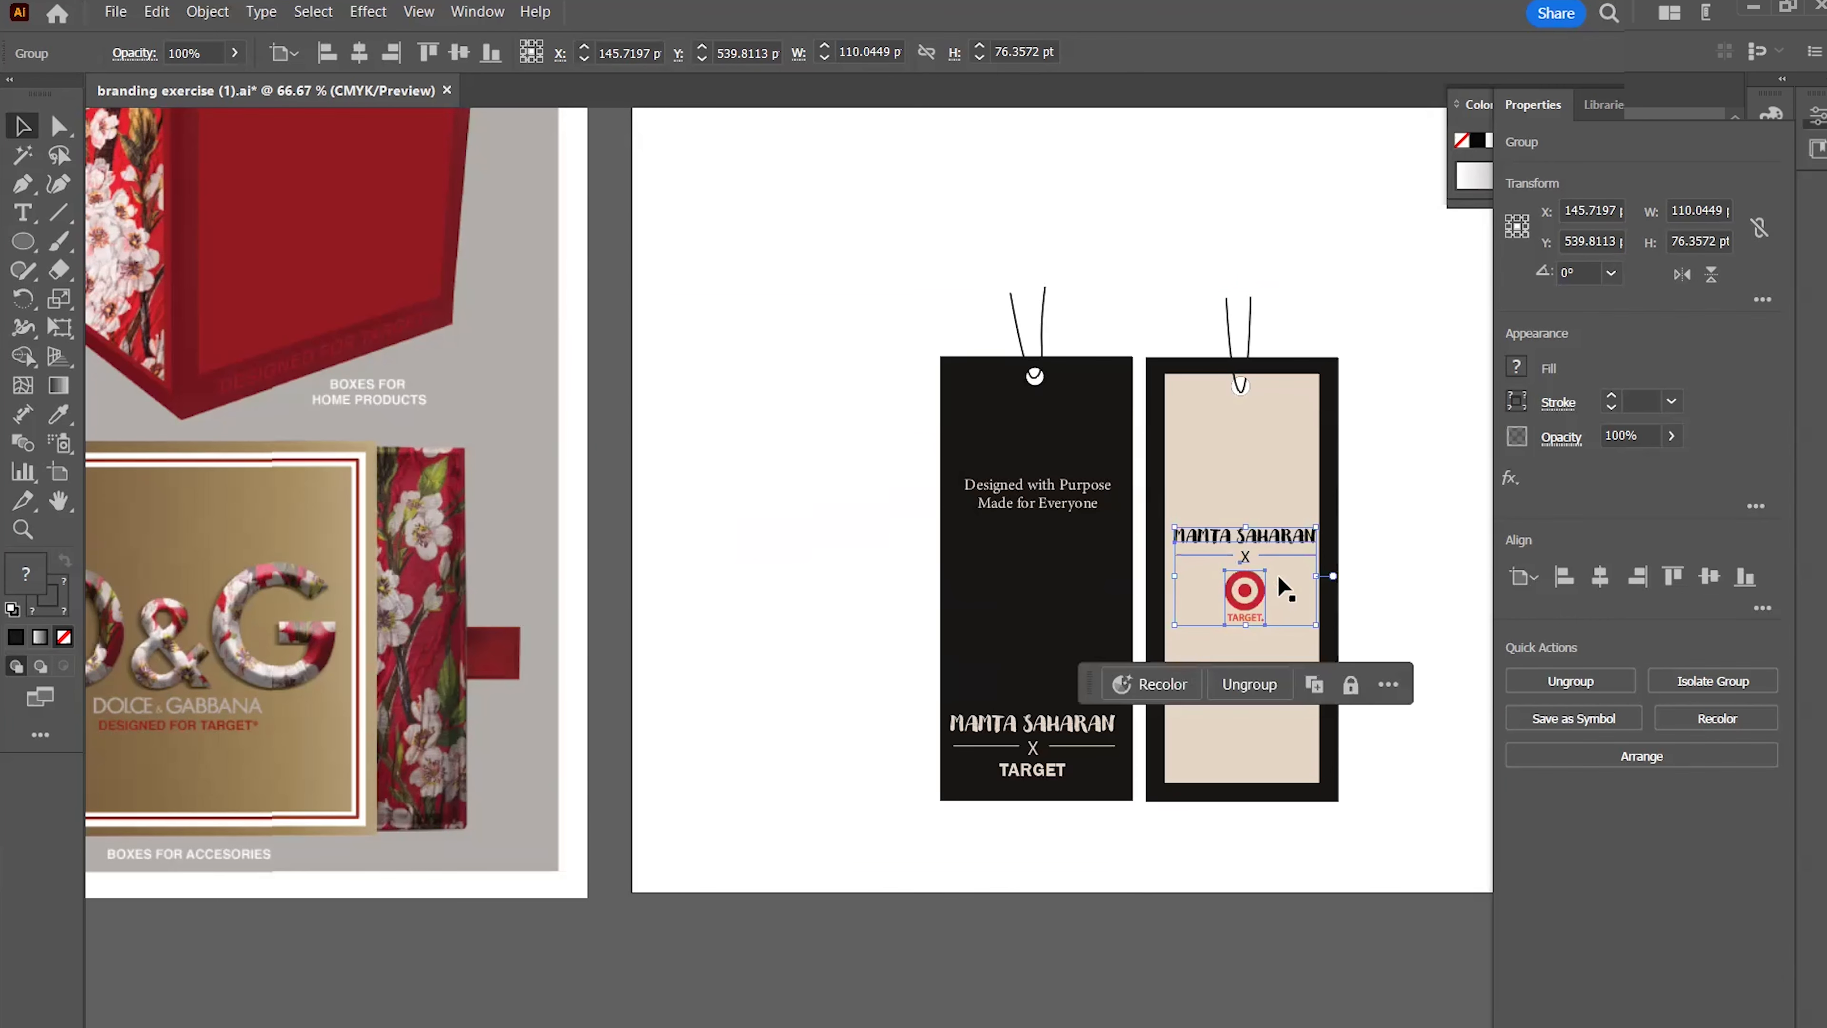
left_click_drag(1423, 573, 1335, 591)
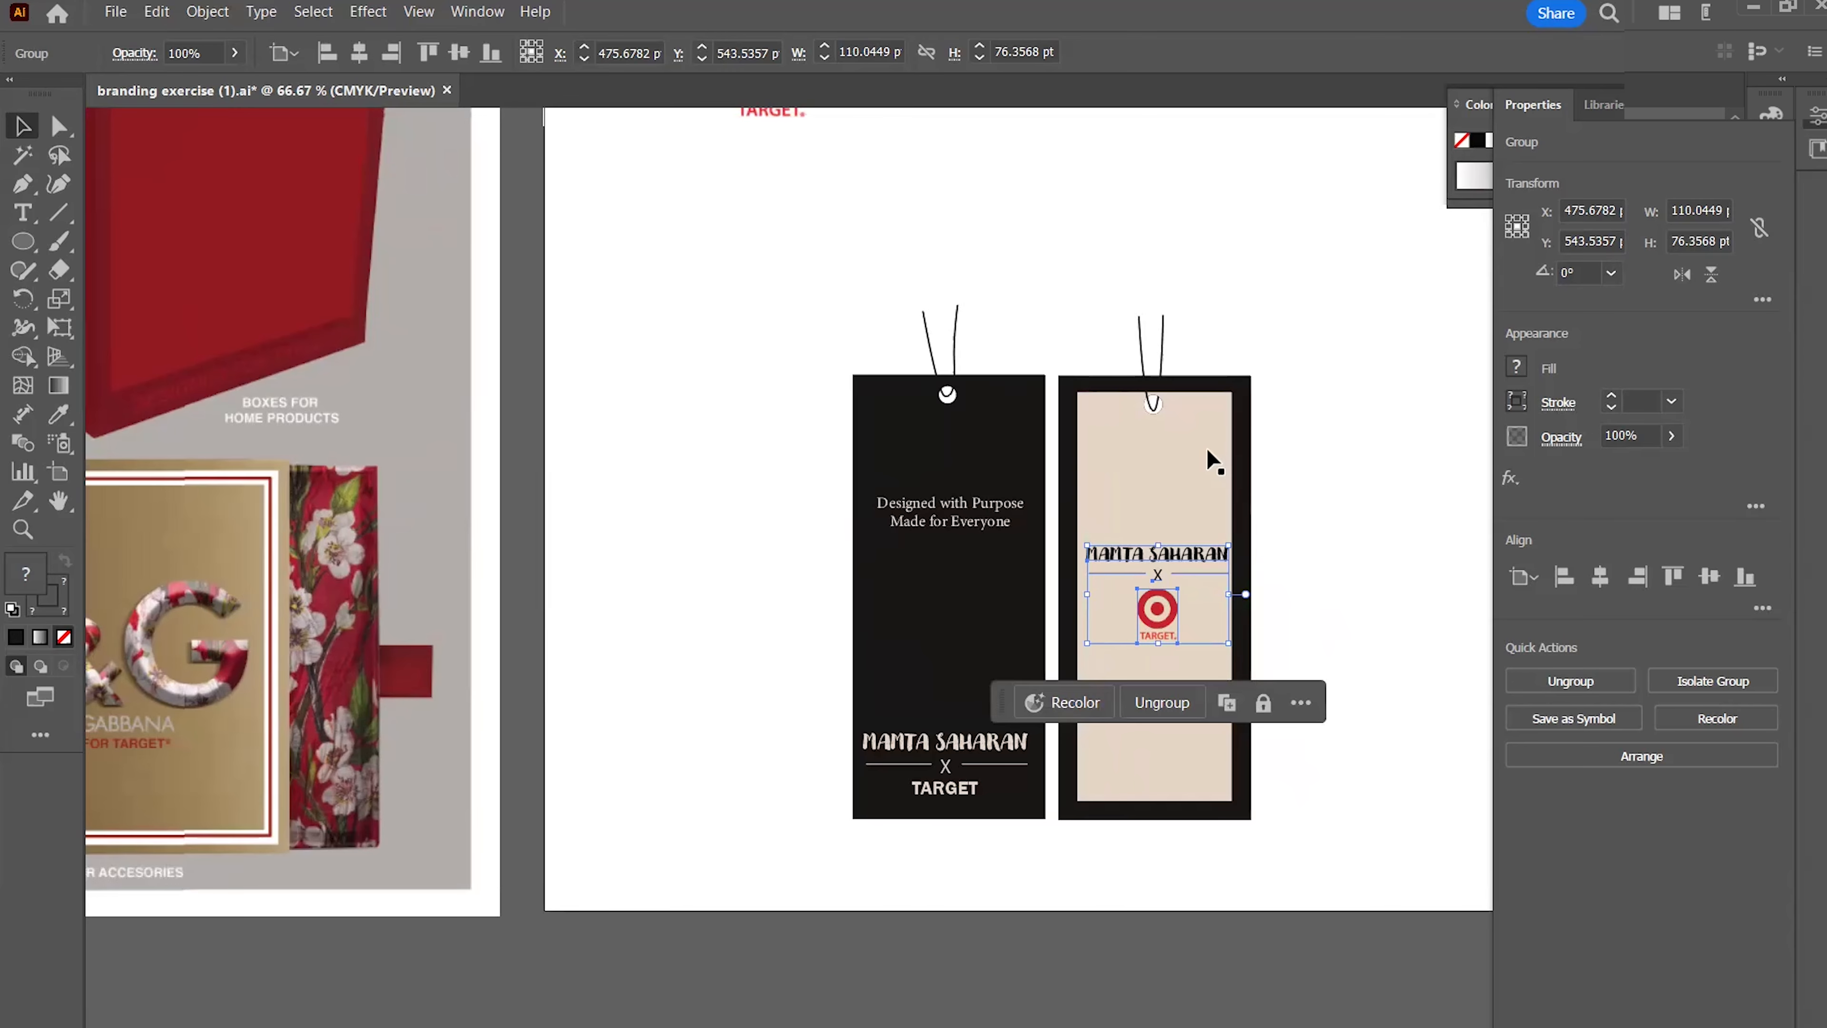
left_click(1318, 448)
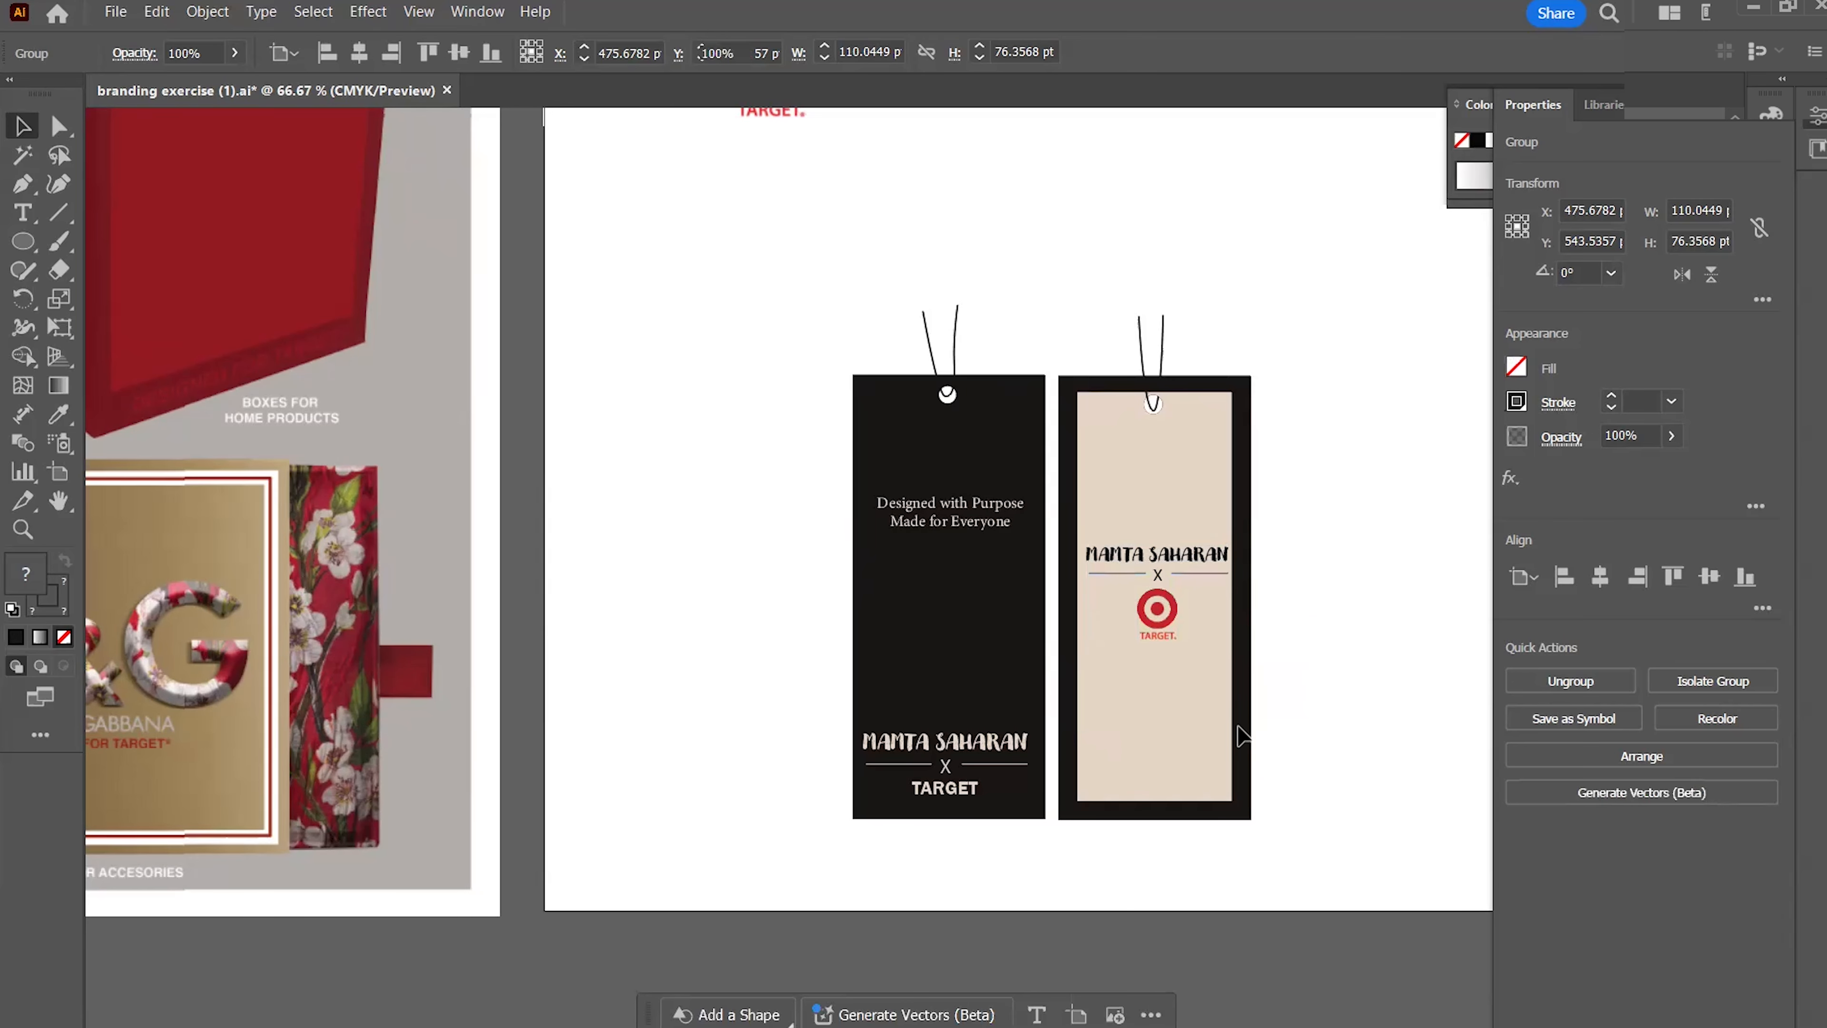
Move both hang tags beneath the large co-branded logo, close to the artboard's left edge
scroll(1151, 720, "down", 1)
left_click_drag(931, 812, 832, 865)
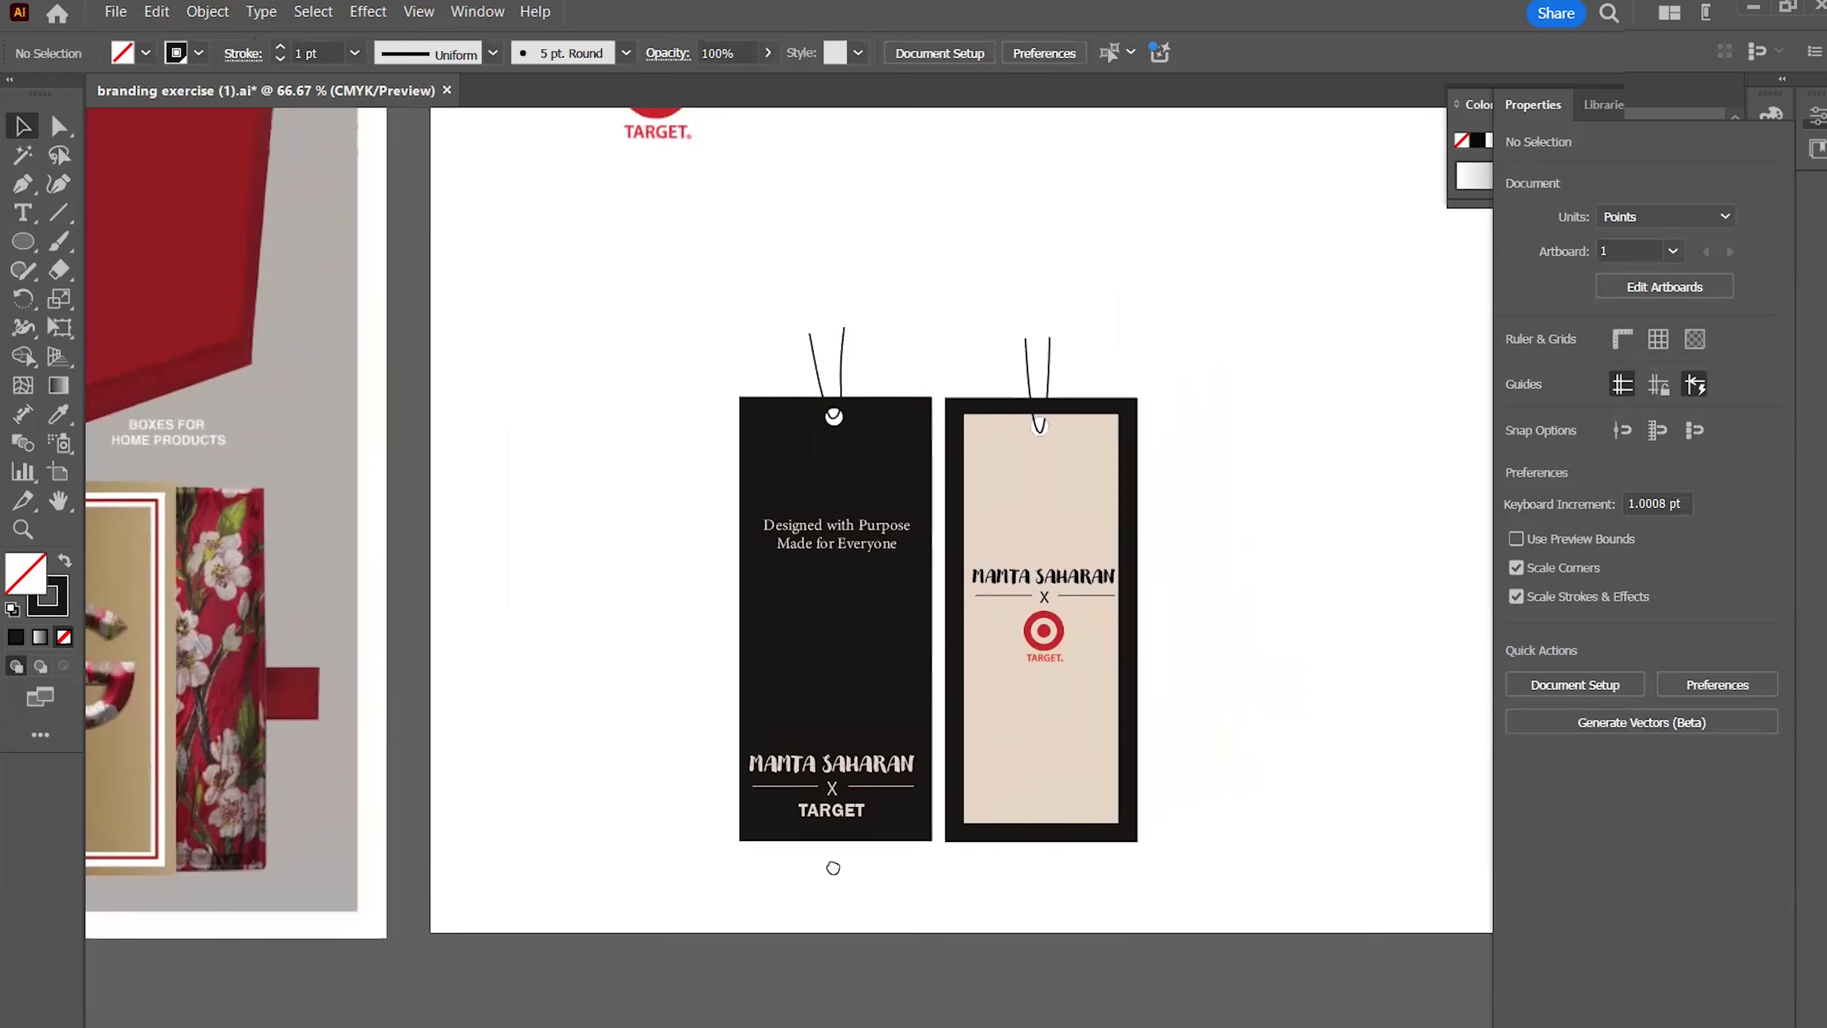
left_click_drag(659, 270, 869, 681)
left_click(969, 584)
left_click_drag(973, 596, 1018, 871)
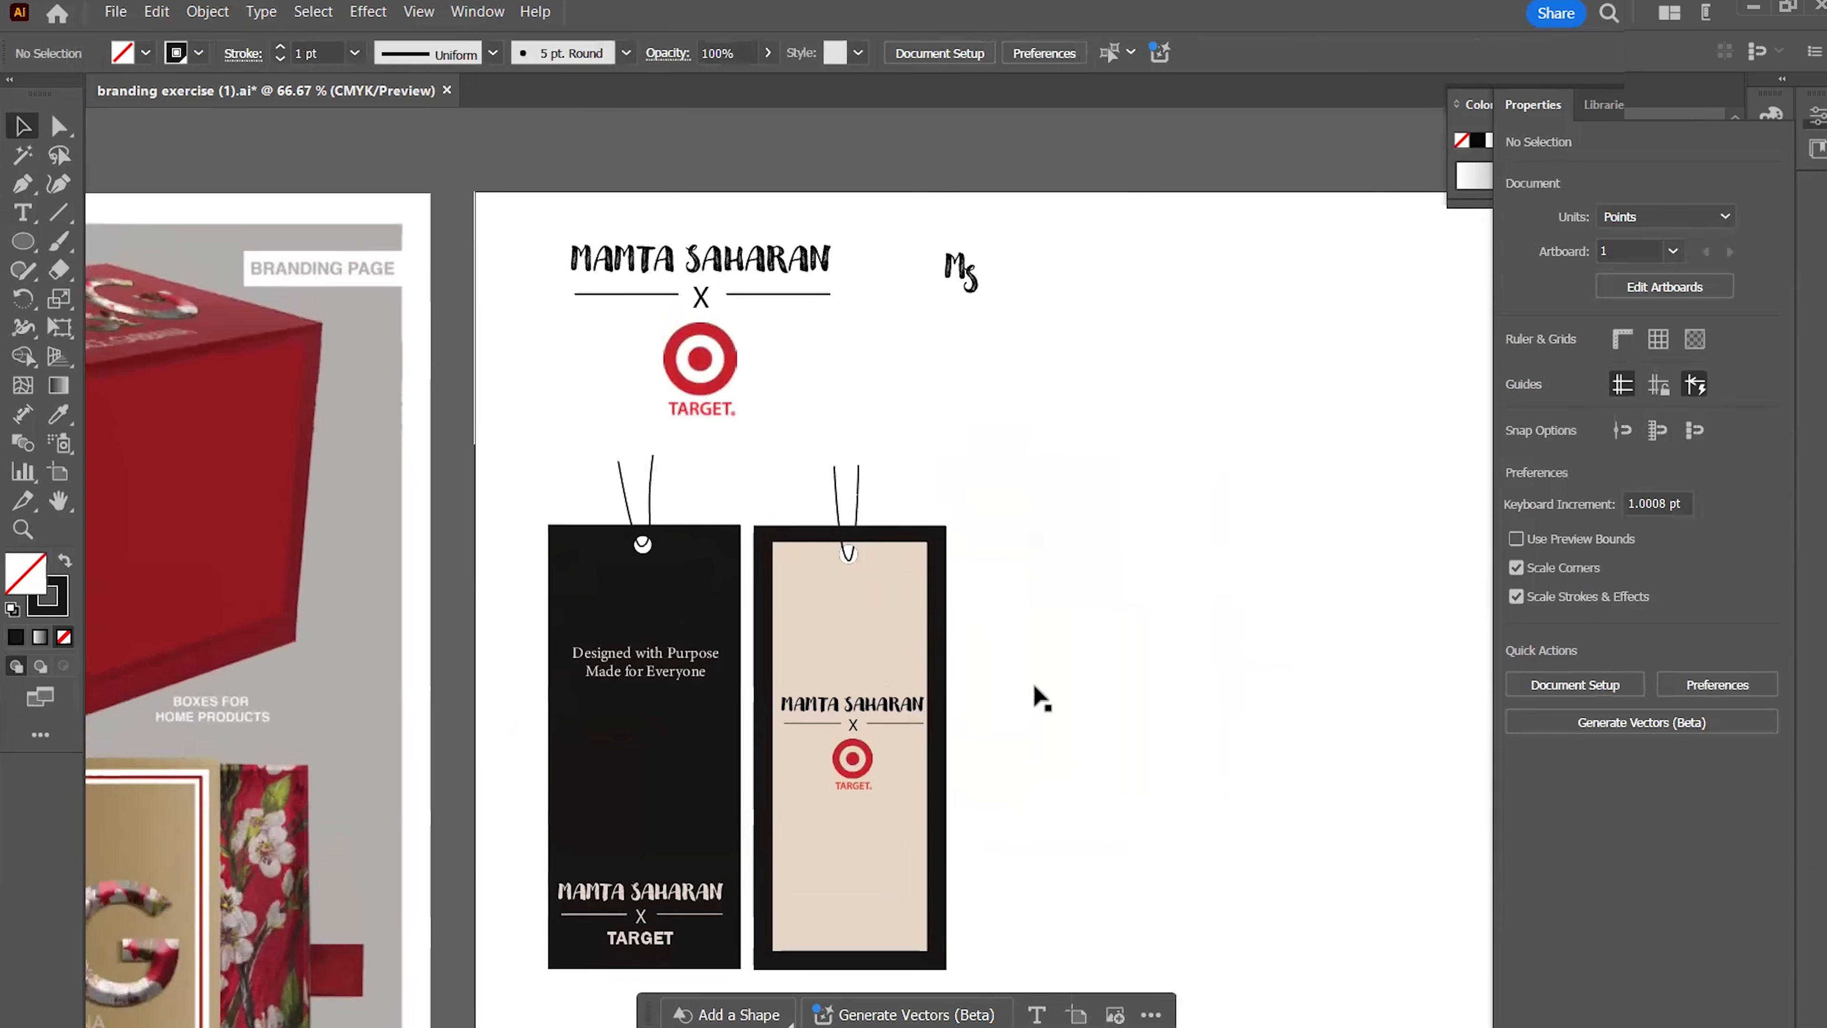
Examine the D&G reference board's hang tags, zipper pull, button and boxes, and compare them with the branding page layout
left_click_drag(677, 680, 1406, 539)
left_click_drag(730, 715, 975, 673)
left_click_drag(525, 793, 440, 979)
scroll(538, 723, "down", 2)
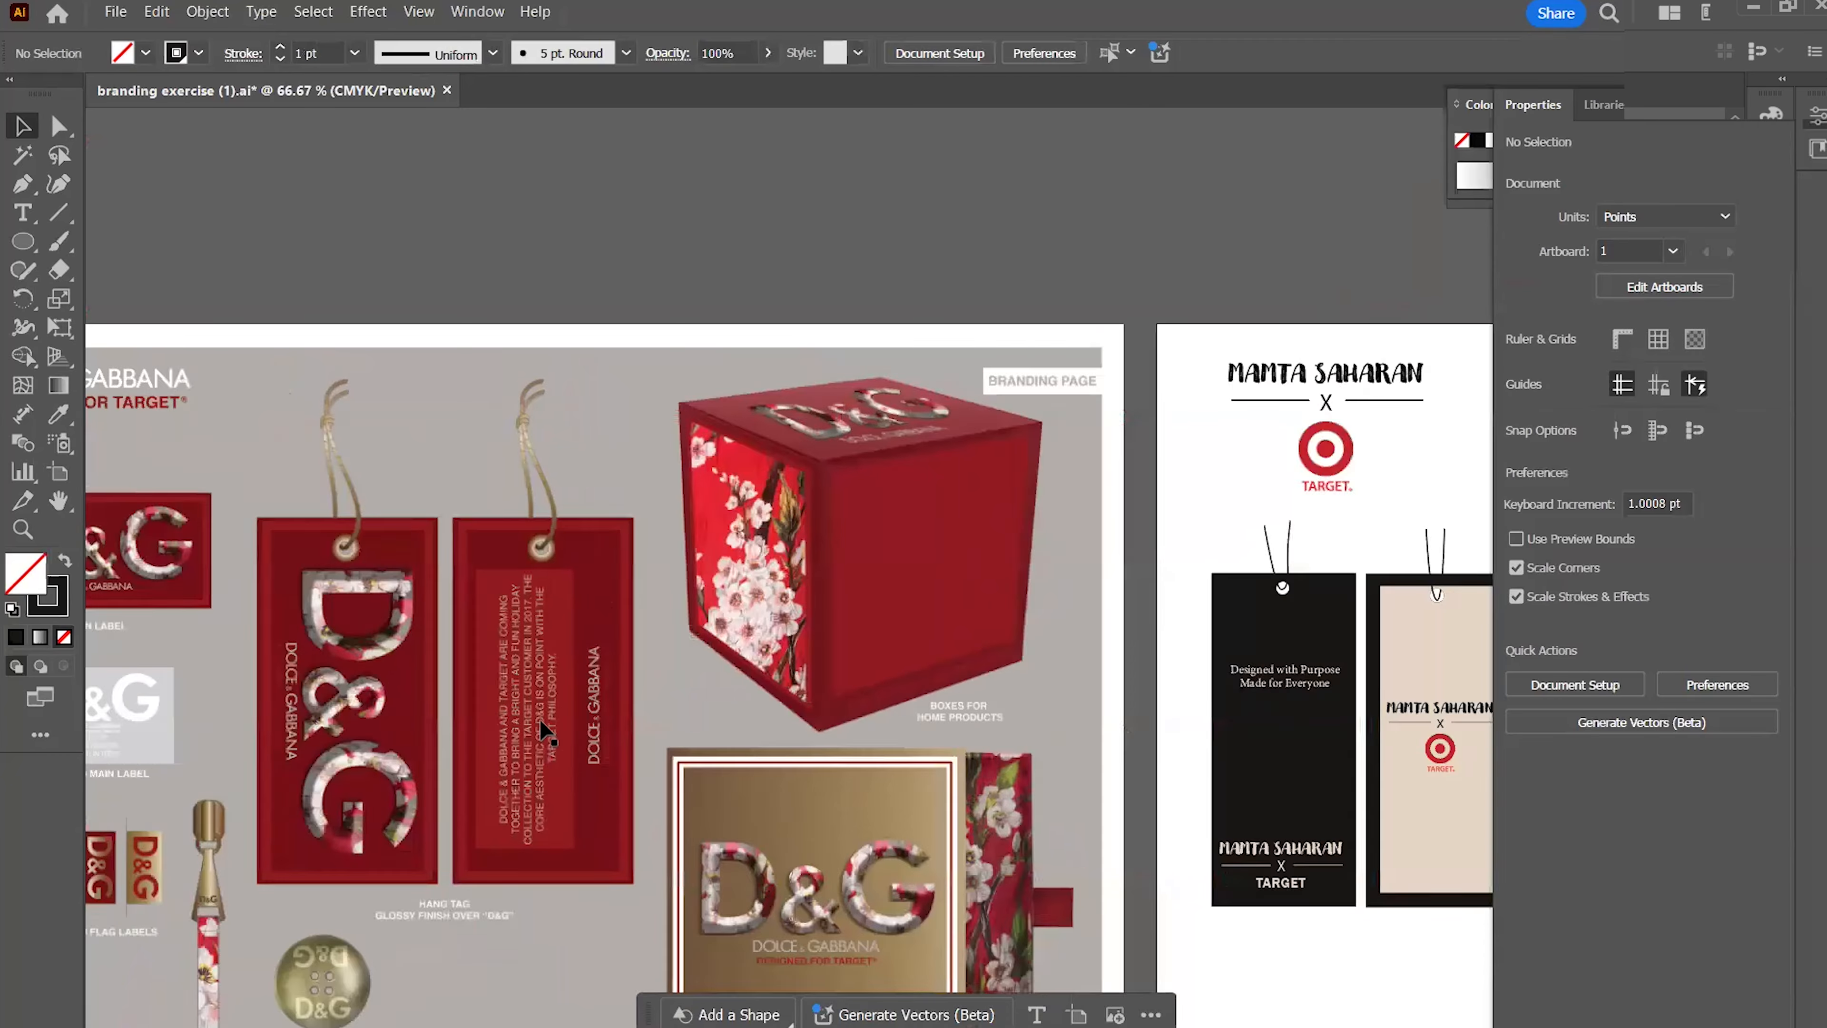
left_click_drag(535, 711, 791, 575)
scroll(688, 787, "up", 2)
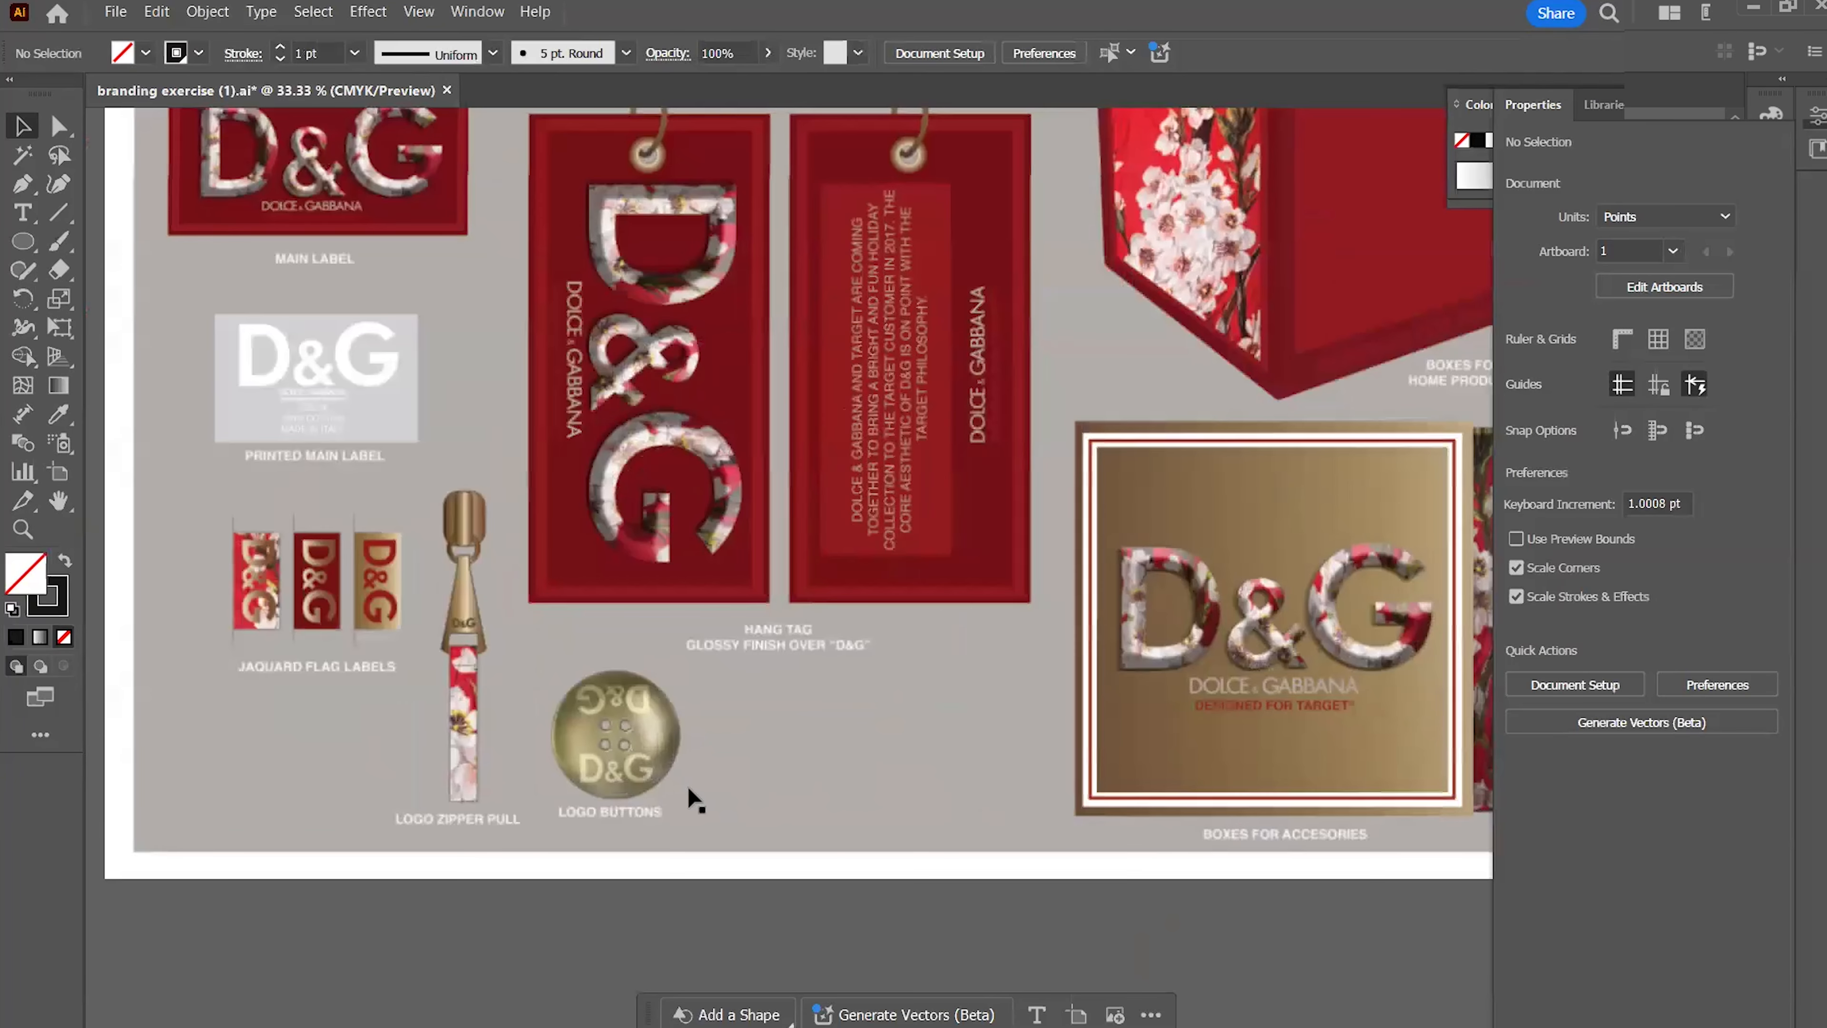
scroll(719, 649, "up", 1)
left_click_drag(623, 726, 204, 857)
scroll(868, 648, "down", 3)
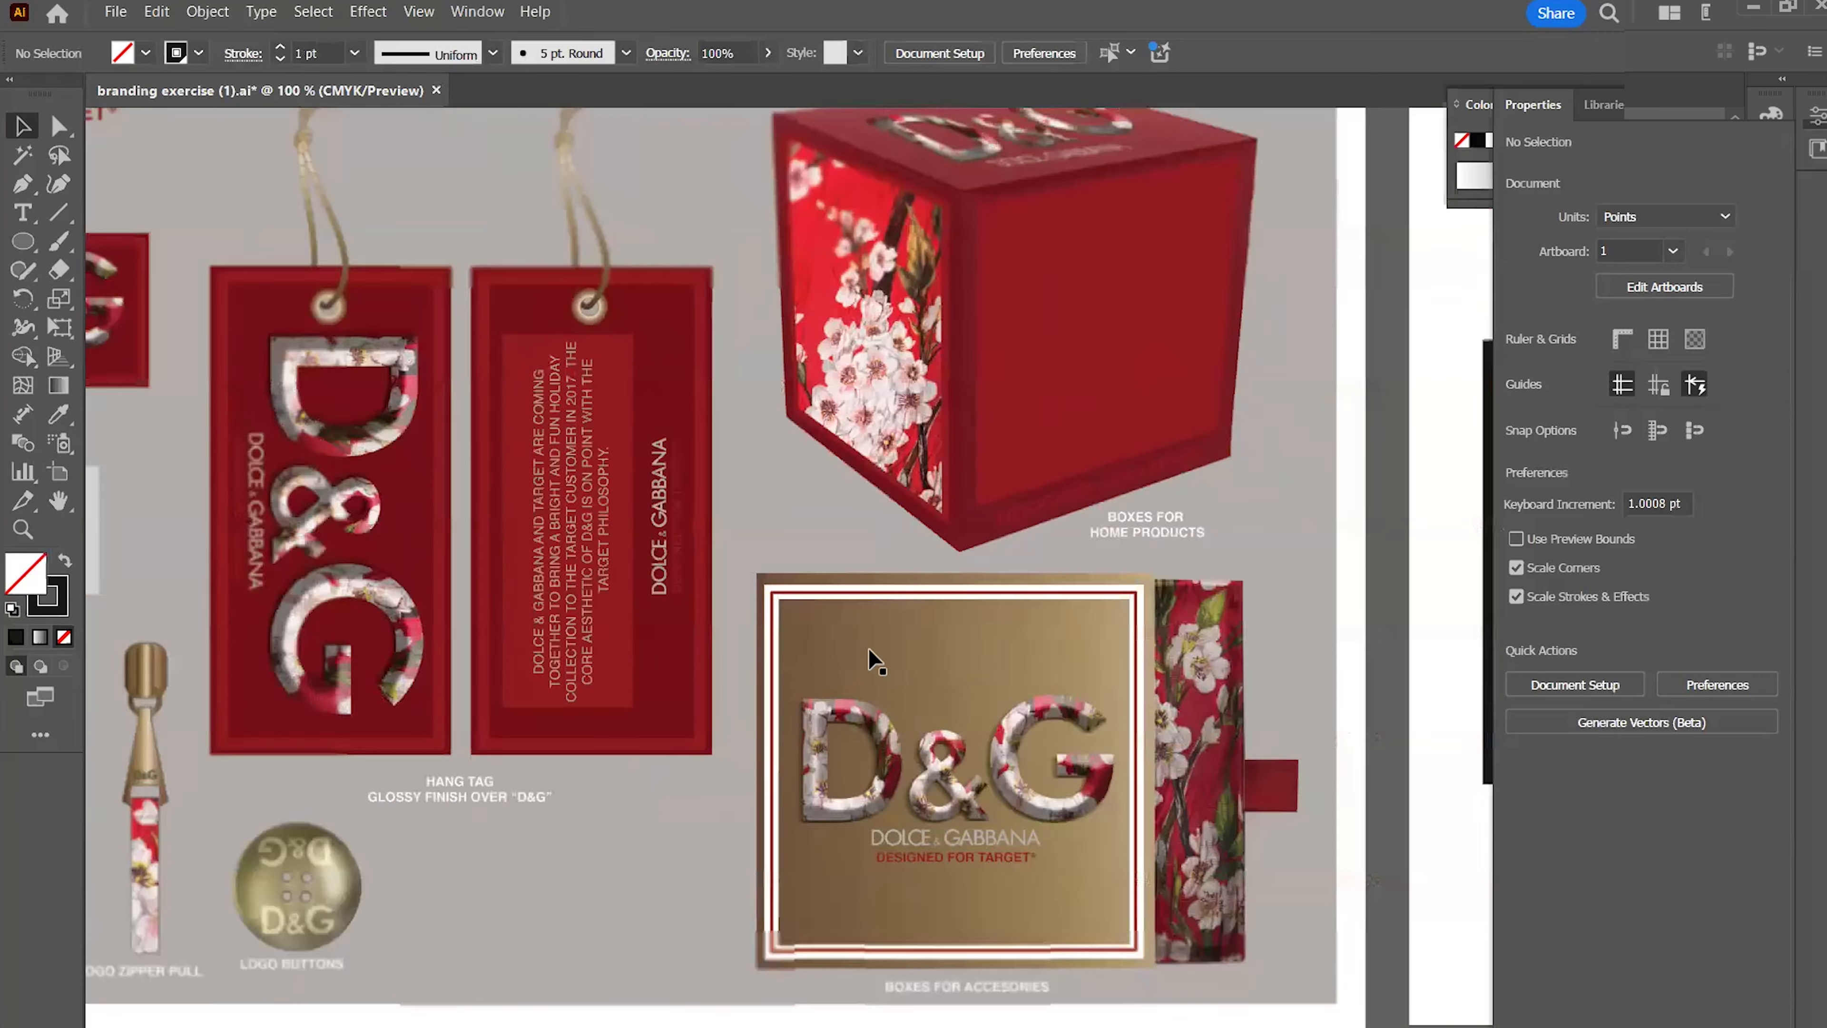
left_click_drag(966, 562, 305, 629)
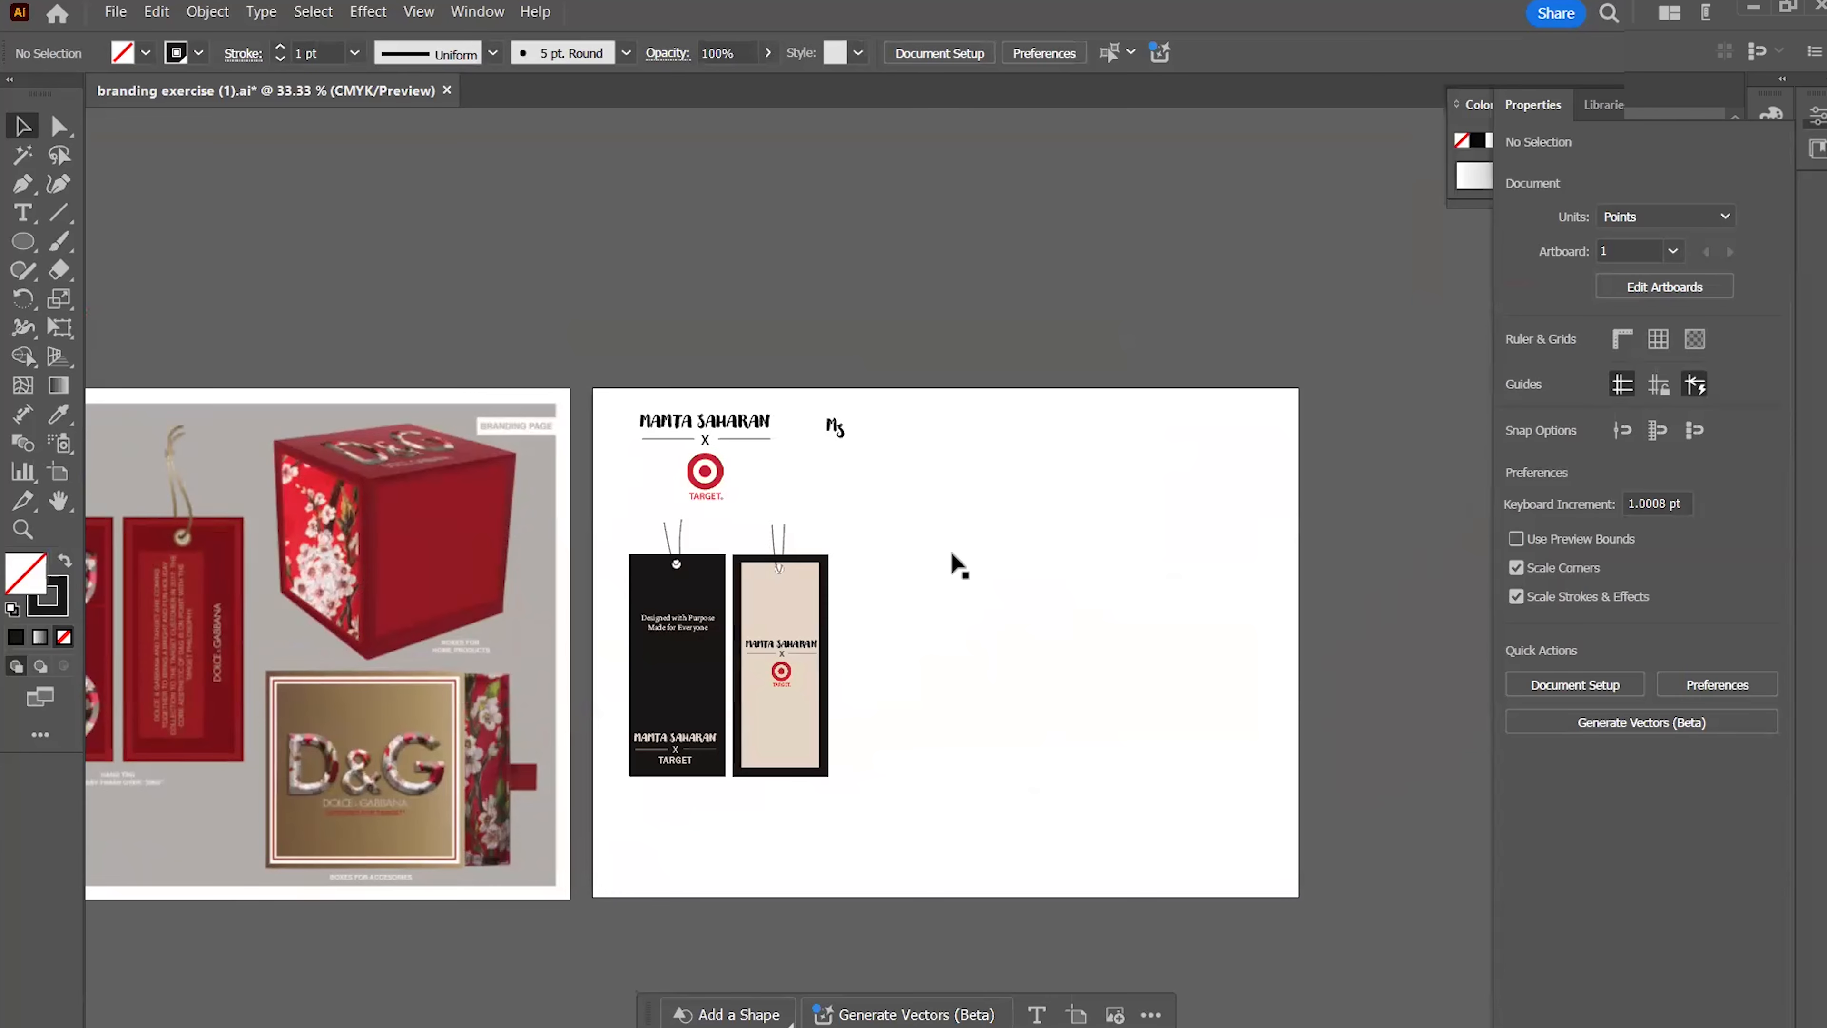
left_click_drag(1029, 546, 880, 495)
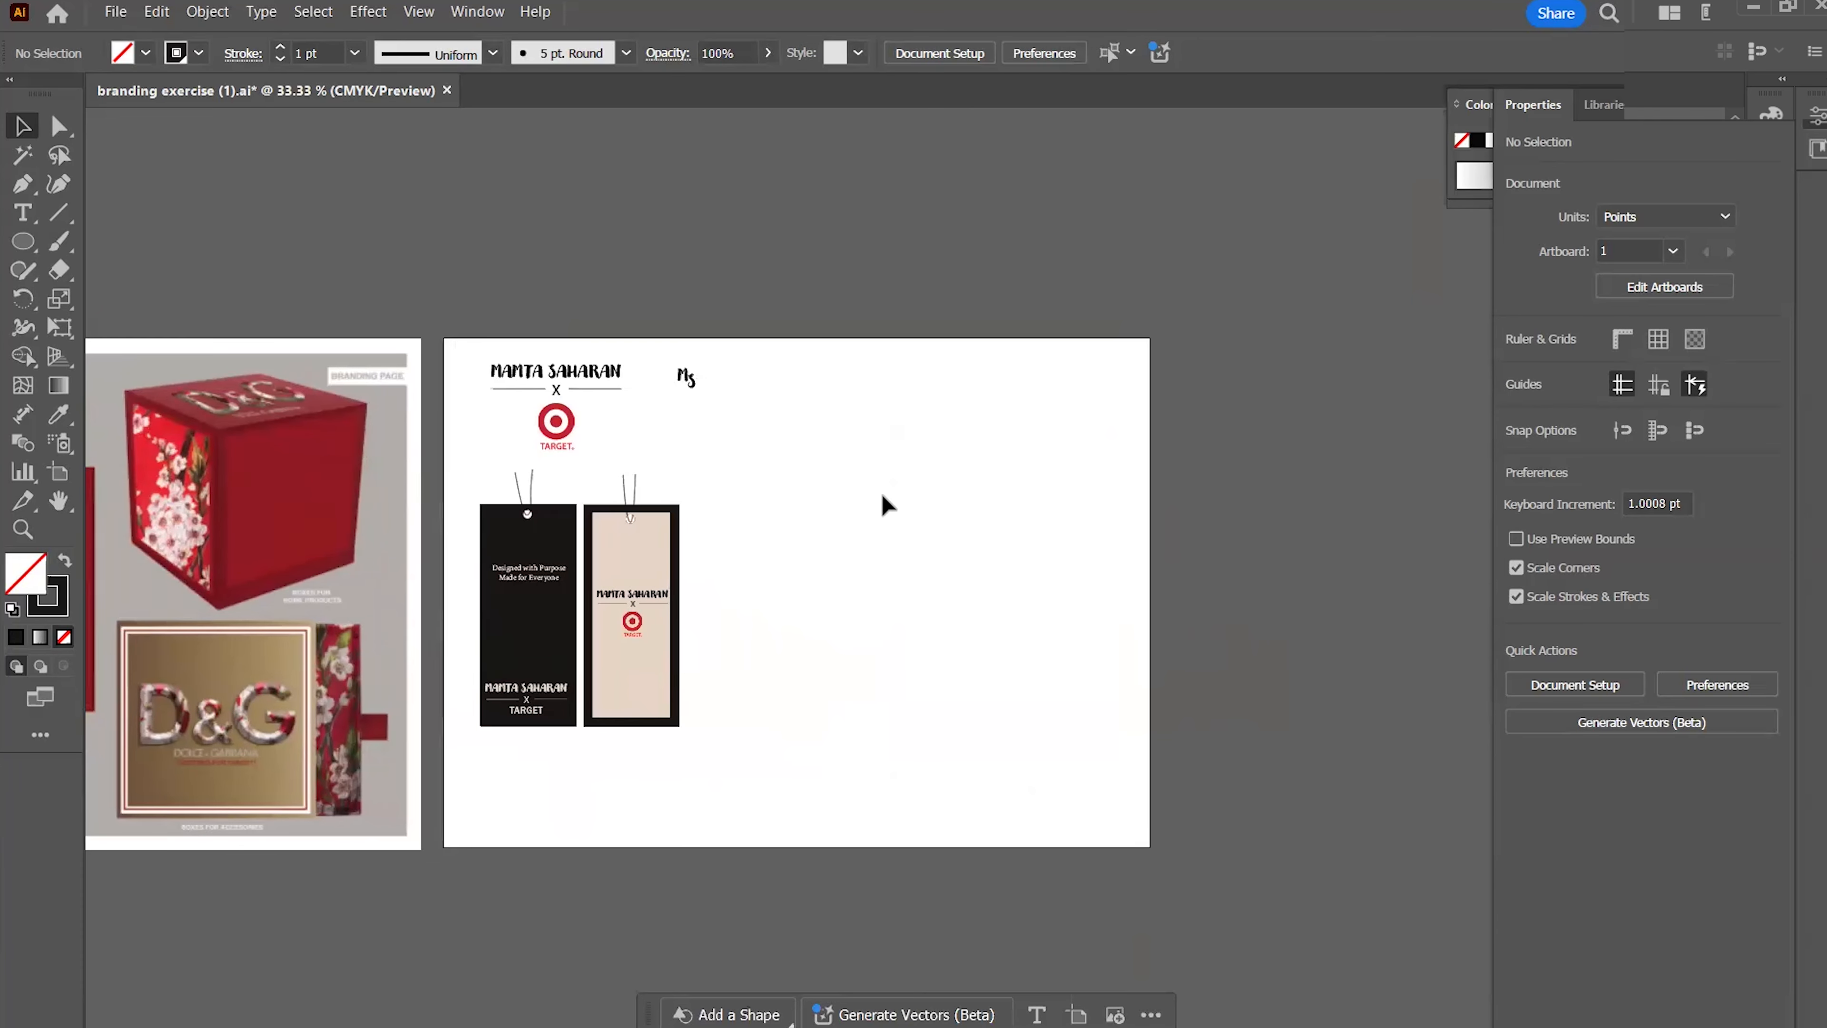
Place the Garment bag image as a linked file, about 398 pt wide and 597 pt tall, in the empty area beside the hang tags
left_click(115, 12)
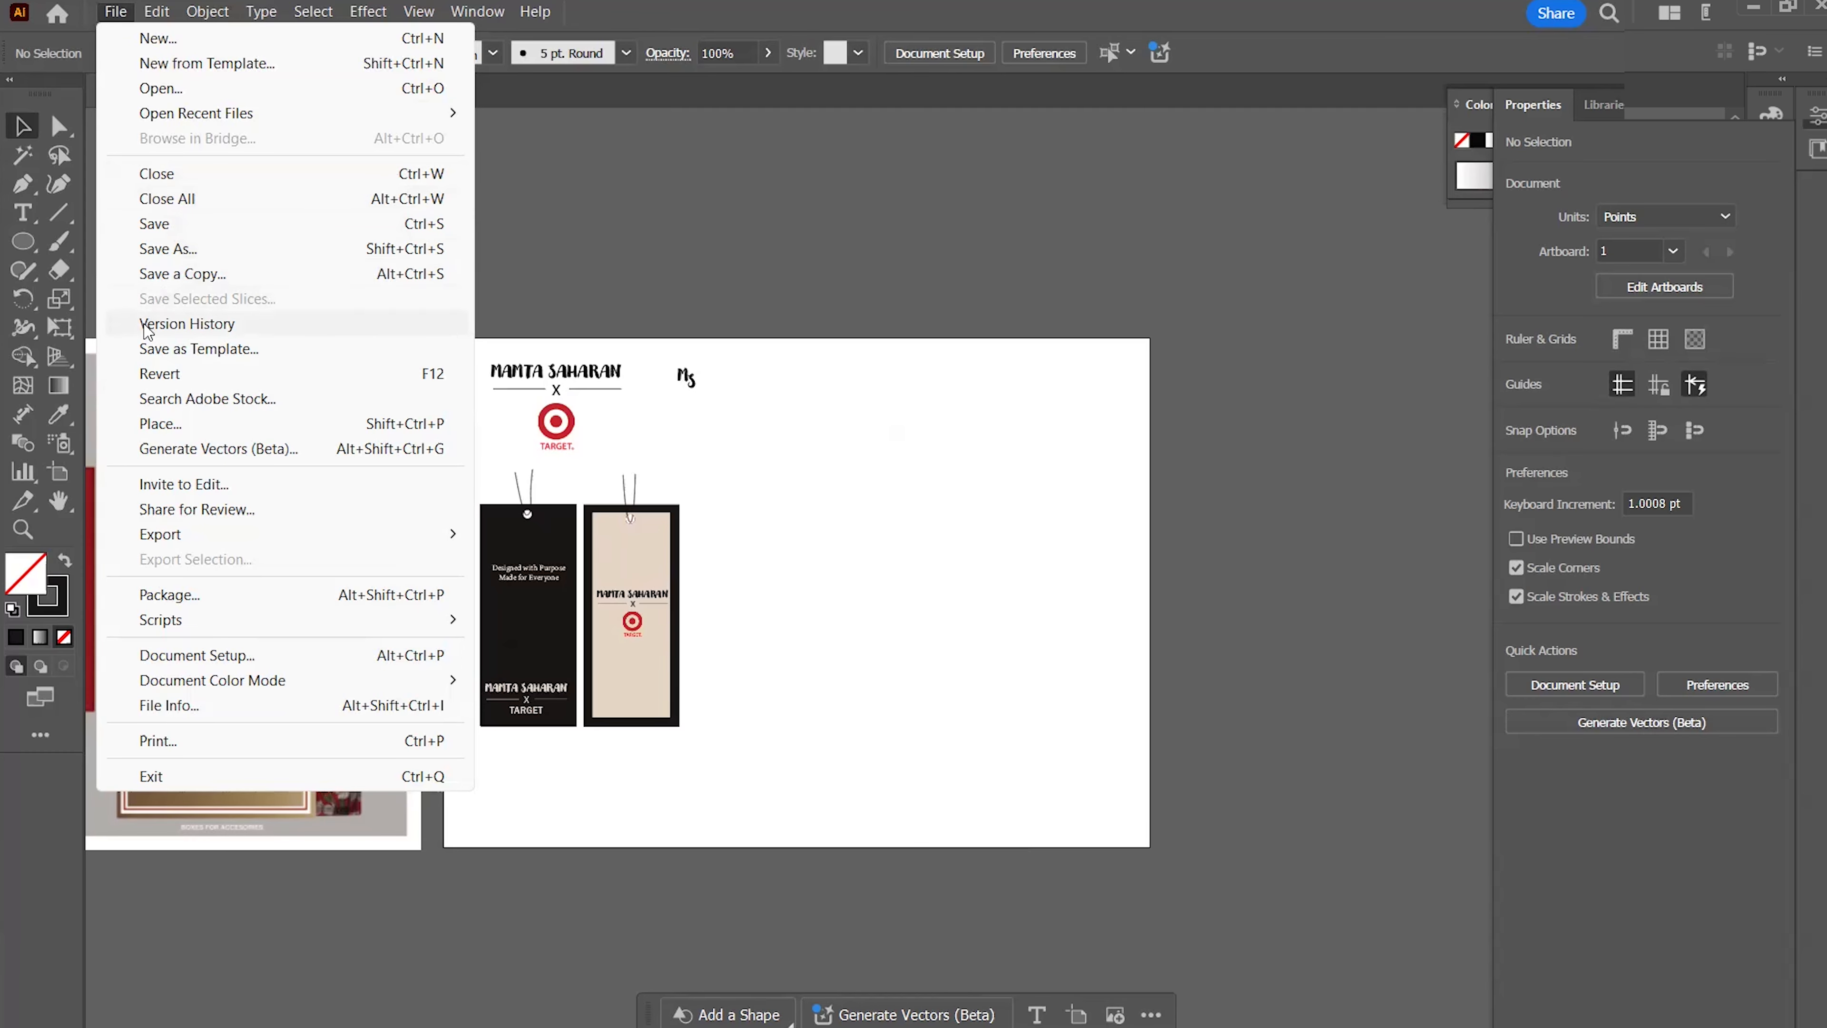
mouse_move(189, 536)
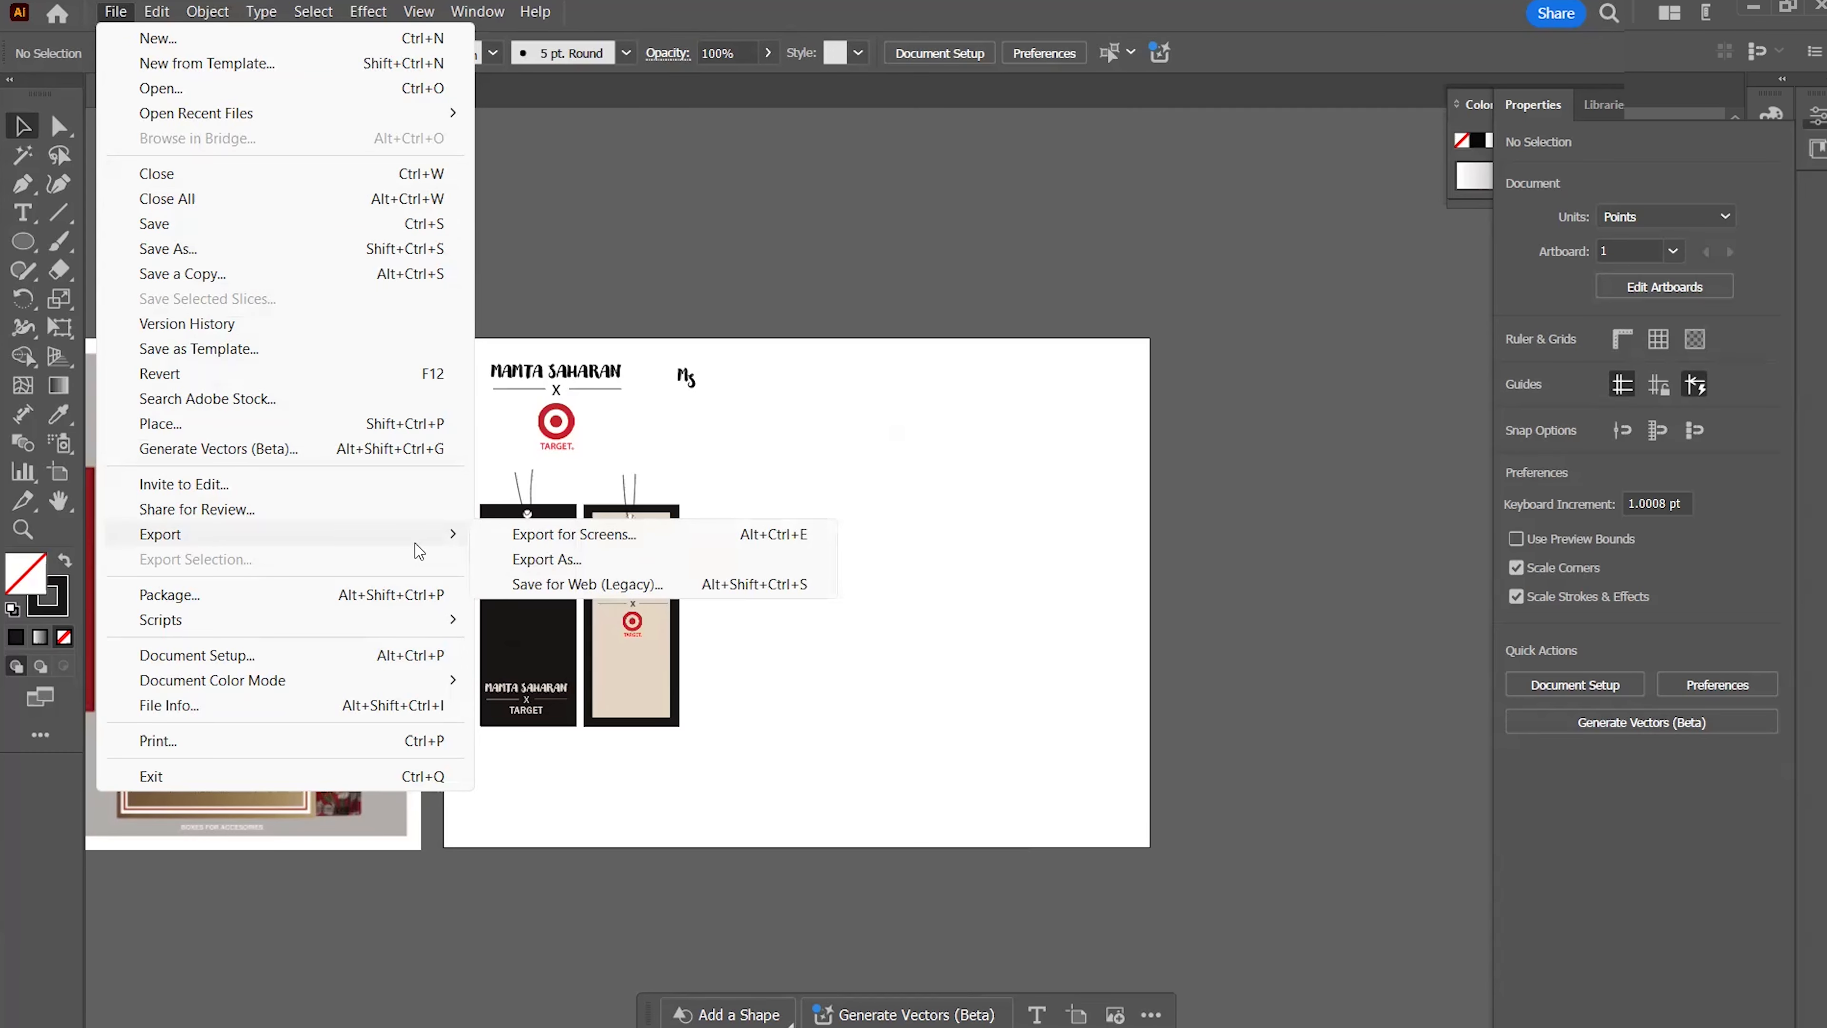
left_click(166, 424)
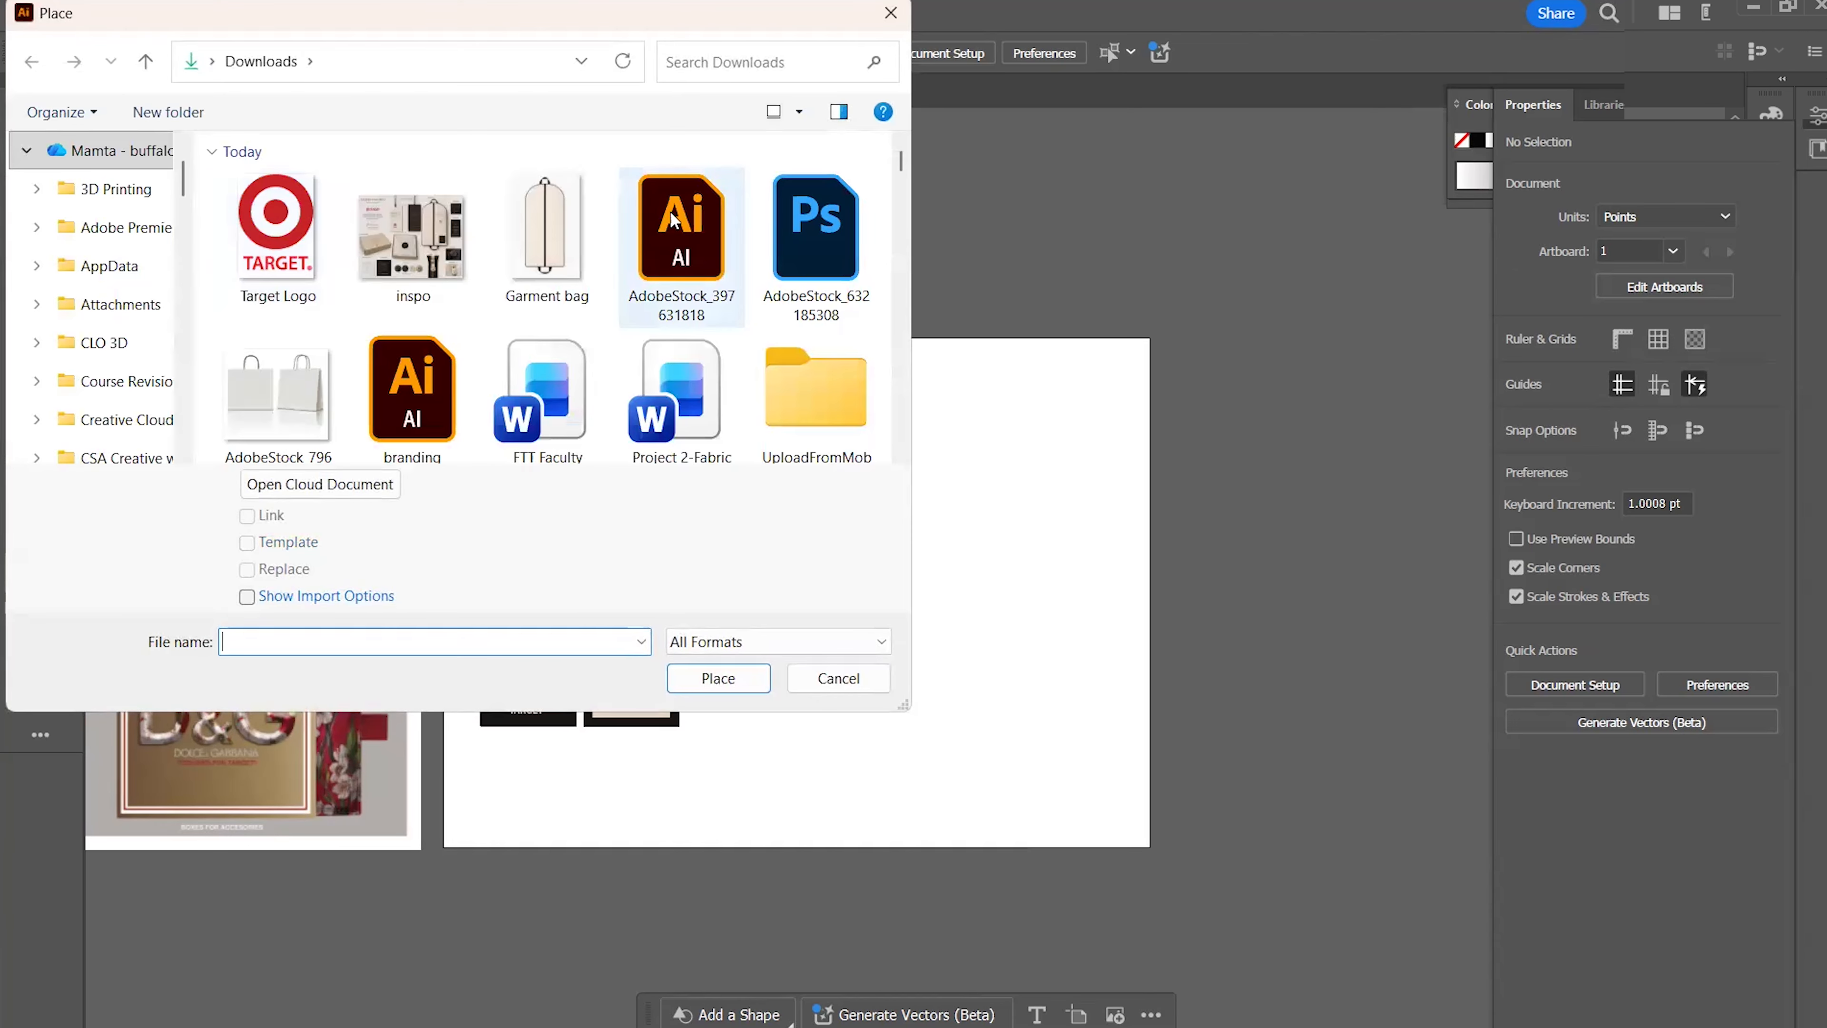
left_click(543, 218)
left_click(247, 515)
left_click(712, 678)
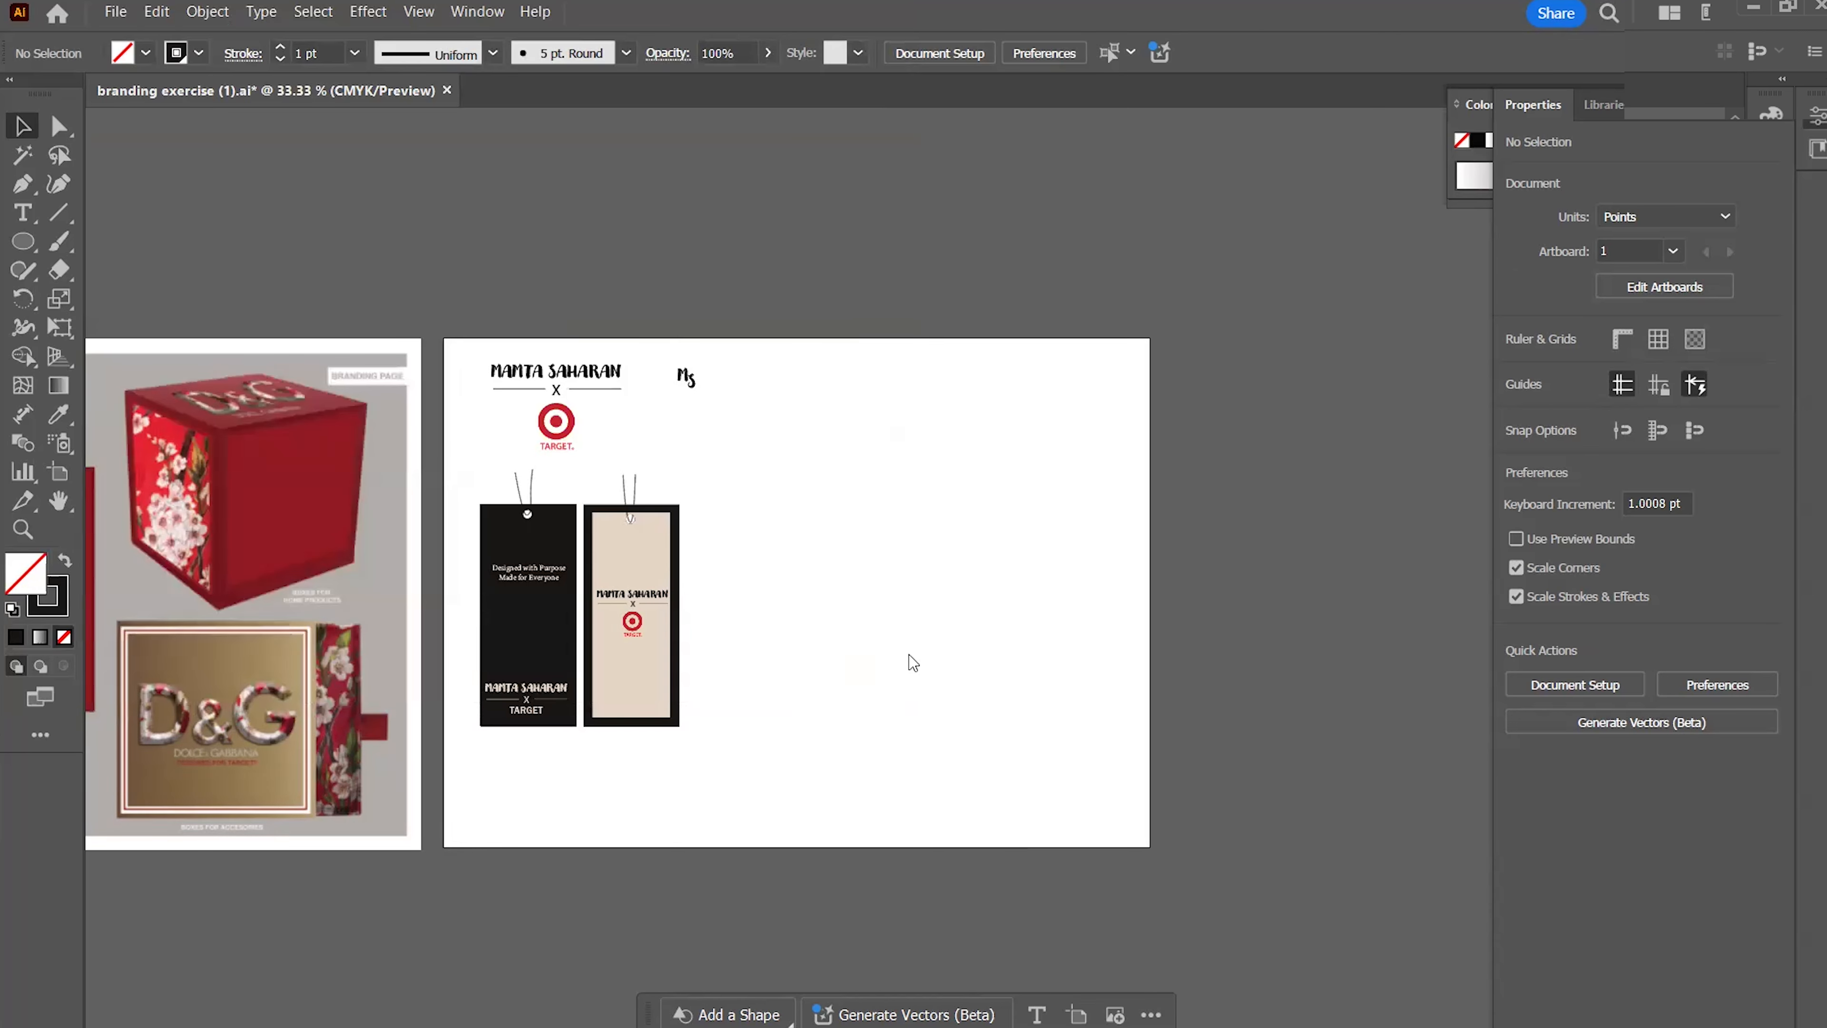
left_click_drag(879, 532, 1078, 776)
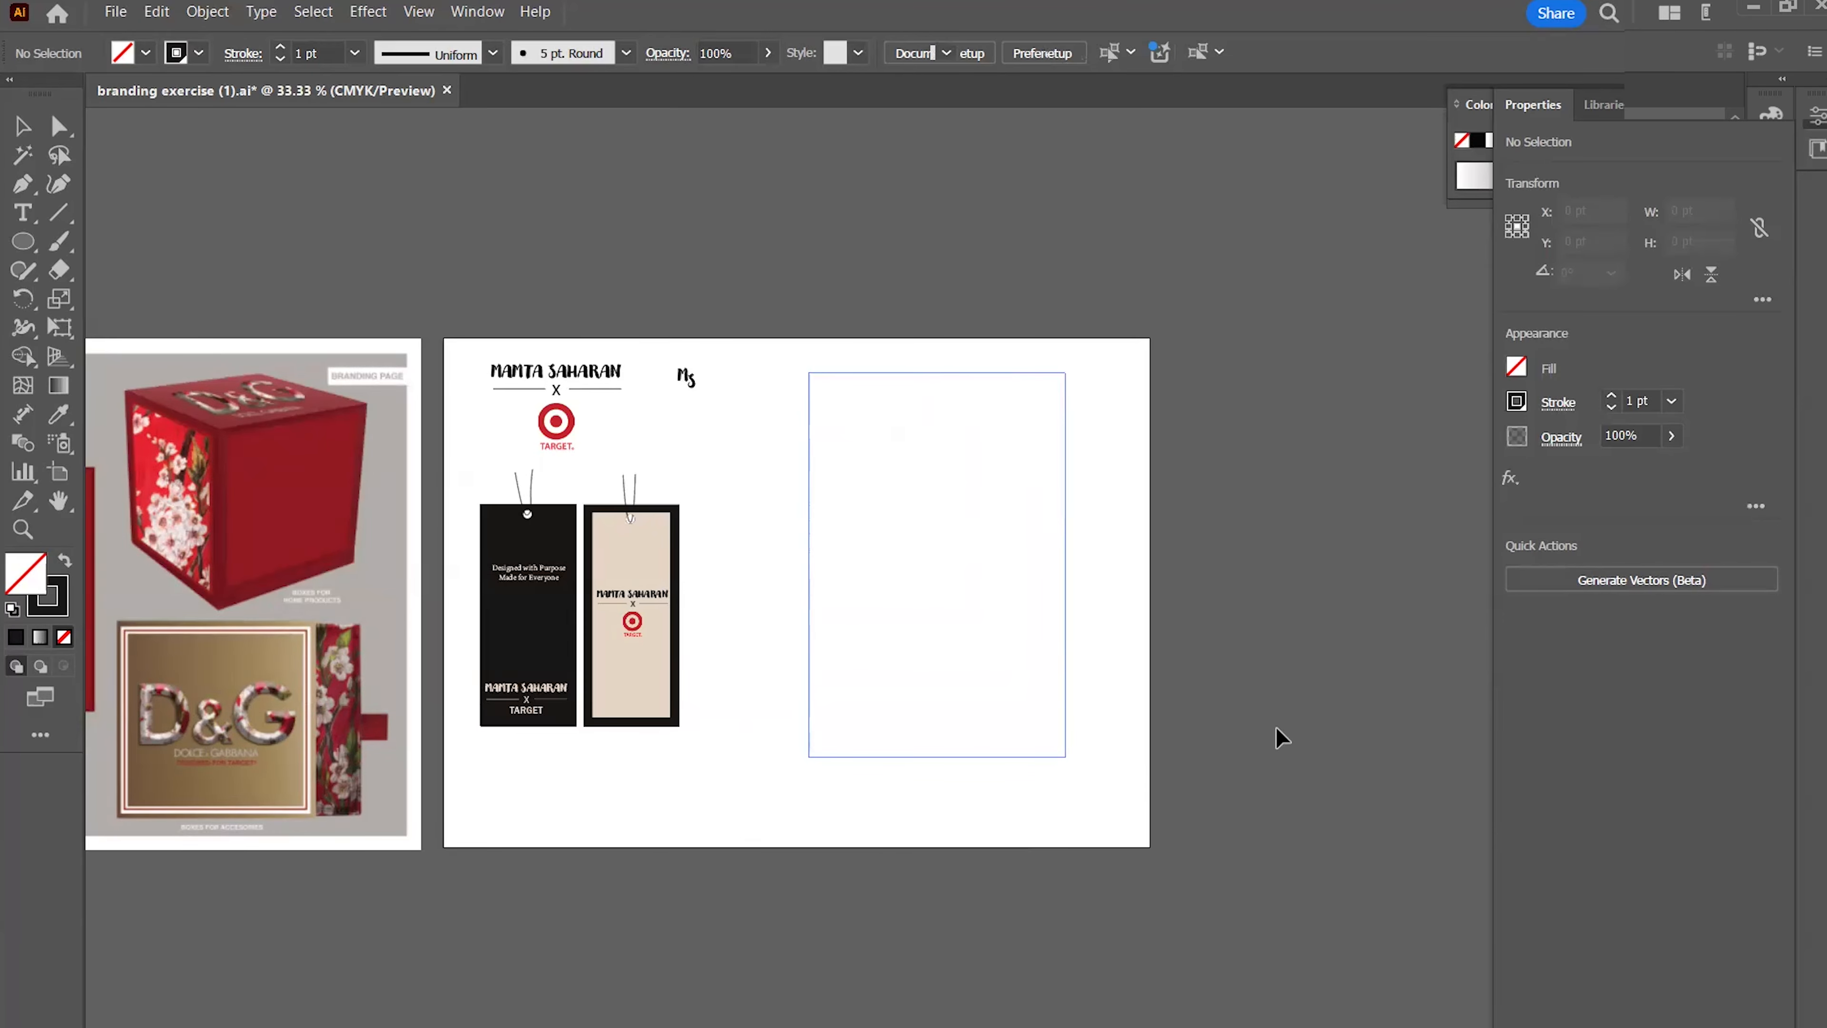
left_click(1175, 580)
scroll(968, 525, "up", 3)
scroll(969, 525, "down", 2)
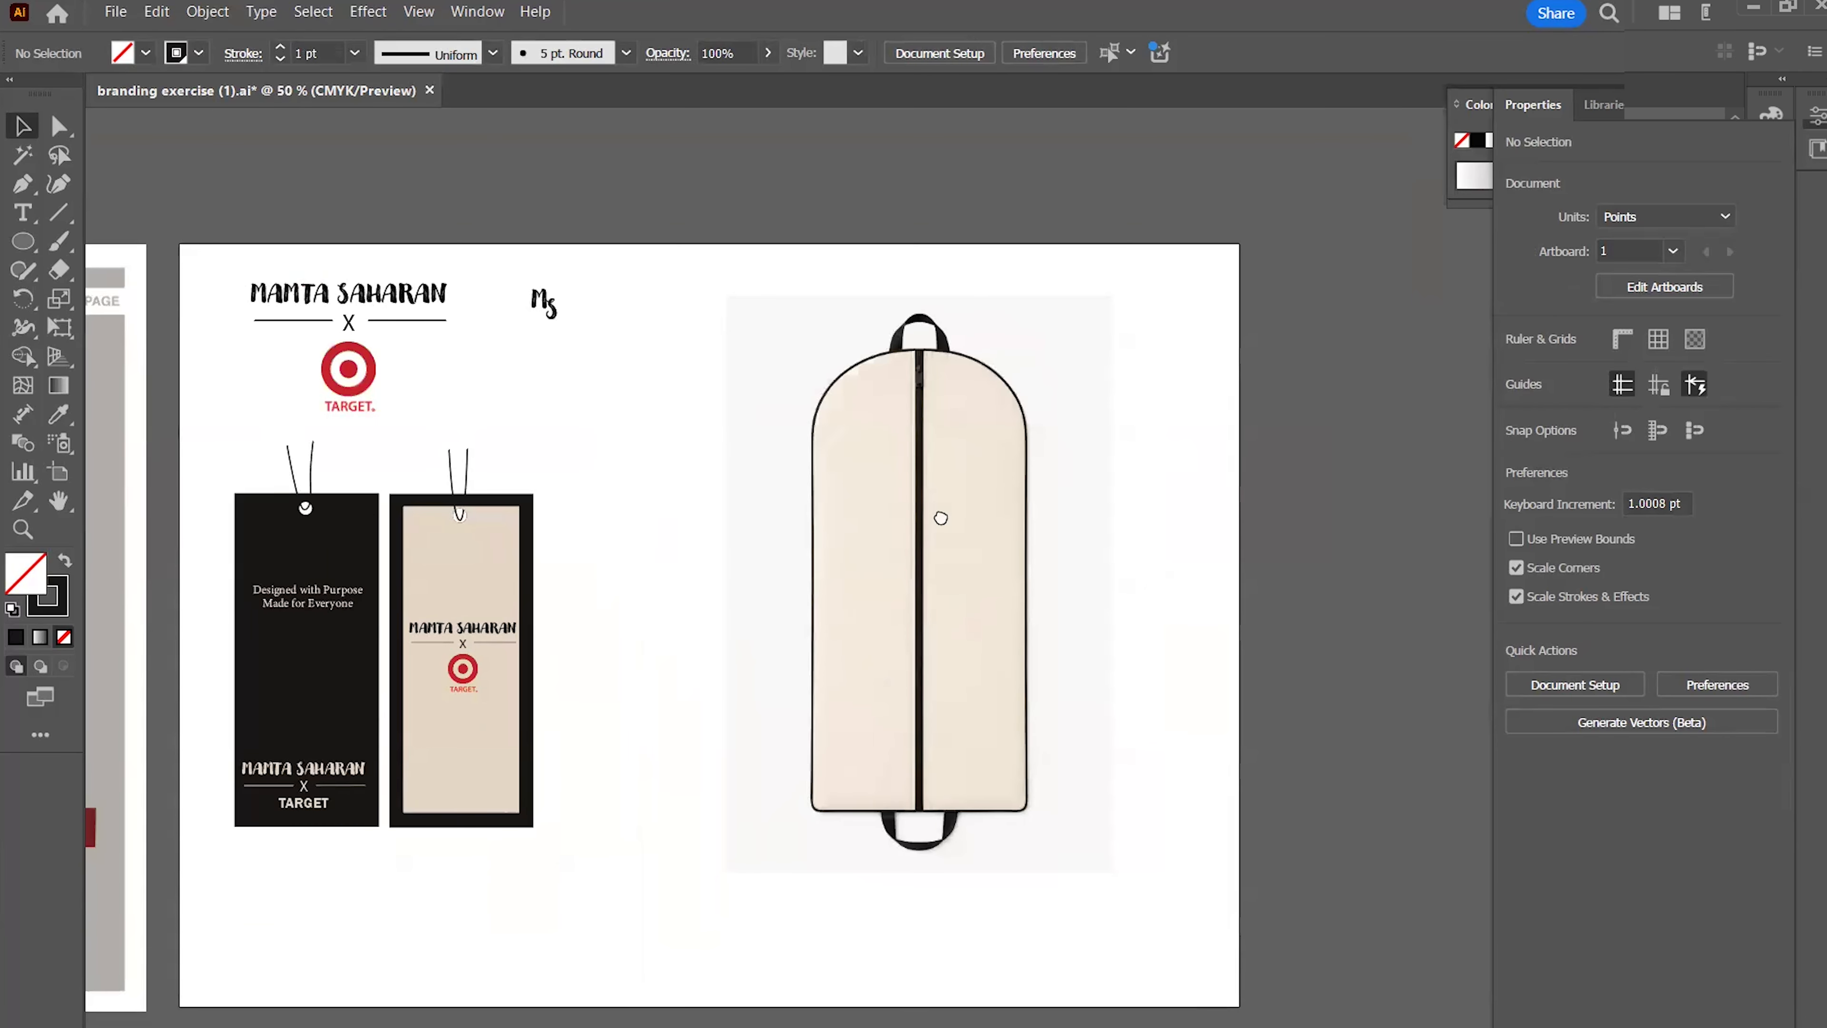
Duplicate the beige tag's co-branded logo onto the blank area on the far side of the garment bag image
left_click_drag(942, 518, 857, 465)
left_click(398, 580)
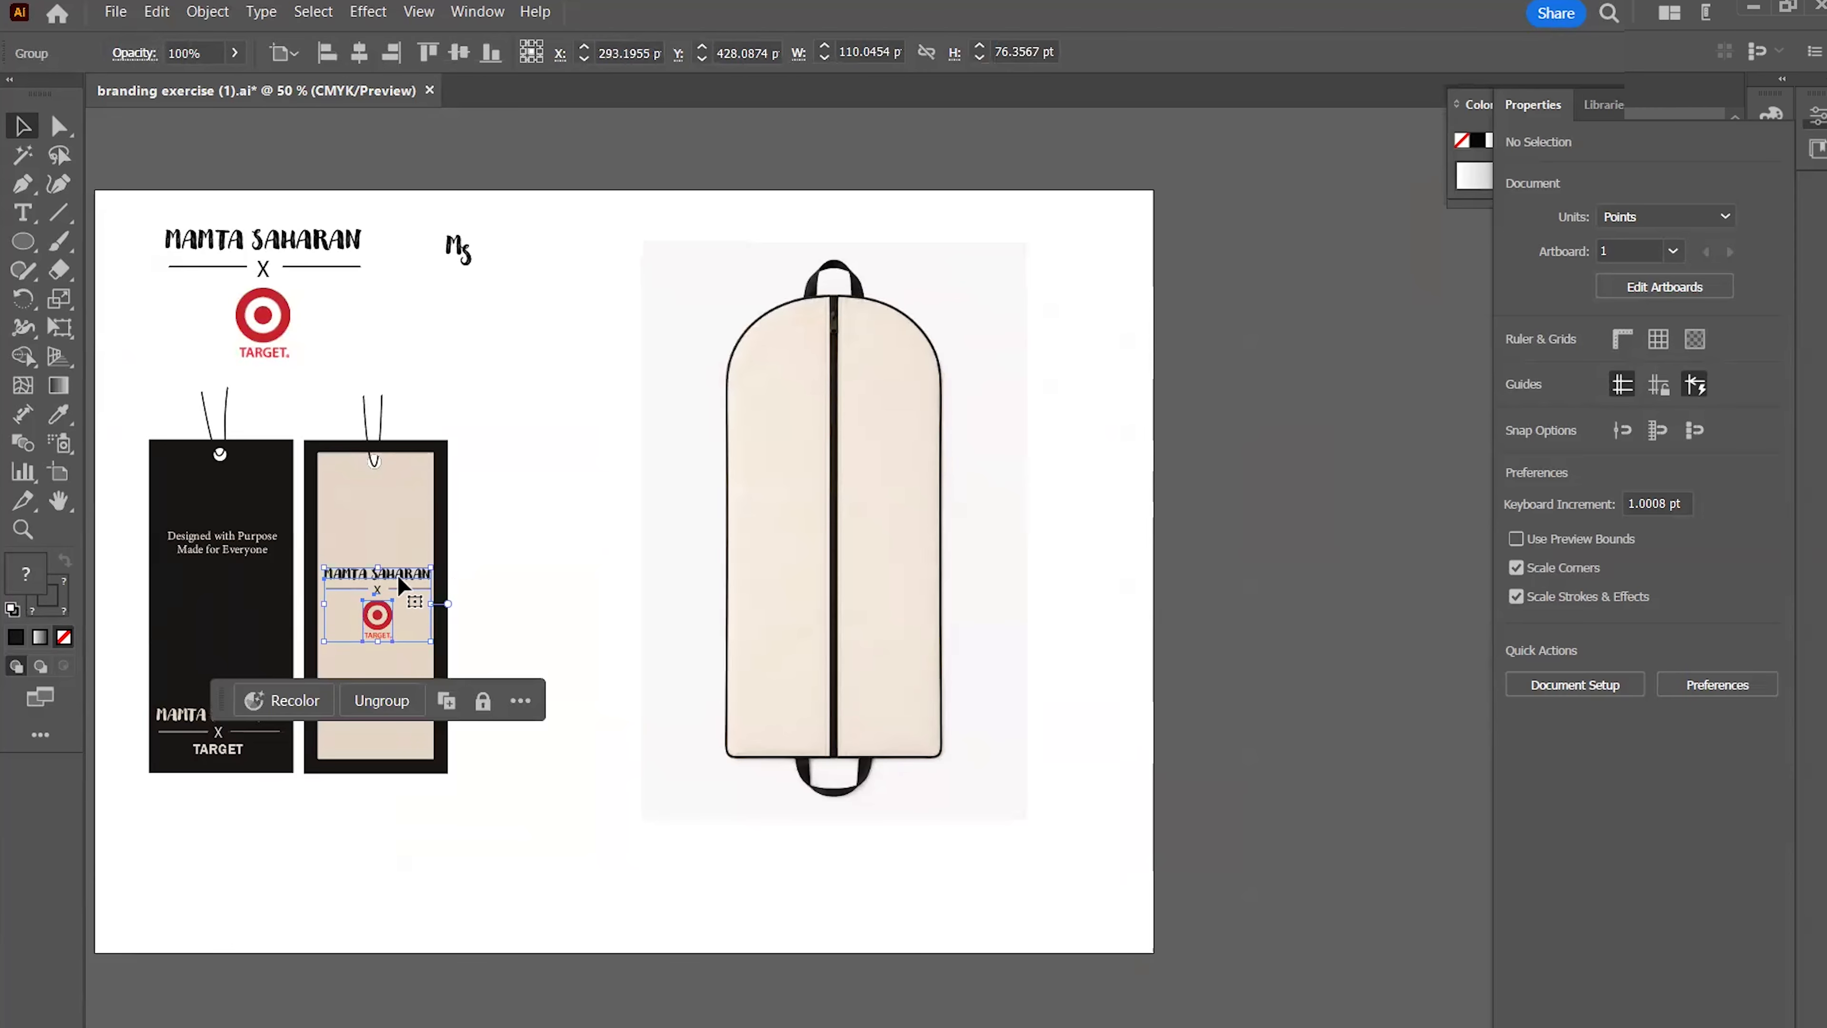
left_click_drag(397, 574, 1137, 412, "alt")
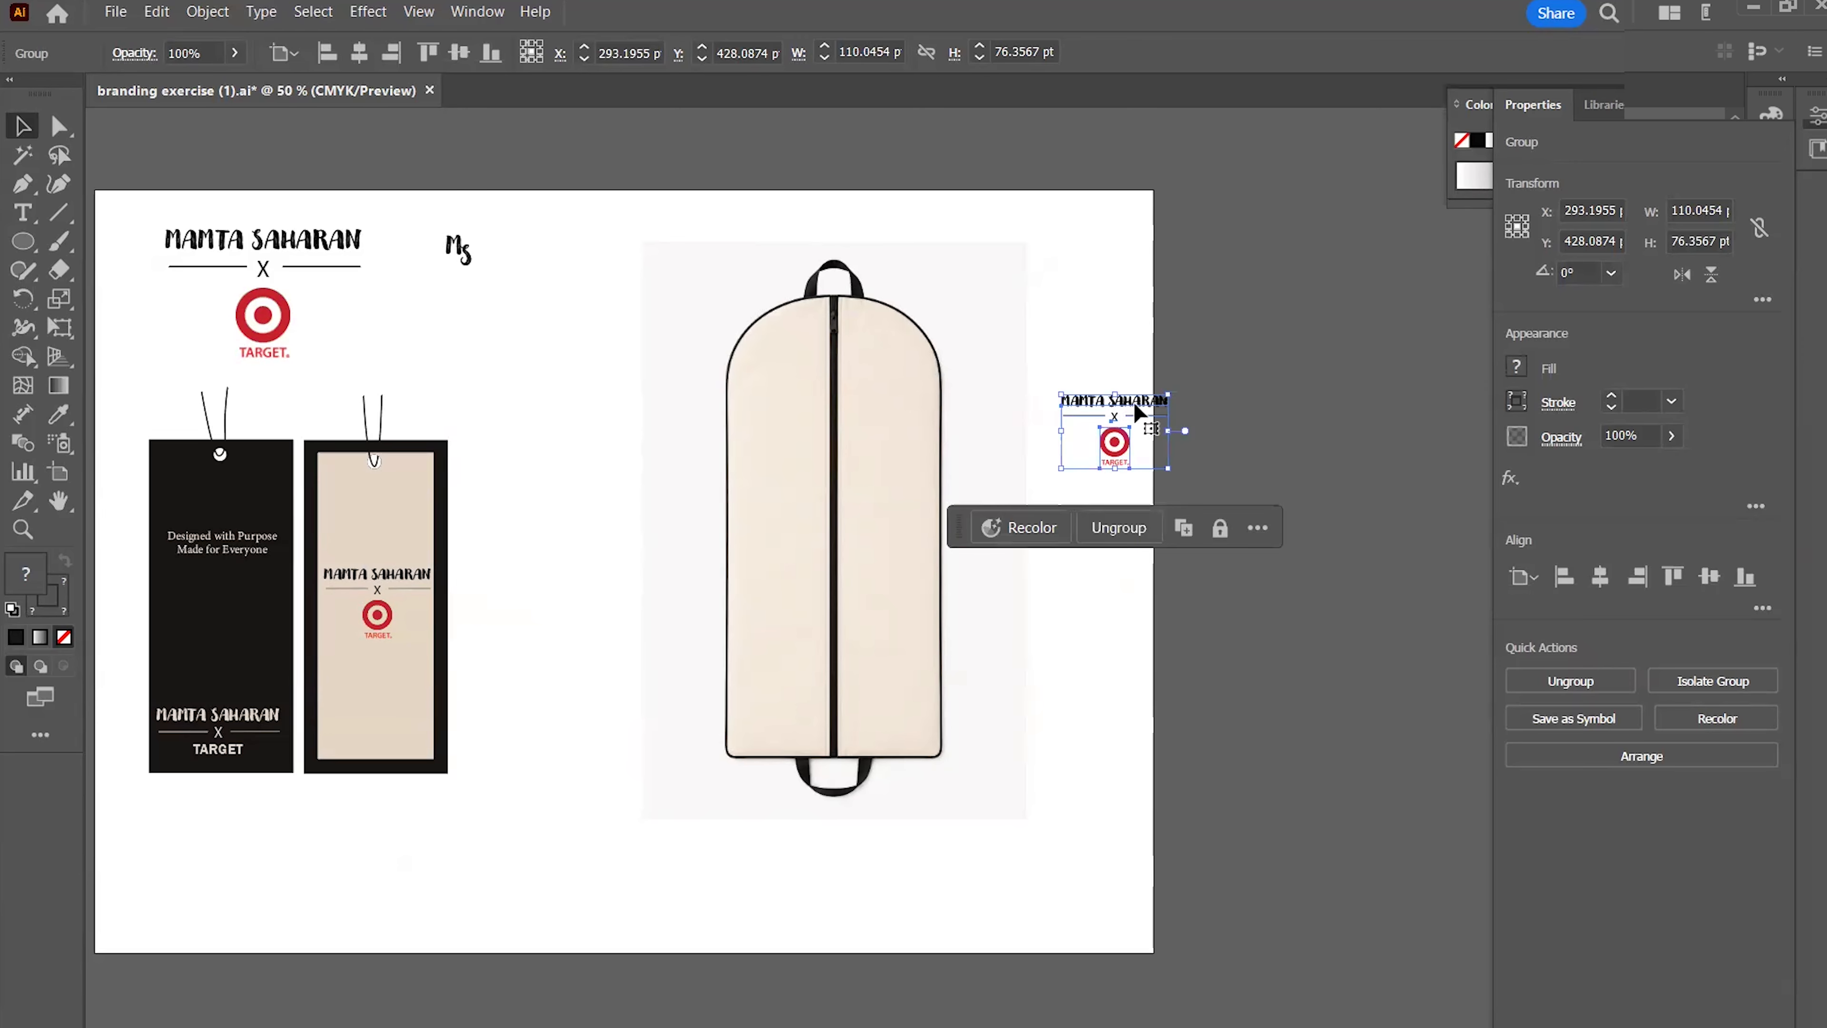
left_click(983, 381)
Reposition the garment bag image between the hang tags and the logo copy, centred at about X 742 pt, Y 331 pt
left_click_drag(925, 420, 849, 443)
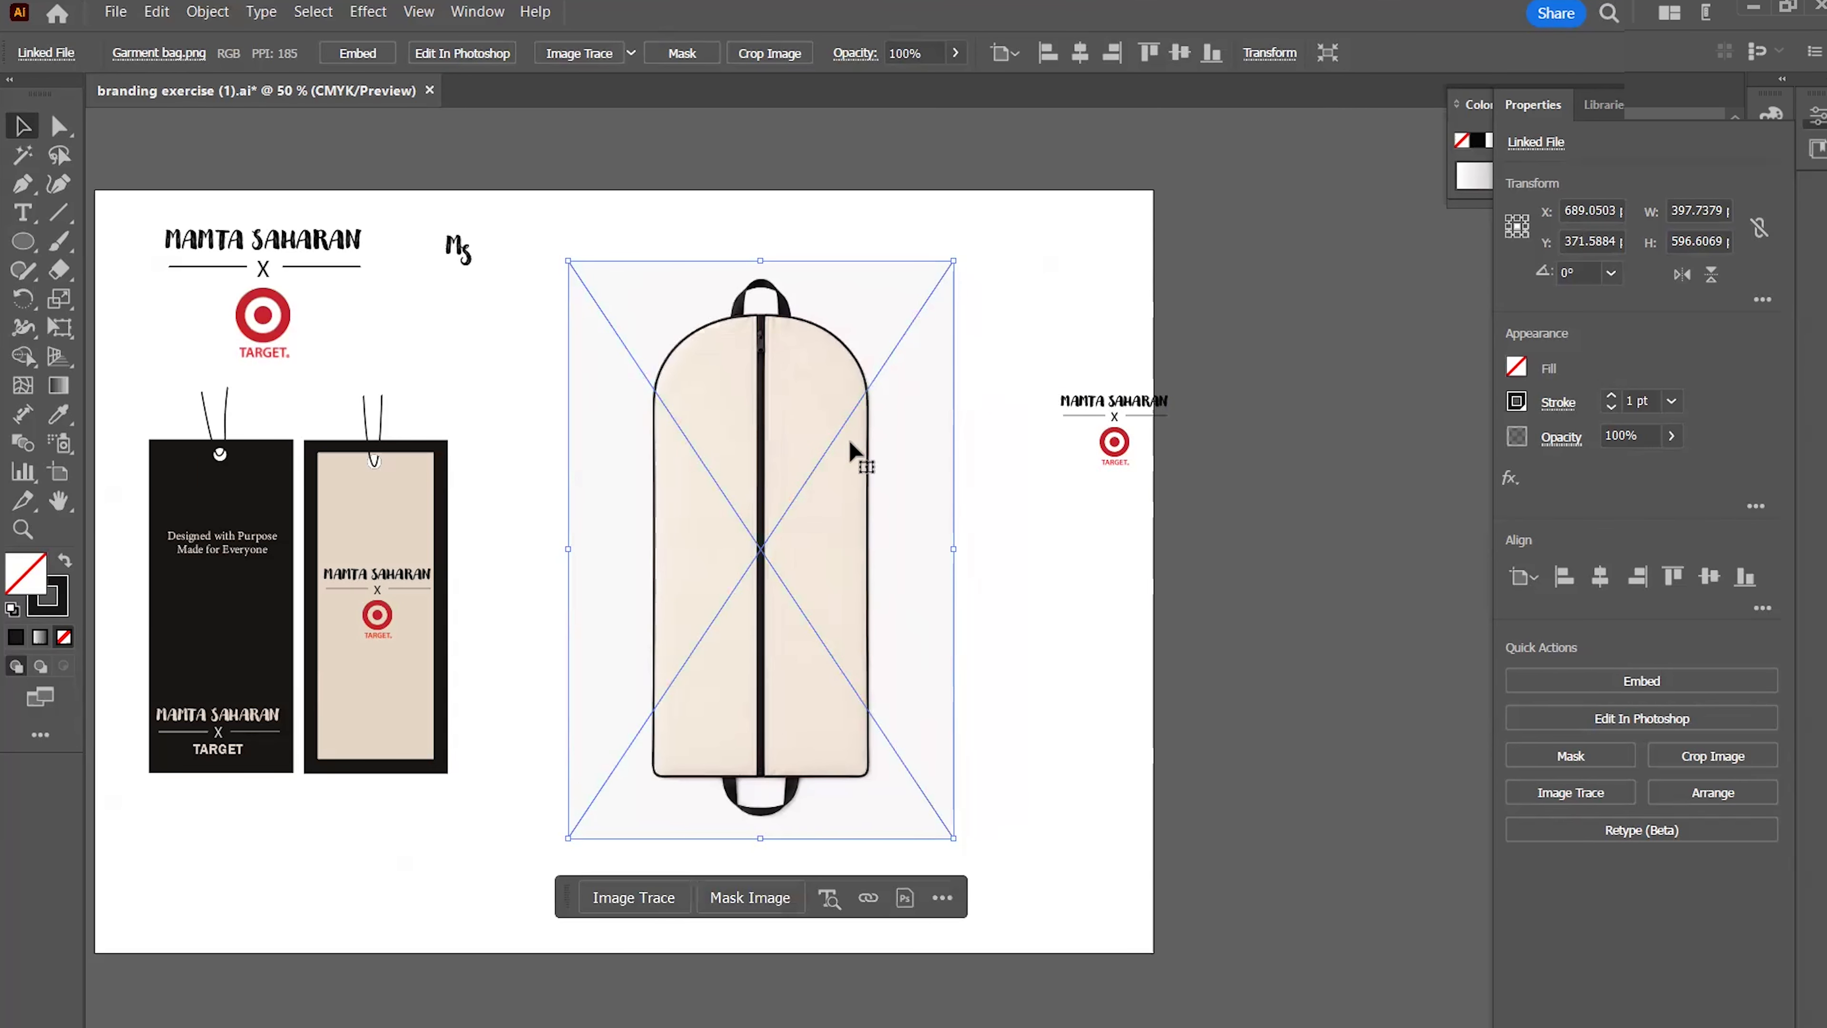
scroll(834, 427, "up", 2)
scroll(834, 427, "down", 2)
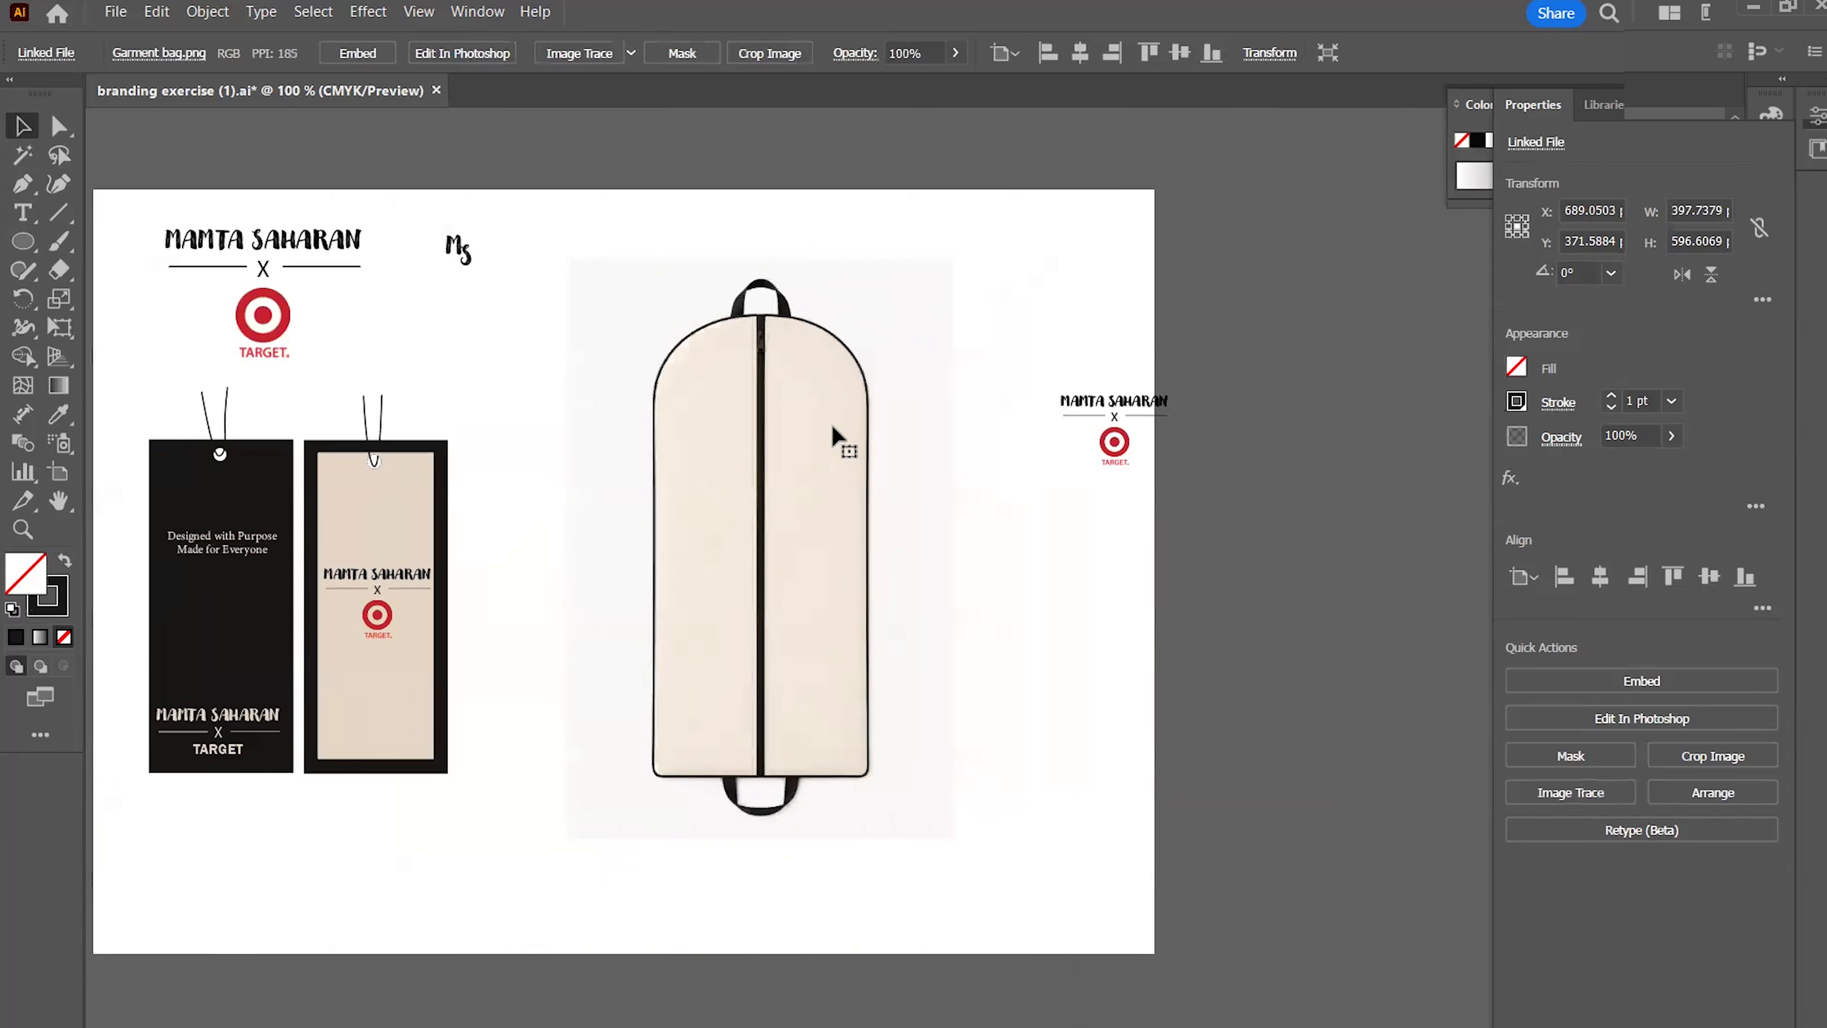
left_click_drag(834, 427, 841, 447)
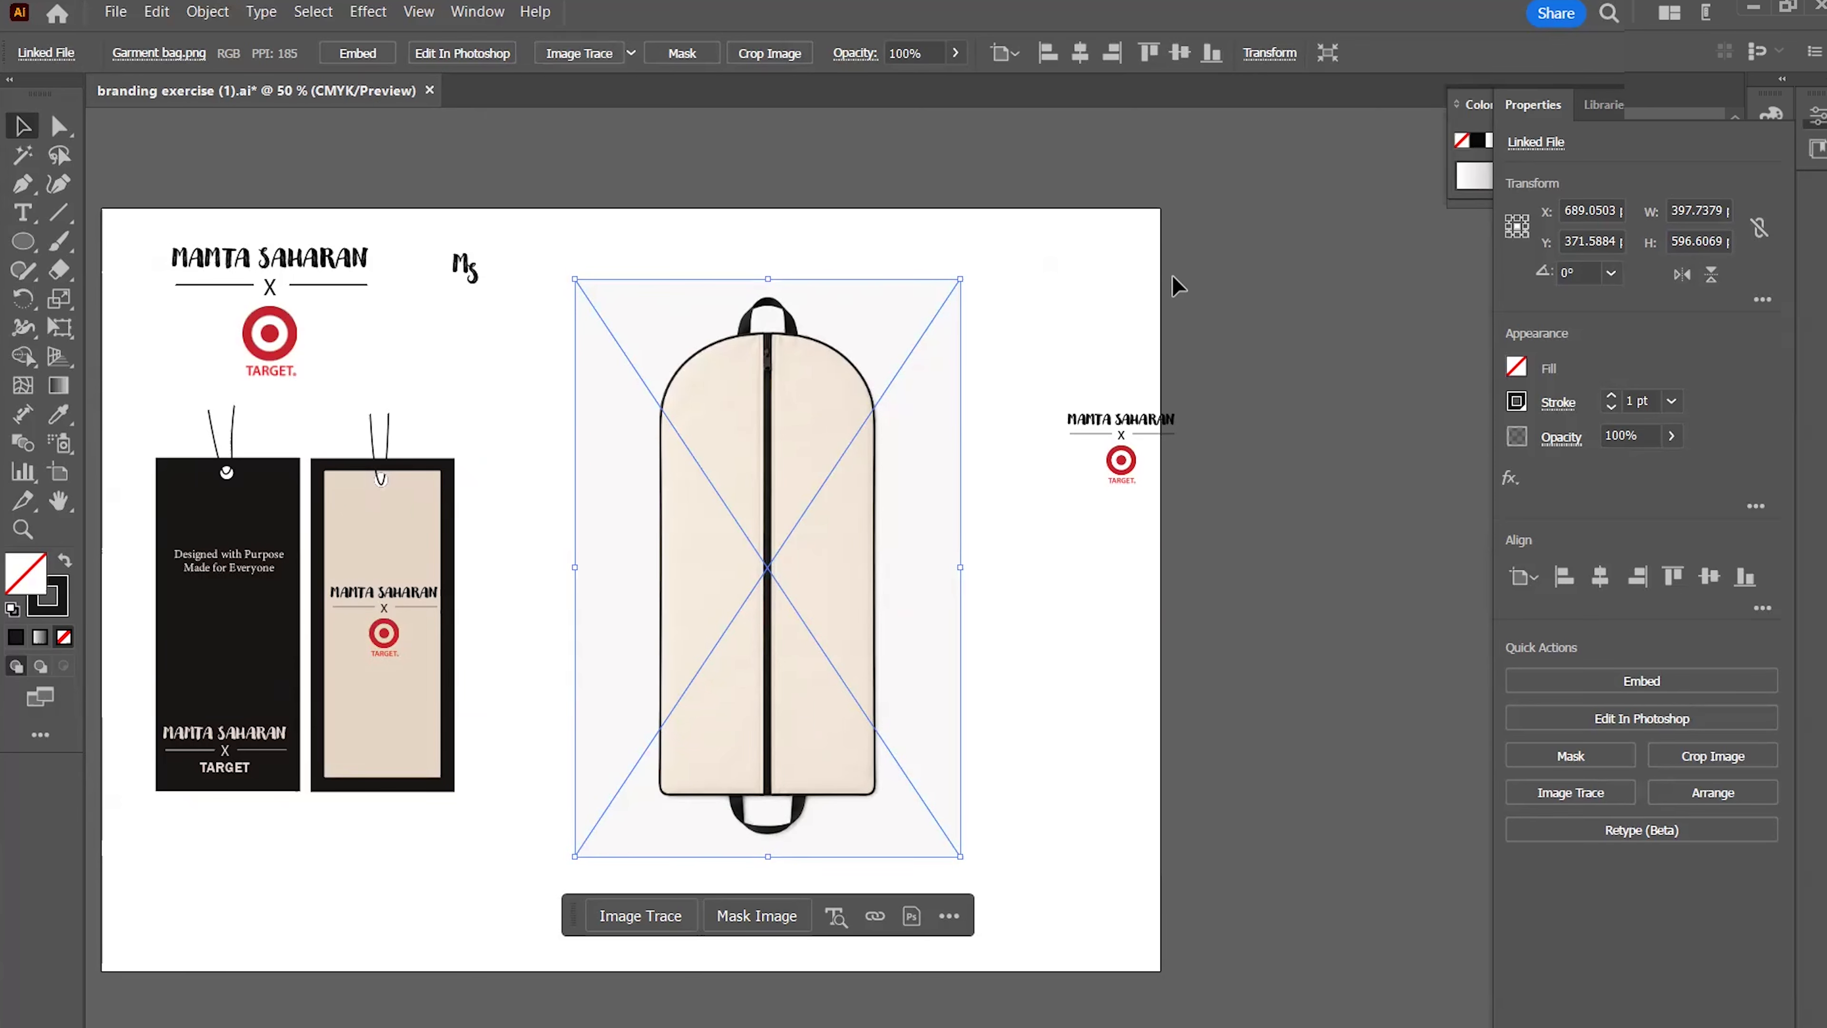
left_click_drag(794, 462, 846, 422)
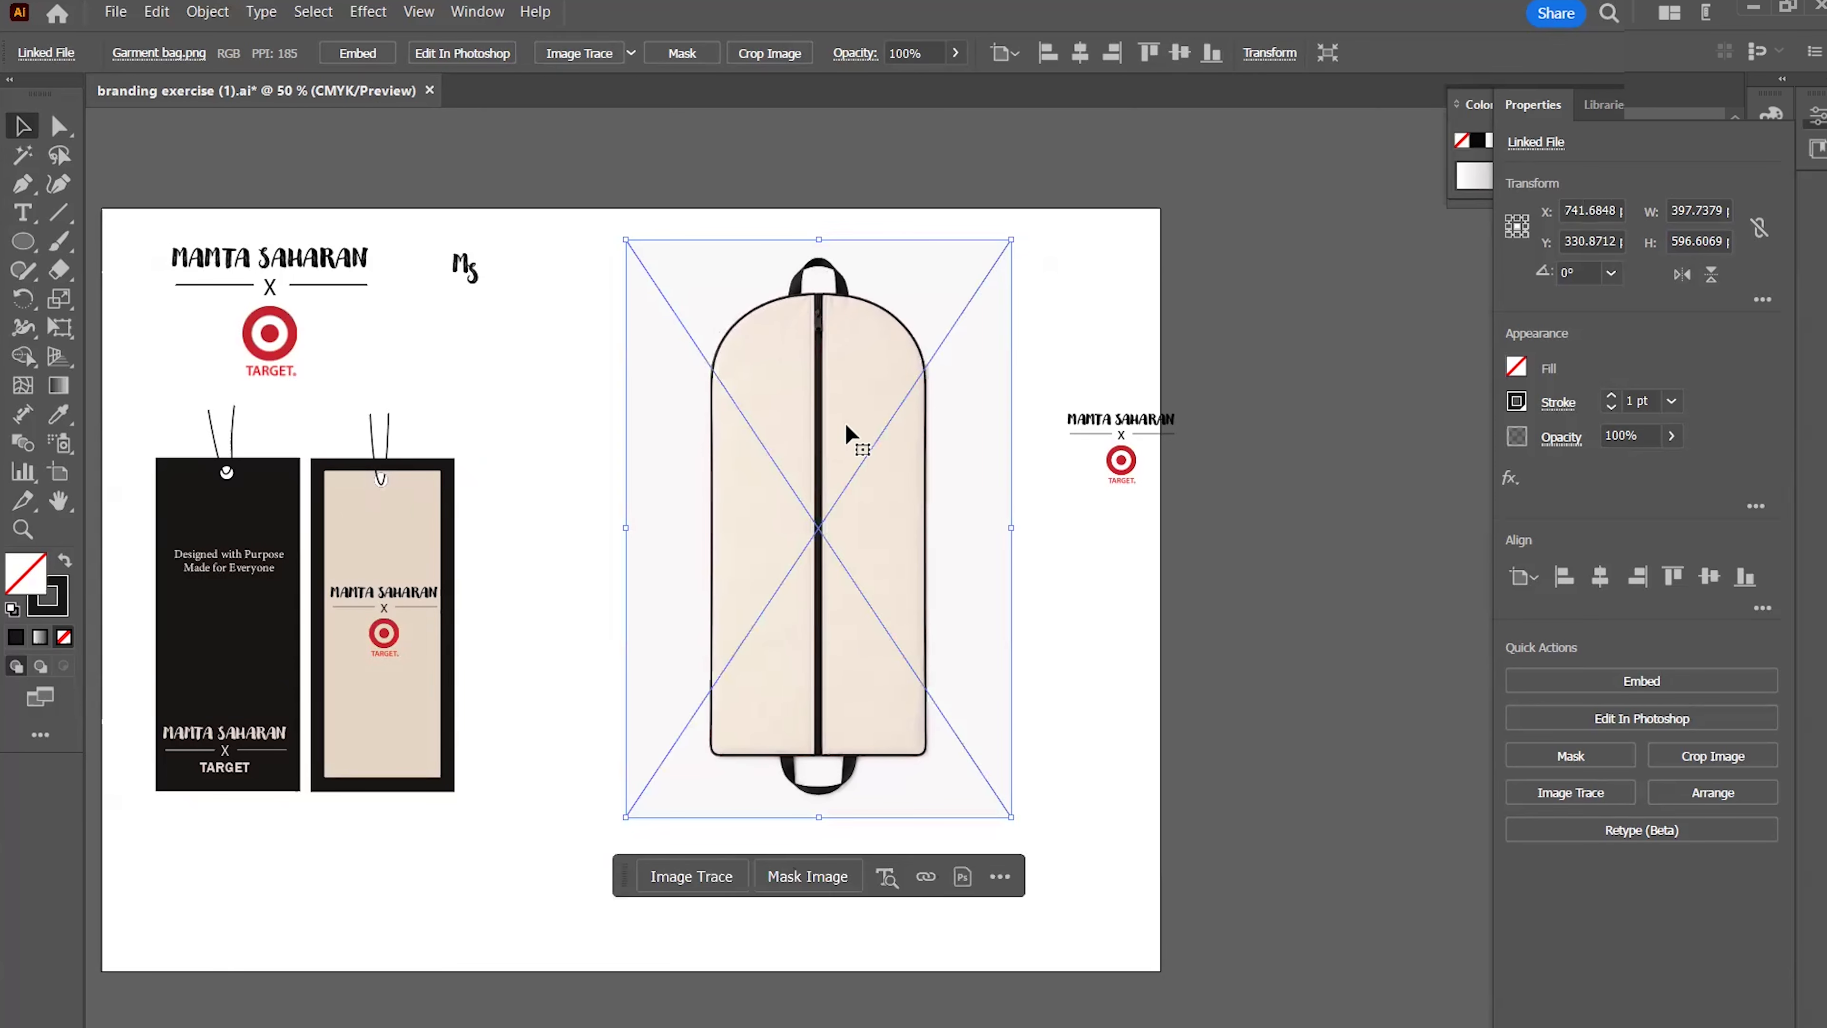
left_click(1125, 554)
Embed the linked garment bag image in the document
left_click(933, 444)
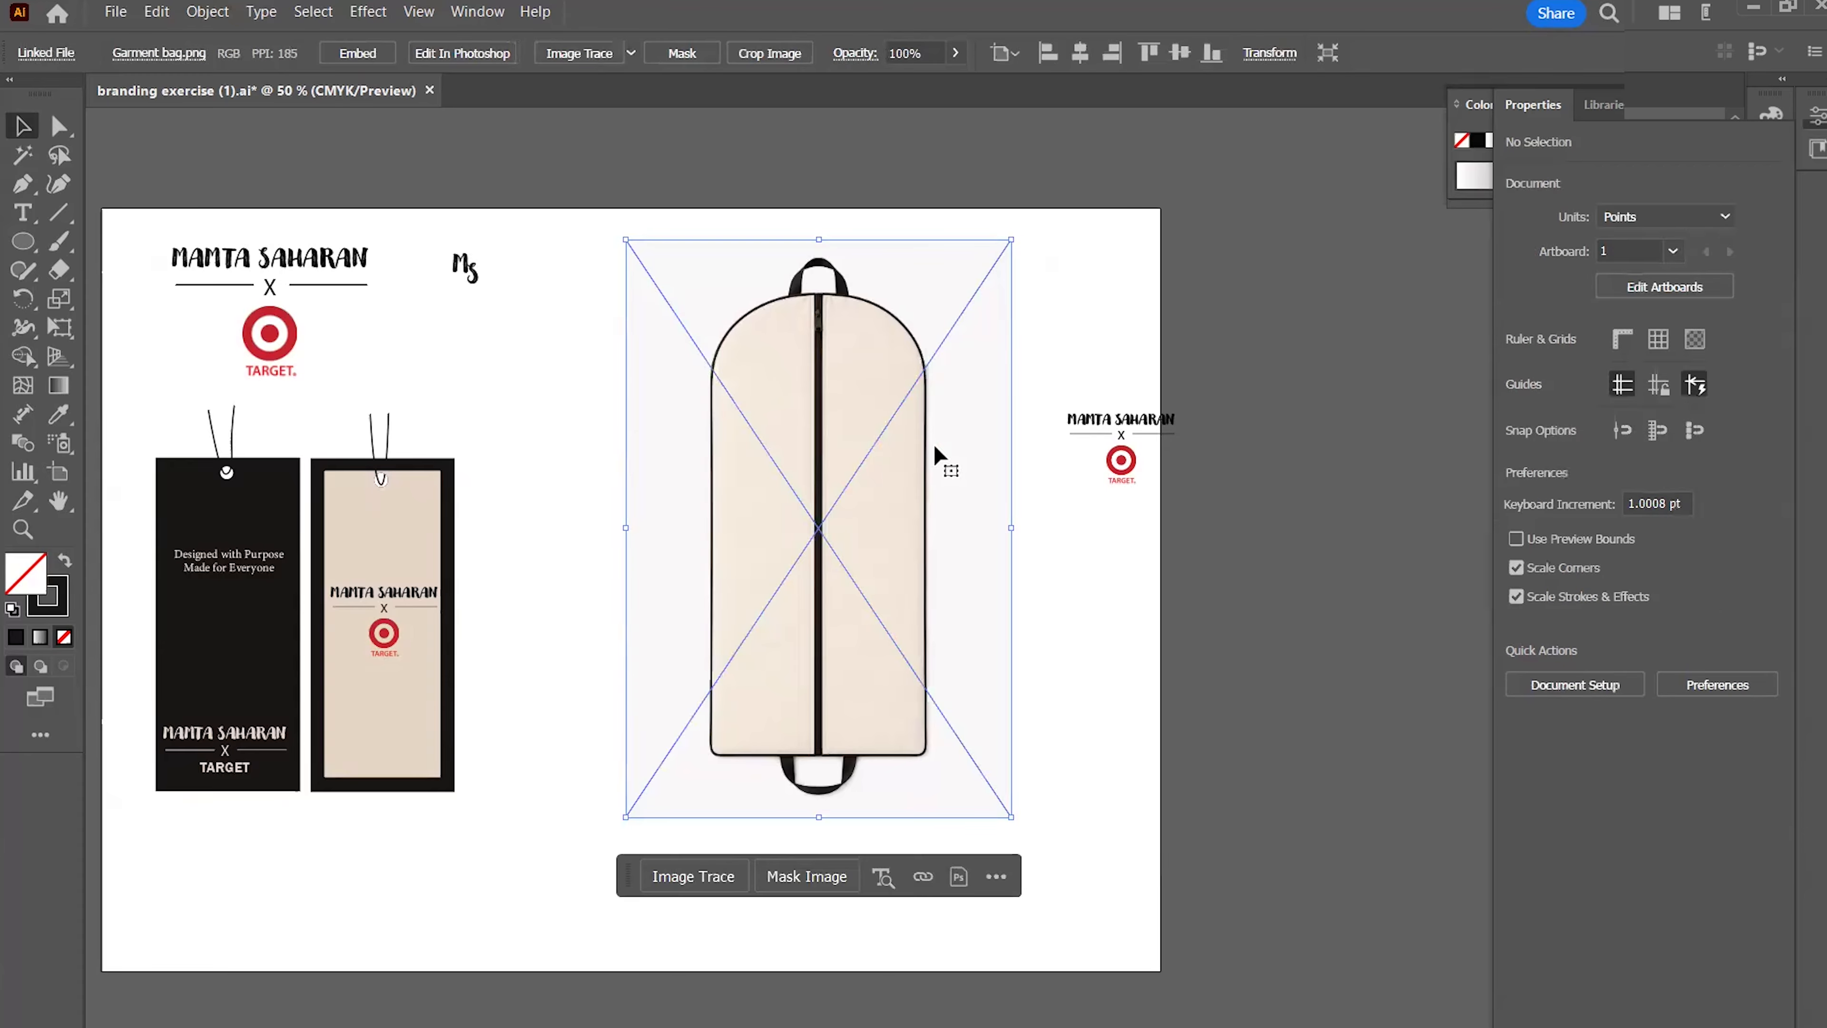
left_click(359, 53)
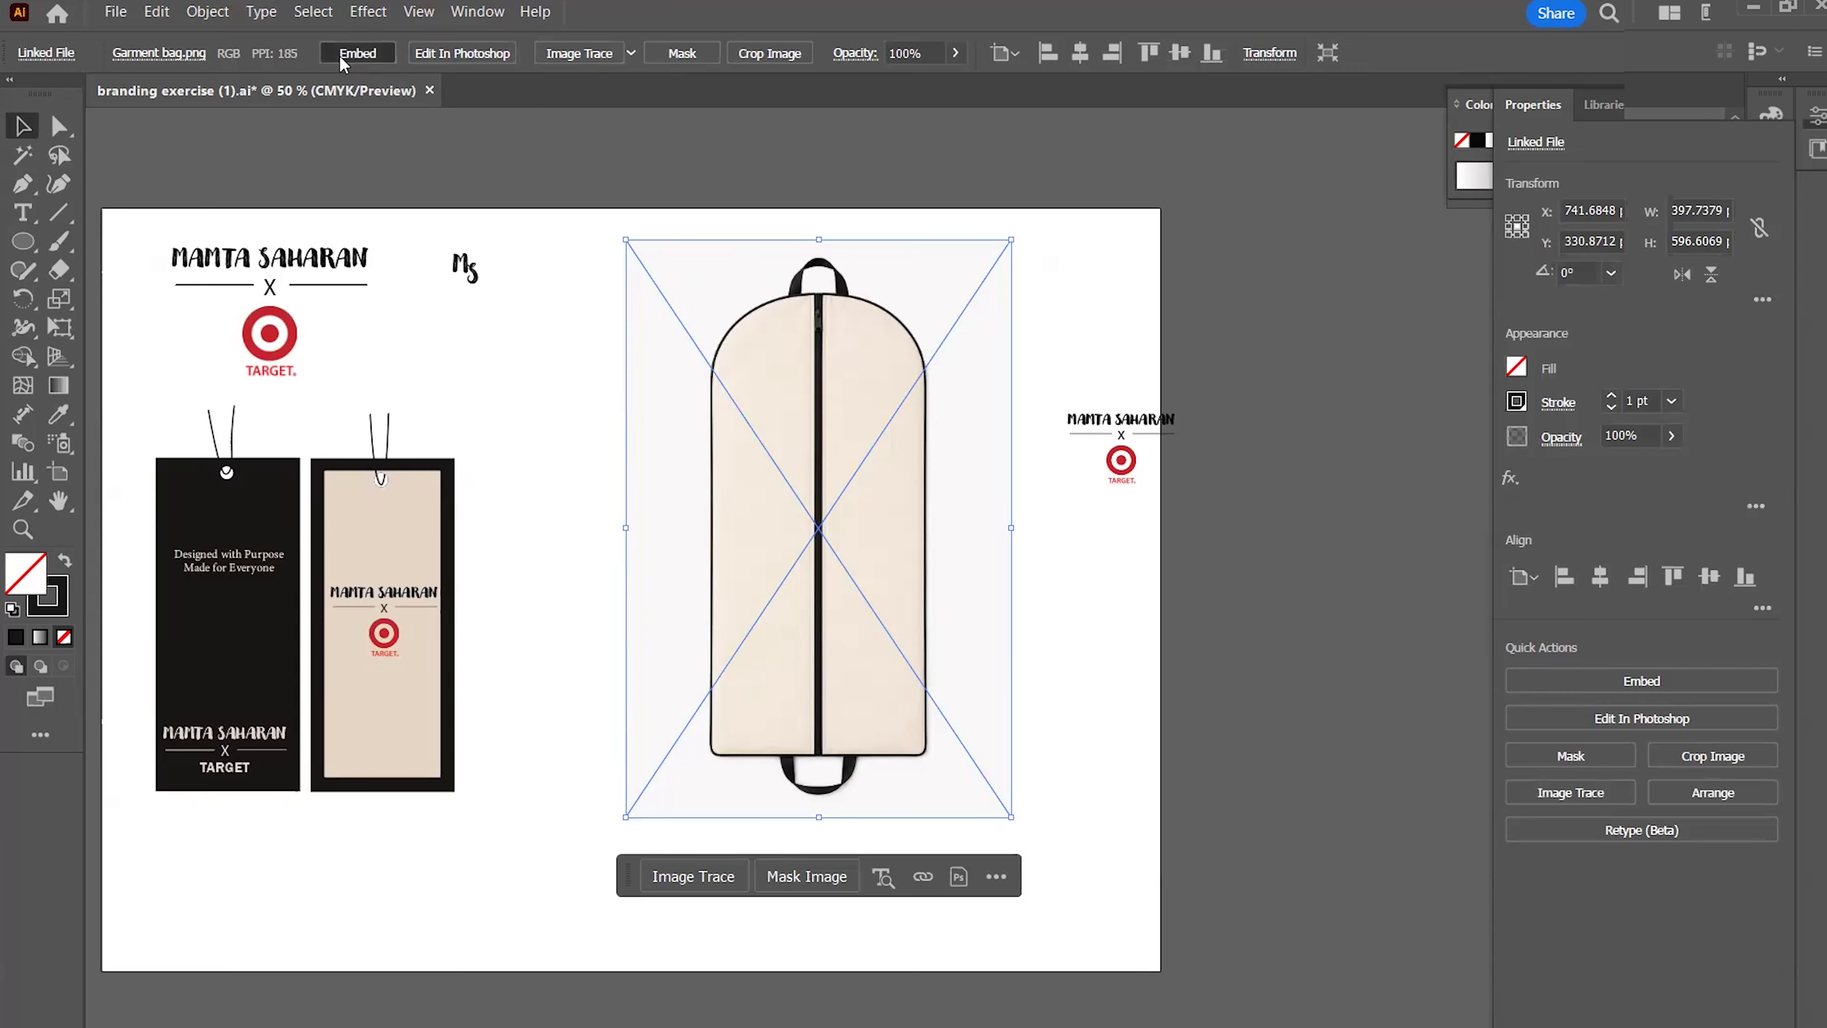
left_click(1050, 310)
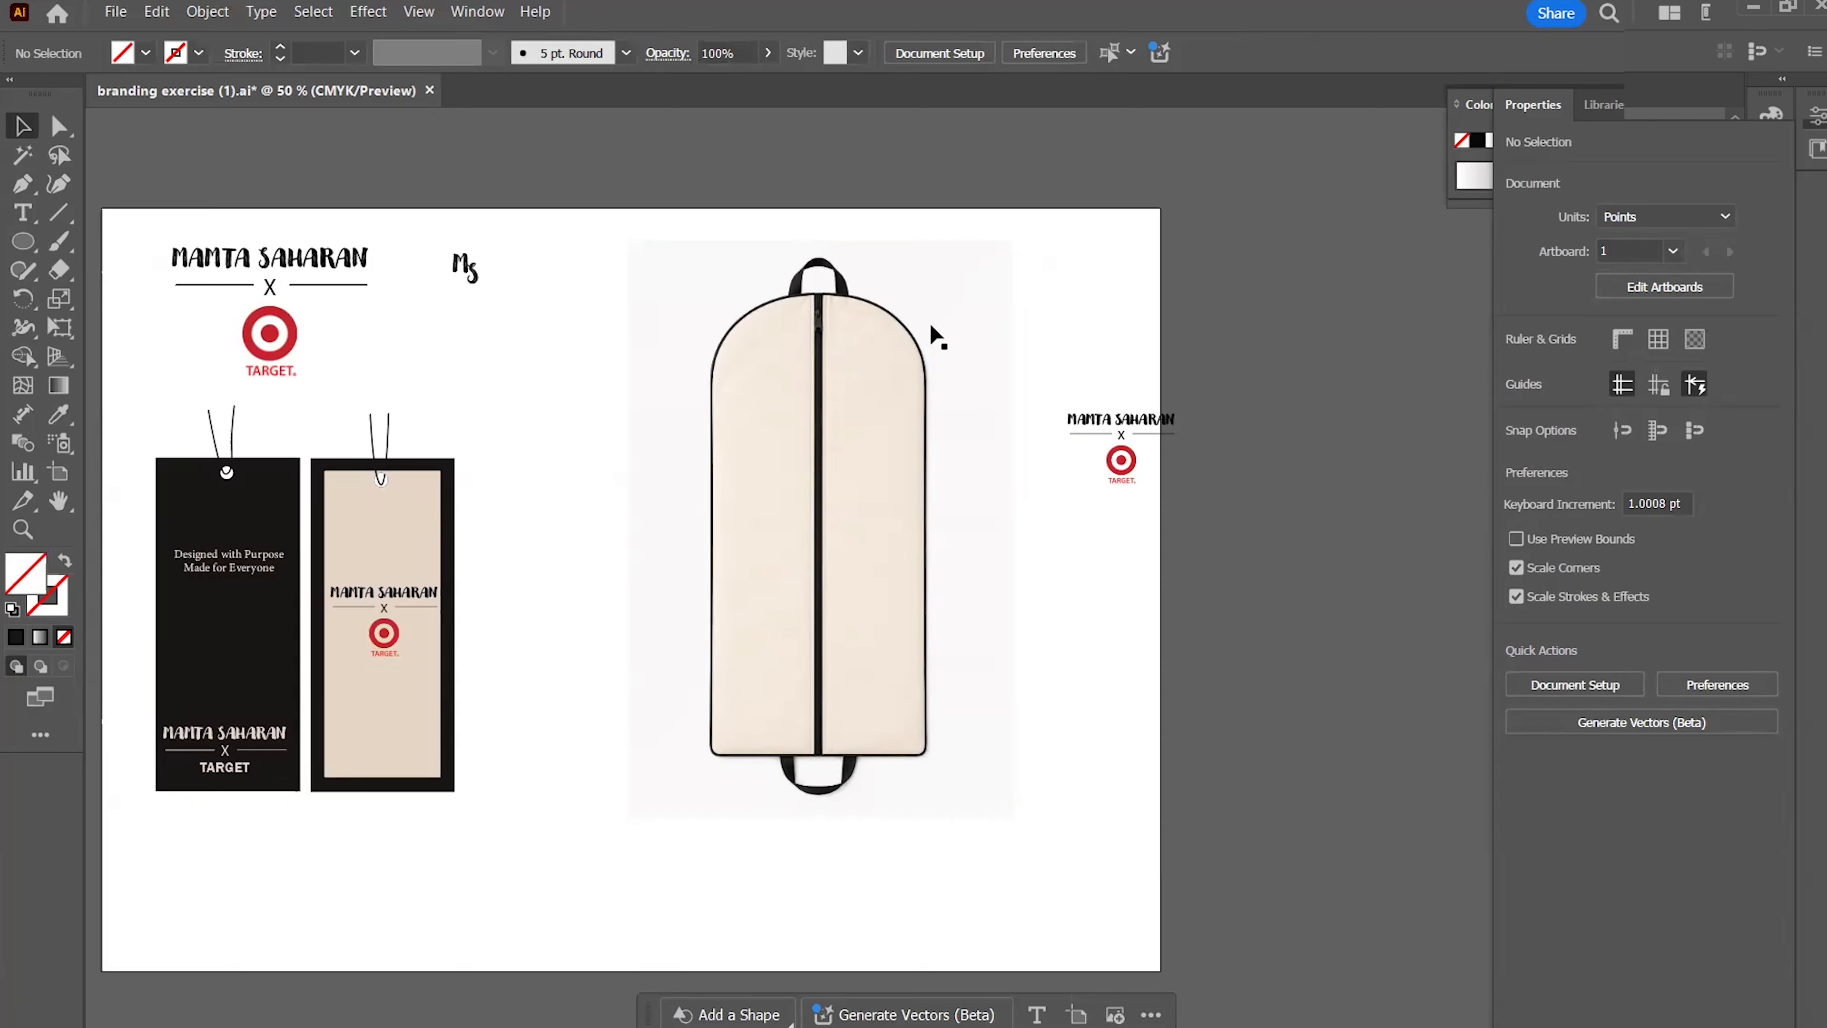
Convert the garment bag image to vector artwork using Image Trace with the Default preset, and expand the tracing
left_click(905, 302)
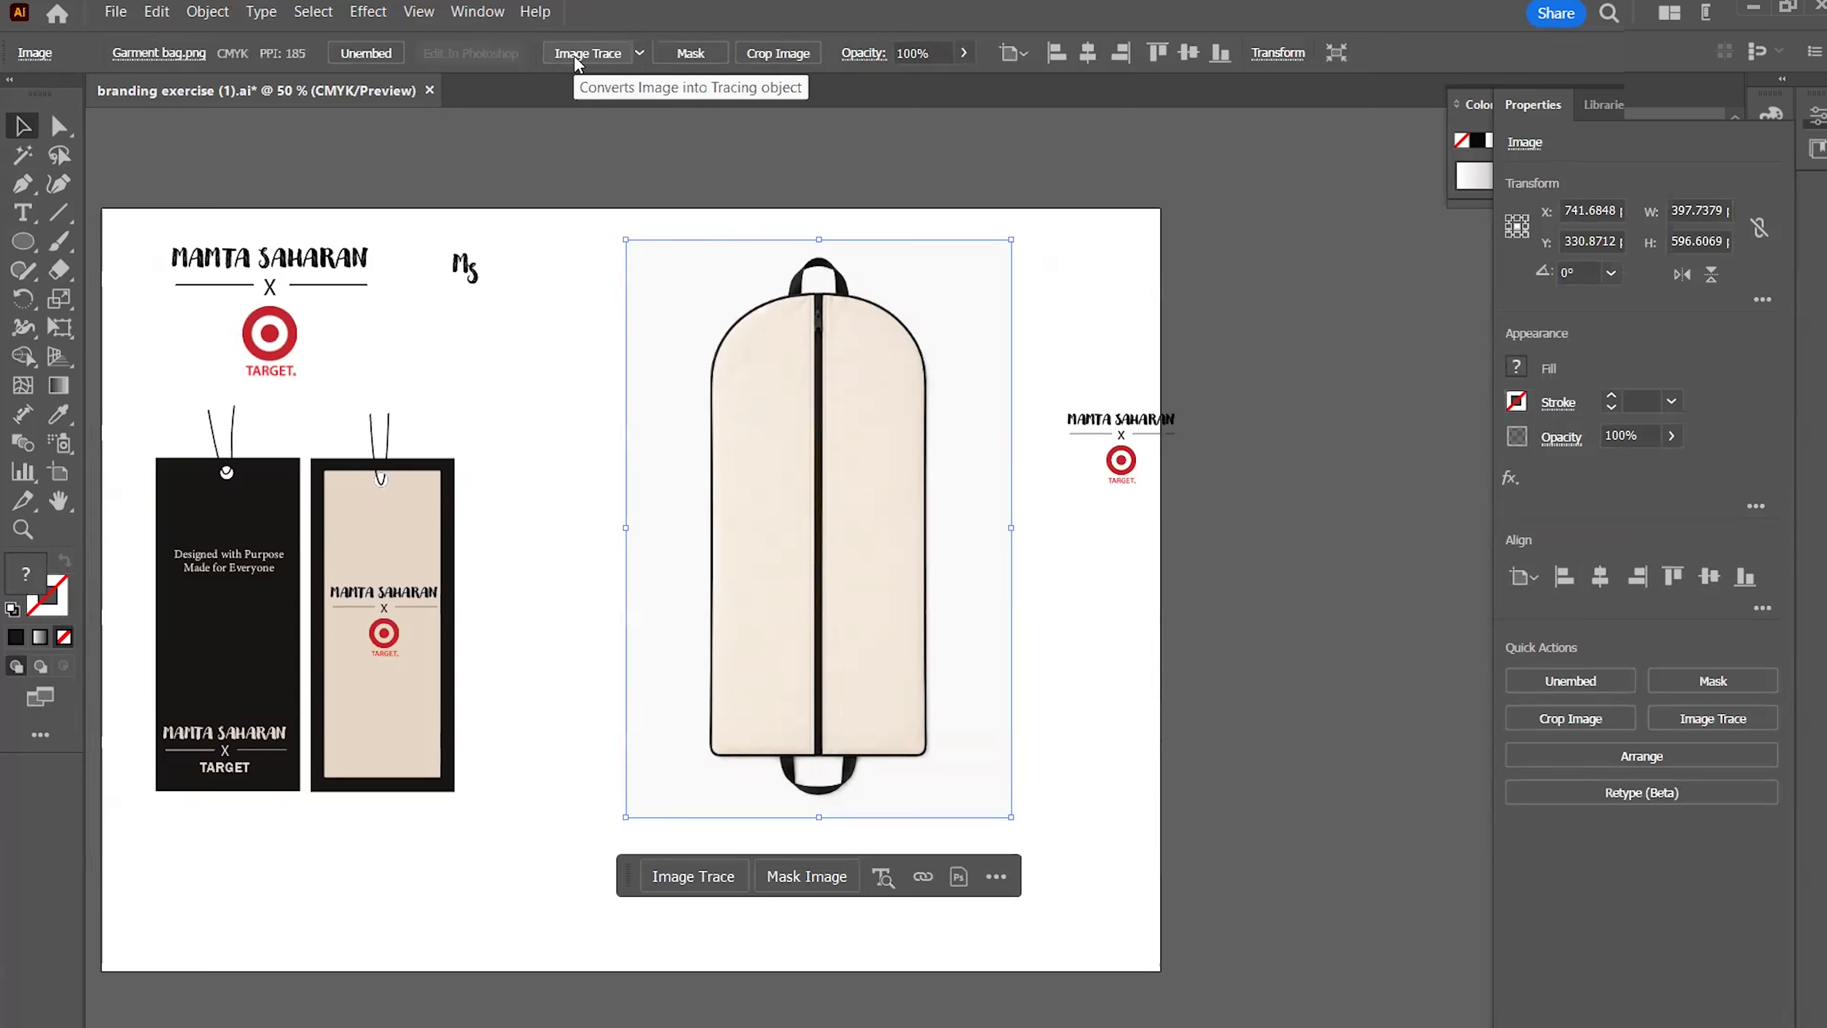
left_click(575, 56)
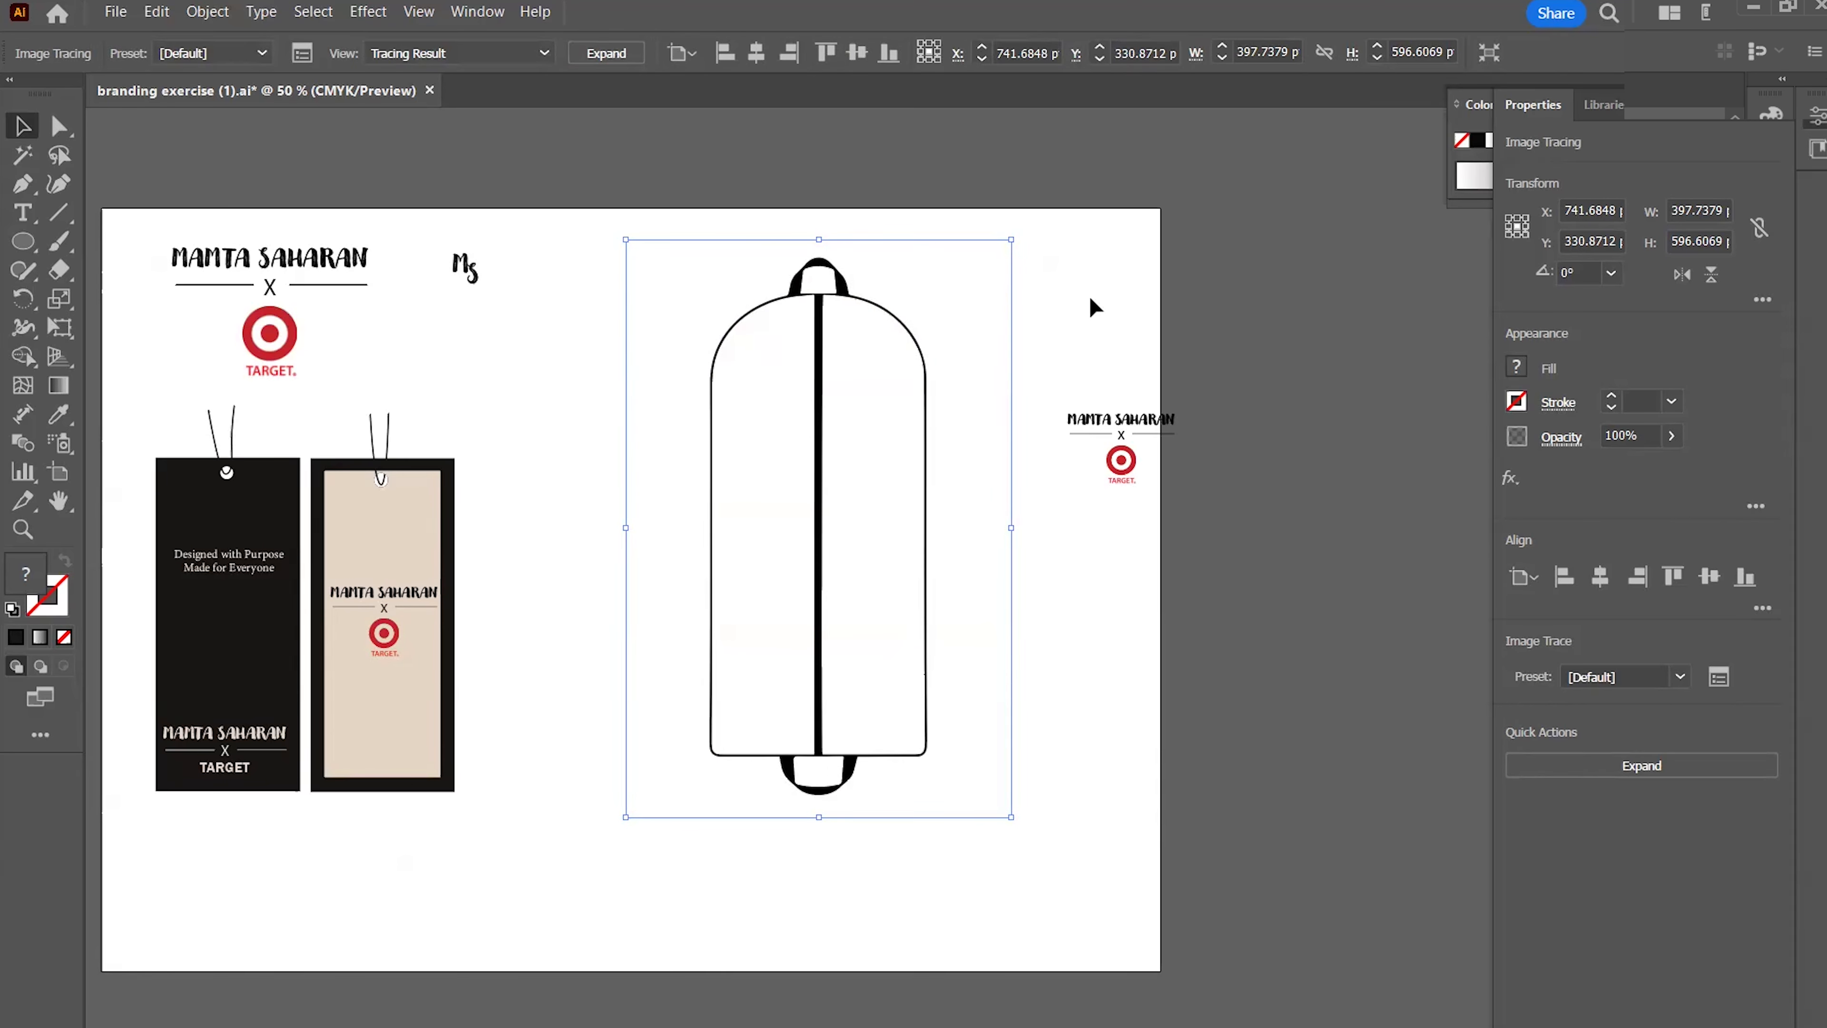
left_click(606, 53)
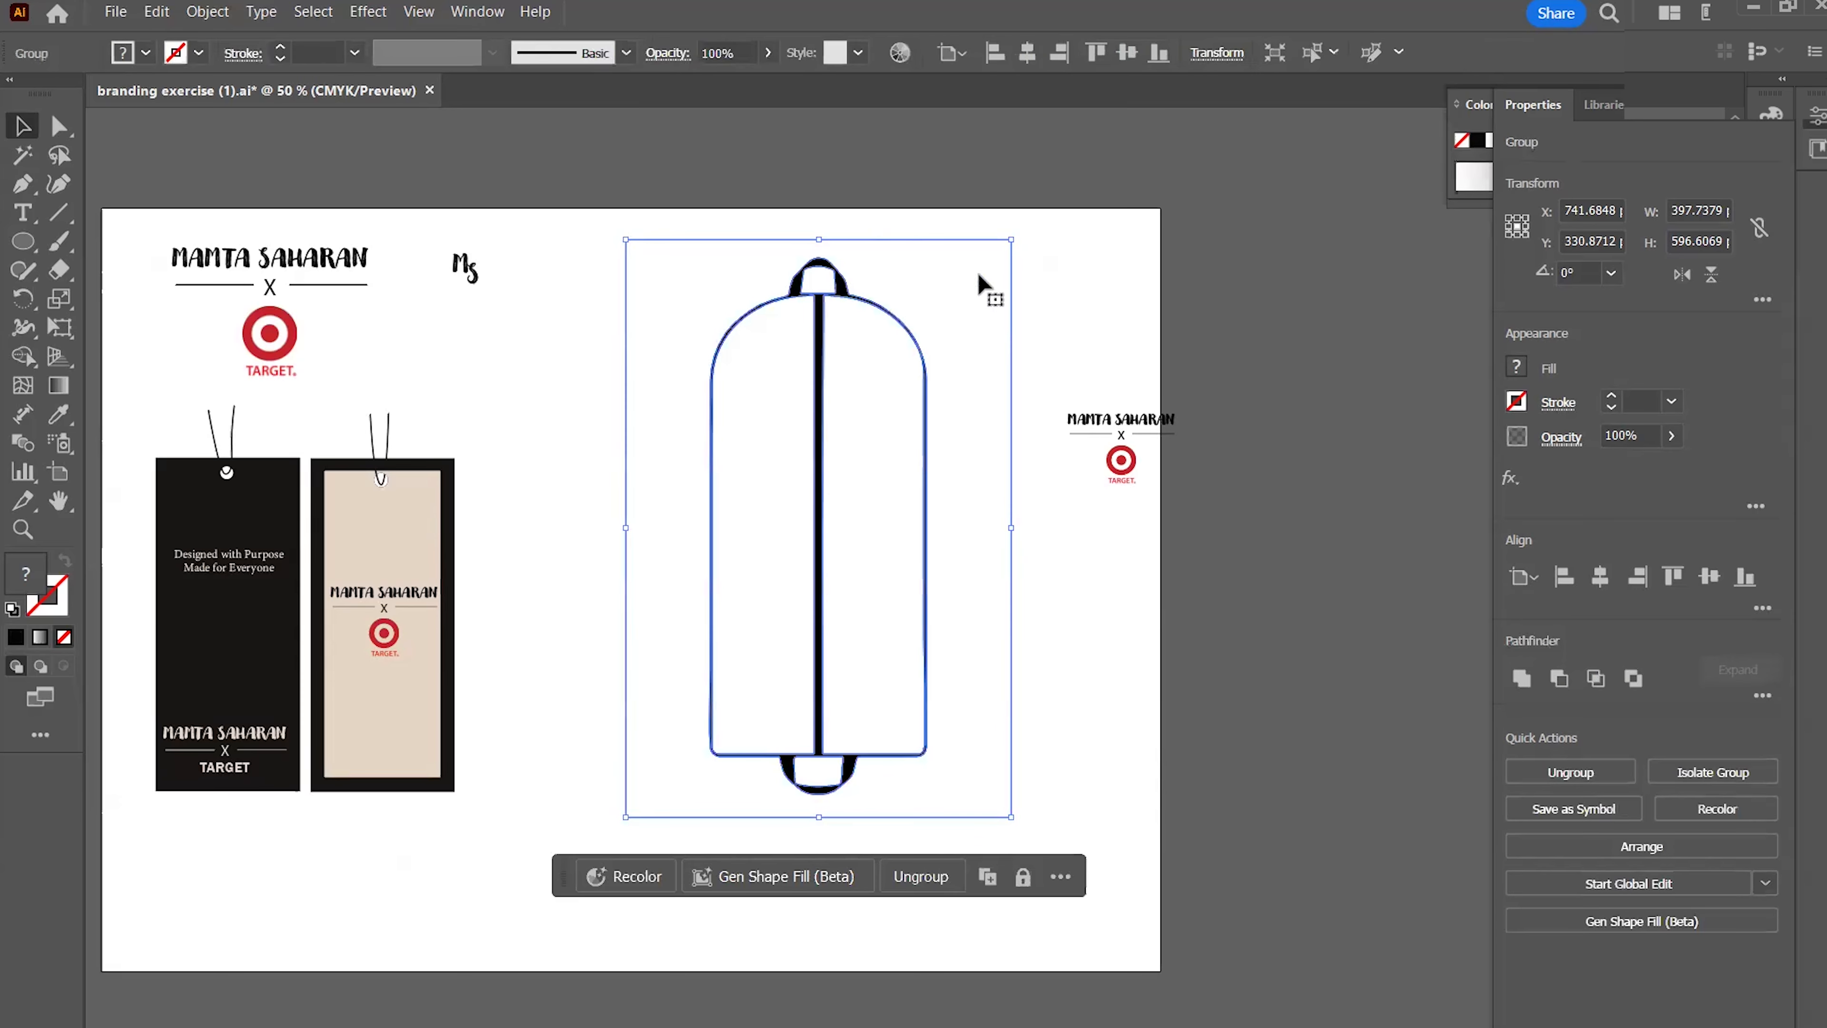
left_click(1065, 317)
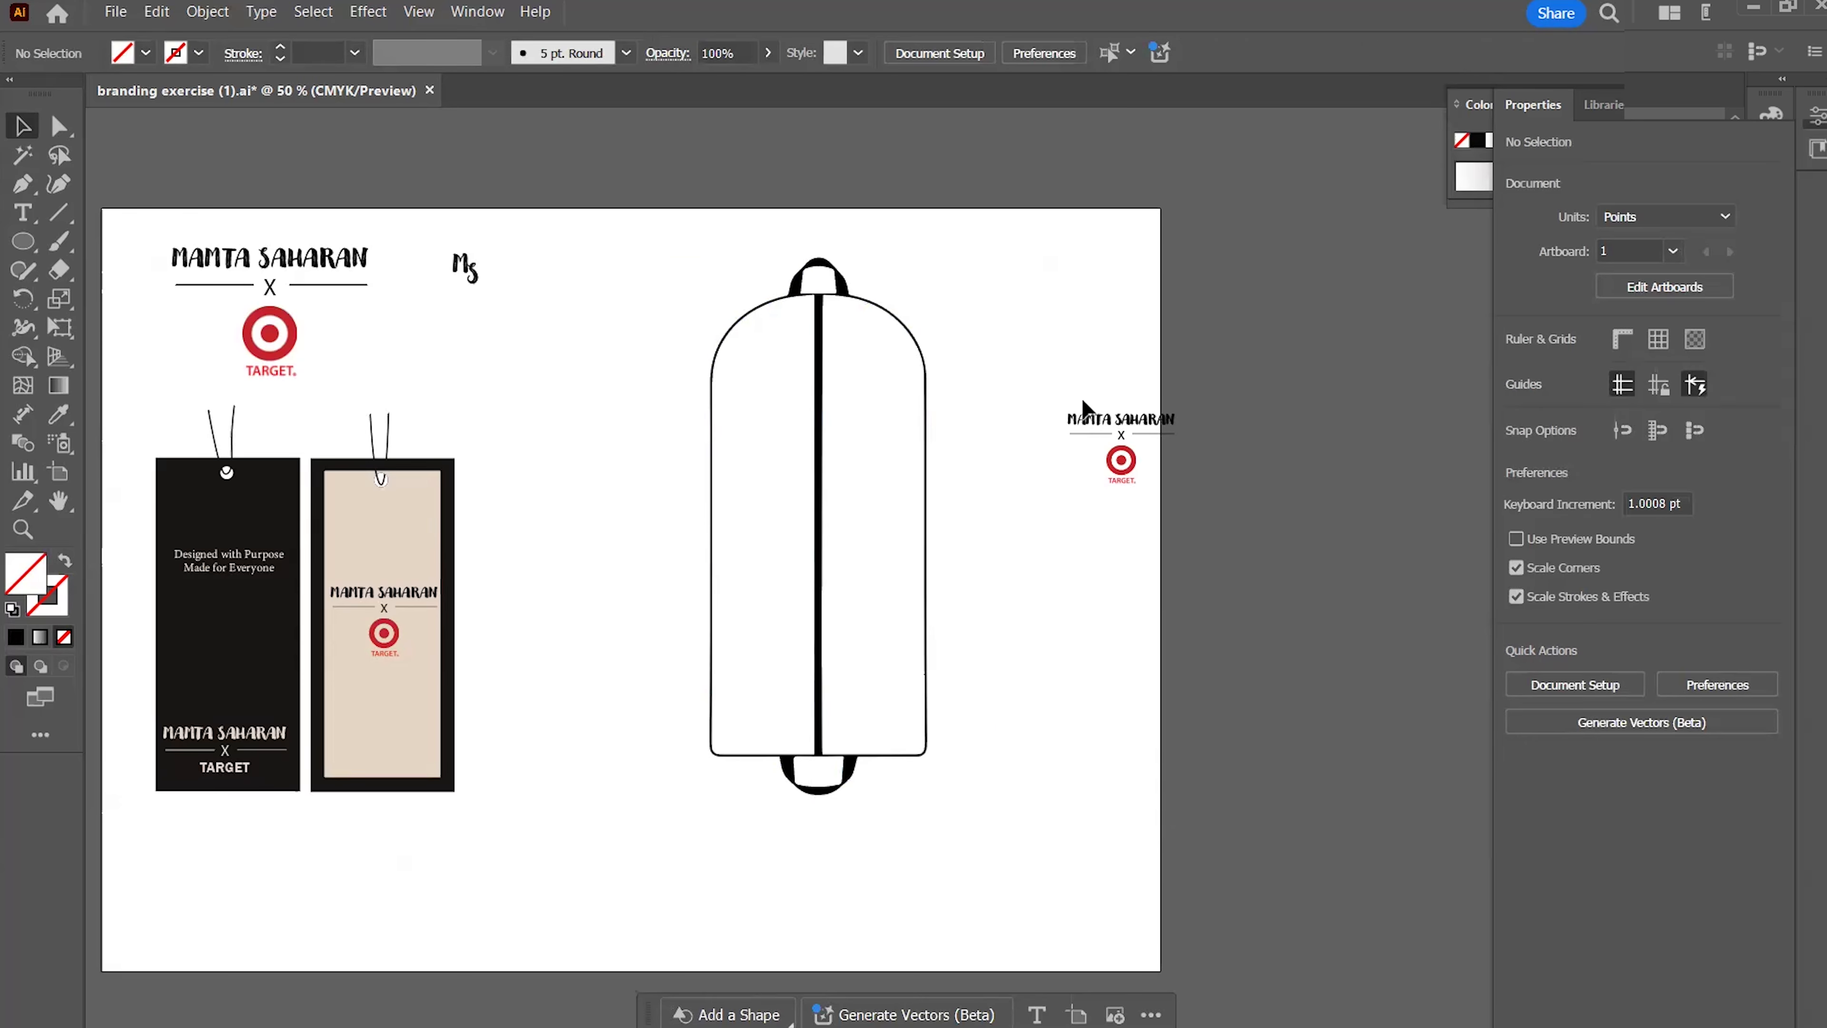
Display the document's swatches and ungroup the expanded garment bag tracing into separate shapes
left_click(926, 403)
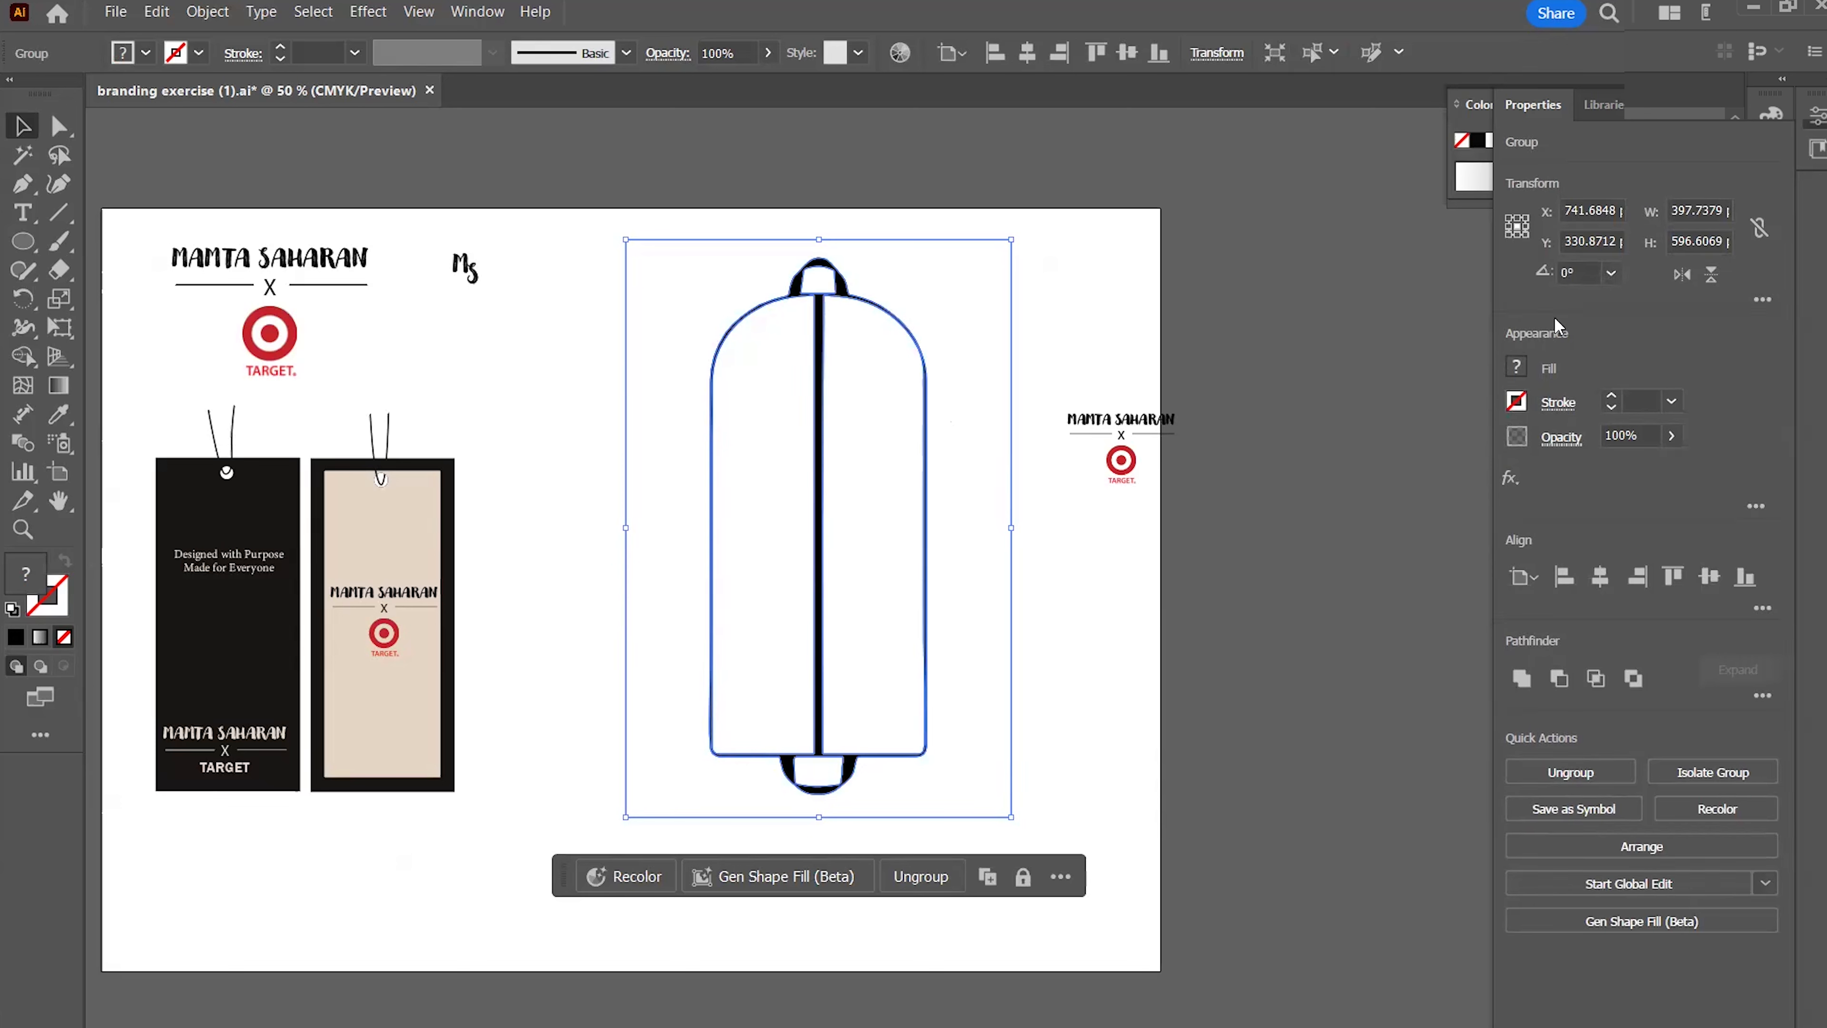
left_click(1816, 119)
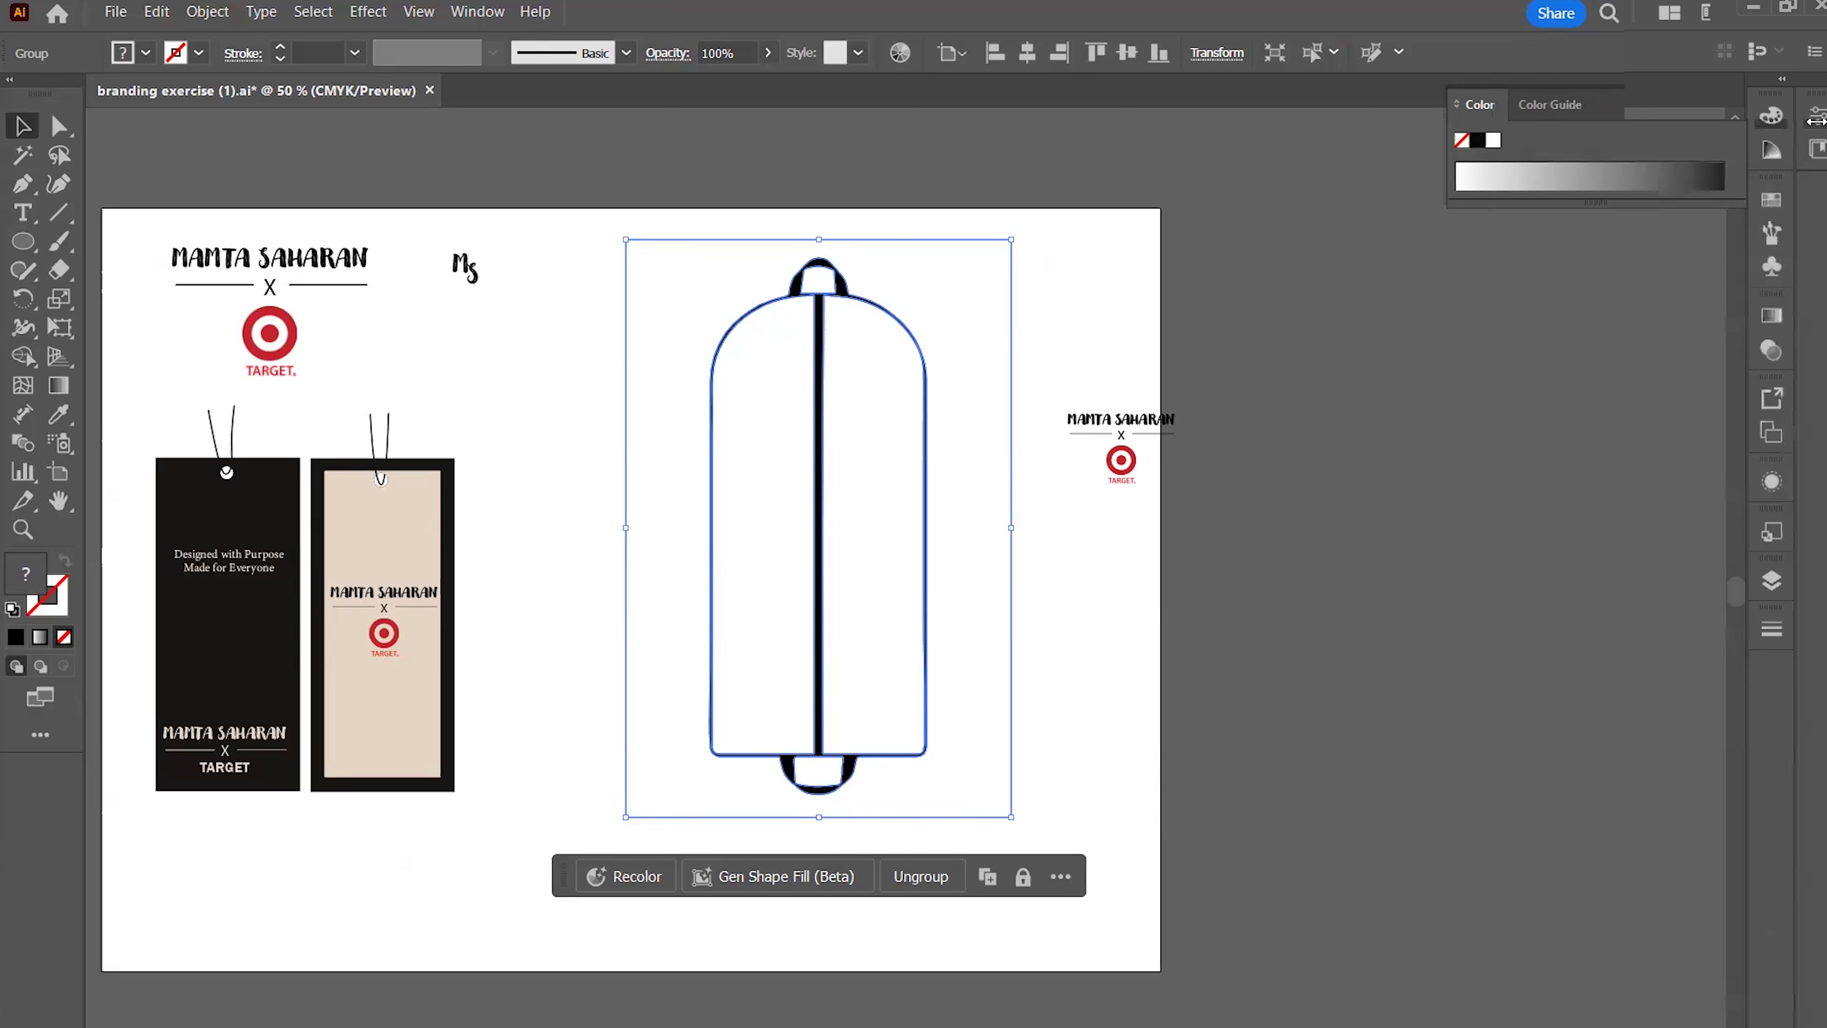
left_click(1772, 201)
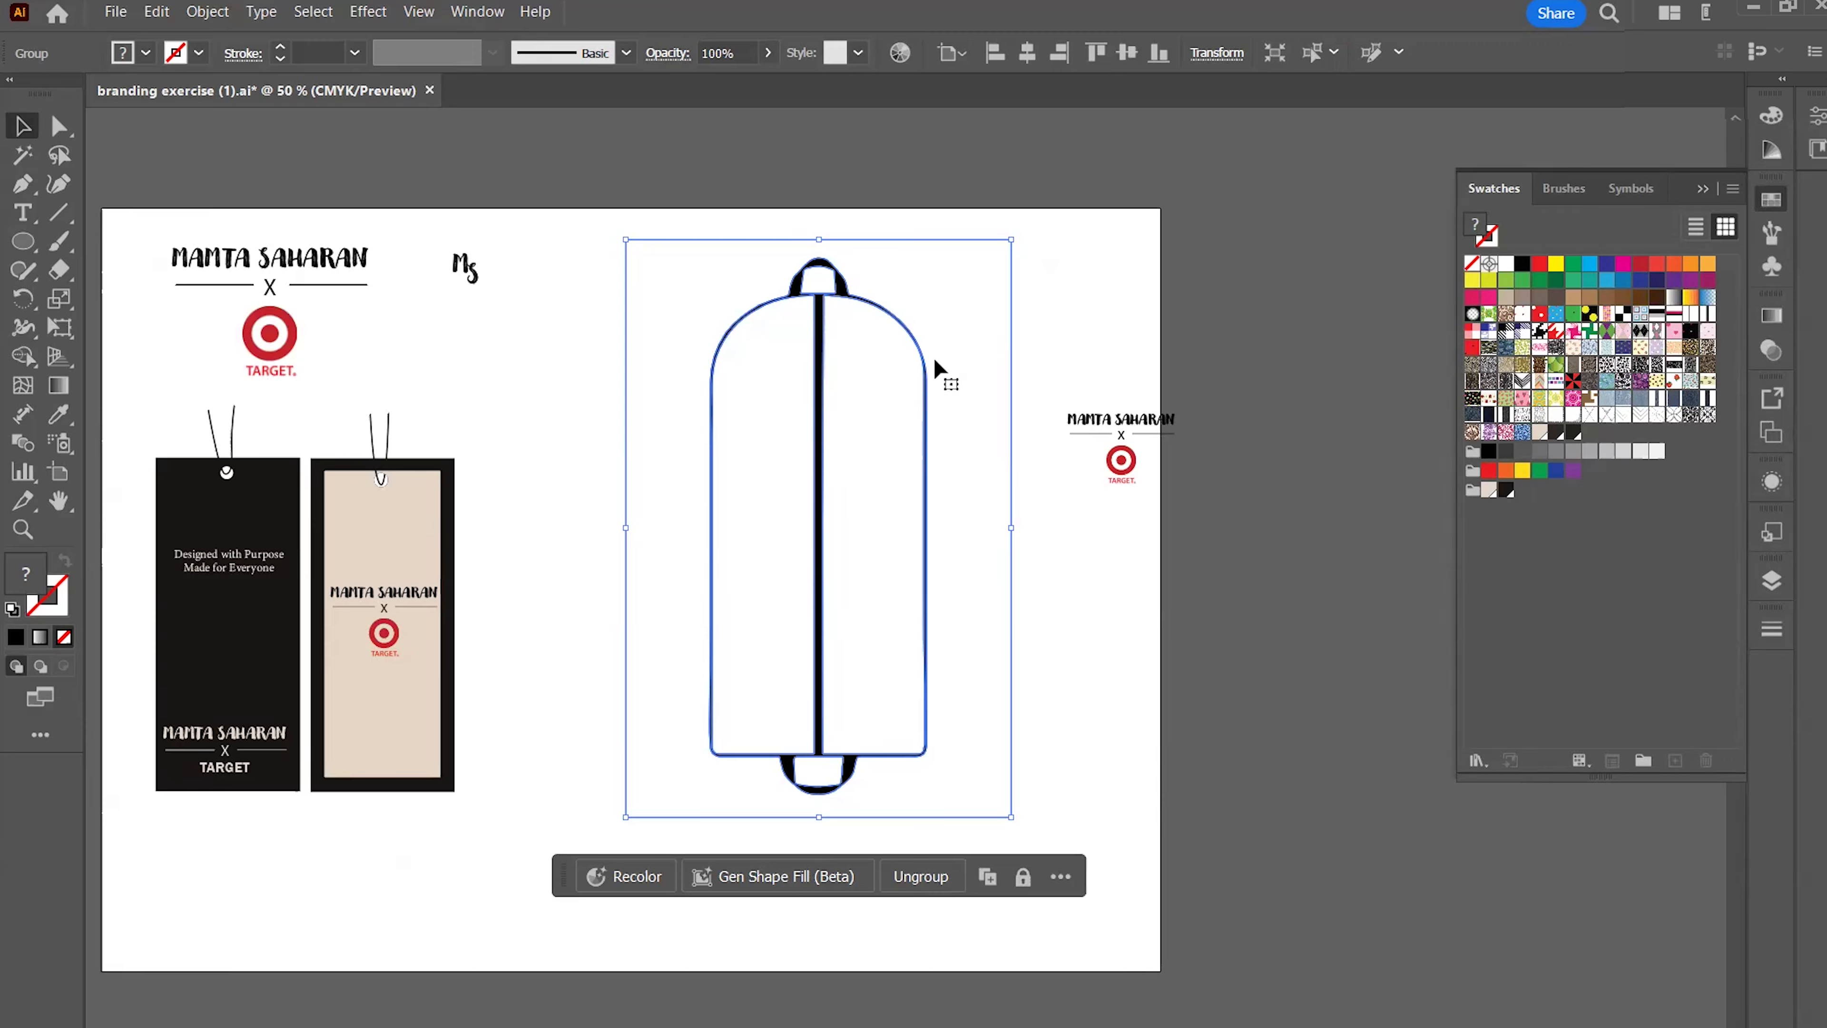
left_click(1059, 321)
left_click(909, 328)
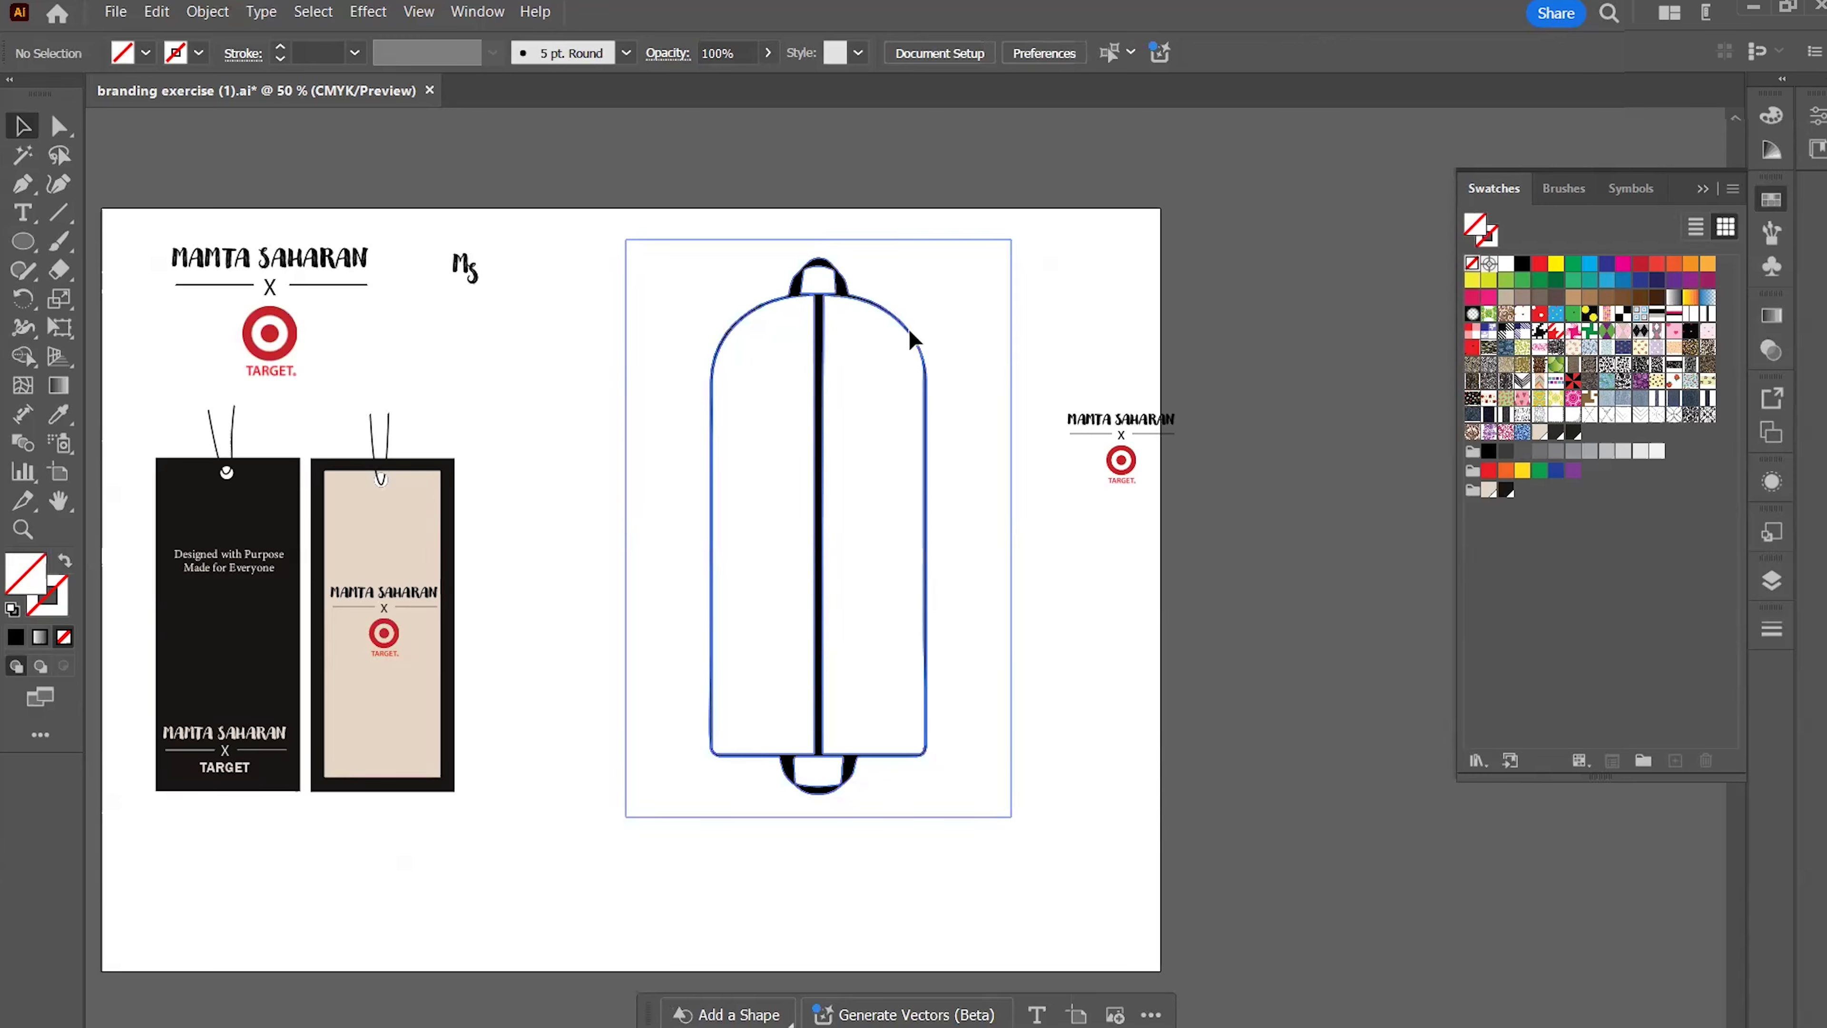
right_click(896, 326)
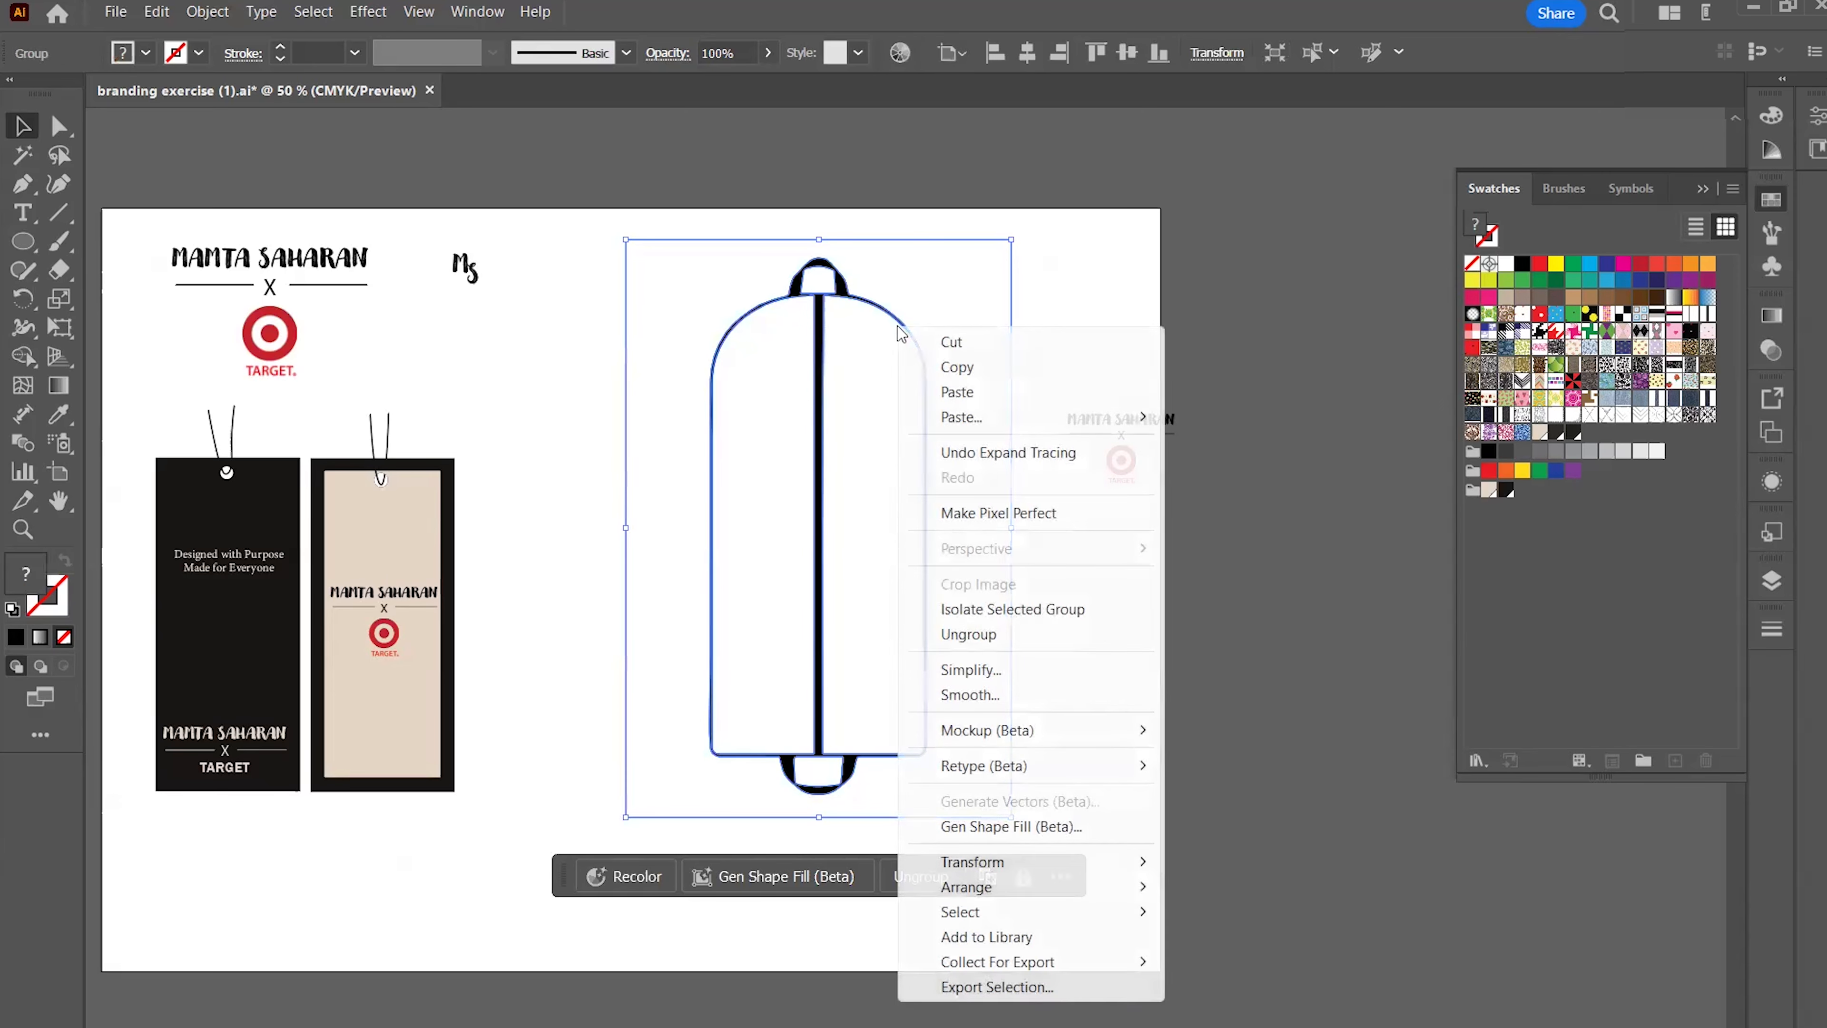
left_click(958, 633)
left_click(935, 432)
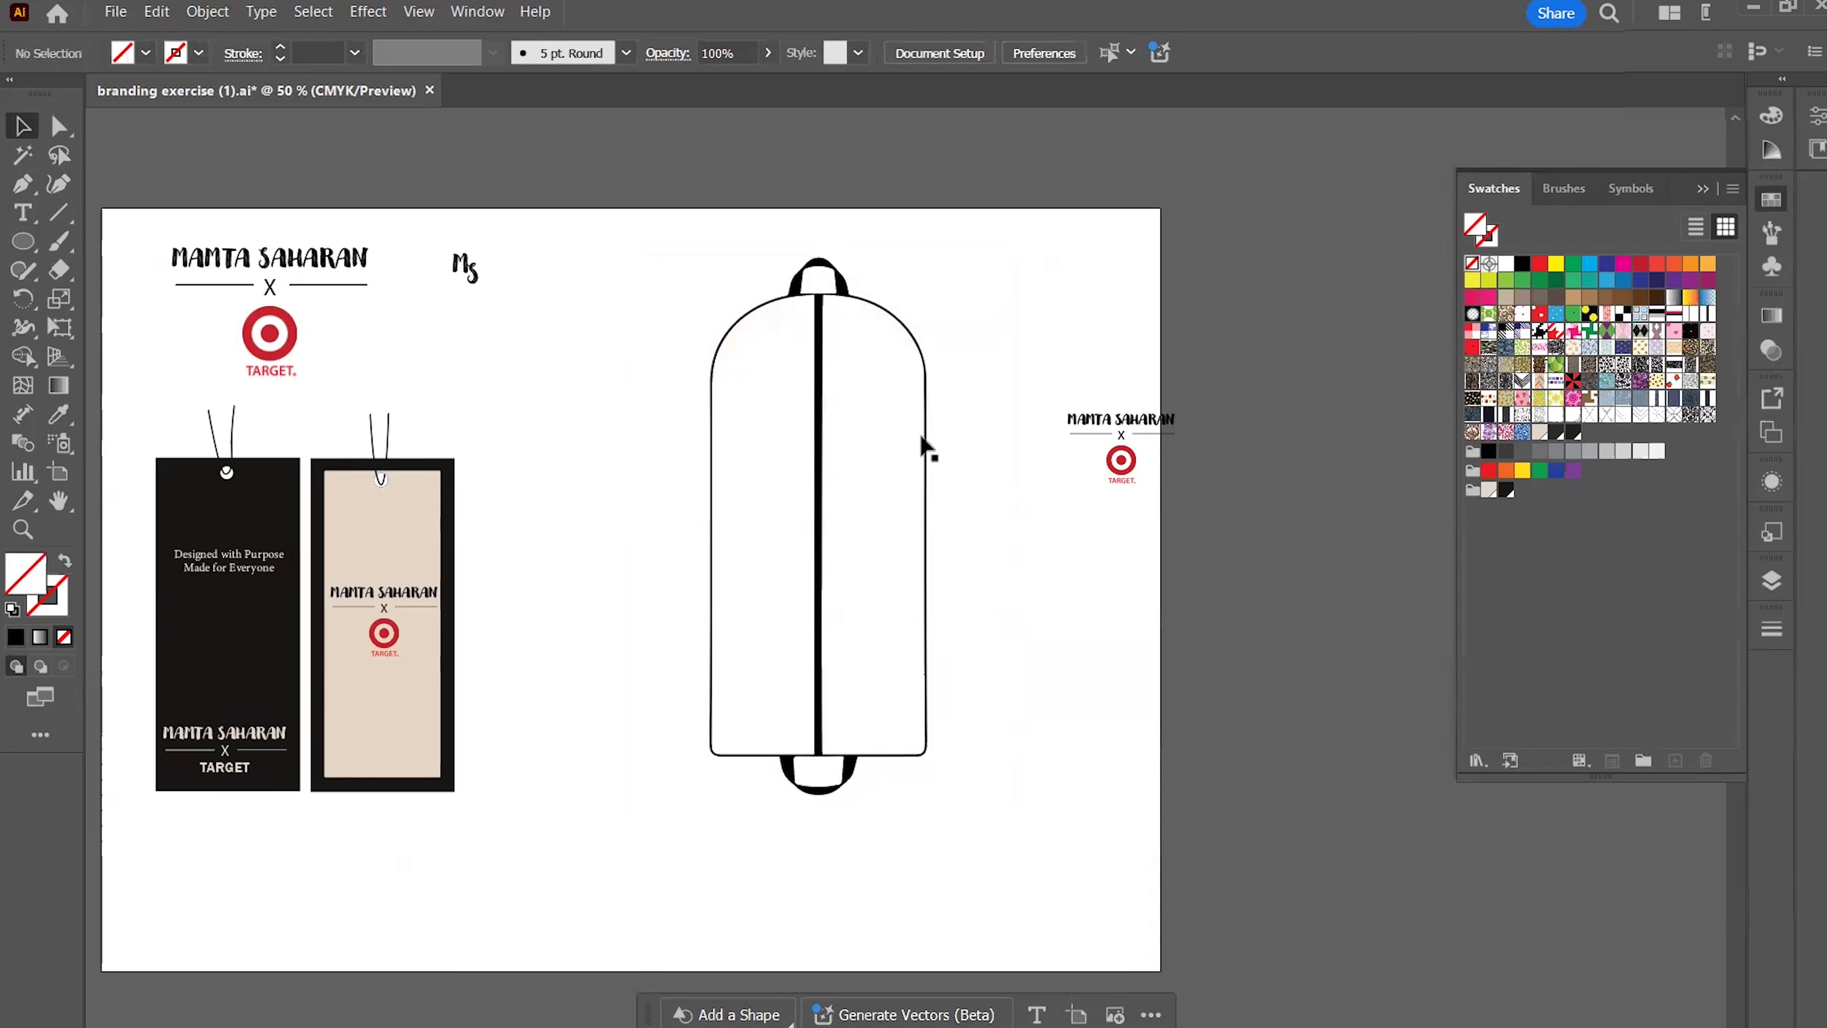
Try to move a bag panel out of place and to recolour the bag's black outline beige, undoing both changes
left_click_drag(926, 445, 999, 494)
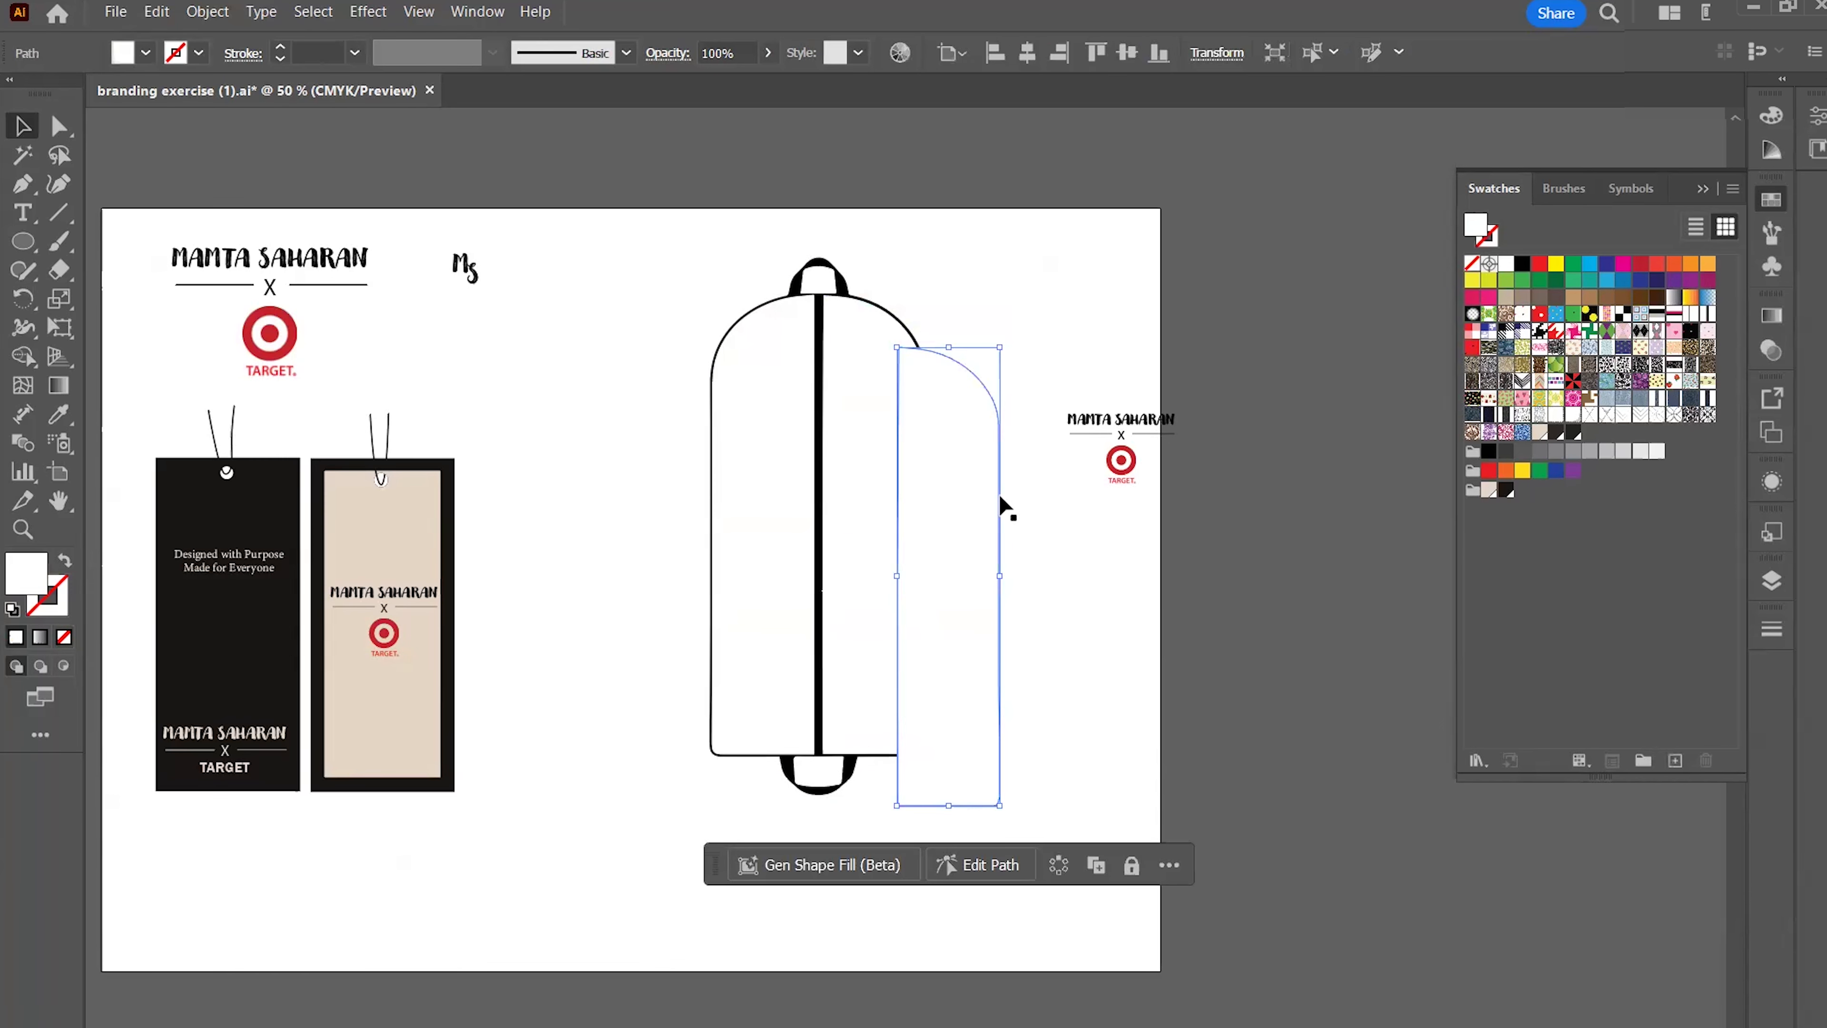
key("ctrl+z")
left_click(960, 436)
left_click(927, 394)
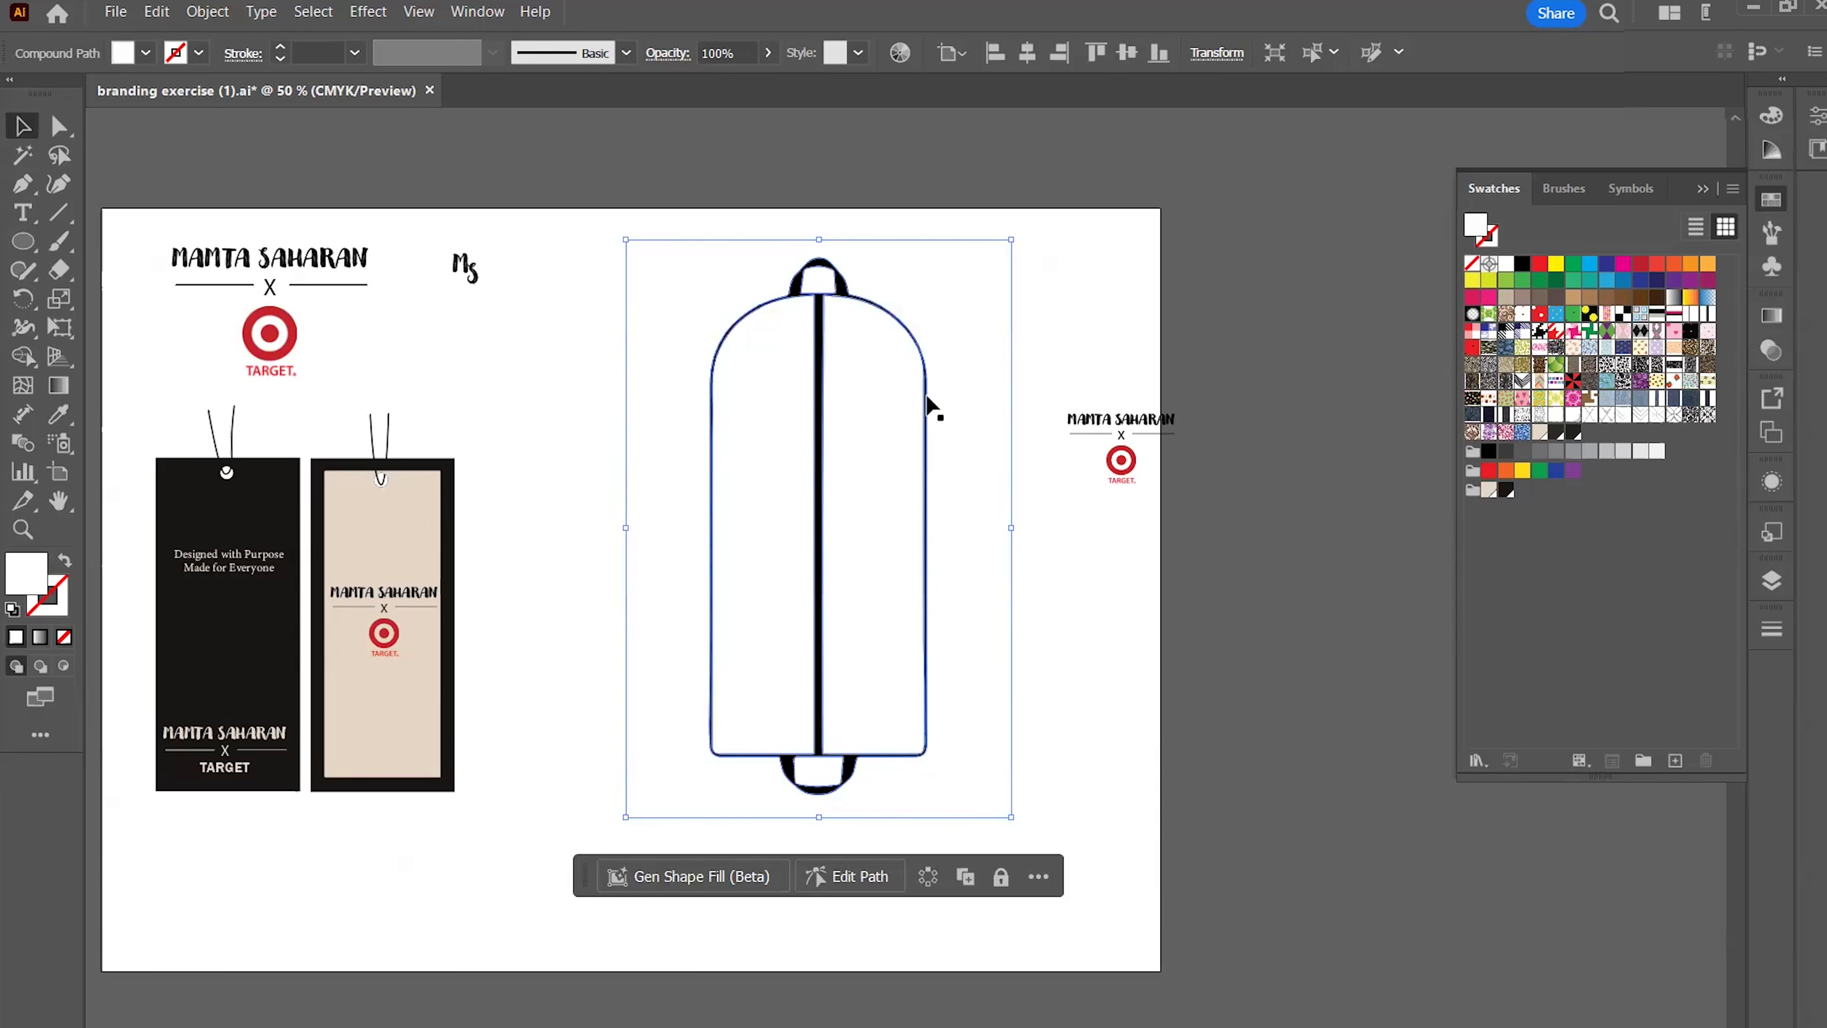
left_click(1489, 490)
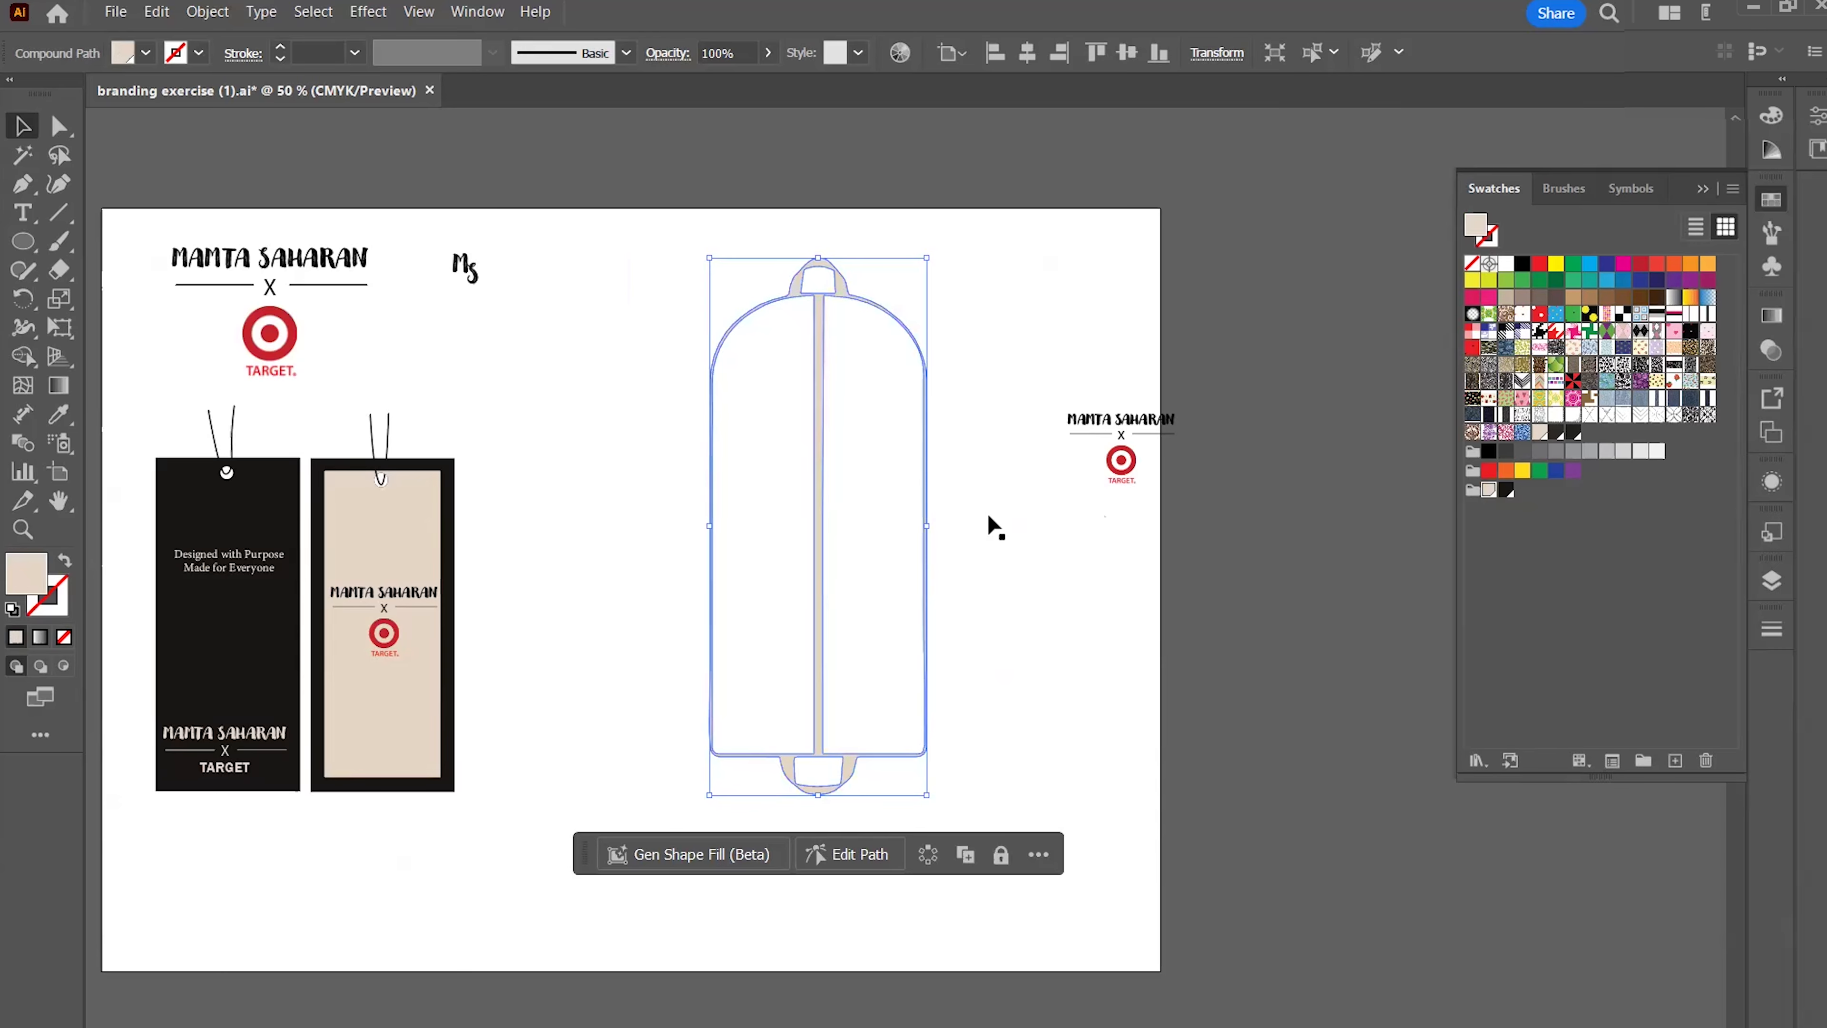
left_click(987, 512)
key("ctrl+z")
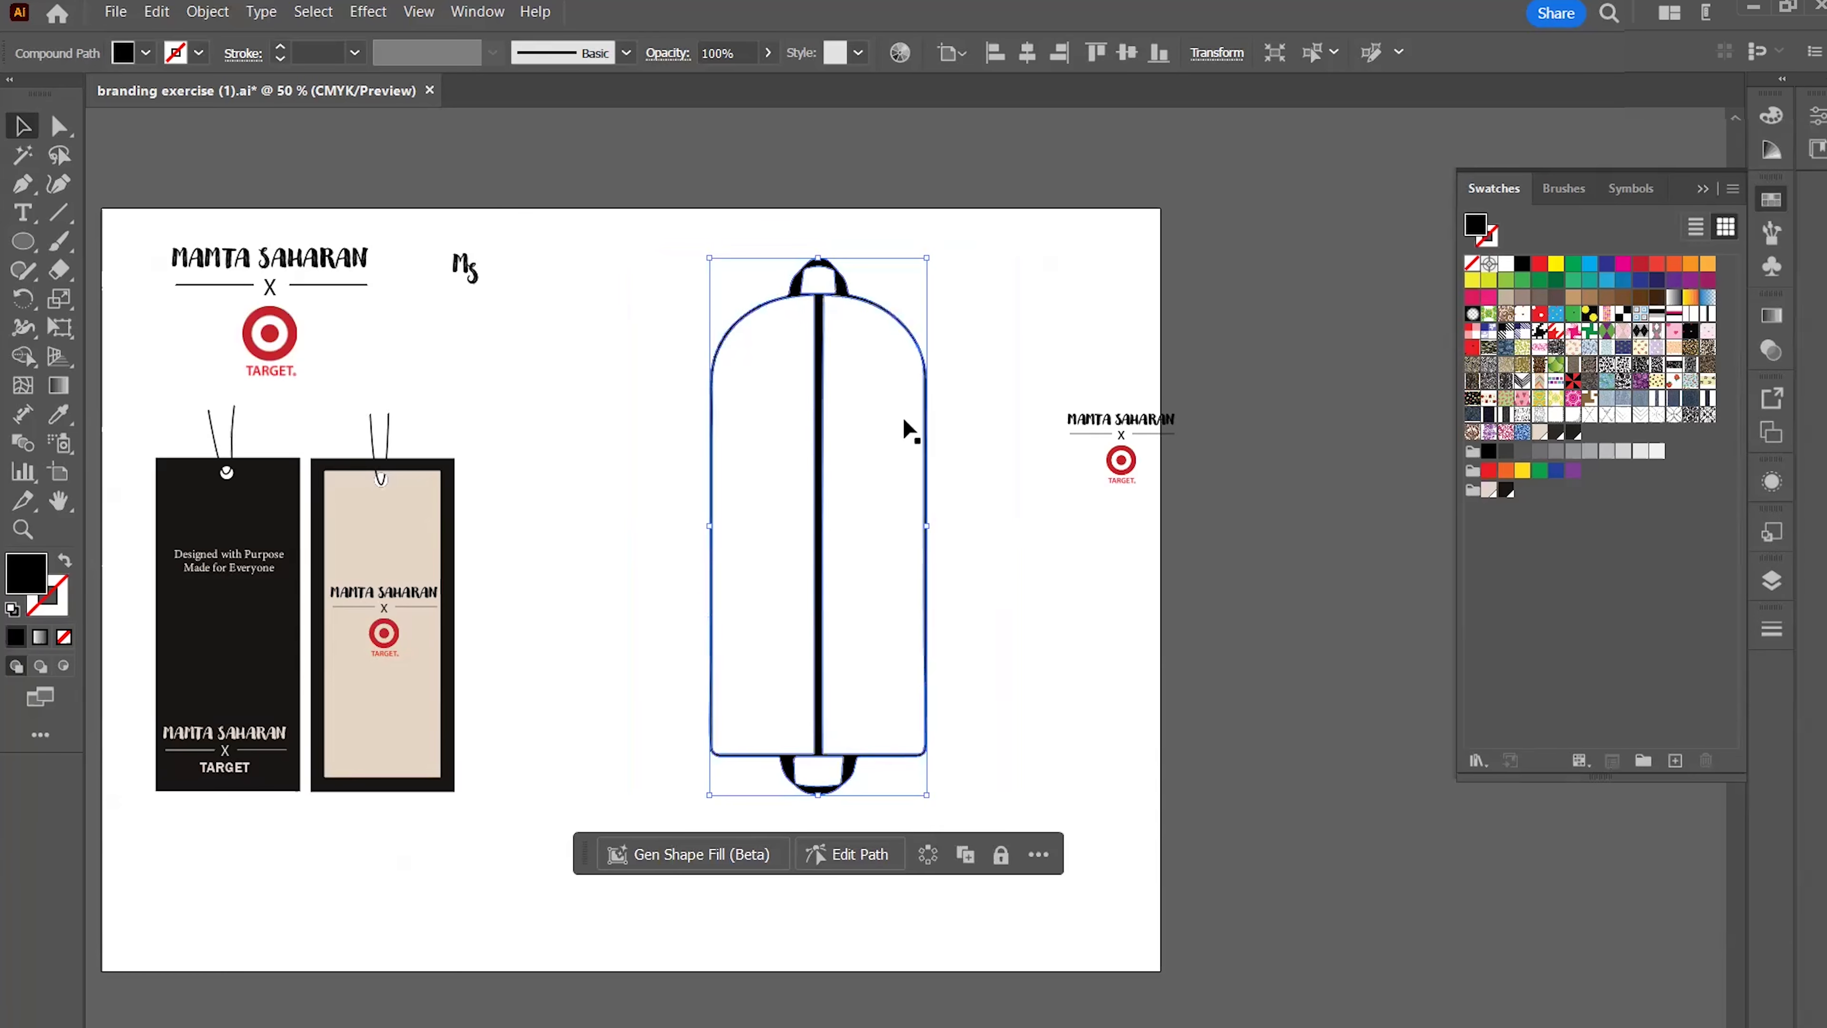
Try to fill one half of the garment bag with beige by isolating its black compound path, and undo the fill
left_click(957, 317)
scroll(935, 335, "up", 3)
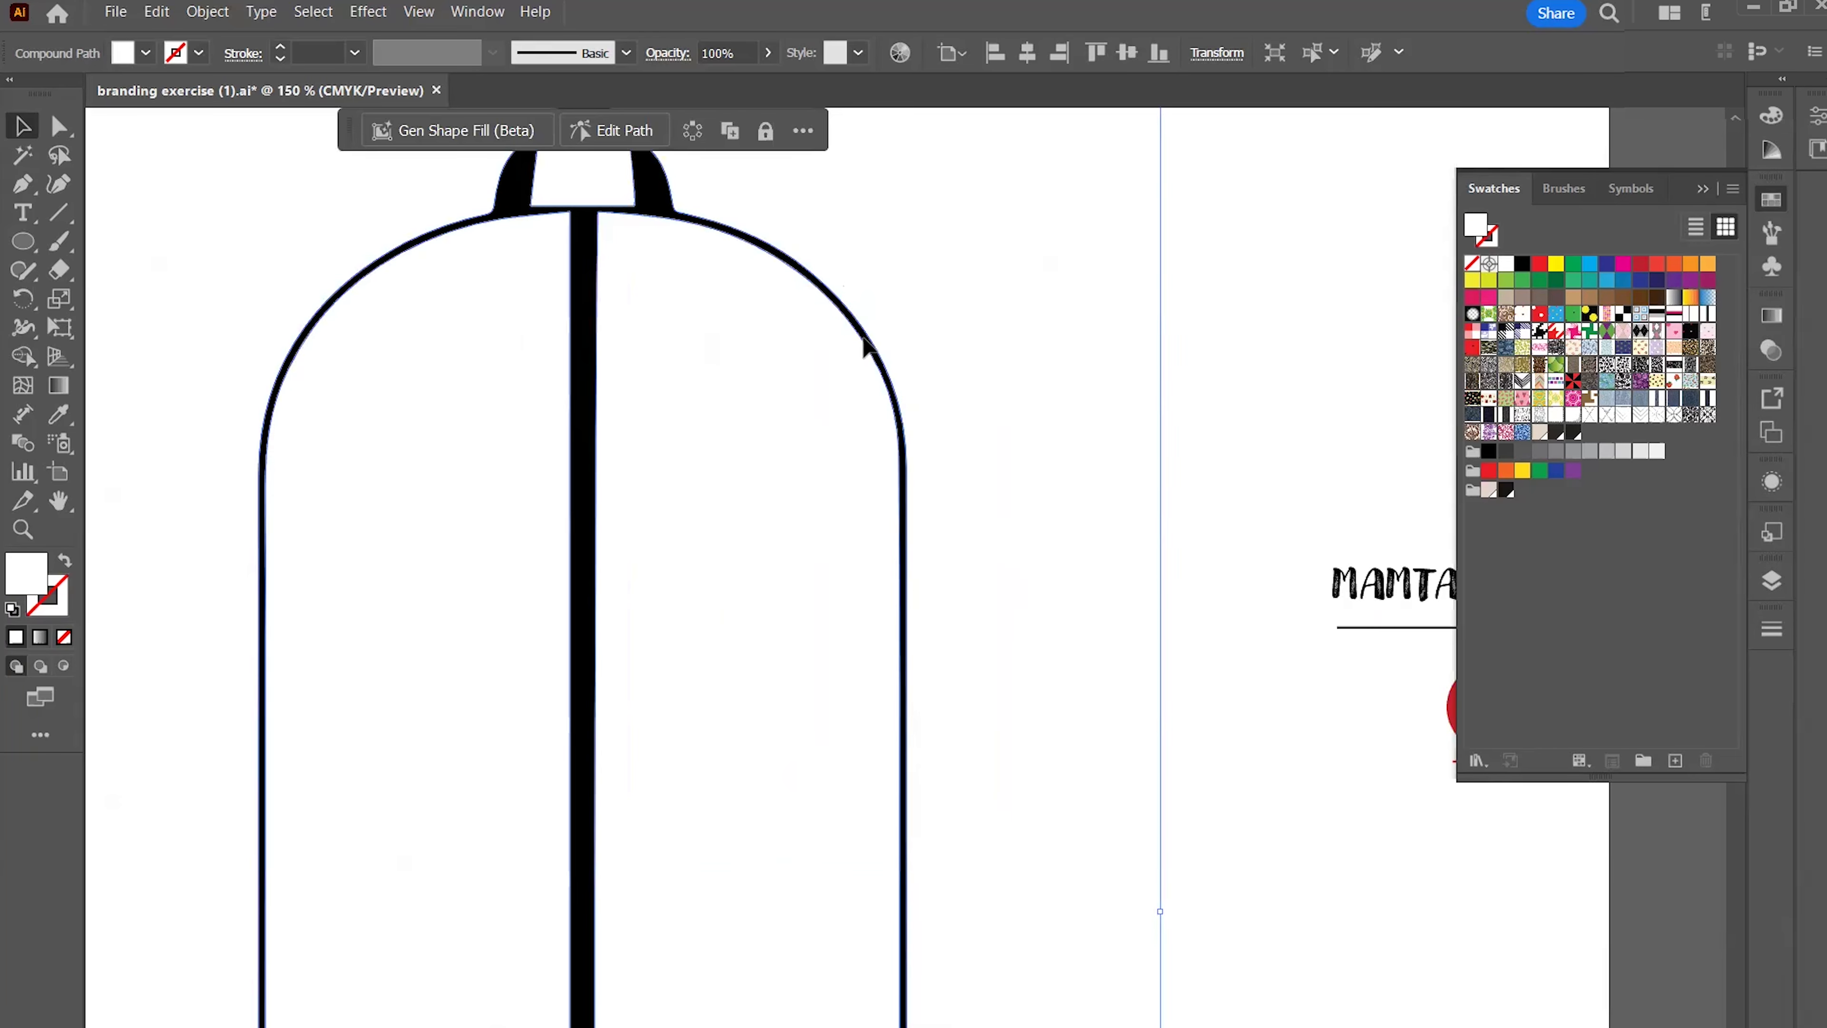
left_click(866, 341)
scroll(863, 336, "down", 4)
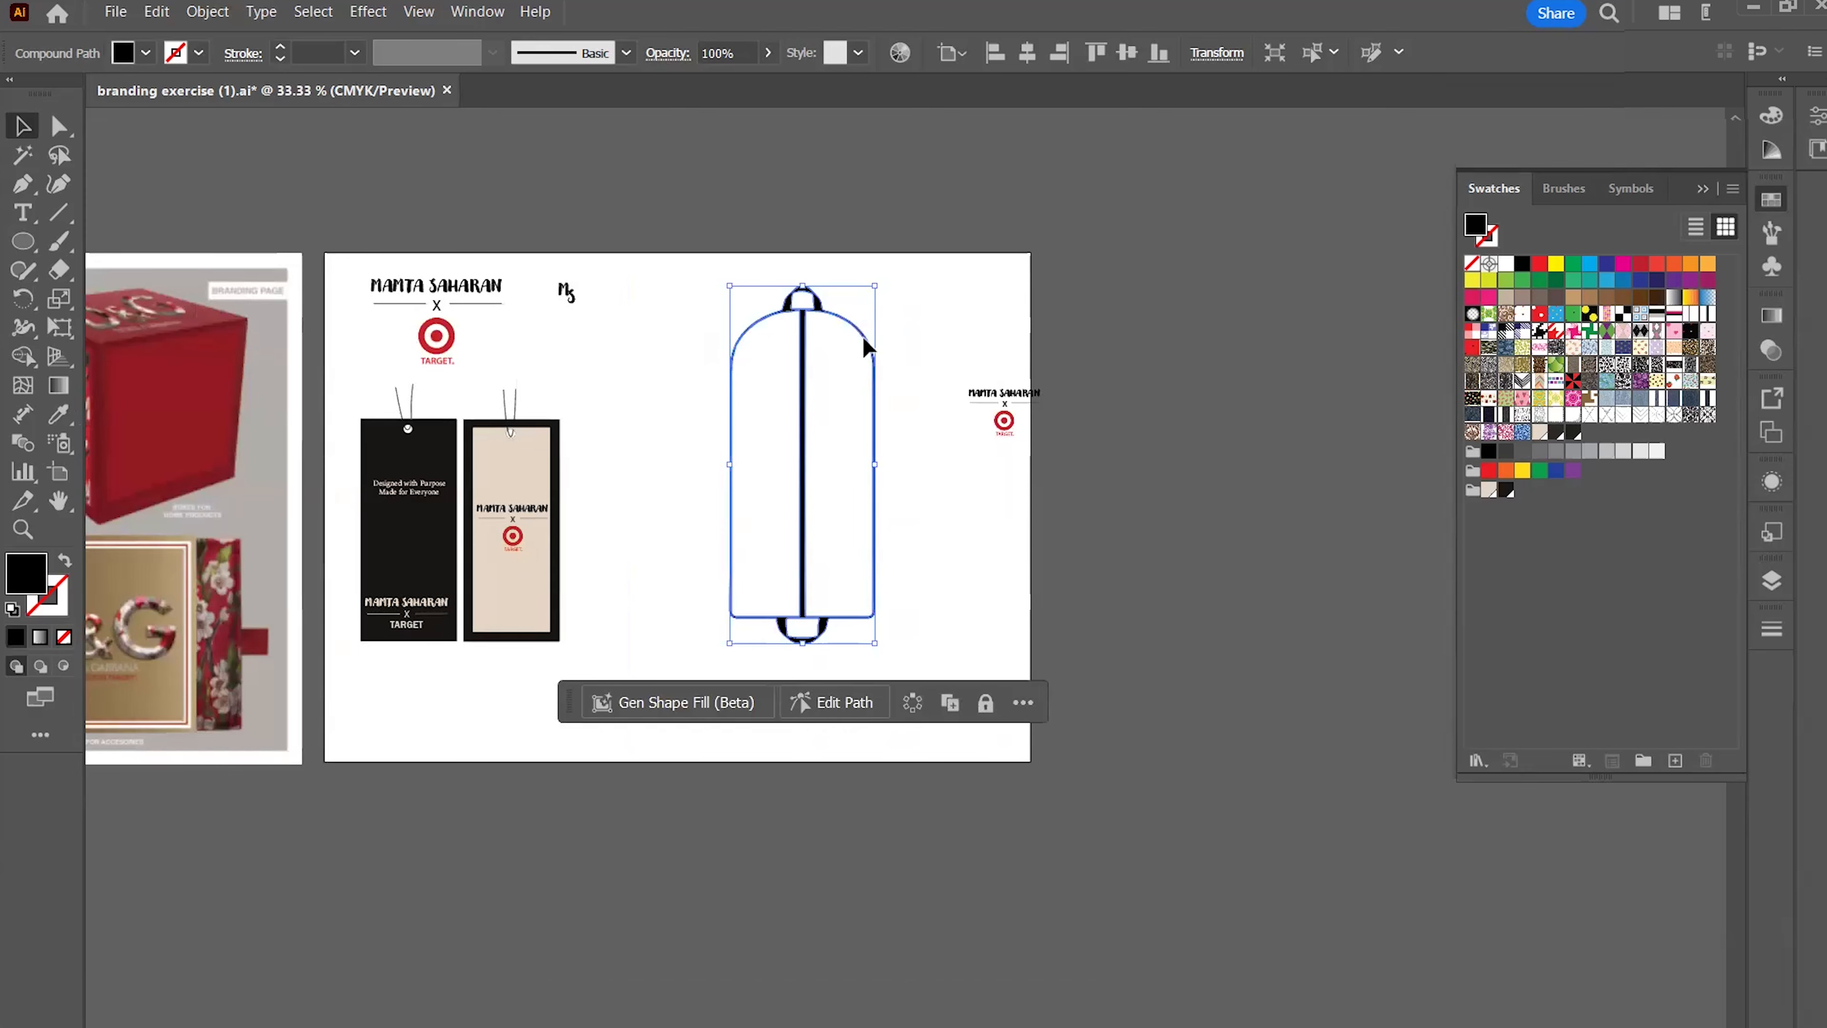
double_click(863, 335)
left_click(863, 335)
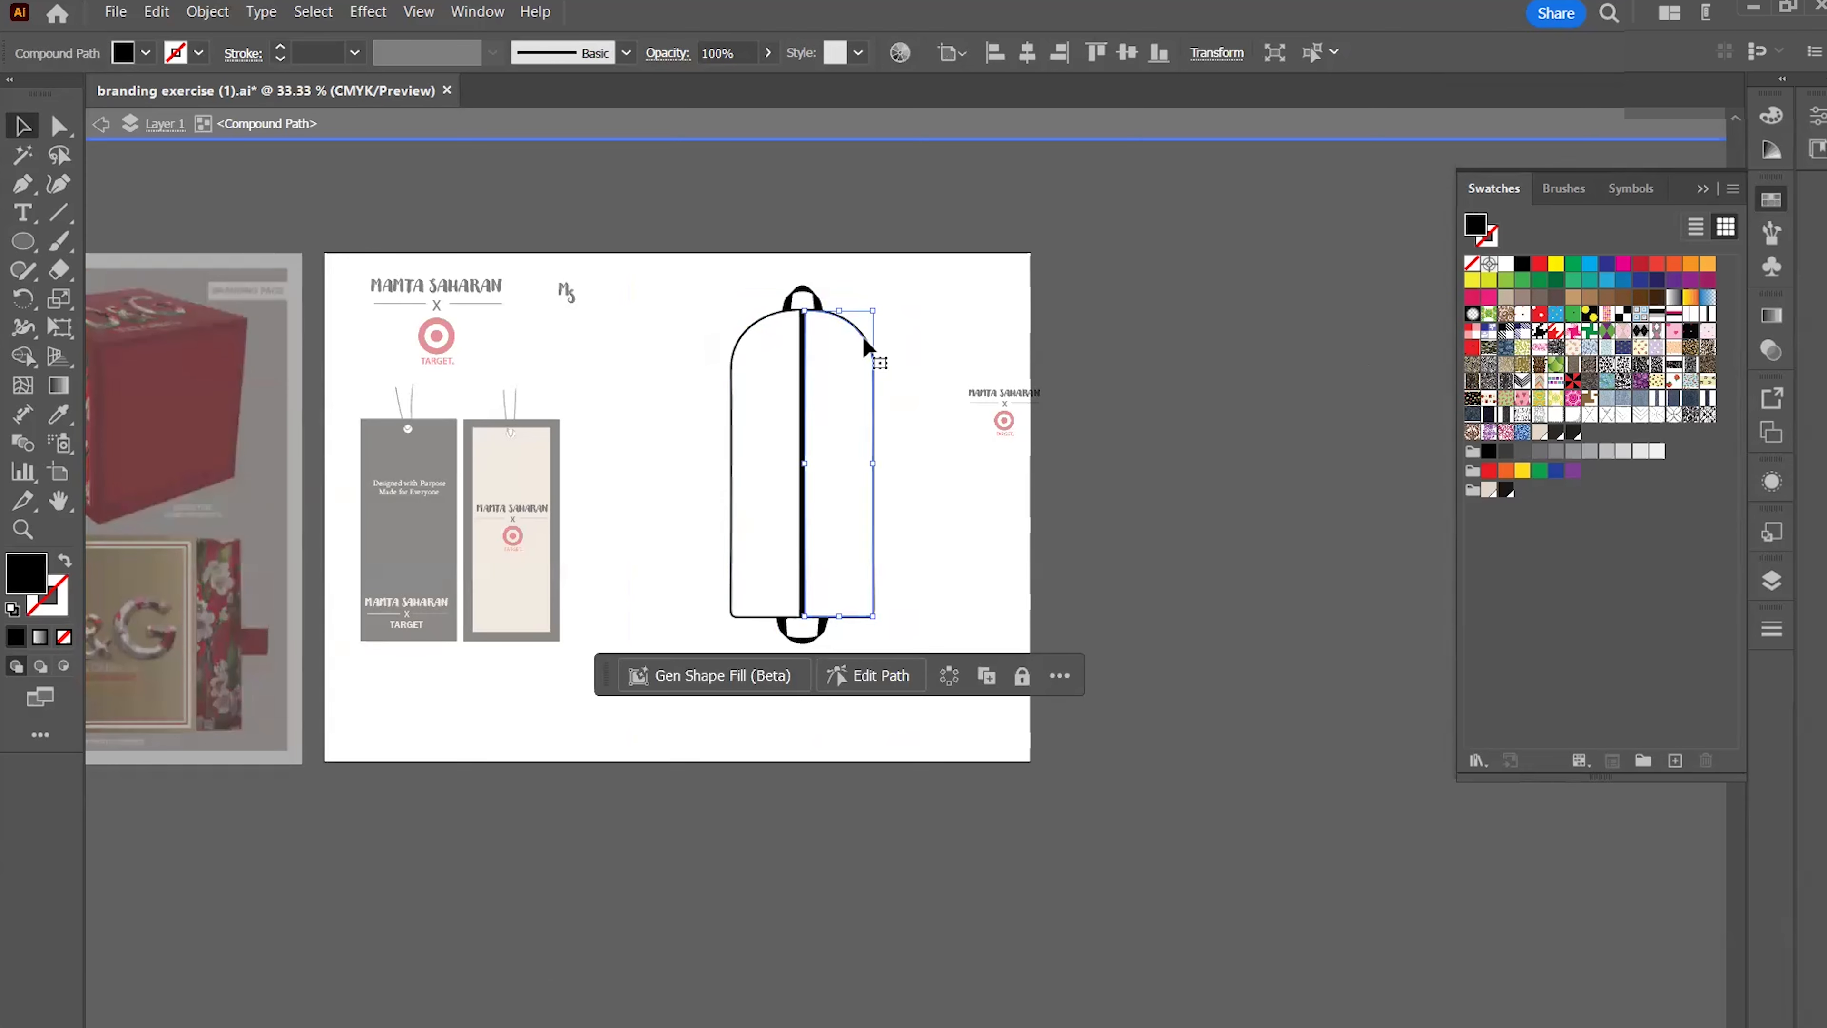
left_click(1489, 490)
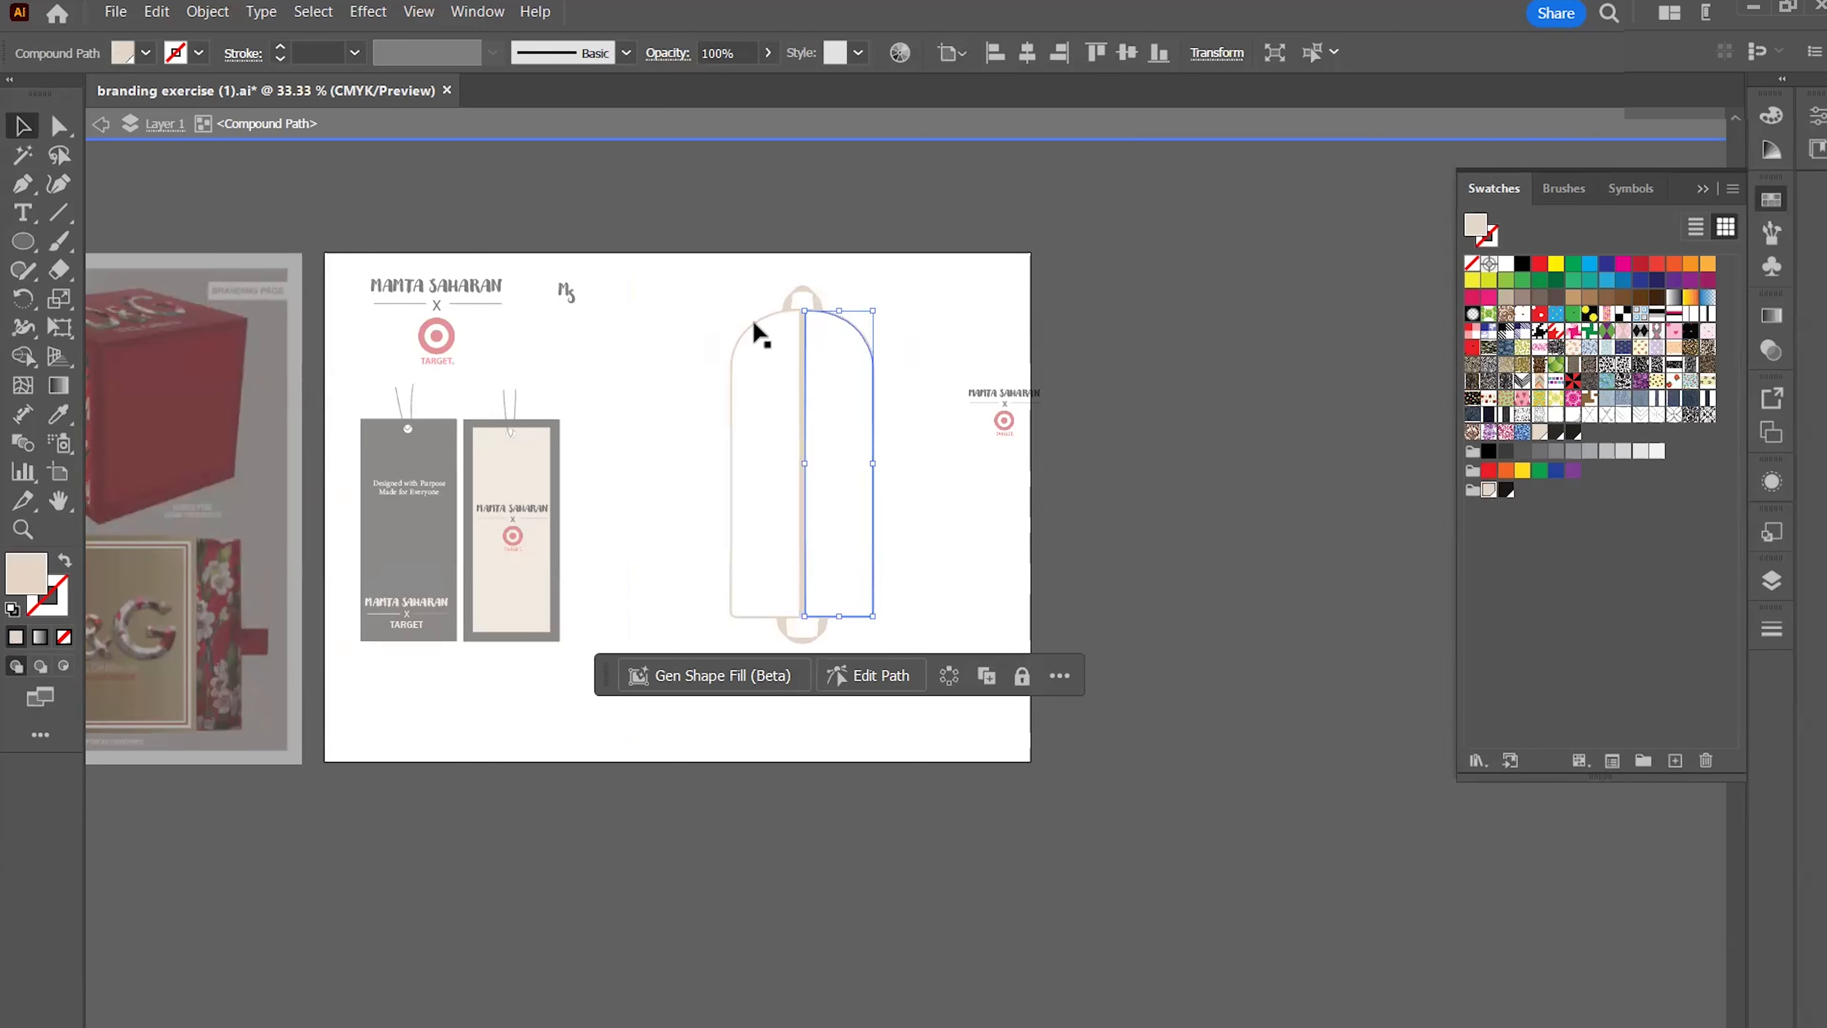
double_click(934, 315)
scroll(846, 333, "up", 4)
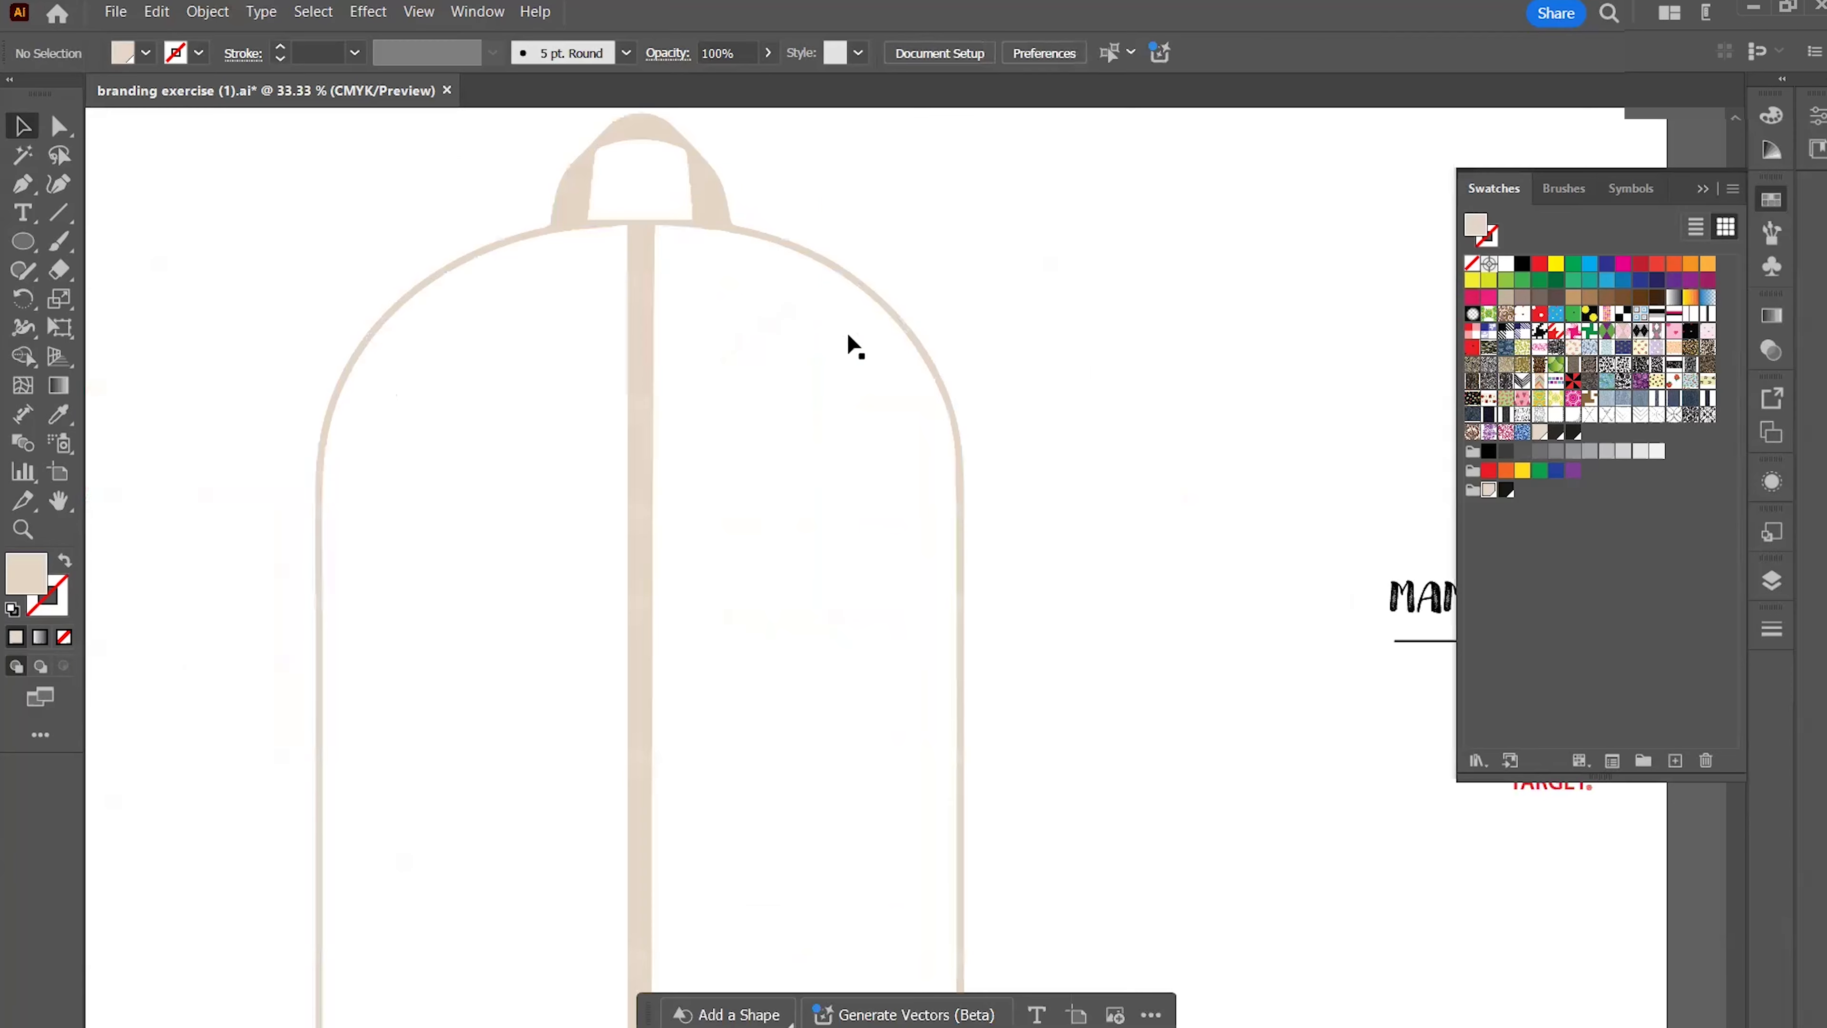
key("ctrl+z")
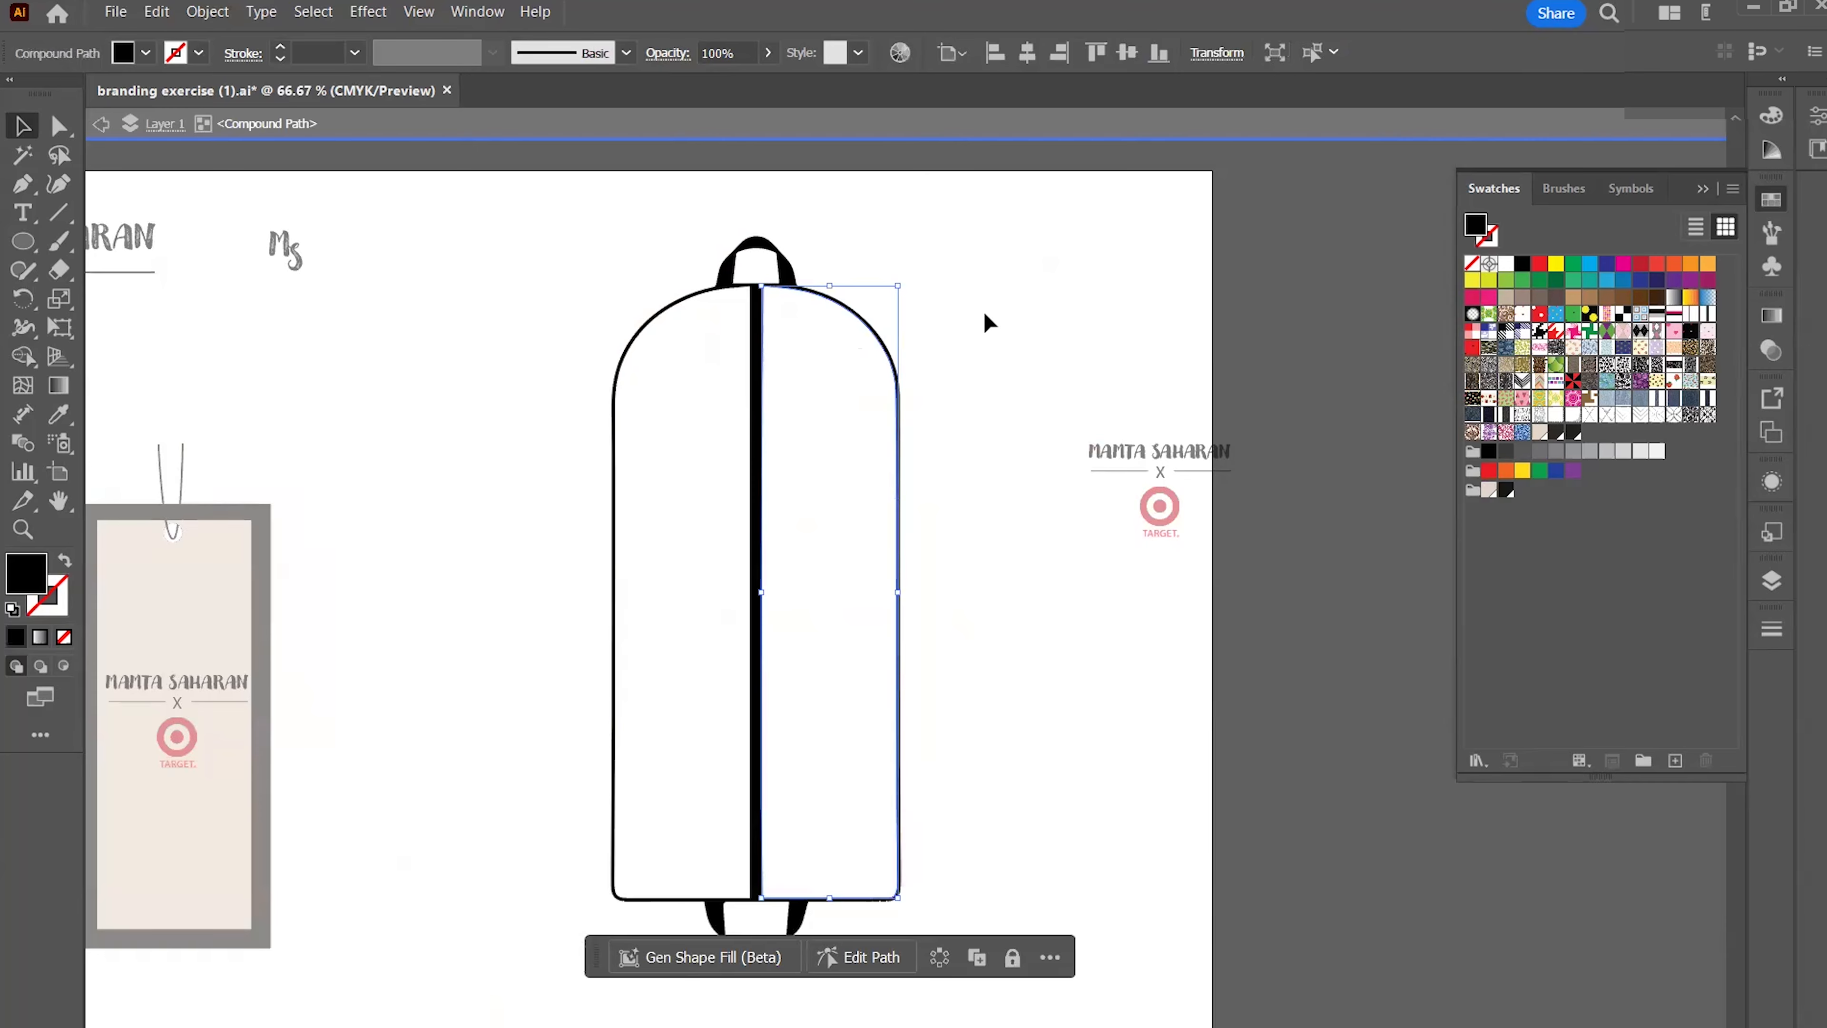
left_click(983, 312)
double_click(927, 305)
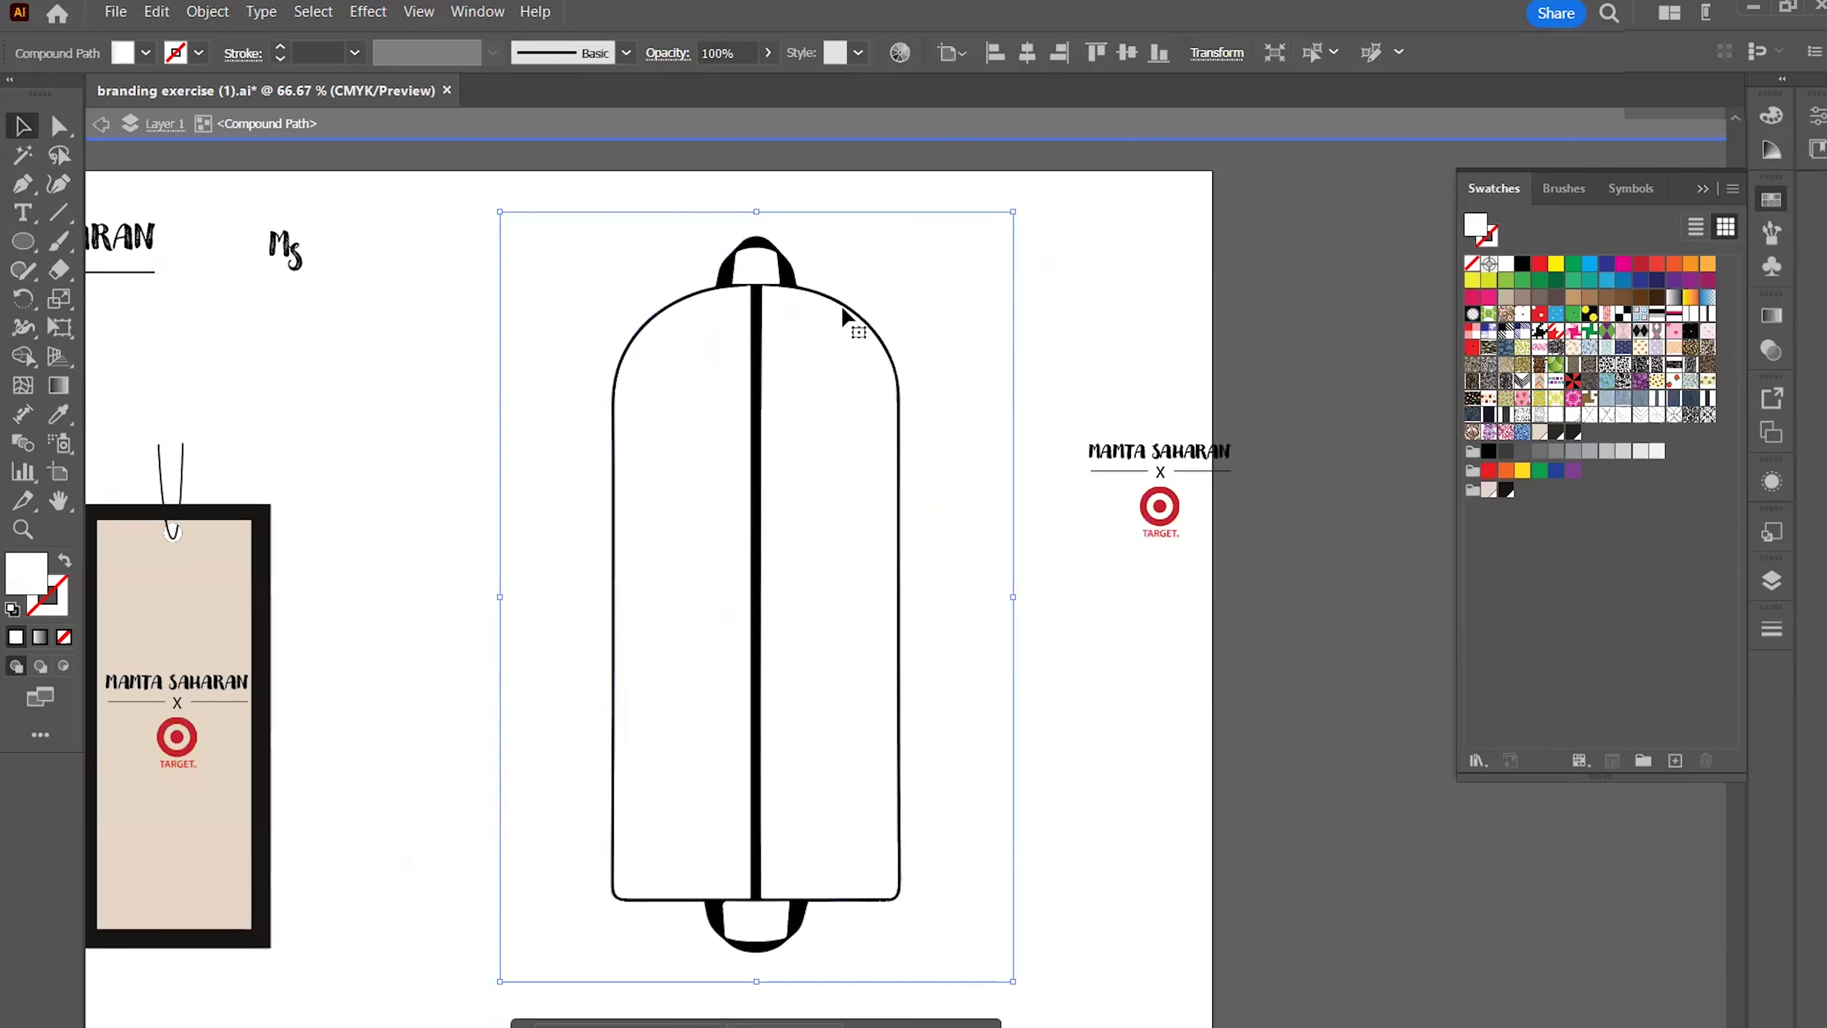
scroll(841, 305, "up", 3)
scroll(779, 306, "down", 3)
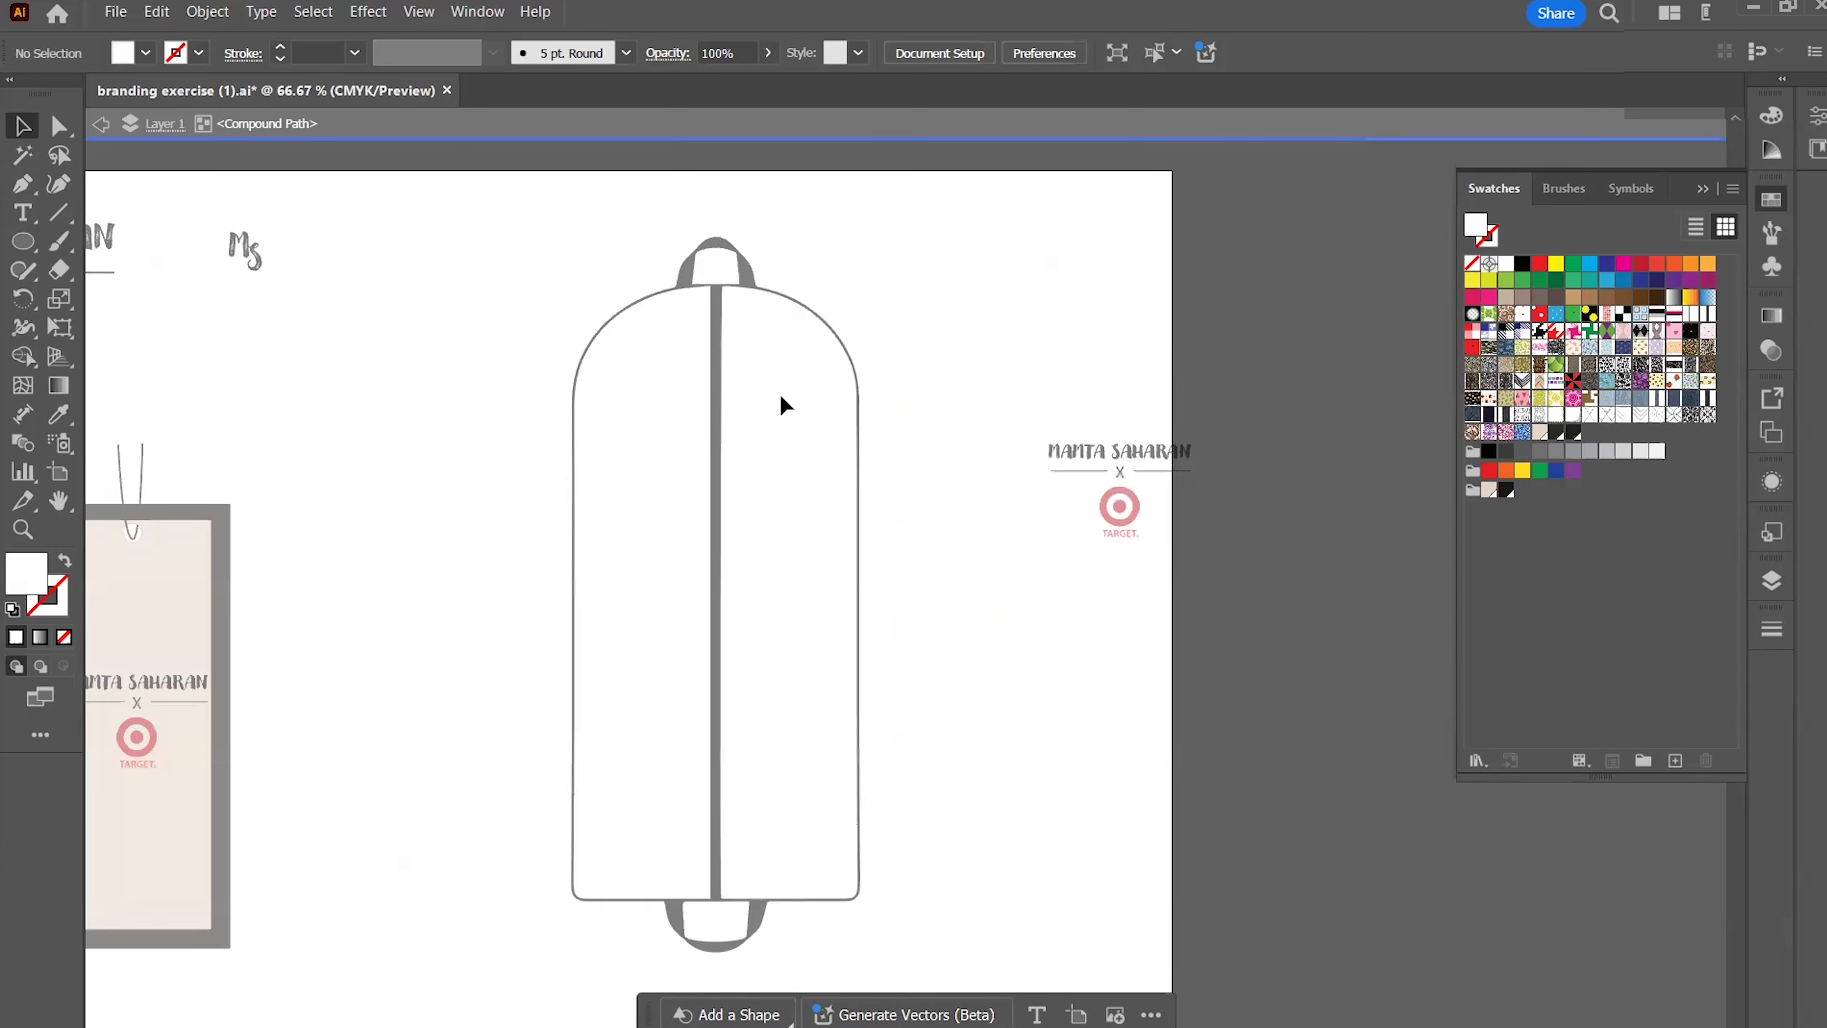
scroll(780, 396, "down", 1)
left_click(892, 332)
left_click(960, 312)
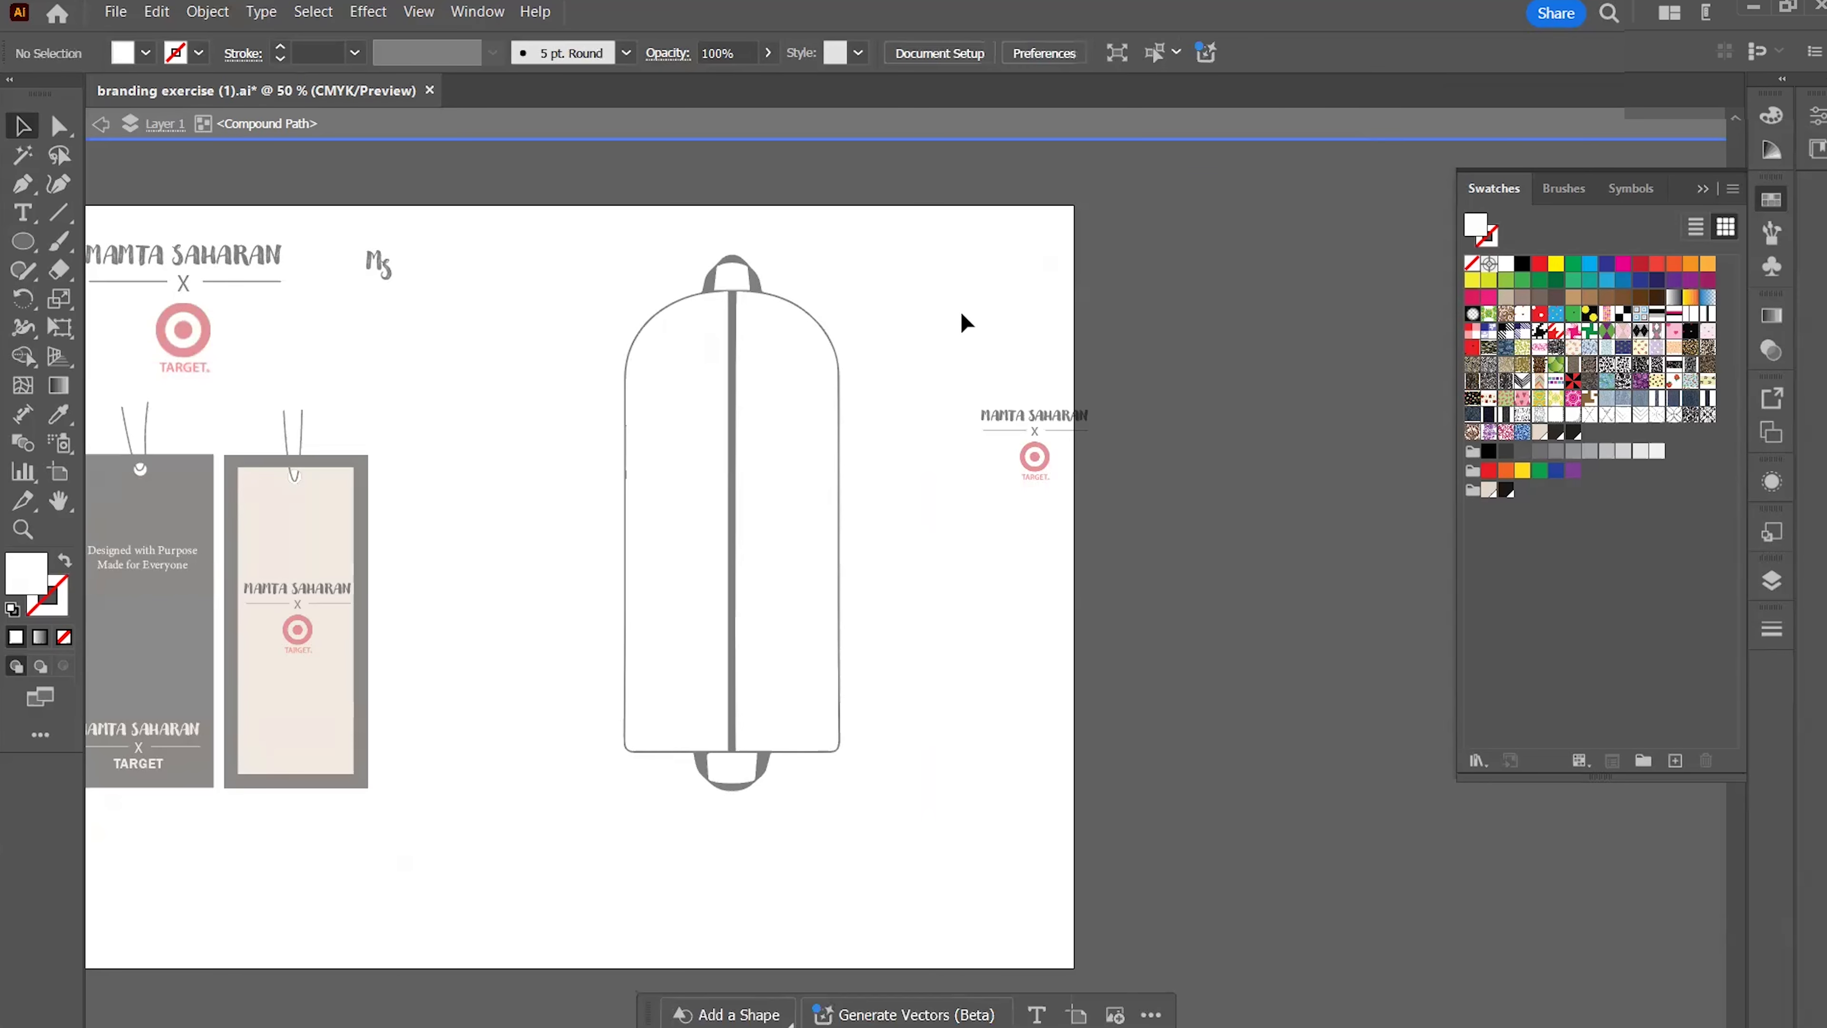
left_click(850, 286)
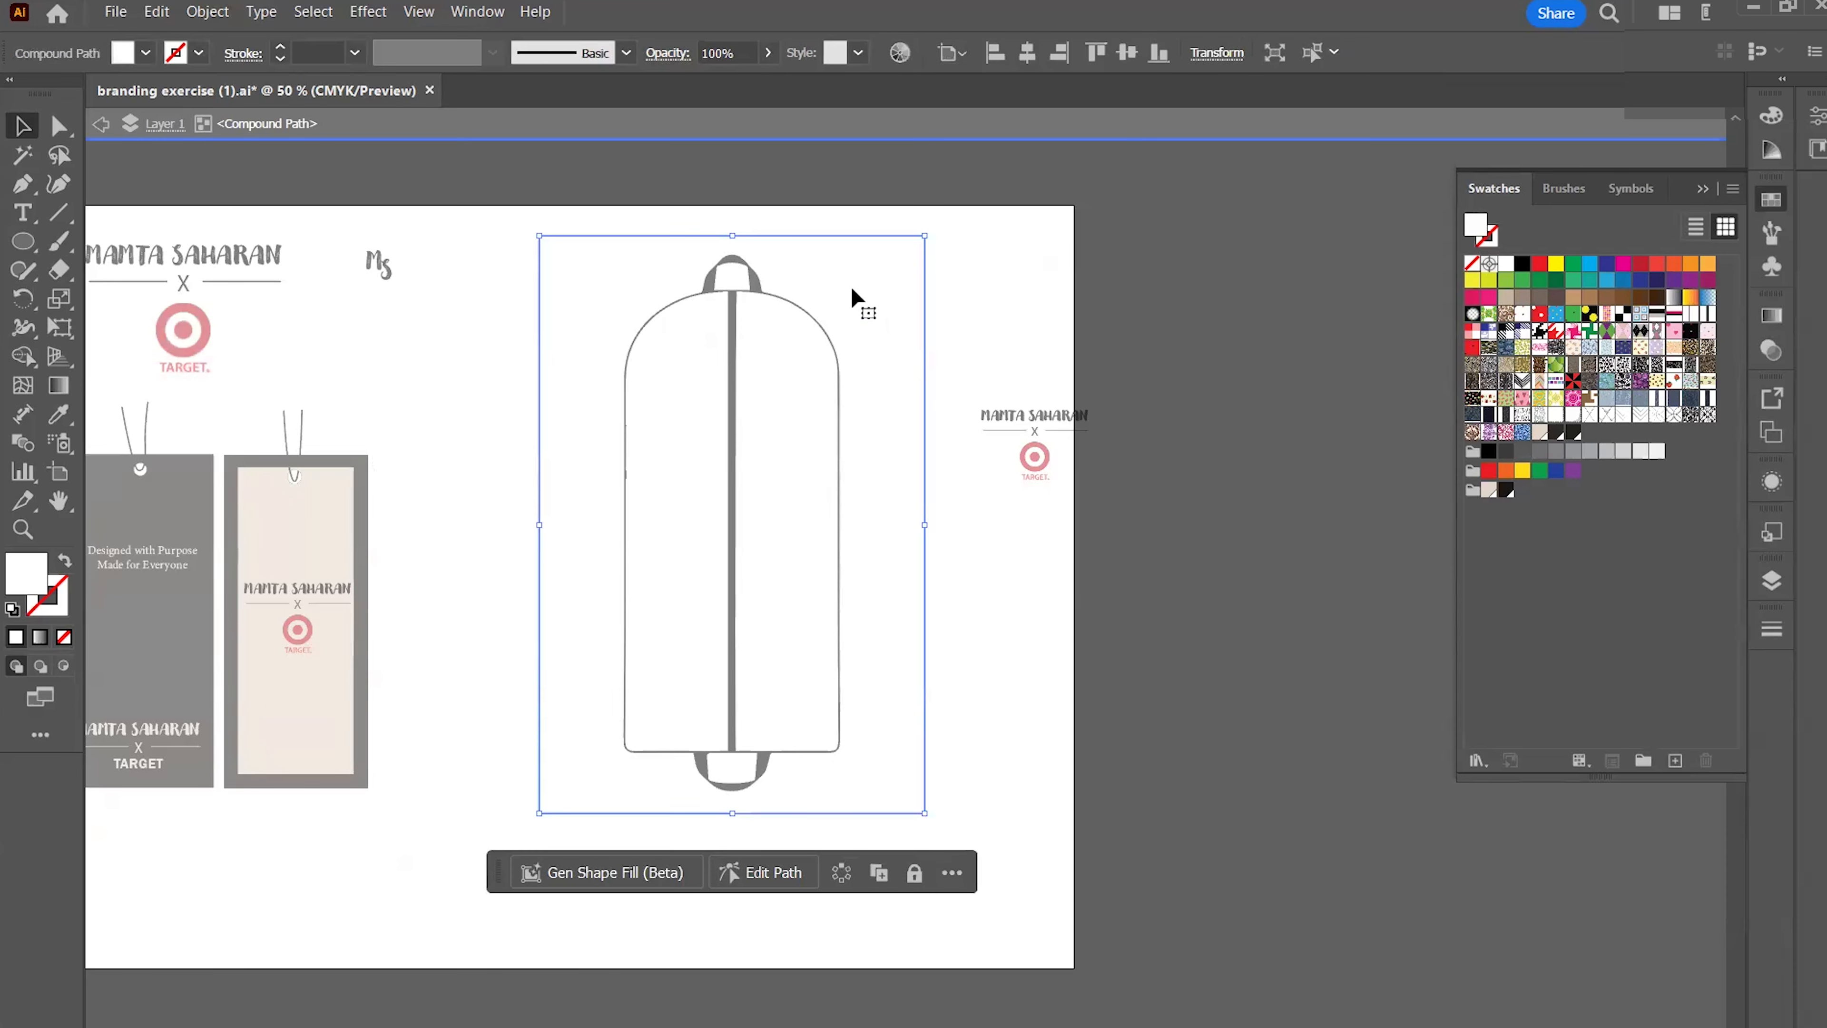
key("ctrl+h")
key("ctrl+h")
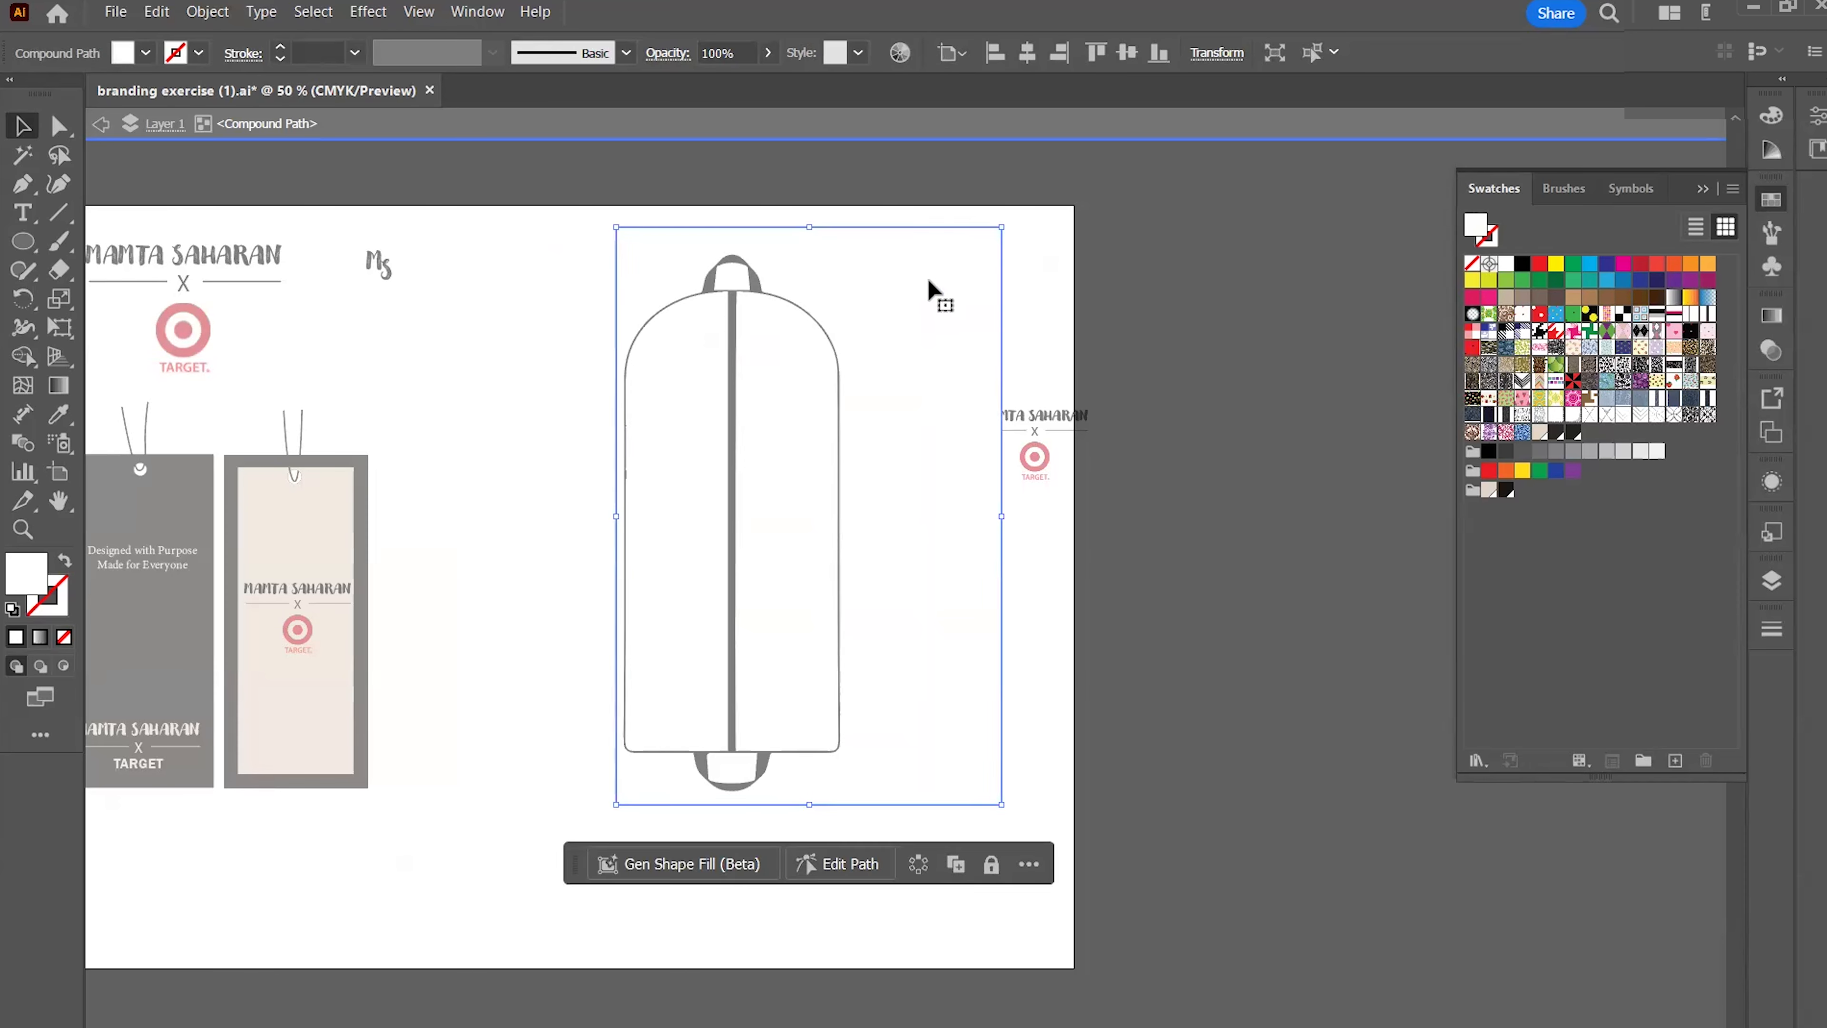
key("ctrl+3")
key("ctrl+alt+3")
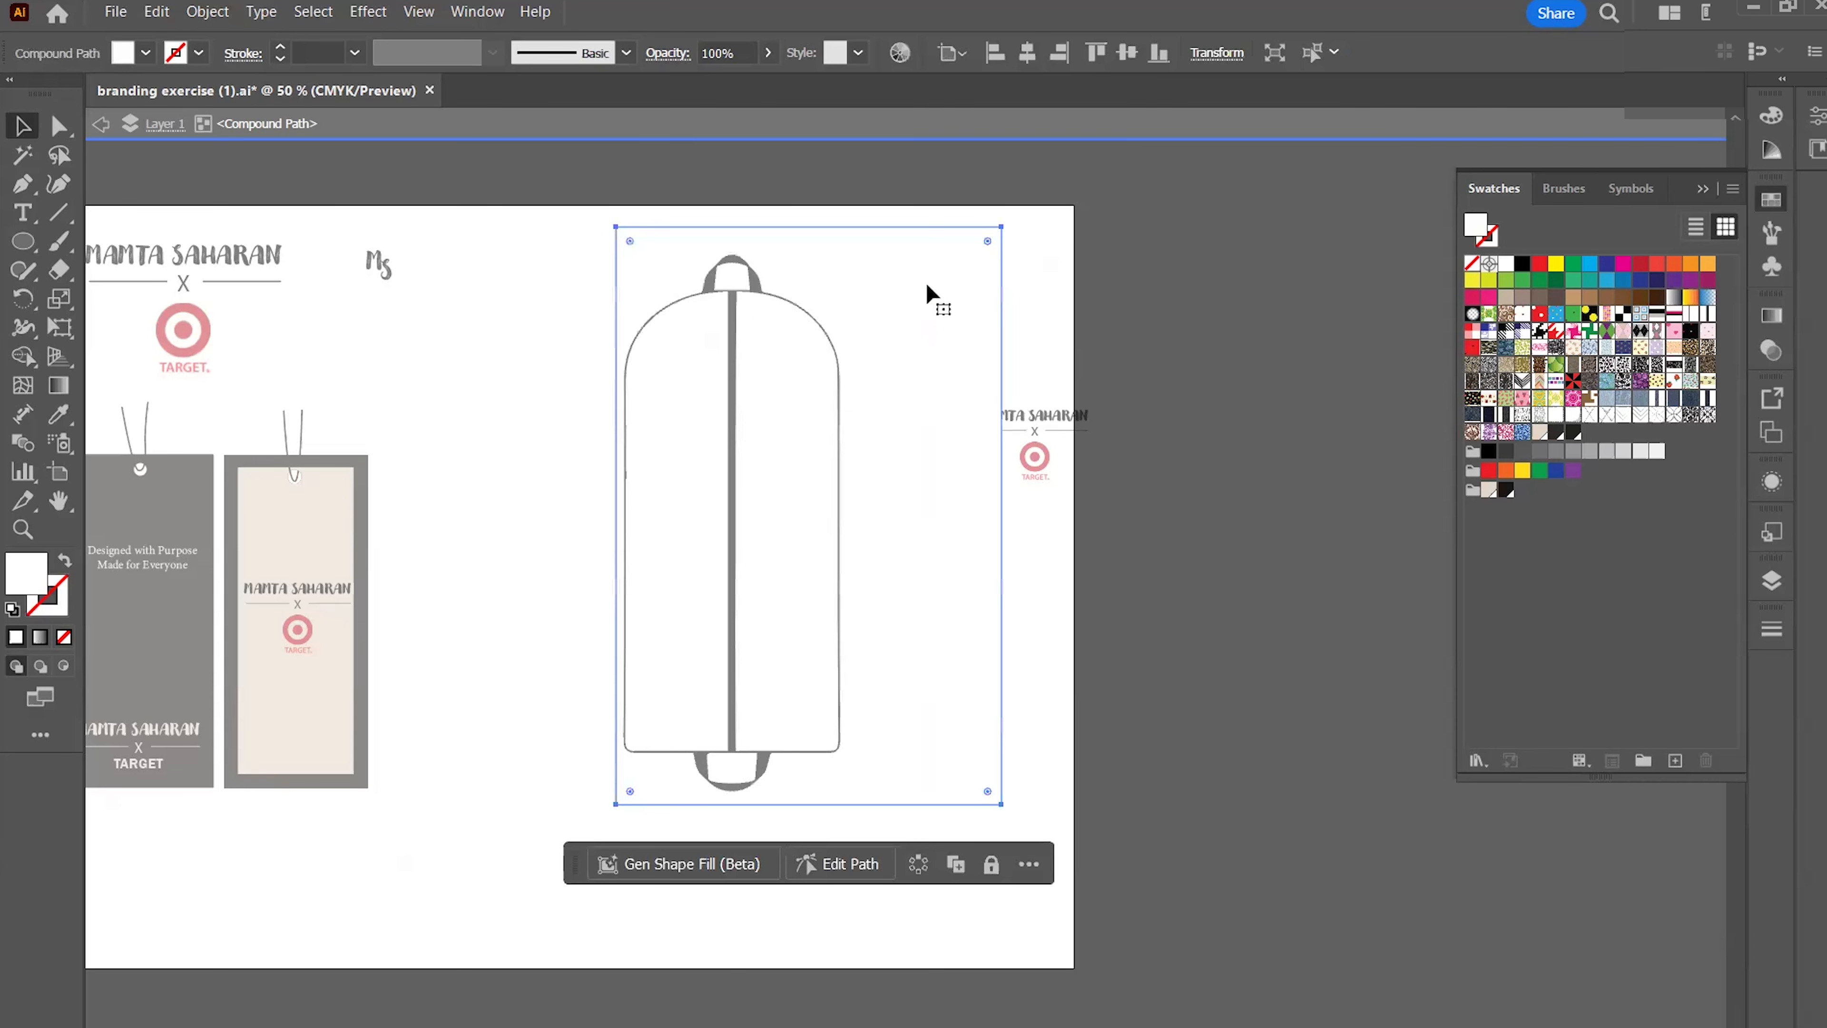
key("ctrl+h")
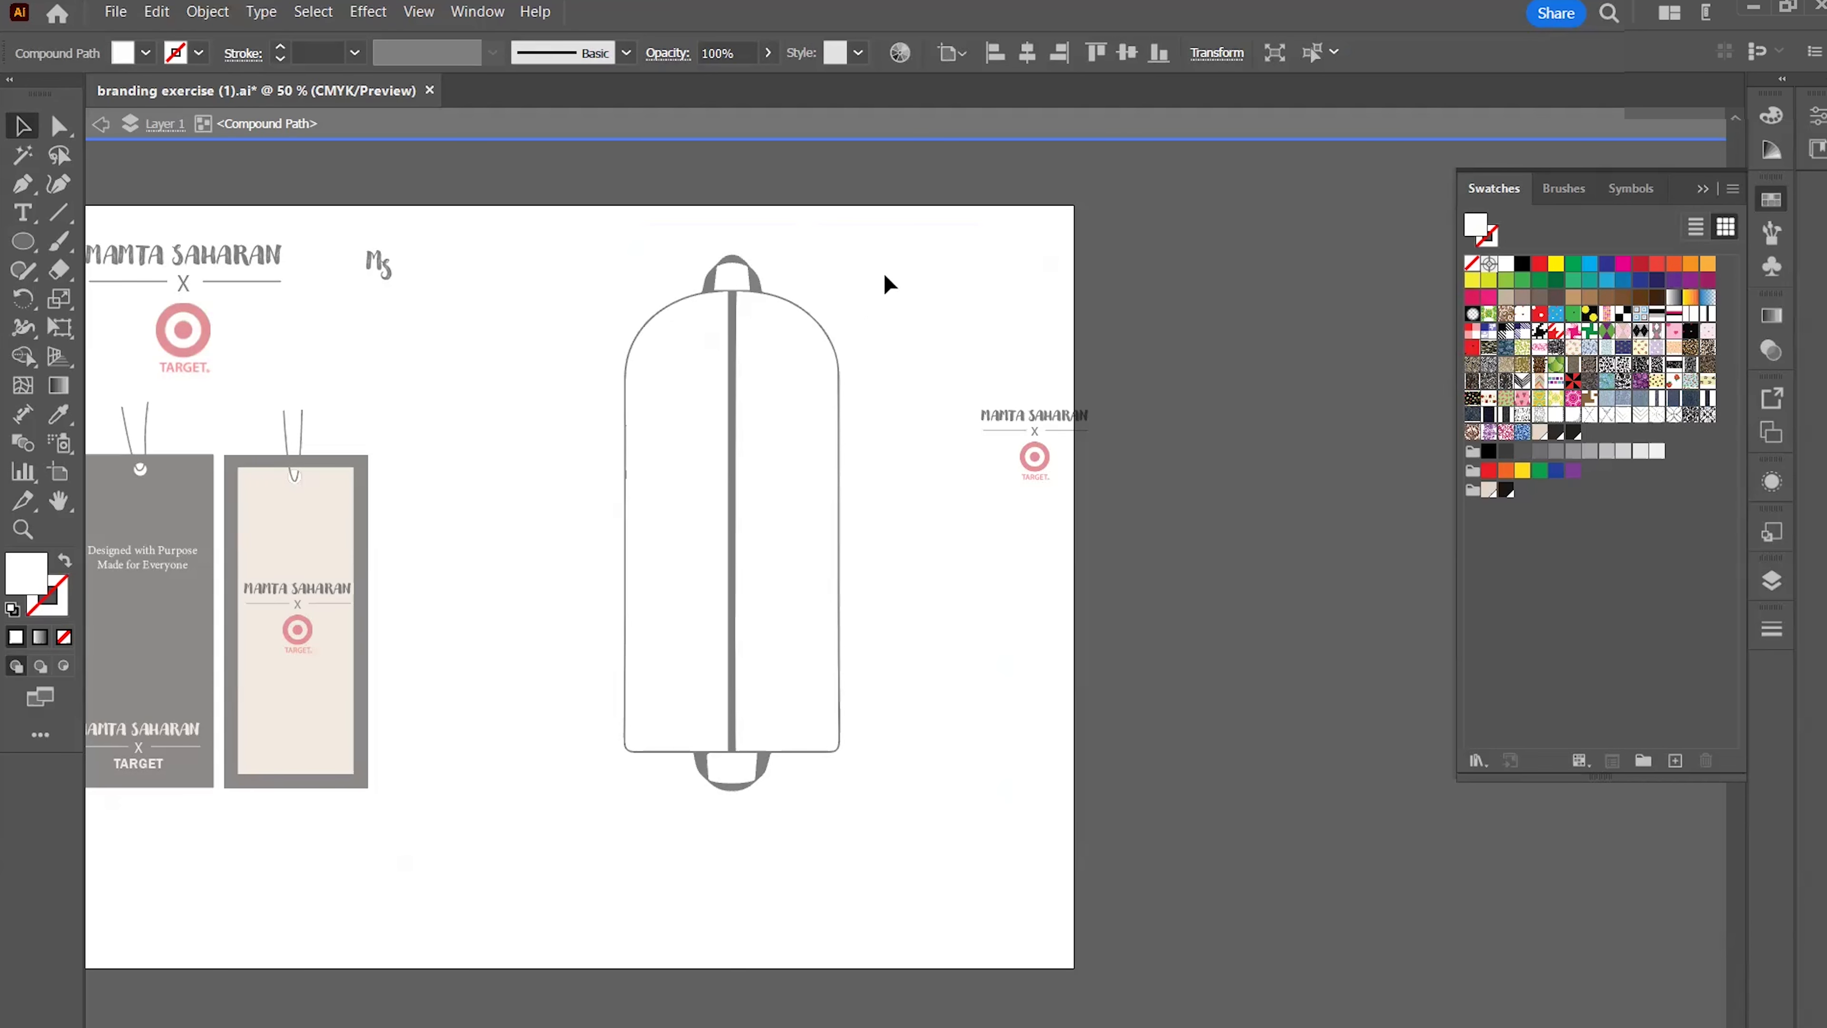
key("ctrl+h")
left_click(939, 288)
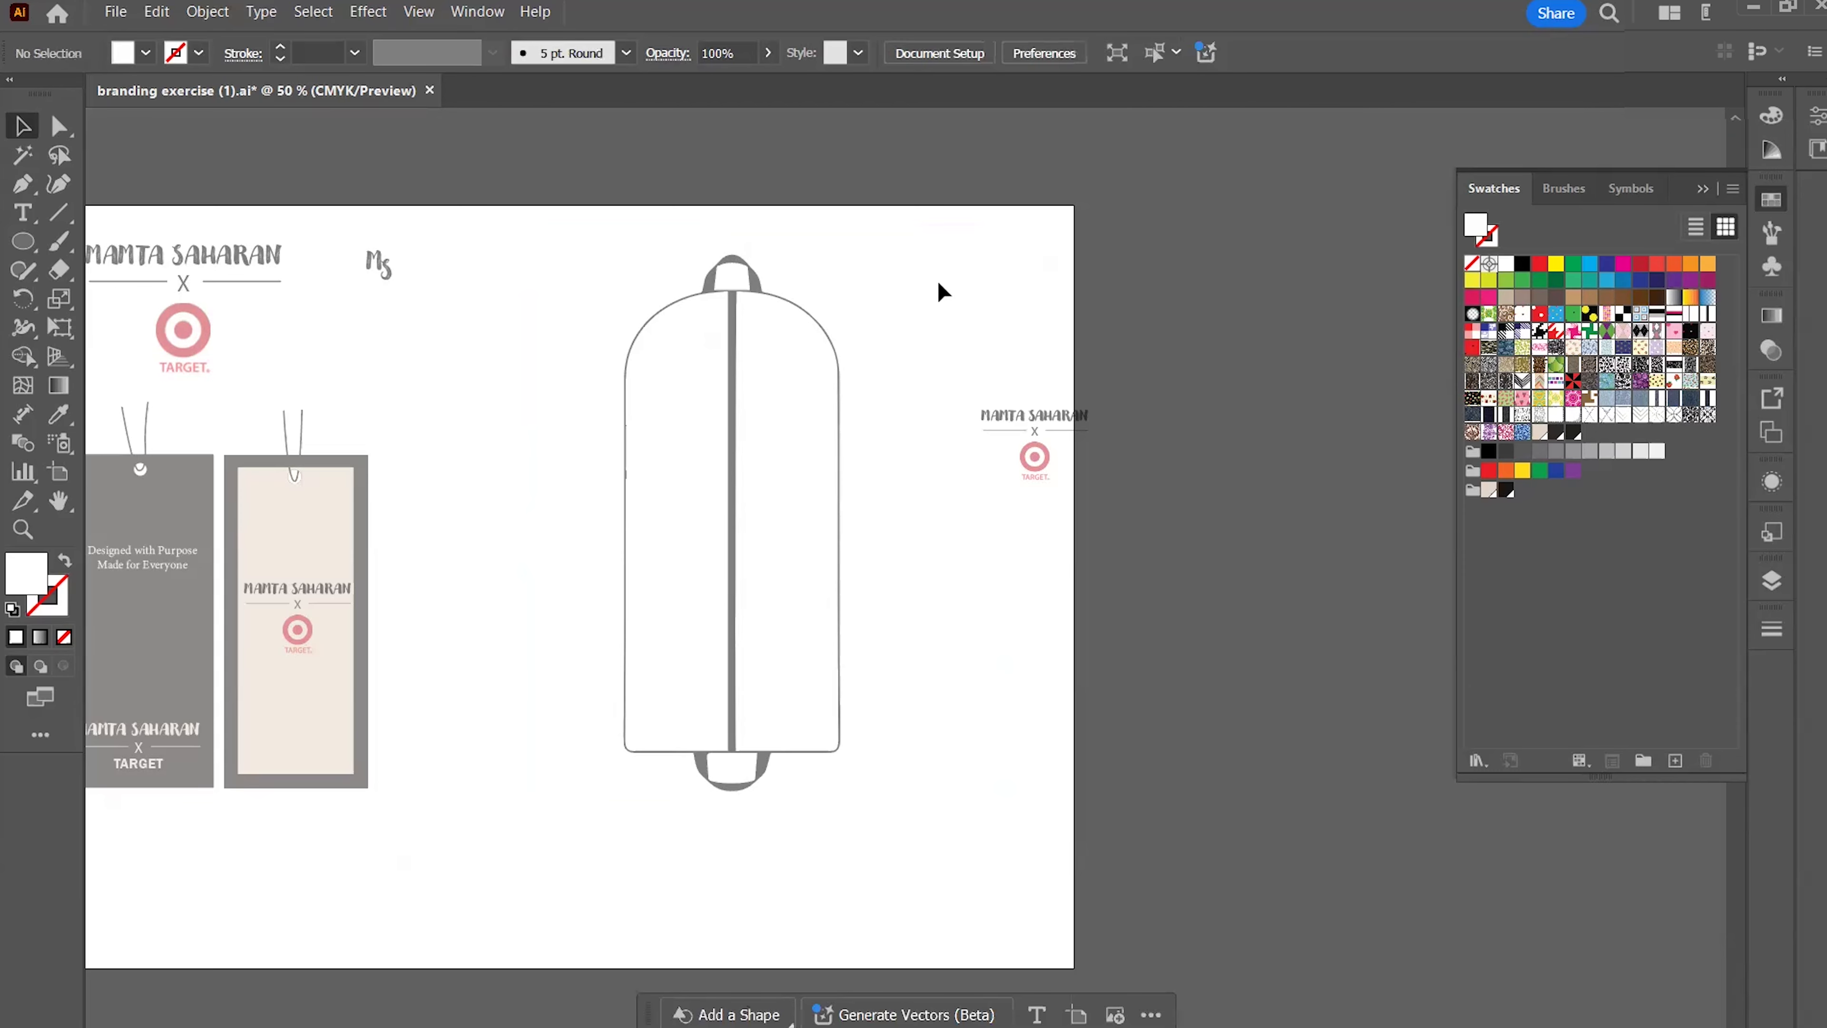
Delete the large white background shape surrounding the garment bag
left_click(872, 289)
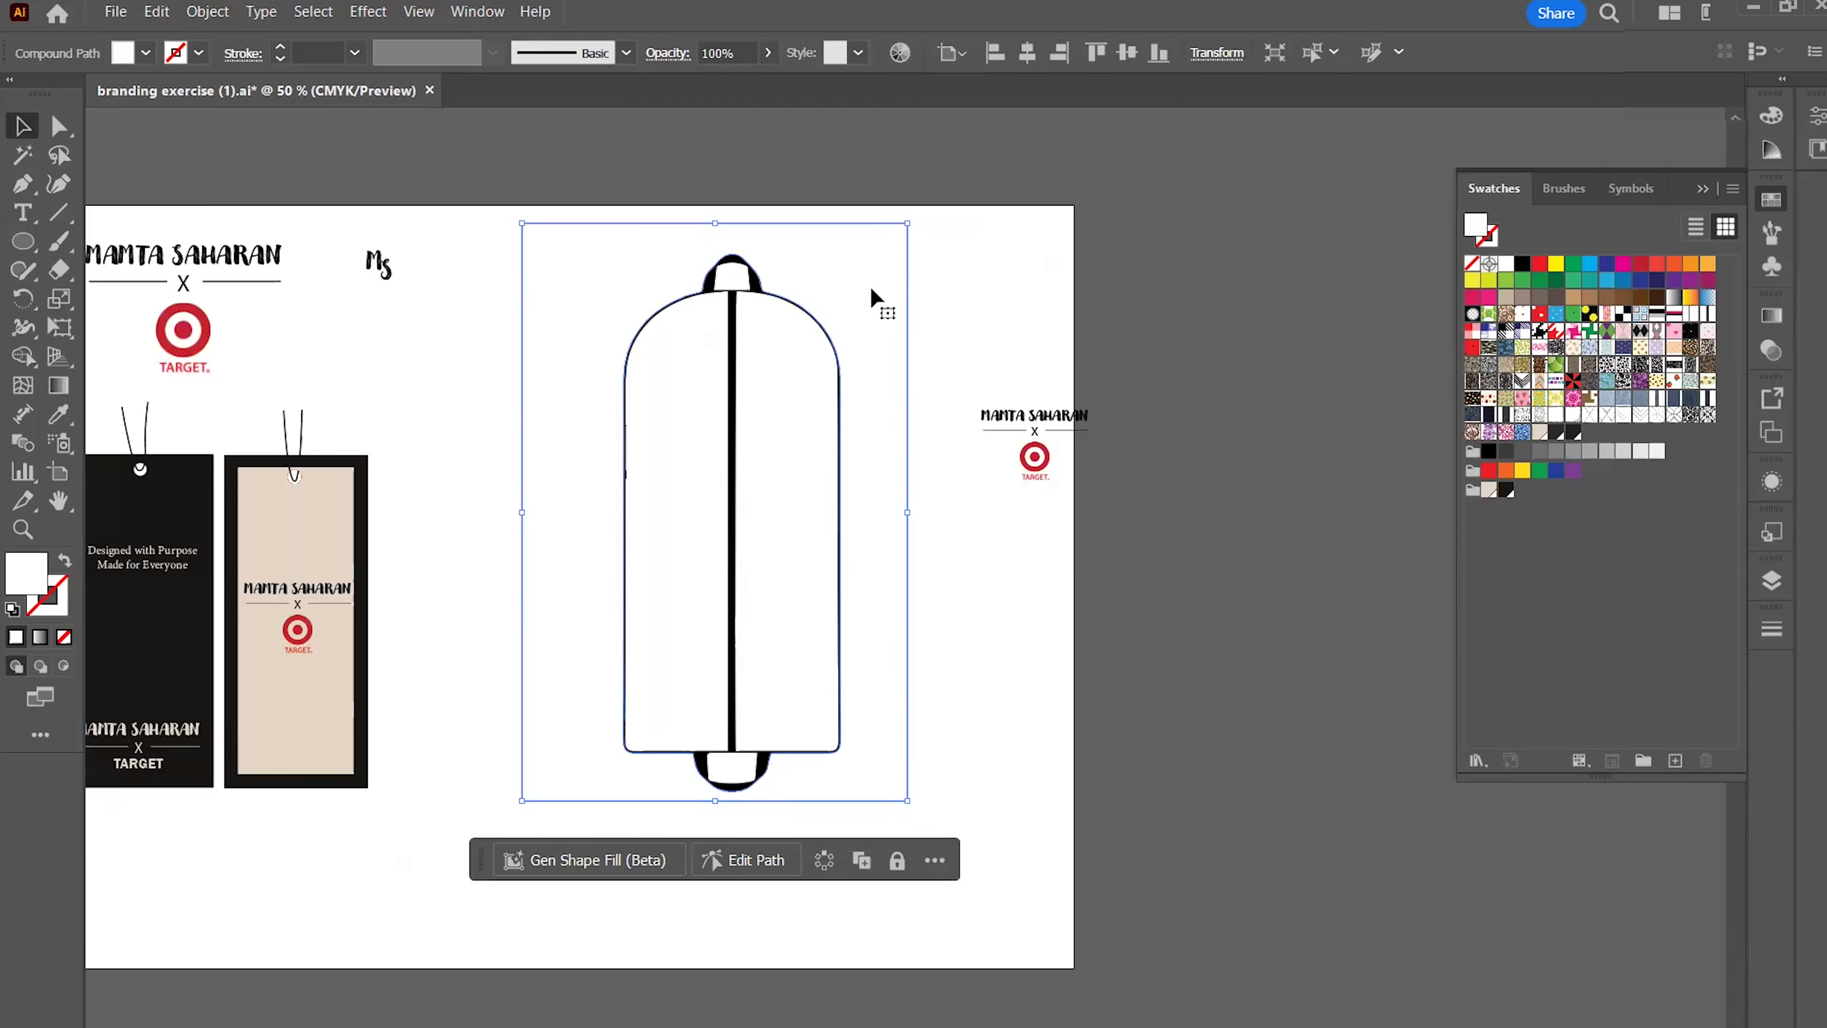
key("Delete")
left_click_drag(870, 289, 844, 310)
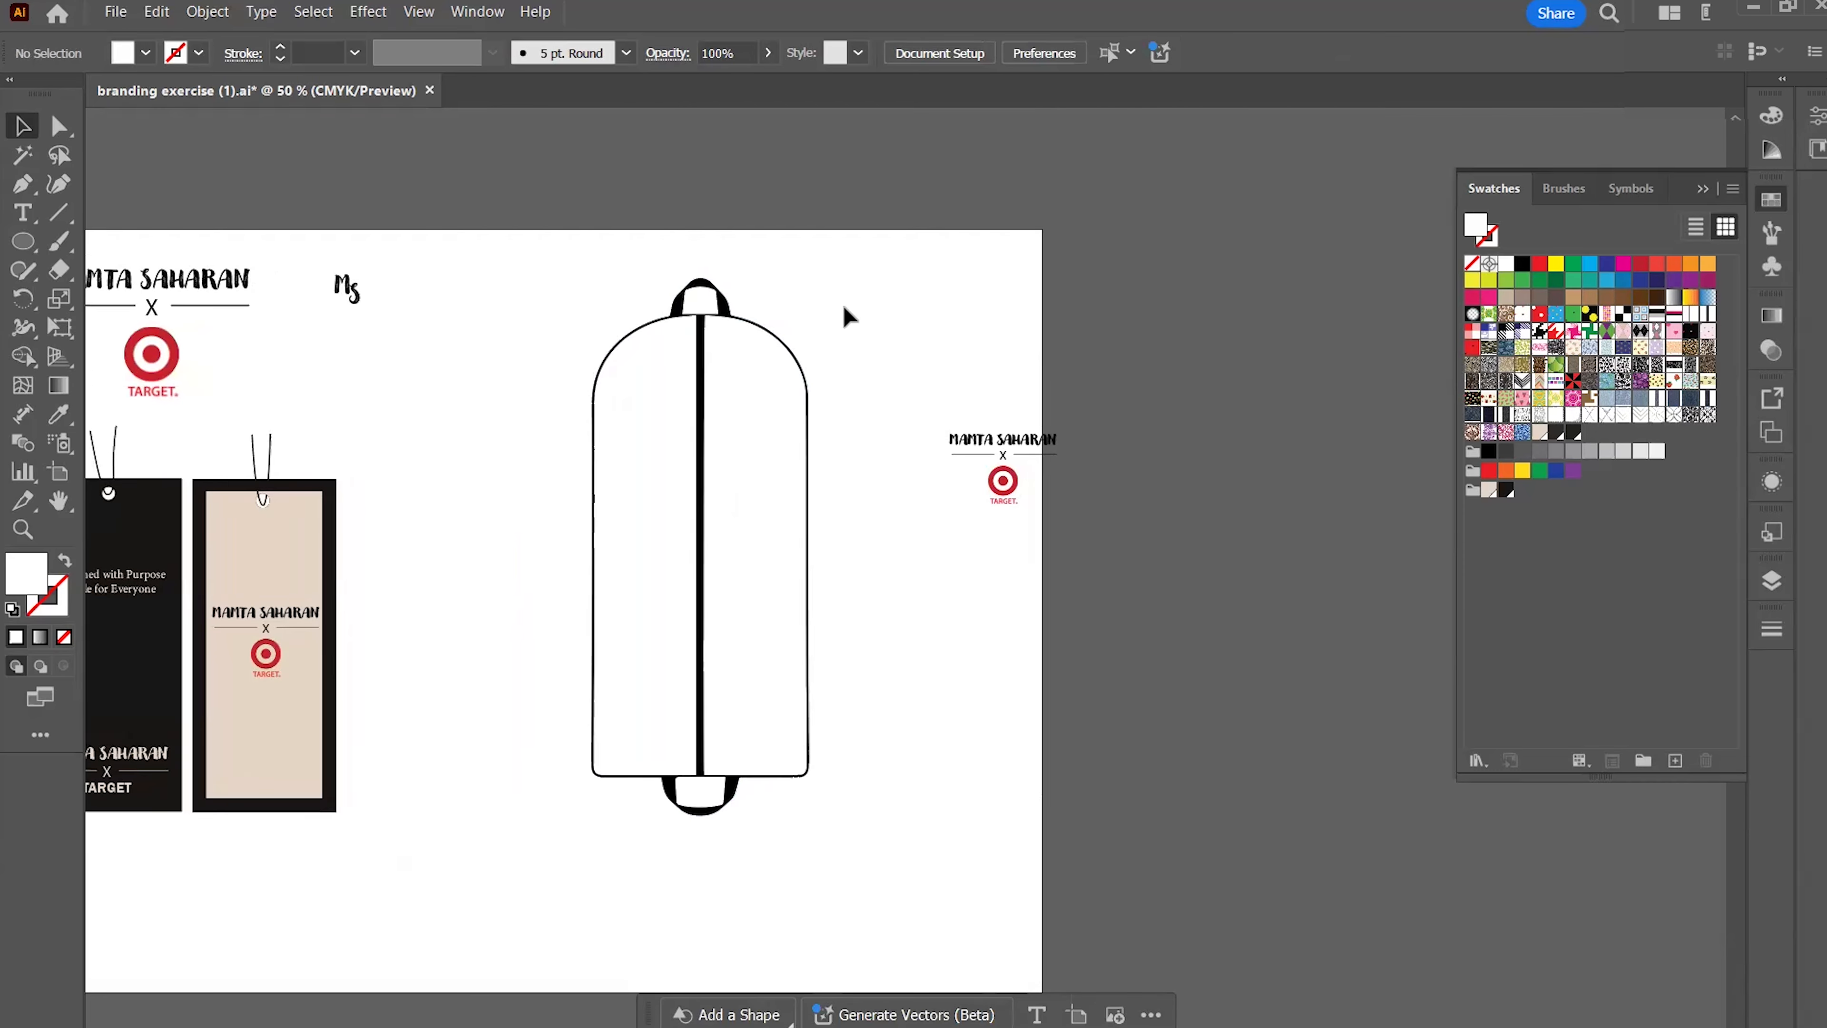
Isolate the garment bag's panel on the logo copy's side of the zipper and fill it with the beige swatch C=9 M=14 Y=21 K=0 copy 2
scroll(815, 317, "up", 3)
left_click(676, 368)
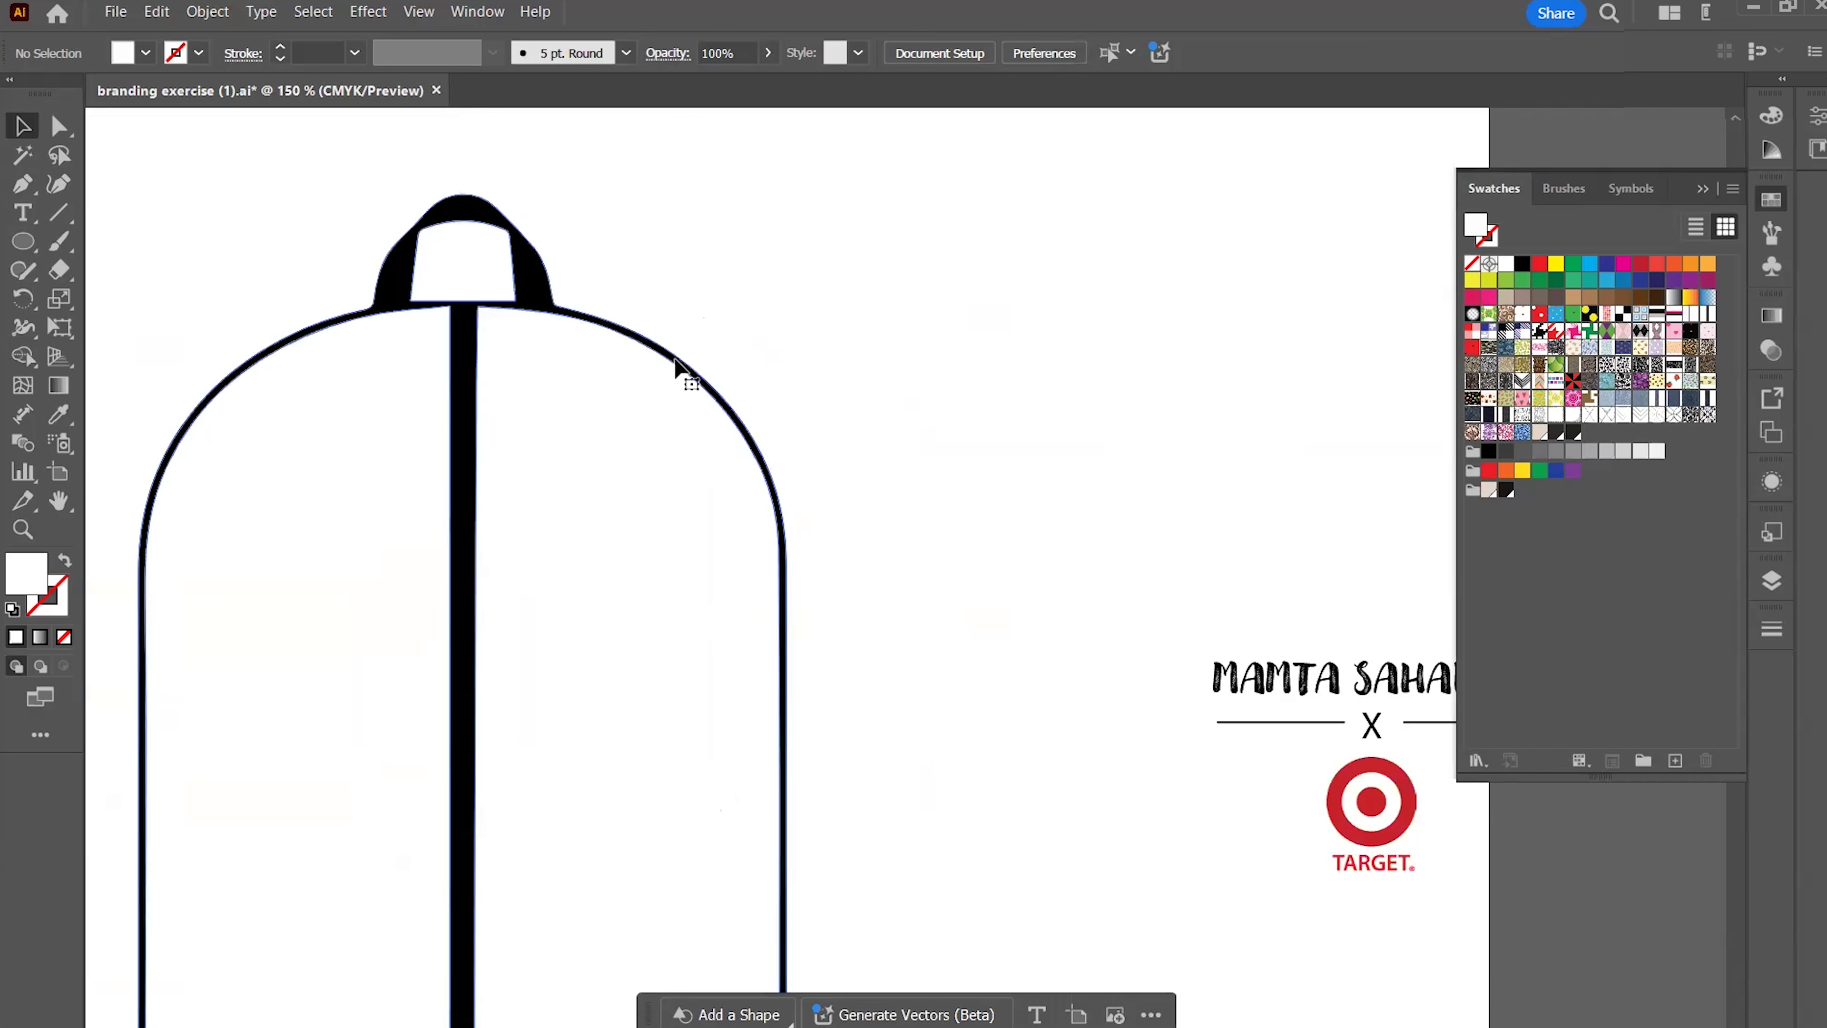
double_click(612, 418)
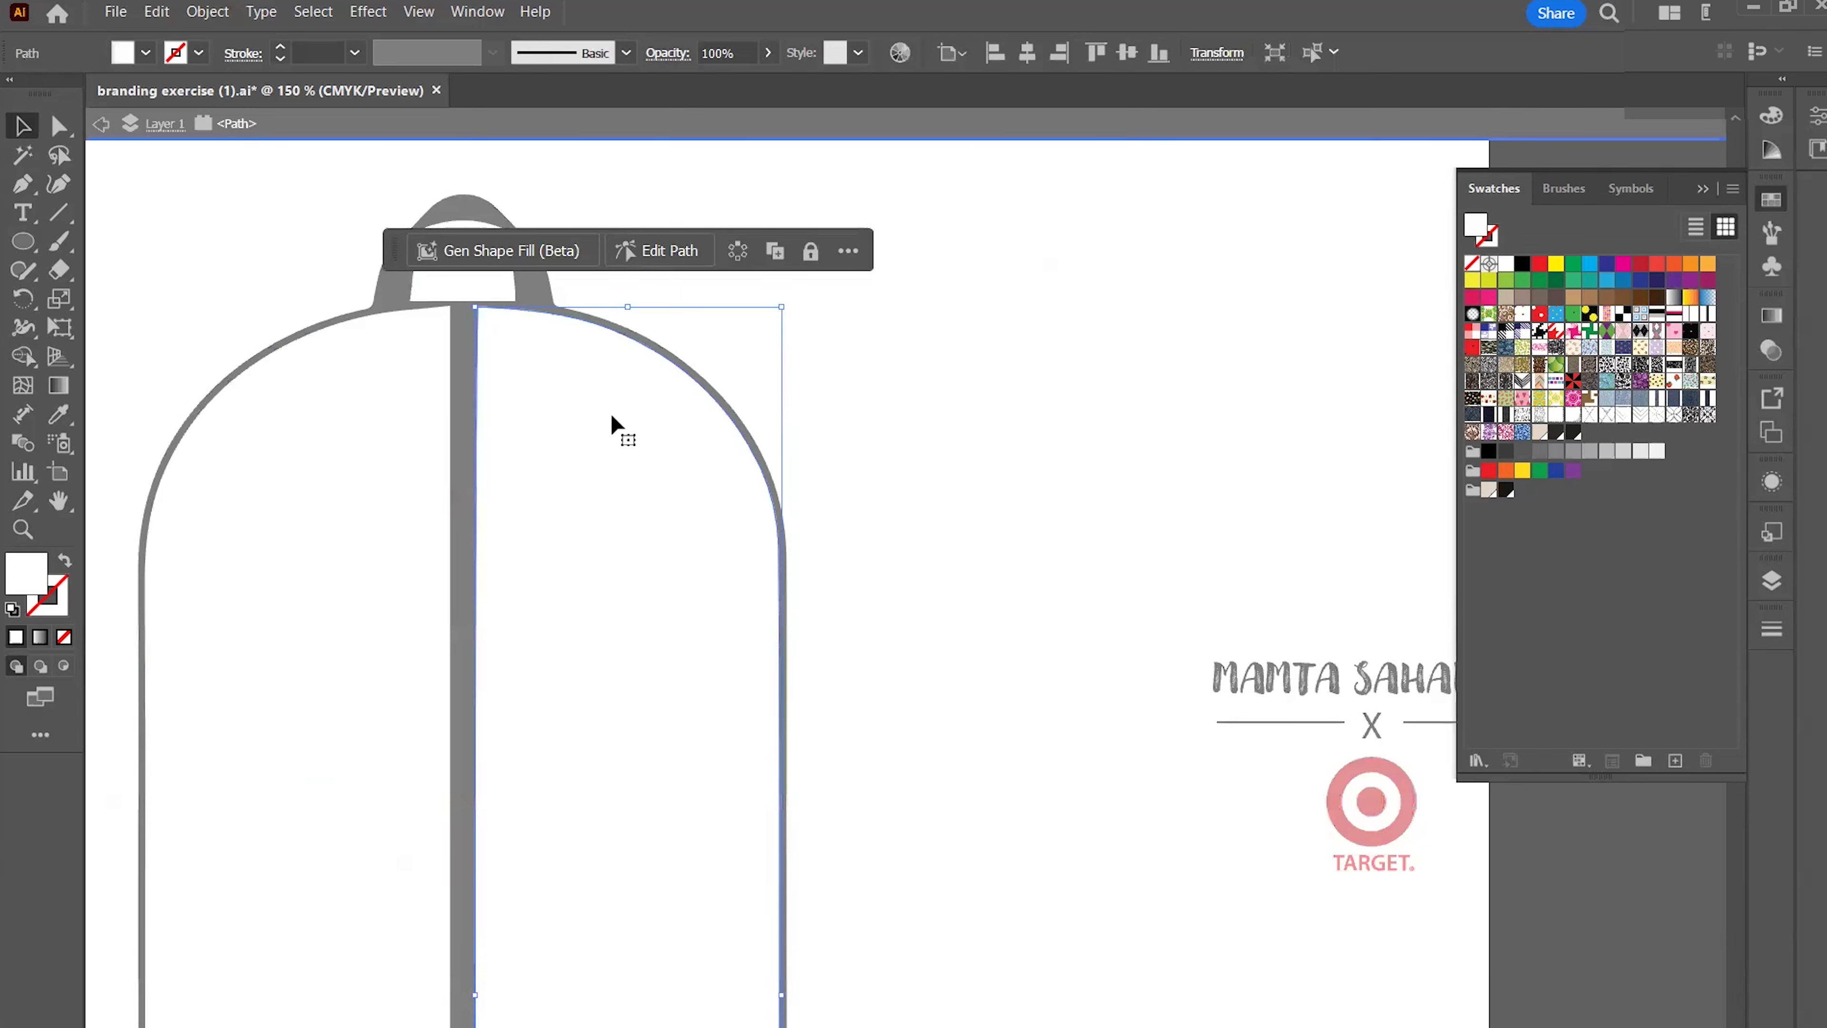
left_click(1489, 490)
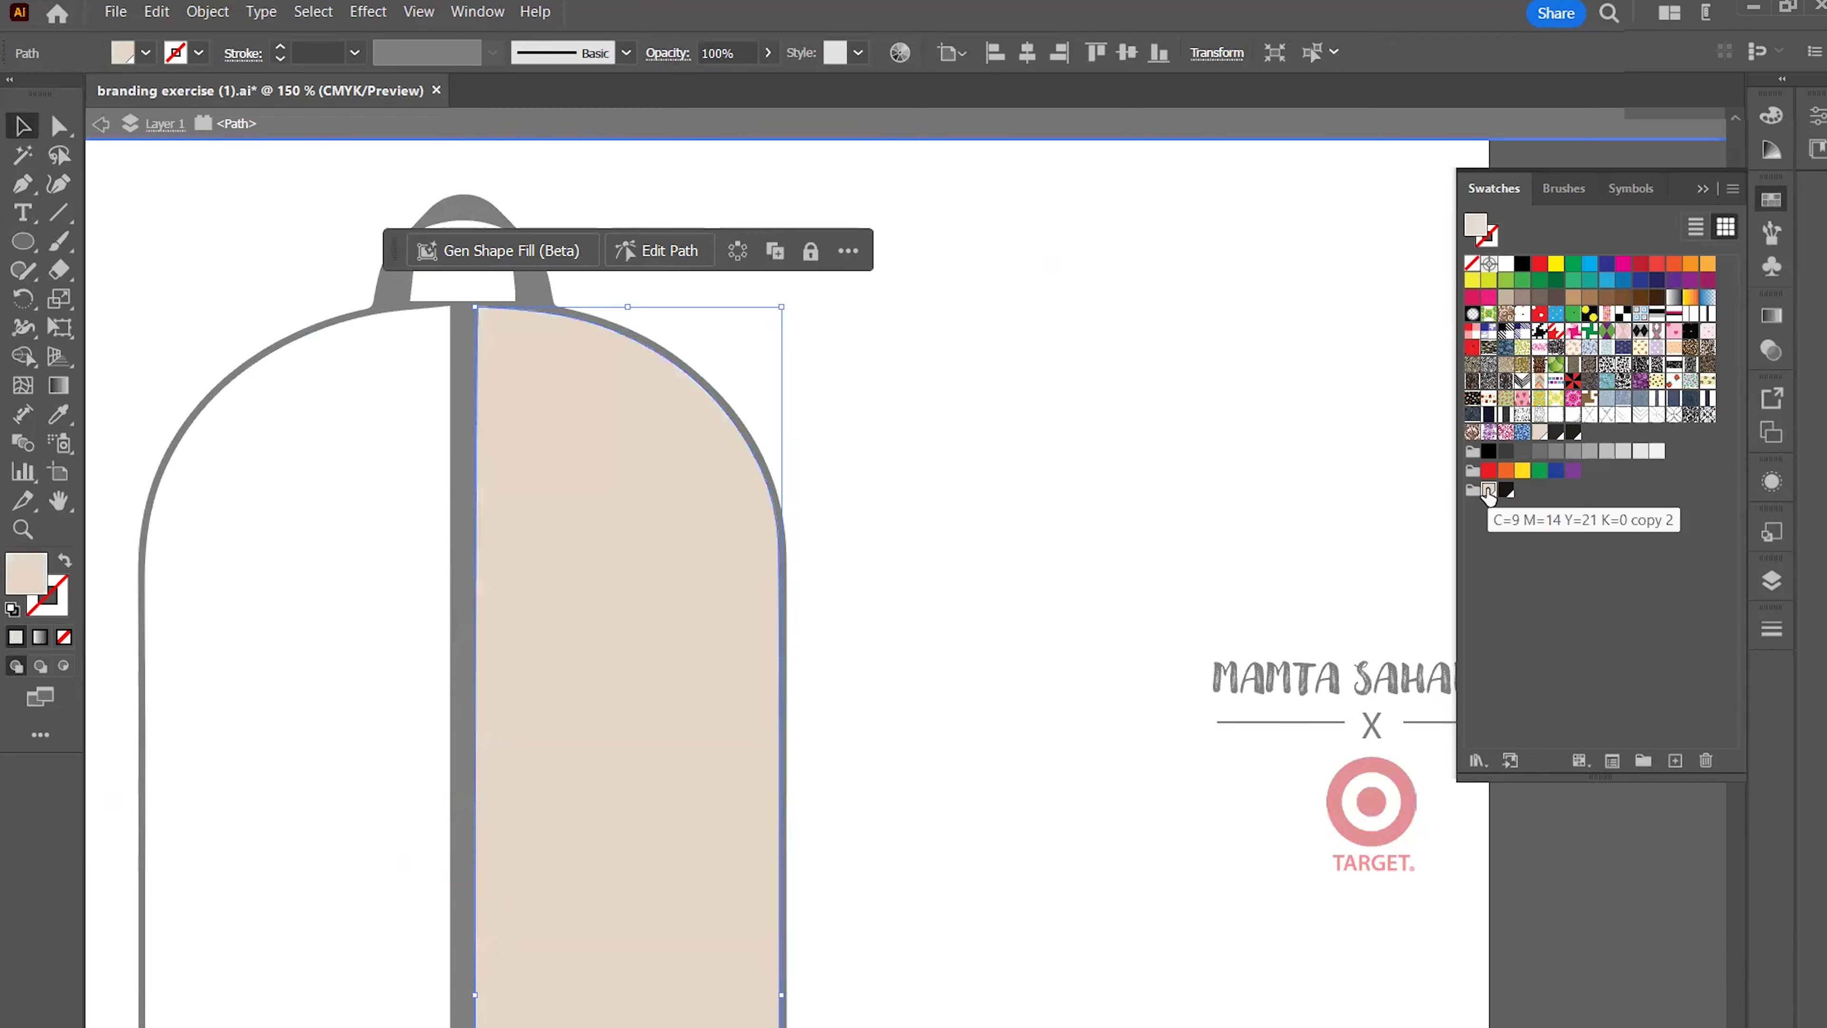
left_click(1084, 431)
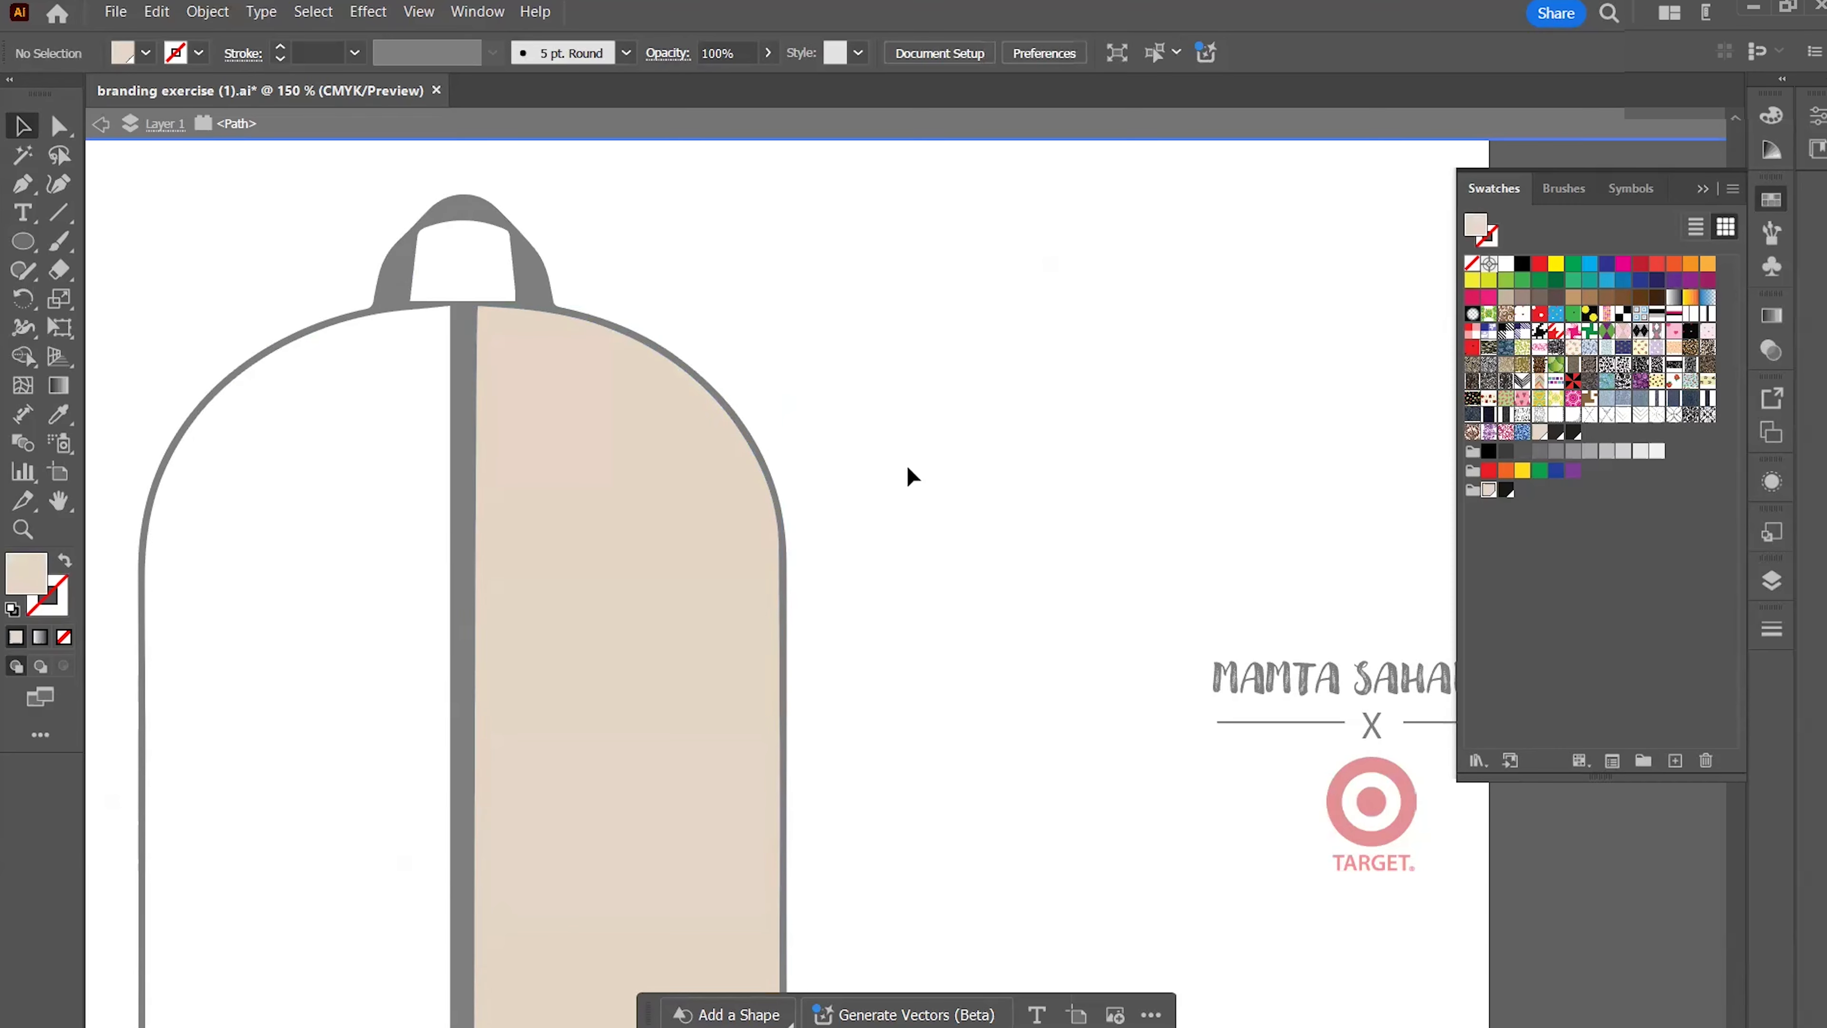
double_click(908, 468)
Fill the garment bag's remaining white main panel, on the hang tag side of the zipper, with the same beige swatch
left_click_drag(1173, 383, 1290, 374)
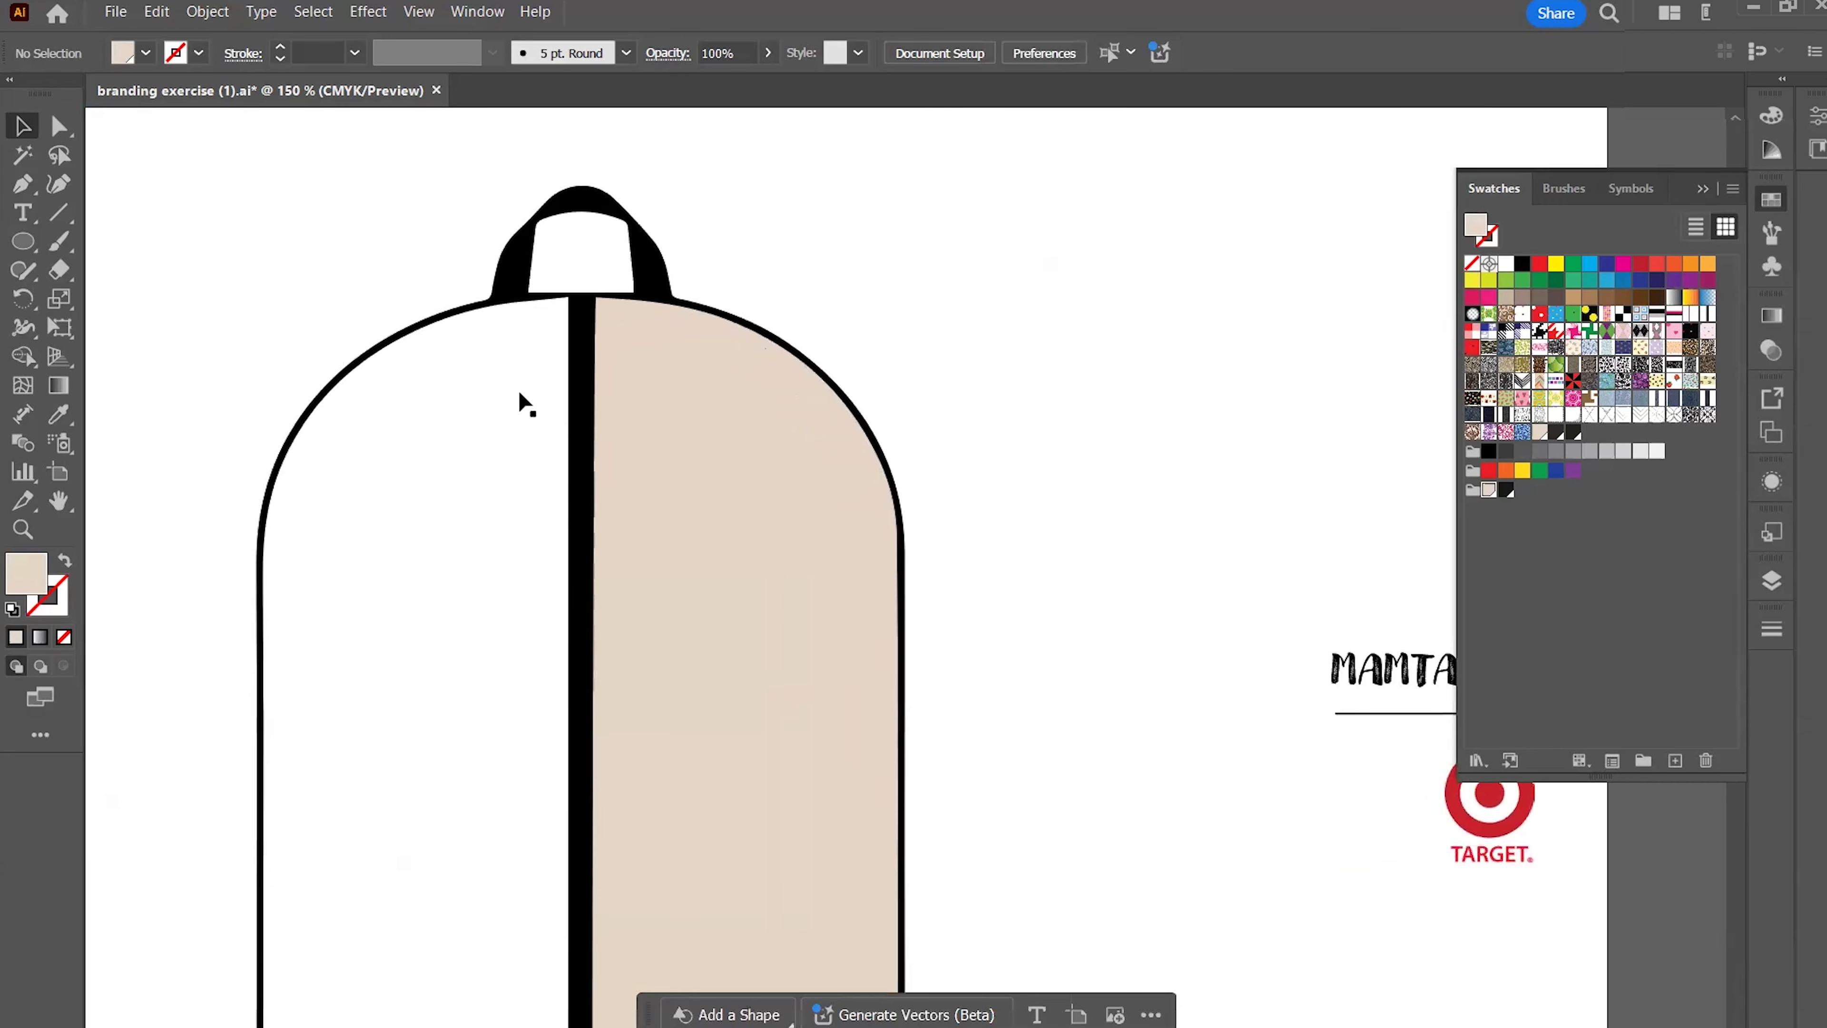
left_click(448, 351)
left_click(1489, 491)
left_click(1075, 455)
scroll(1075, 455, "down", 3)
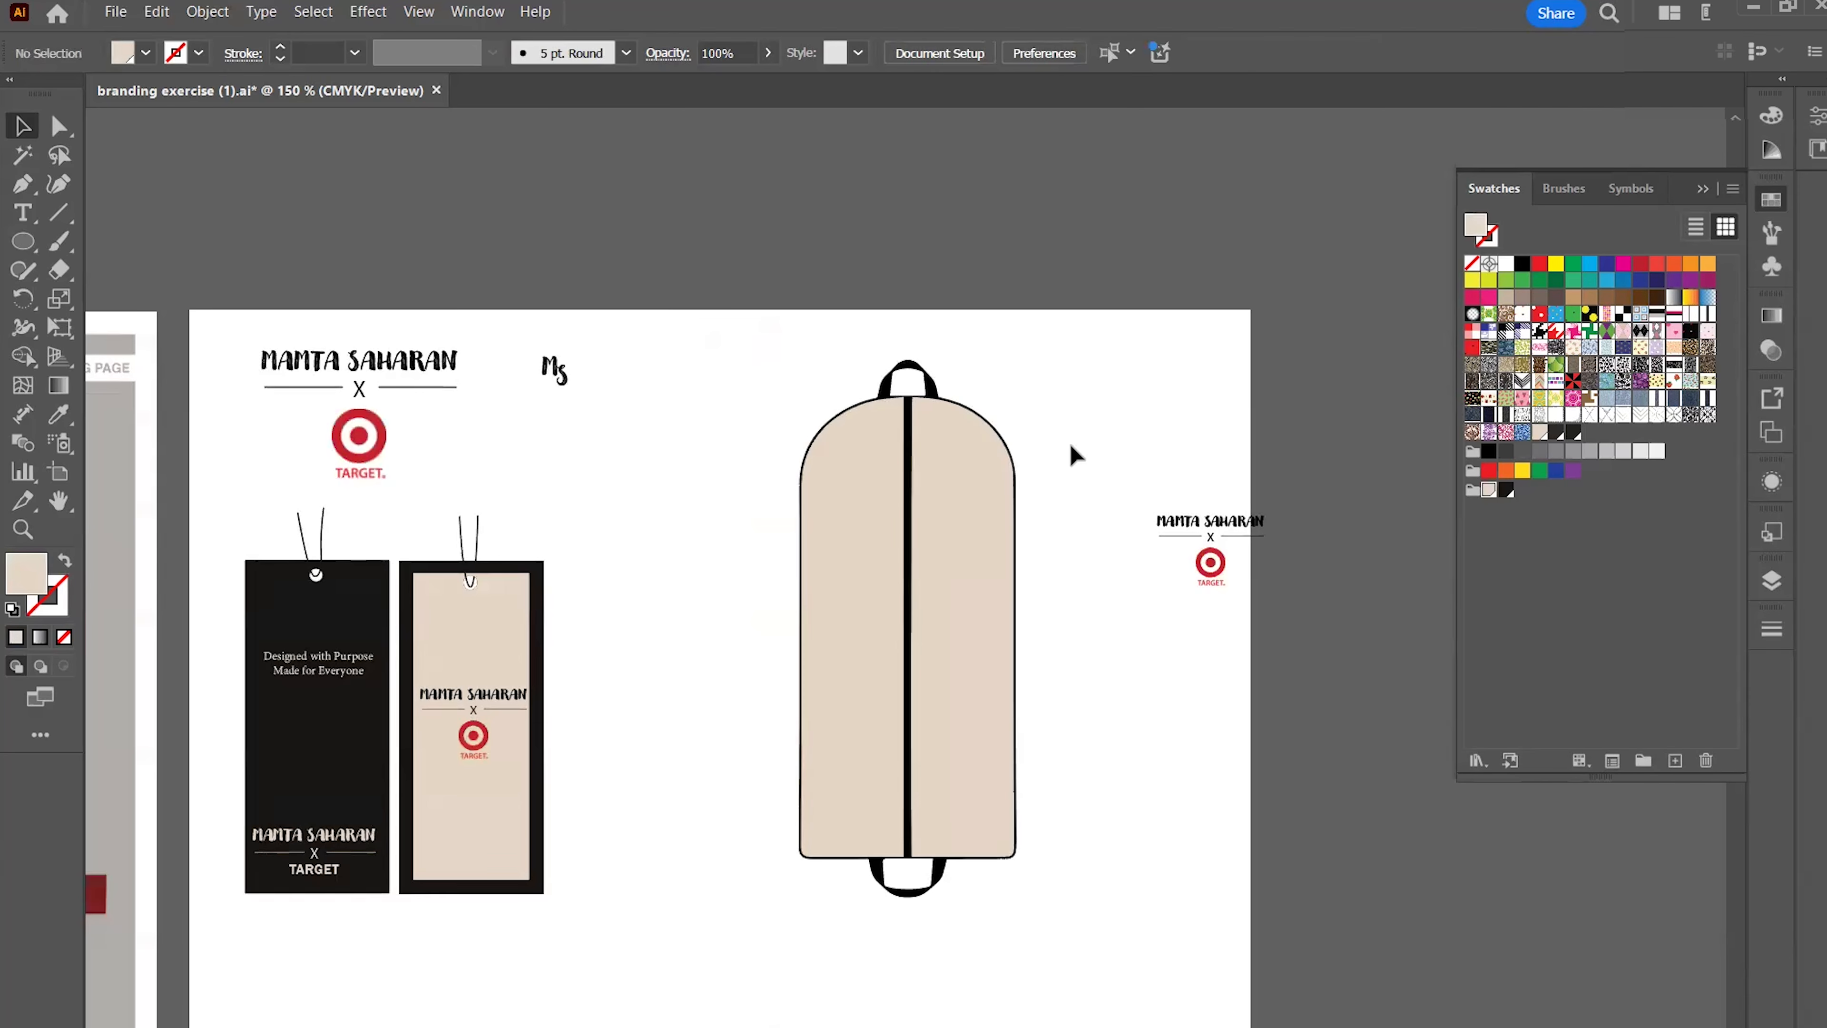
Bring the co-branded logo copy to the front and place it just beside the garment bag, at about X 946 pt, Y 225 pt
left_click_drag(1198, 533, 1144, 488)
right_click(1144, 488)
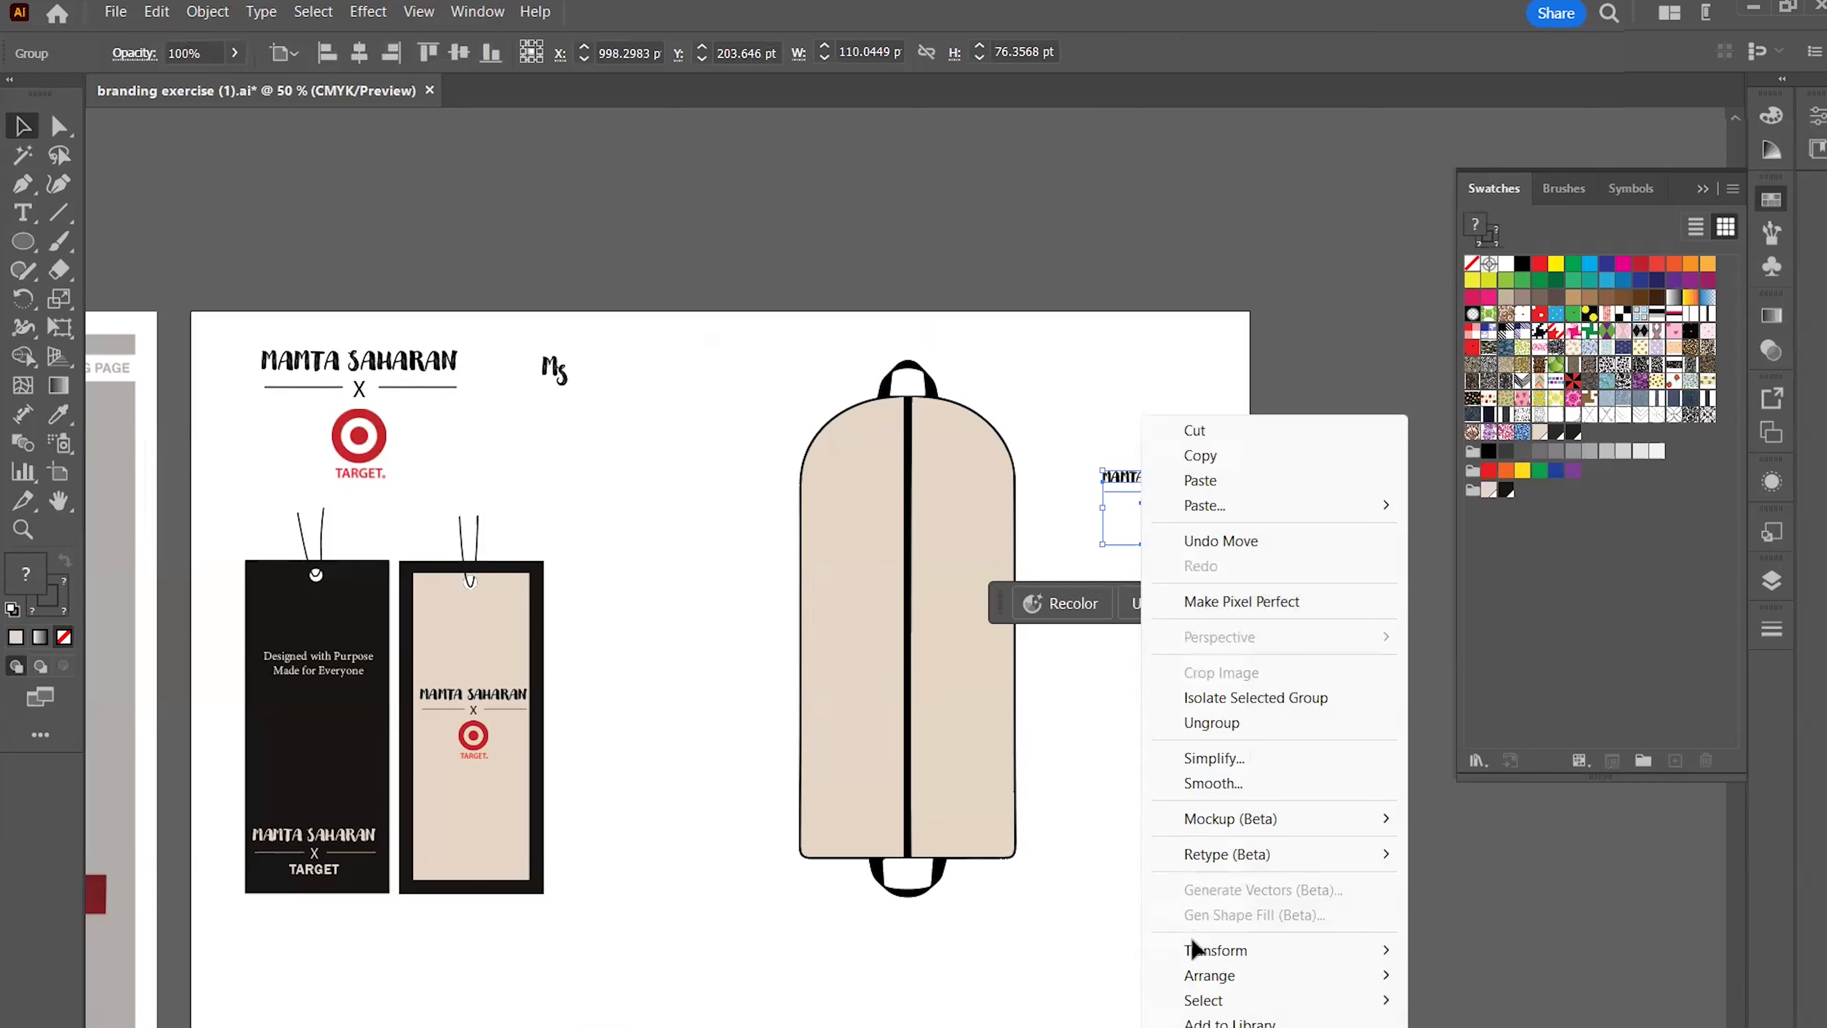
mouse_move(1194, 976)
left_click(1470, 976)
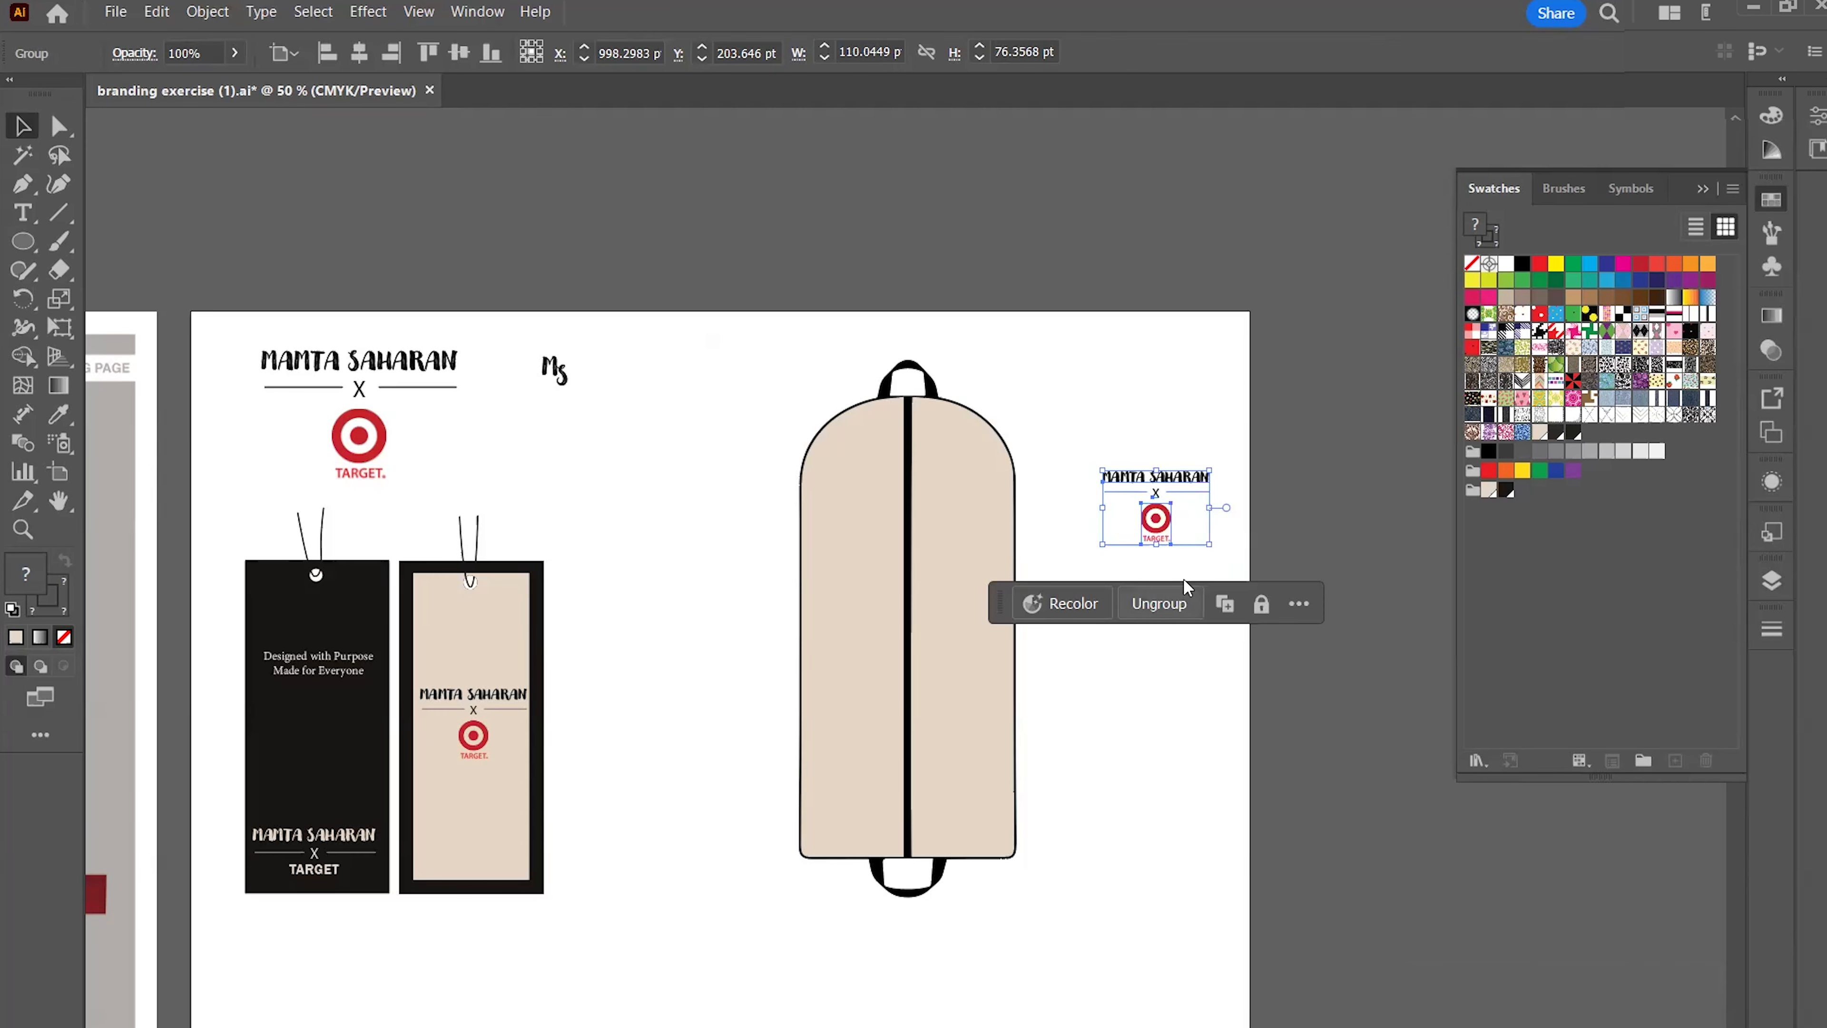
left_click_drag(1123, 547, 1070, 568)
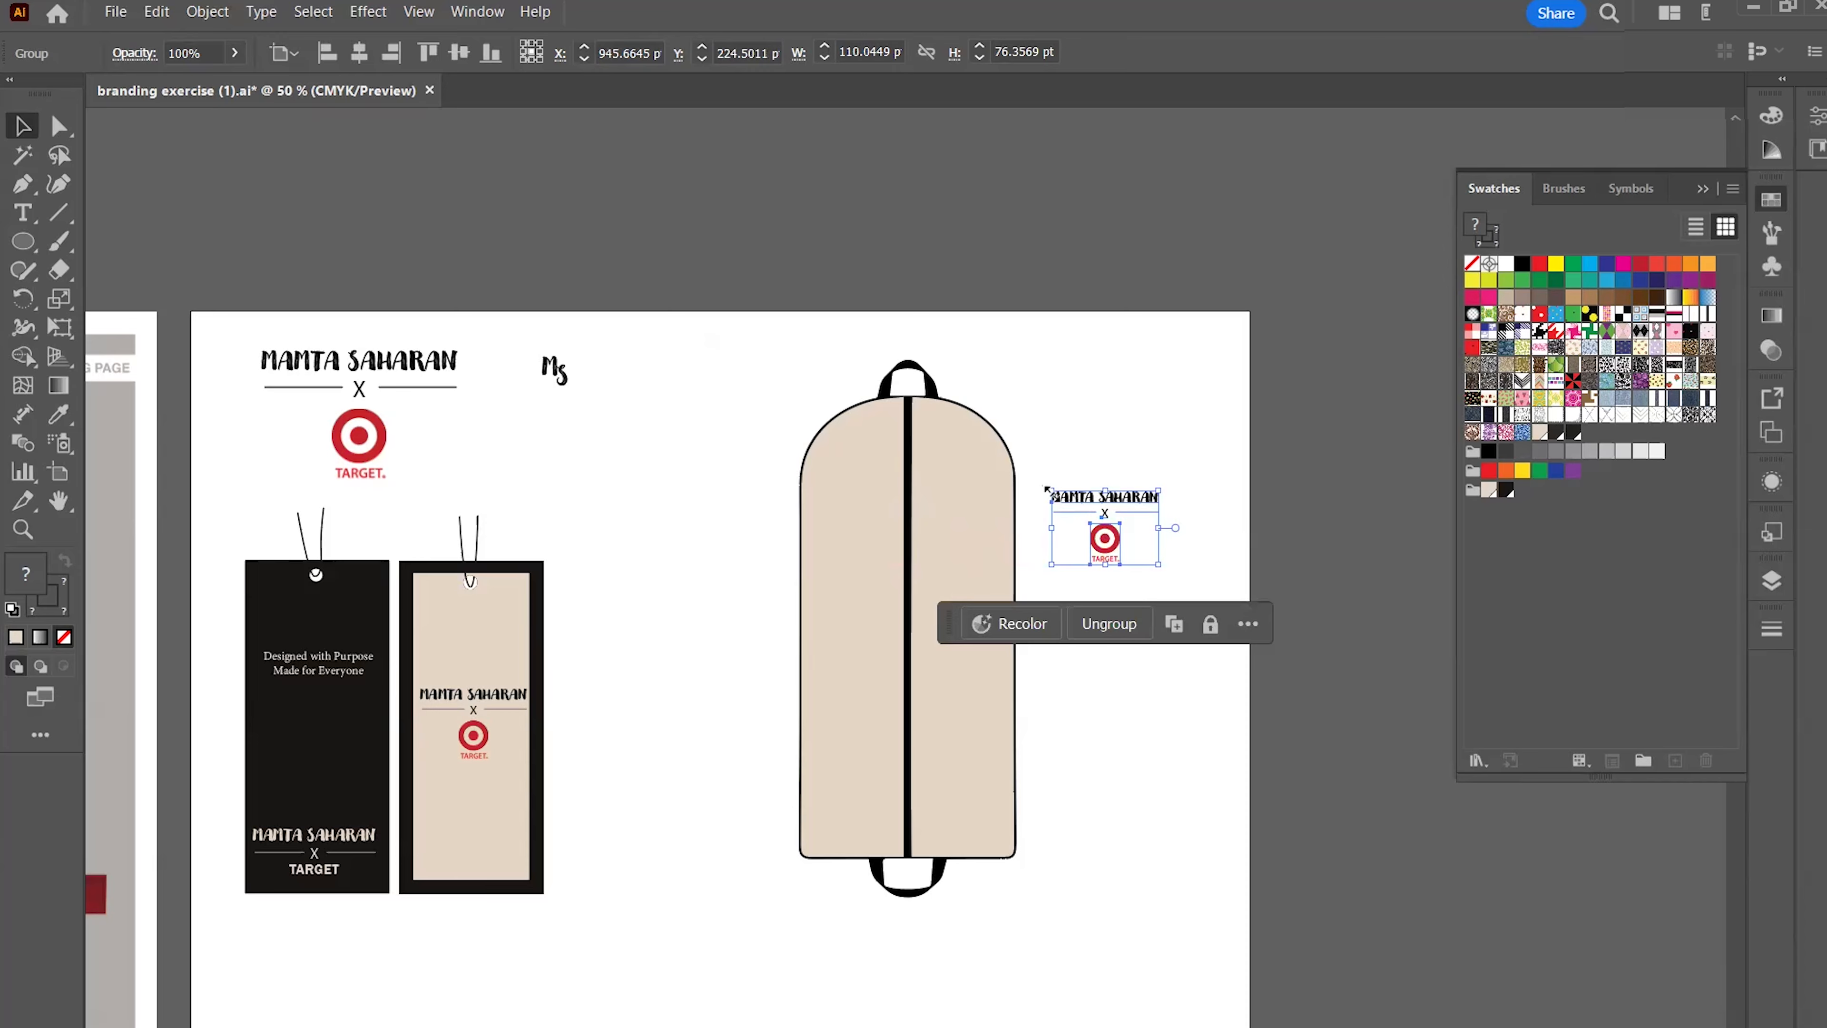
Scale the co-branded logo copy down to about 86 by 60 pt and place it on the garment bag's panel beside the zipper
left_click_drag(1047, 490, 950, 602)
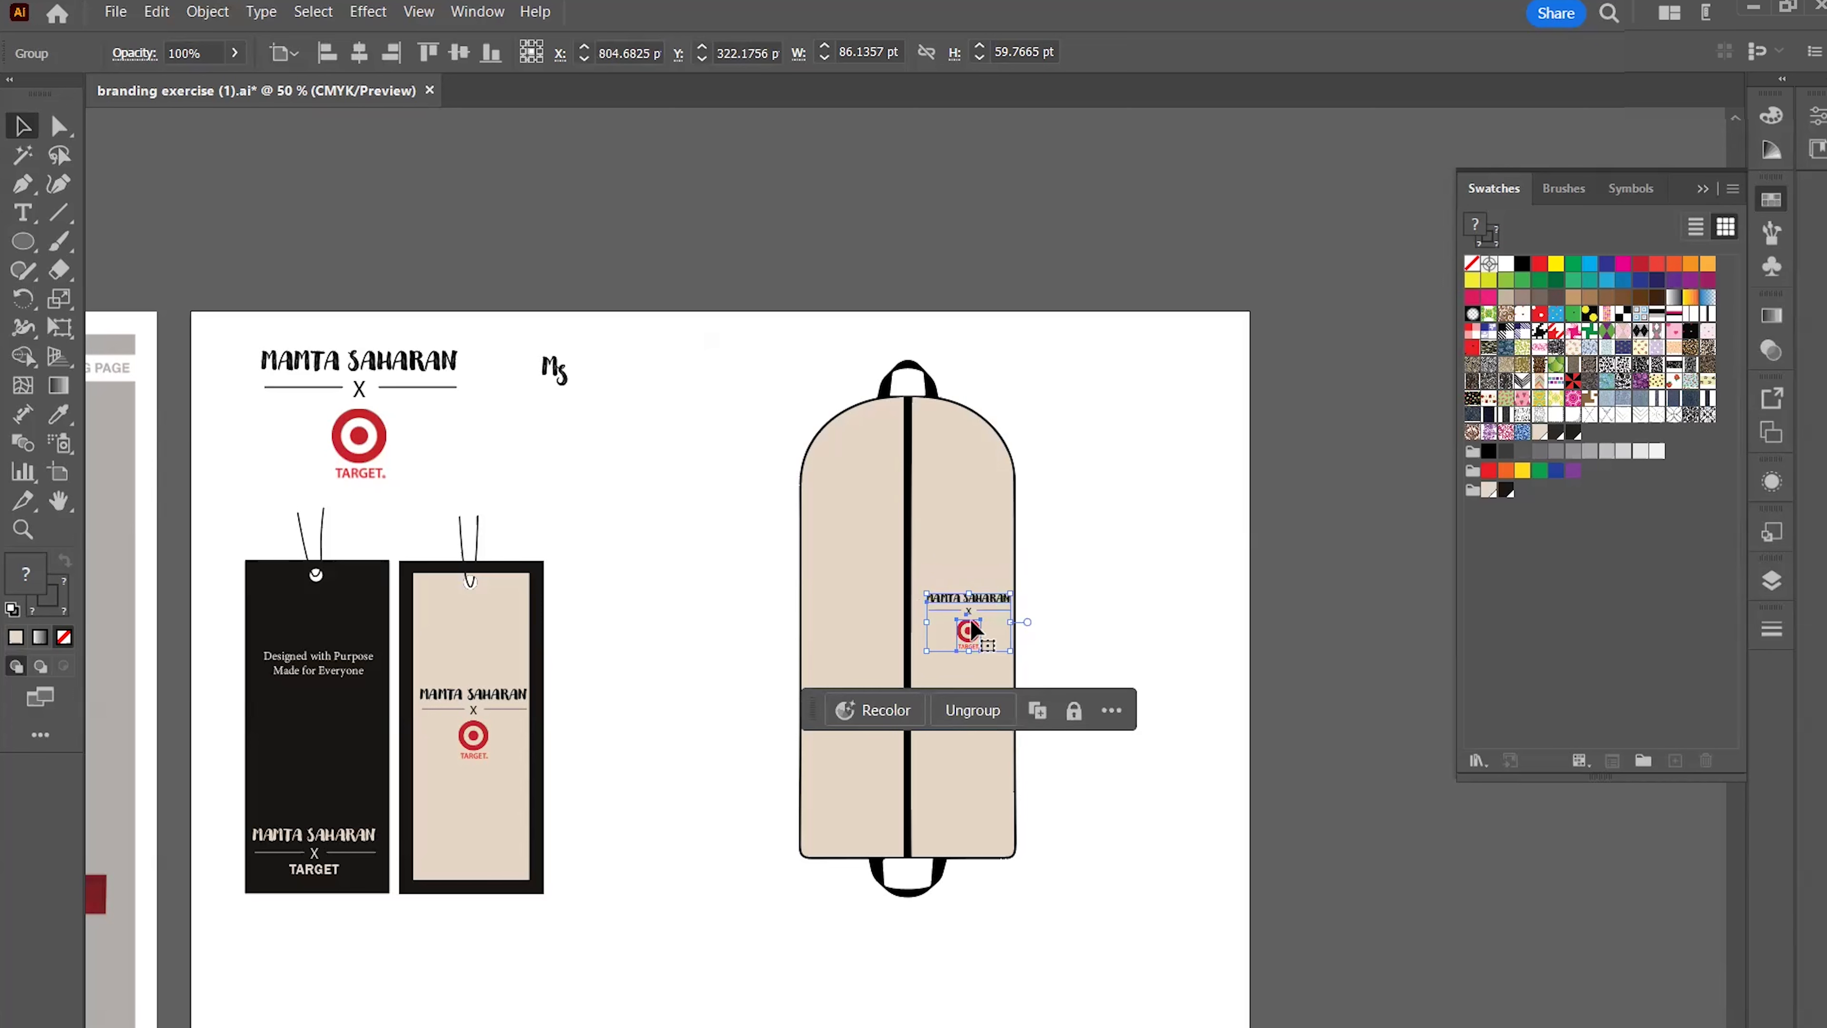
left_click(1095, 563)
scroll(965, 543, "up", 3)
scroll(964, 543, "down", 3)
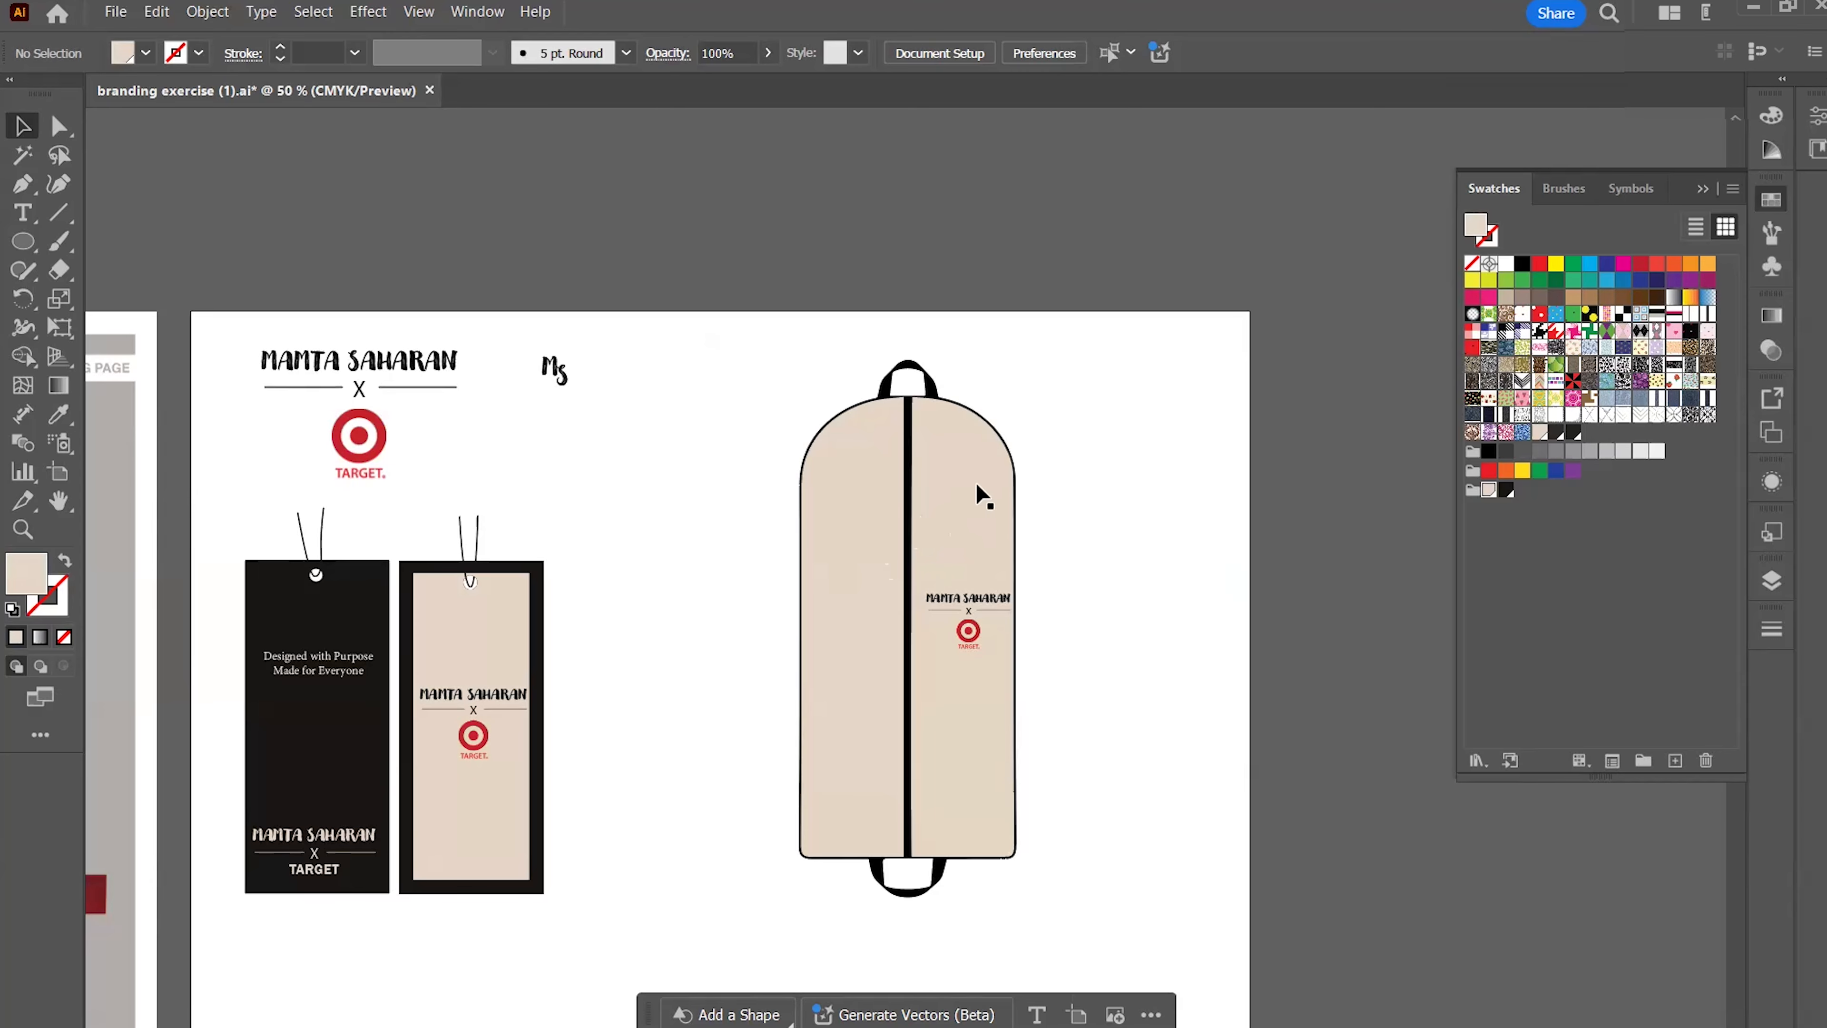
Insert the Metal zipper 2 symbol in the blank area beside the garment bag
left_click(1770, 273)
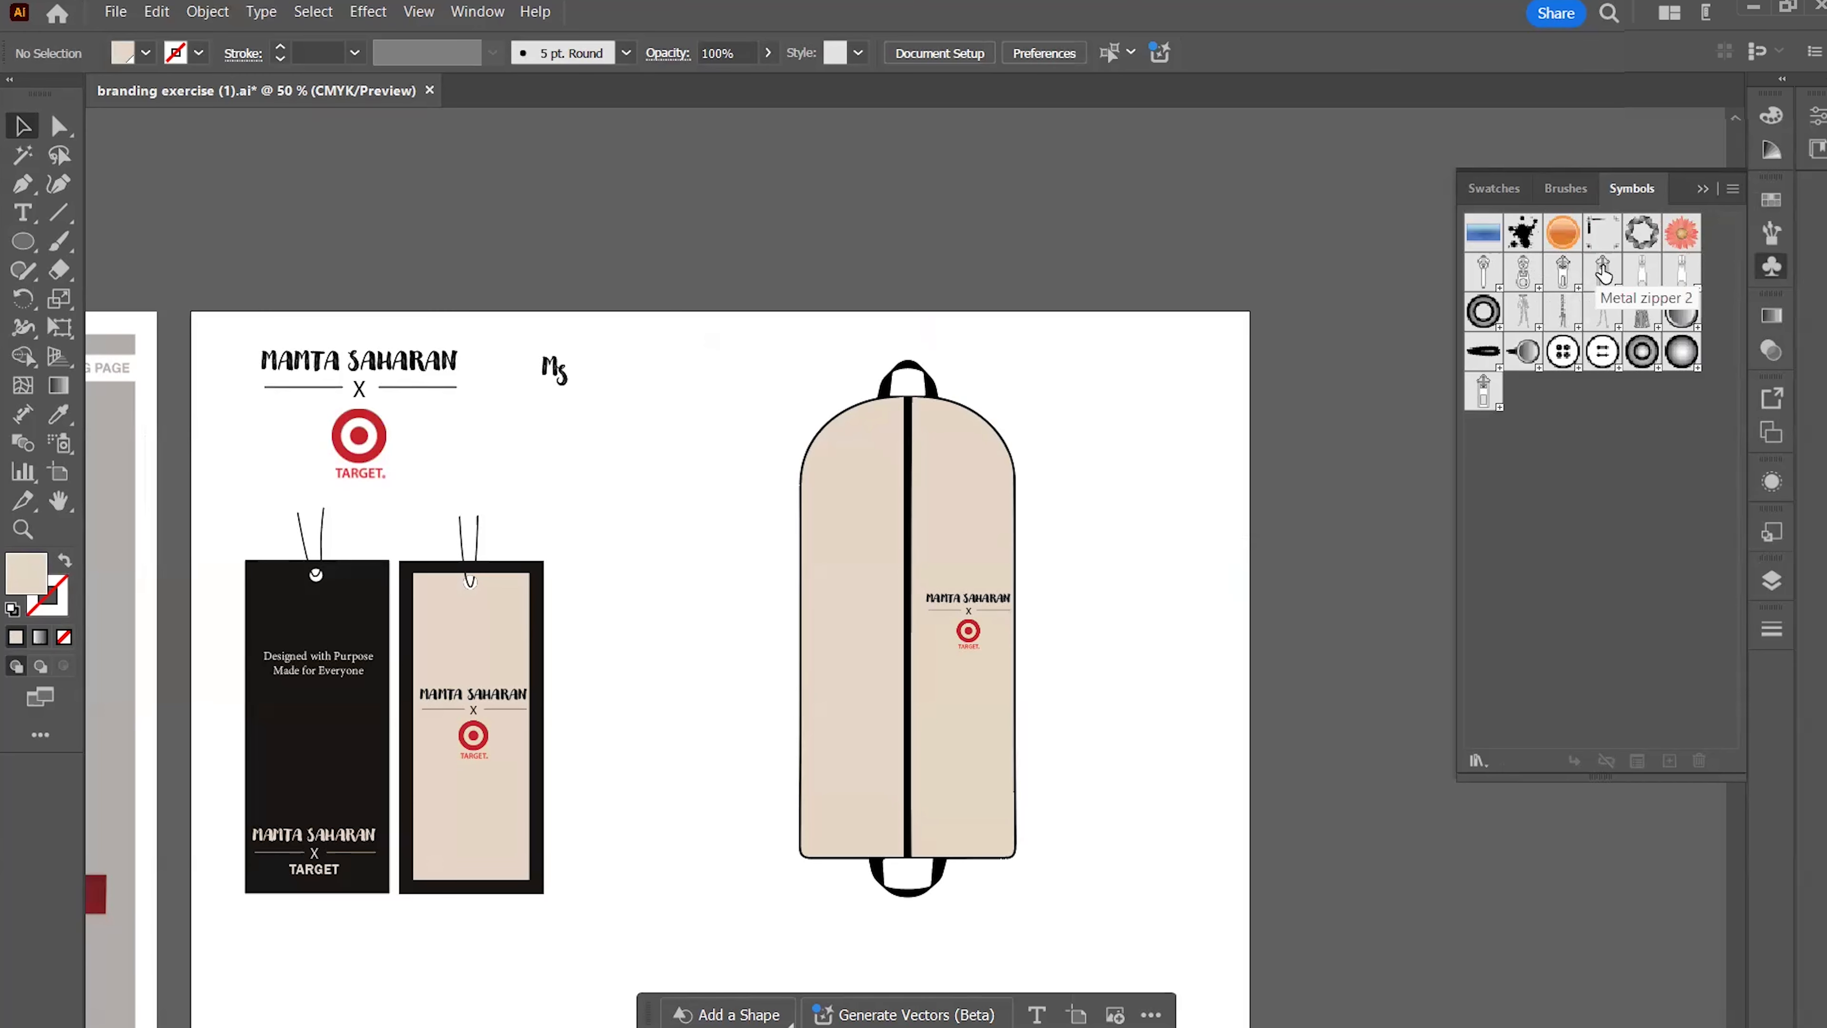
left_click(1477, 323)
left_click_drag(1477, 323, 1119, 460)
scroll(1118, 452, "up", 10)
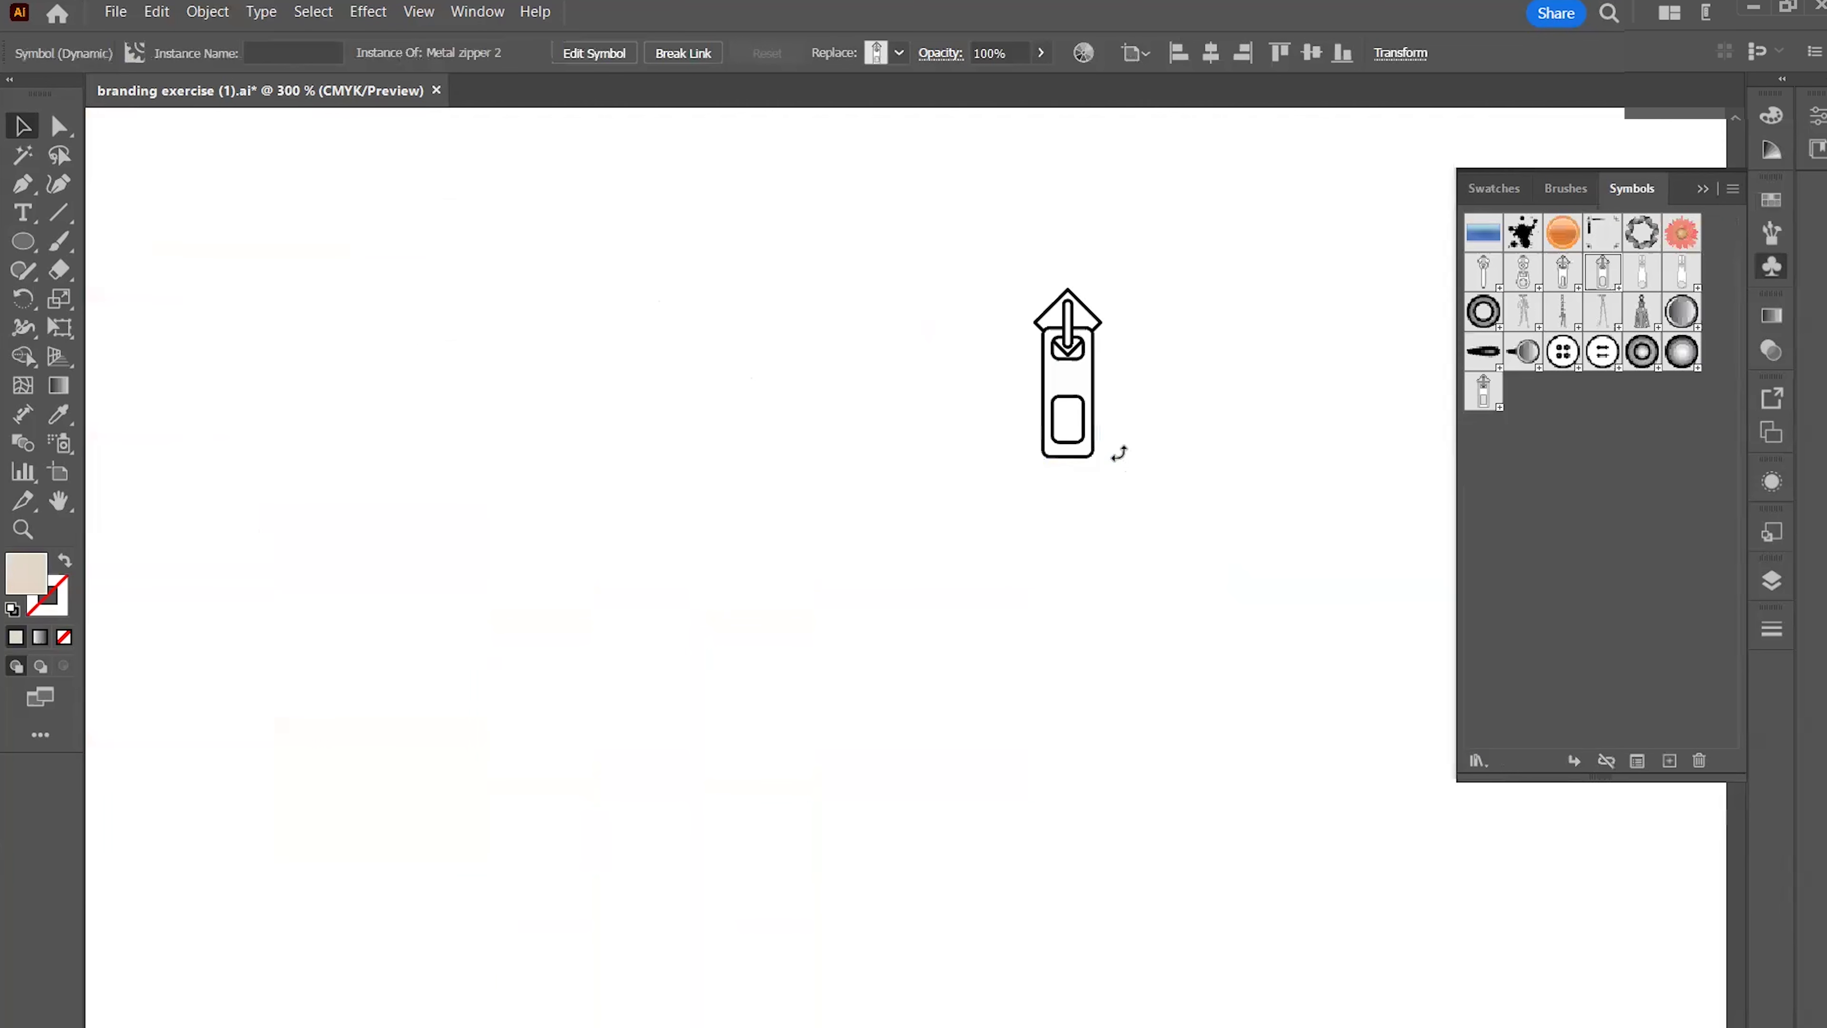
scroll(1119, 454, "down", 1)
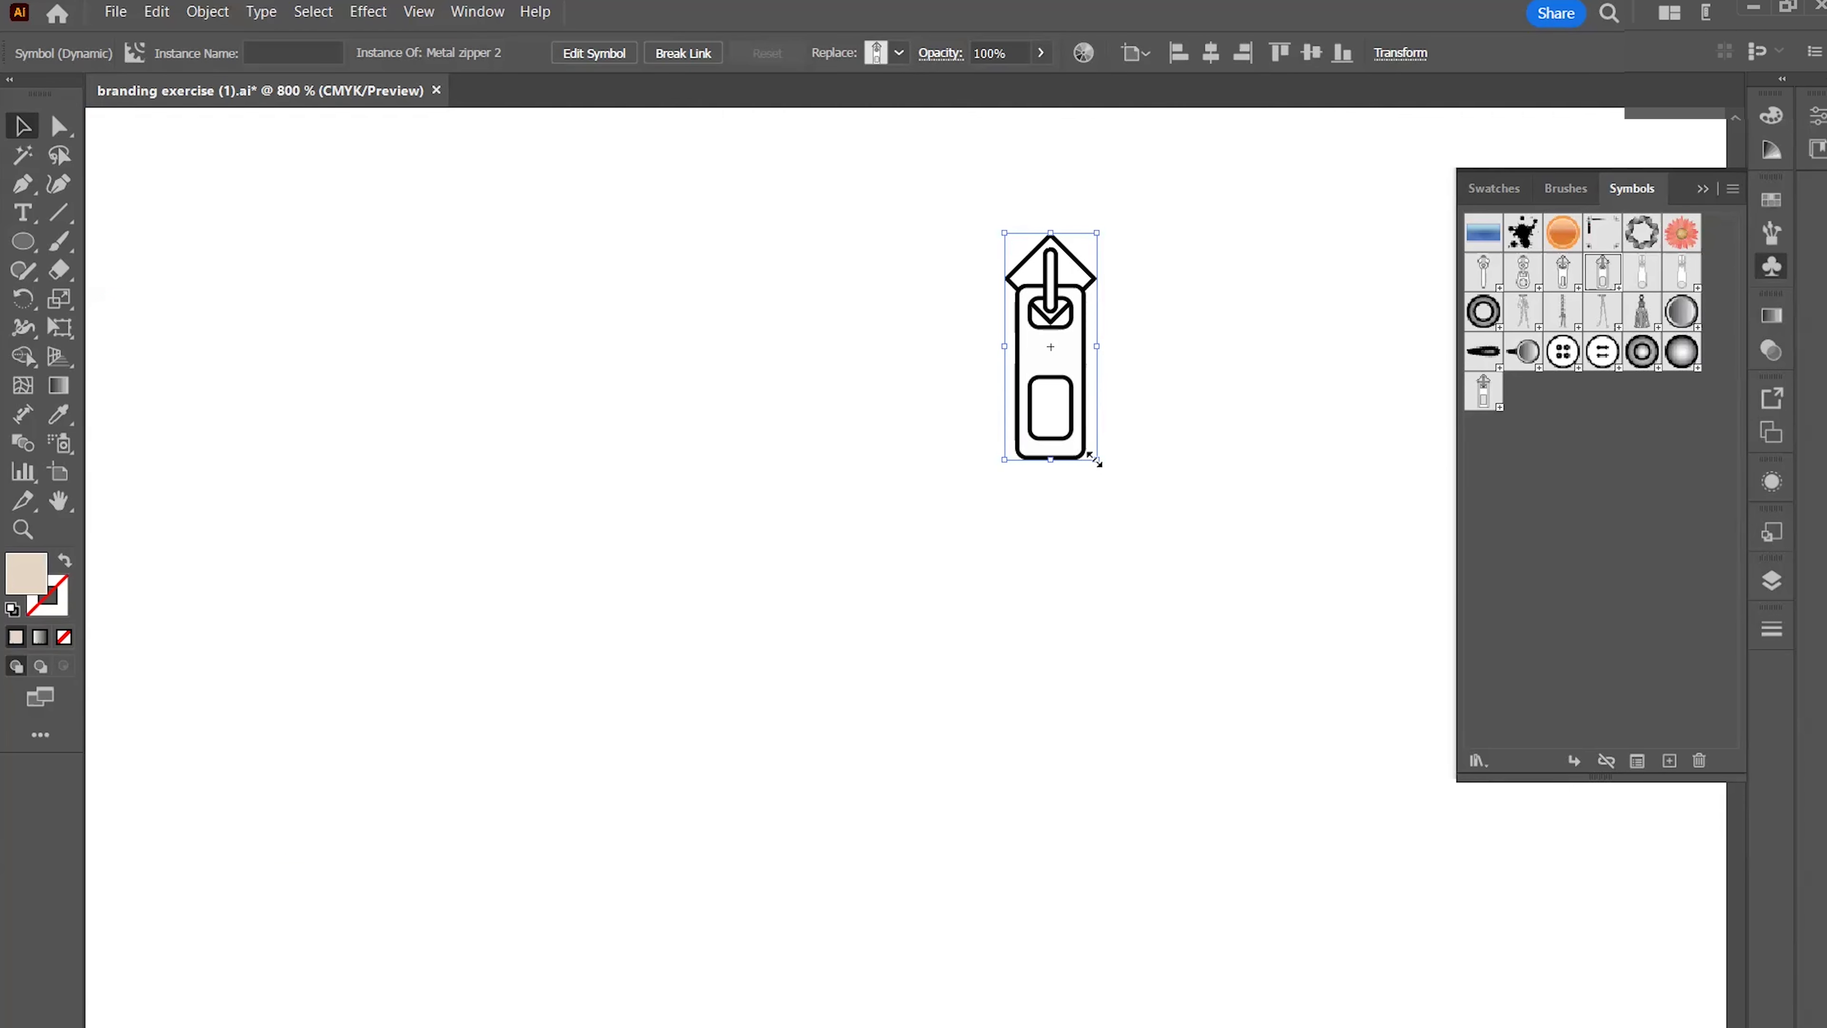
Enlarge the zipper pull proportionally and position it beside the upper part of the garment bag
left_click_drag(1096, 461, 1212, 621)
scroll(1207, 530, "down", 2)
scroll(1212, 536, "down", 3)
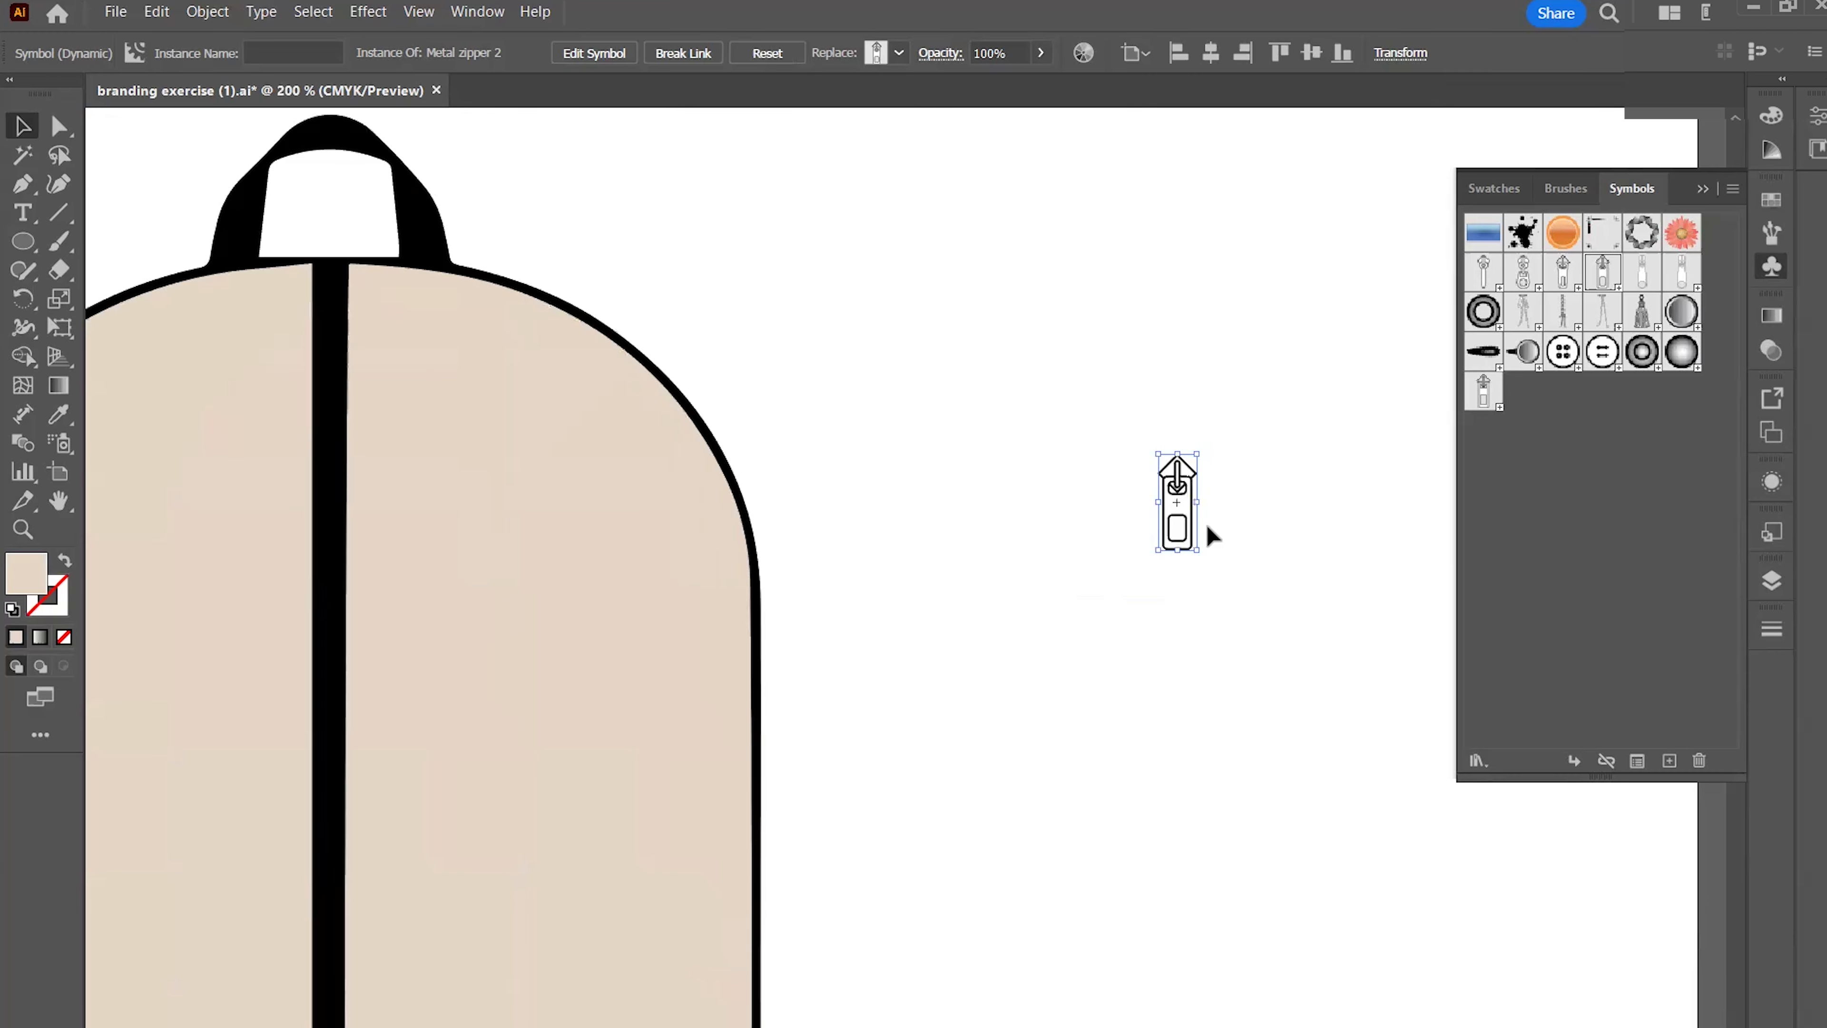
left_click_drag(1198, 553, 1358, 739)
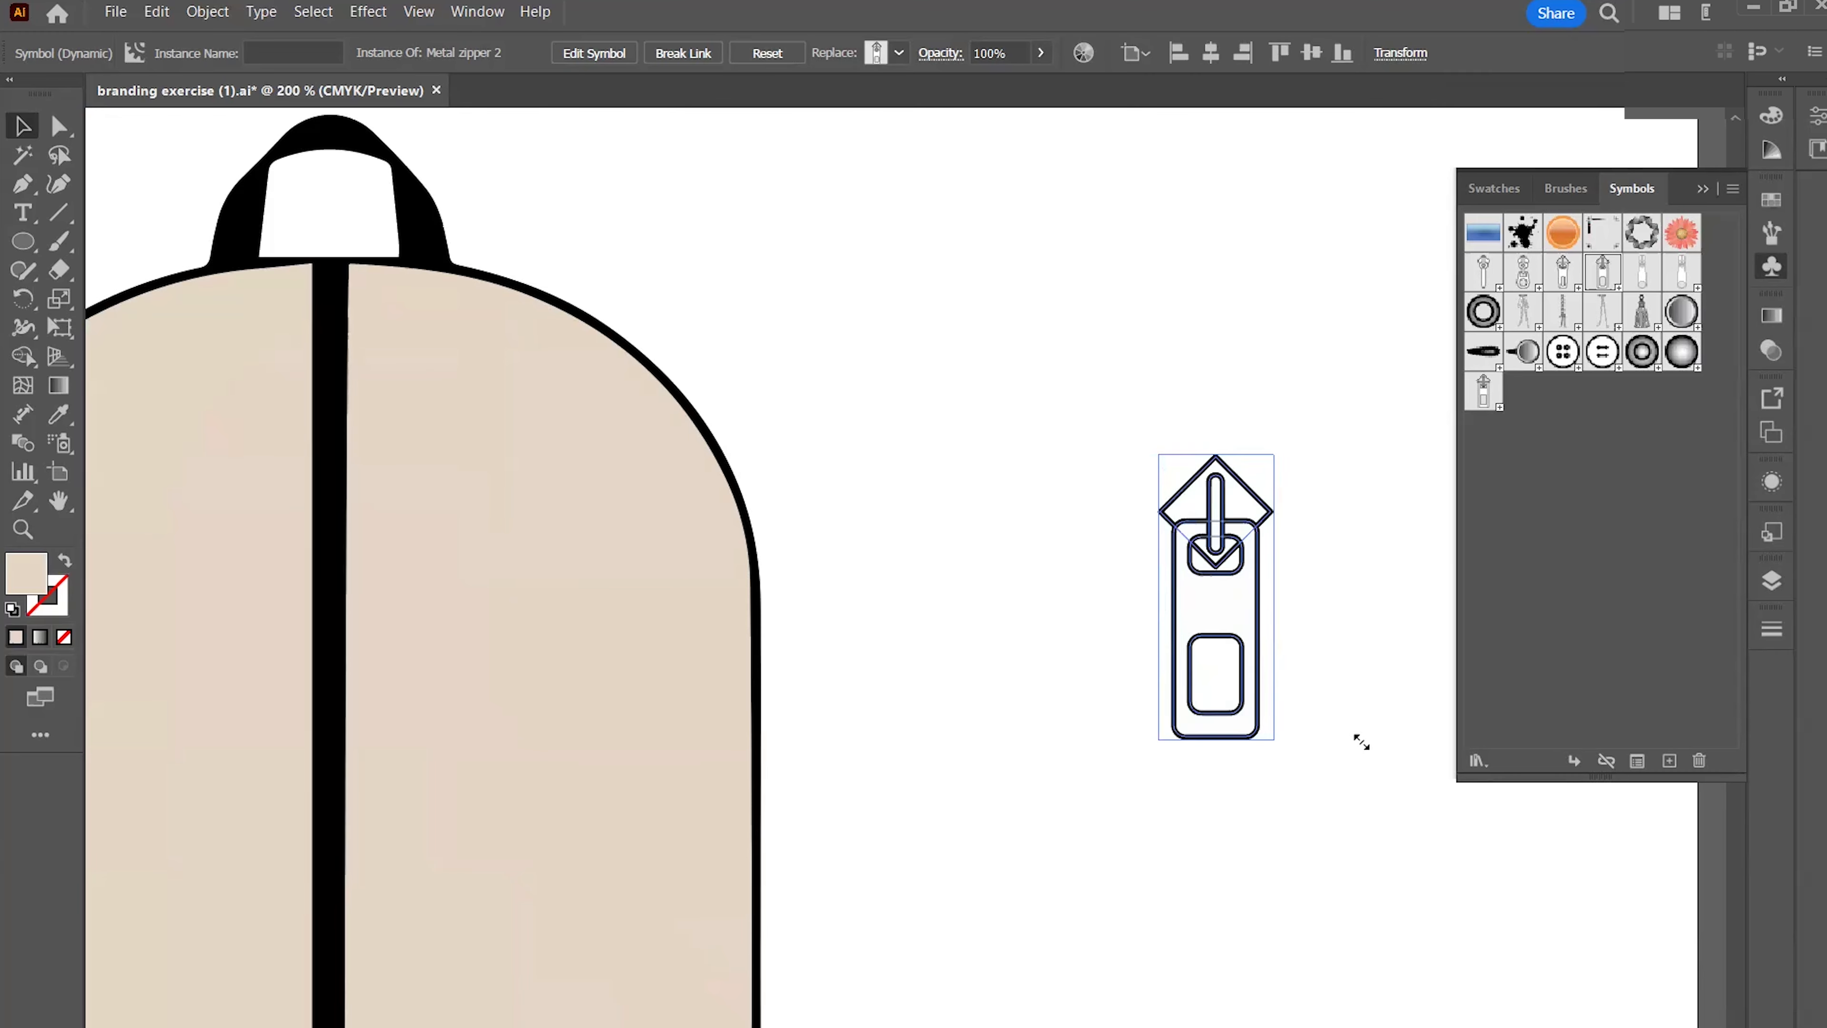
scroll(1261, 593, "up", 2)
scroll(1261, 593, "down", 5)
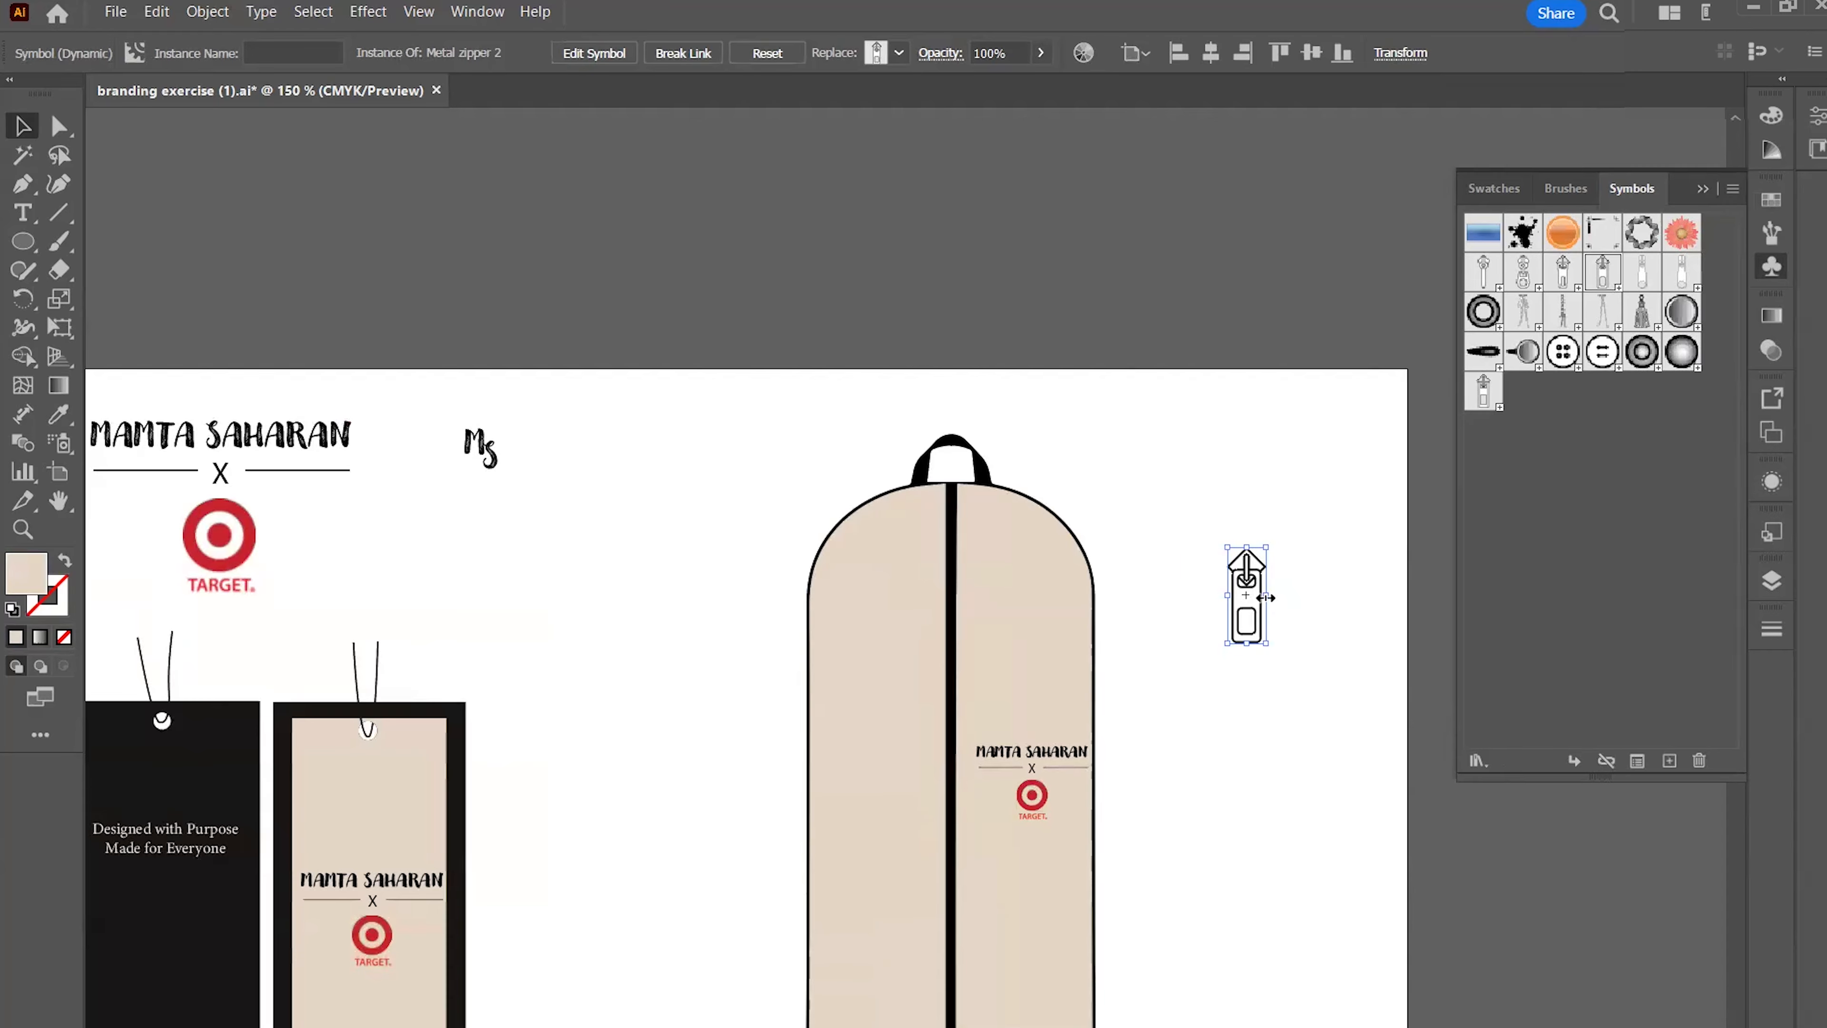
left_click_drag(1189, 365, 1145, 282)
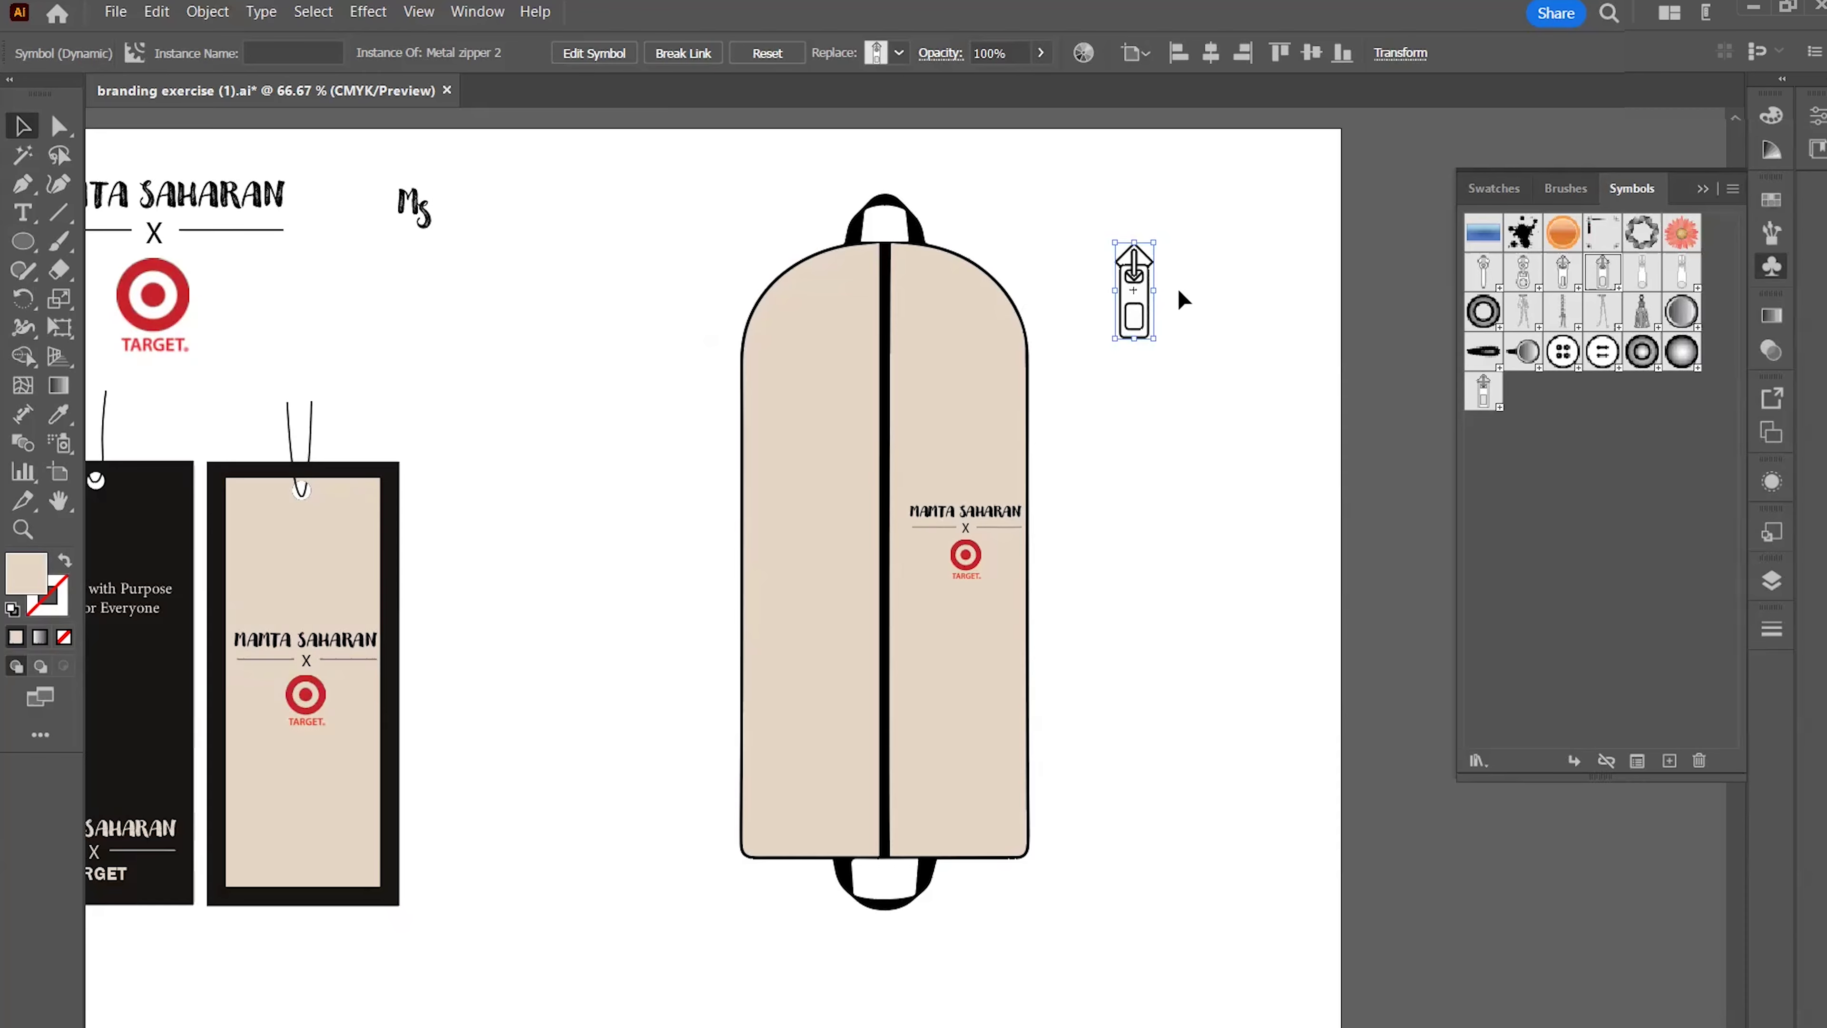
Break the zipper pull's link to its symbol and deselect the artwork
scroll(1178, 291, "up", 3)
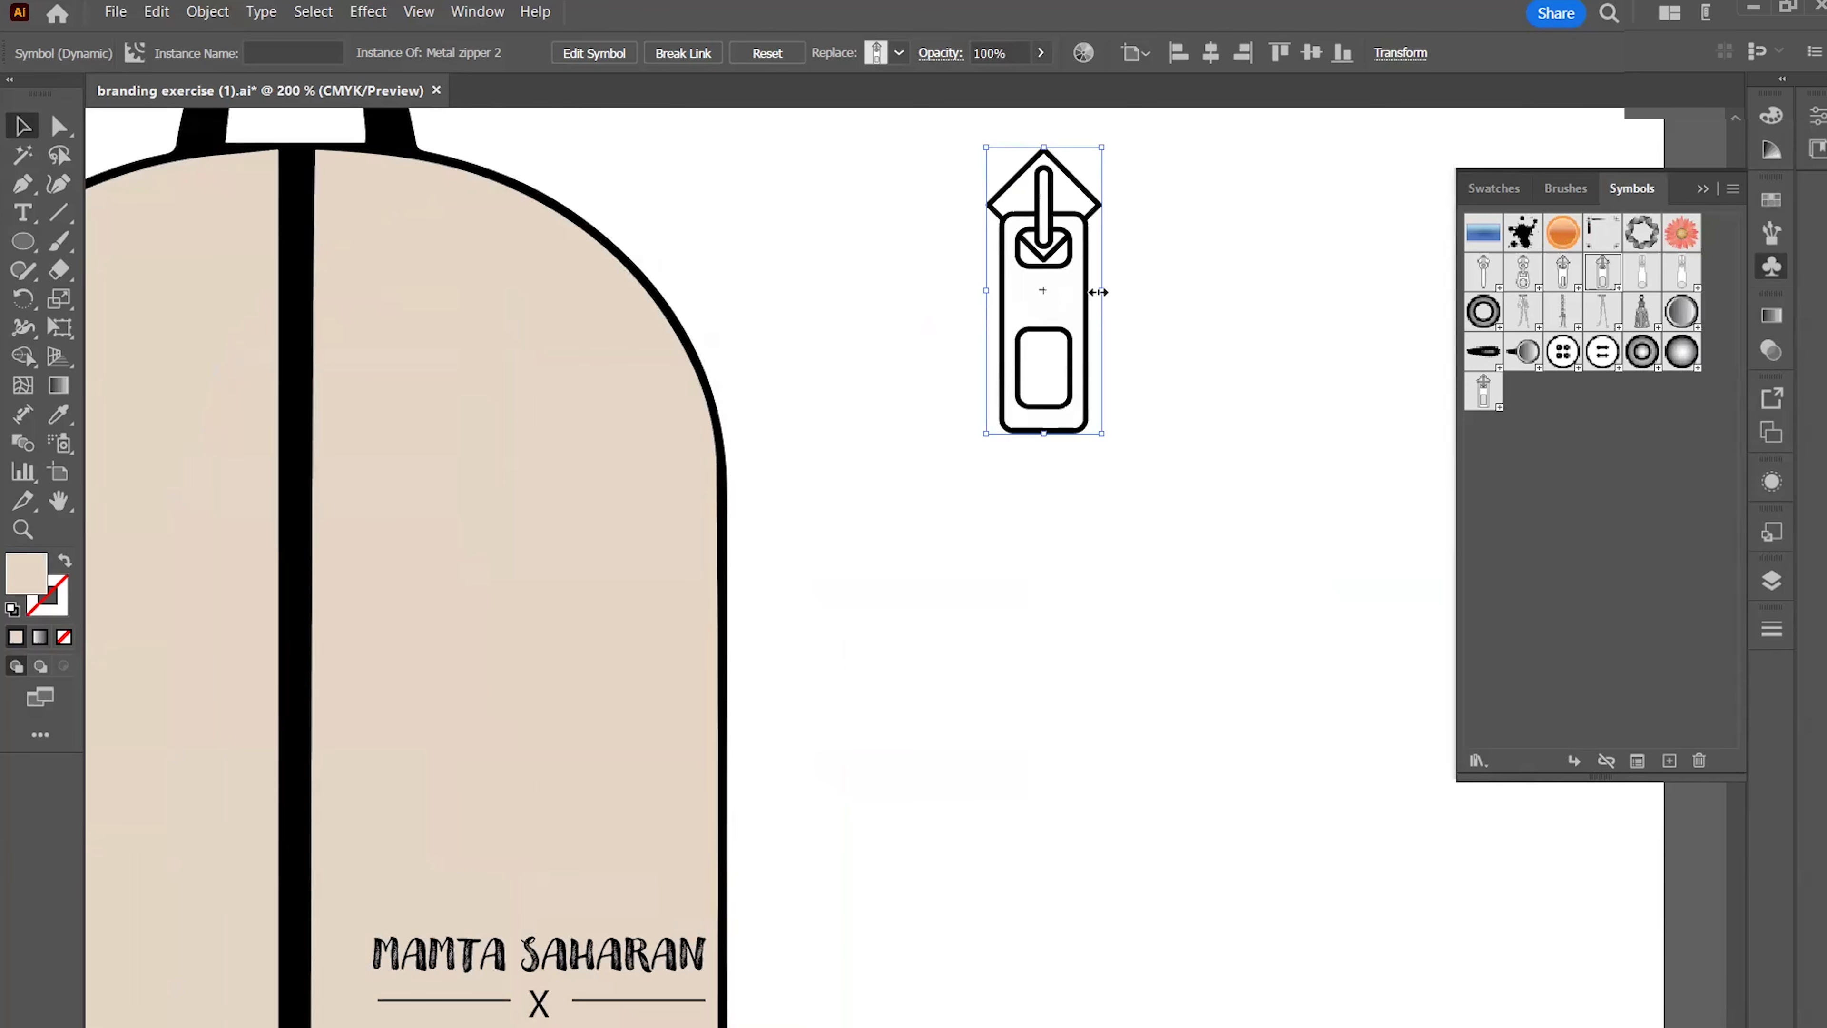
right_click(1071, 290)
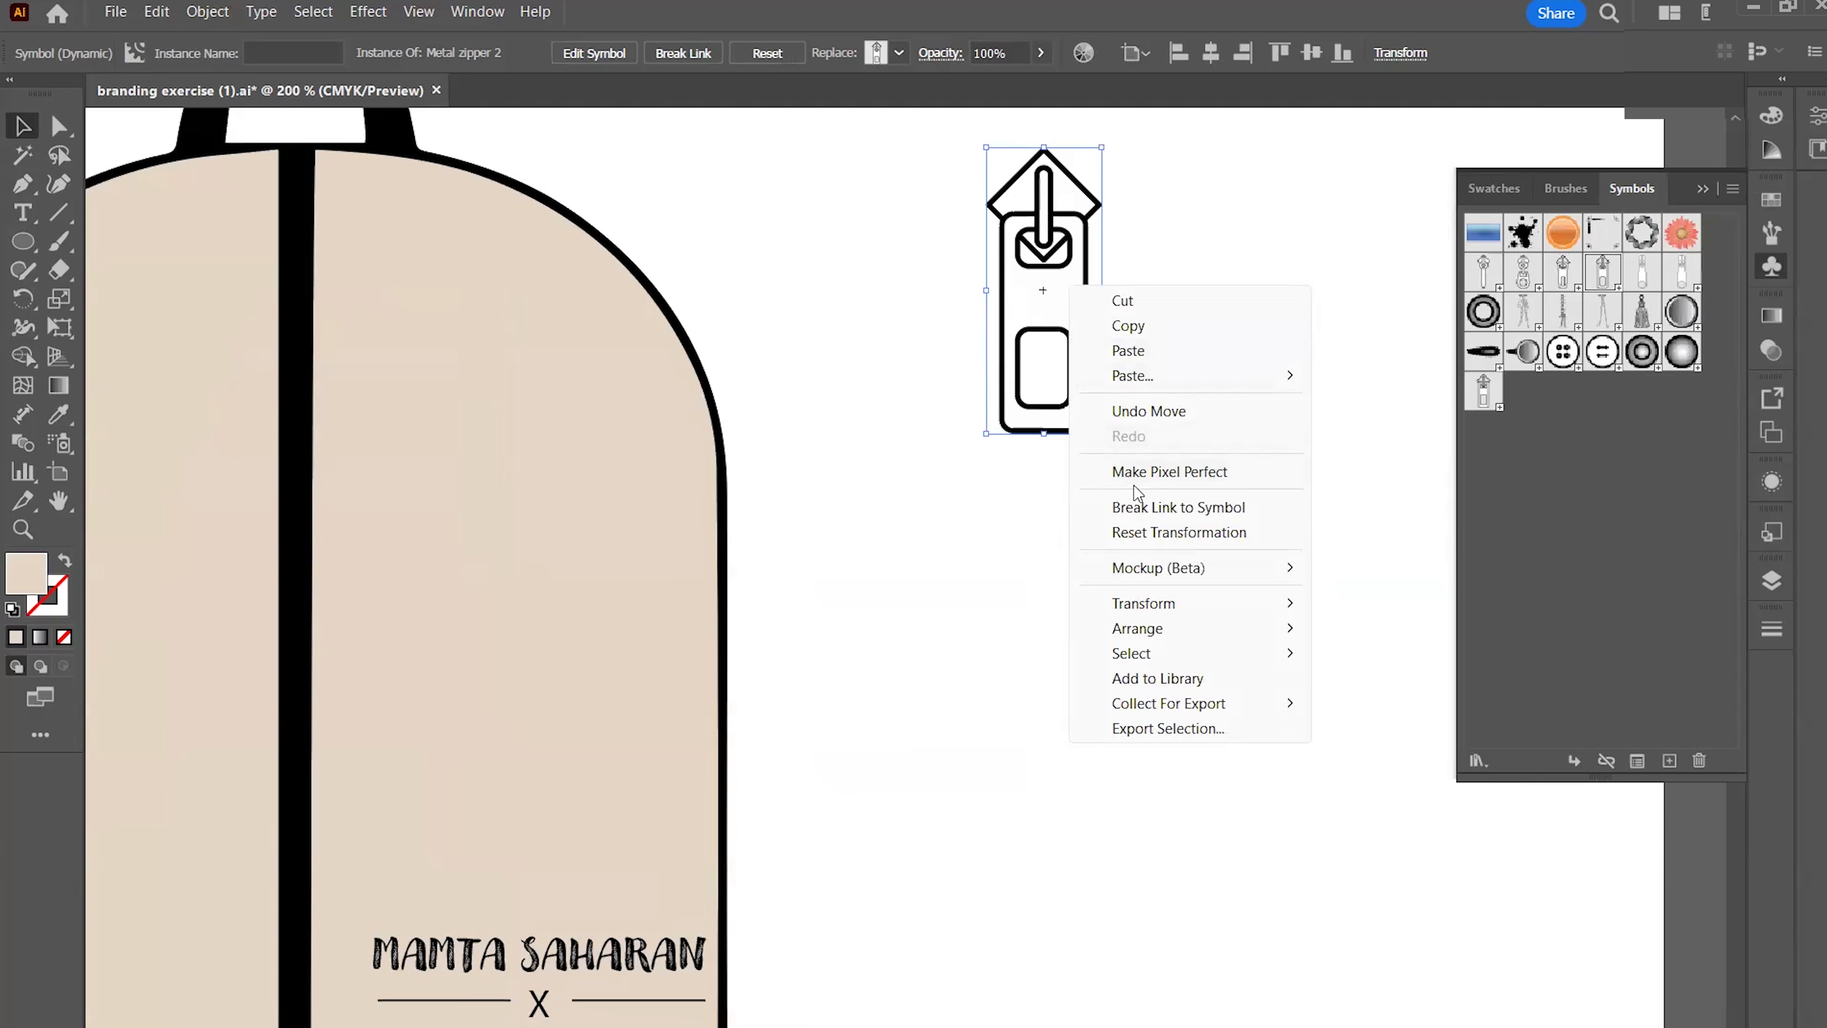
left_click(1147, 506)
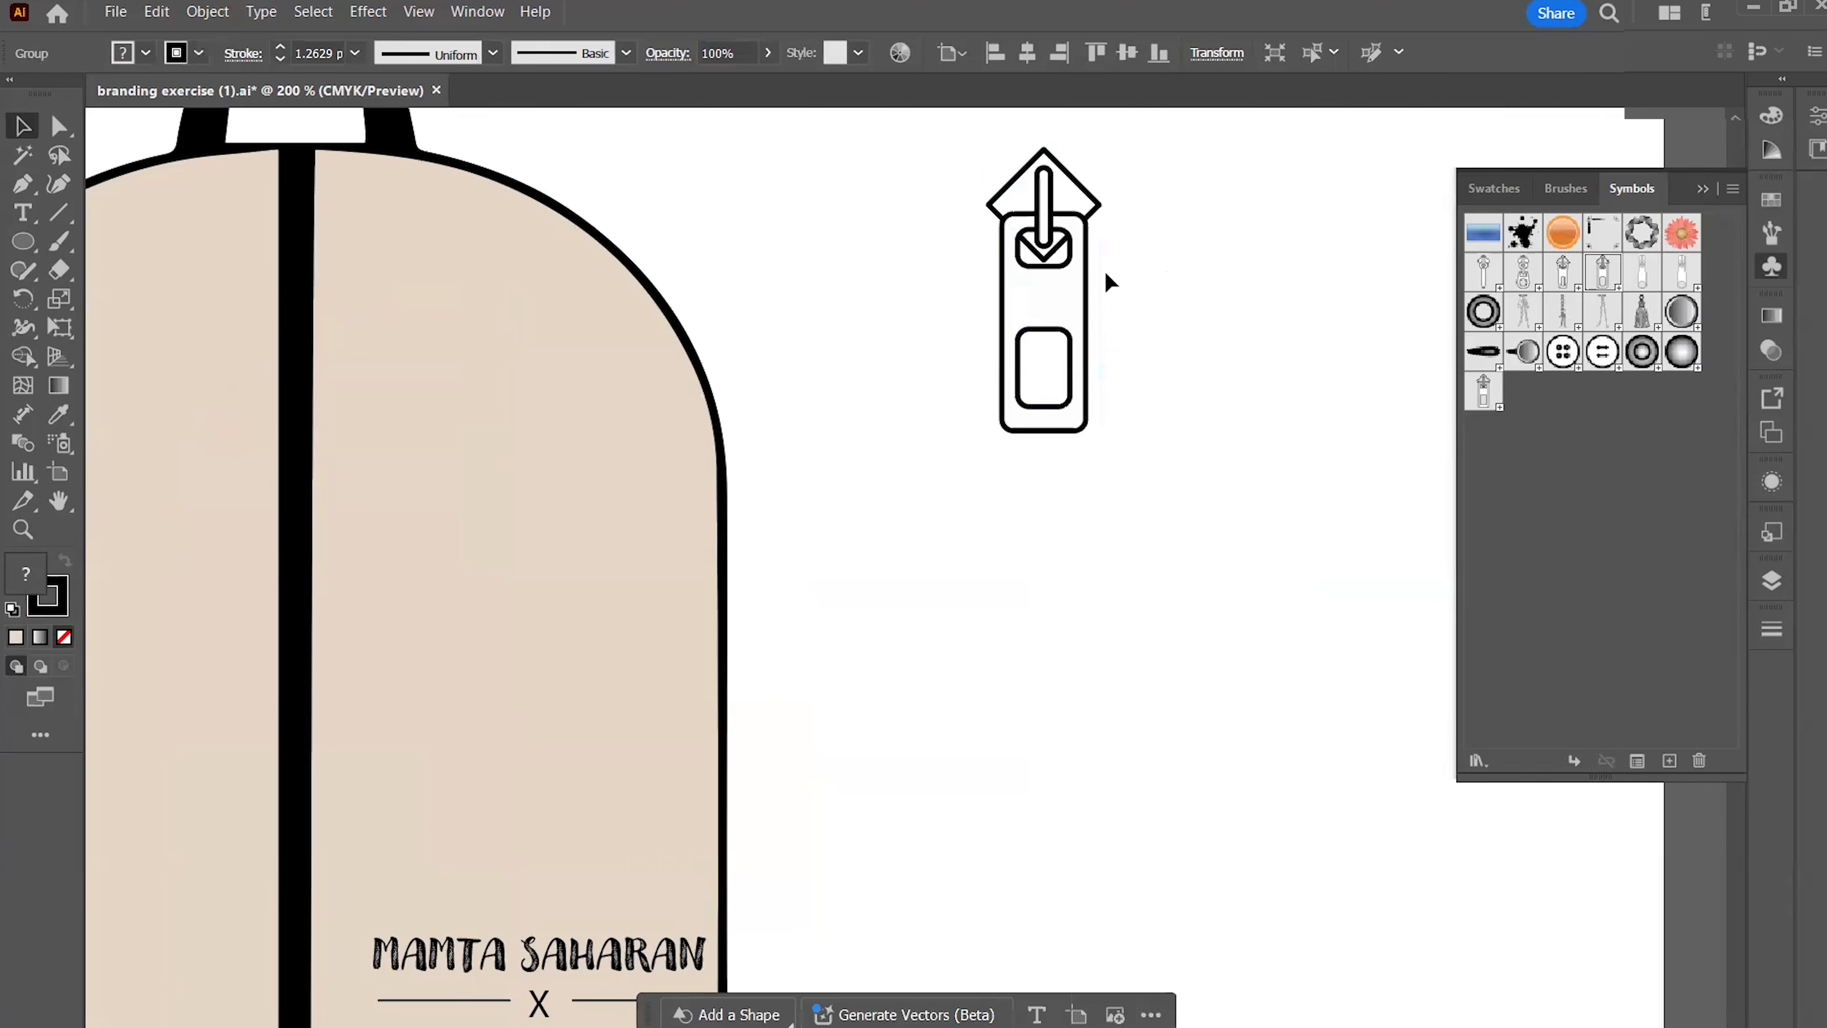
scroll(1013, 250, "up", 3)
scroll(1013, 250, "down", 2)
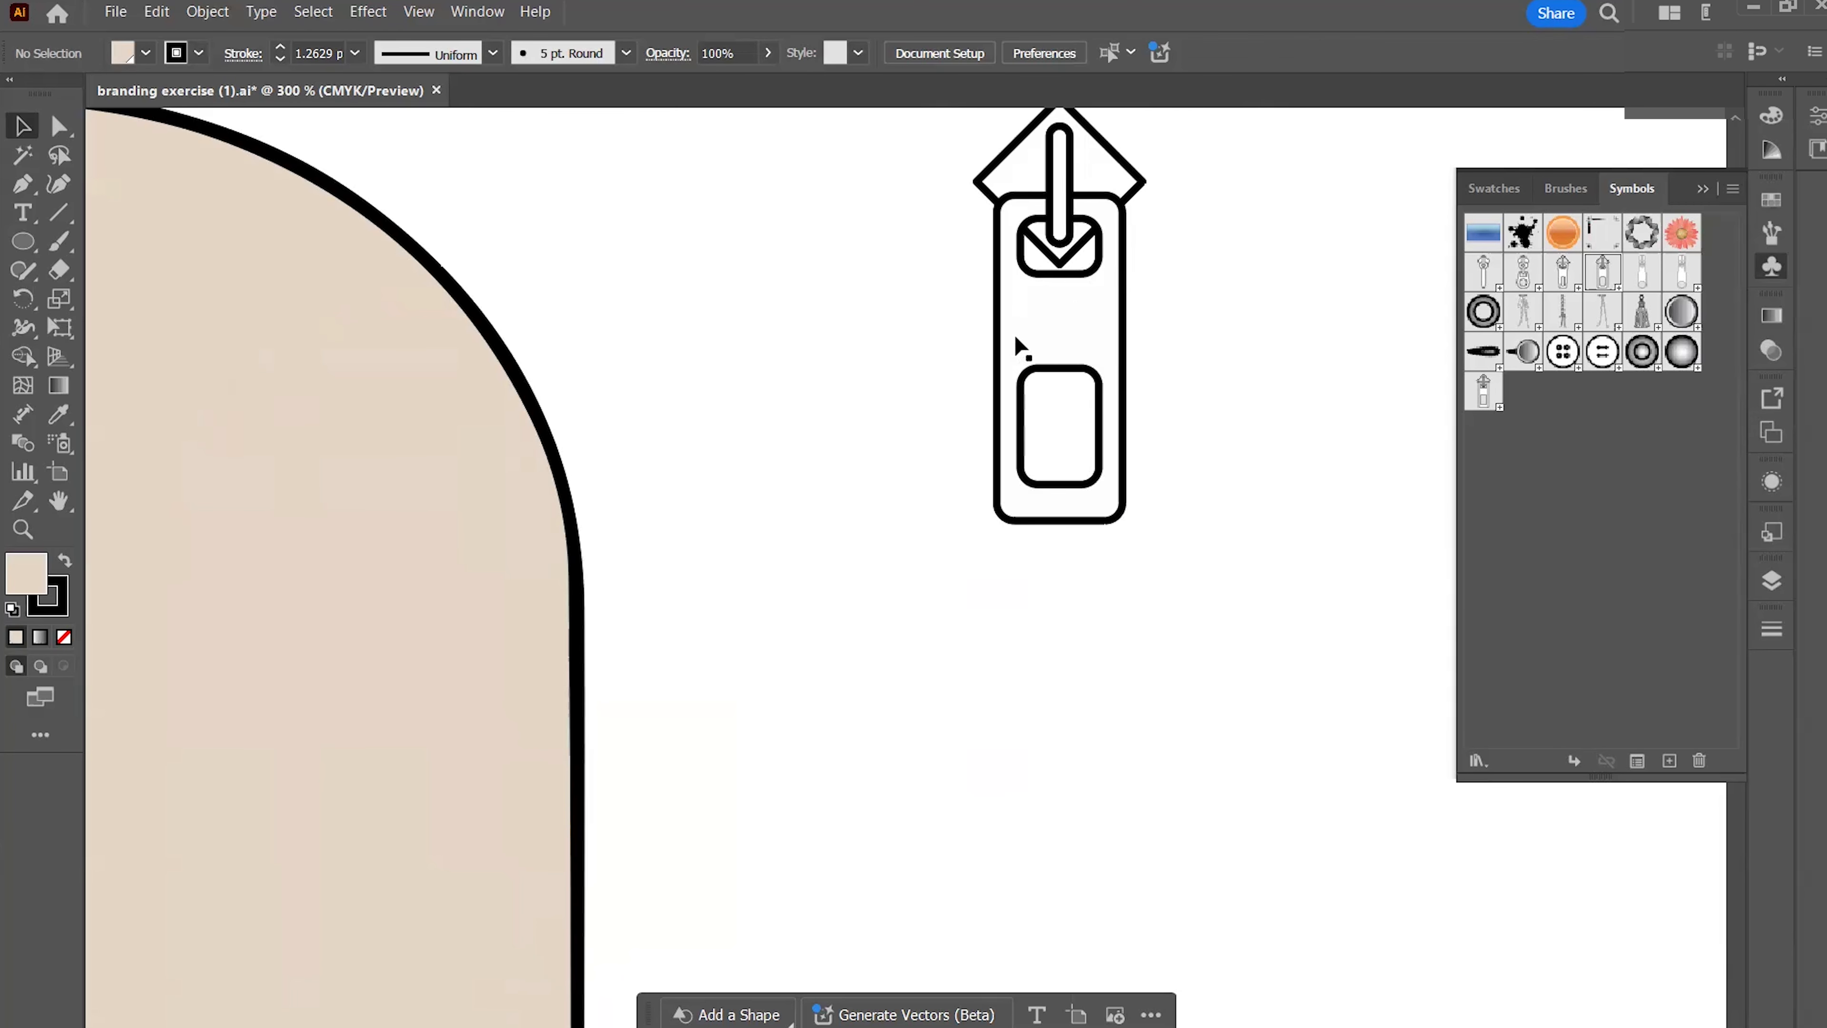
Fill the zipper pull with the same beige swatch used on the garment bag
left_click(1121, 317)
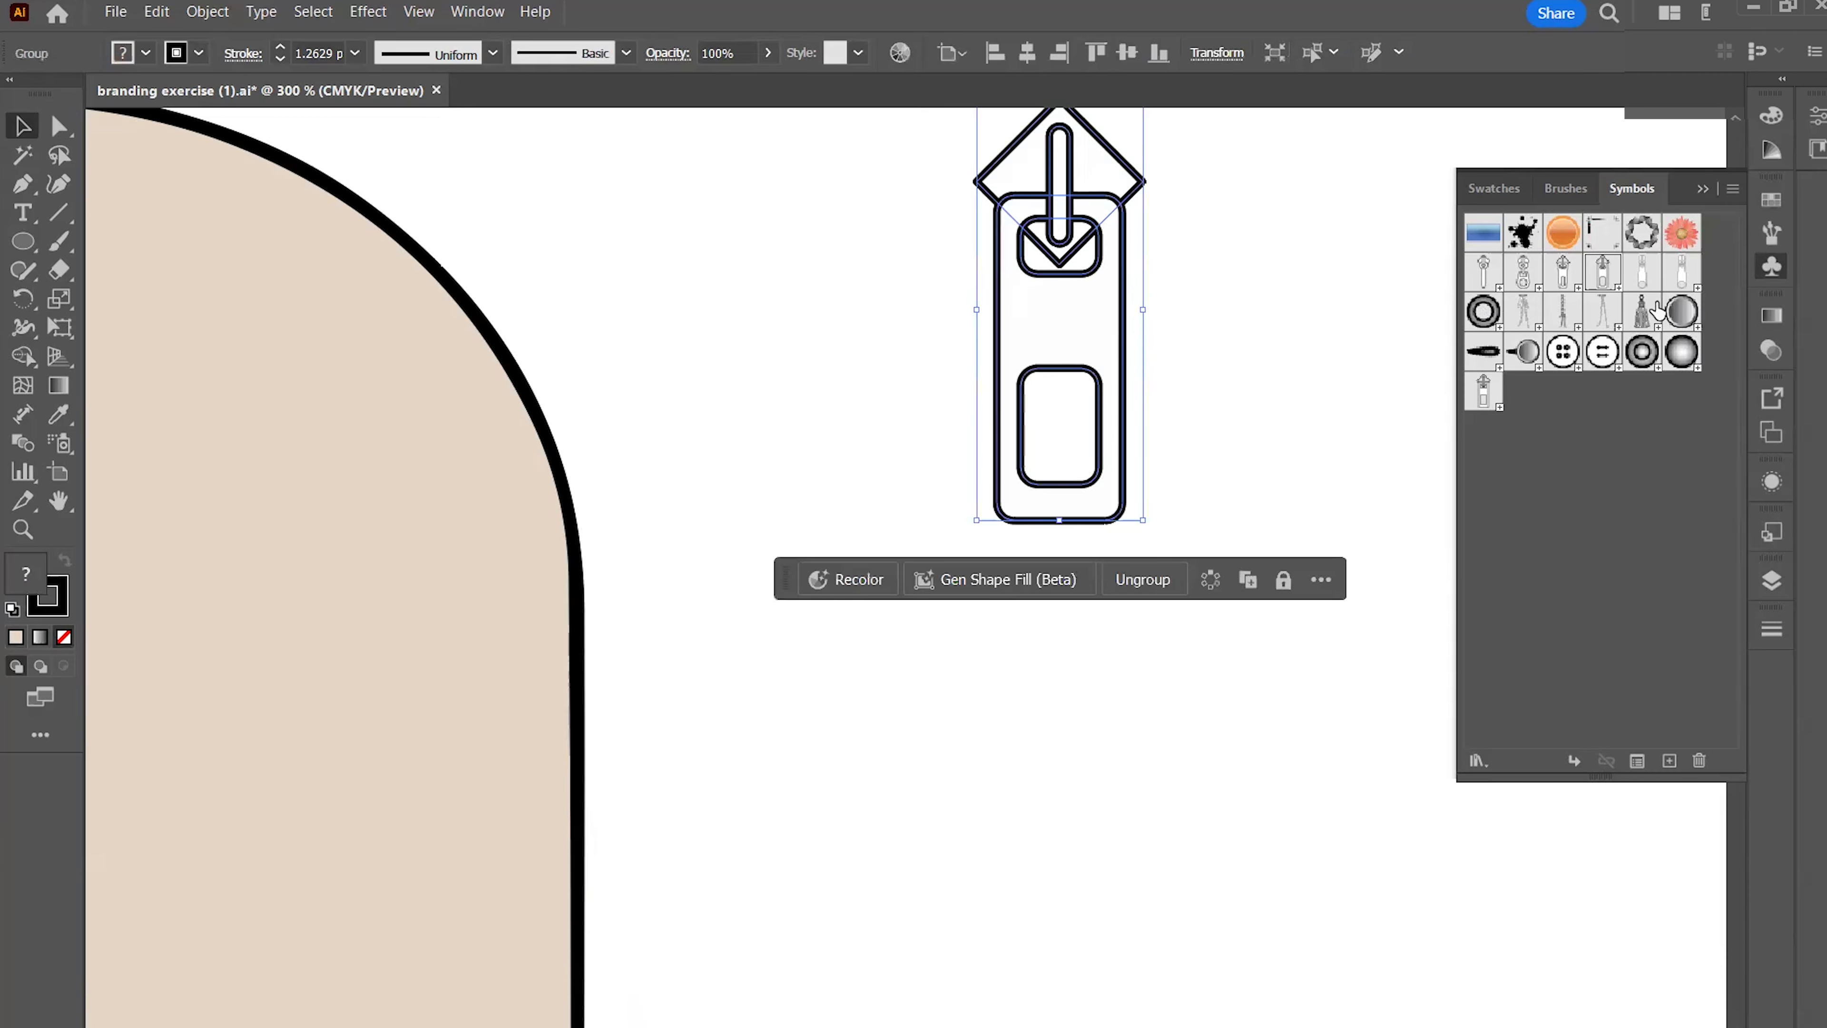
left_click(1772, 204)
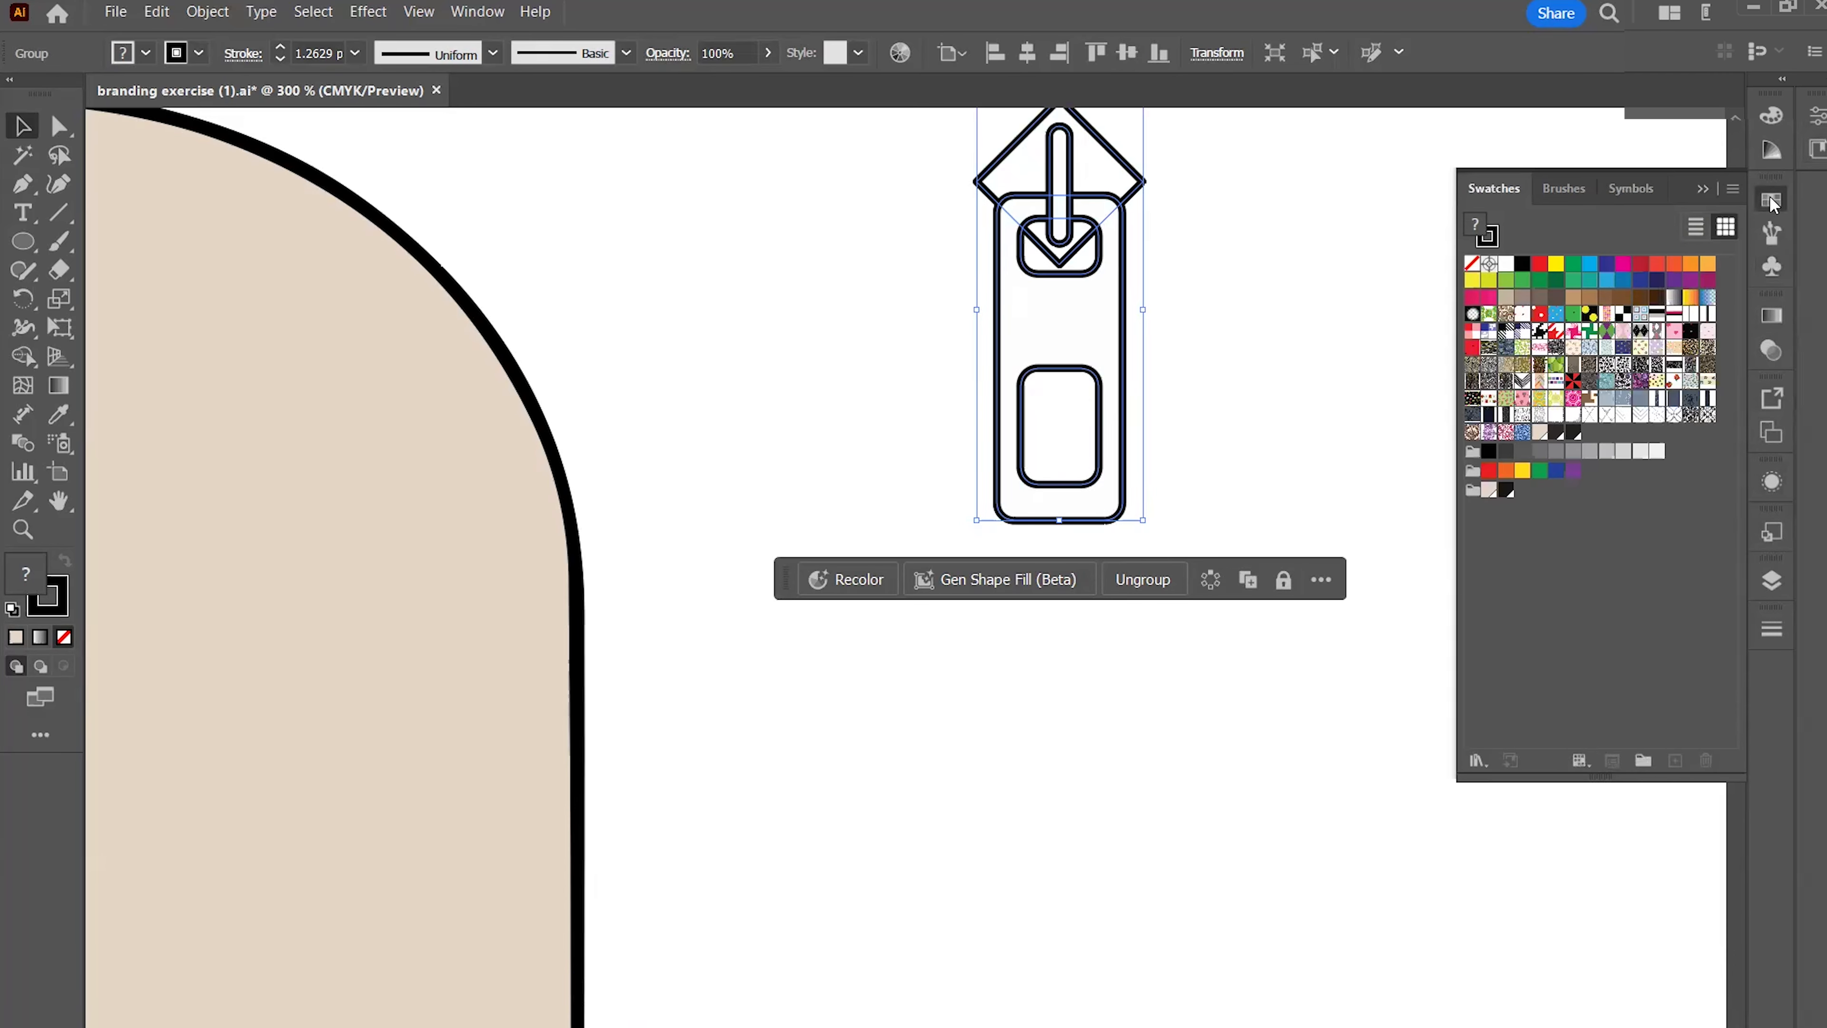
left_click(1489, 490)
left_click(1153, 353)
scroll(1153, 342, "down", 2)
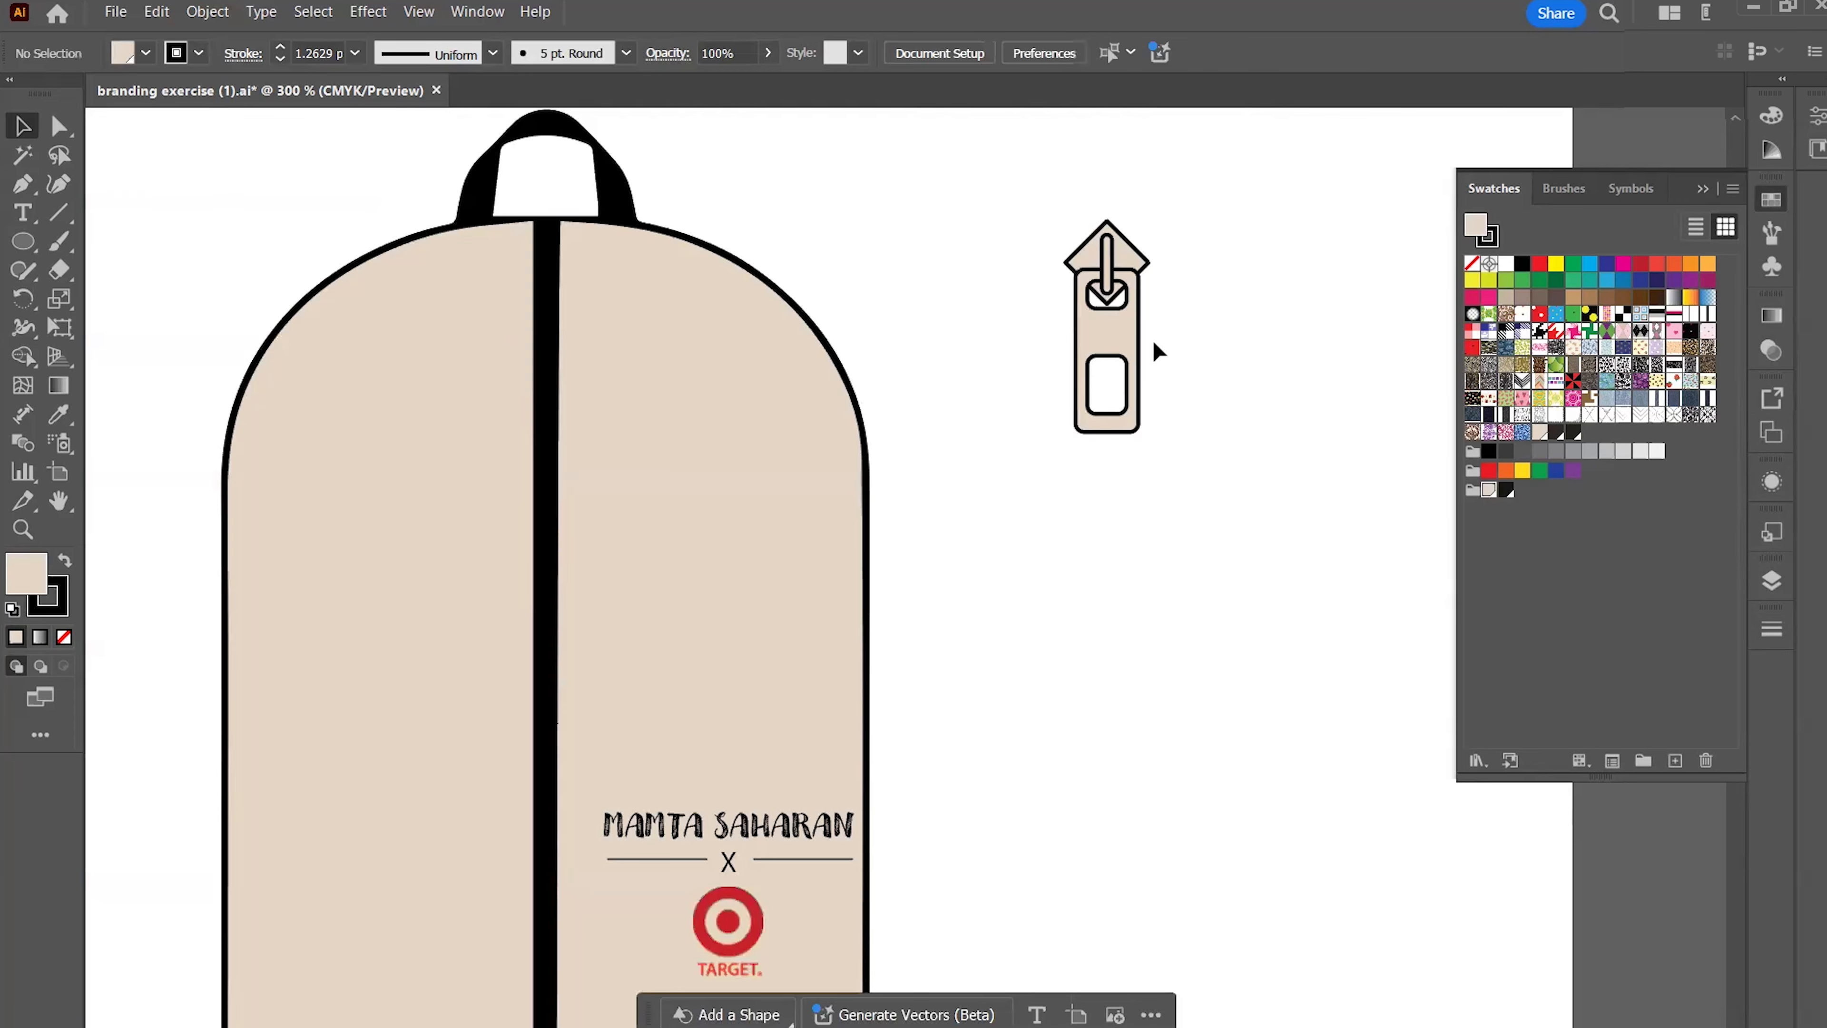
scroll(1150, 341, "down", 3)
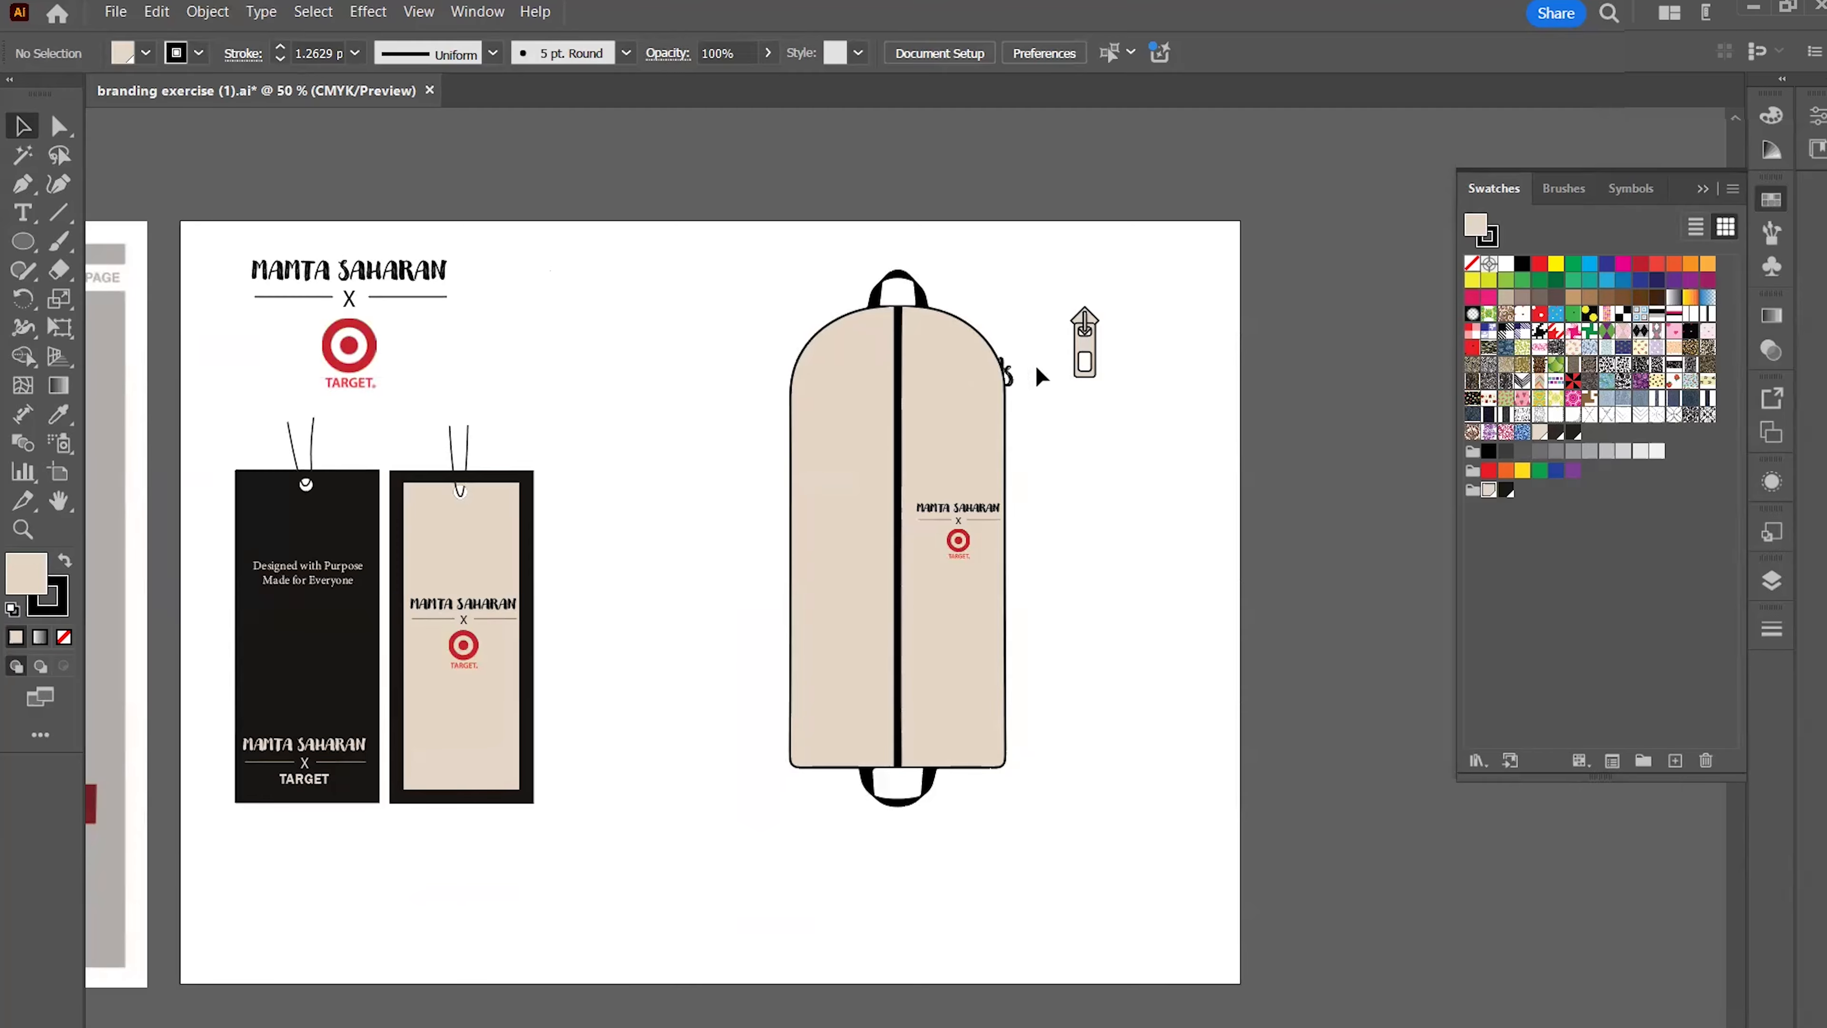
Move the Ms monogram out from behind the garment bag to just beside the zipper pull and bring it to the front
left_click(1160, 352)
scroll(1159, 352, "up", 2)
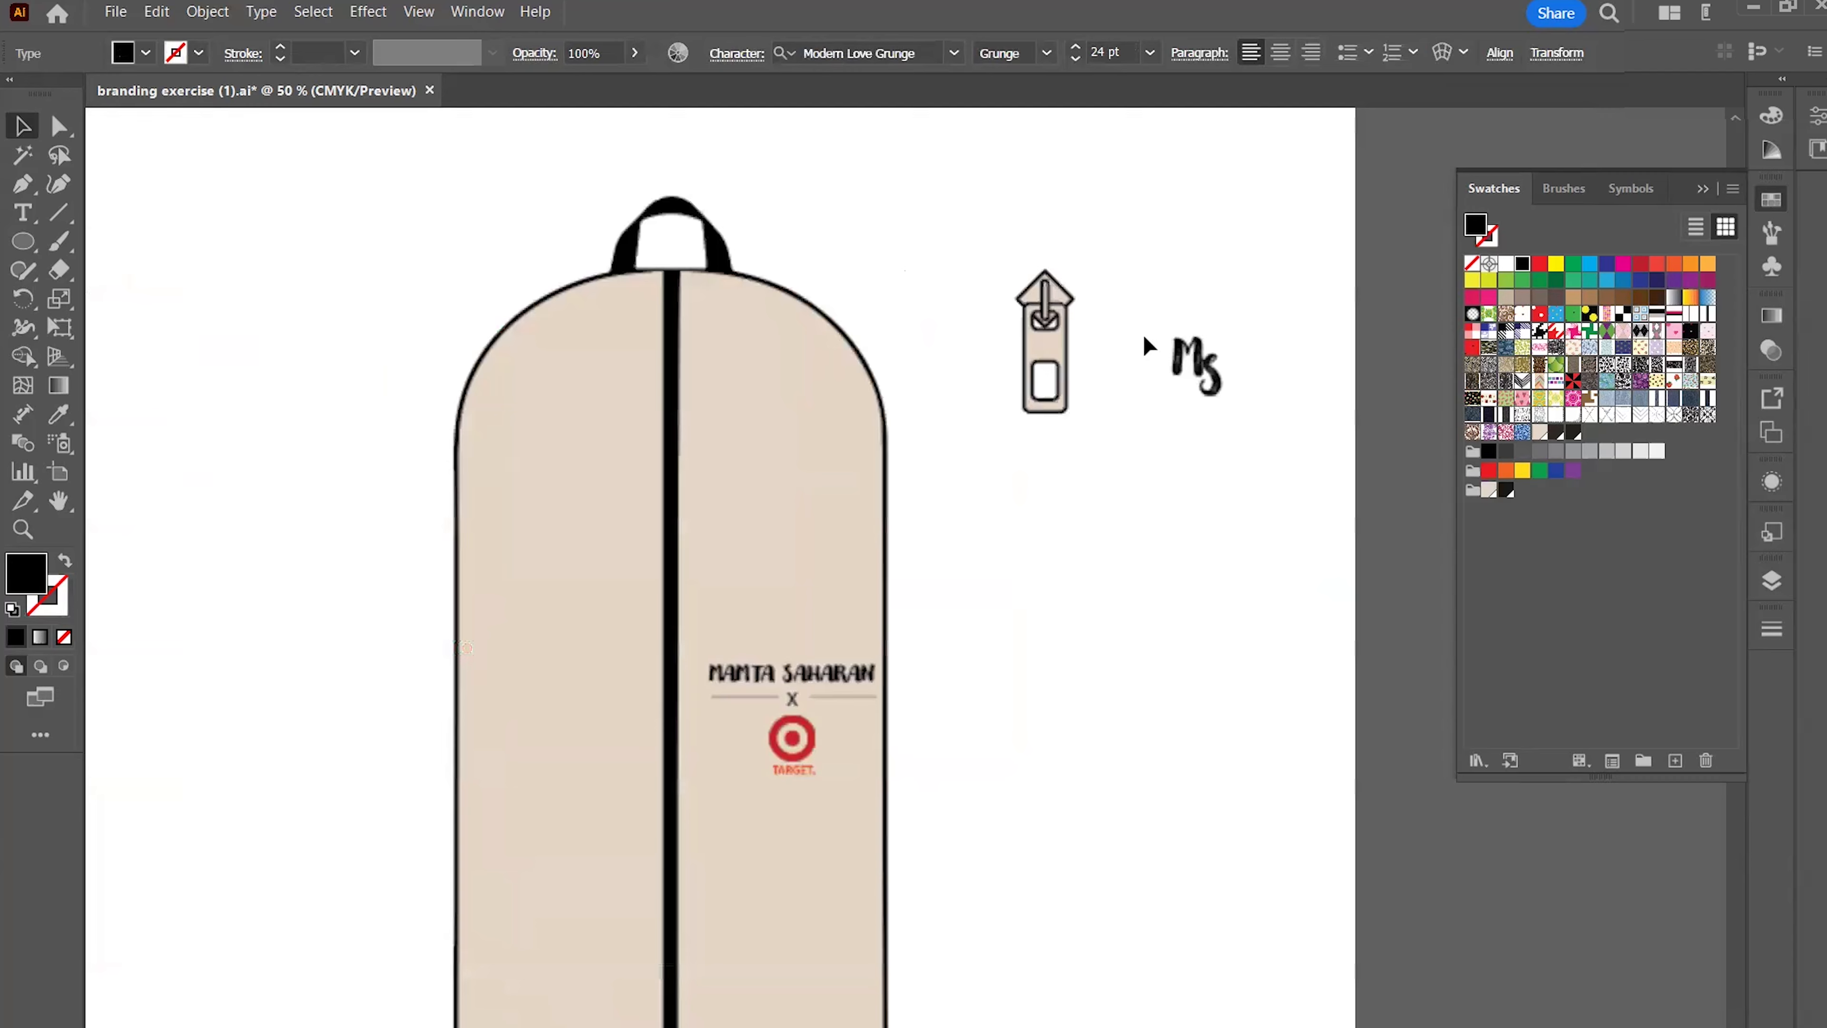
right_click(1198, 358)
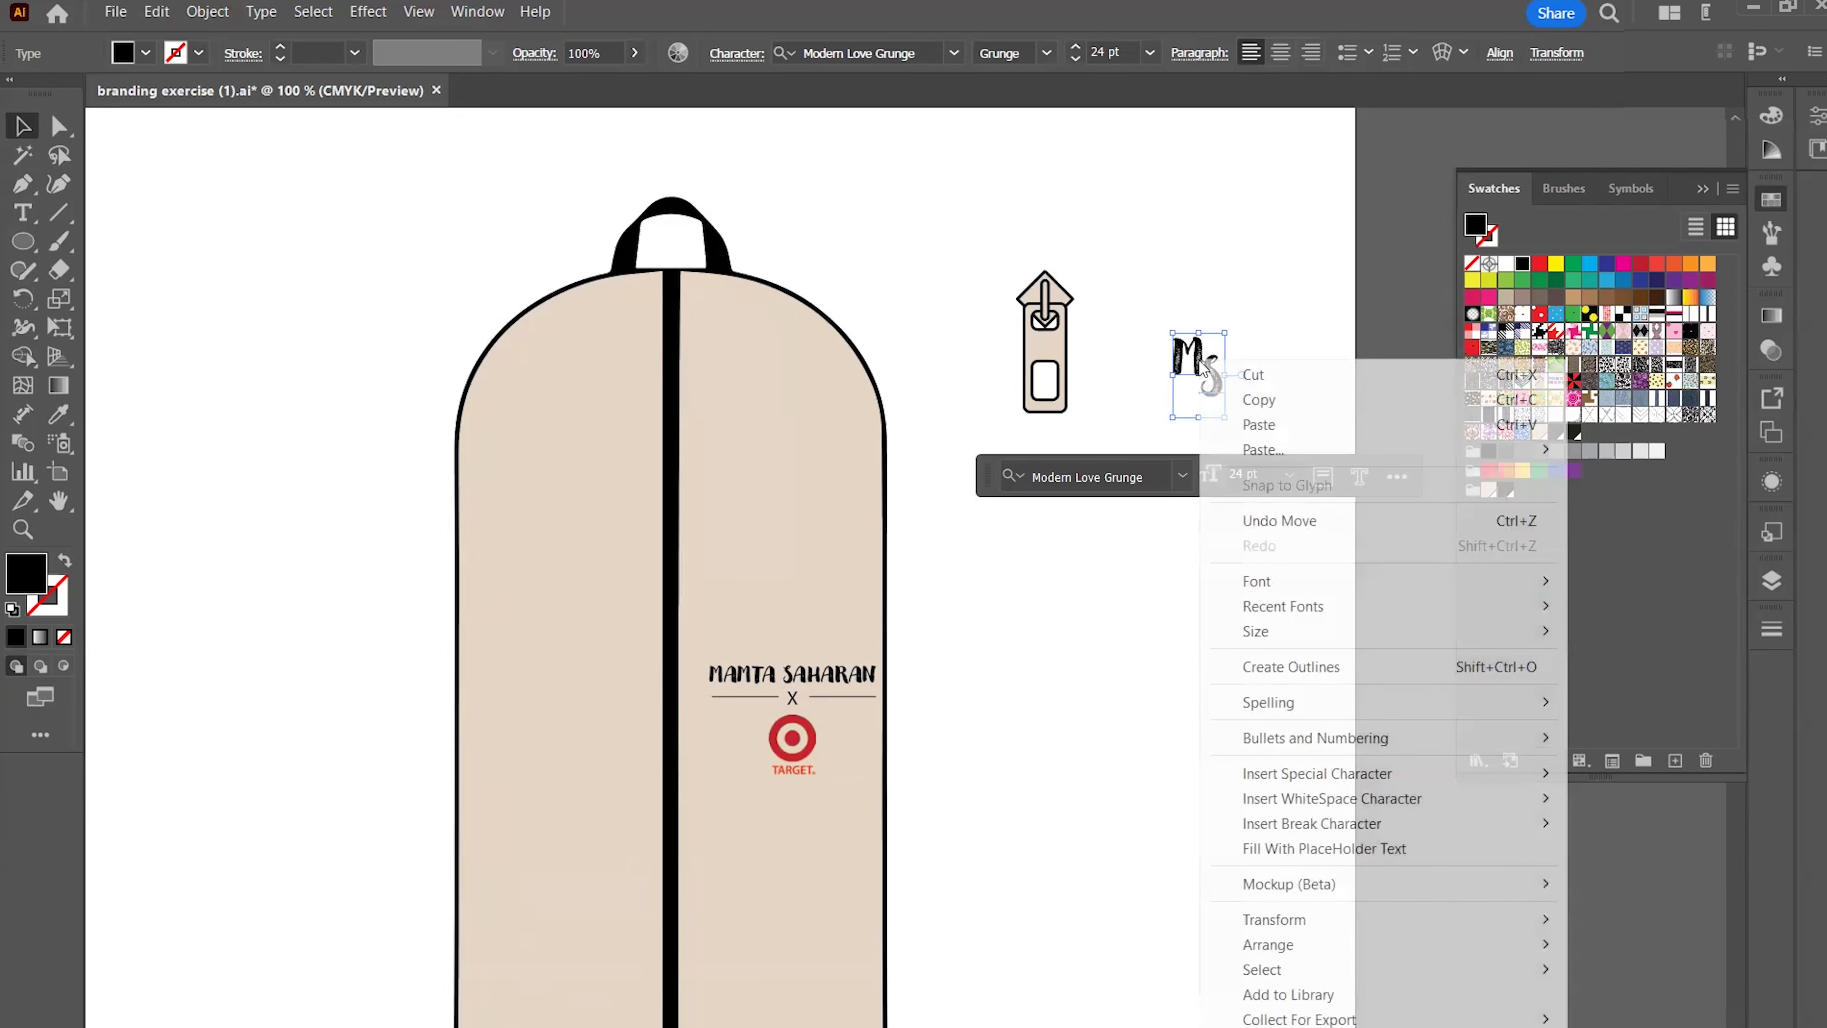
mouse_move(1264, 945)
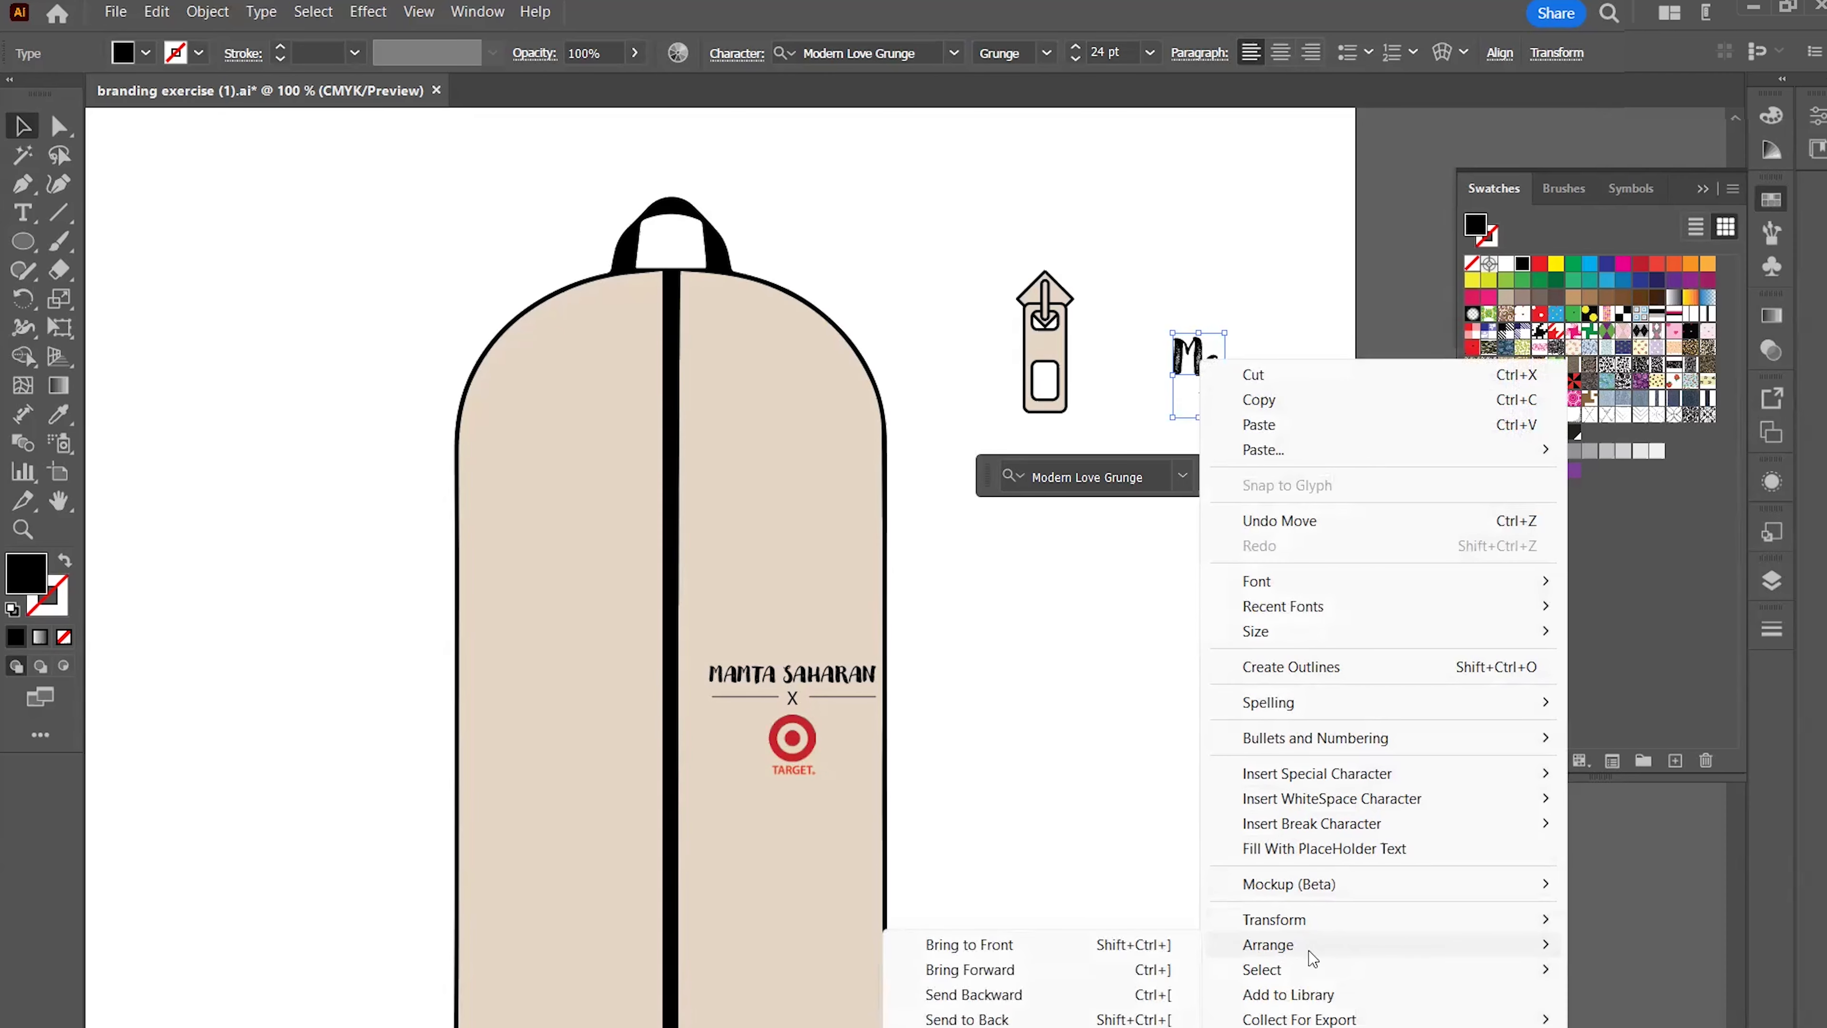
left_click(1093, 949)
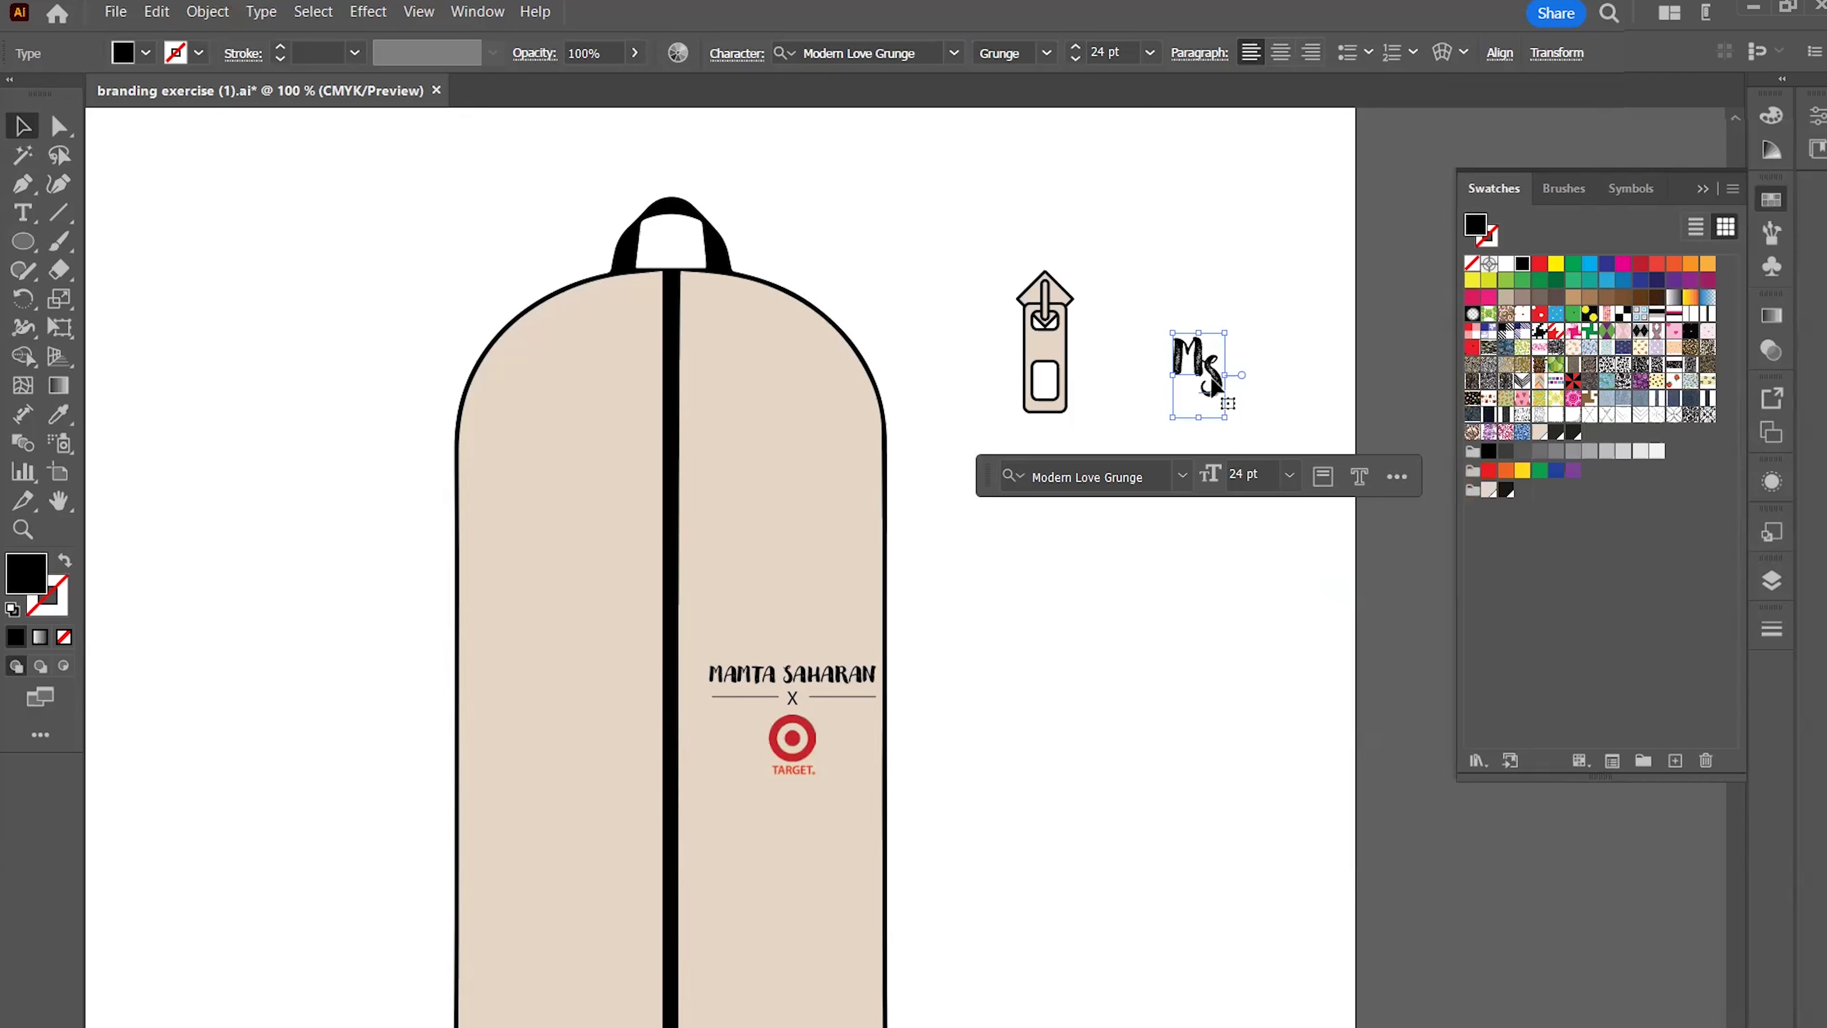
Scale the Ms monogram down to about 10 pt and place it on the zipper pull between its two openings
left_click_drag(1198, 360, 748, 409)
scroll(1180, 325, "up", 1)
scroll(1180, 331, "up", 3)
left_click_drag(840, 498, 792, 393)
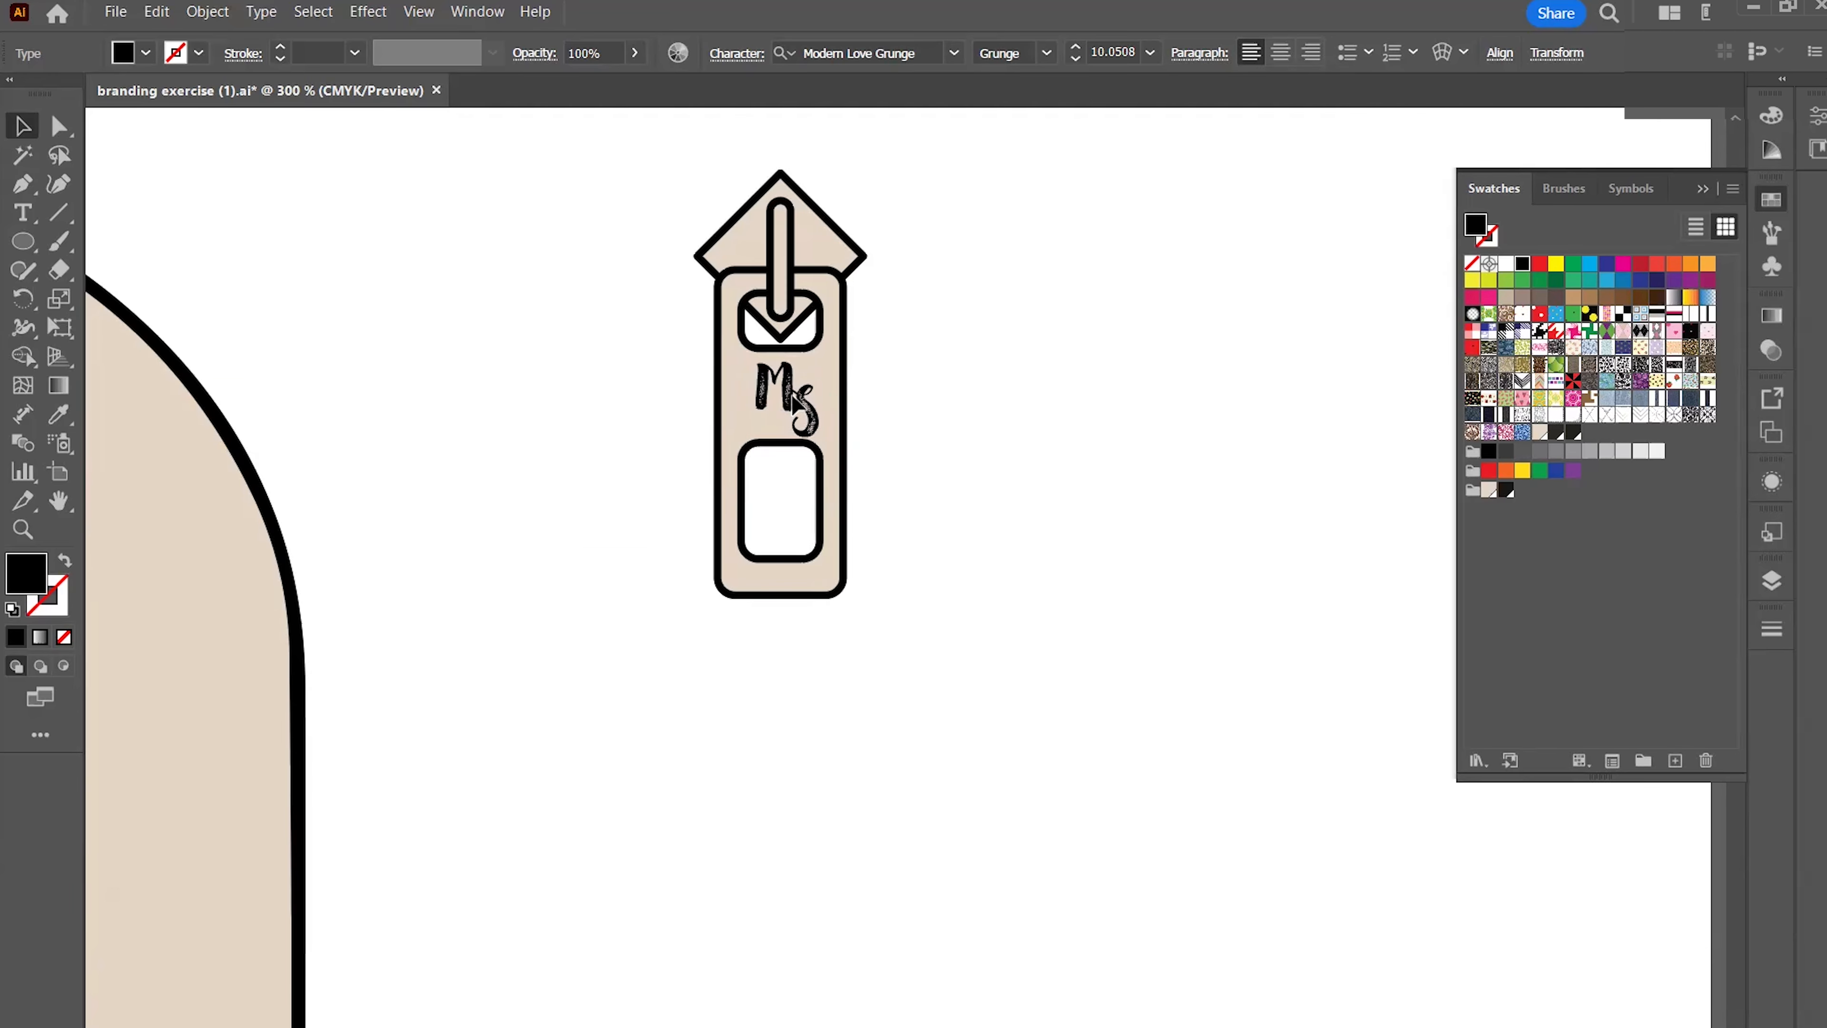
left_click(950, 396)
scroll(951, 396, "down", 2)
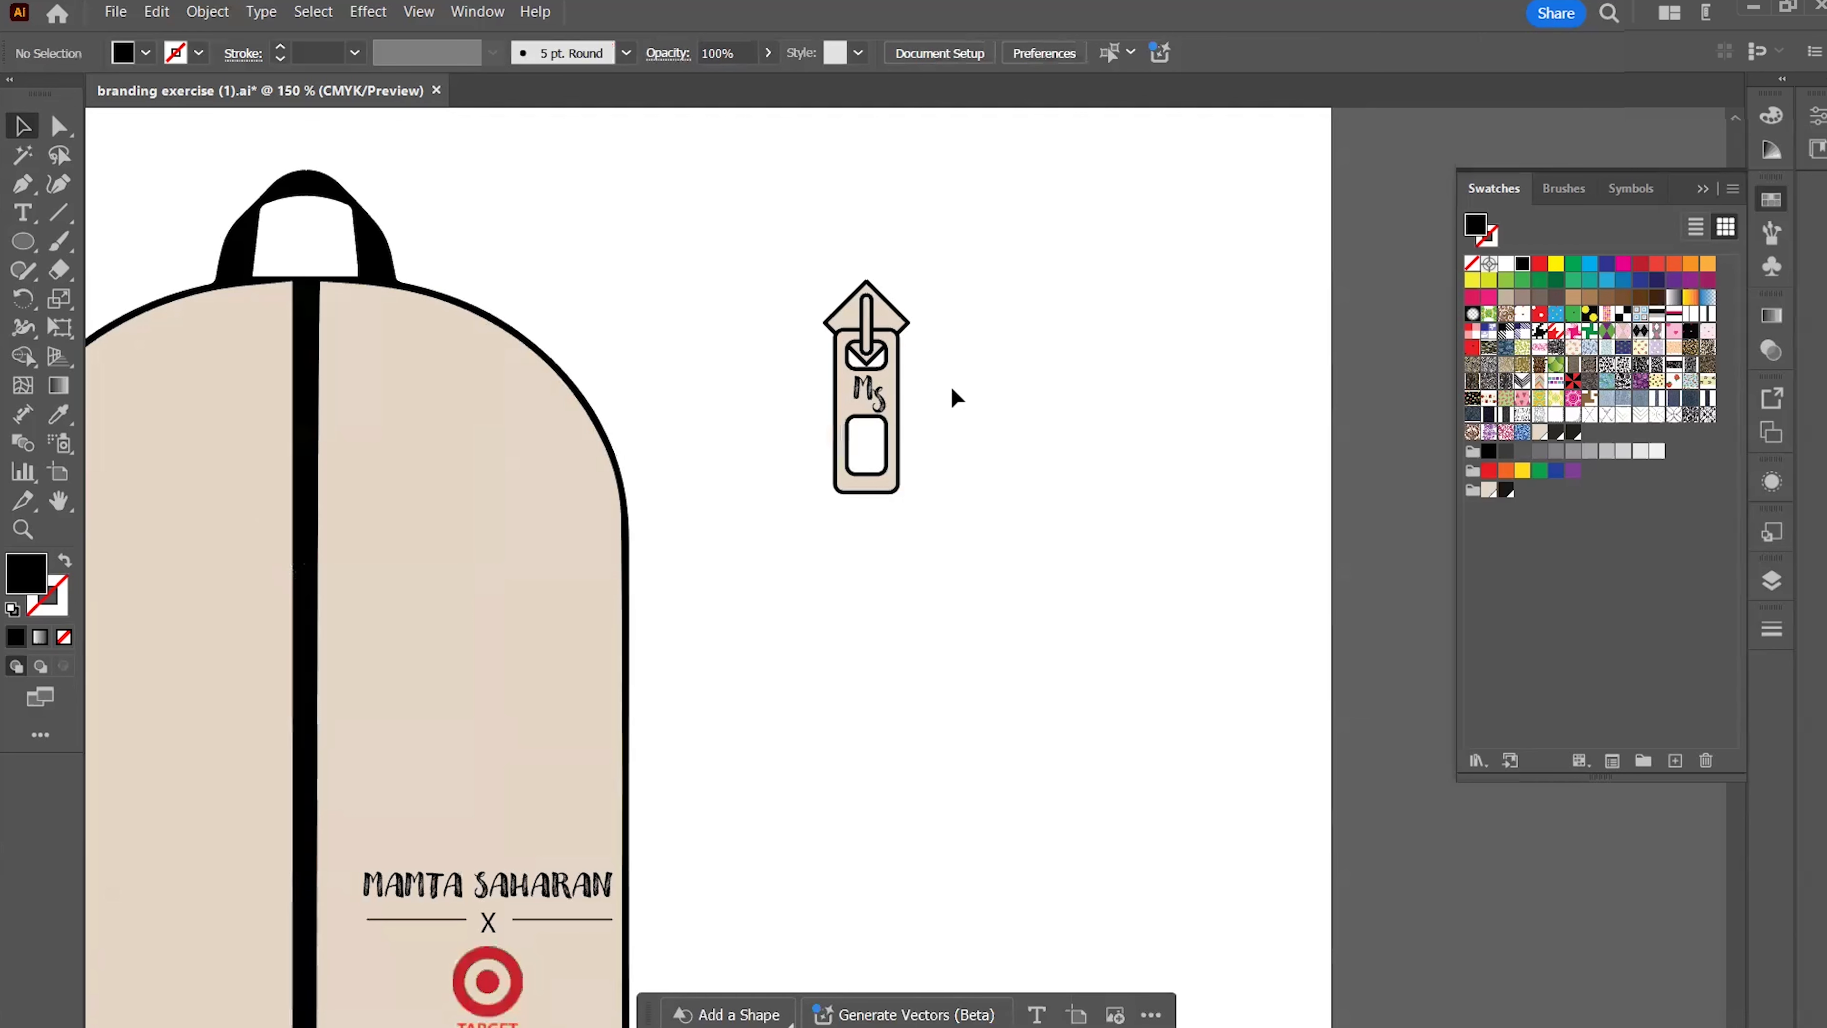
Insert the Shank button symbol, enlarge it, and place it beside the zipper pull on the side away from the bag
left_click(1772, 232)
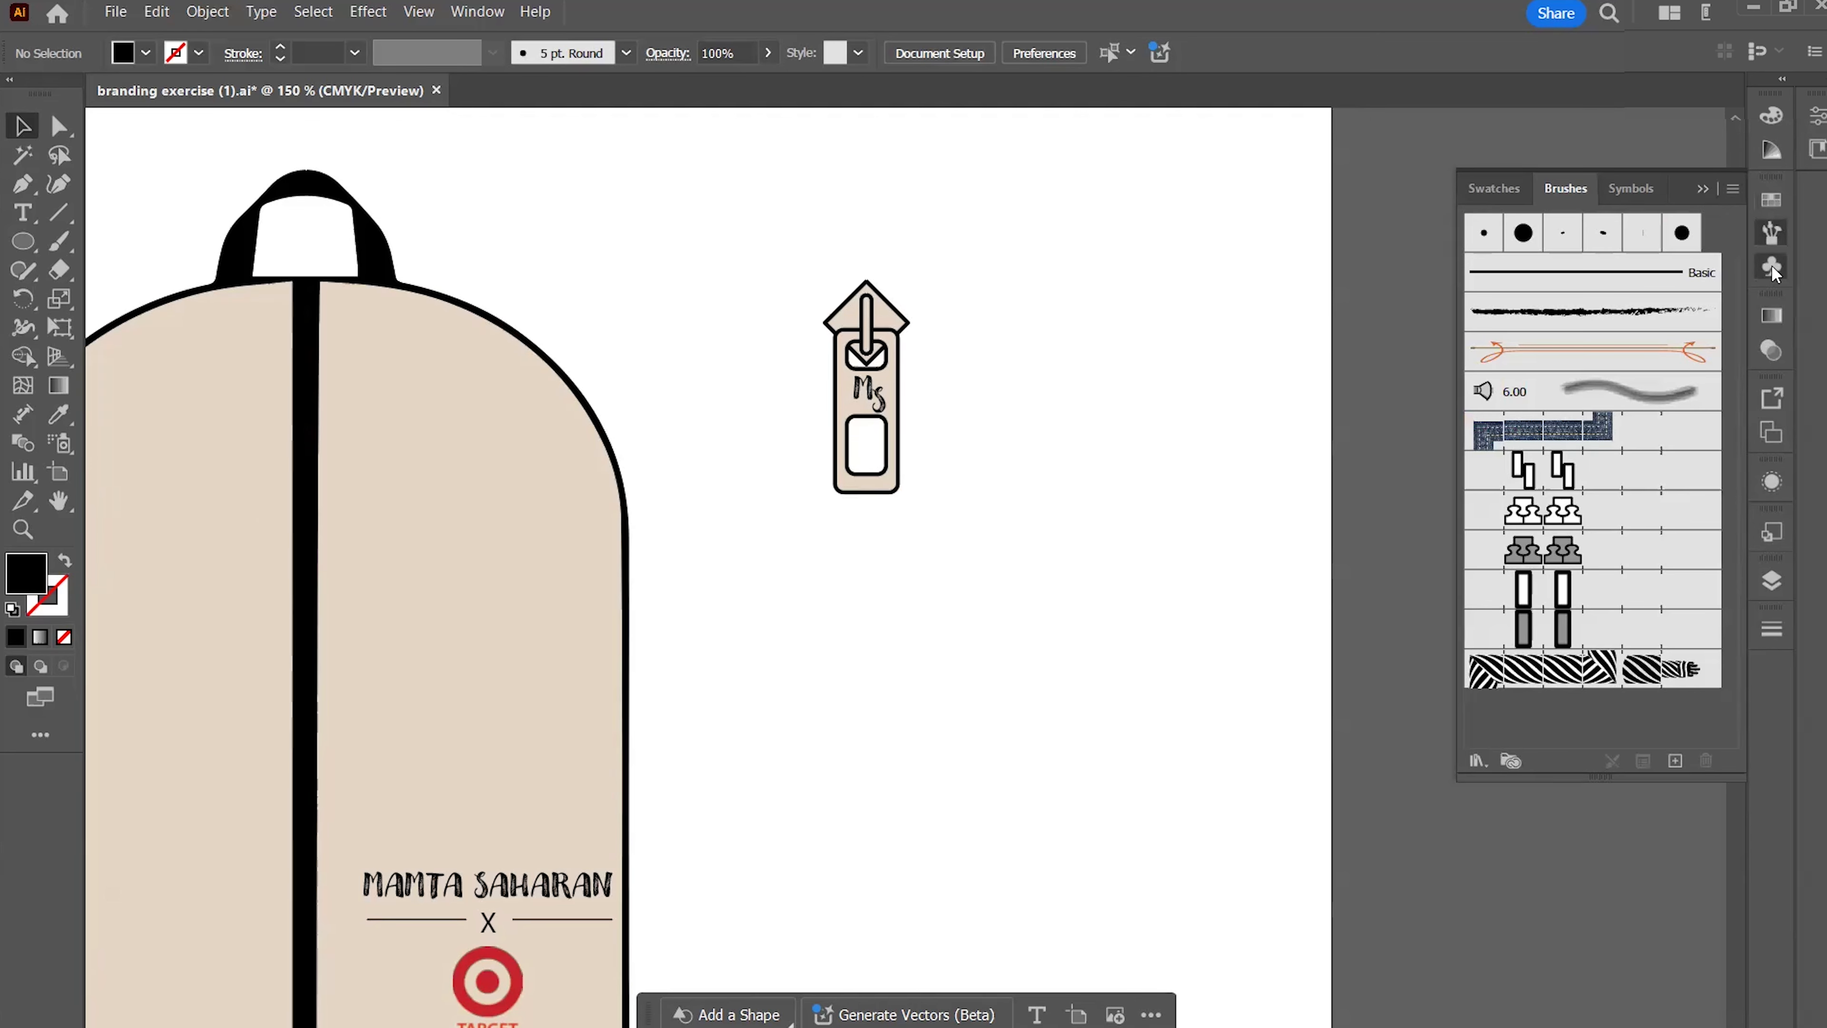
left_click(1772, 264)
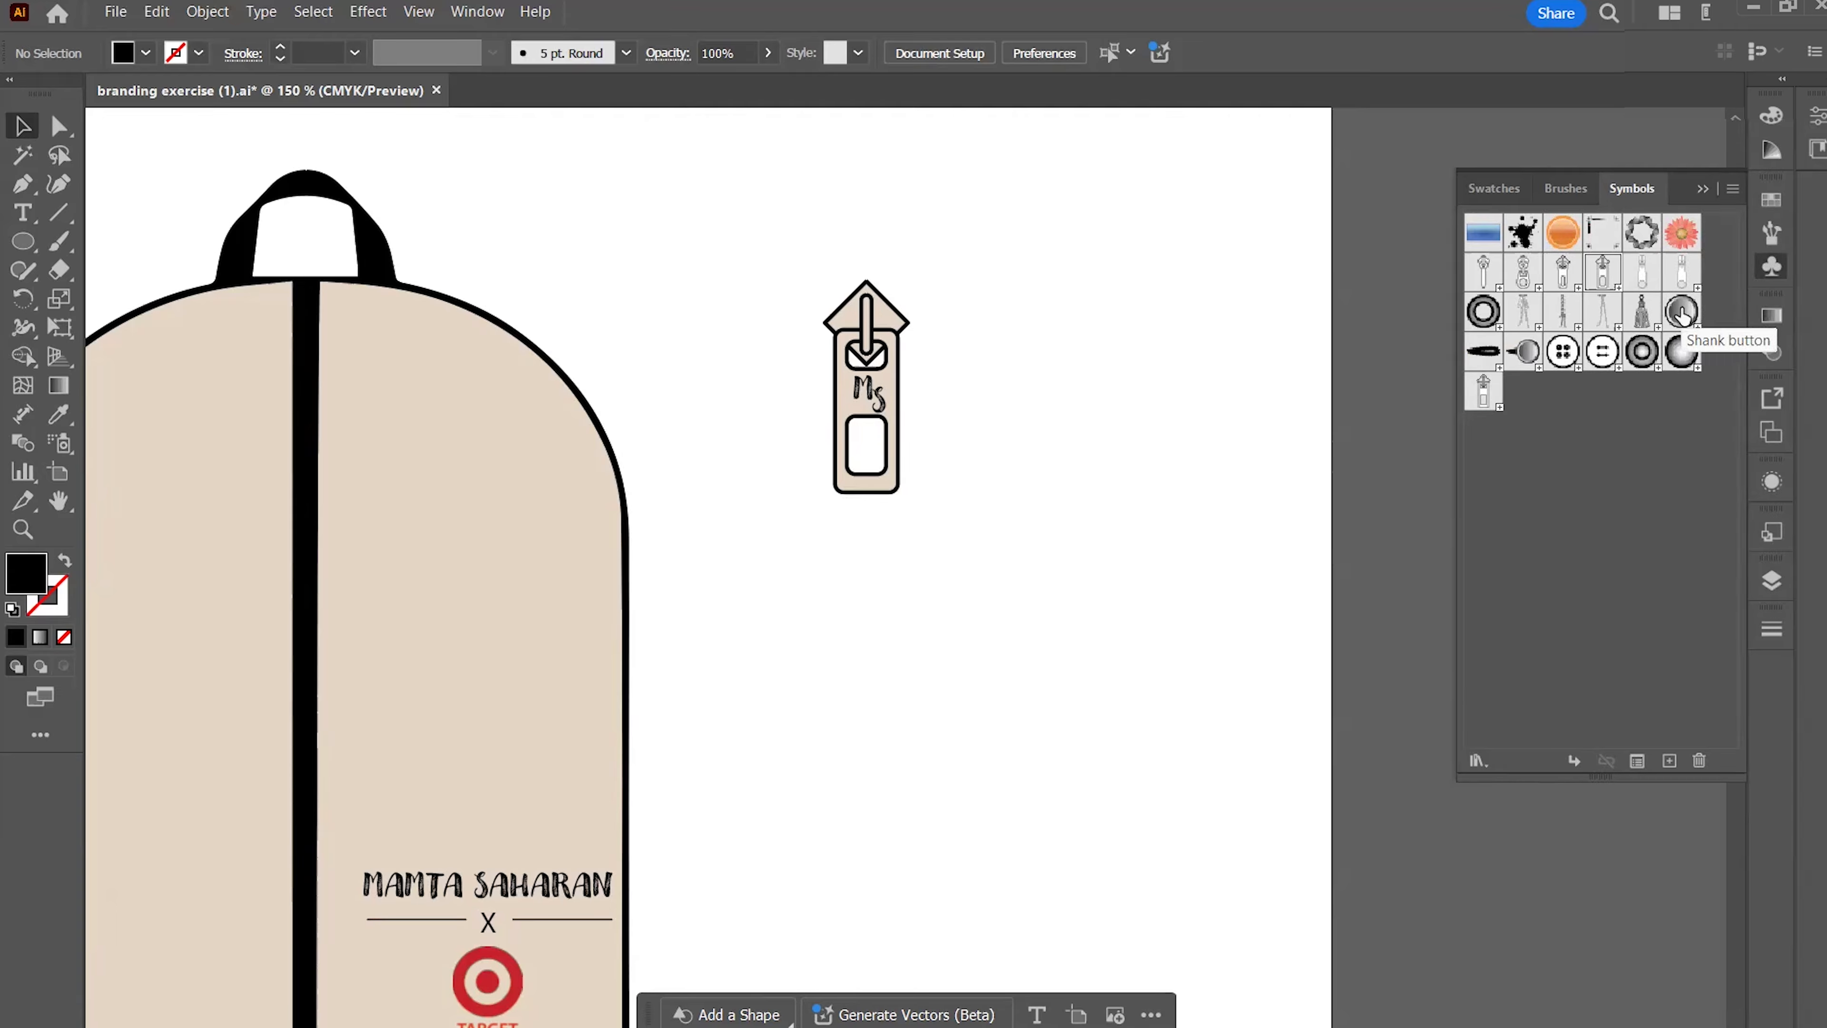
left_click_drag(1682, 315, 1187, 381)
left_click_drag(1074, 362, 1203, 526)
left_click_drag(1160, 419, 1079, 387)
Break the shank button's link to its symbol and deselect it
right_click(1080, 388)
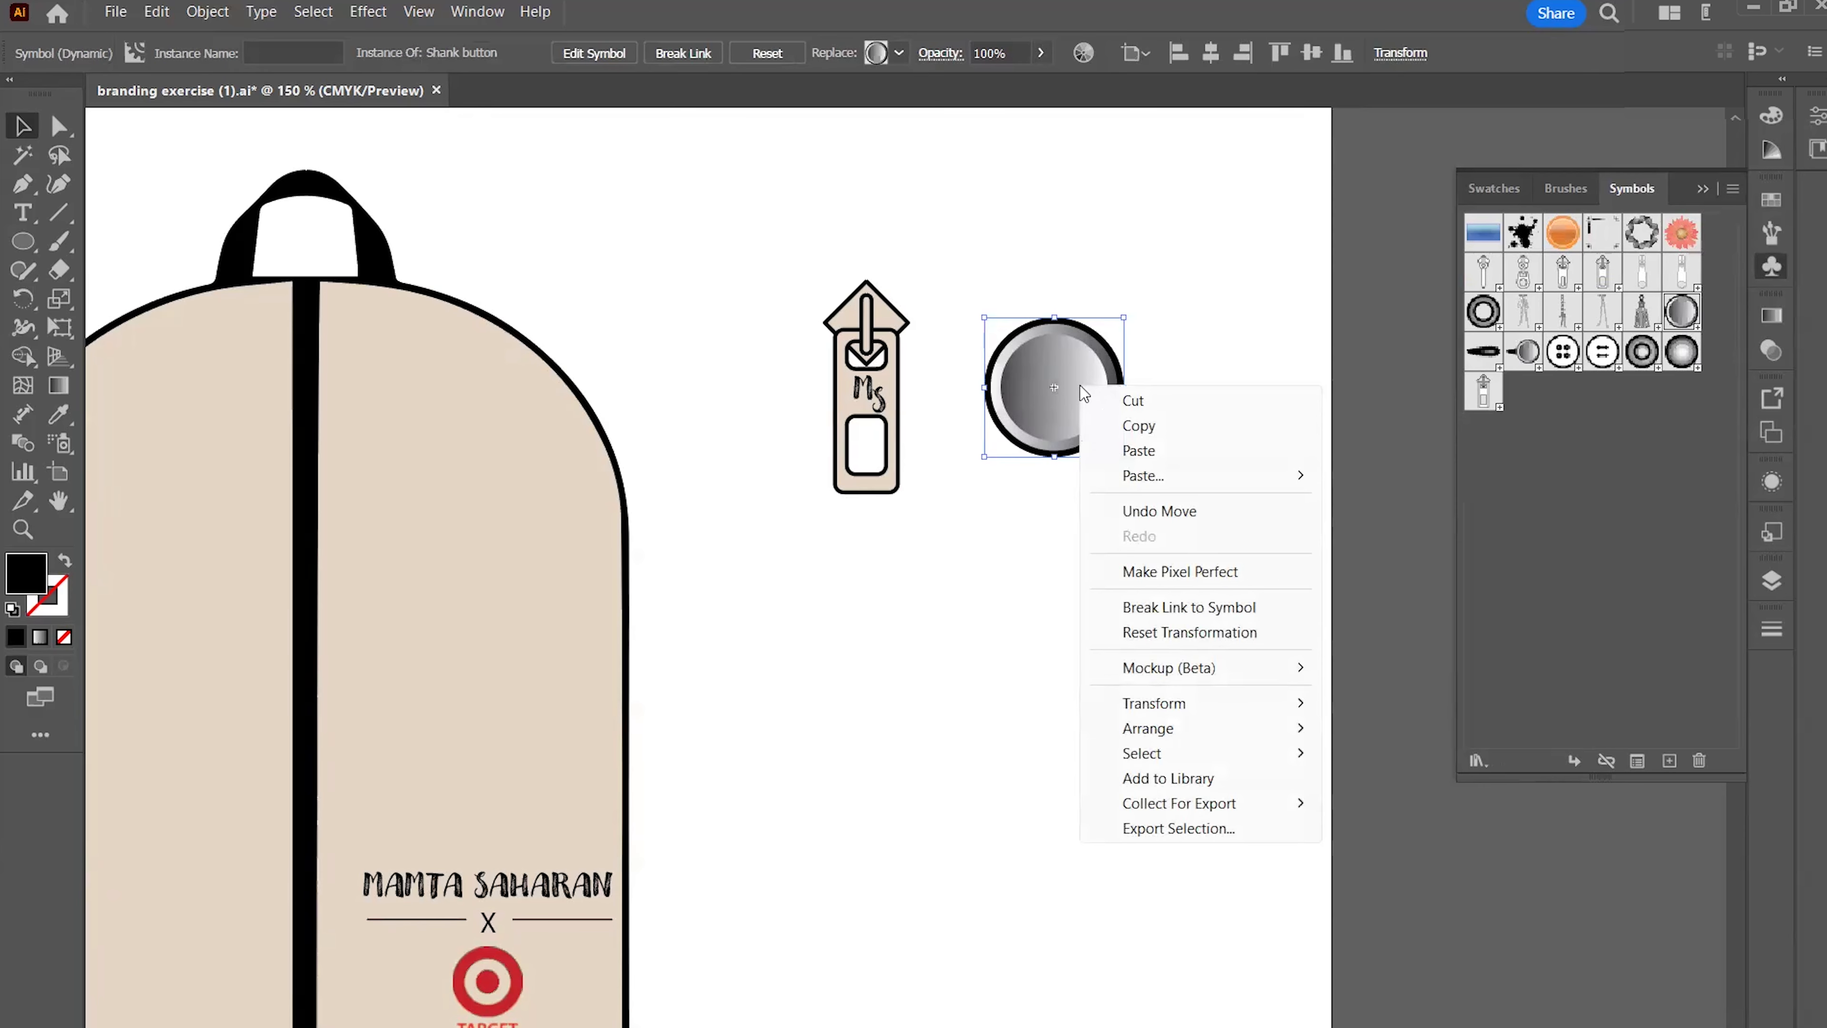
left_click(1173, 606)
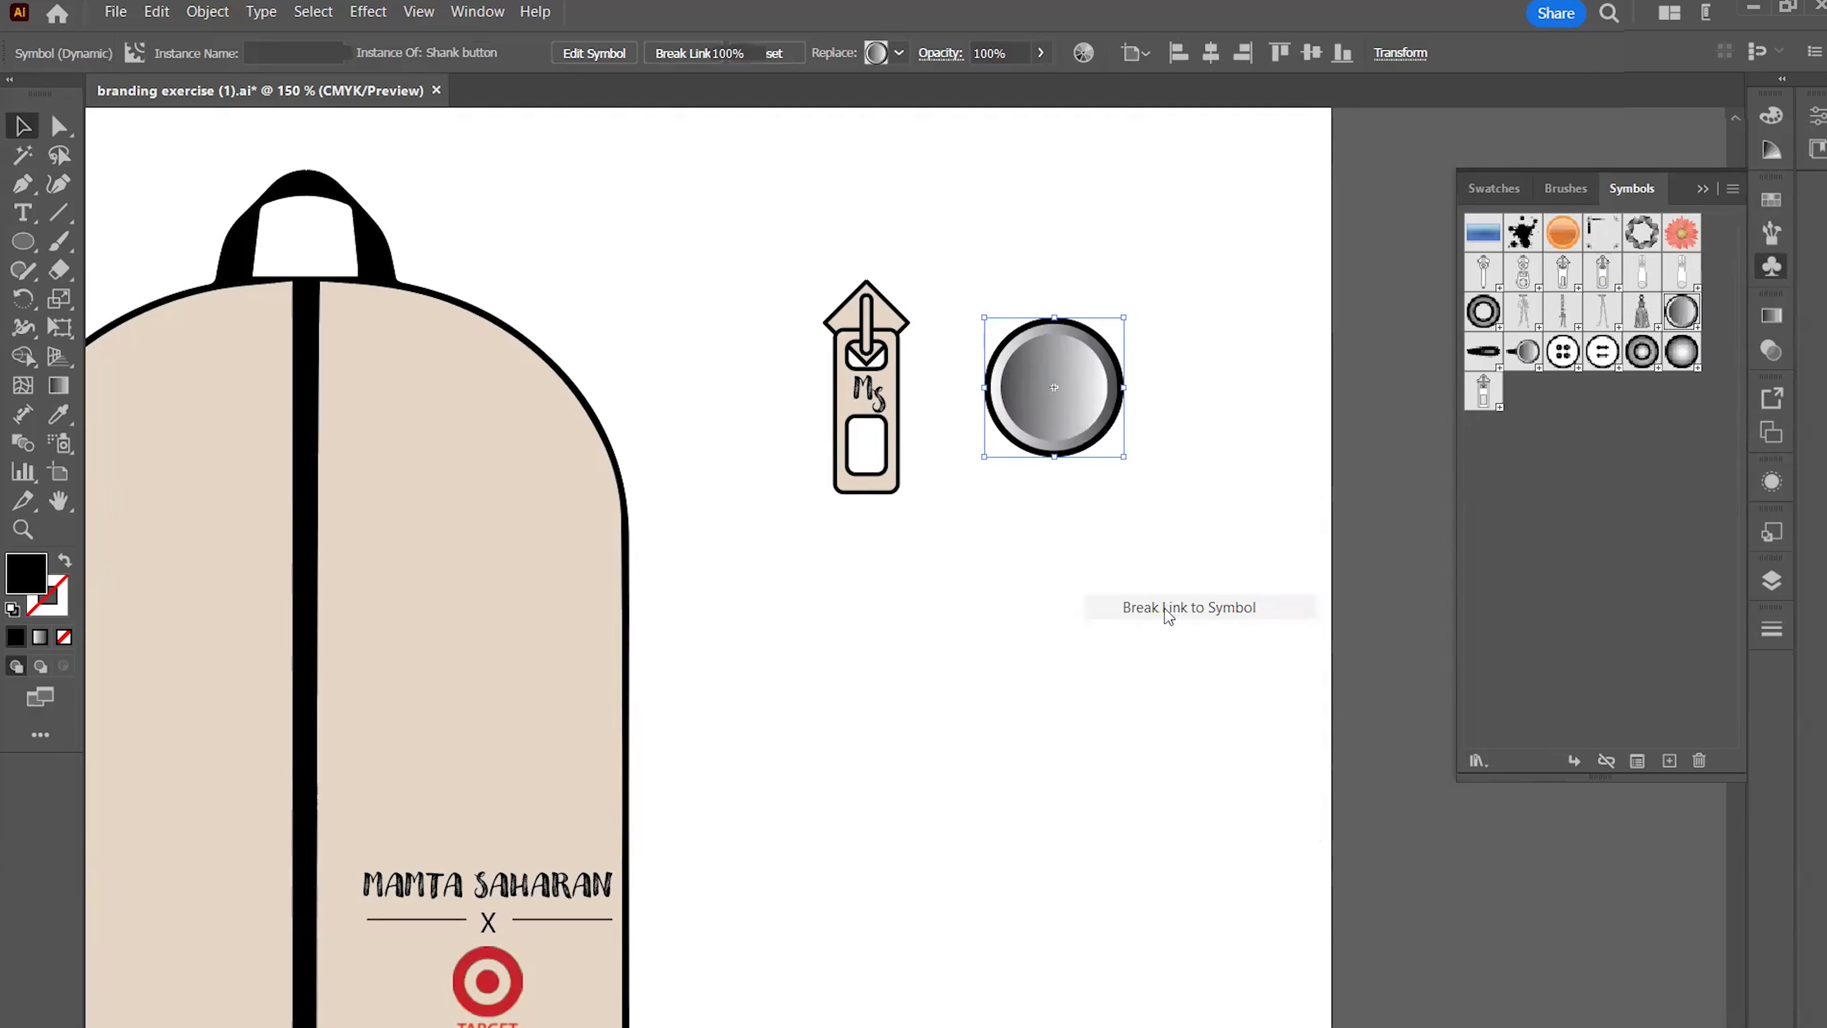
left_click(1210, 409)
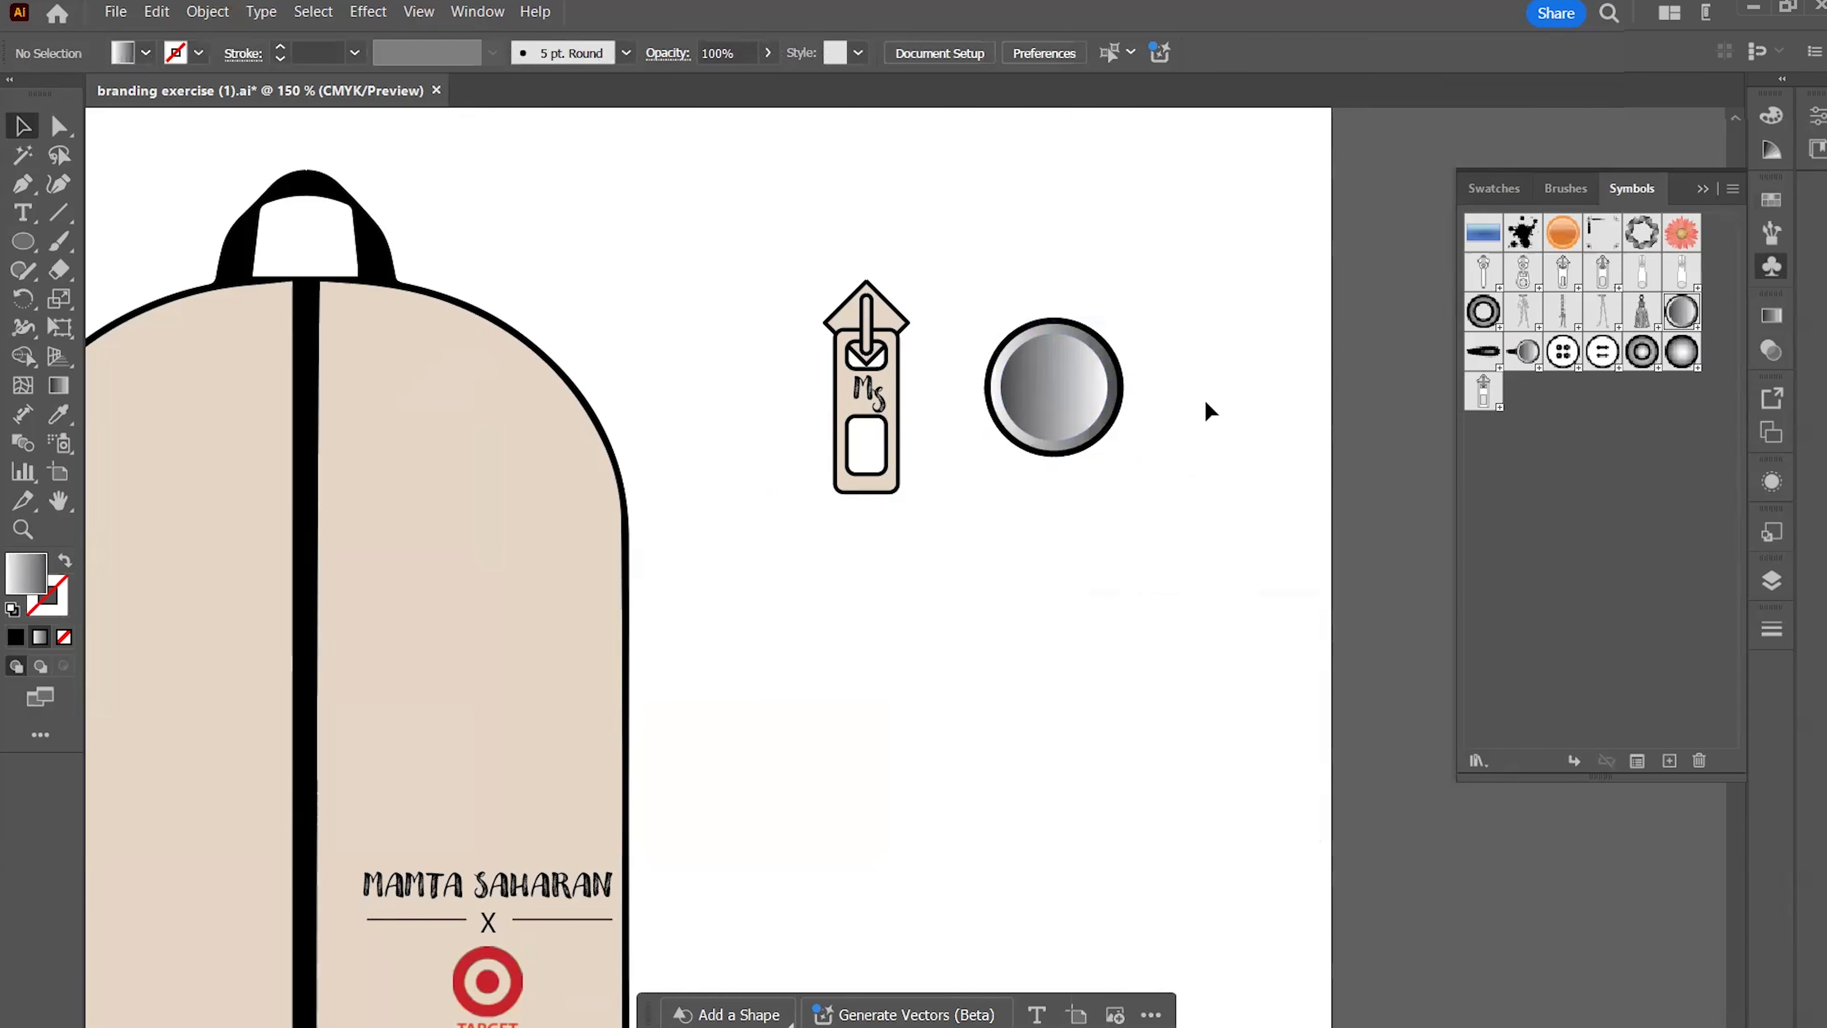
Duplicate the zipper pull's Ms monogram, place the copy just outside the shank button, and bring it to the front
left_click(866, 387)
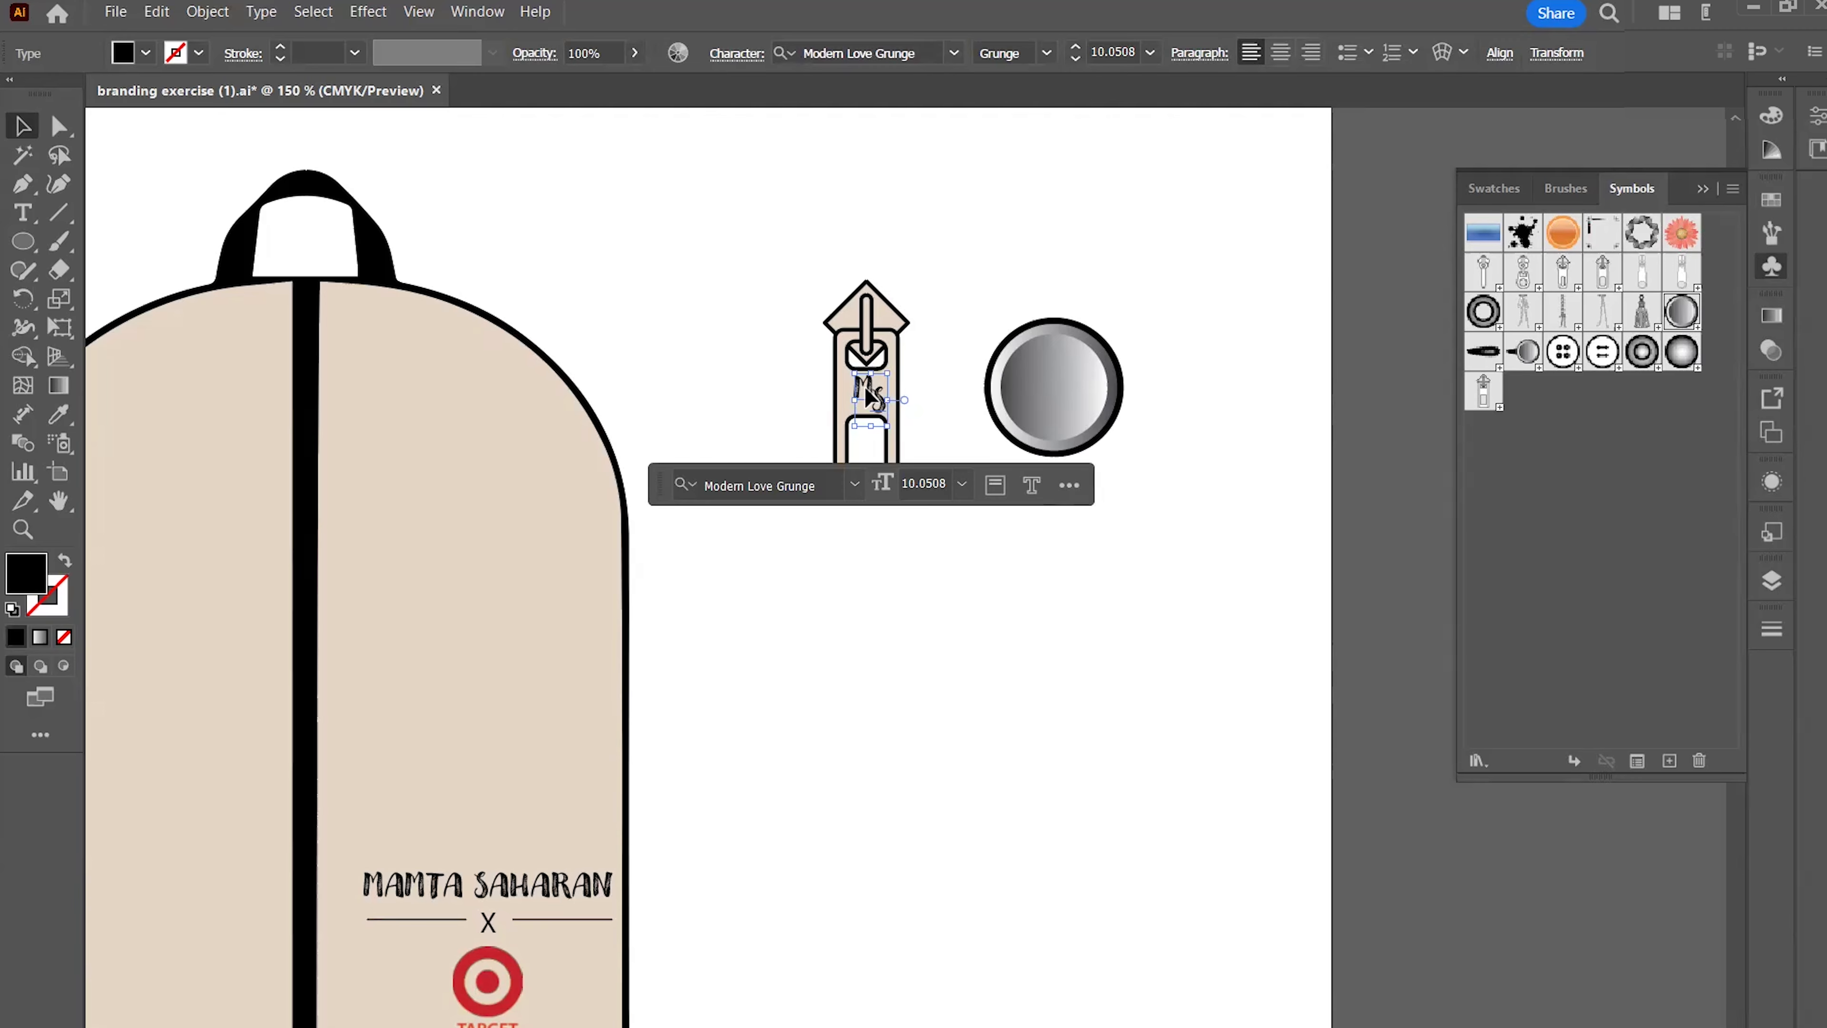
left_click_drag(864, 386, 1161, 333)
key("ctrl+z")
left_click_drag(877, 390, 1054, 380)
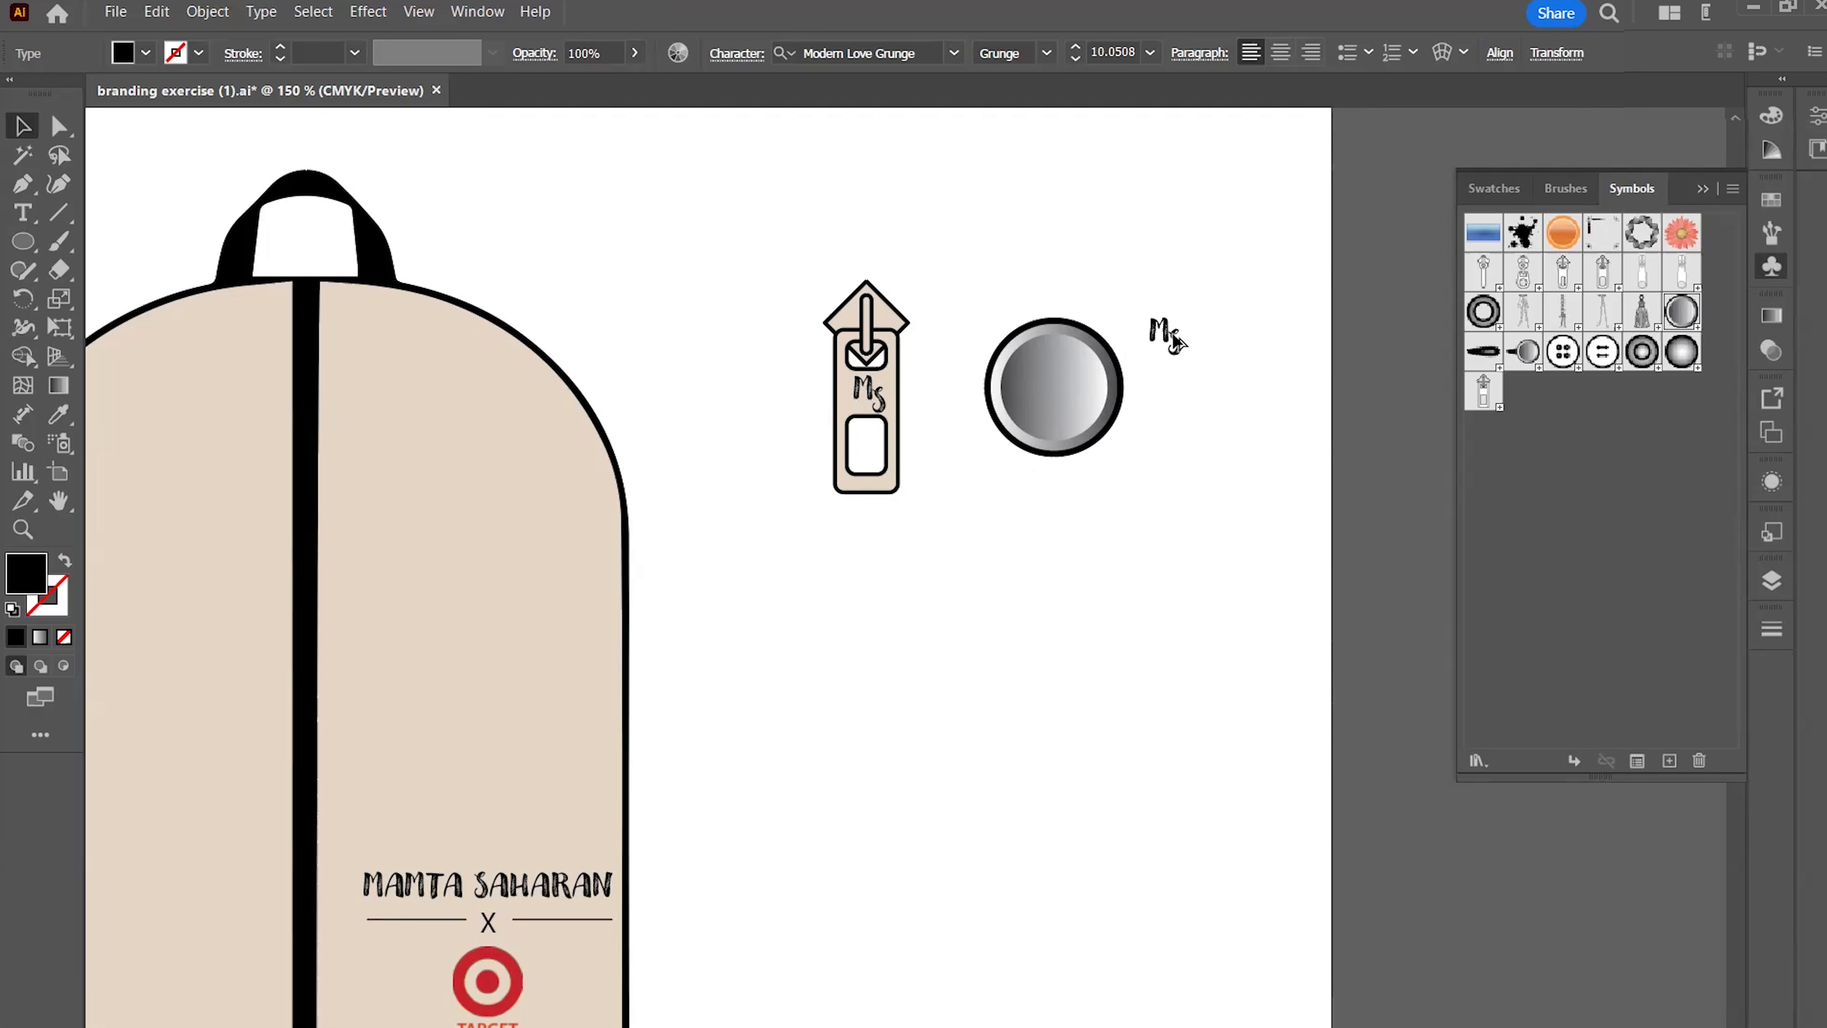
left_click_drag(1177, 341, 1175, 338)
right_click(1174, 336)
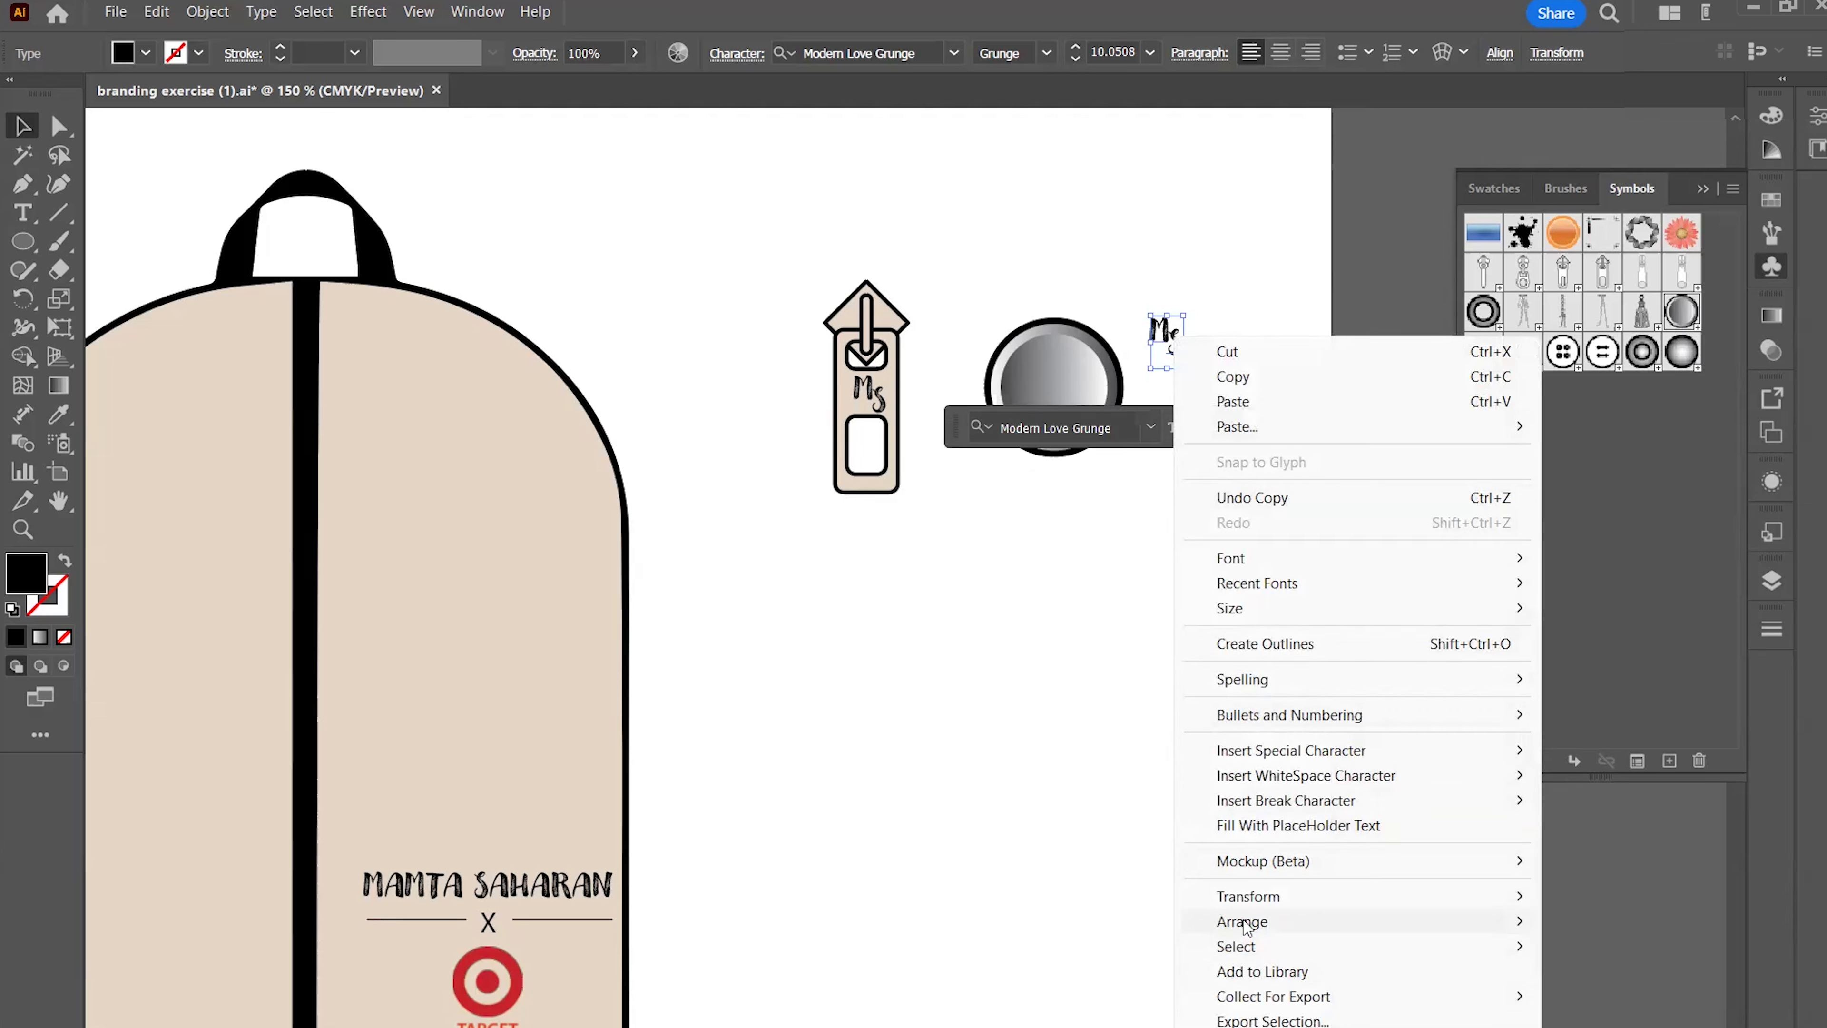
mouse_move(1244, 925)
left_click(1080, 917)
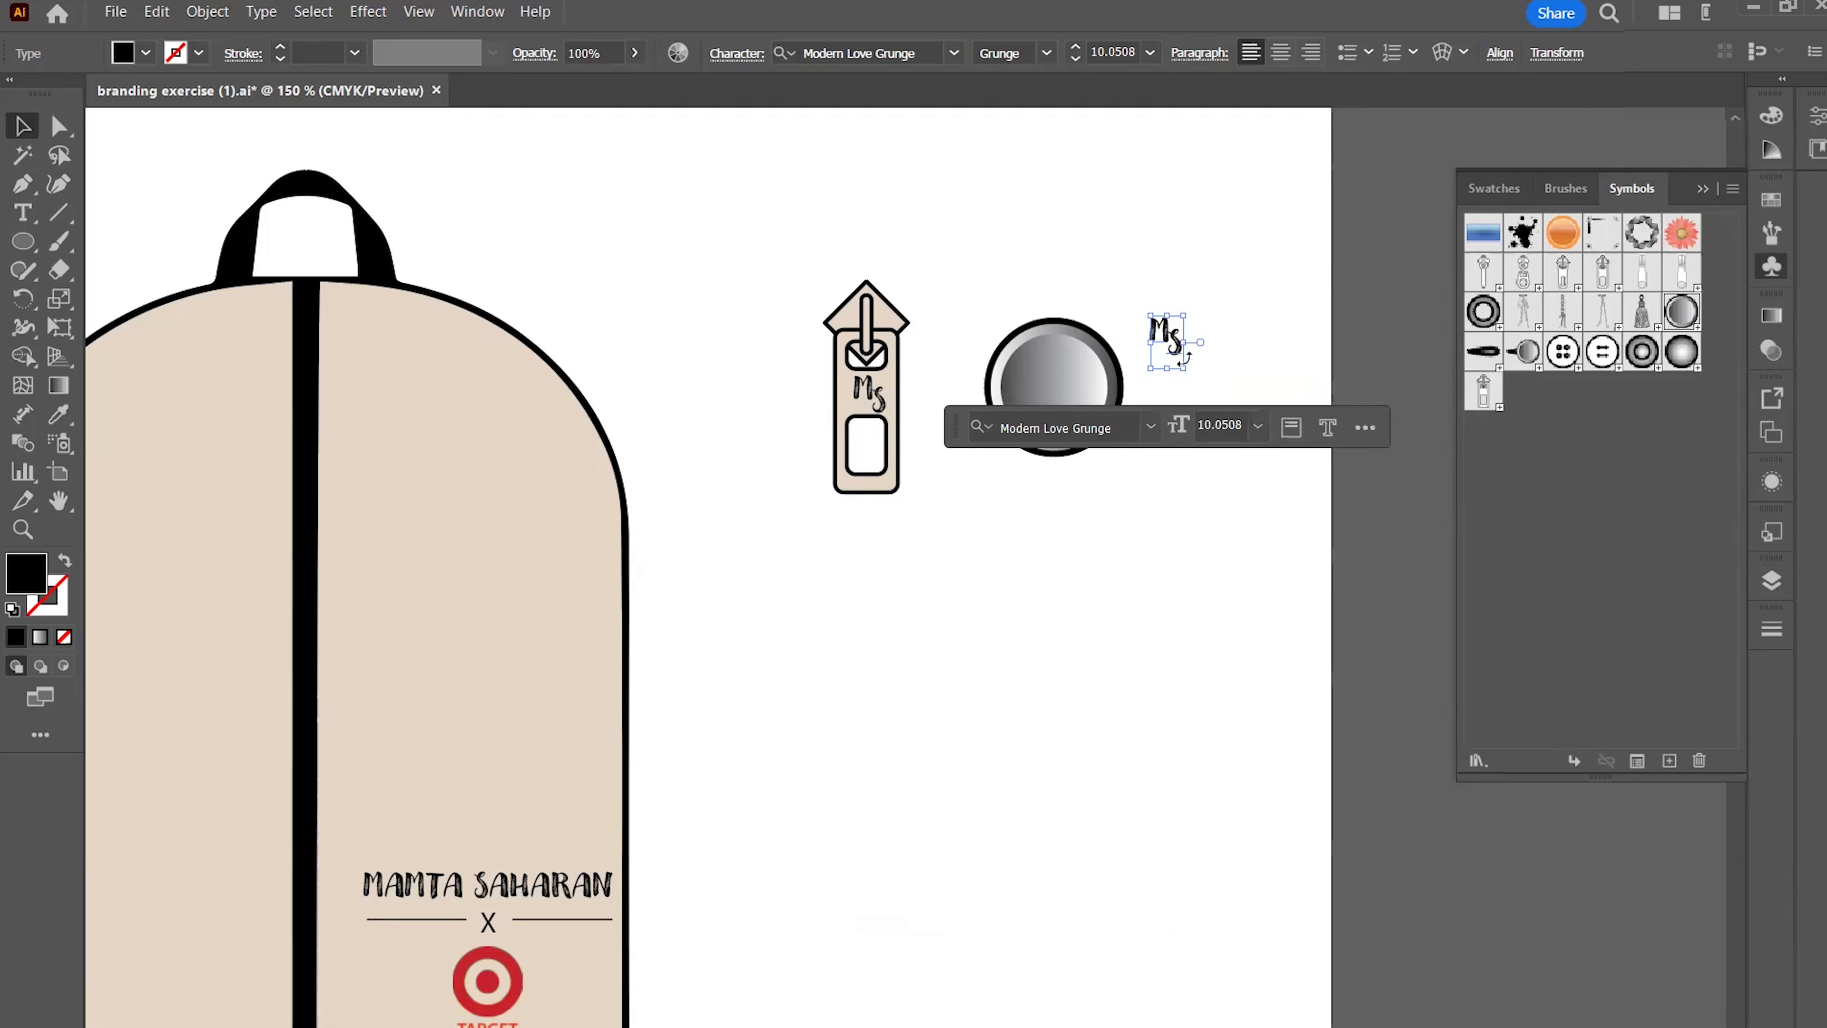
Enlarge the Ms monogram copy to about 16.6 pt and center it on the shank button
left_click_drag(1171, 340, 1122, 460)
left_click_drag(1072, 403, 1057, 389)
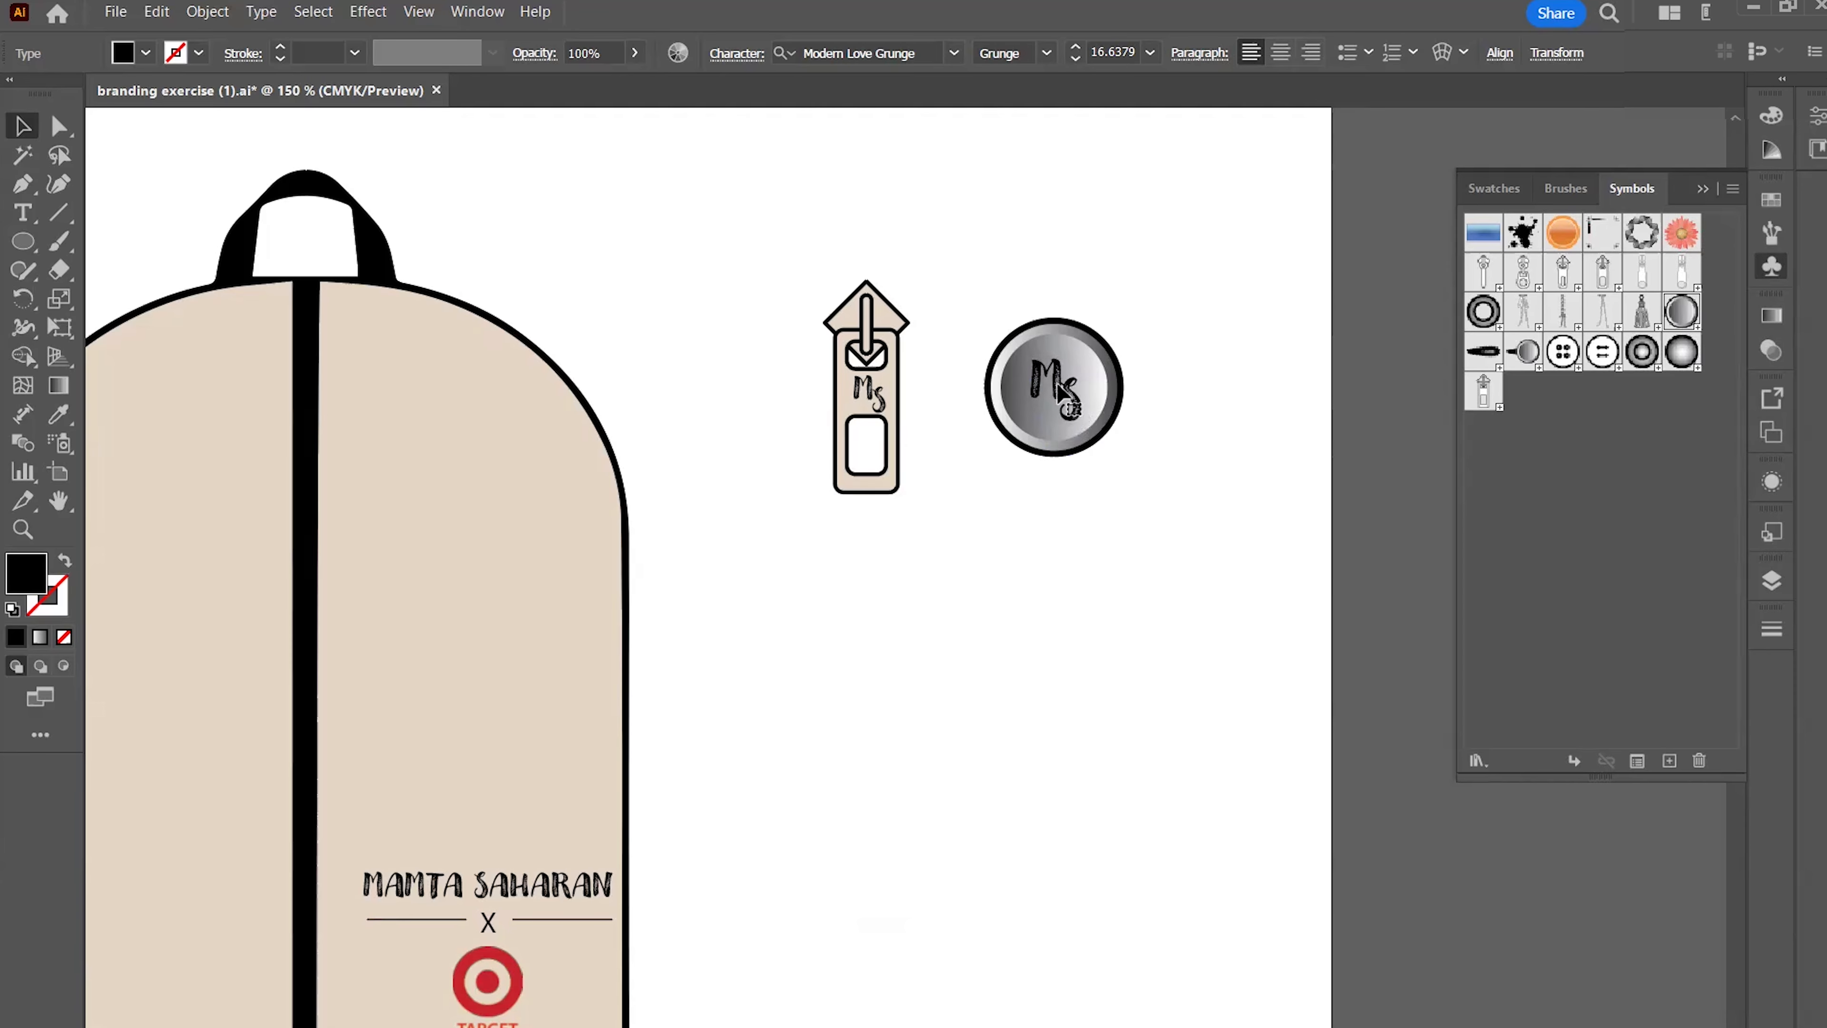
left_click(1161, 362)
left_click(1102, 367)
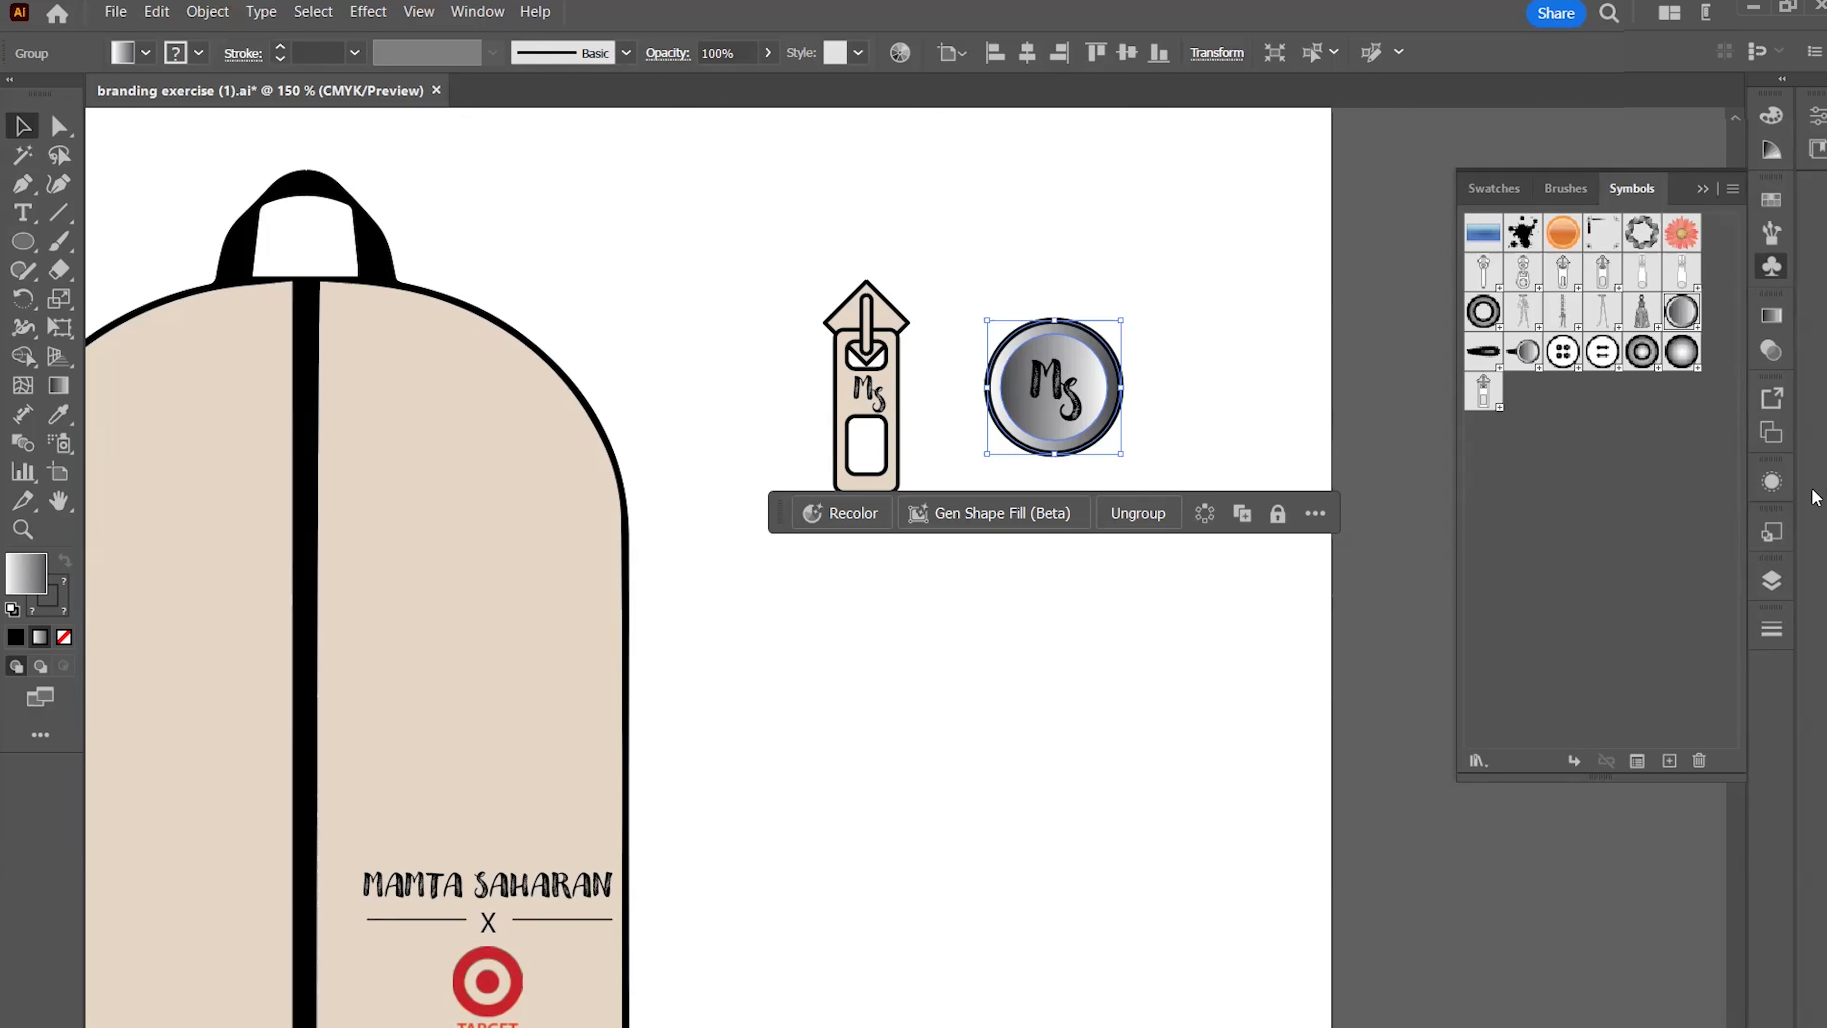
double_click(26, 574)
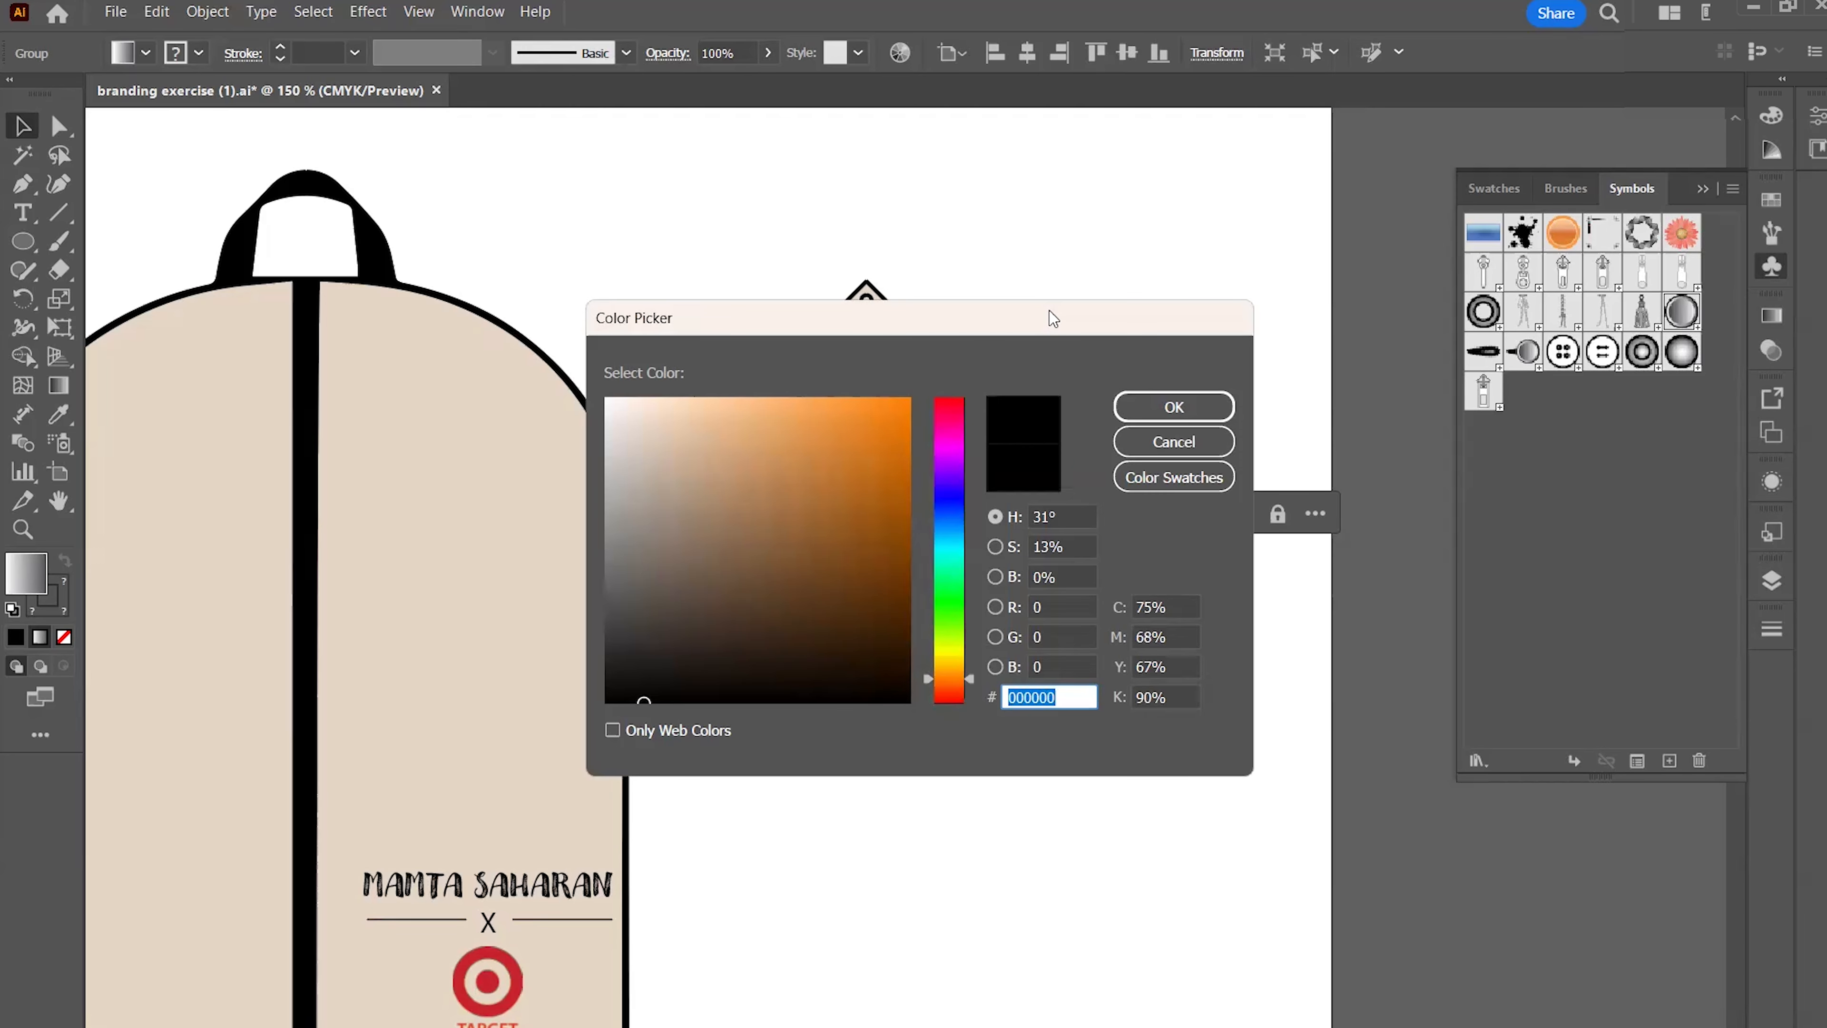
left_click_drag(1050, 318, 1628, 323)
left_click(1748, 448)
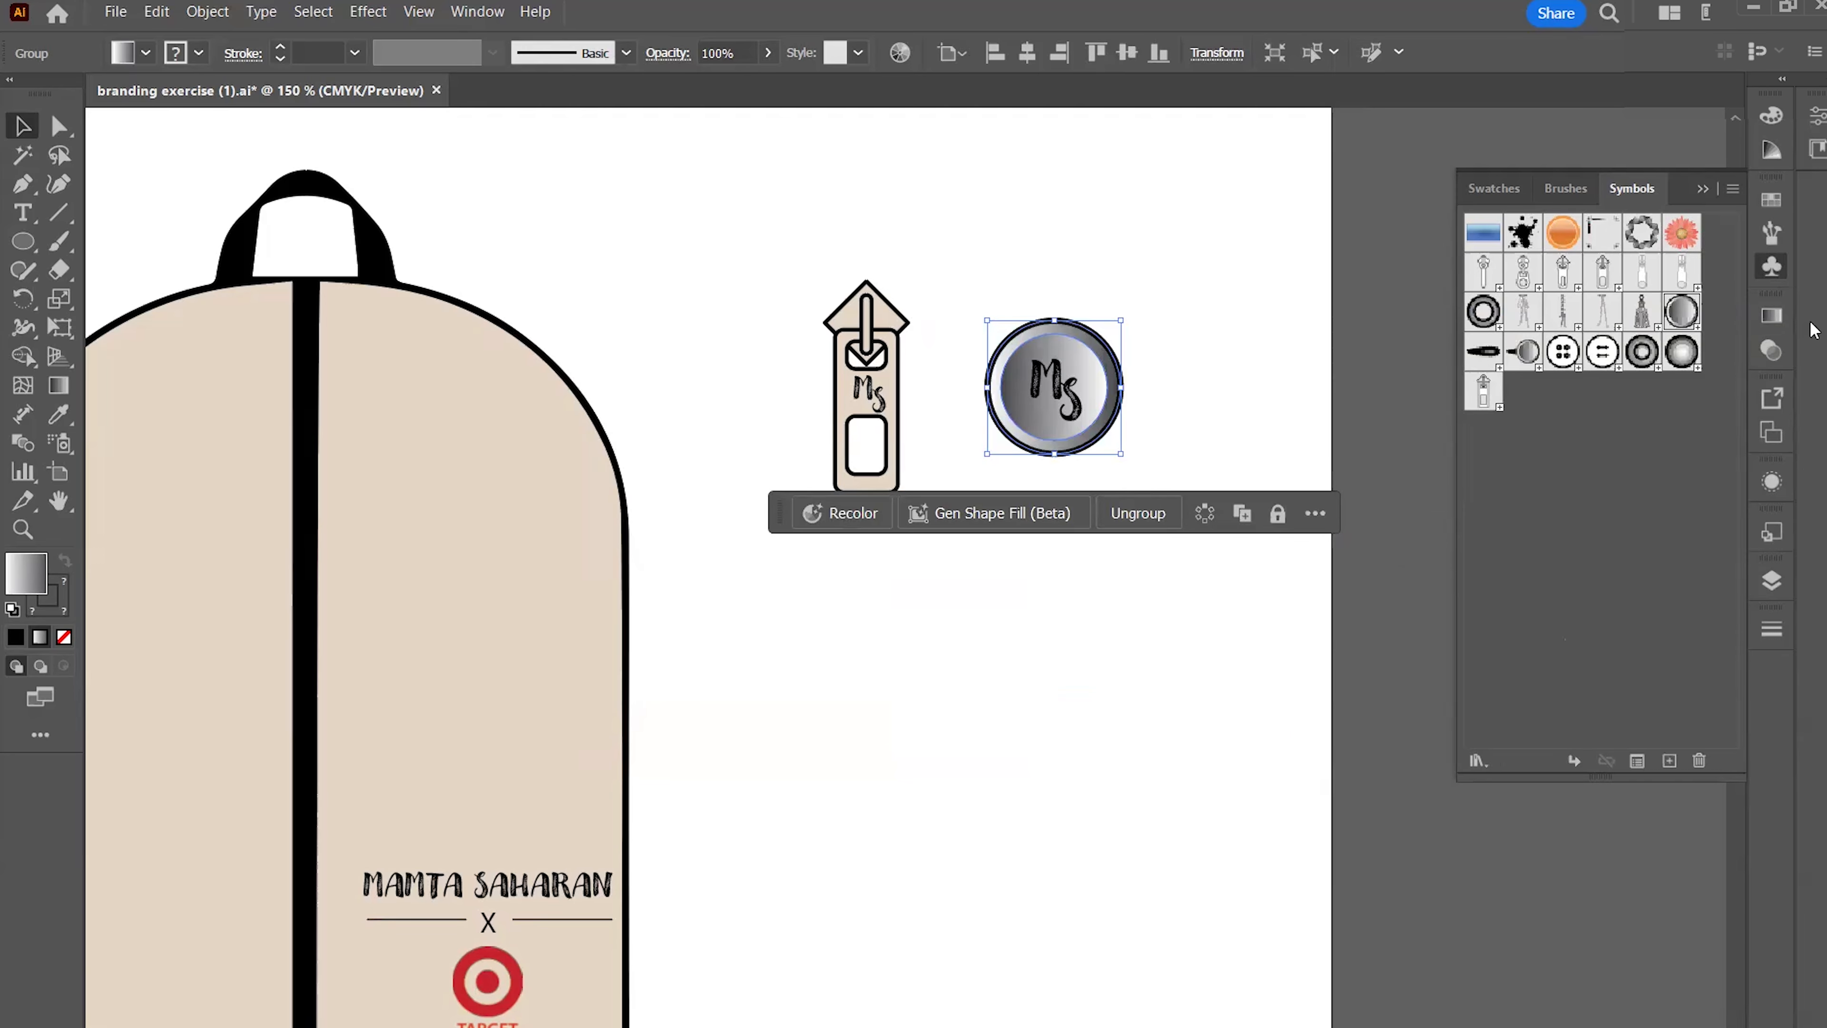
Recolor the shank button's gradient by changing its dark end stop to the beige swatch, and deselect the button
left_click(1771, 316)
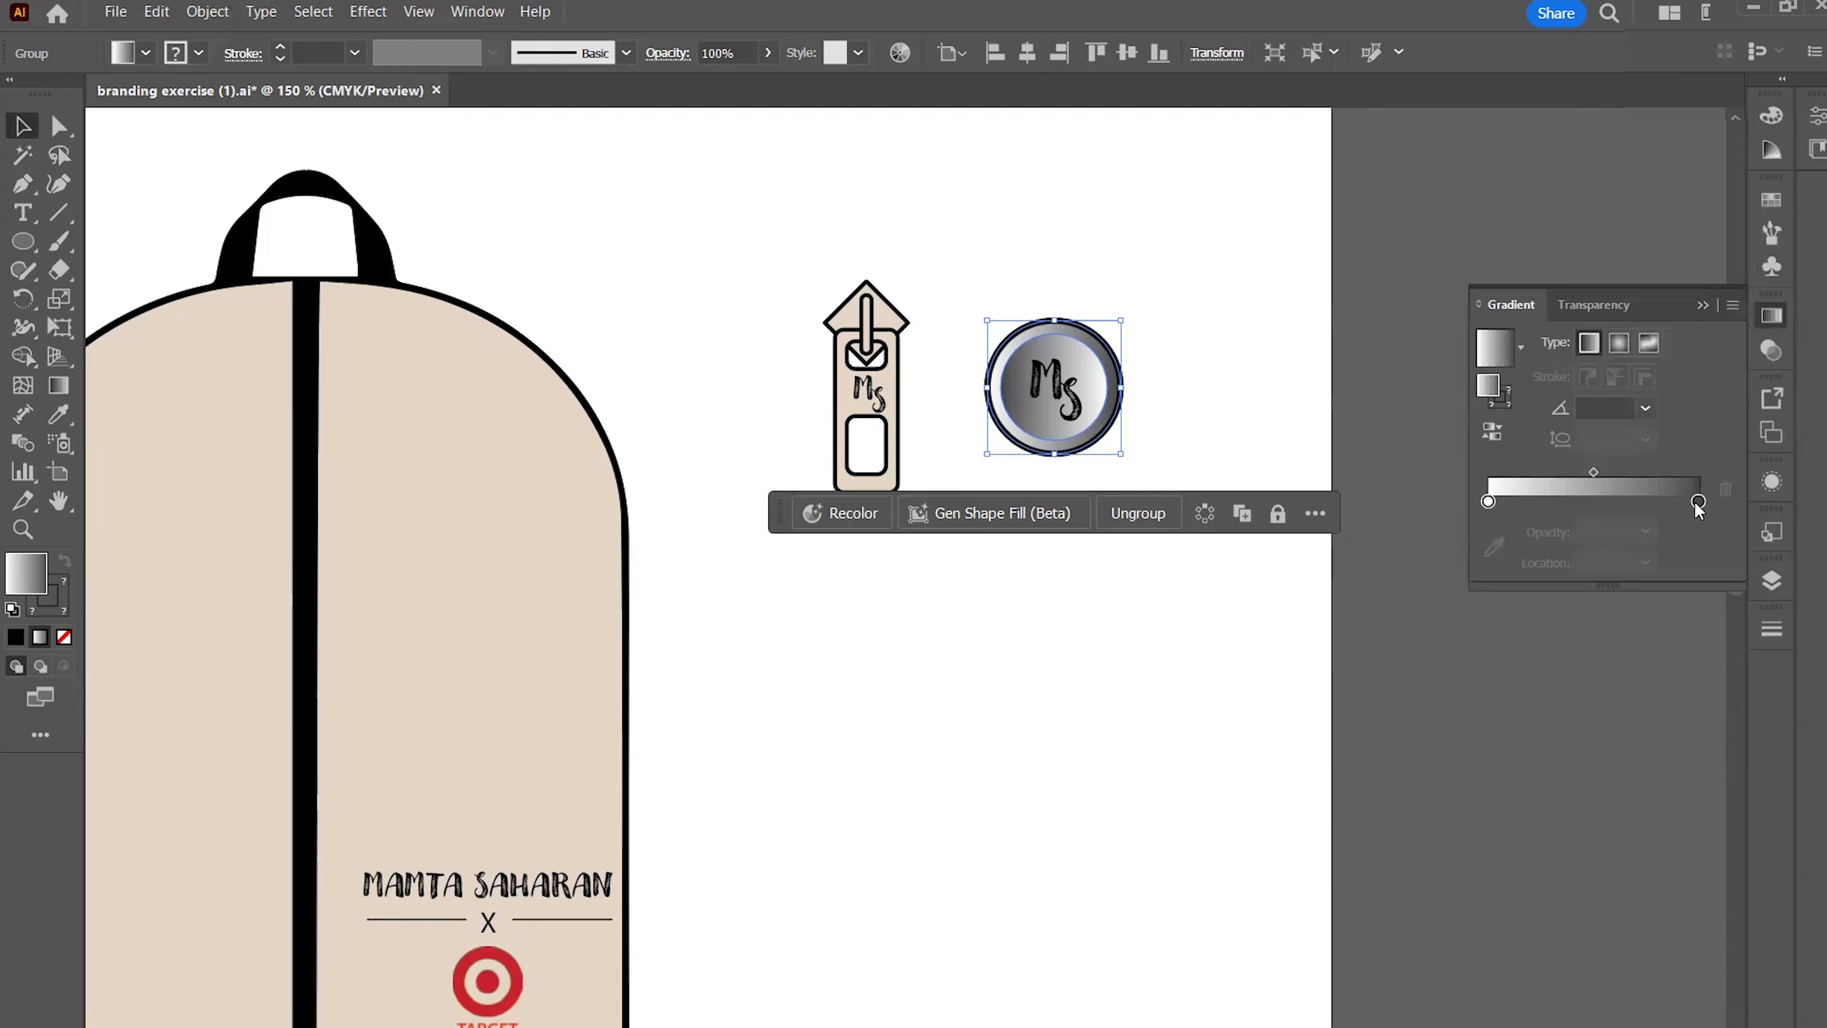
left_click(1699, 501)
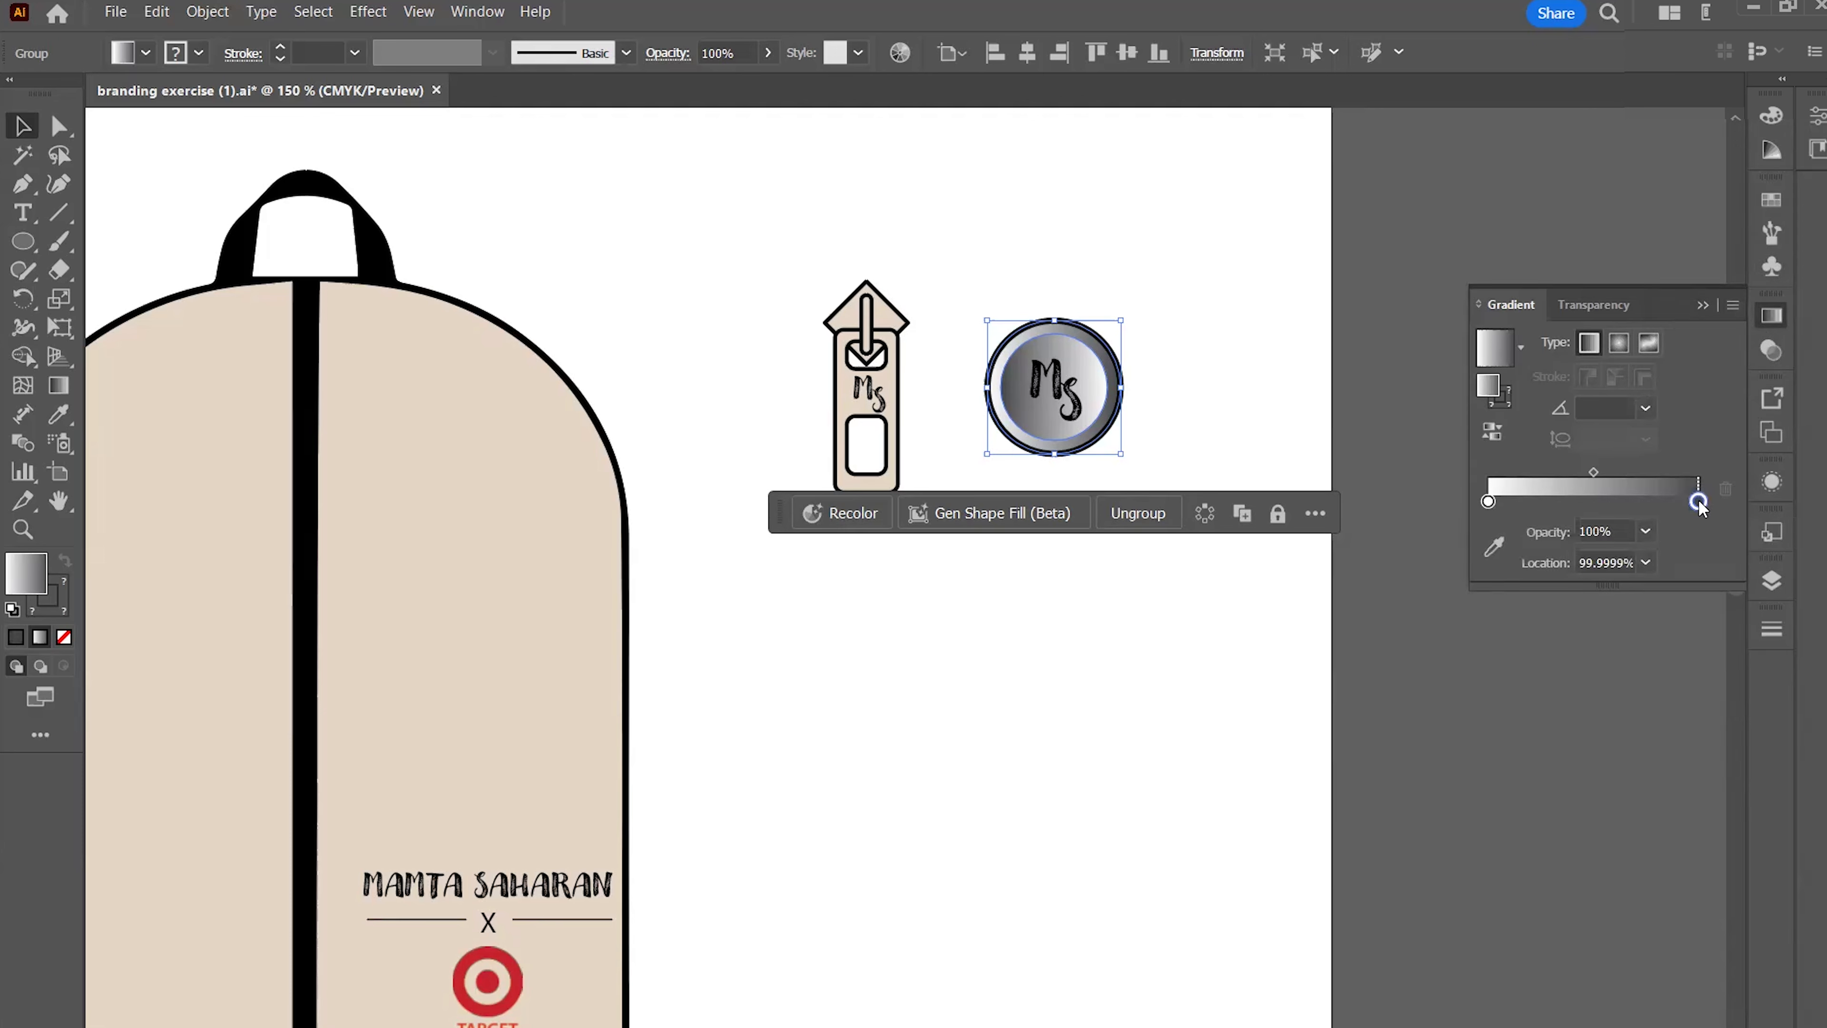
double_click(1698, 502)
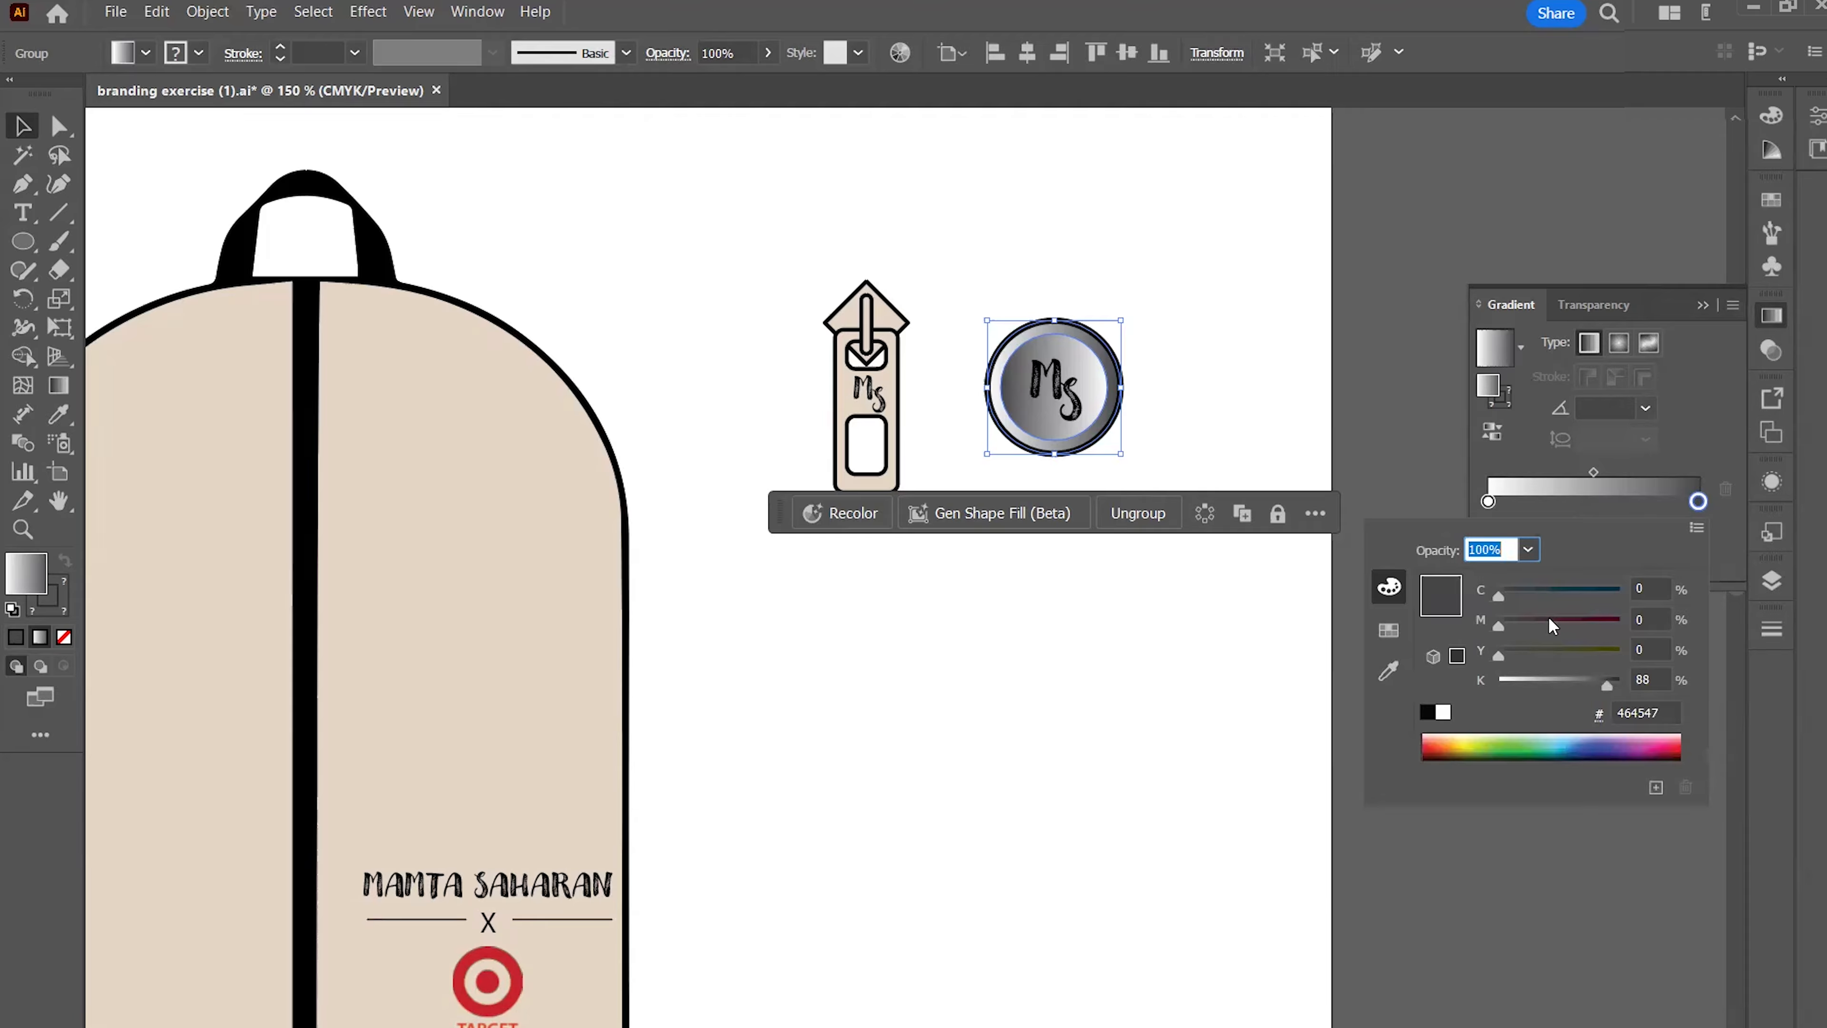
left_click(1383, 631)
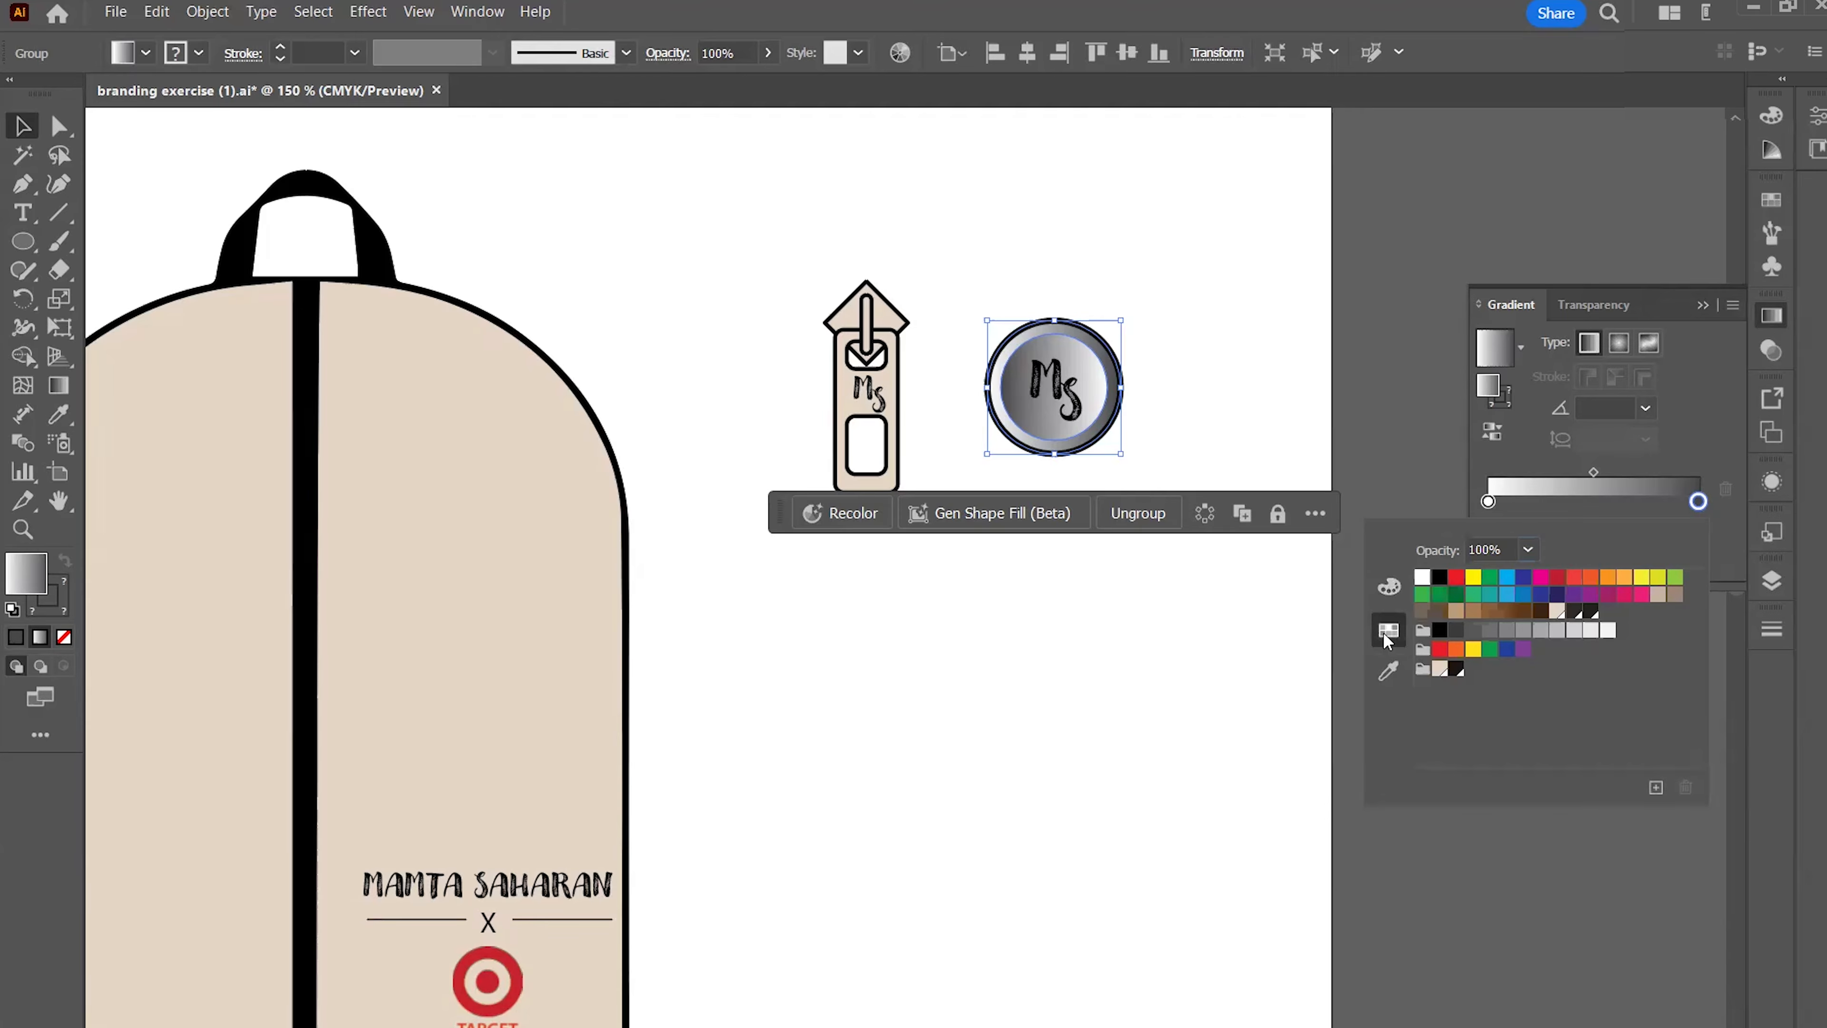
left_click(1440, 671)
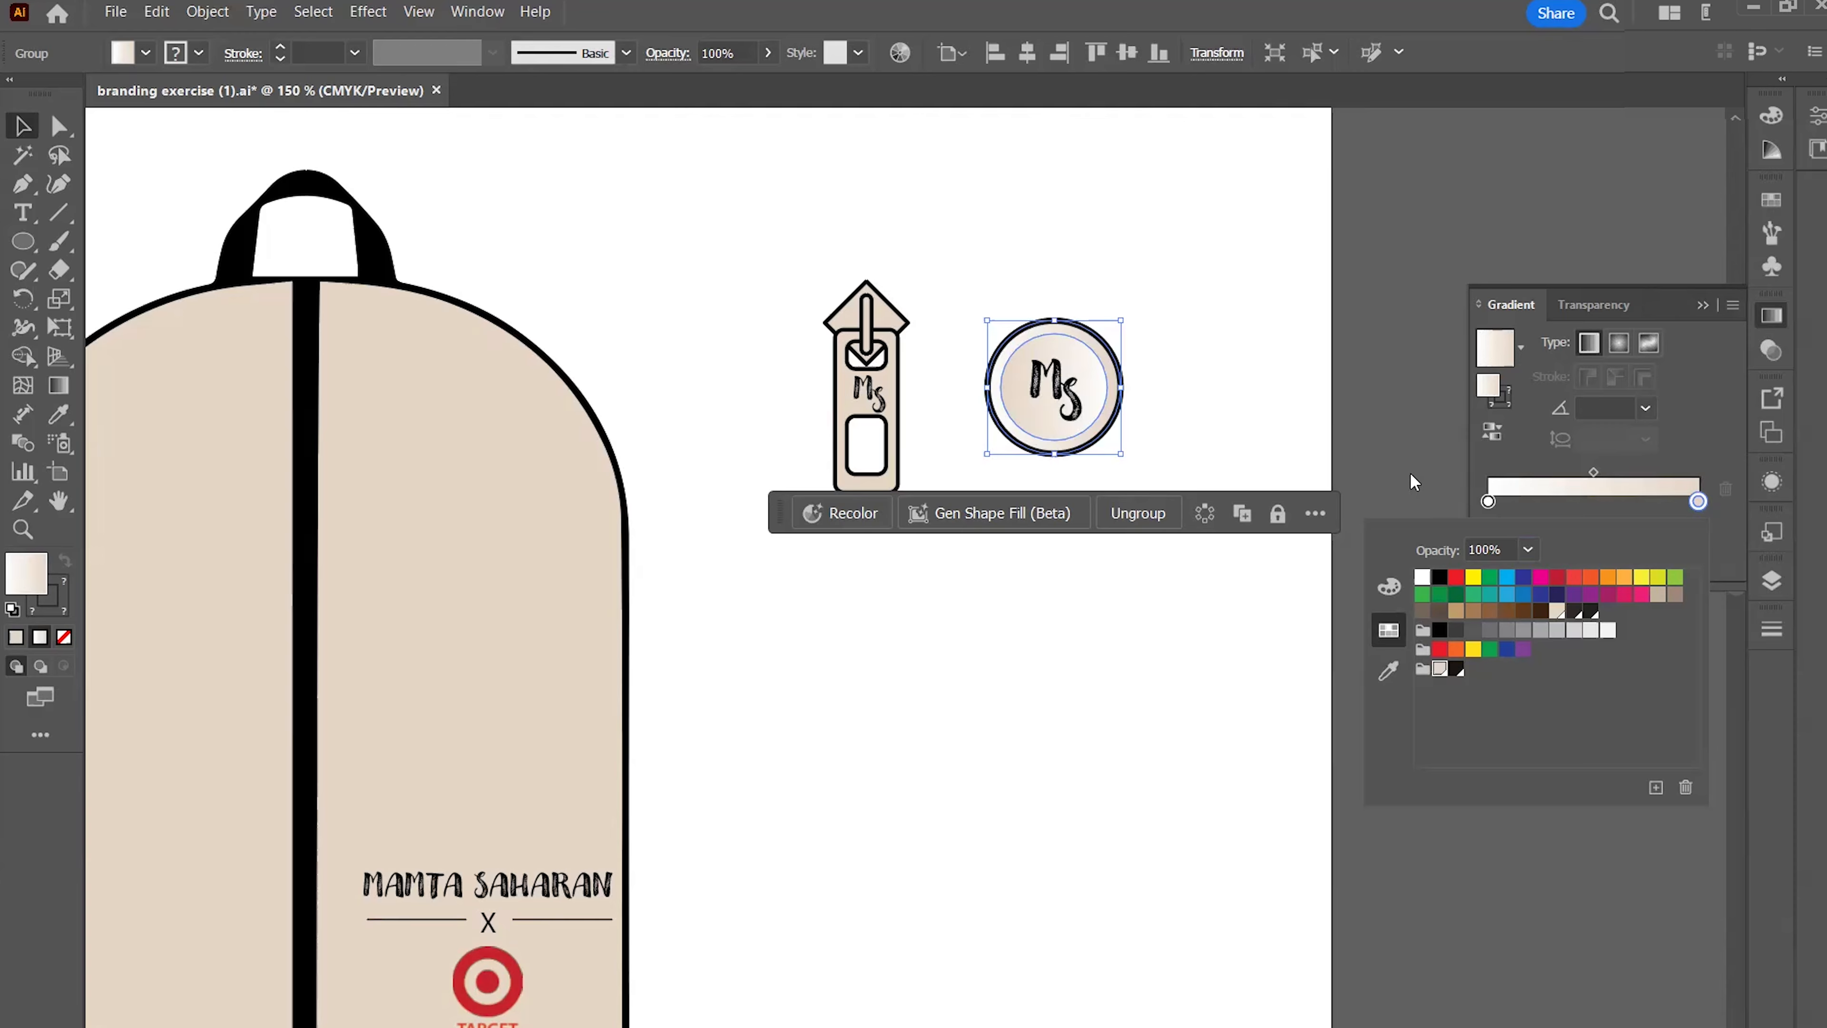
left_click(1616, 347)
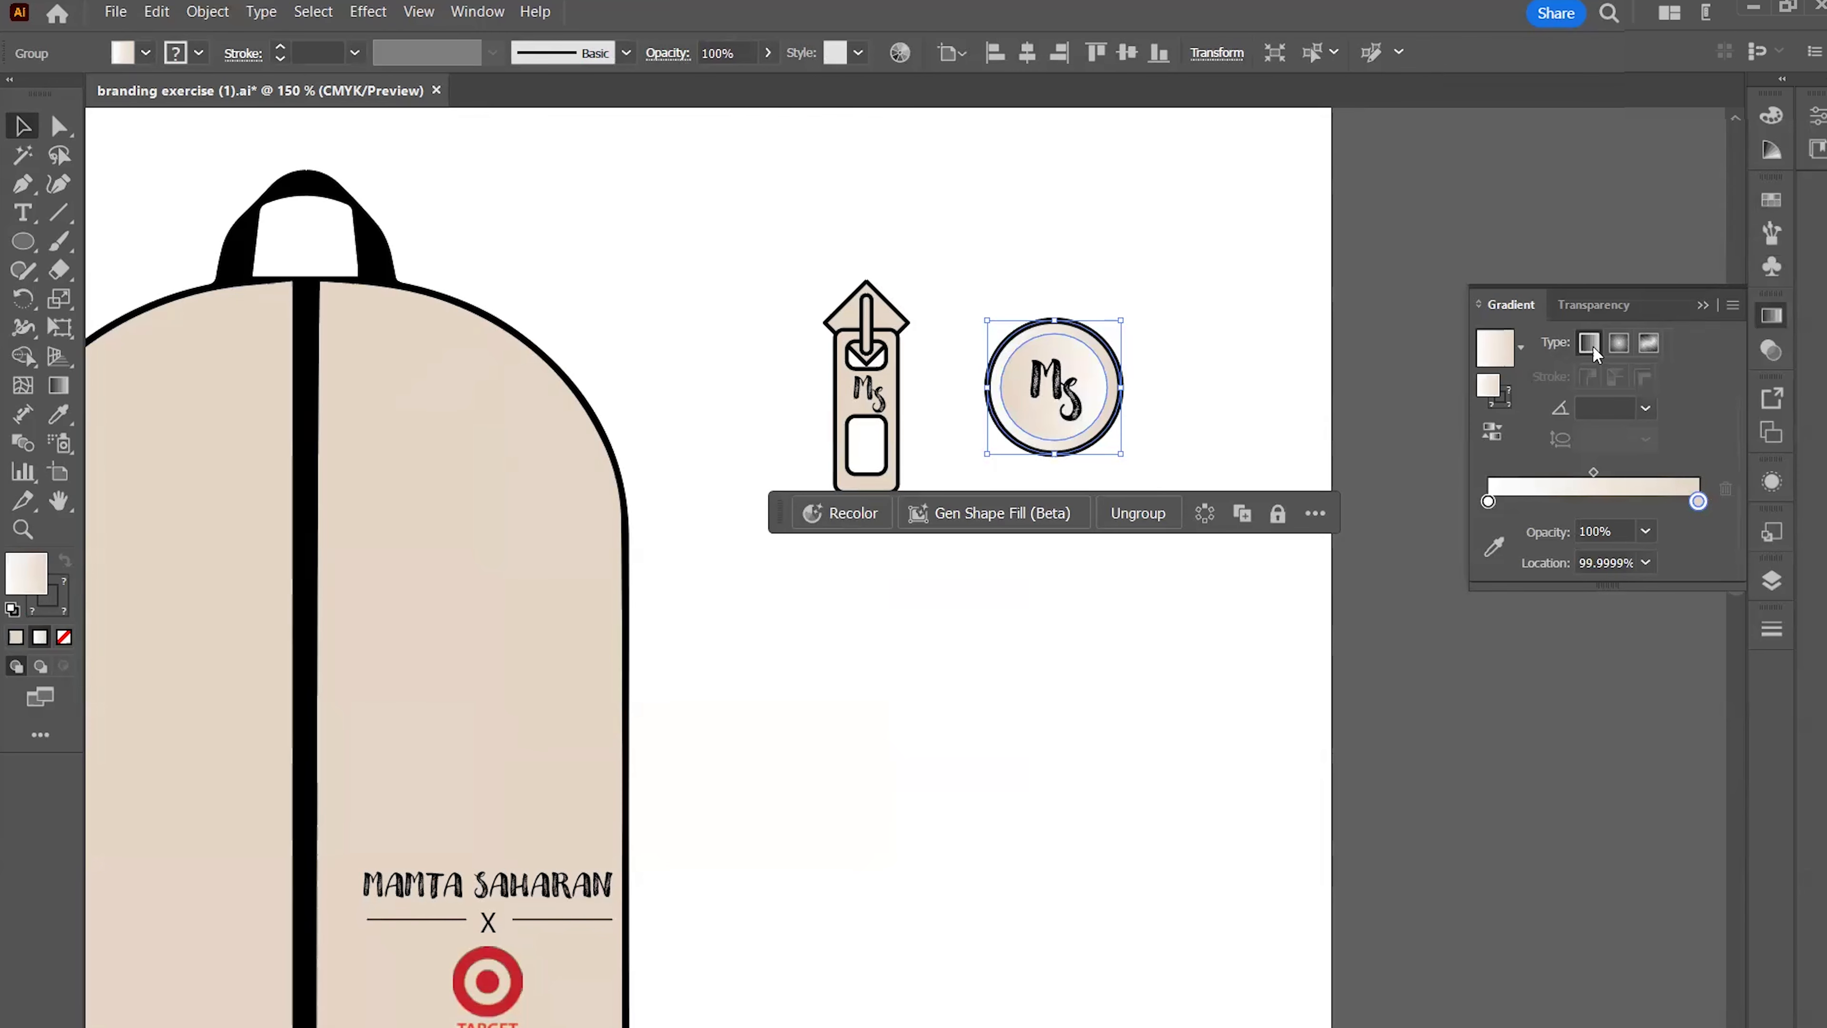
left_click(1400, 372)
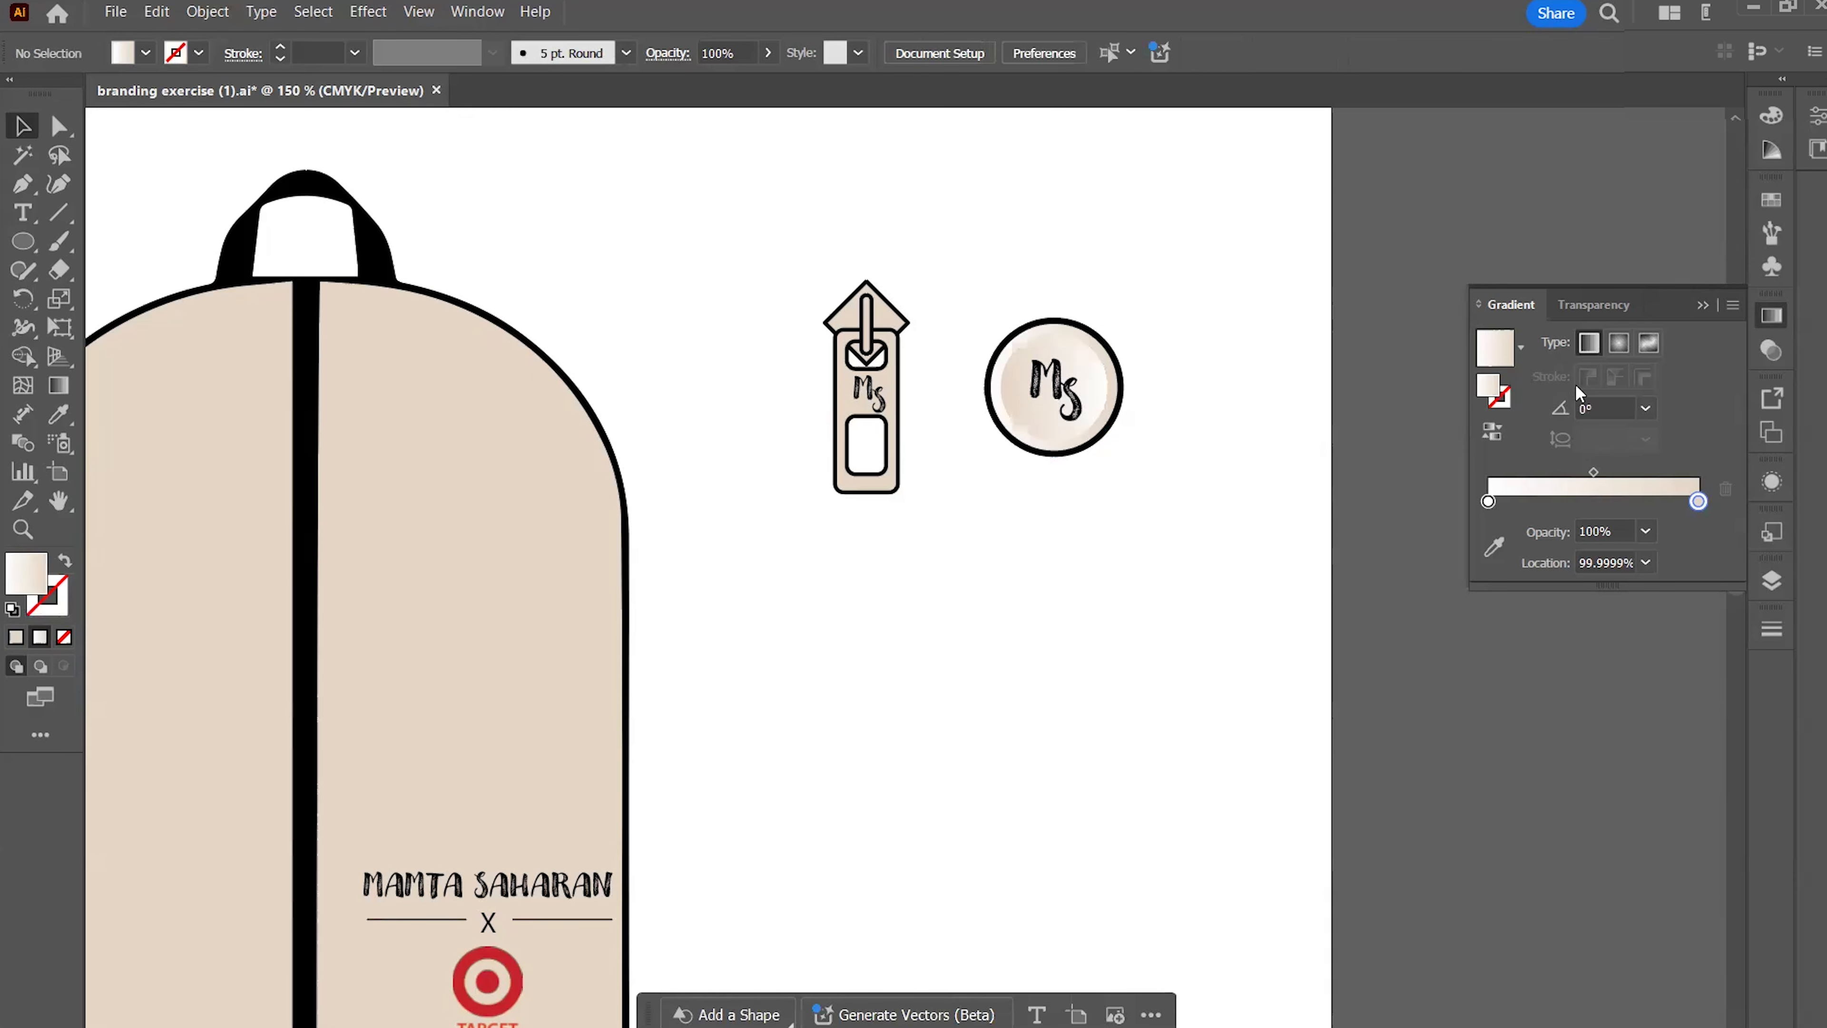
left_click(1702, 304)
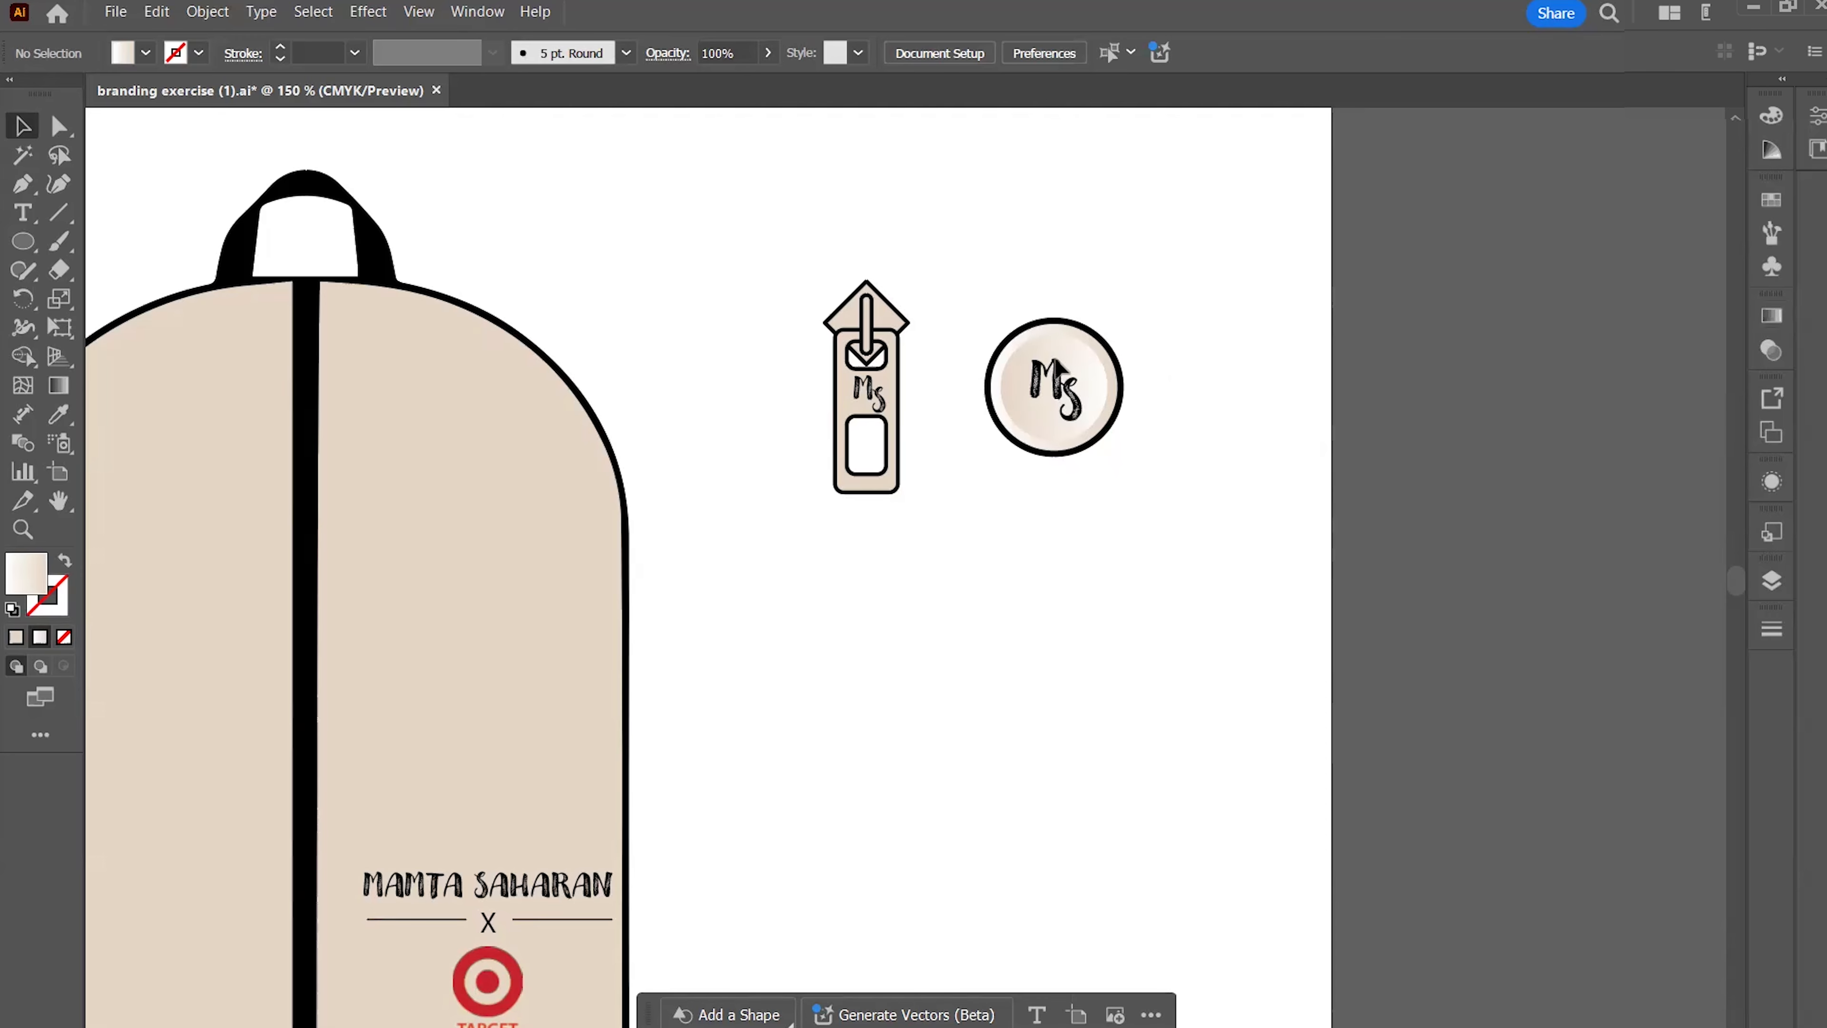
Examine the recolored button, the zipper pull and the whole branding page layout, and compare the page with the D&G reference branding page
scroll(1057, 367, "up", 5)
scroll(1057, 367, "up", 2)
scroll(1058, 367, "down", 8)
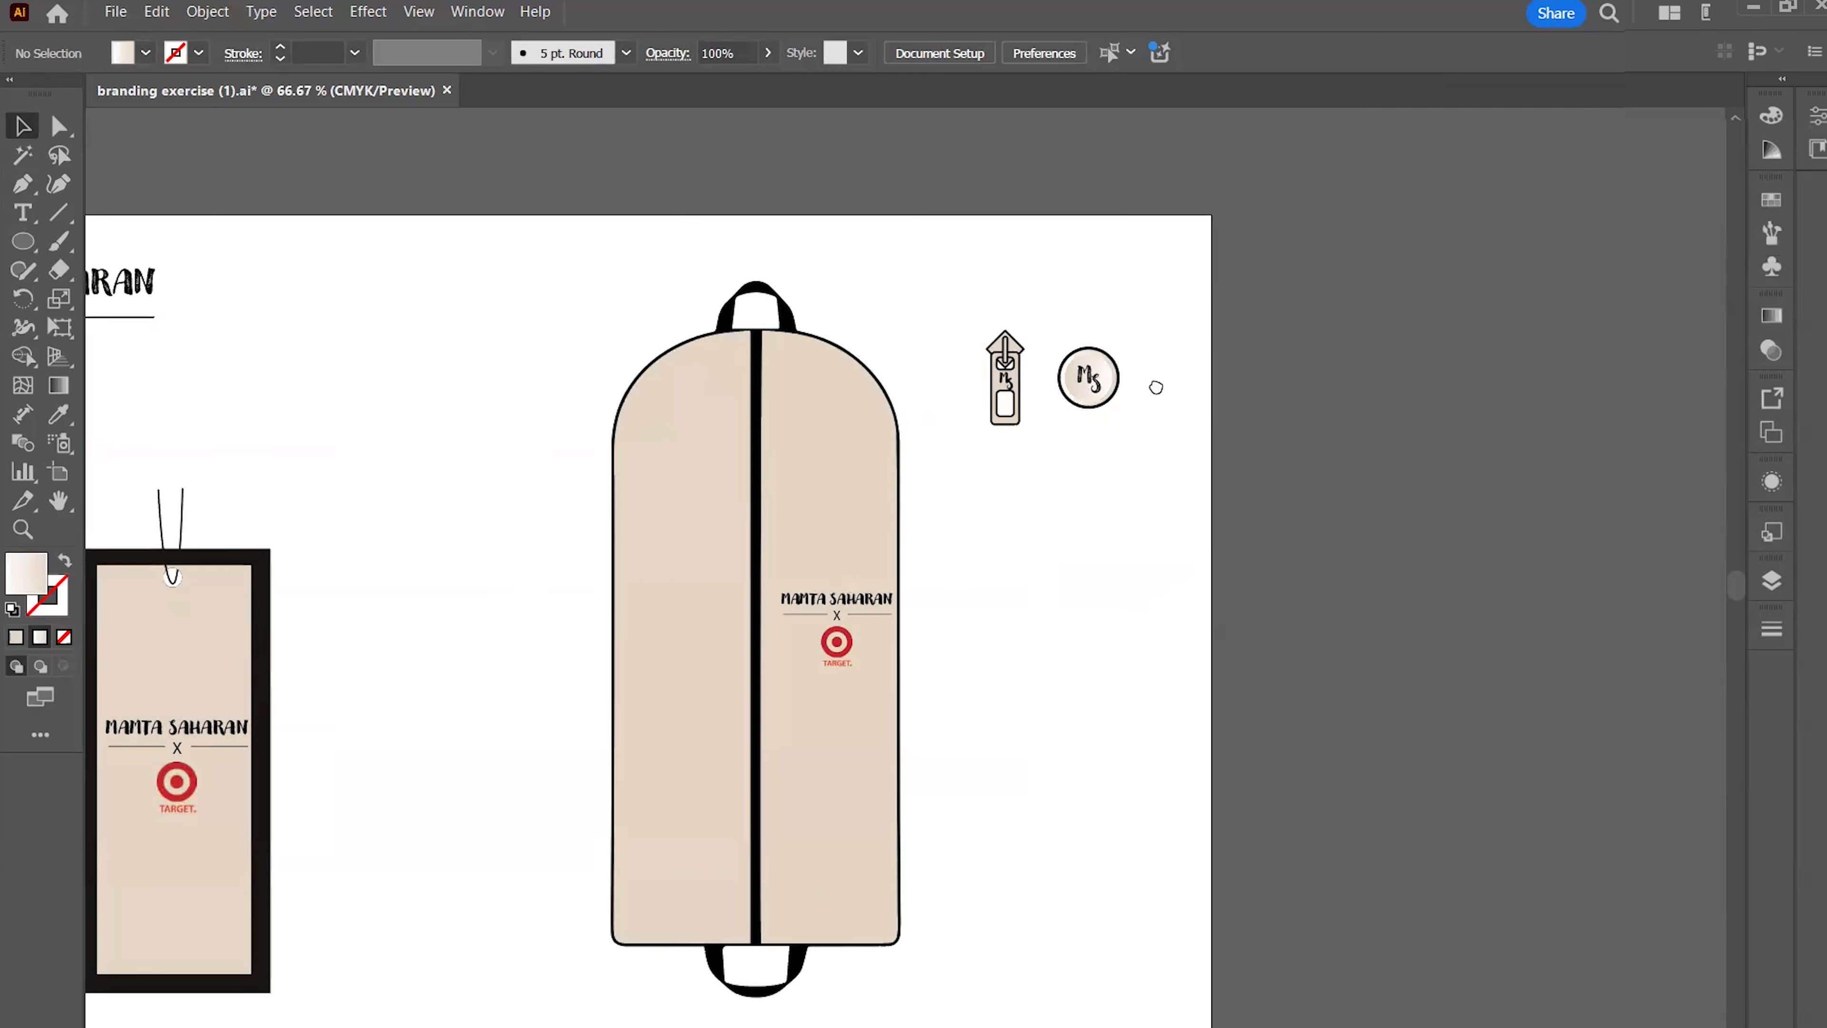
left_click_drag(1153, 379, 1186, 322)
scroll(1107, 418, "up", 1)
scroll(1182, 347, "up", 1)
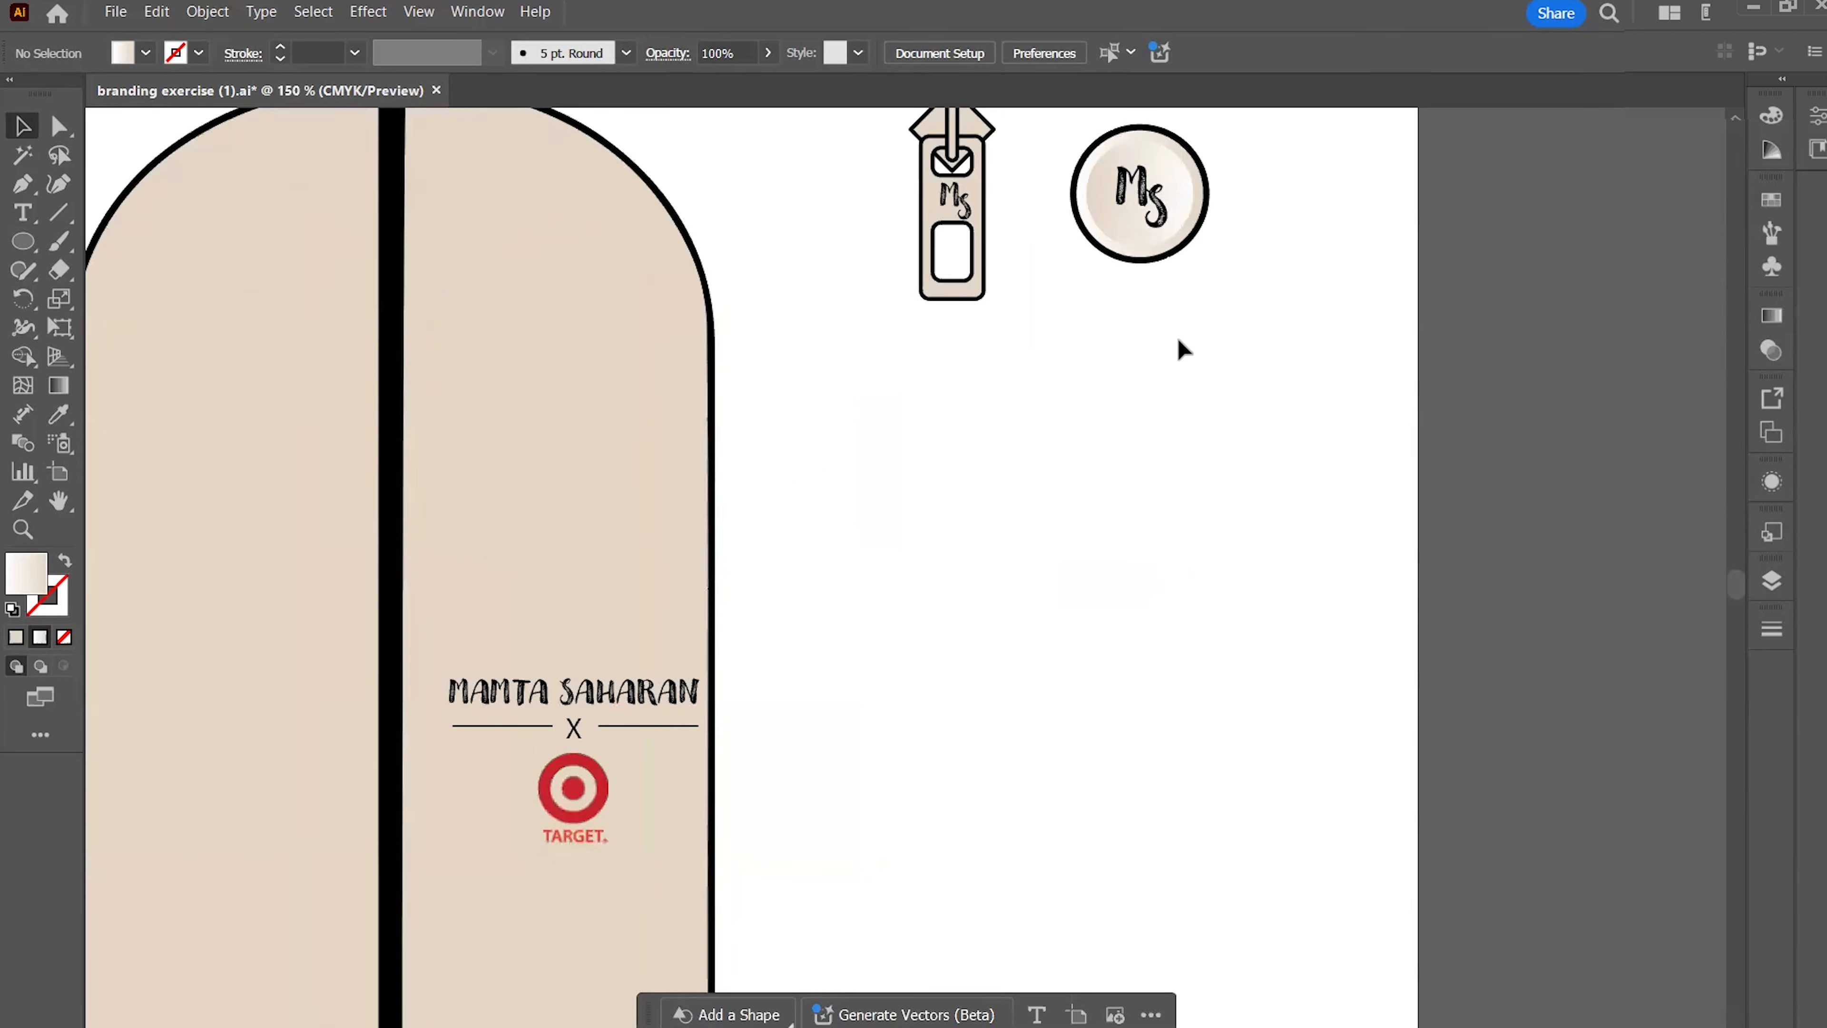
scroll(1182, 347, "down", 2)
scroll(1144, 442, "down", 1)
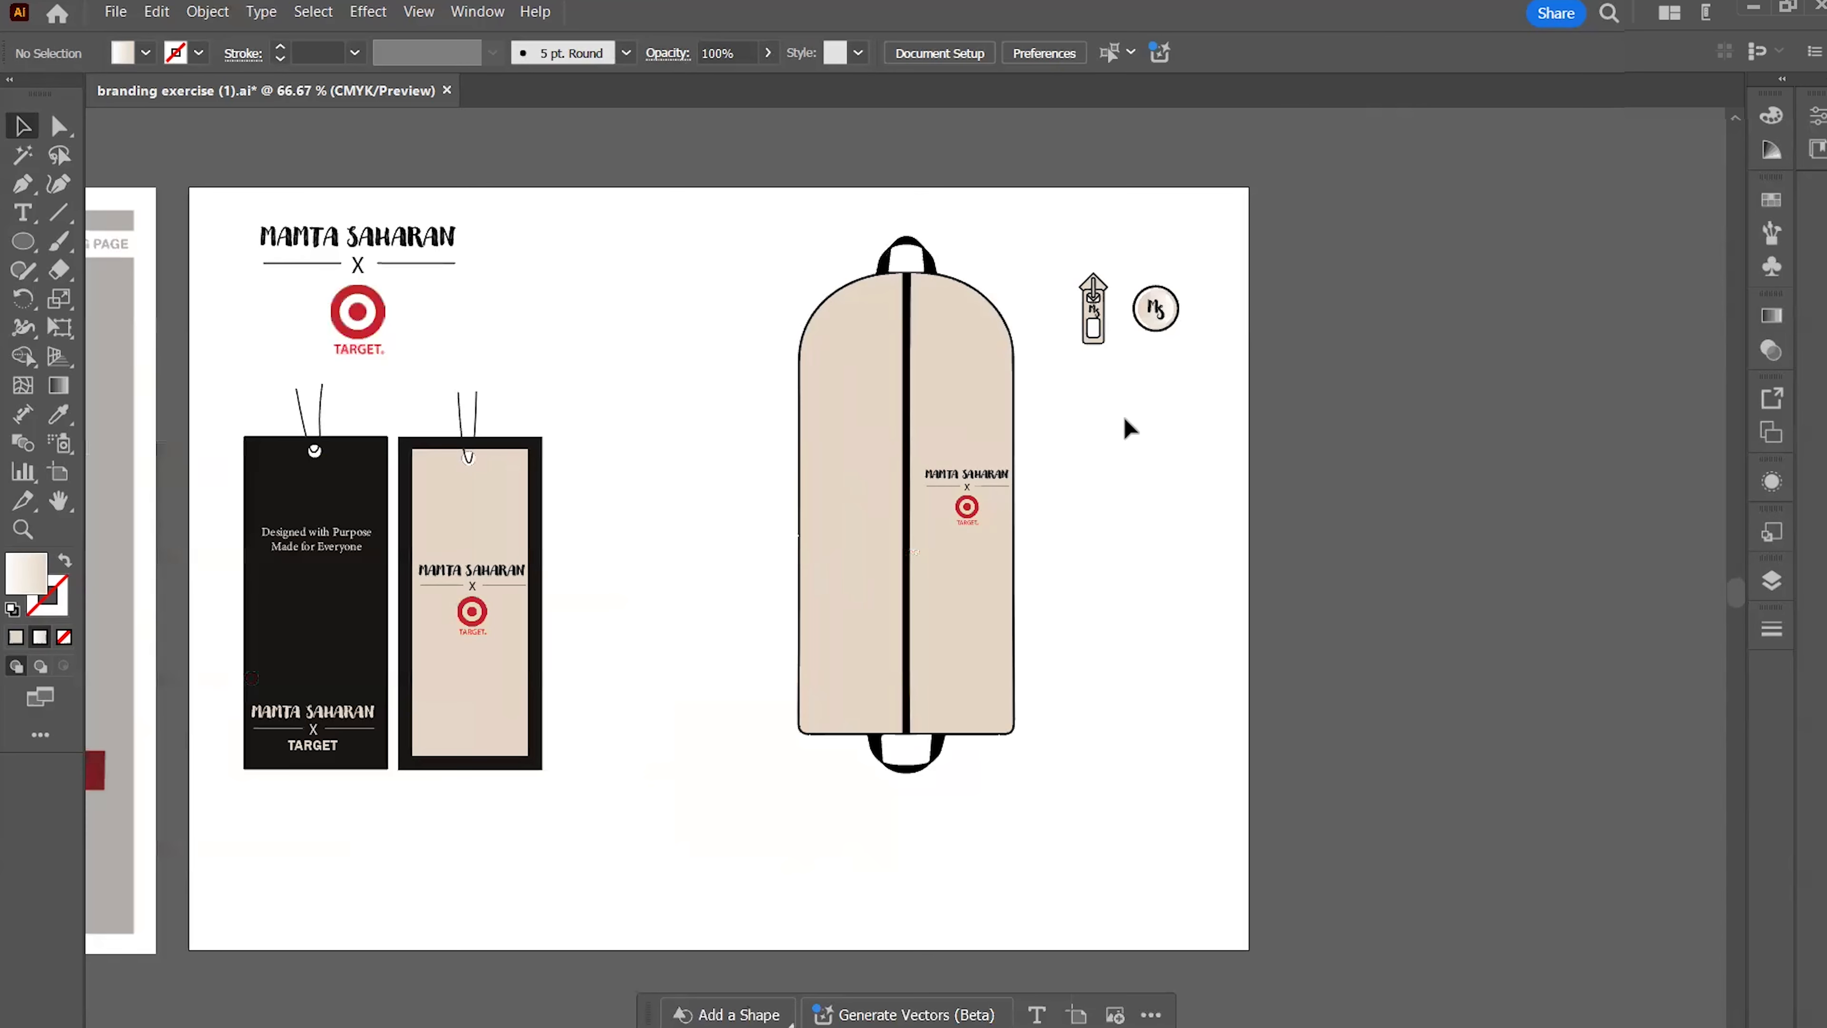
left_click_drag(1121, 416, 1229, 441)
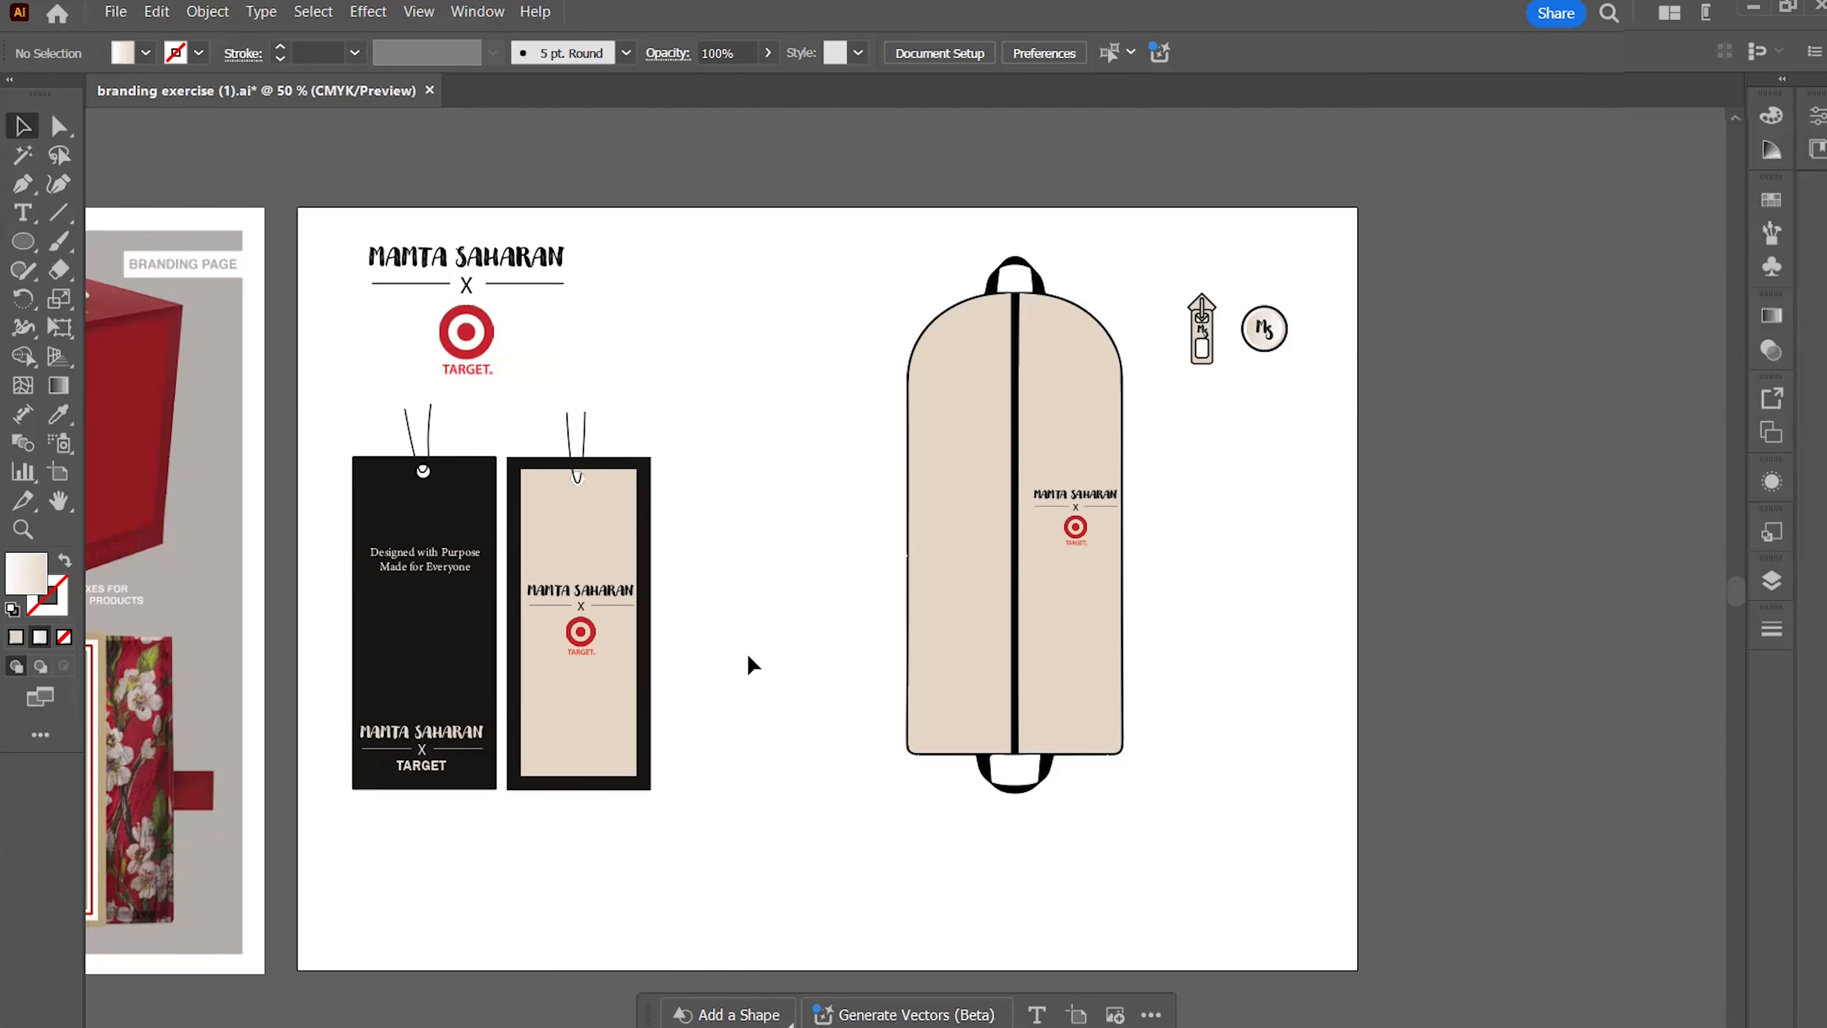
left_click_drag(869, 701, 1513, 695)
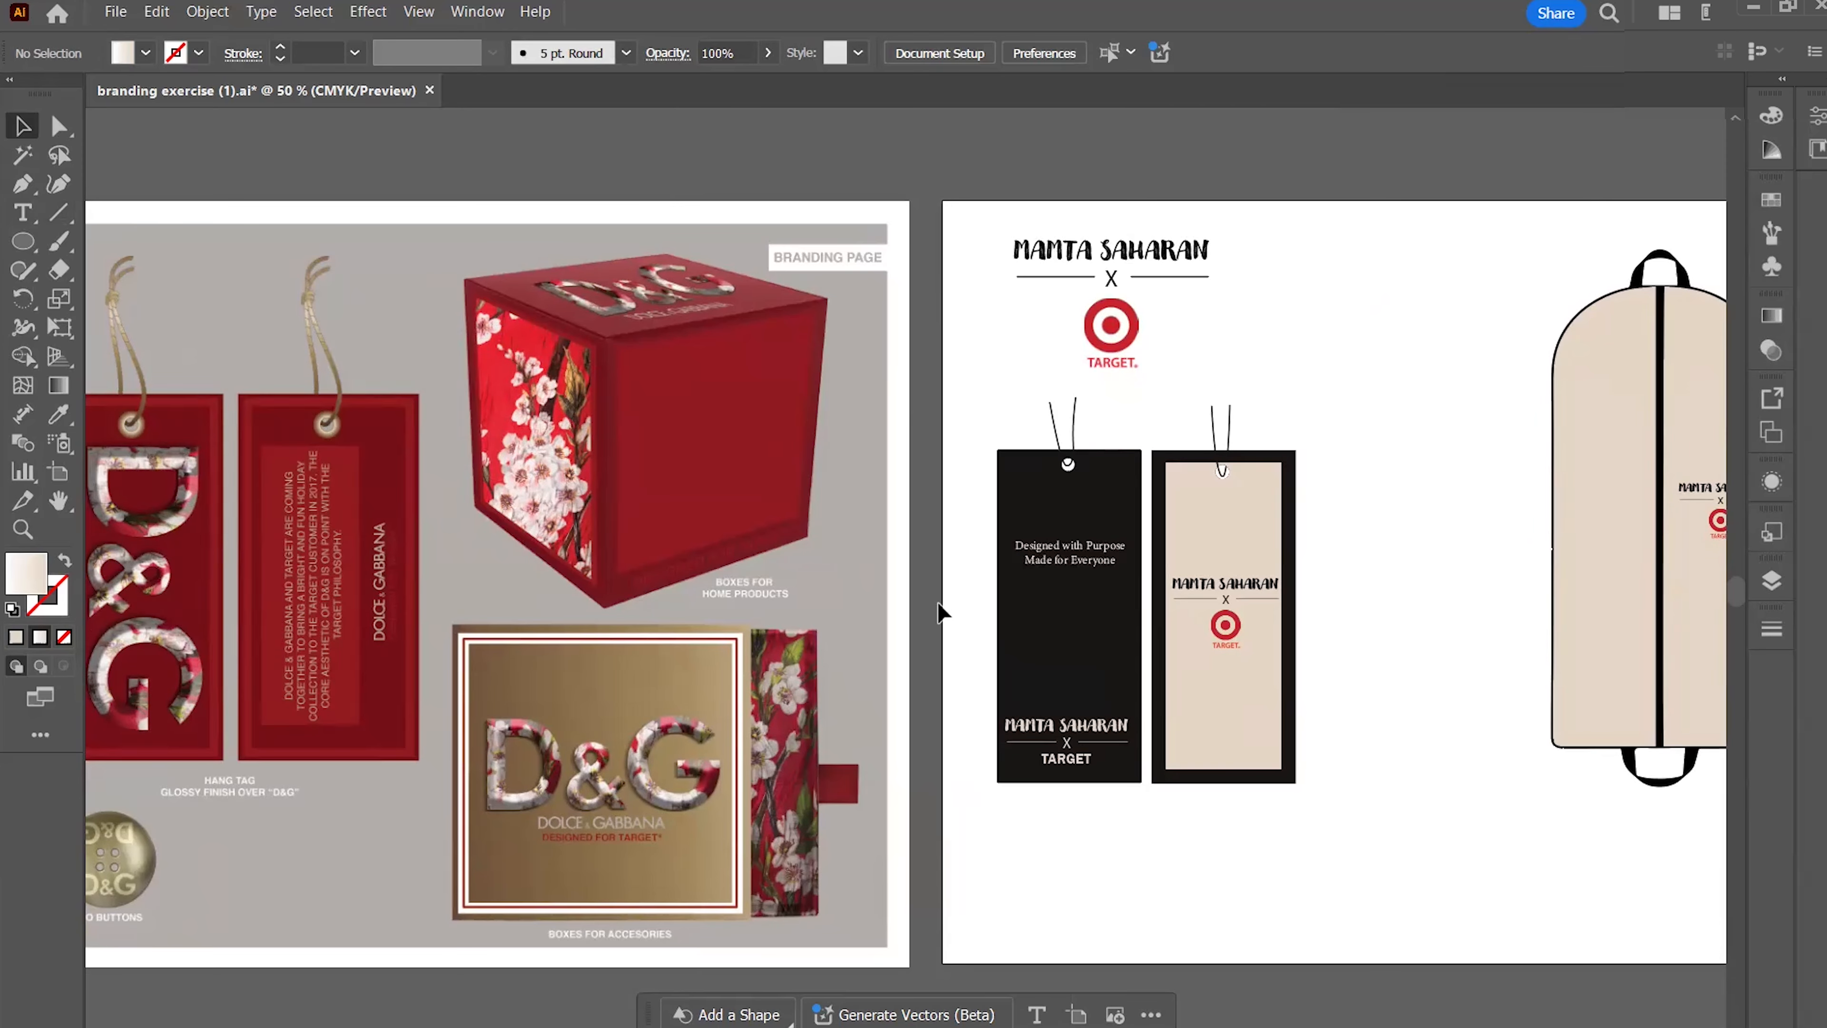
scroll(1048, 760, "down", 1)
left_click_drag(1198, 774, 1098, 725)
left_click_drag(583, 699, 652, 701)
left_click_drag(652, 701, 914, 729)
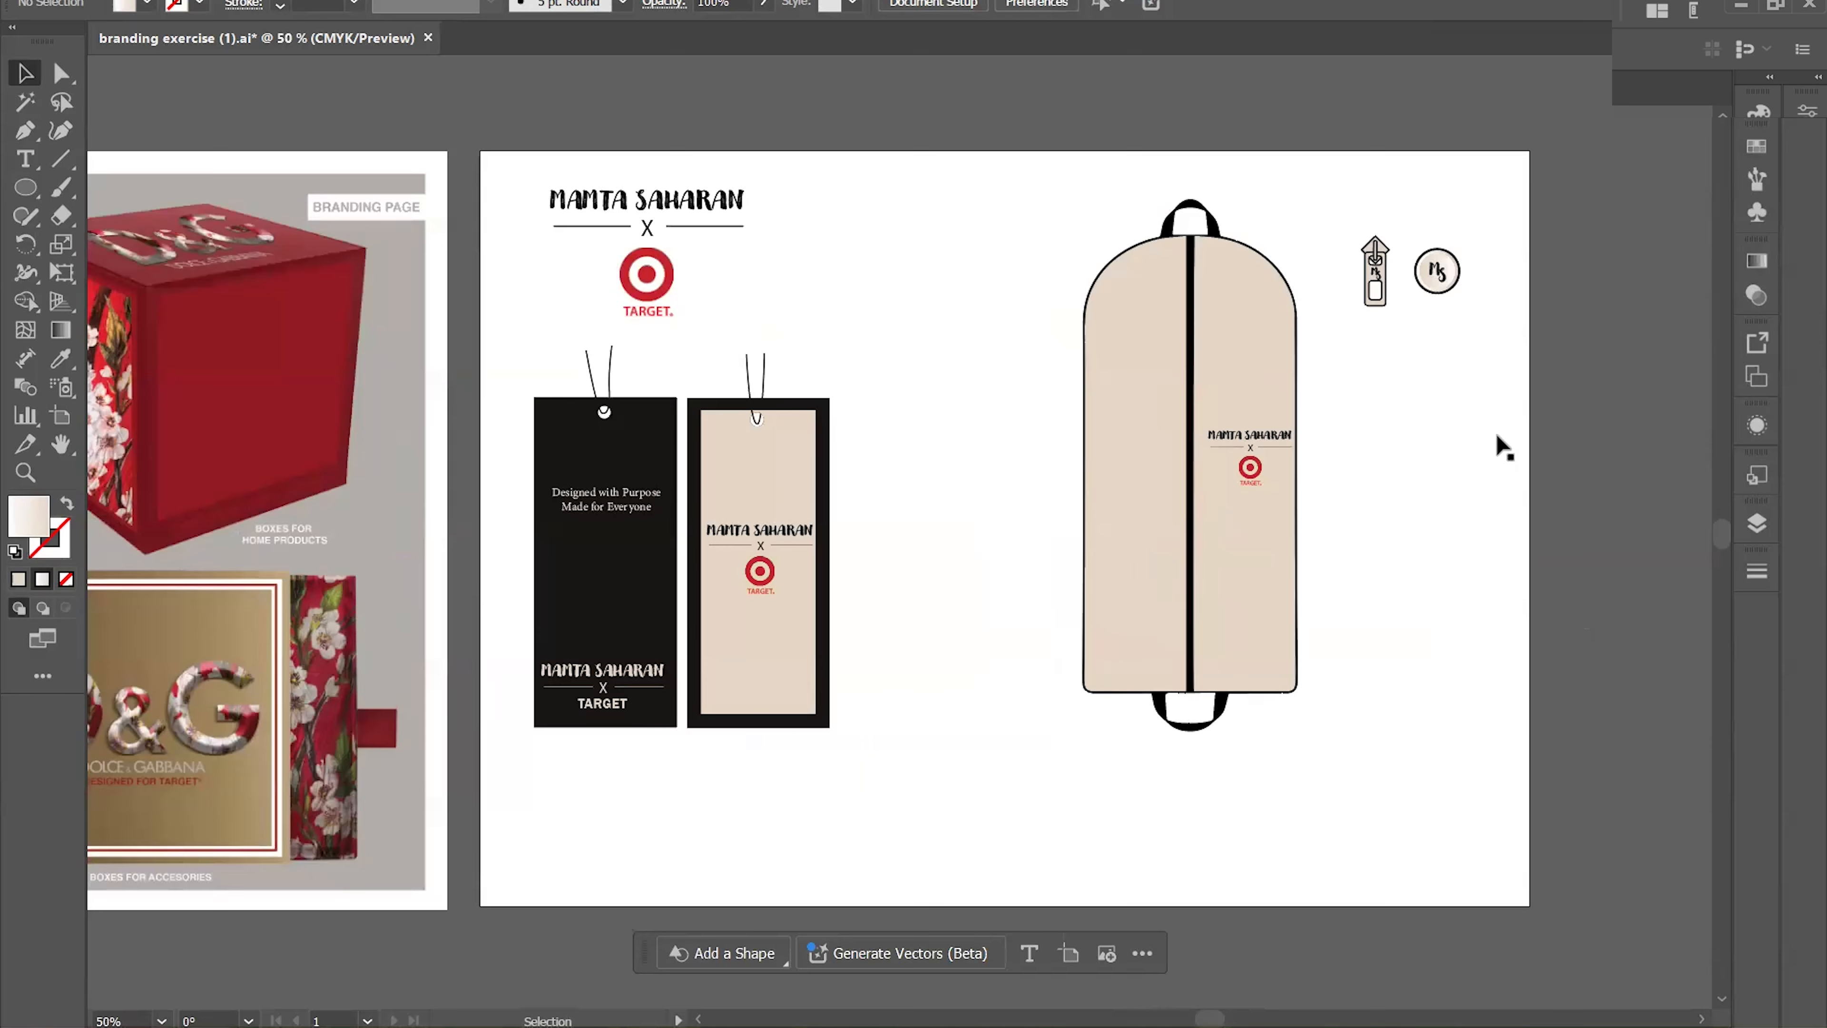